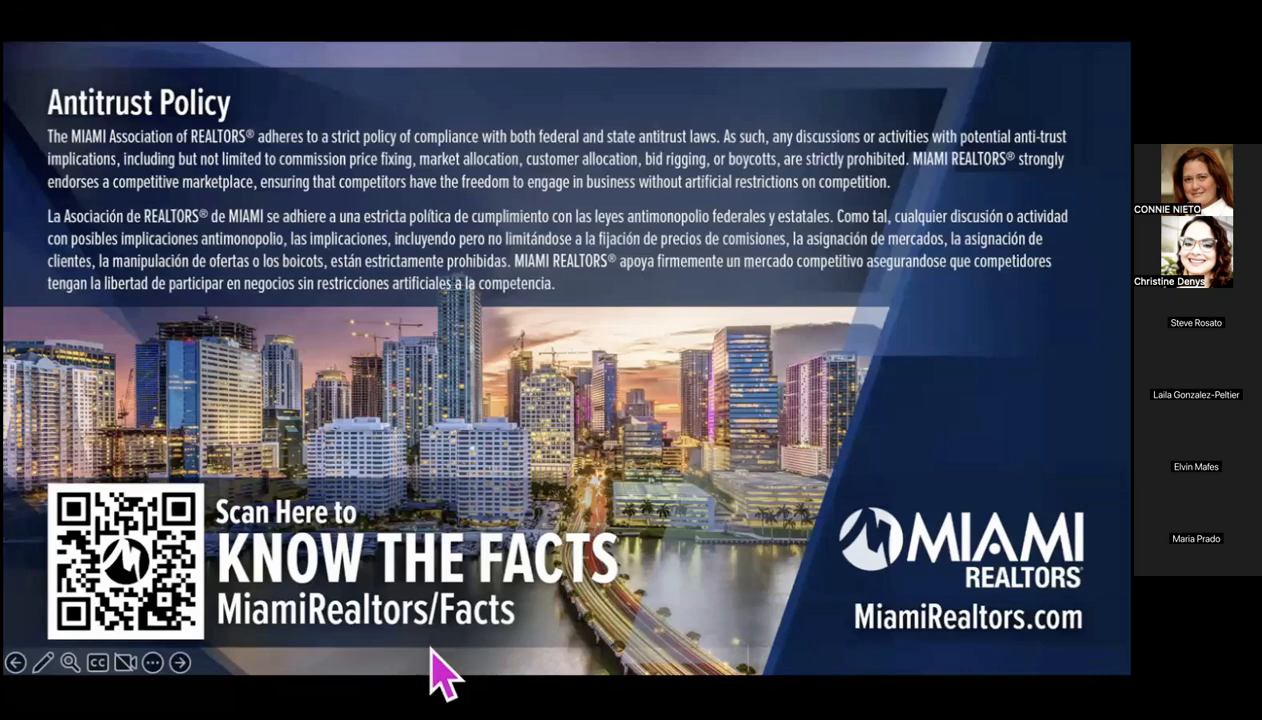
Switch to the browser, look over the Miami Realtors home page and resource panels, and bring up the Matrix page
key("super+Tab")
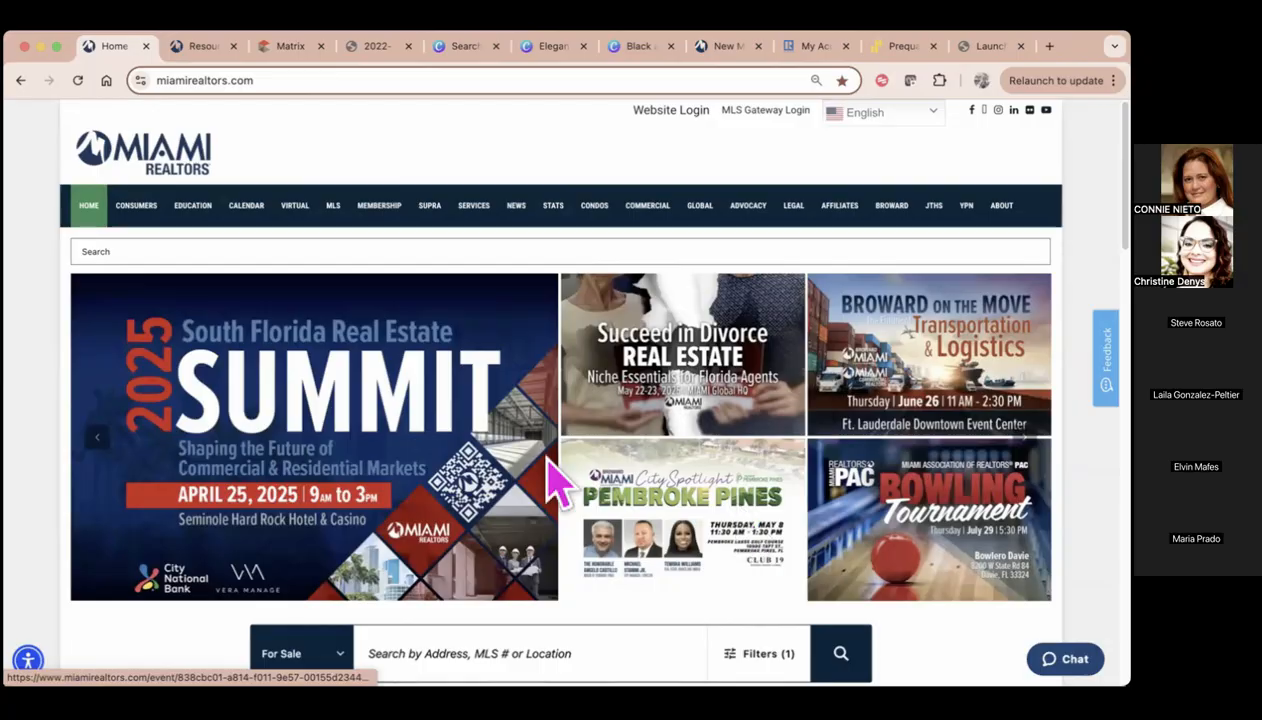
scroll(435, 512, "down", 1)
scroll(440, 510, "down", 3)
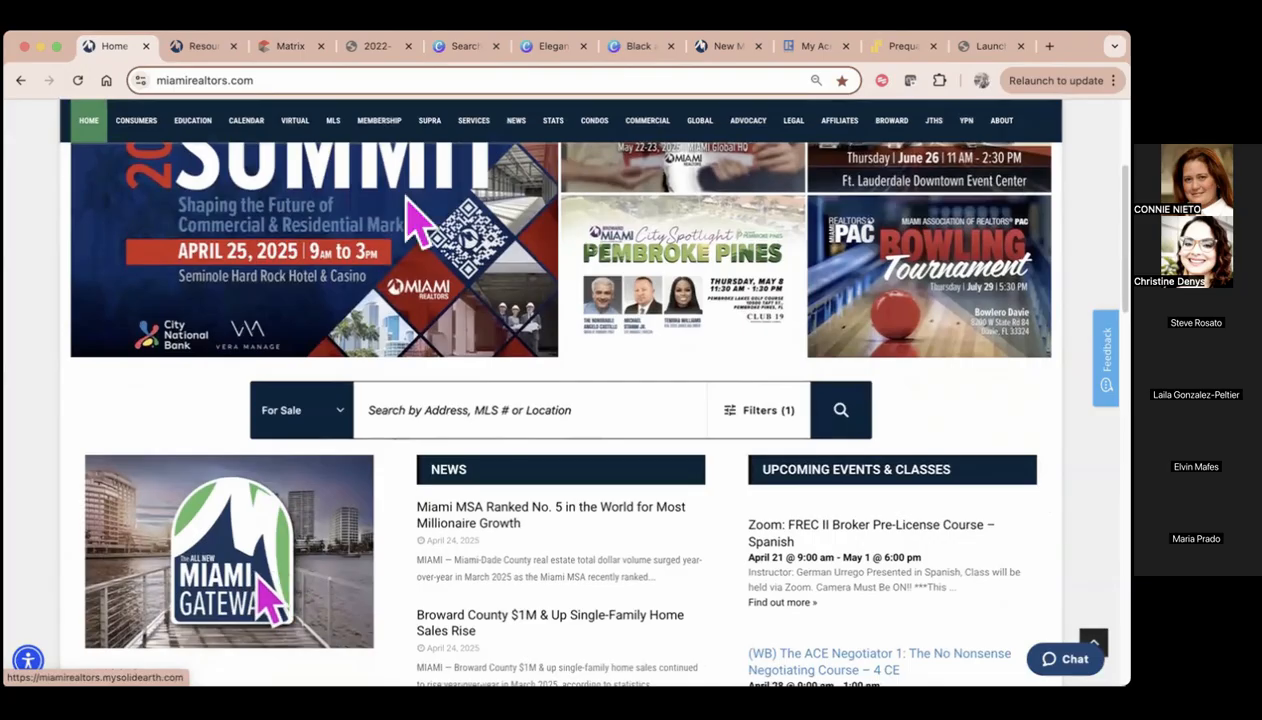
left_click(198, 47)
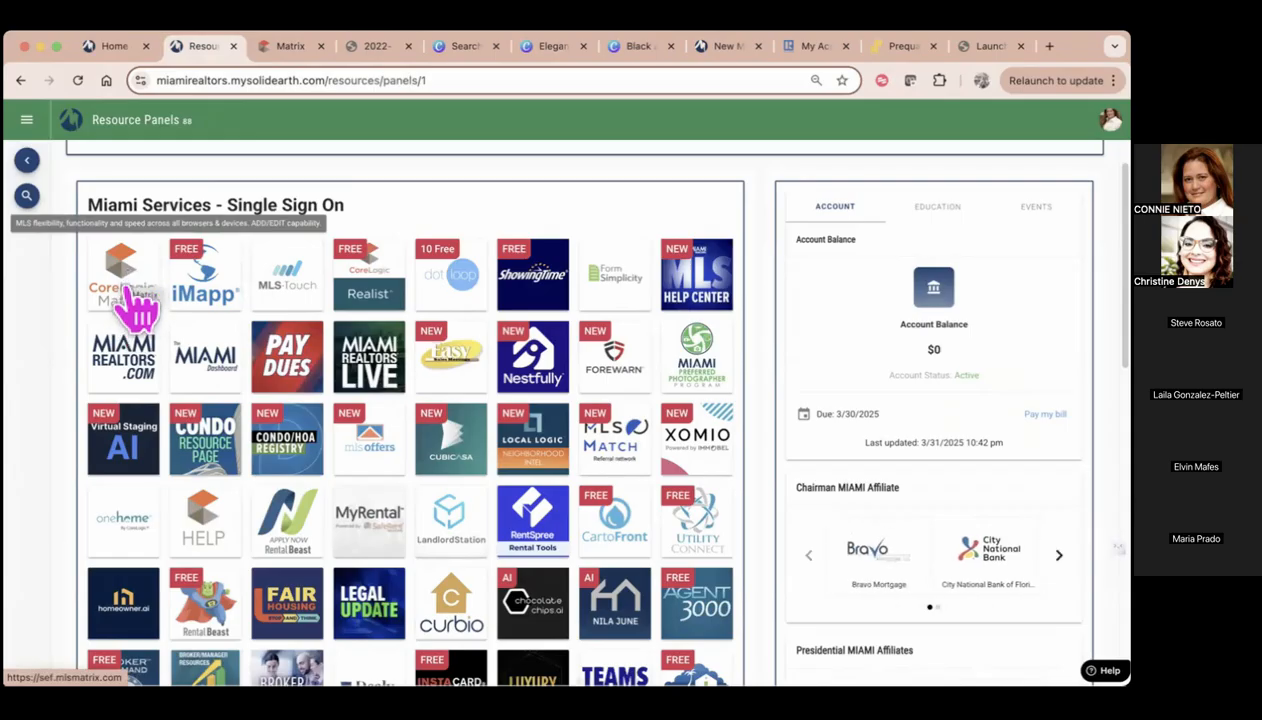
left_click(292, 50)
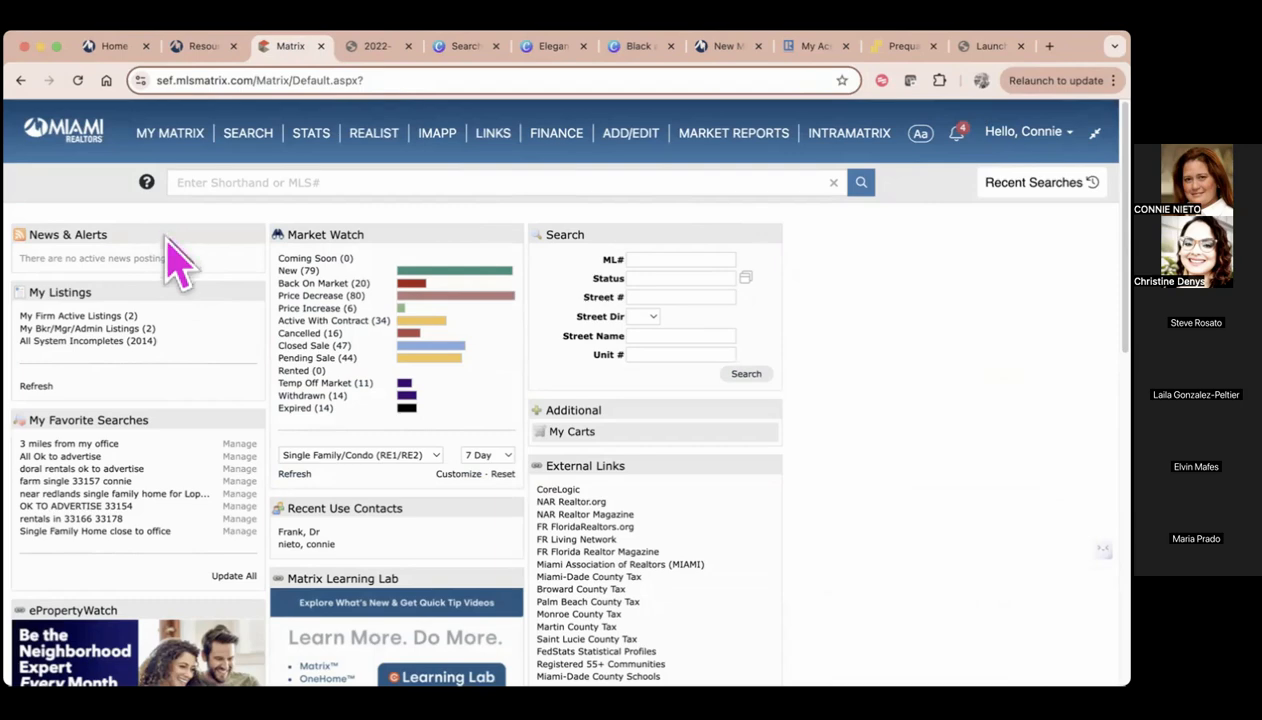
Rearrange the Matrix home widgets: My Favorite Searches above My Listings, and Matrix Learning Lab swapped with External Links
left_click_drag(172, 280, 188, 468)
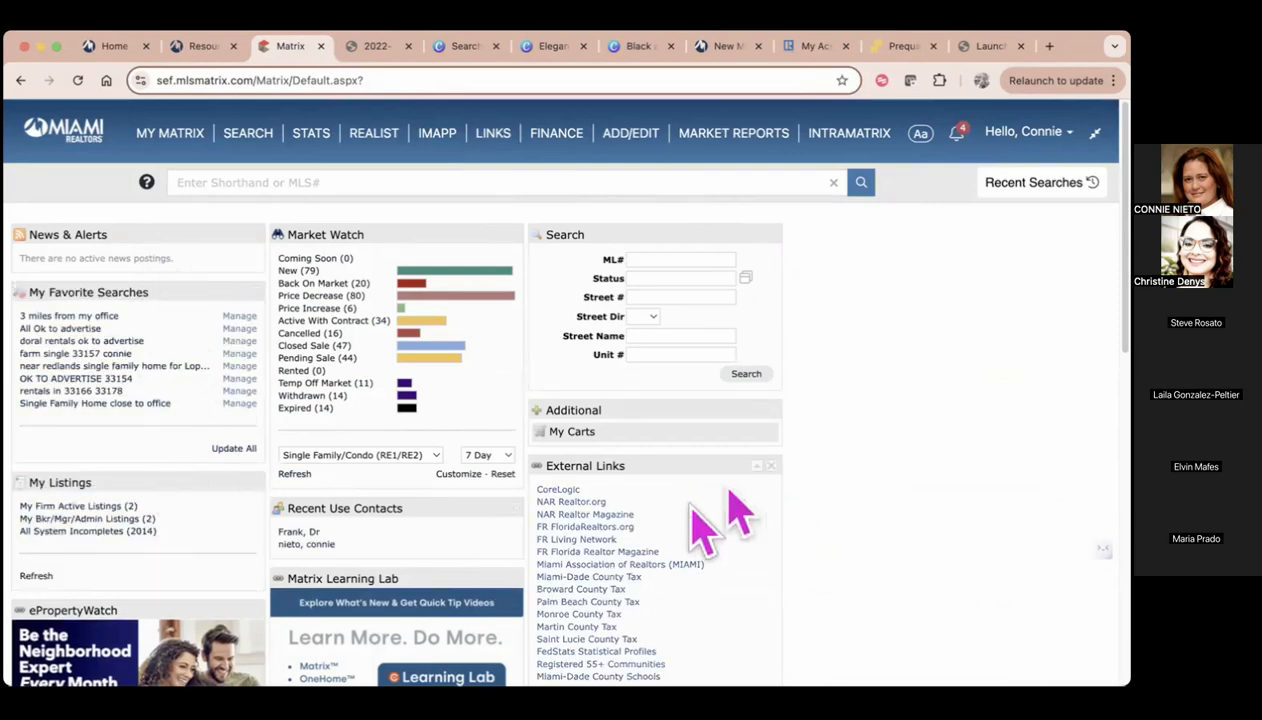
scroll(711, 532, "down", 5)
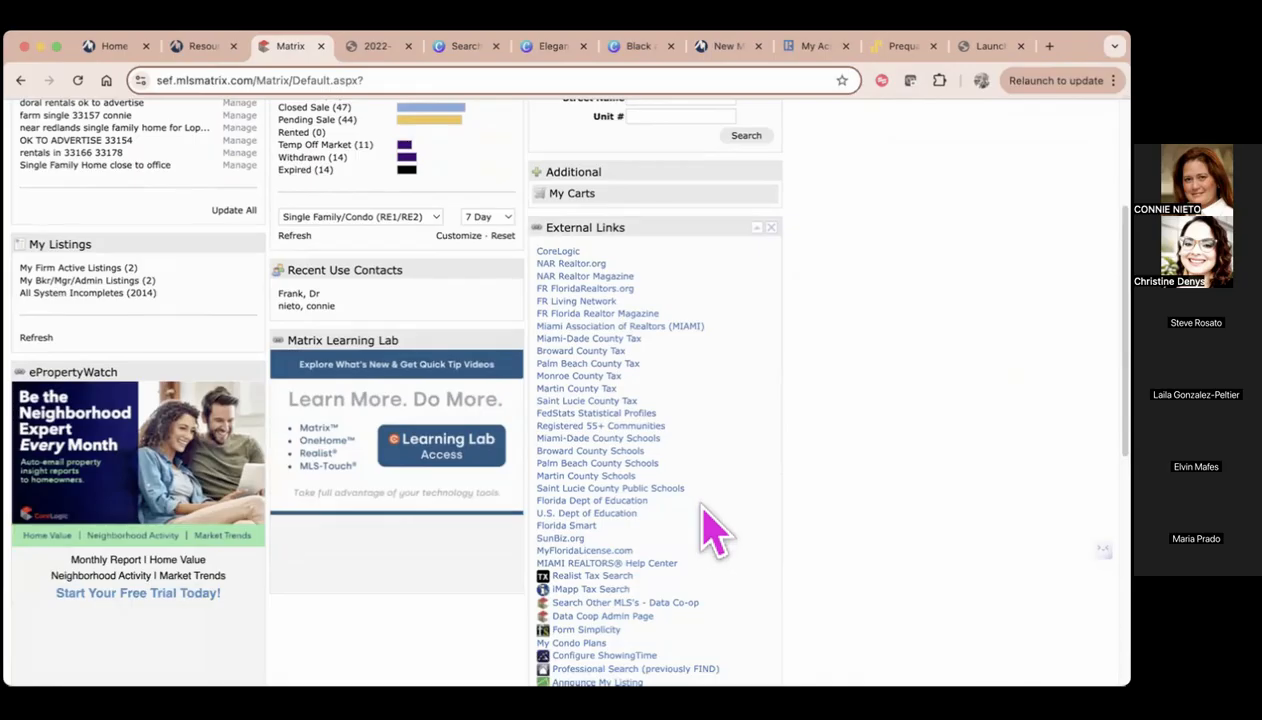
scroll(711, 532, "up", 3)
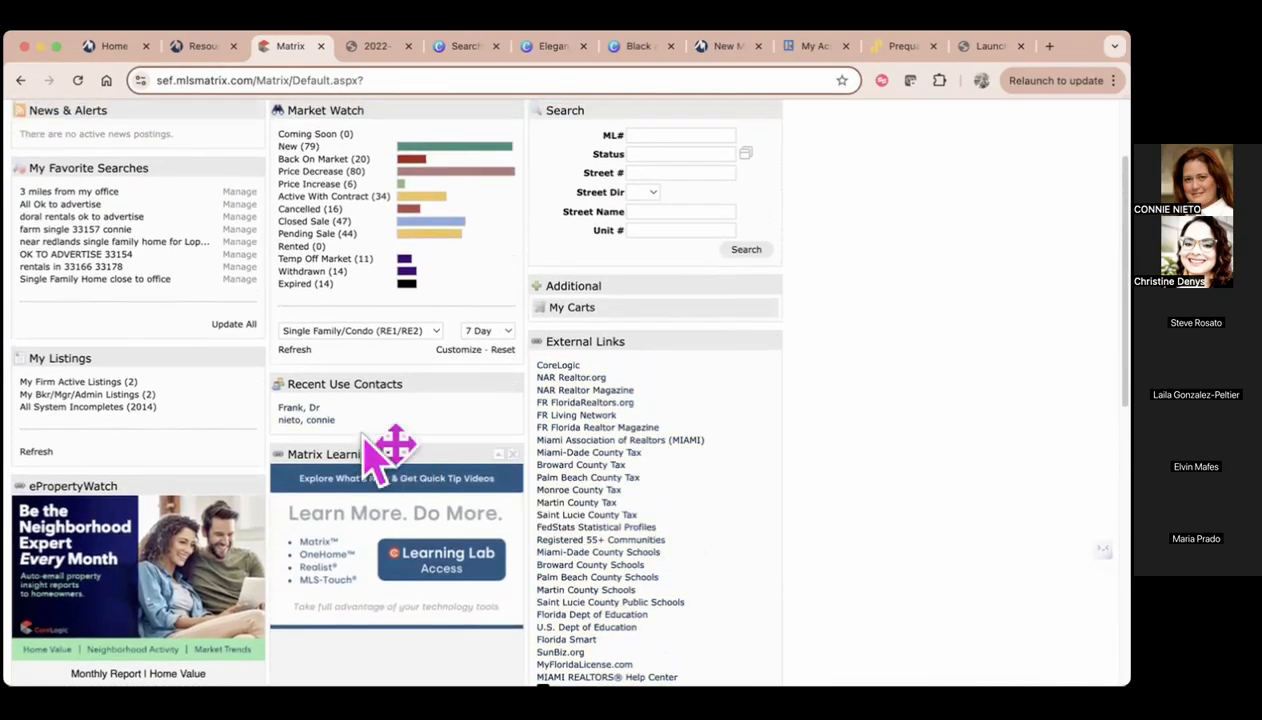
left_click_drag(417, 451, 628, 535)
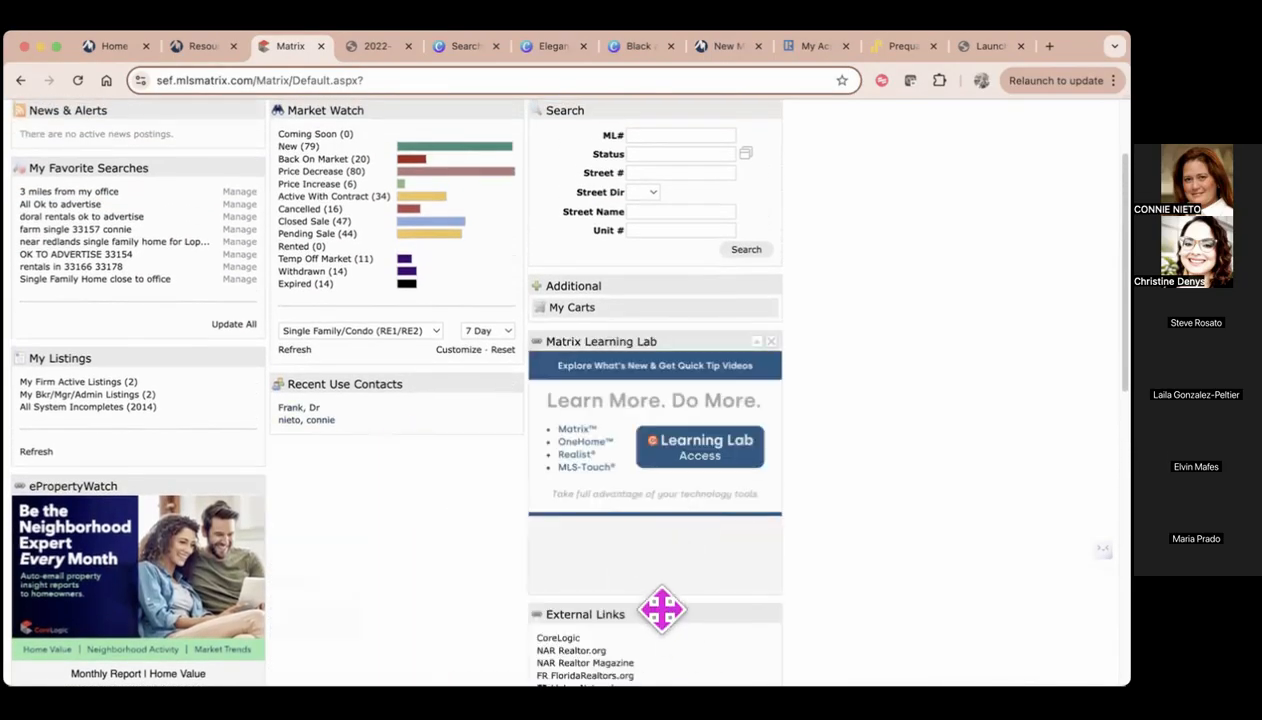
left_click_drag(662, 609, 417, 485)
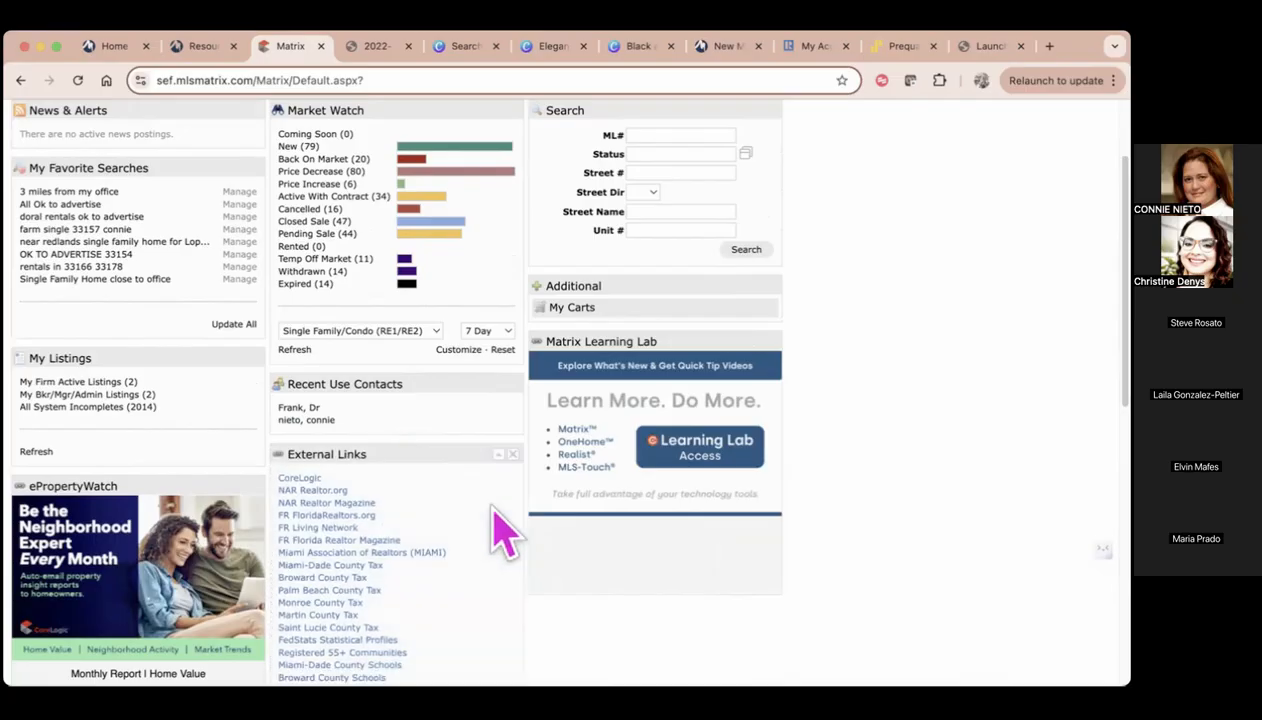
scroll(505, 533, "up", 3)
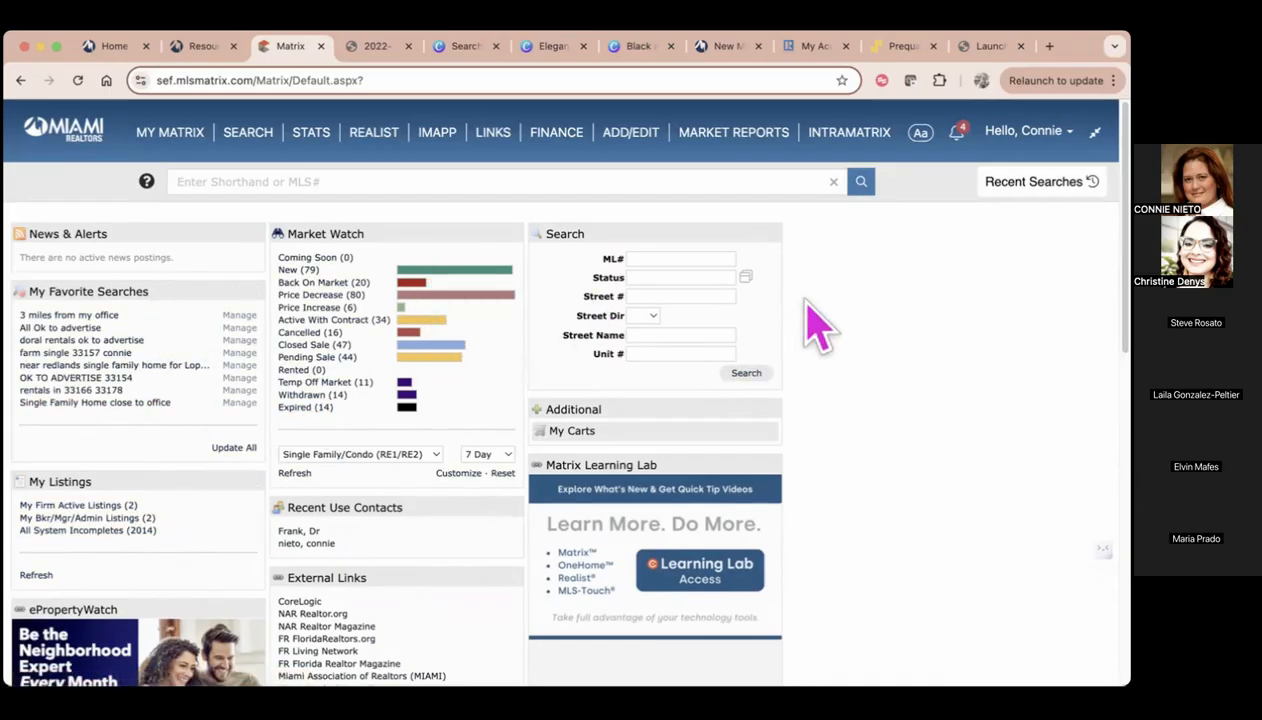
Turn off Classic Mode and go to the new dashboard
left_click(921, 136)
left_click(944, 130)
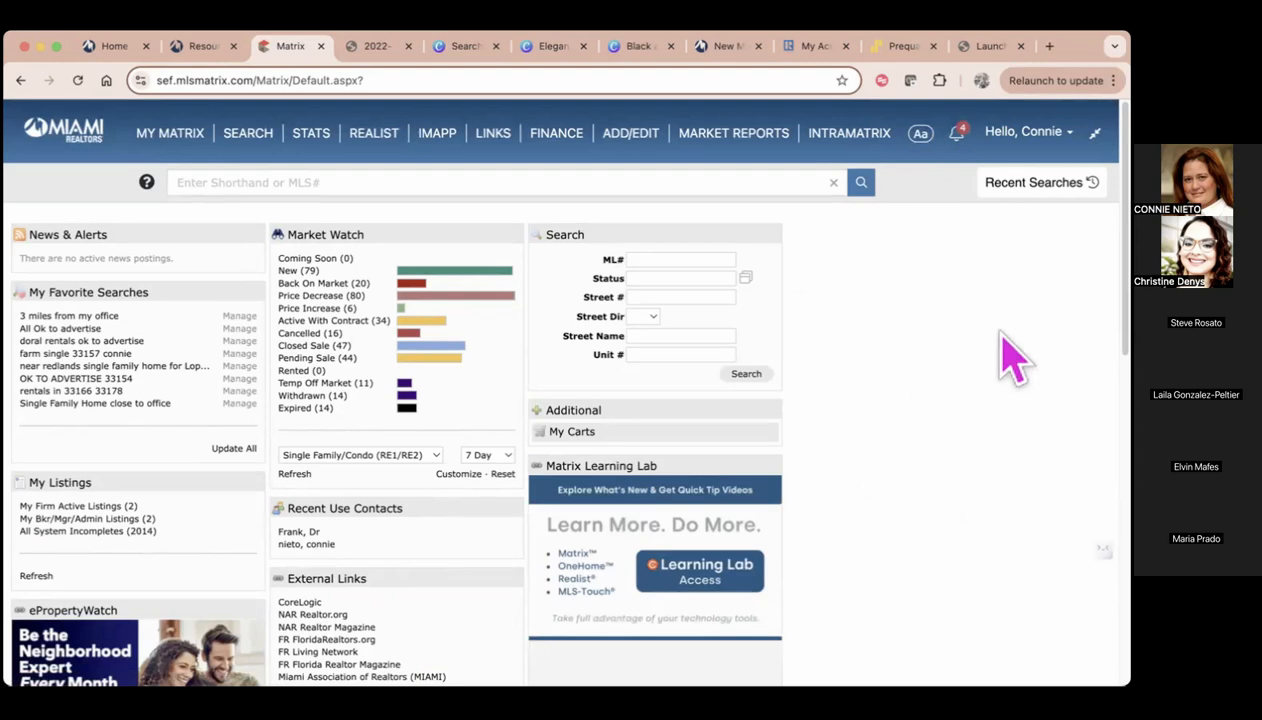
left_click(1035, 140)
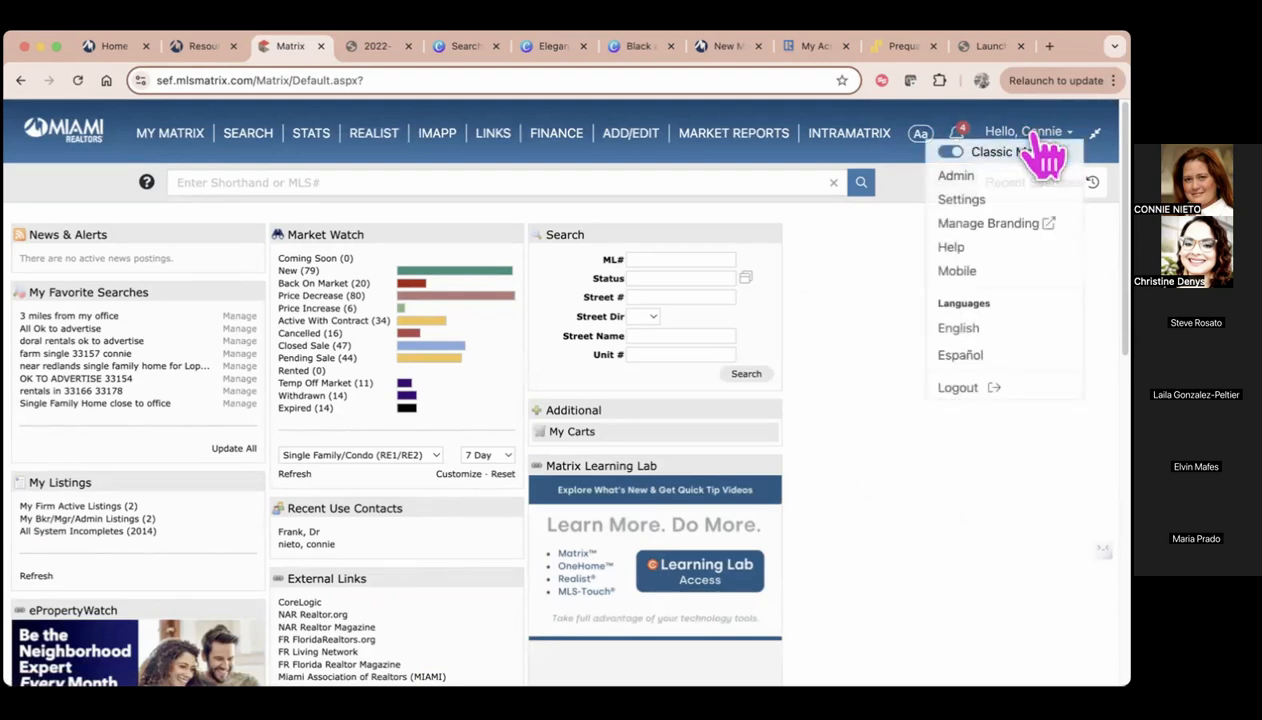
left_click(950, 155)
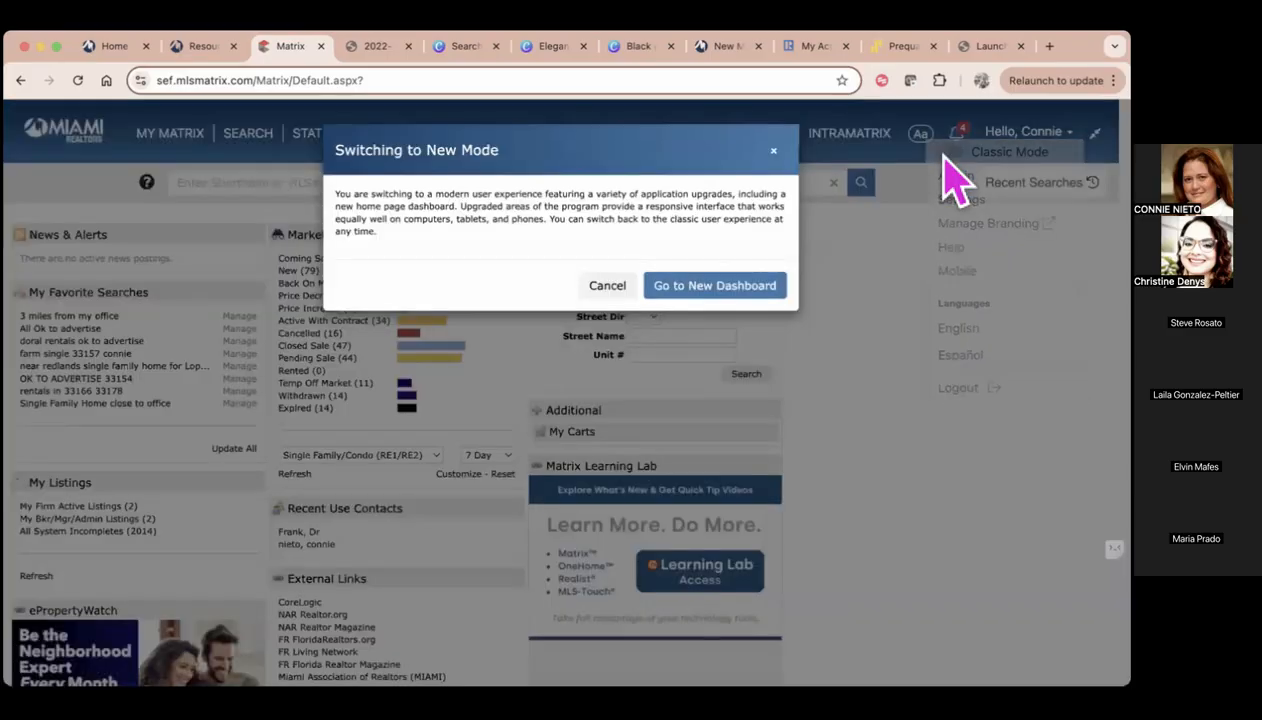
left_click(690, 292)
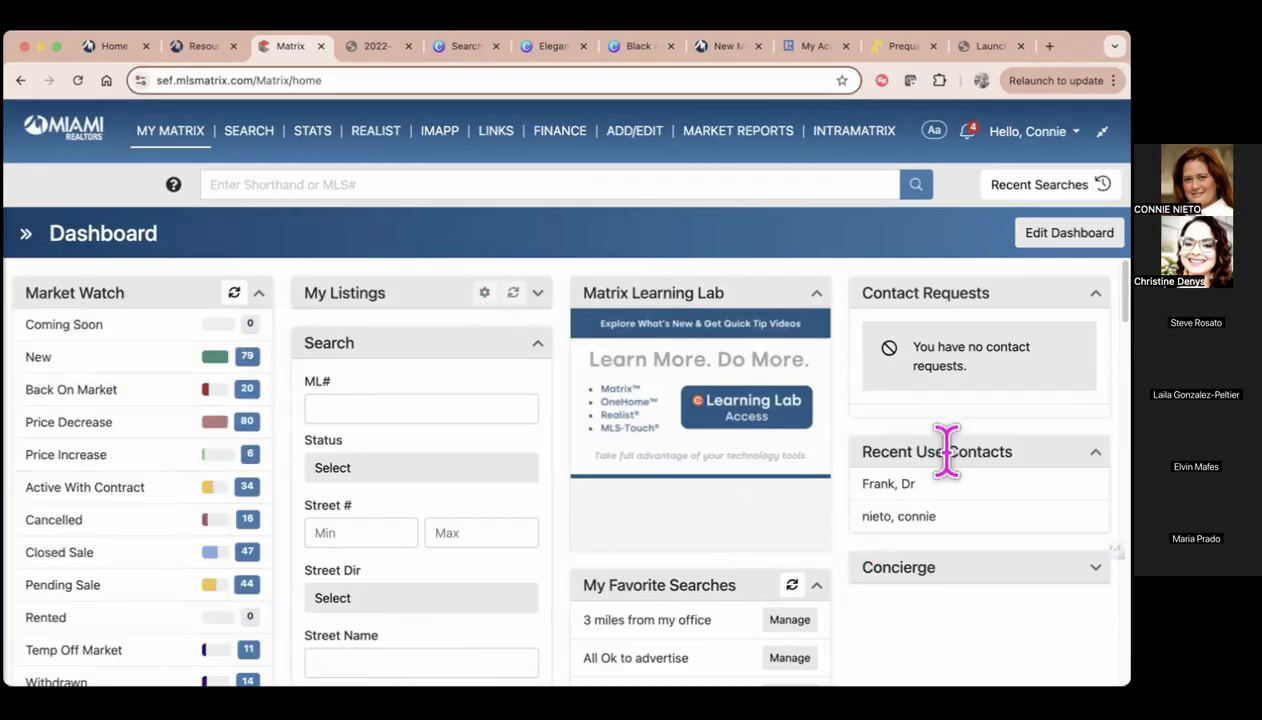
Expand the My Listings widget, collapse and re-expand Recent Use Contacts, and look over the widgets below
left_click(538, 293)
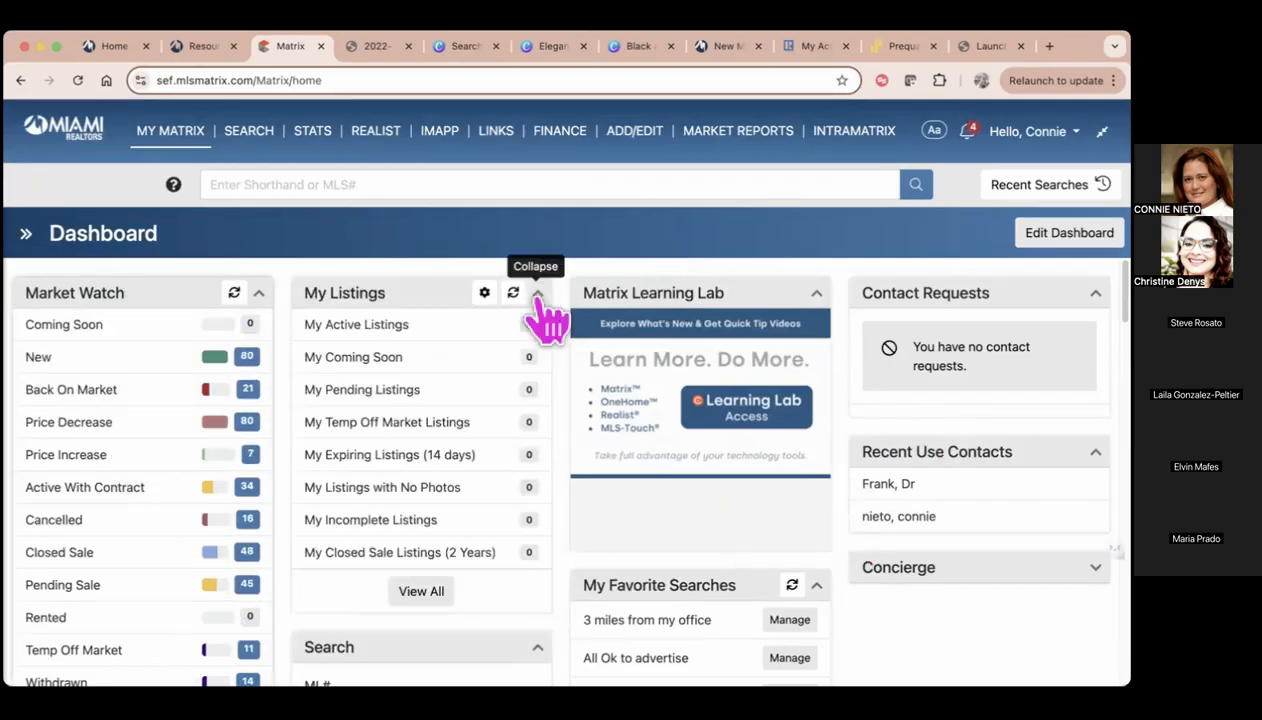
scroll(952, 394, "down", 3)
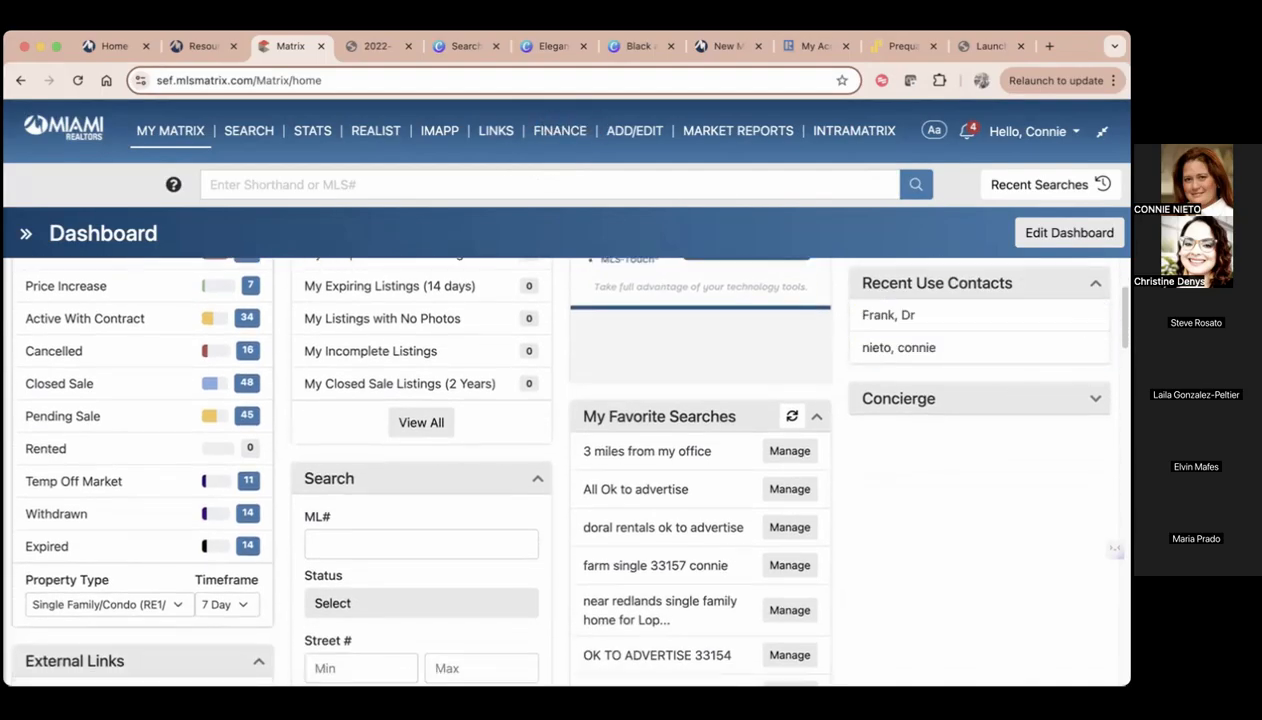
left_click(1096, 283)
left_click(1096, 283)
scroll(945, 540, "down", 1)
scroll(900, 460, "down", 1)
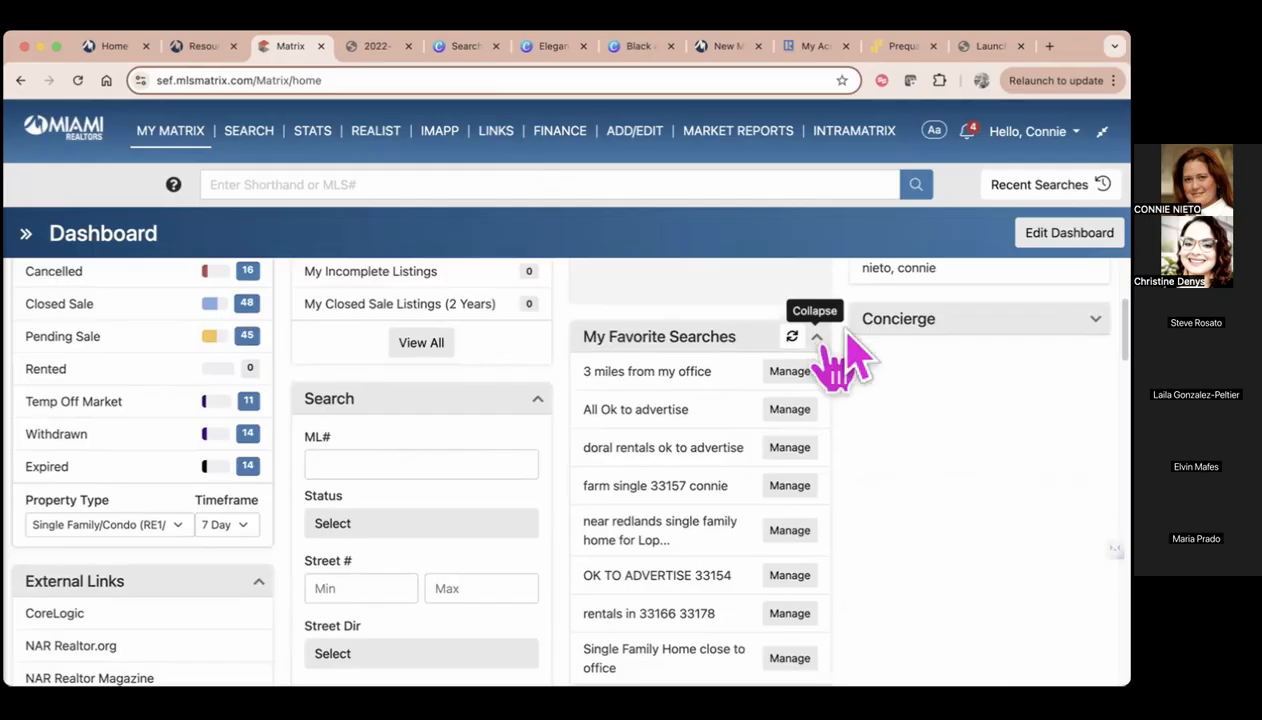
Reduce the dashboard's text size and look through the widgets at the new size
left_click(935, 133)
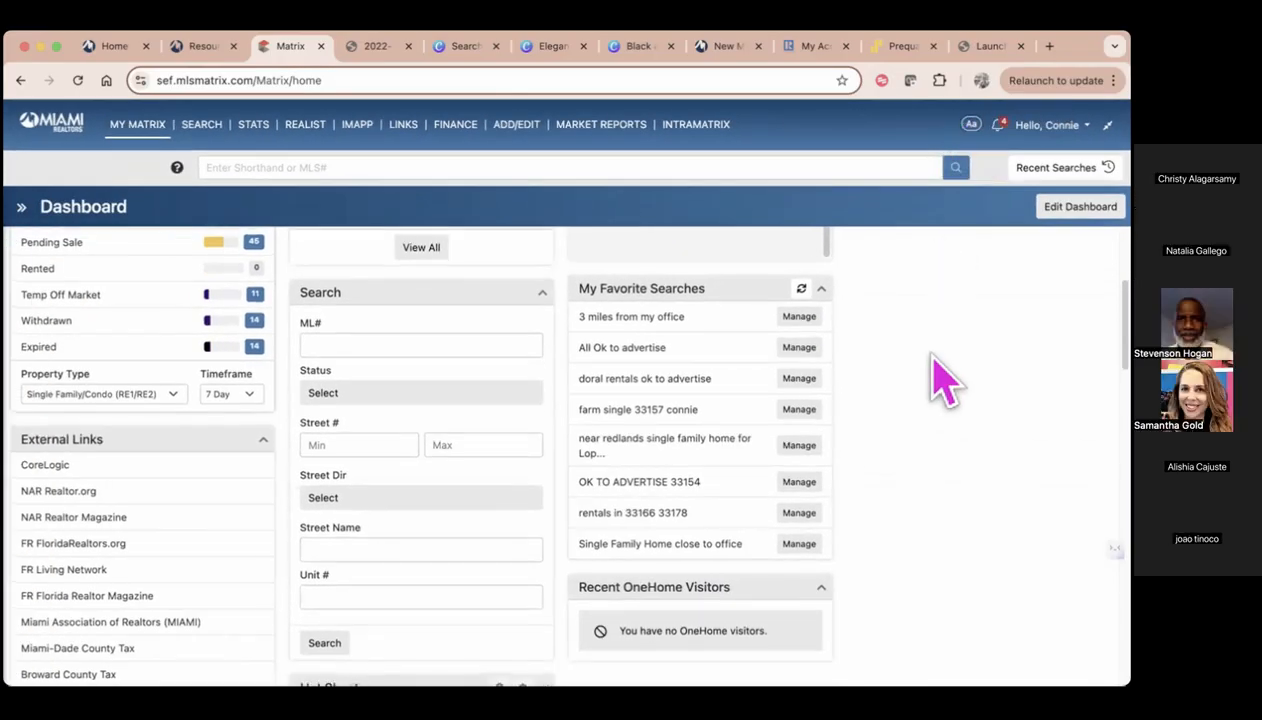
scroll(942, 380, "up", 5)
scroll(945, 385, "down", 6)
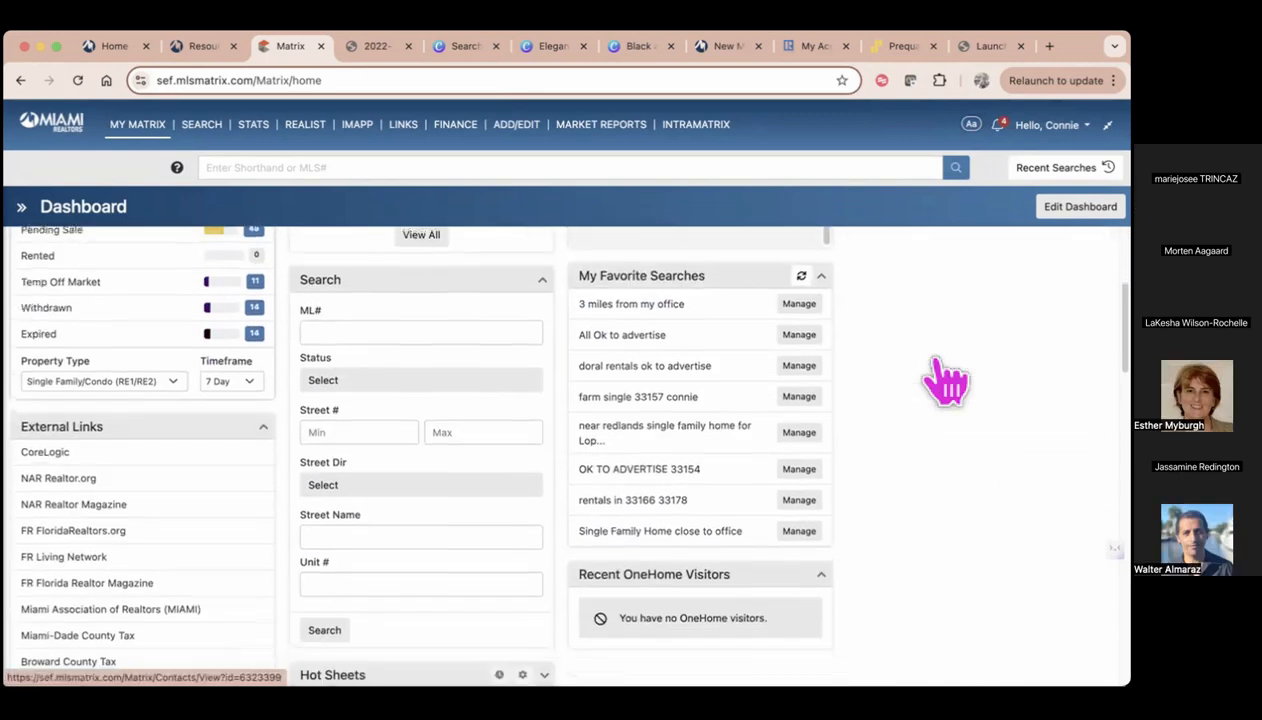
scroll(945, 388, "up", 2)
scroll(700, 390, "up", 2)
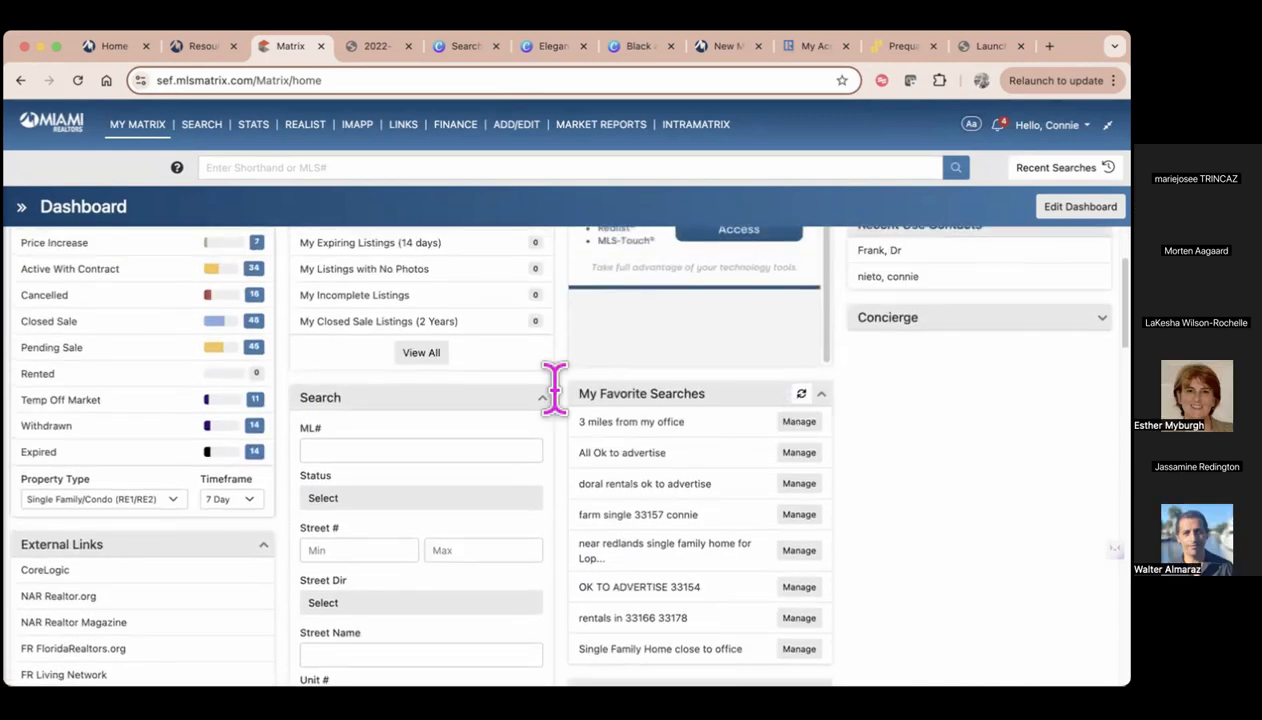
scroll(200, 550, "down", 4)
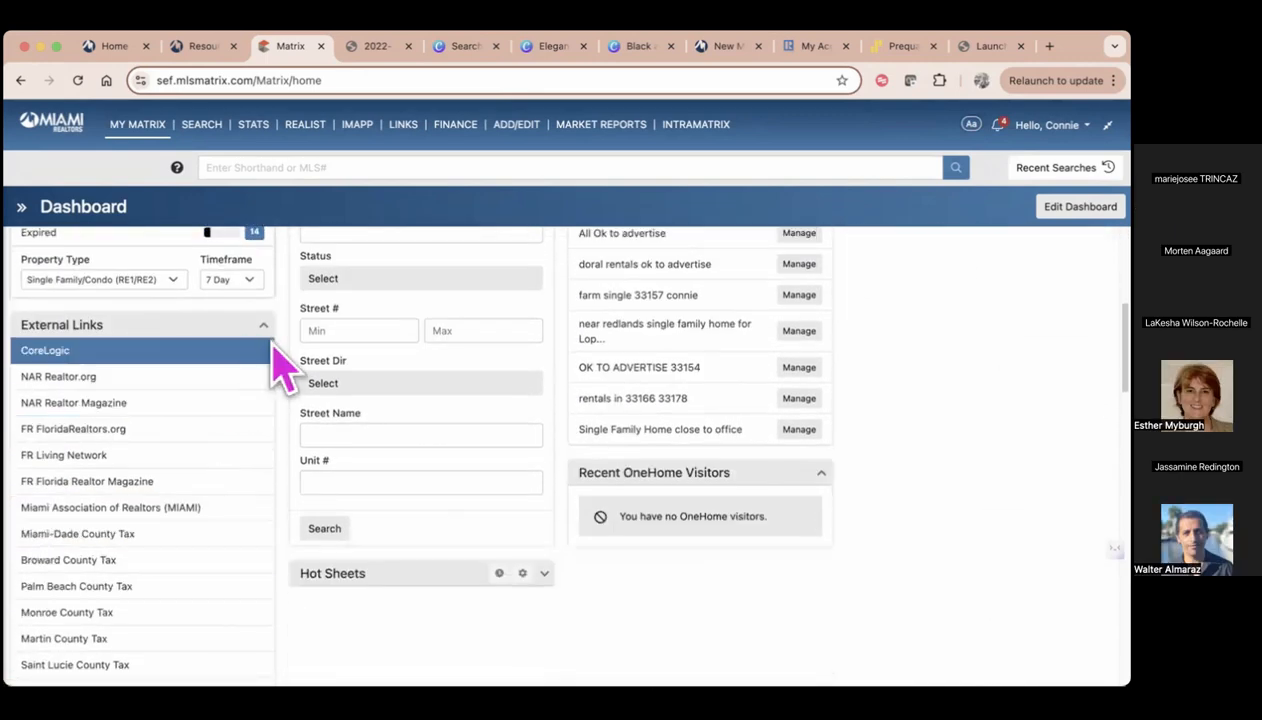
Show the notifications timeline beside the dashboard and hide it again
scroll(273, 346, "up", 7)
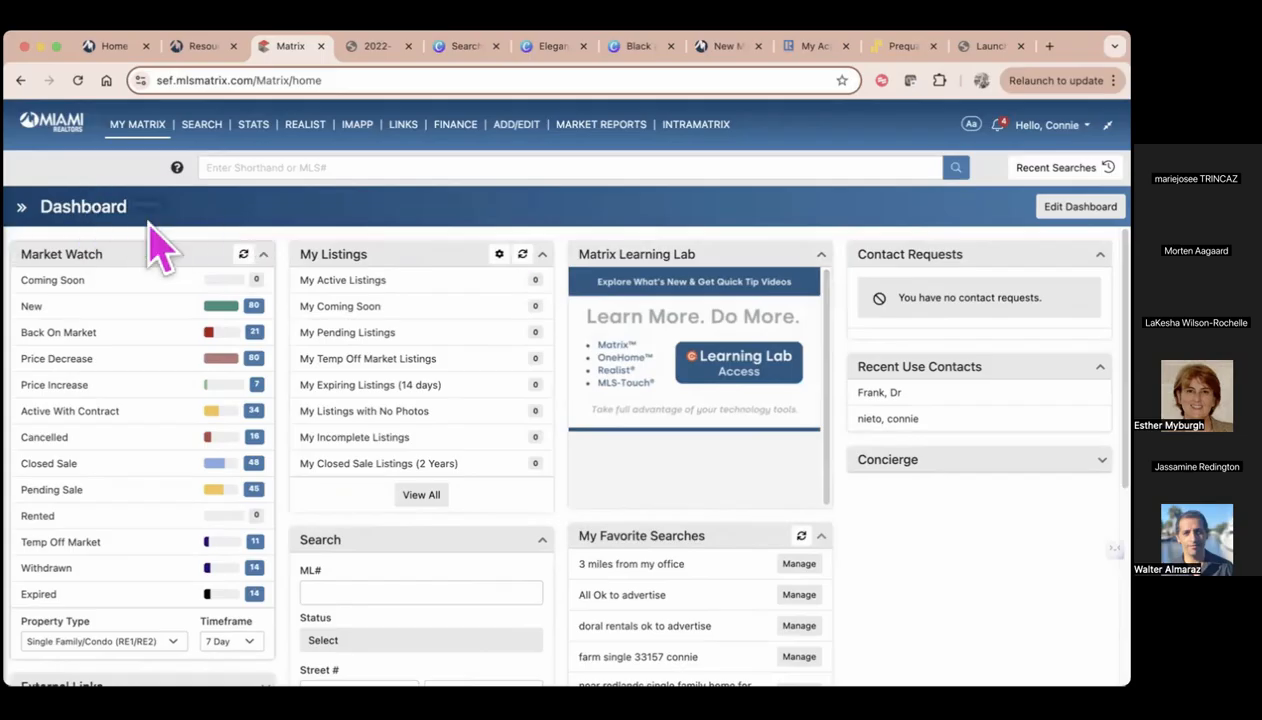
left_click(22, 209)
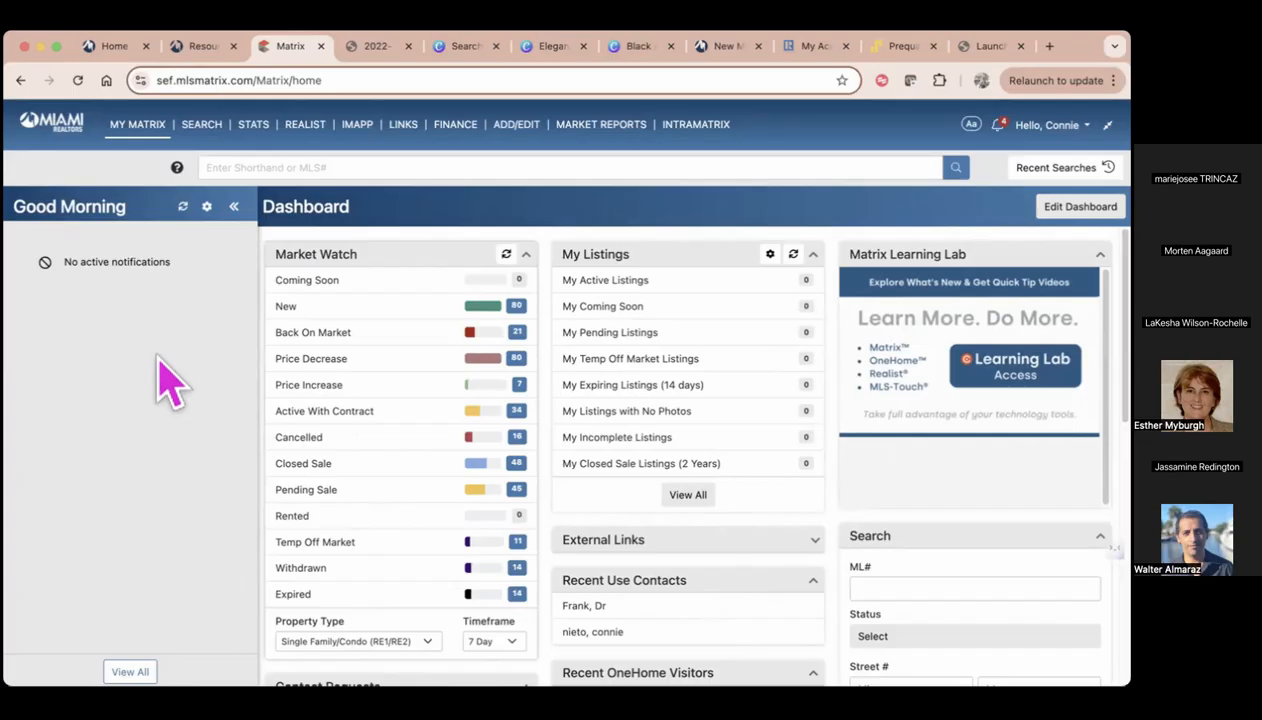
left_click(236, 206)
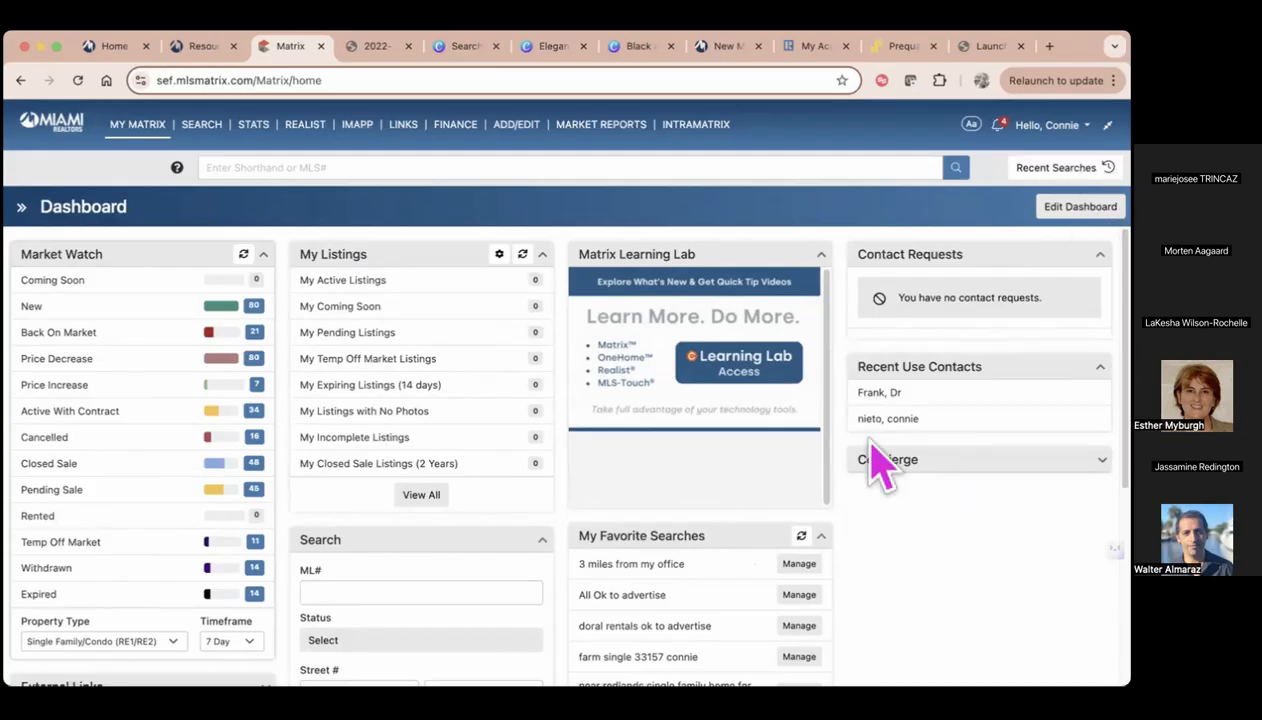
Edit the dashboard order so Contact Requests comes directly after Market Watch, followed by My Favorite Searches
left_click(1083, 210)
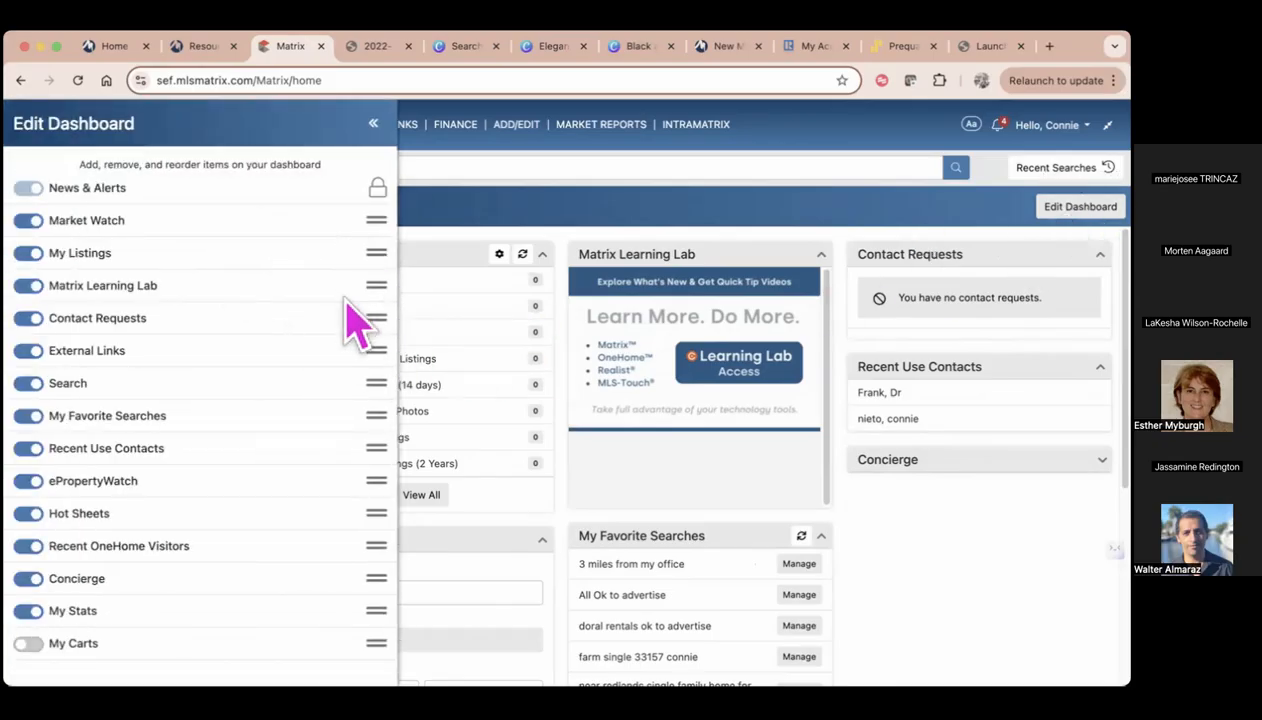
left_click_drag(378, 318, 375, 258)
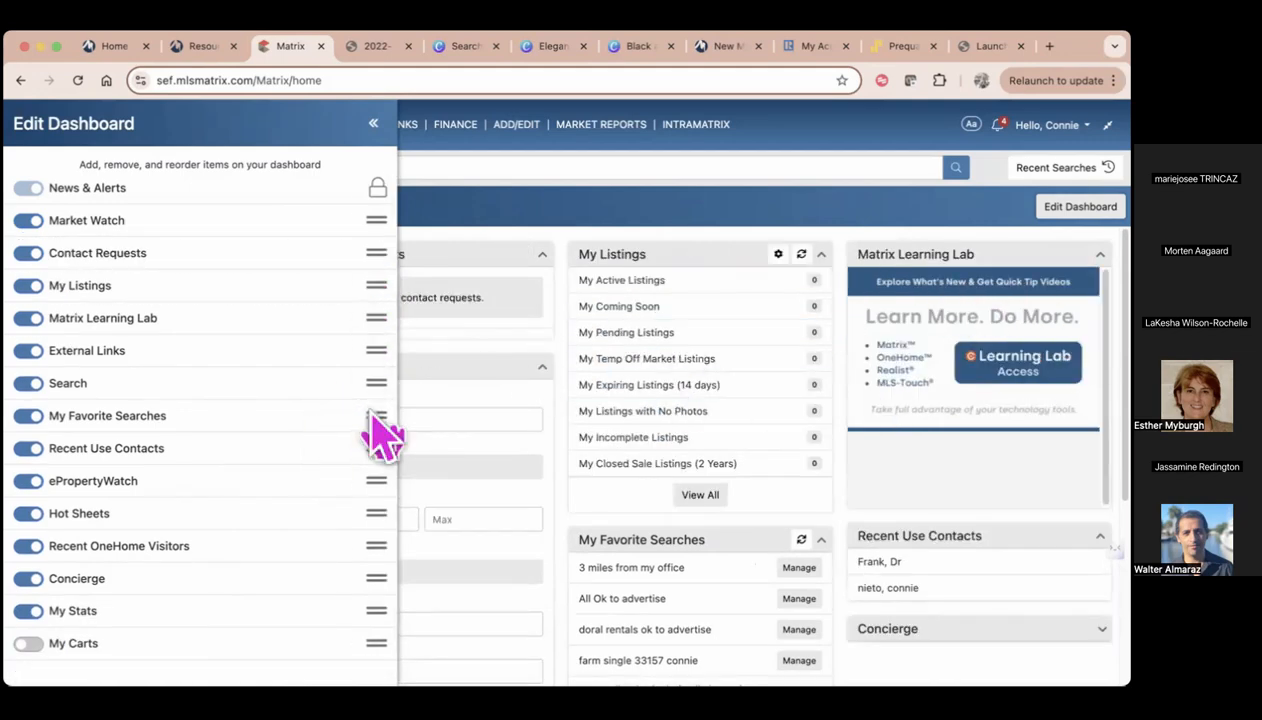
left_click_drag(376, 418, 383, 300)
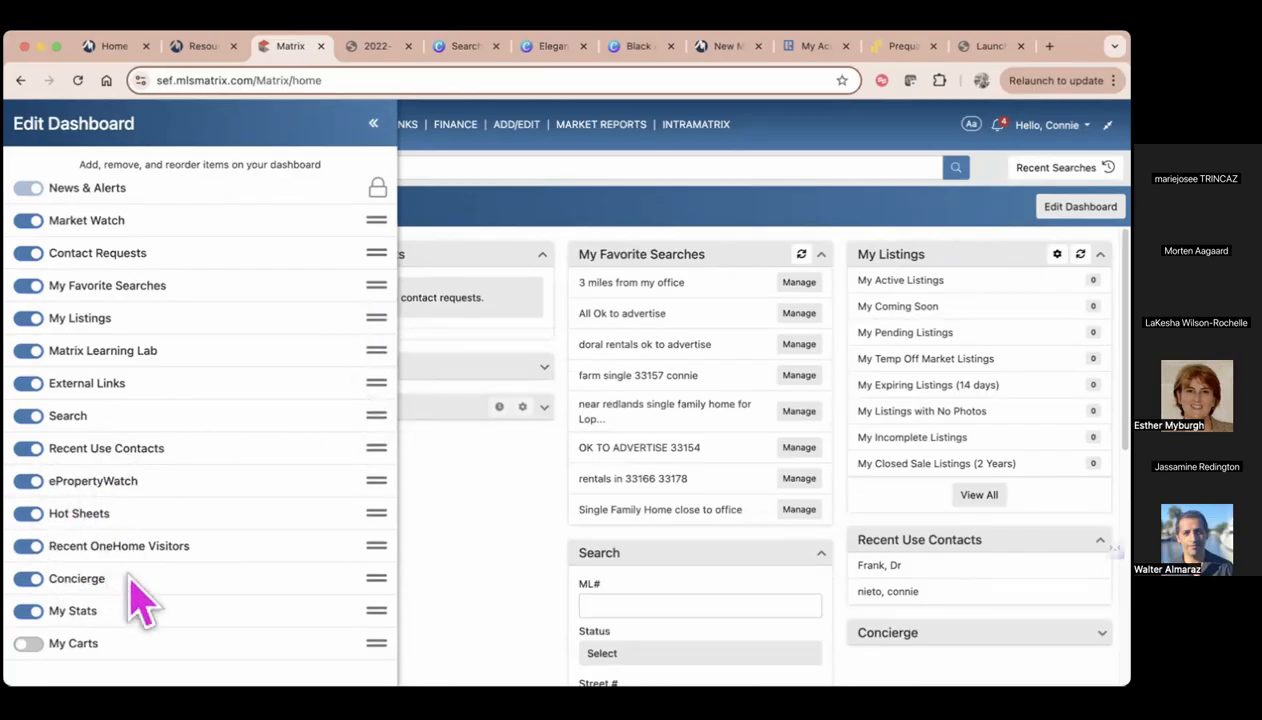
Remove the Concierge and Matrix Learning Lab widgets from the dashboard and close the layout editor
left_click(29, 579)
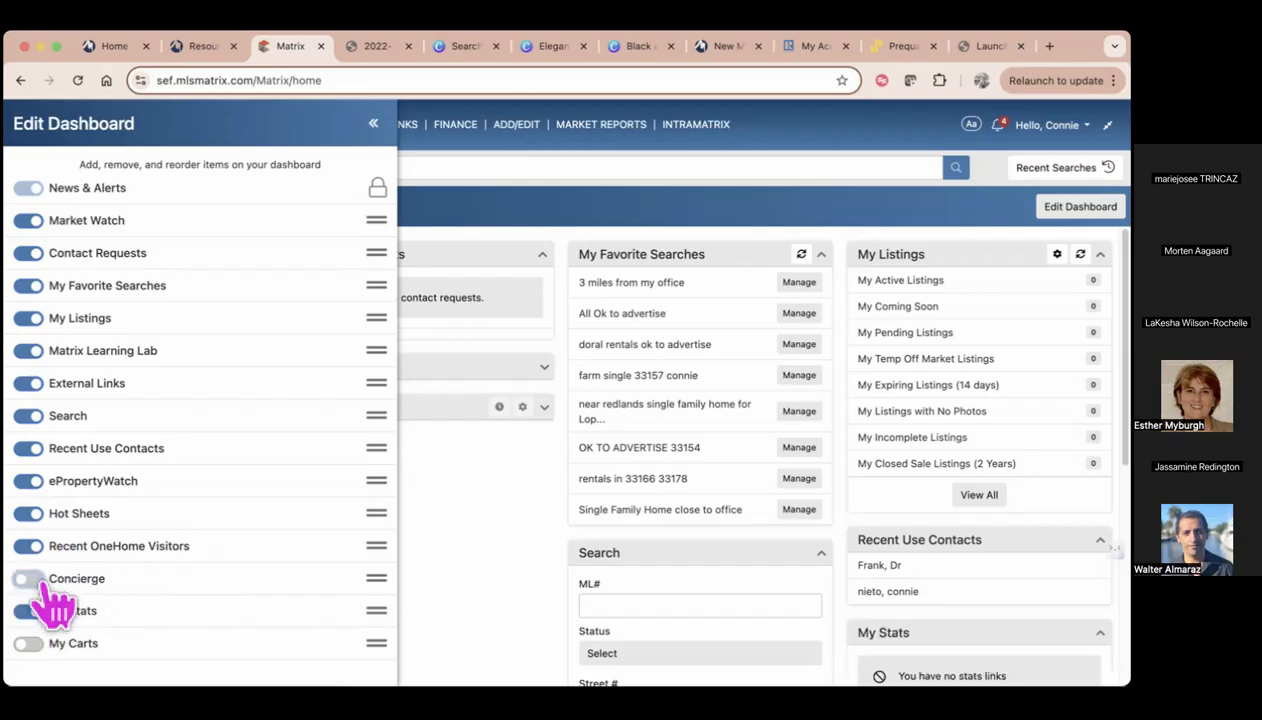
left_click(33, 351)
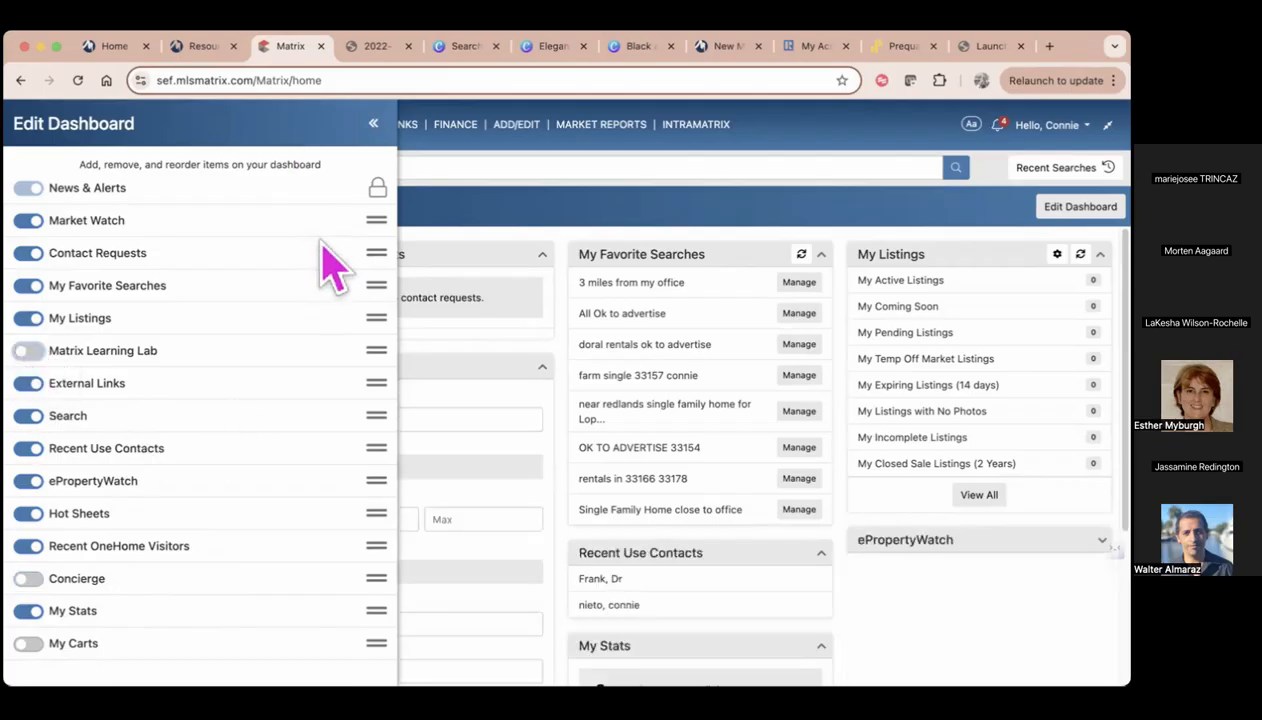
left_click(373, 123)
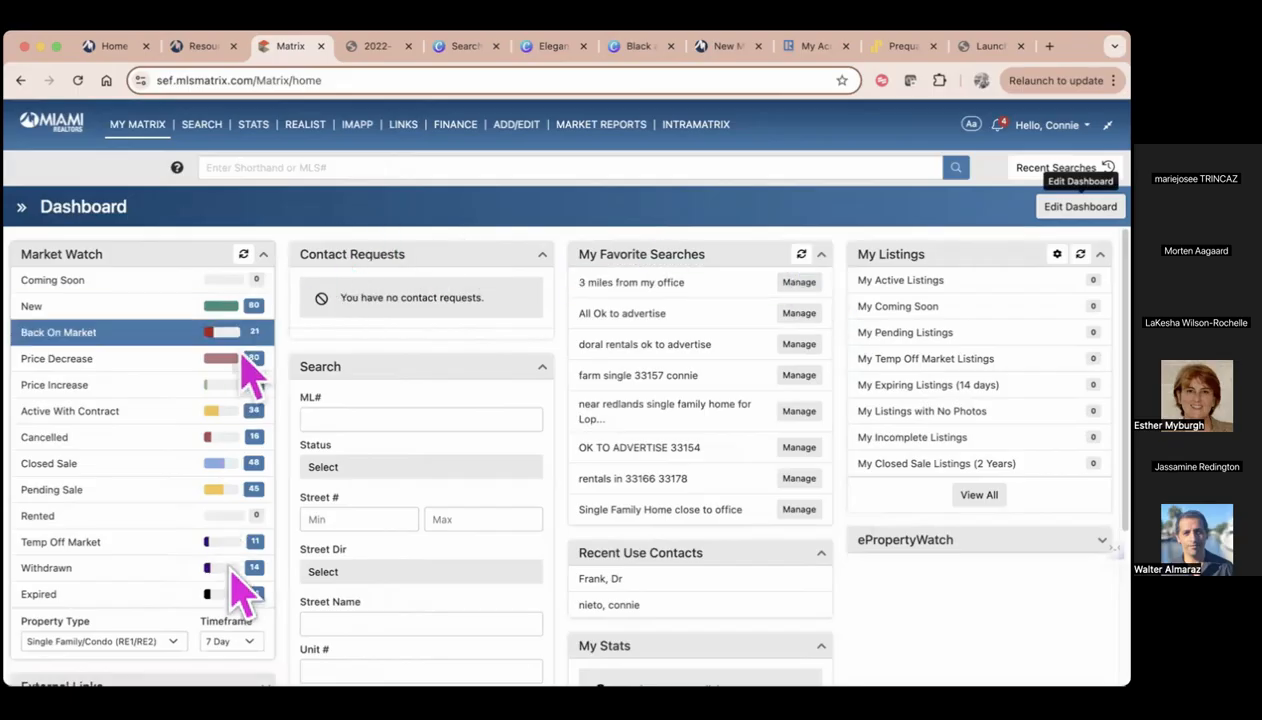
Look over the rearranged dashboard and refresh the Market Watch figures
scroll(935, 640, "down", 1)
scroll(935, 640, "down", 2)
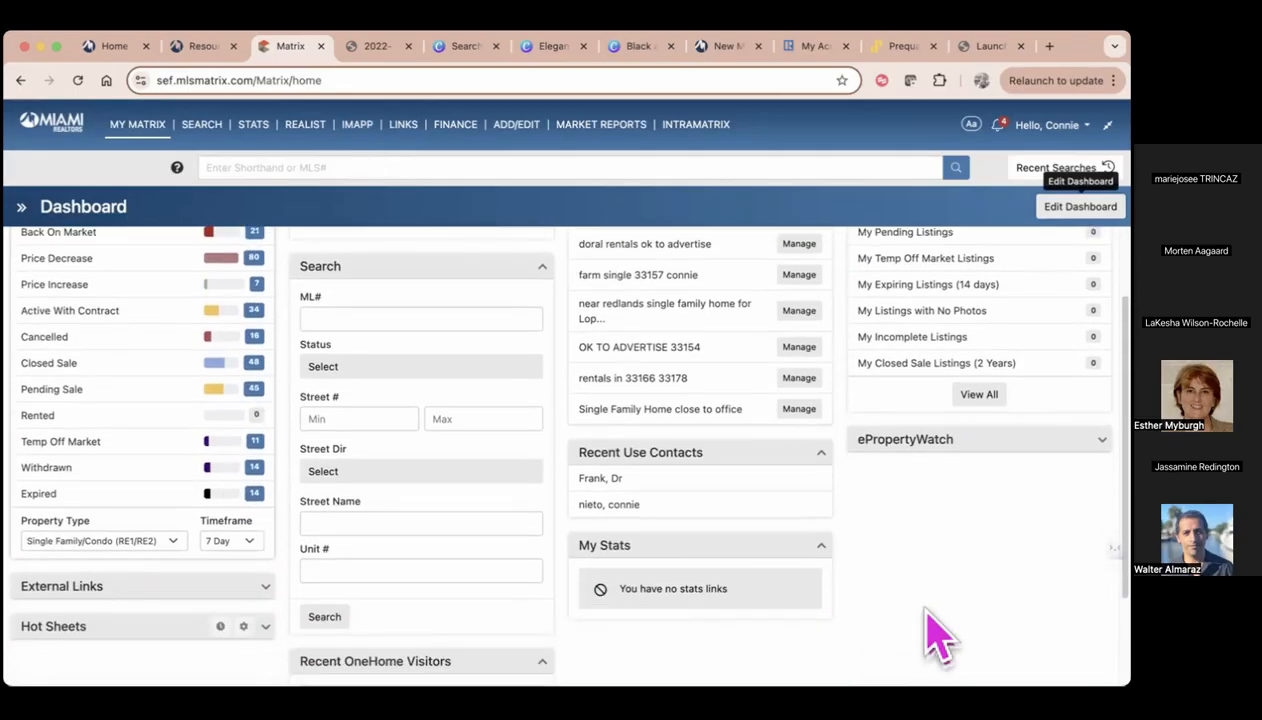
scroll(935, 640, "up", 4)
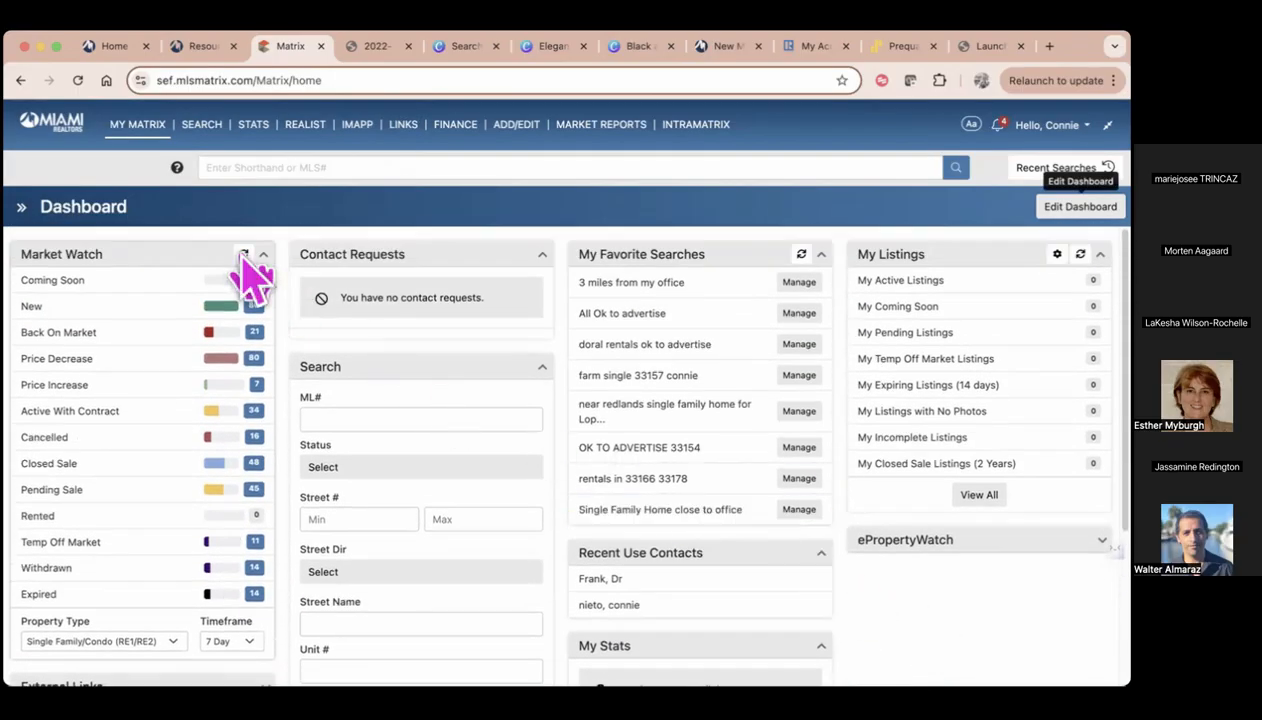
left_click(244, 256)
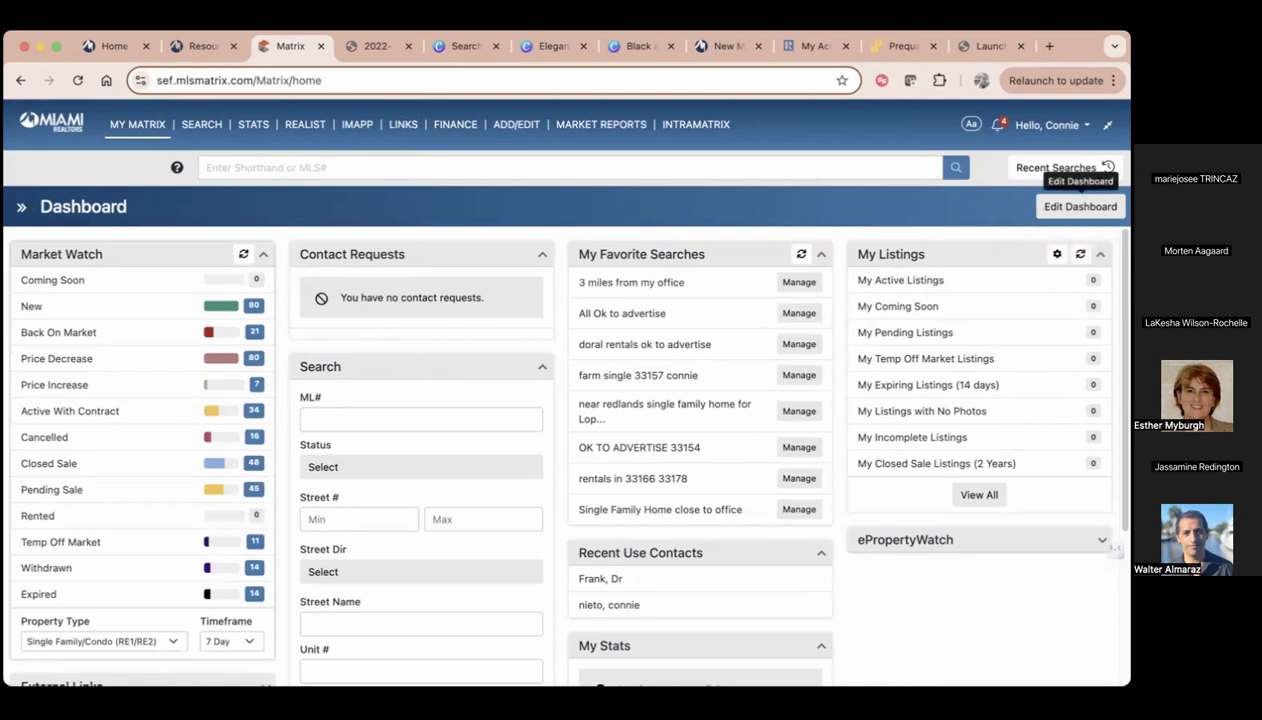
Edit the dashboard order so Hot Sheets comes directly after My Listings, and close the layout editor
left_click(1080, 206)
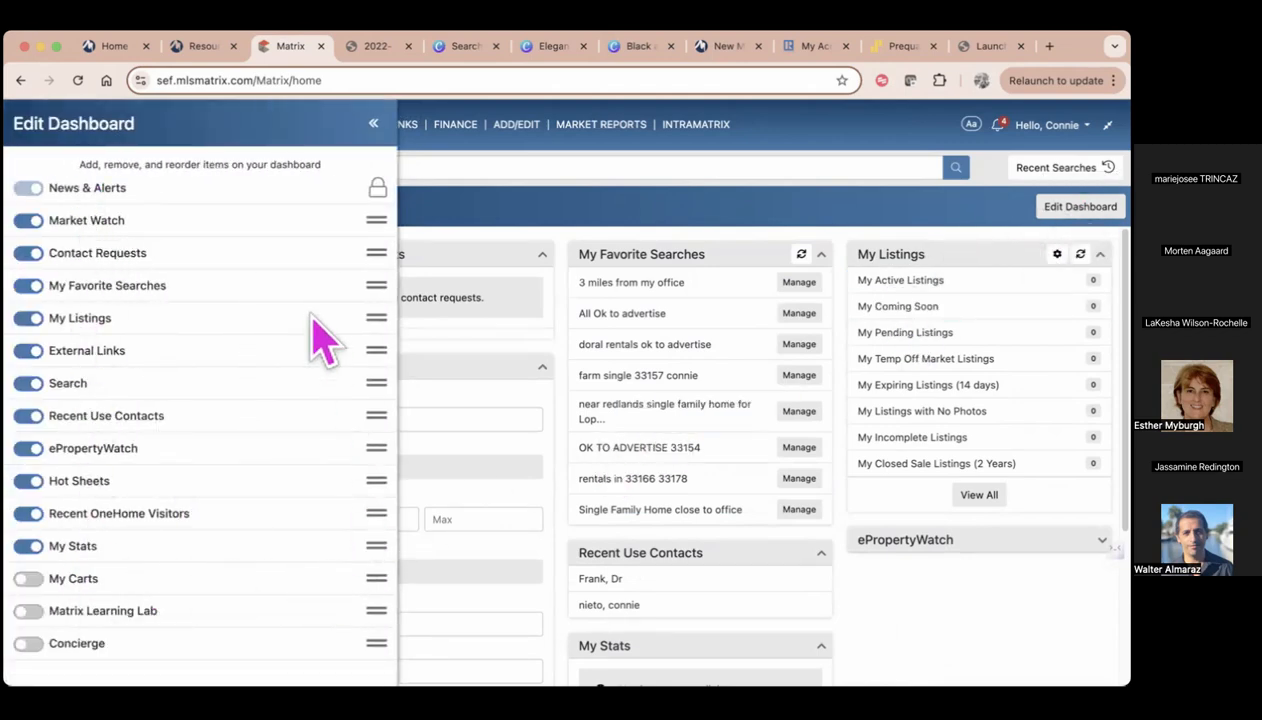
left_click_drag(242, 487, 244, 337)
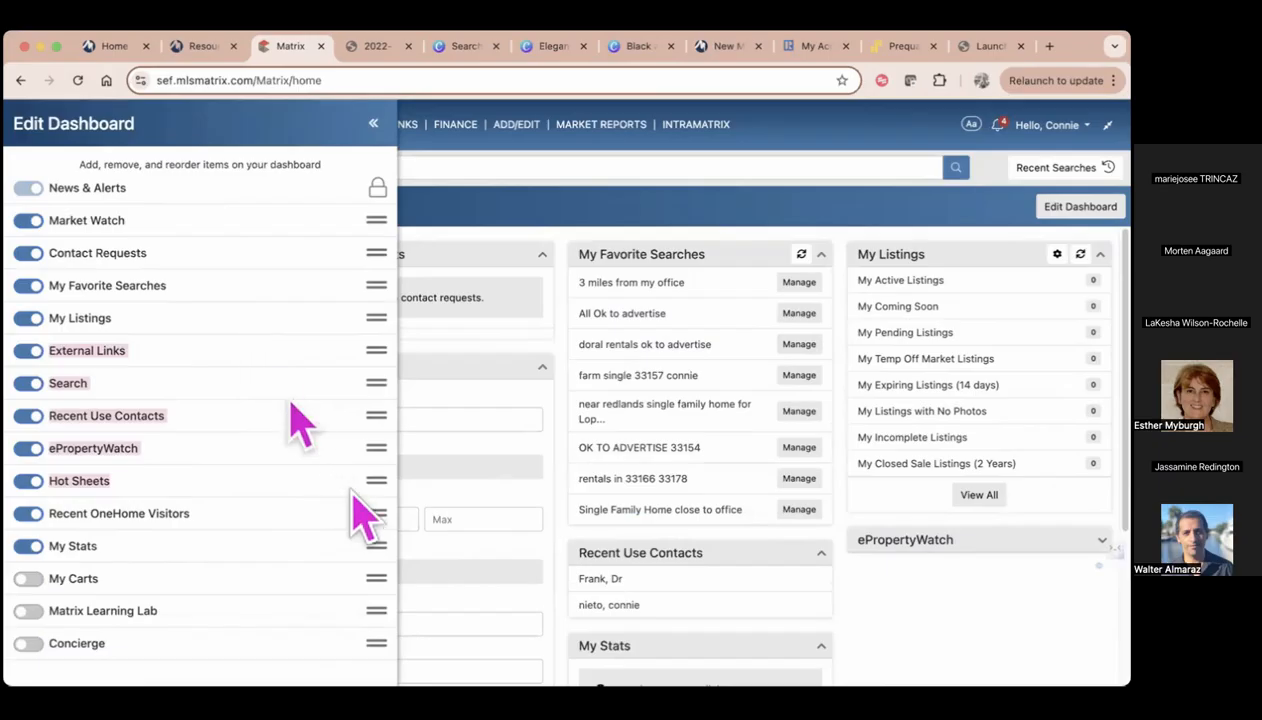
left_click_drag(376, 481, 362, 362)
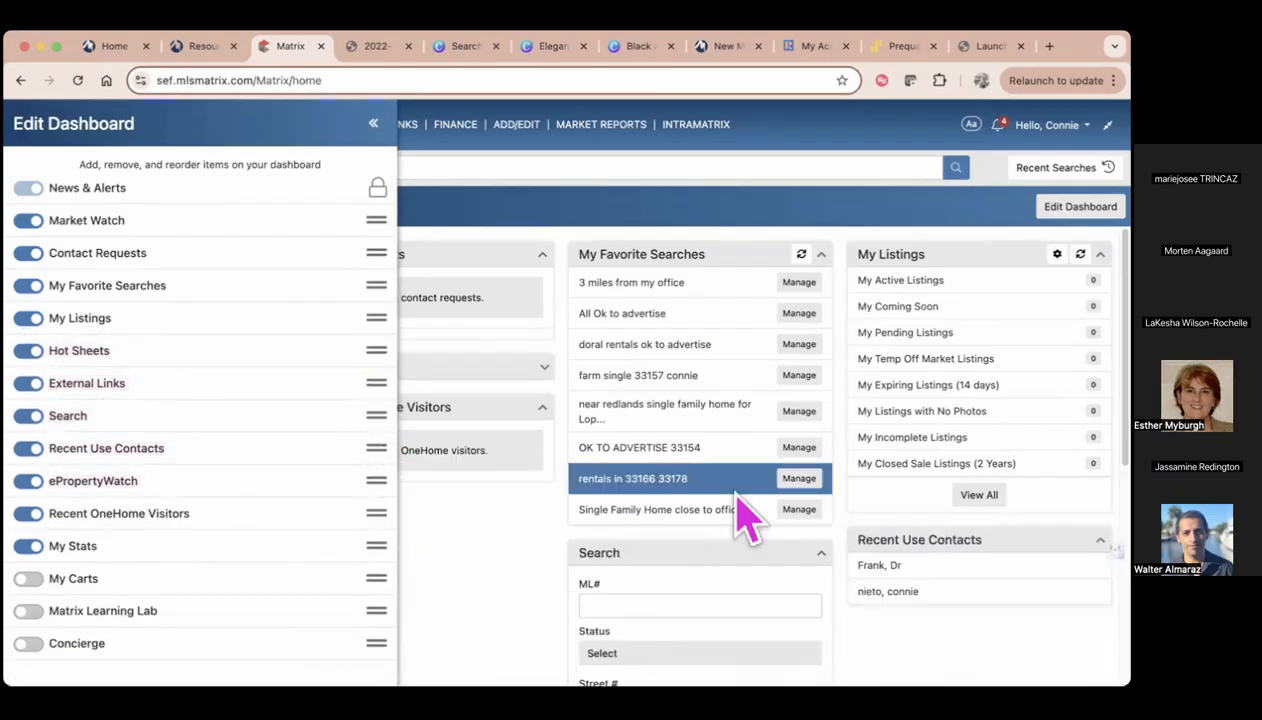
left_click(375, 126)
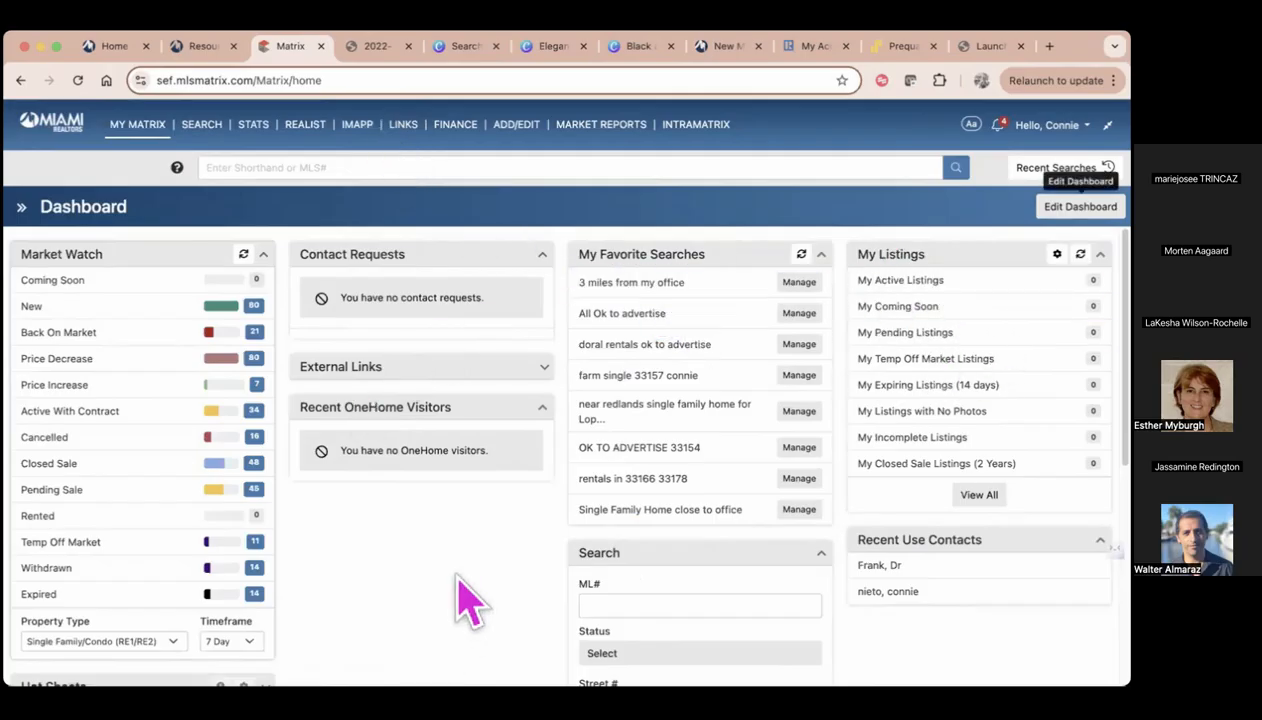
Turn on Classic Mode for the account and go to the classic dashboard
left_click(1062, 130)
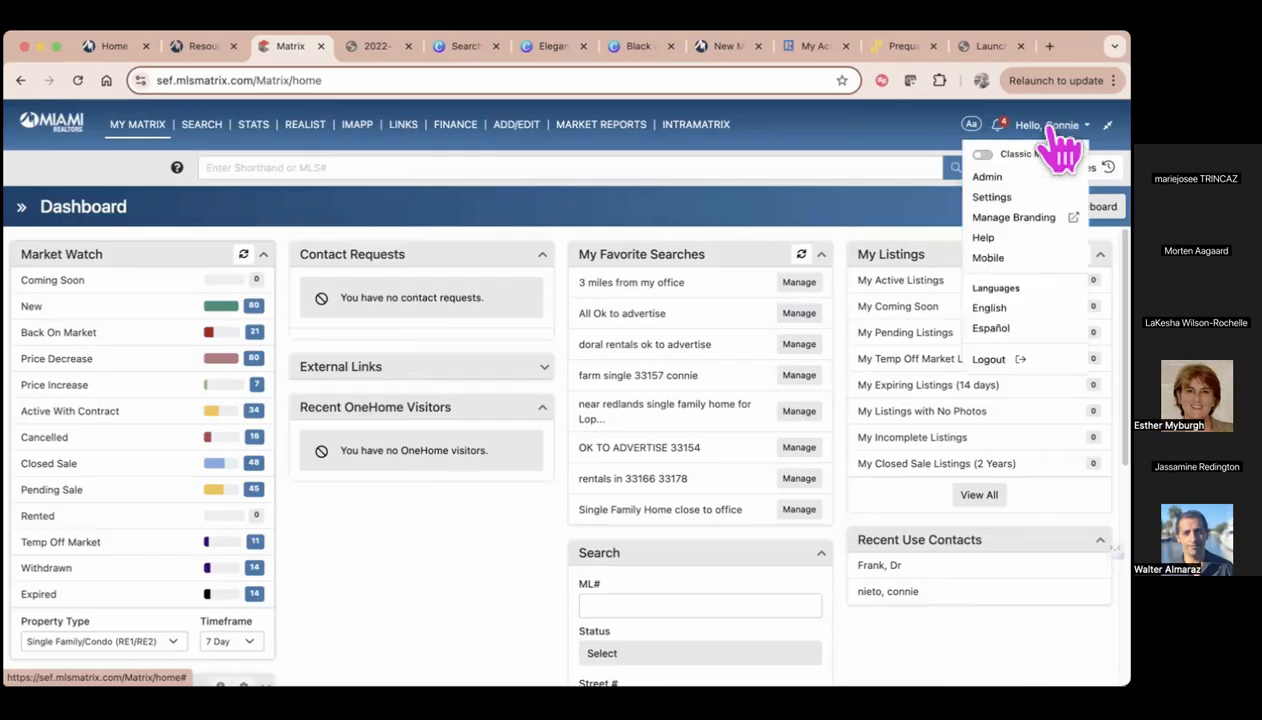
left_click(983, 155)
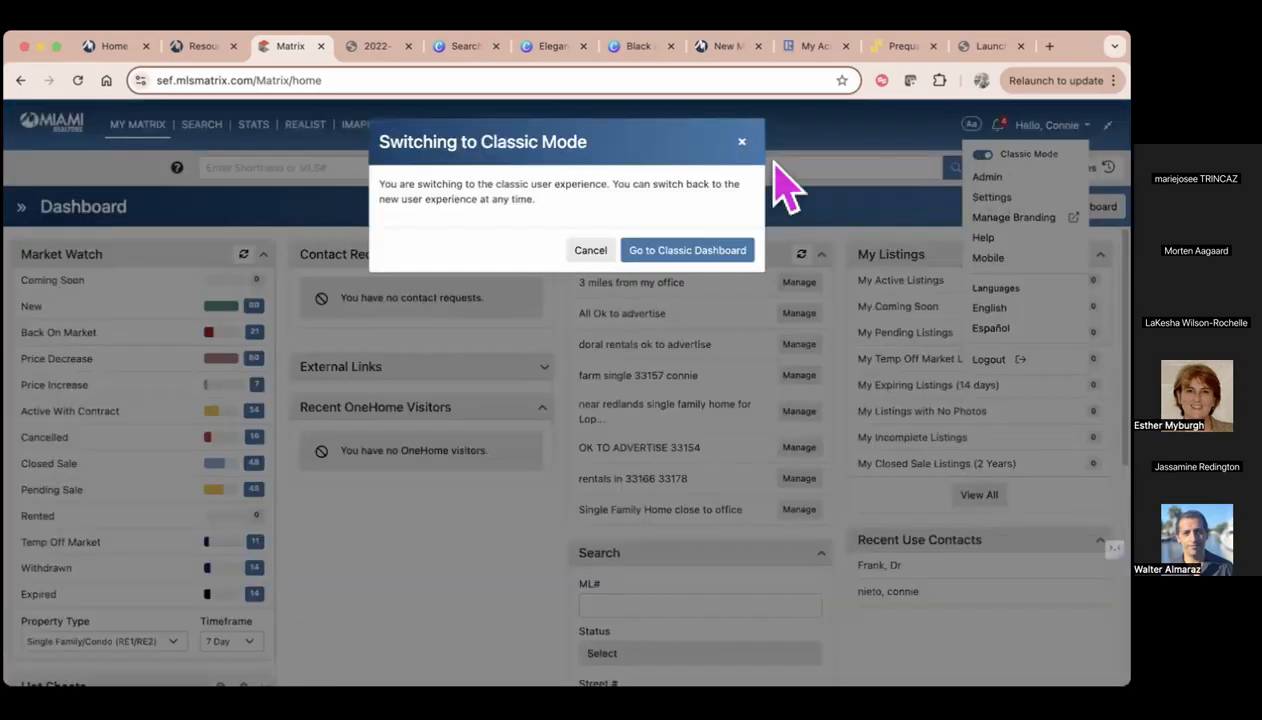
left_click(672, 252)
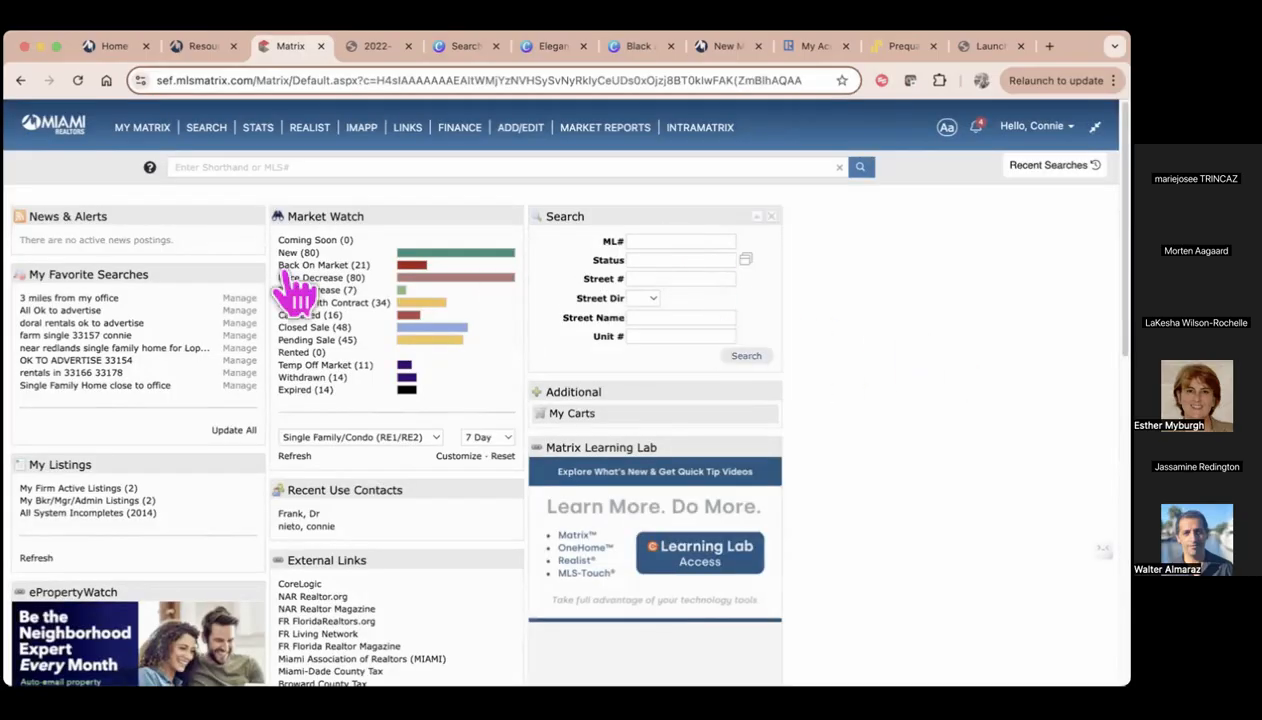
left_click(1035, 130)
left_click(969, 143)
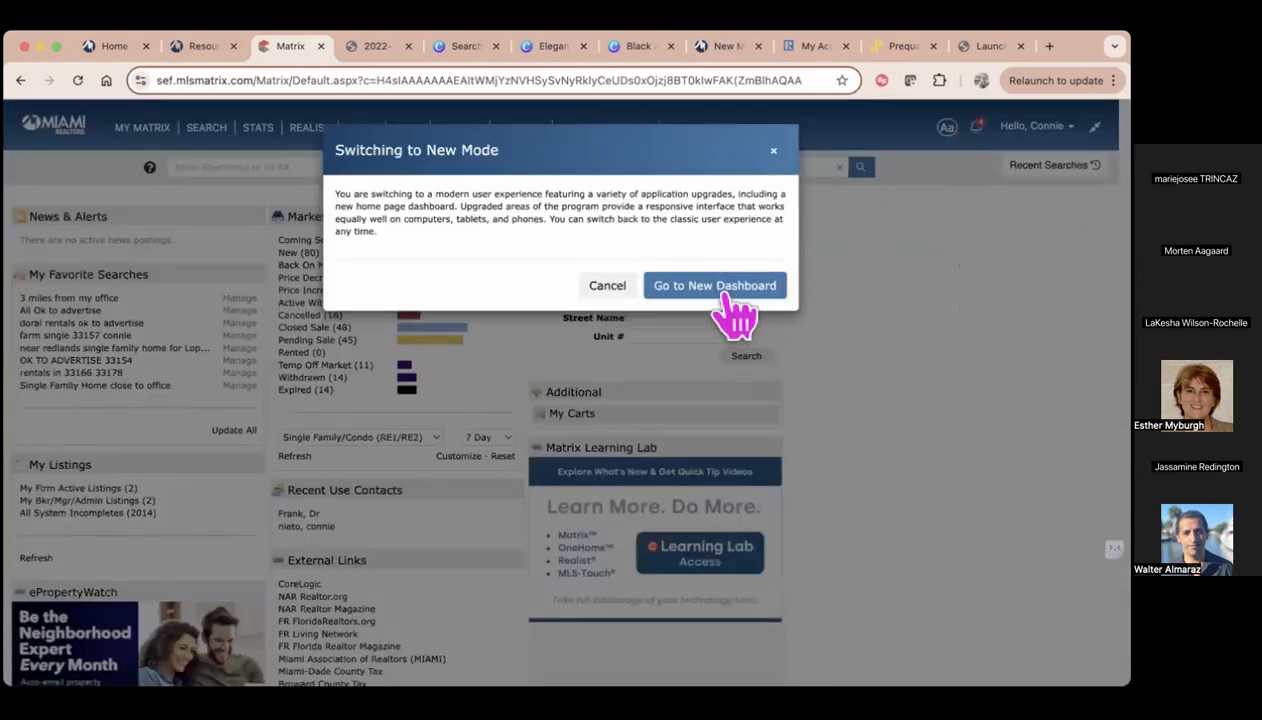
left_click(773, 152)
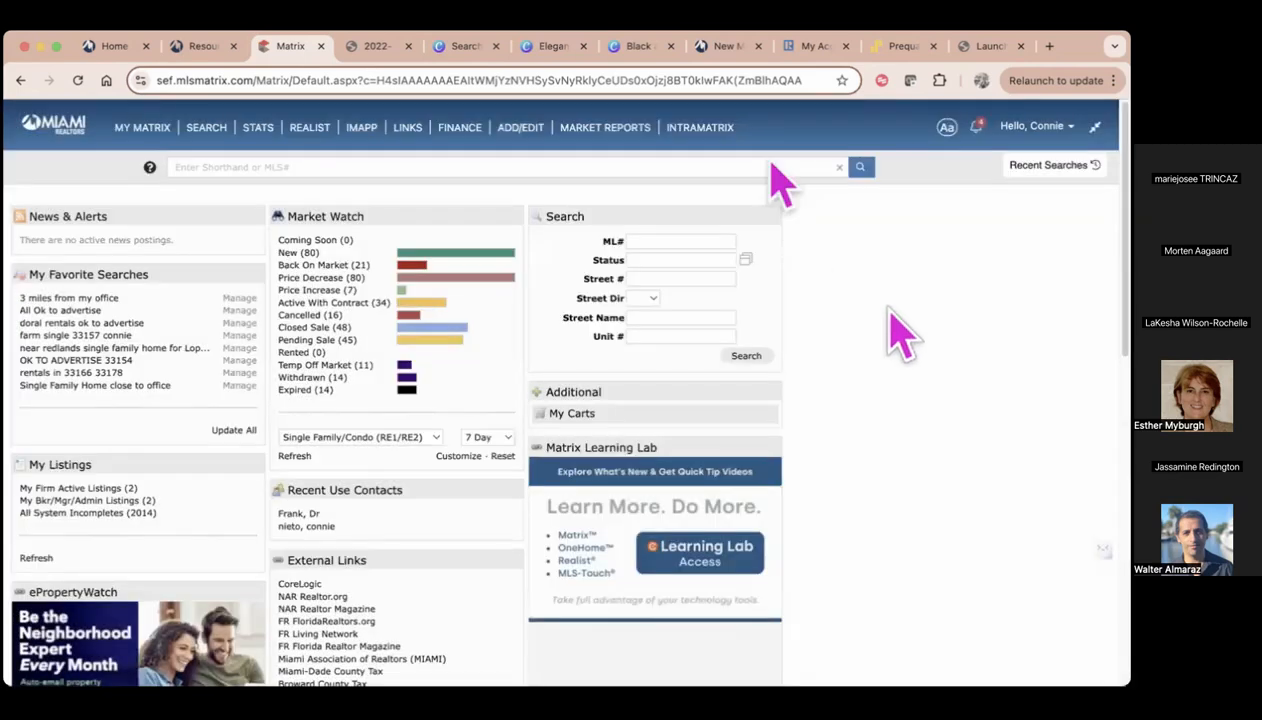
Visit the Contacts, Auto Email and Sent Email pages to see how each one appears while Classic Mode is on
mouse_move(106, 122)
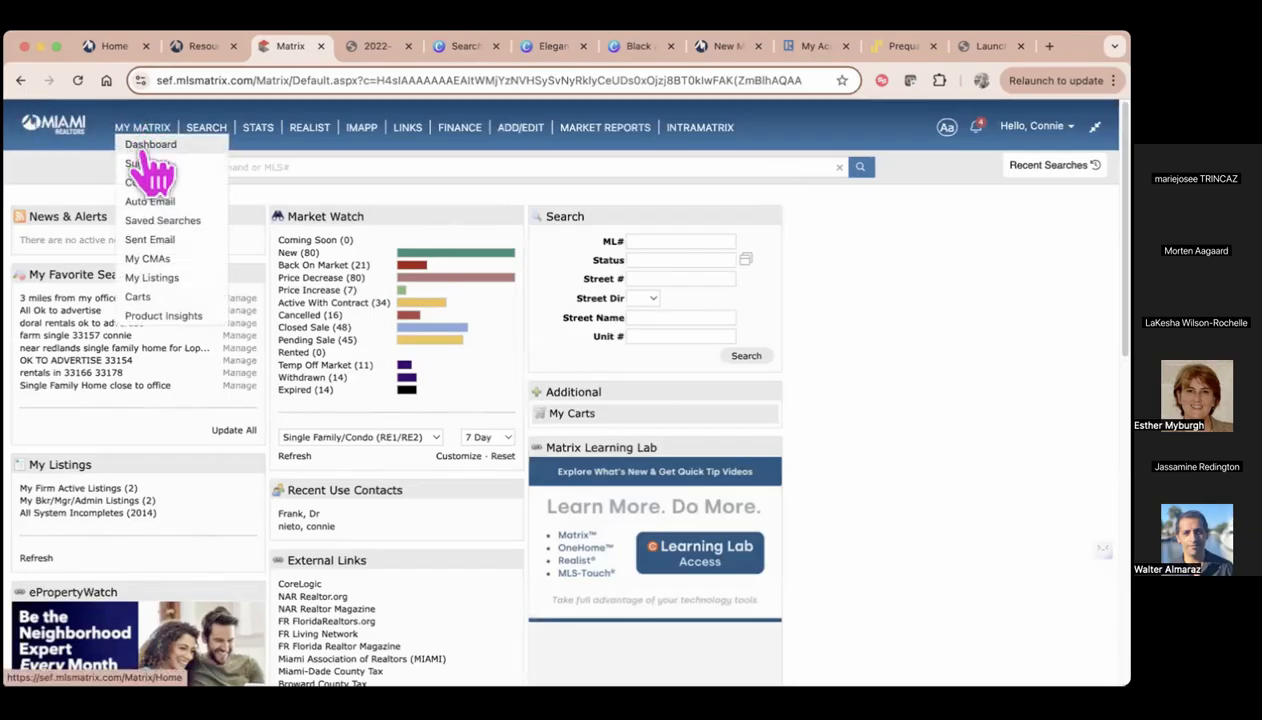
left_click(147, 185)
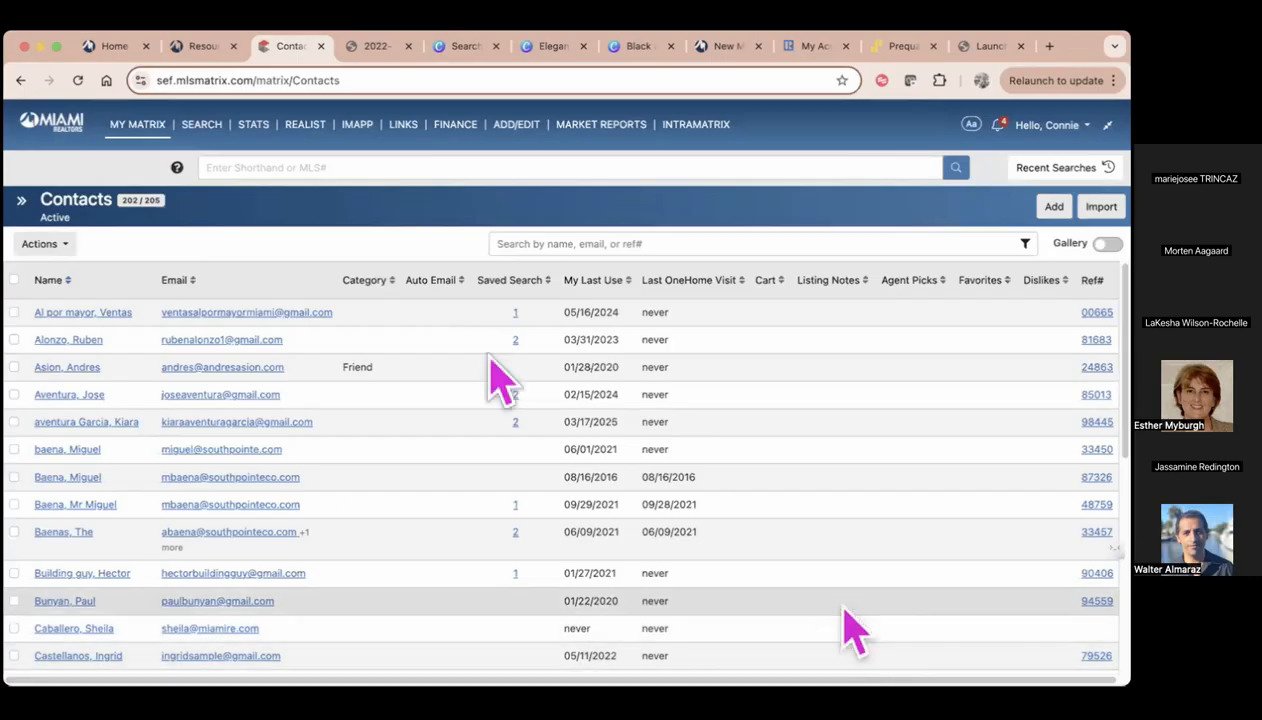
mouse_move(145, 128)
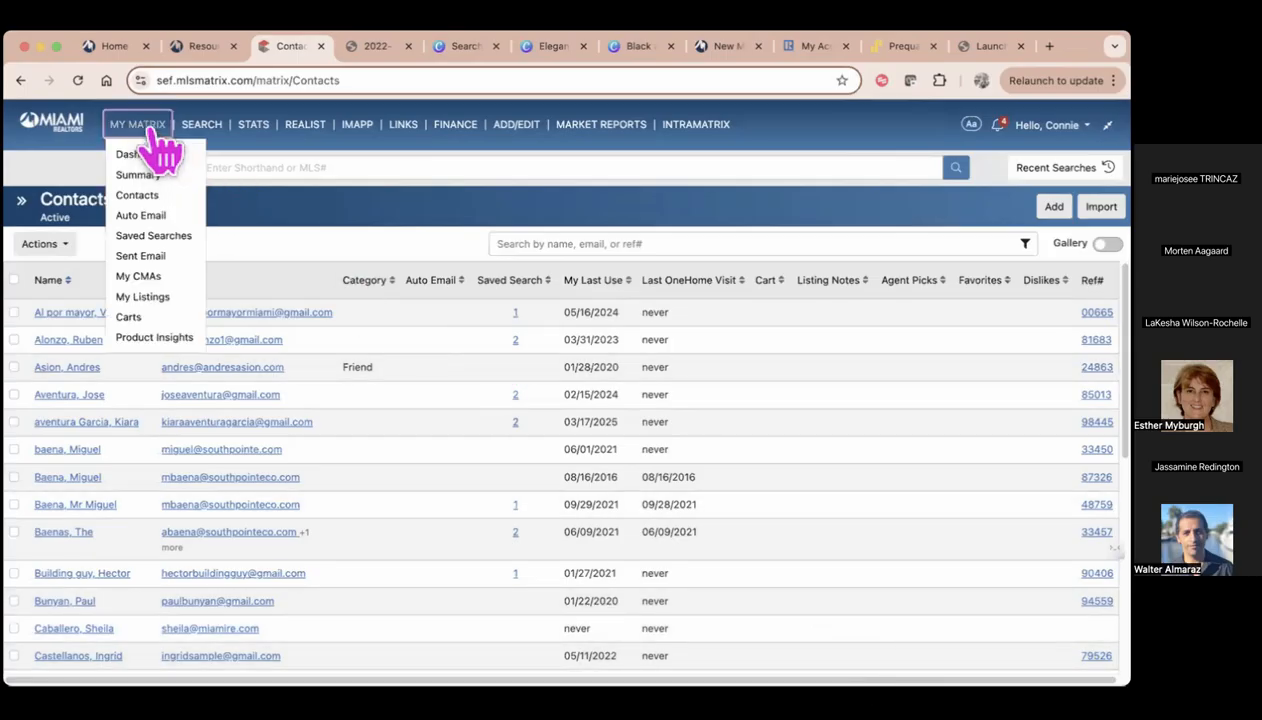
left_click(148, 218)
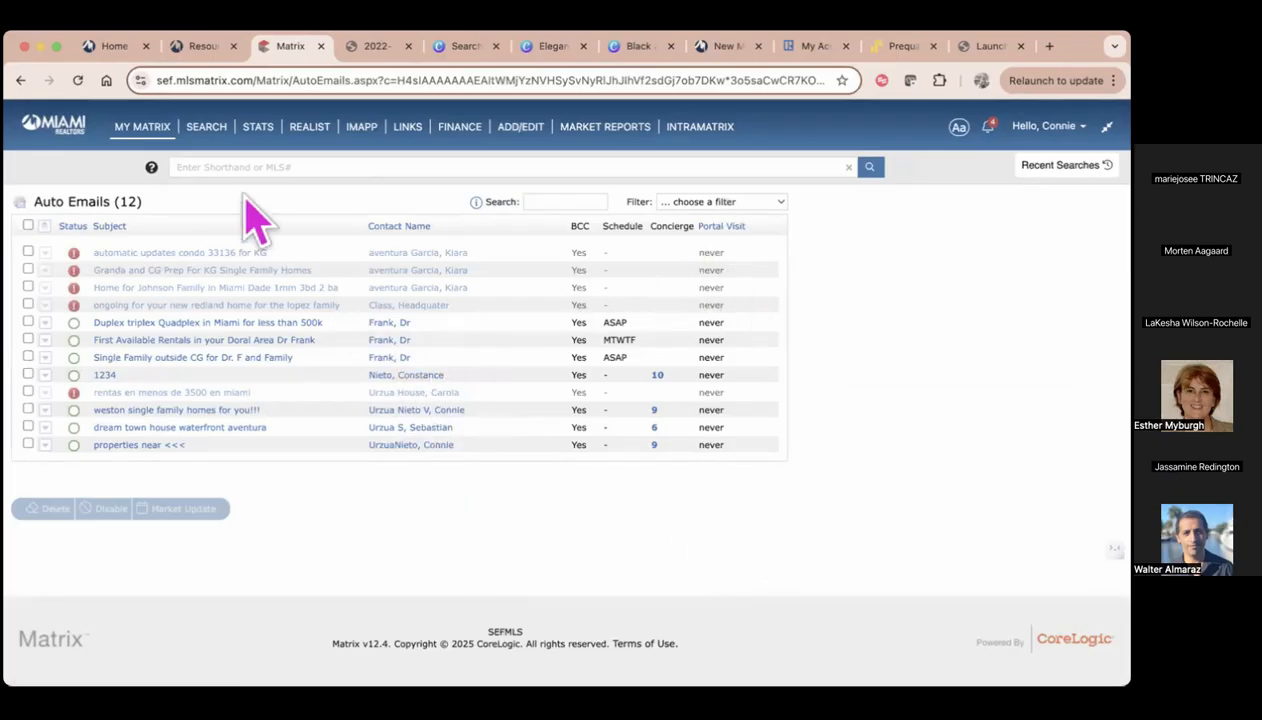
mouse_move(150, 132)
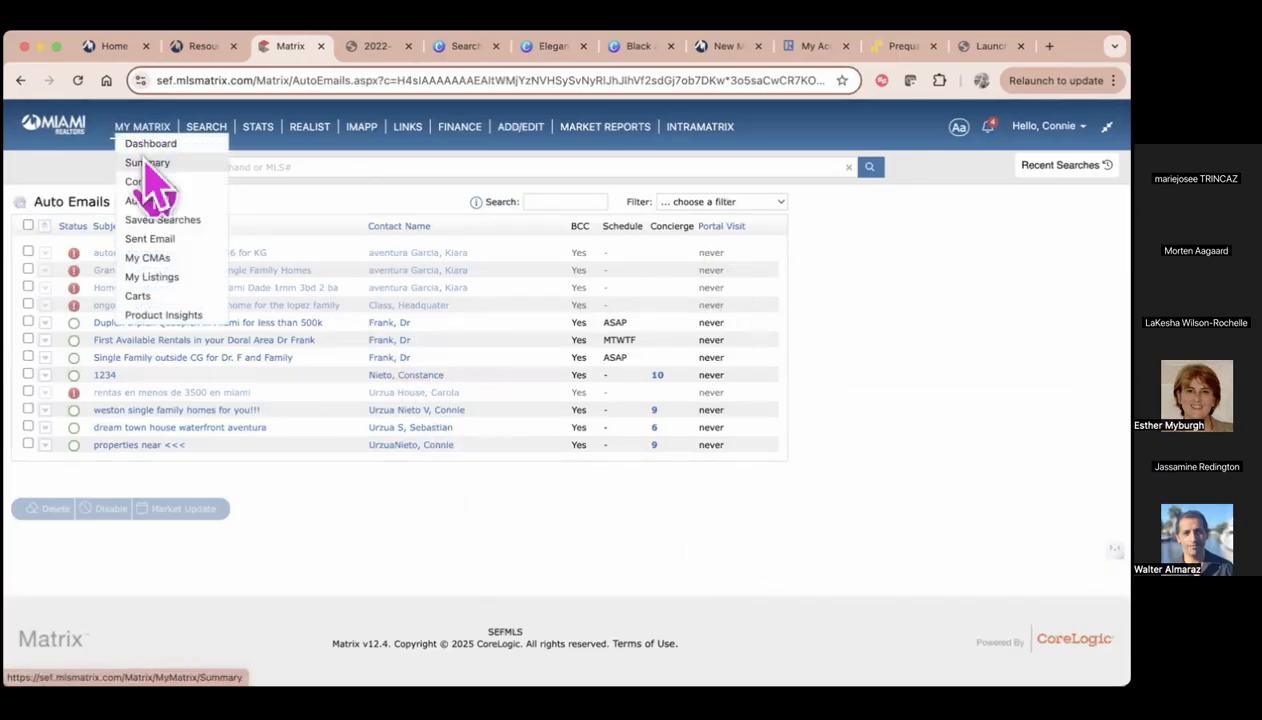
left_click(150, 240)
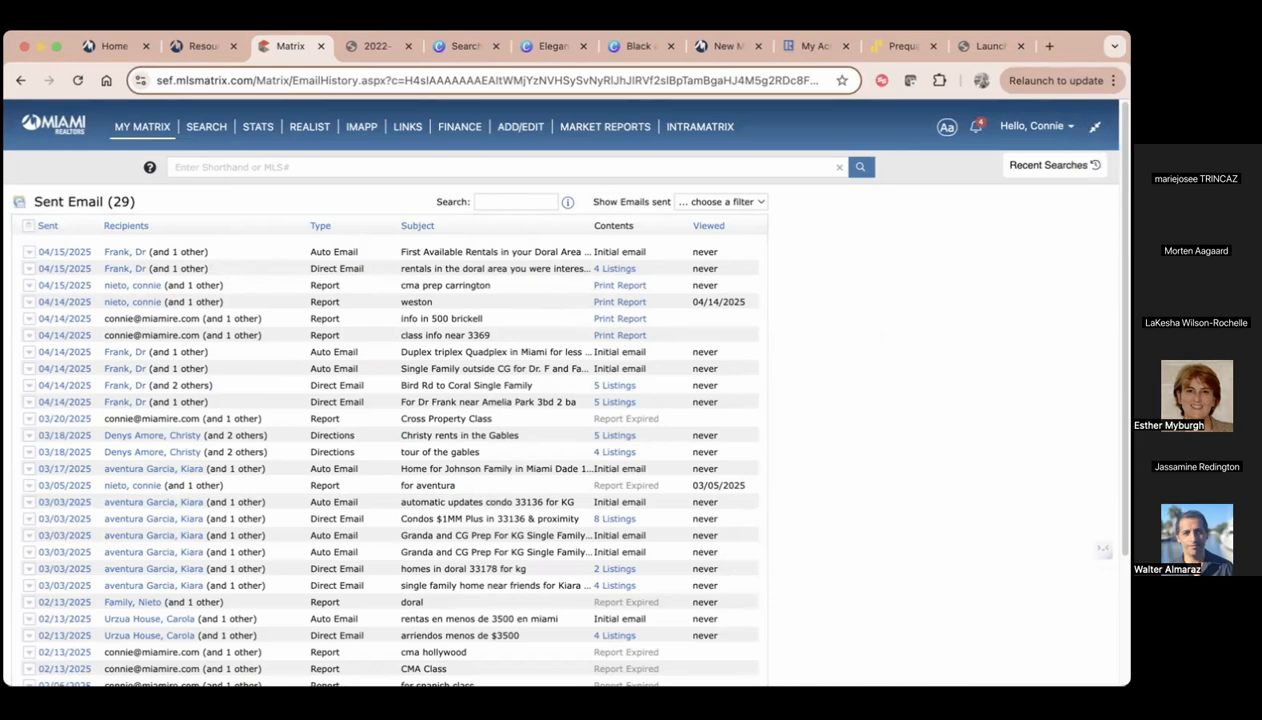
Turn off Classic Mode and go to the new dashboard
left_click(1035, 126)
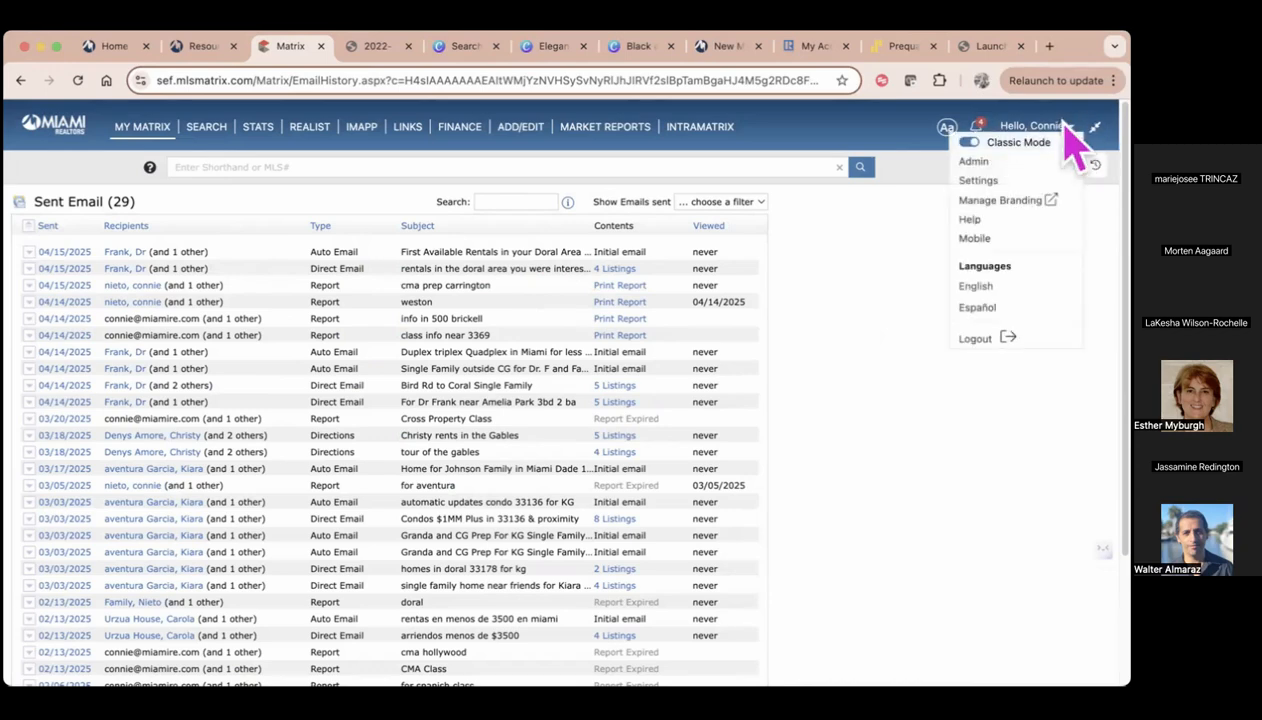
left_click(970, 145)
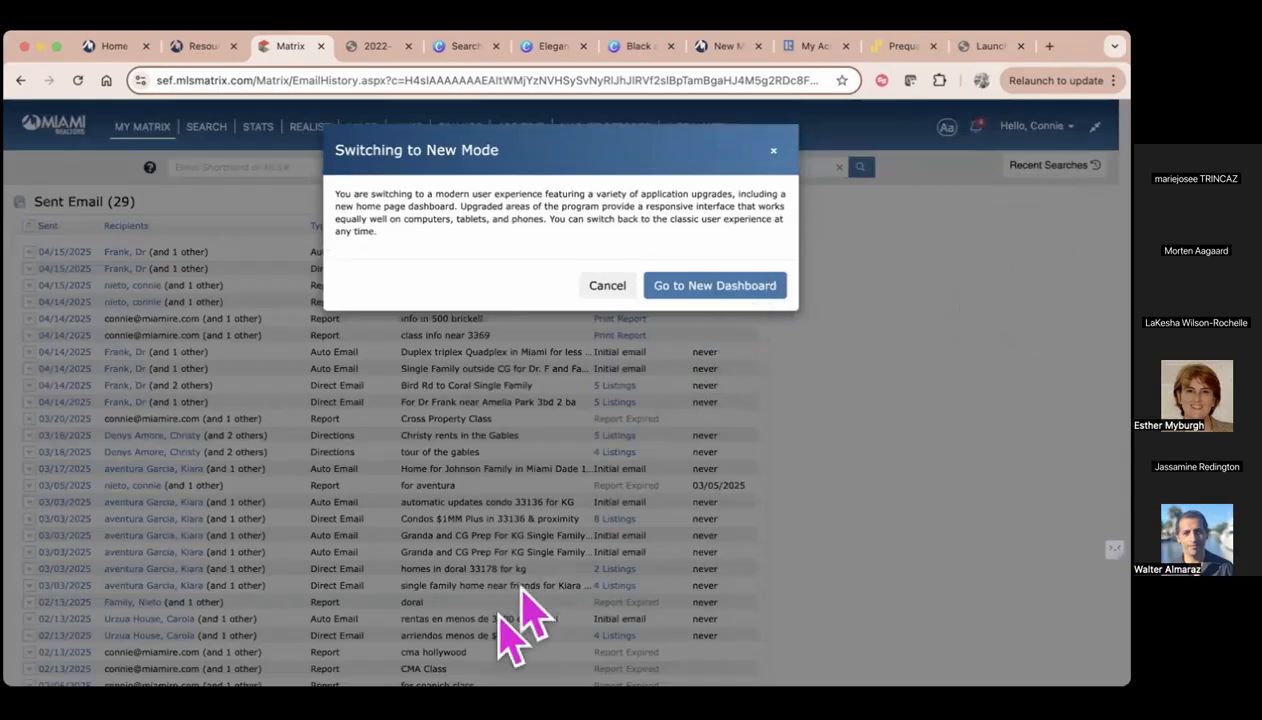
left_click(733, 288)
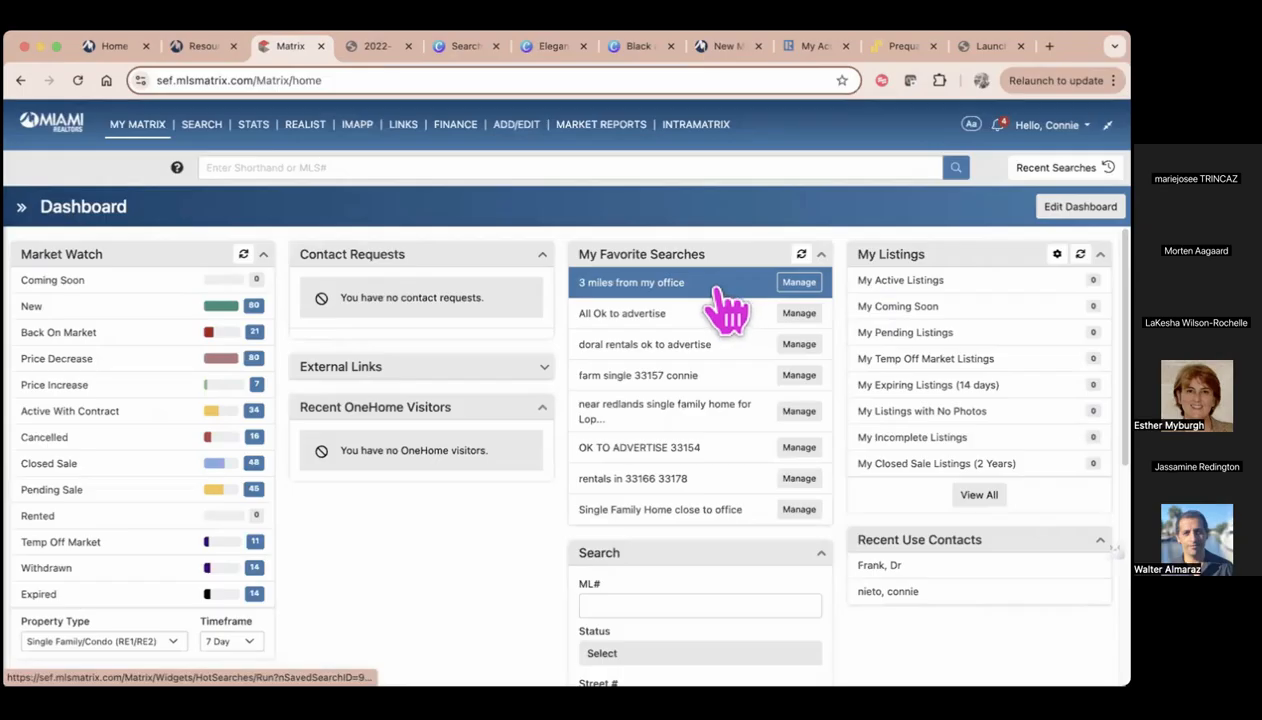
Open the Contacts page and select the first two contacts in the list
mouse_move(150, 130)
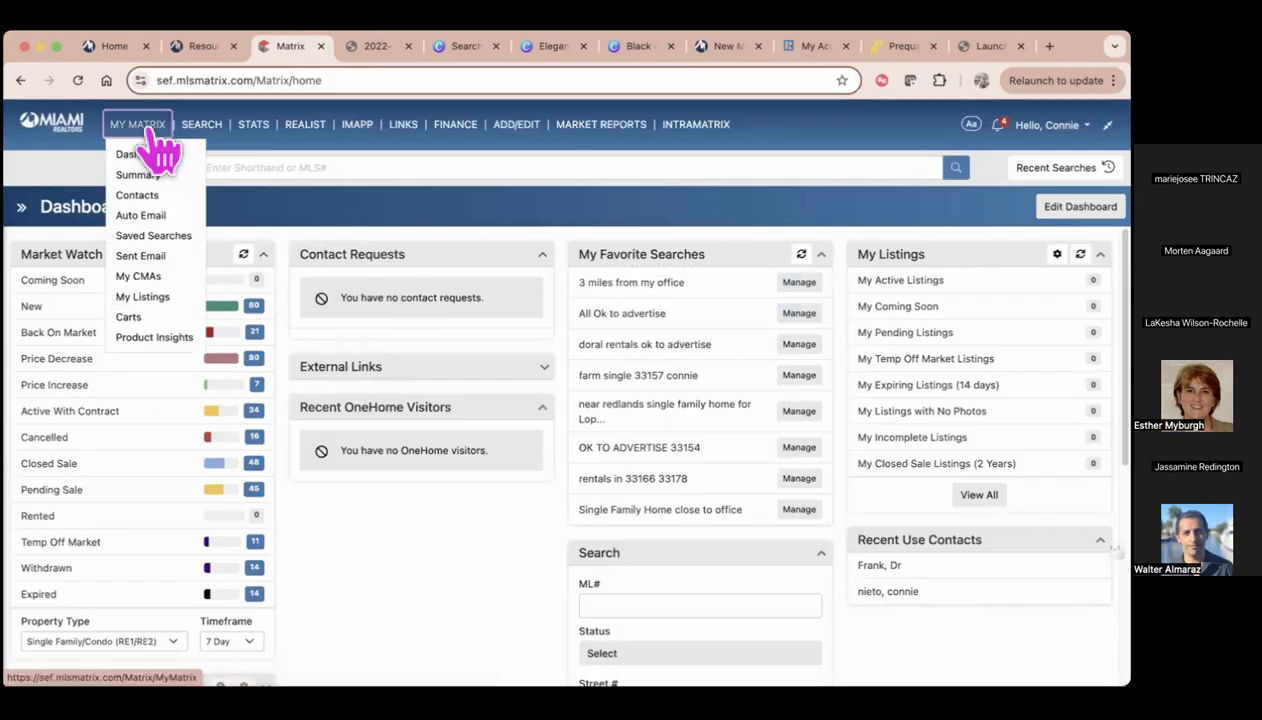
left_click(137, 196)
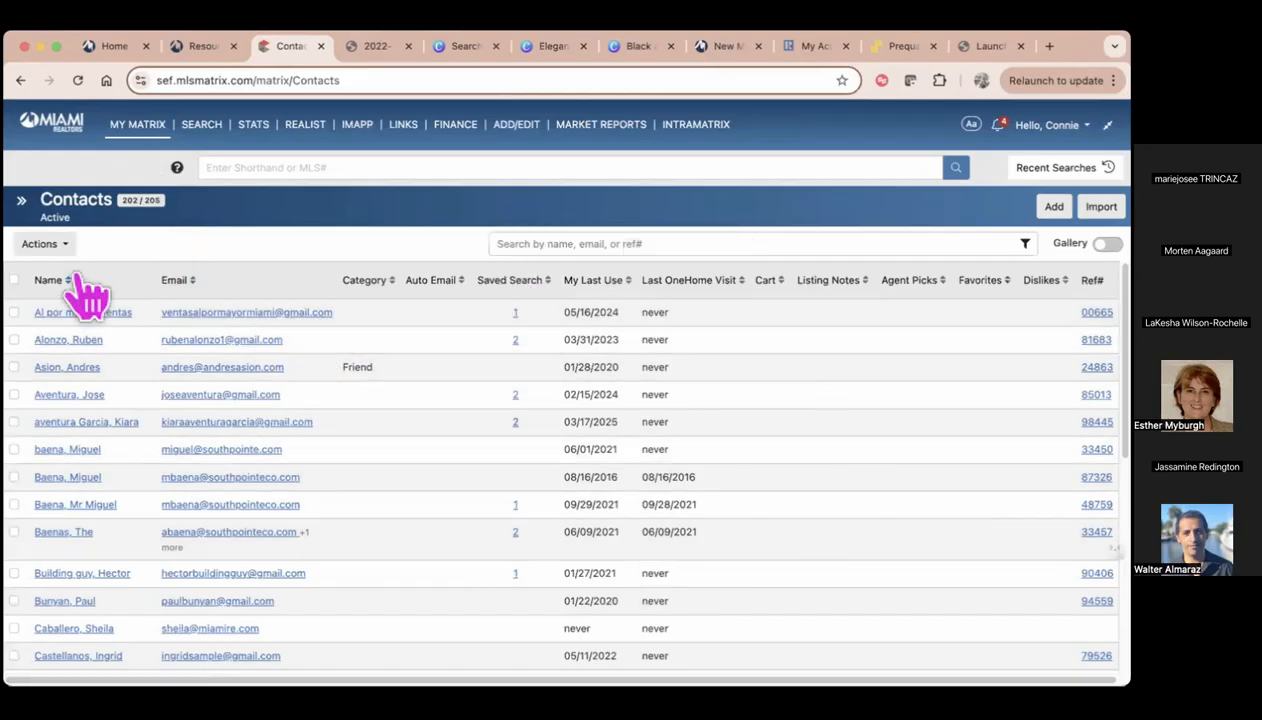
left_click(14, 313)
left_click(14, 340)
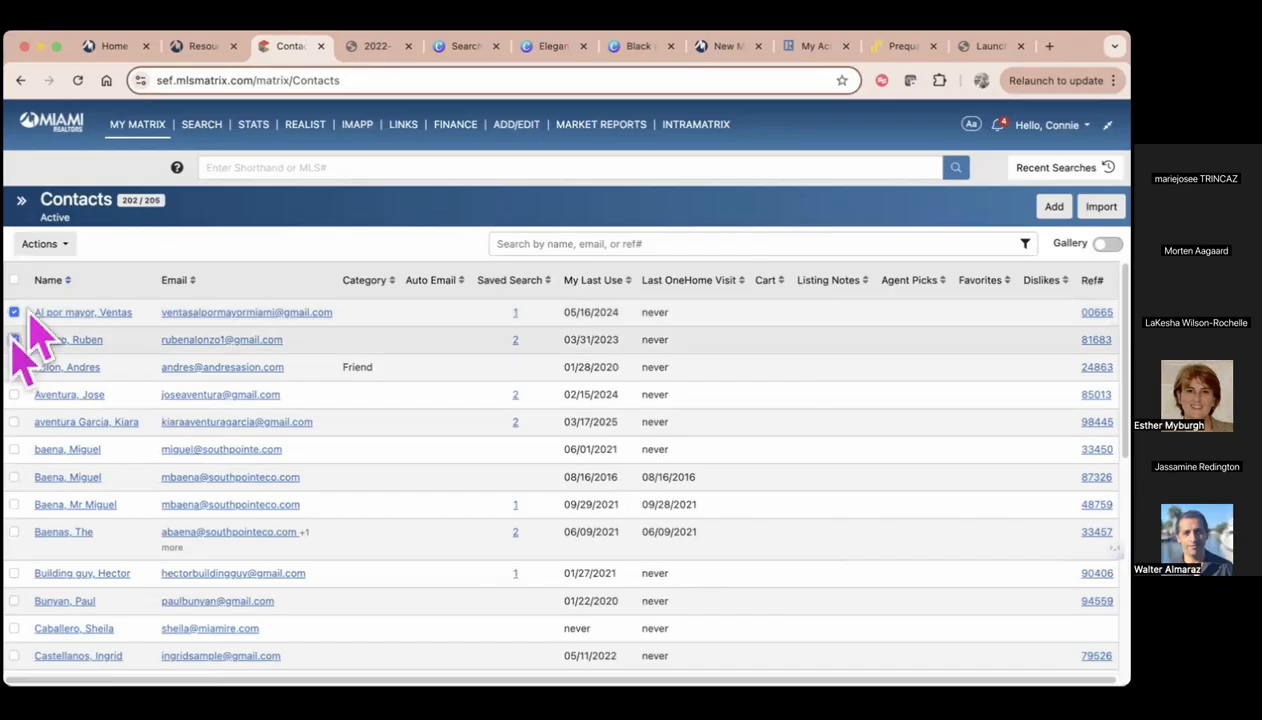
Show the actions available for the selected contacts without applying any, and switch the contact list to Gallery view
left_click(44, 244)
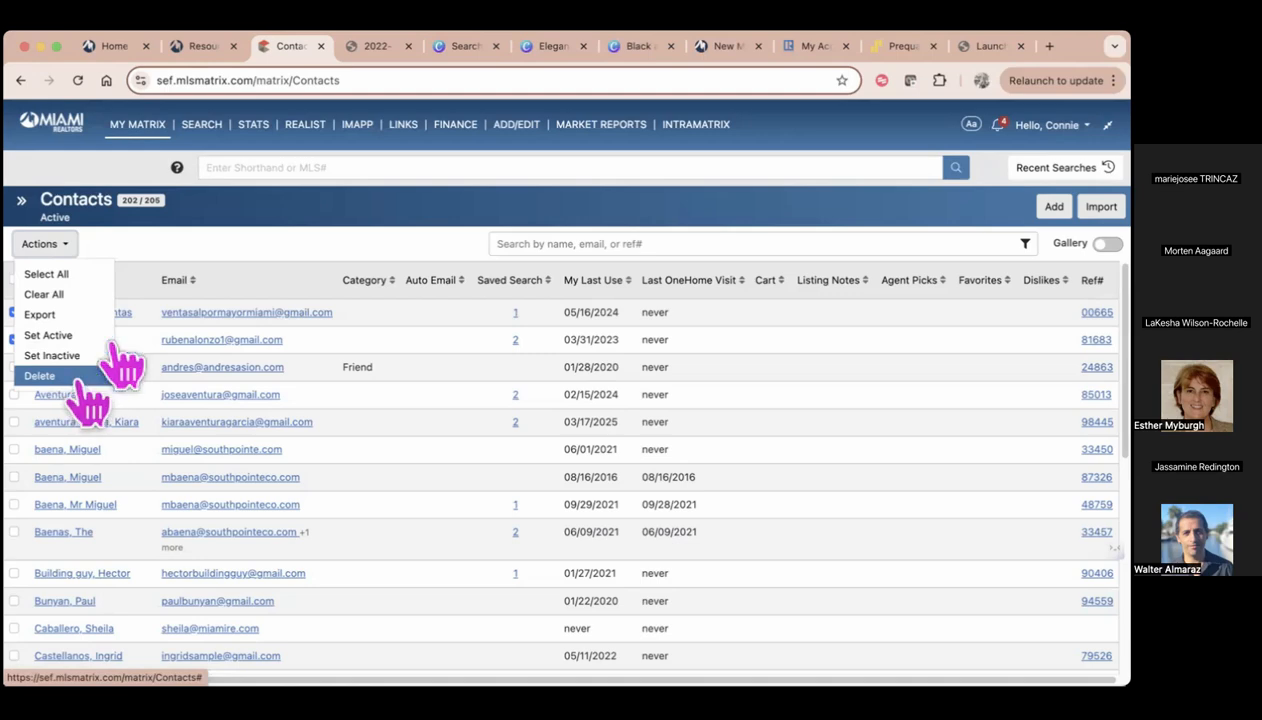
left_click(190, 242)
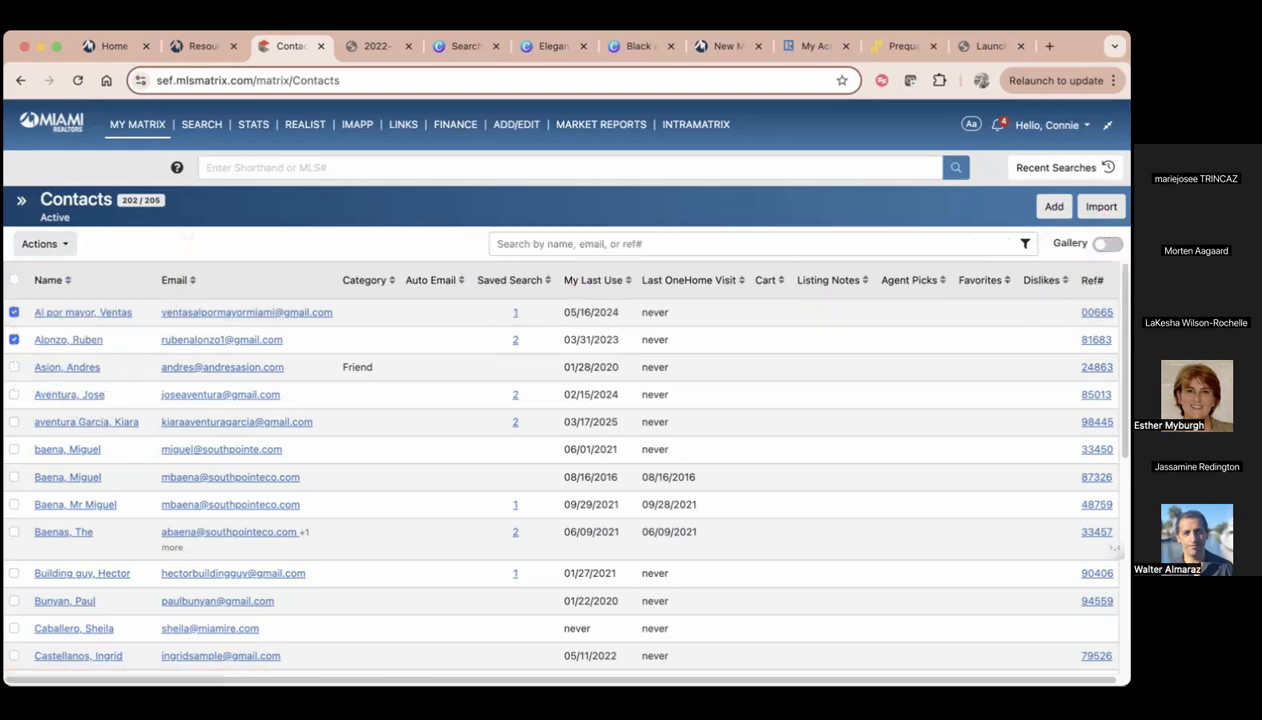
left_click(1107, 243)
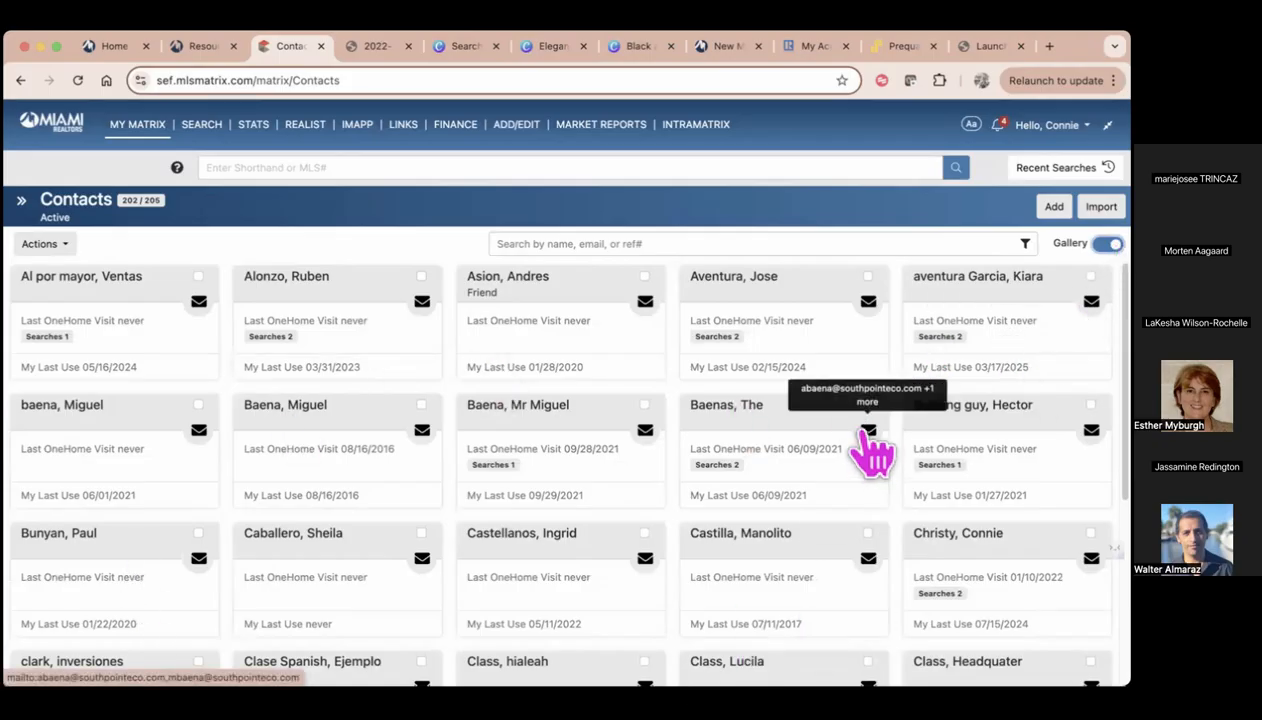
Open the Auto Emails page and expand the details of the "dream town house waterfront aventura" auto email
mouse_move(150, 130)
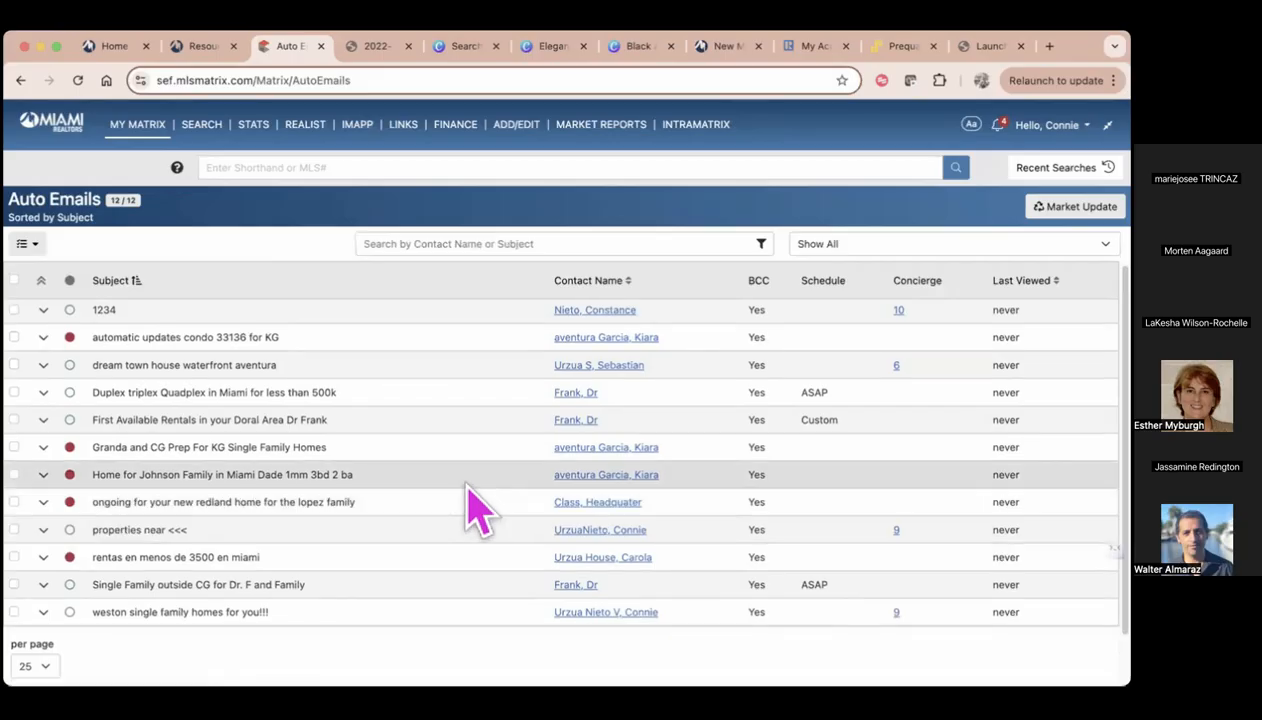
scroll(473, 507, "down", 3)
scroll(400, 450, "up", 2)
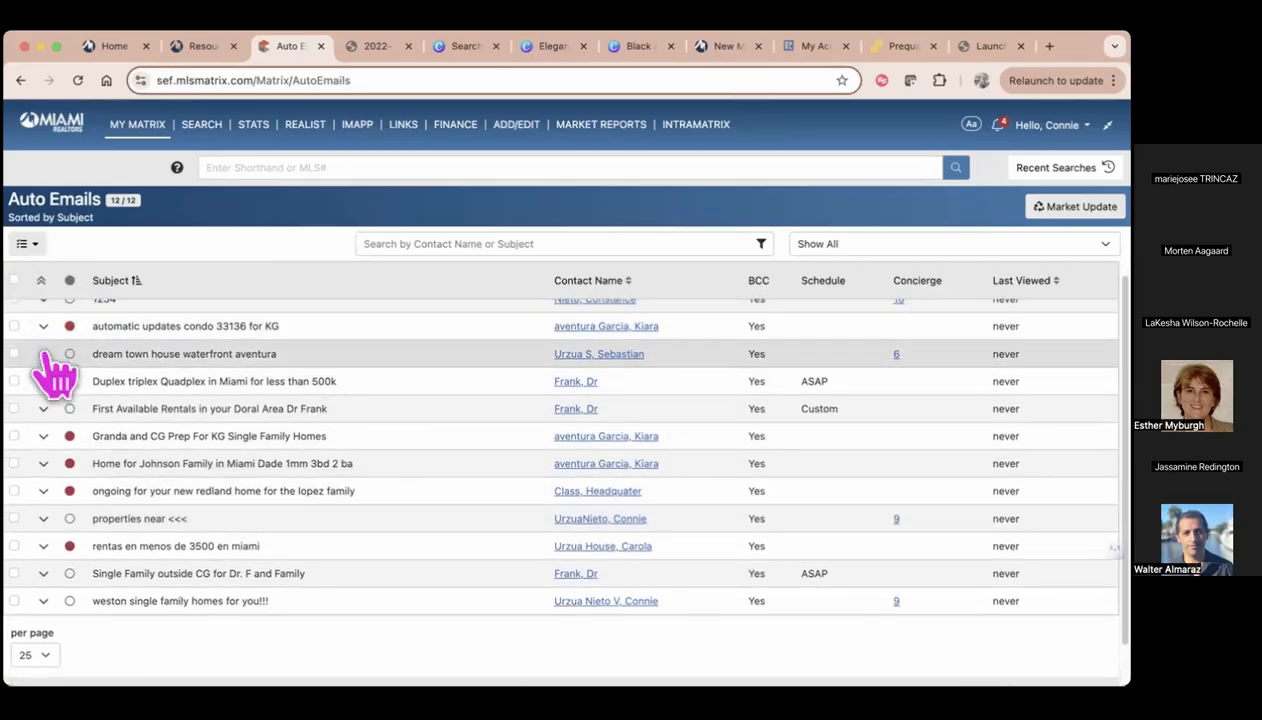
left_click(43, 354)
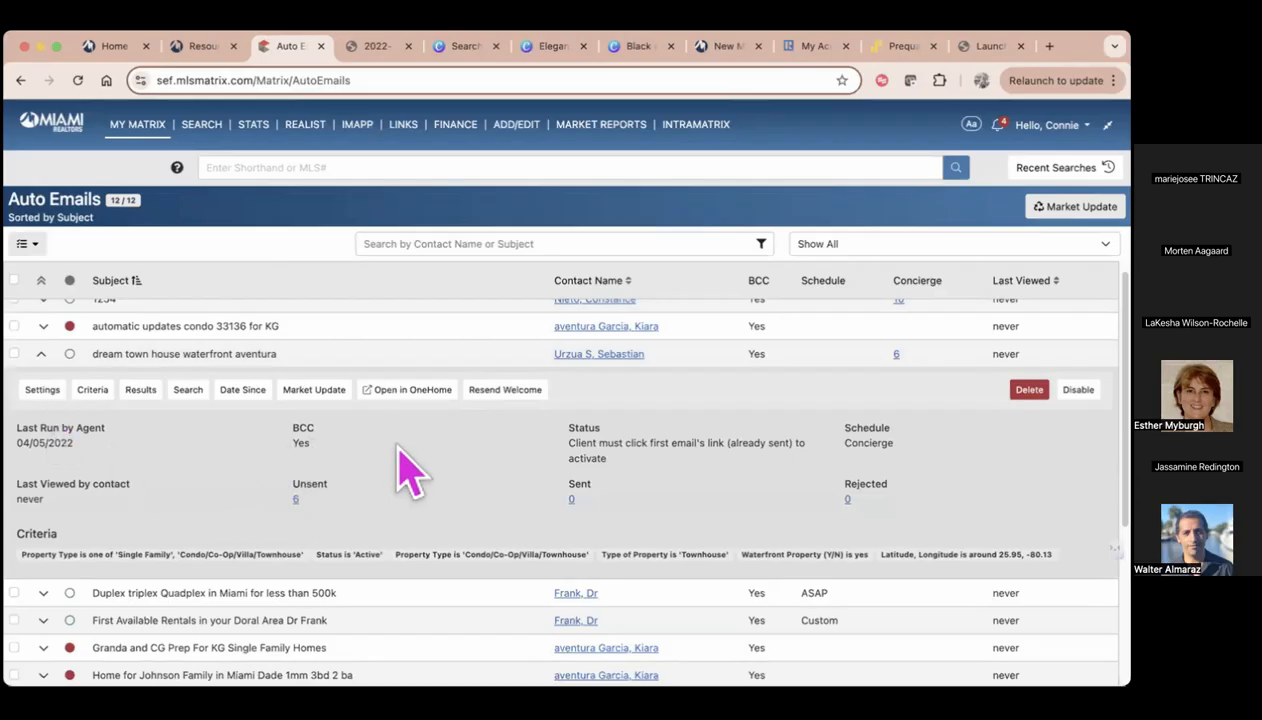
Preview the expanded auto email in OneHome, and back on the Auto Emails page choose Resend Welcome for it
left_click(417, 393)
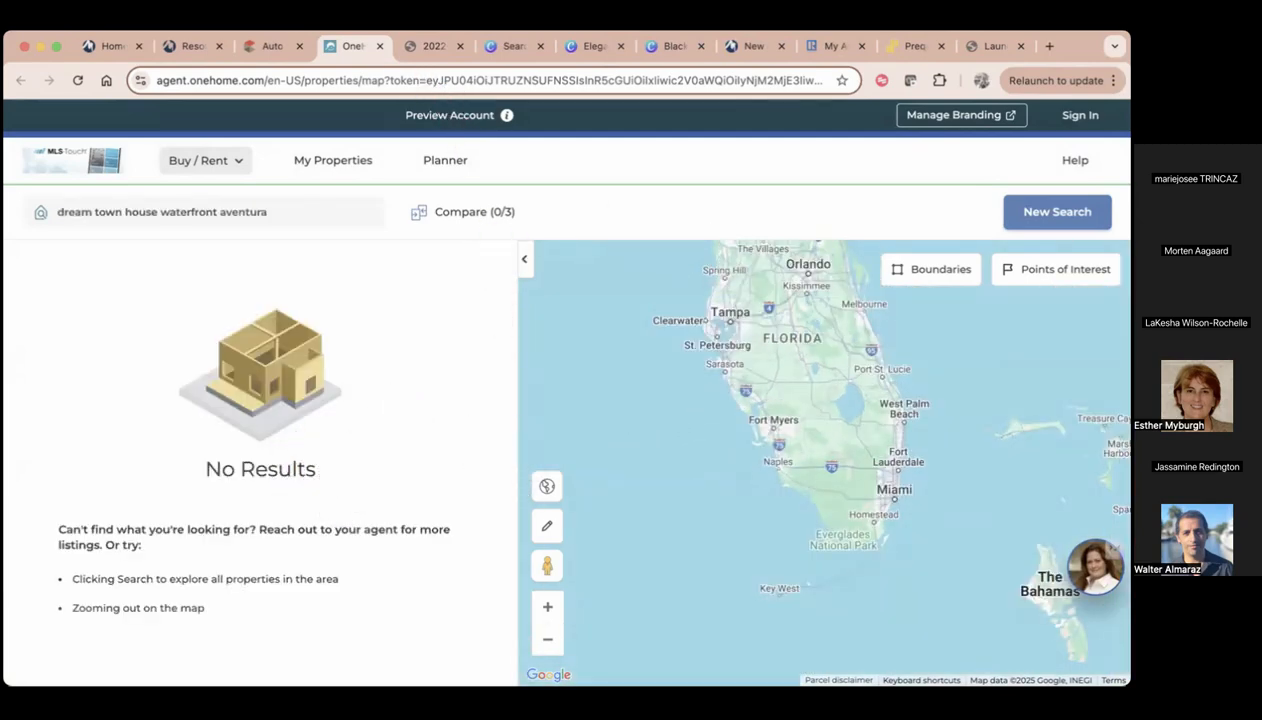
left_click(262, 45)
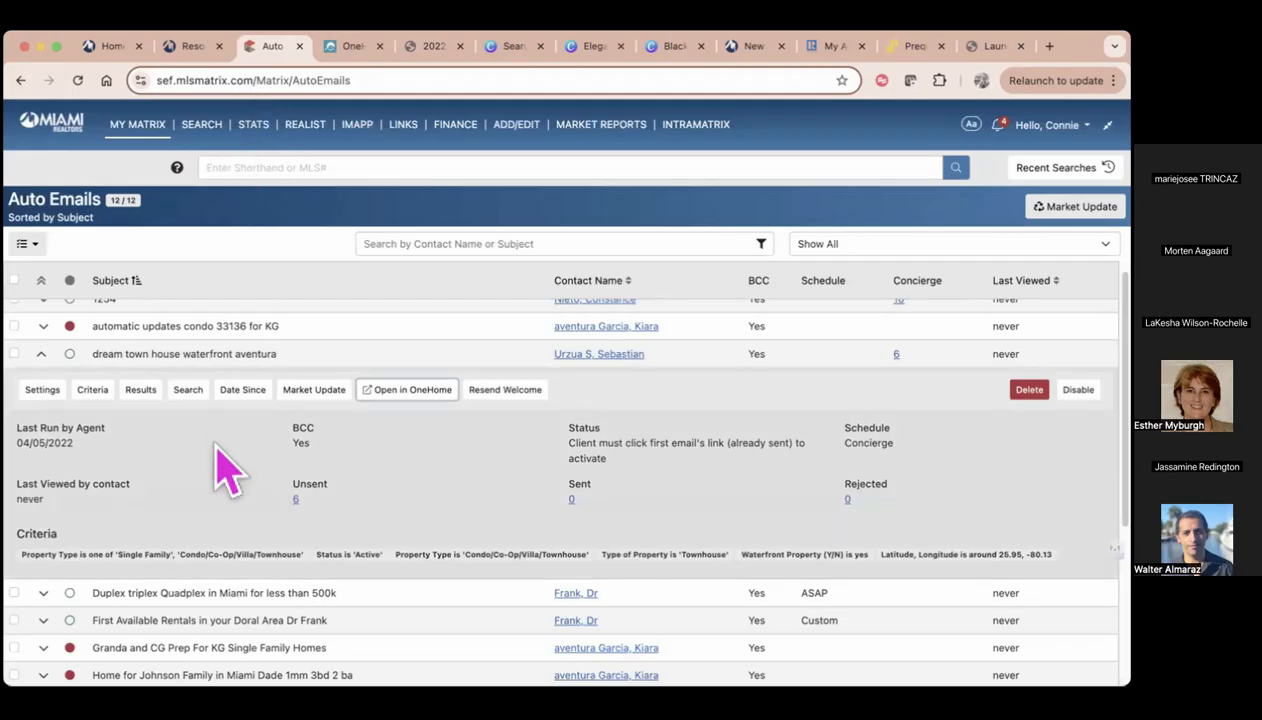
left_click(519, 413)
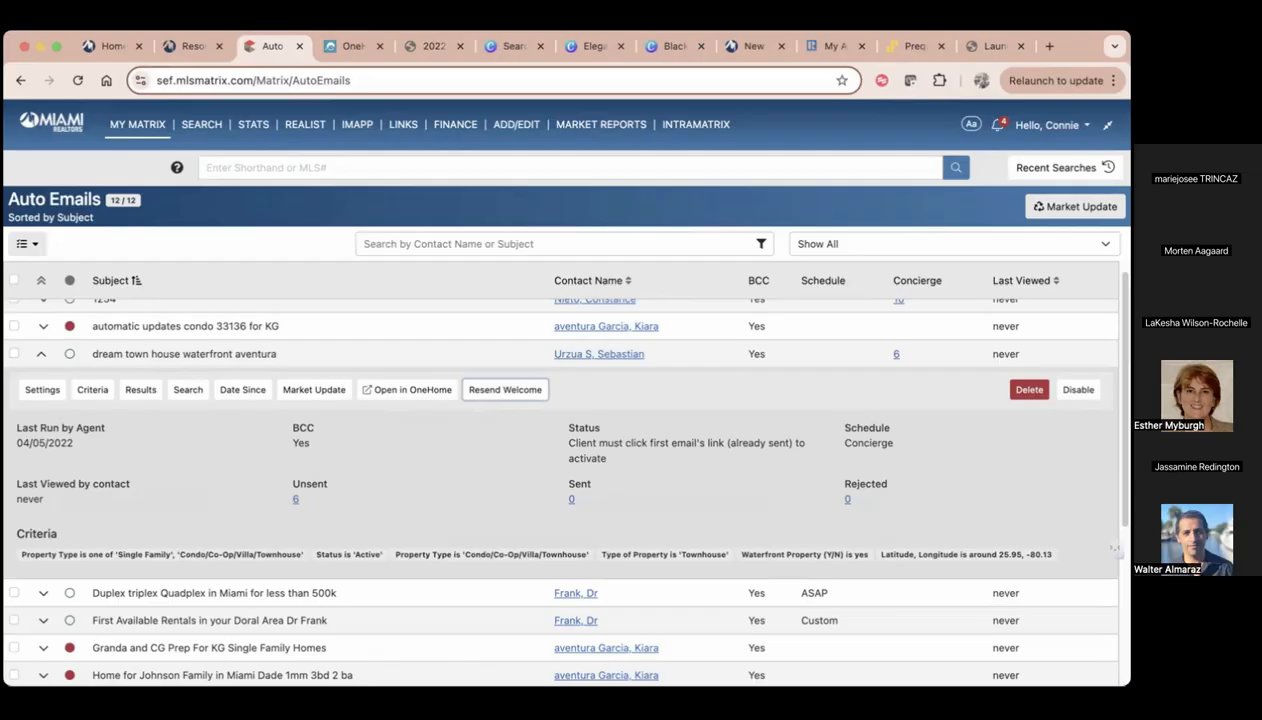
Disable the "dream town house waterfront aventura" auto email and delete it from the list
left_click(1078, 390)
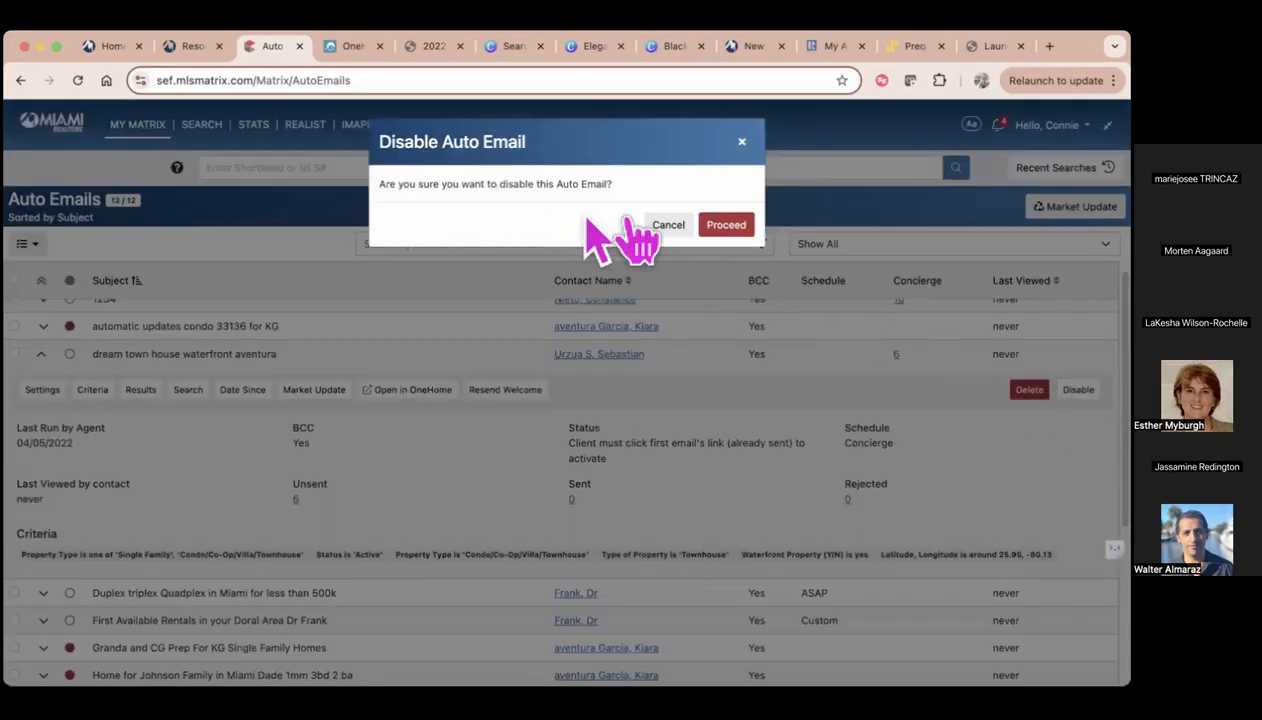
left_click(737, 230)
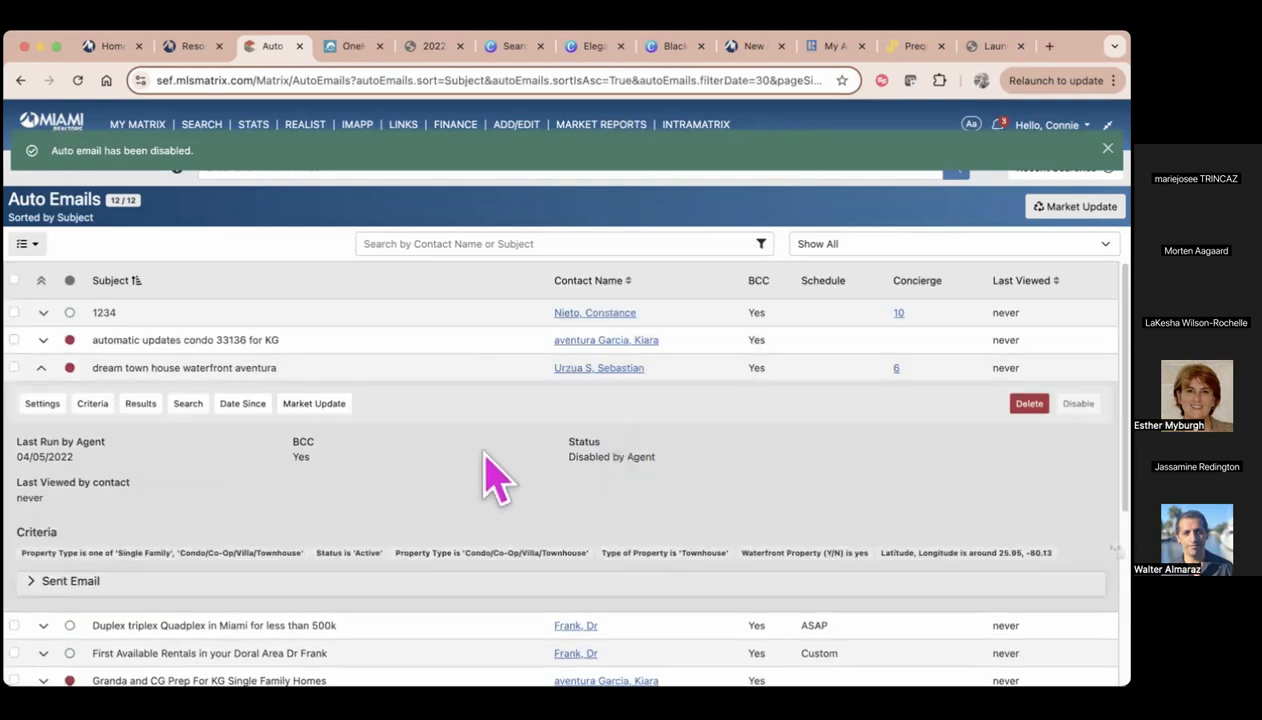
scroll(486, 452, "down", 1)
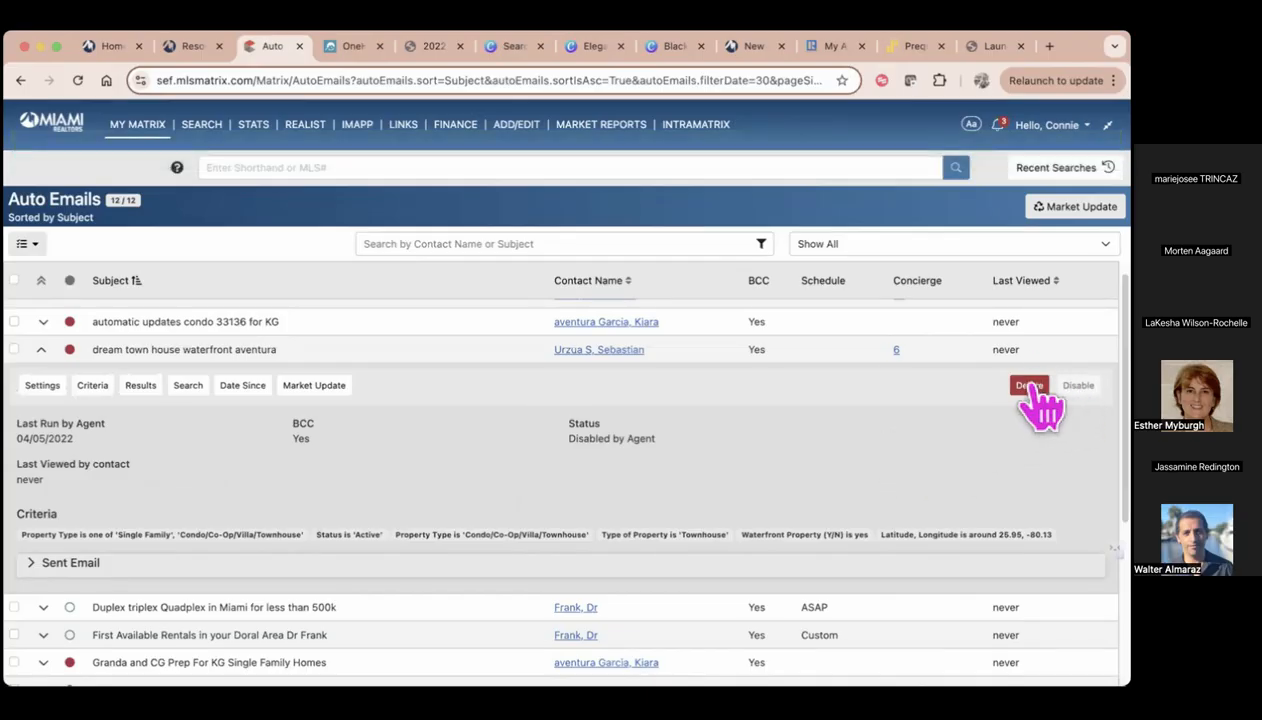
left_click(1030, 386)
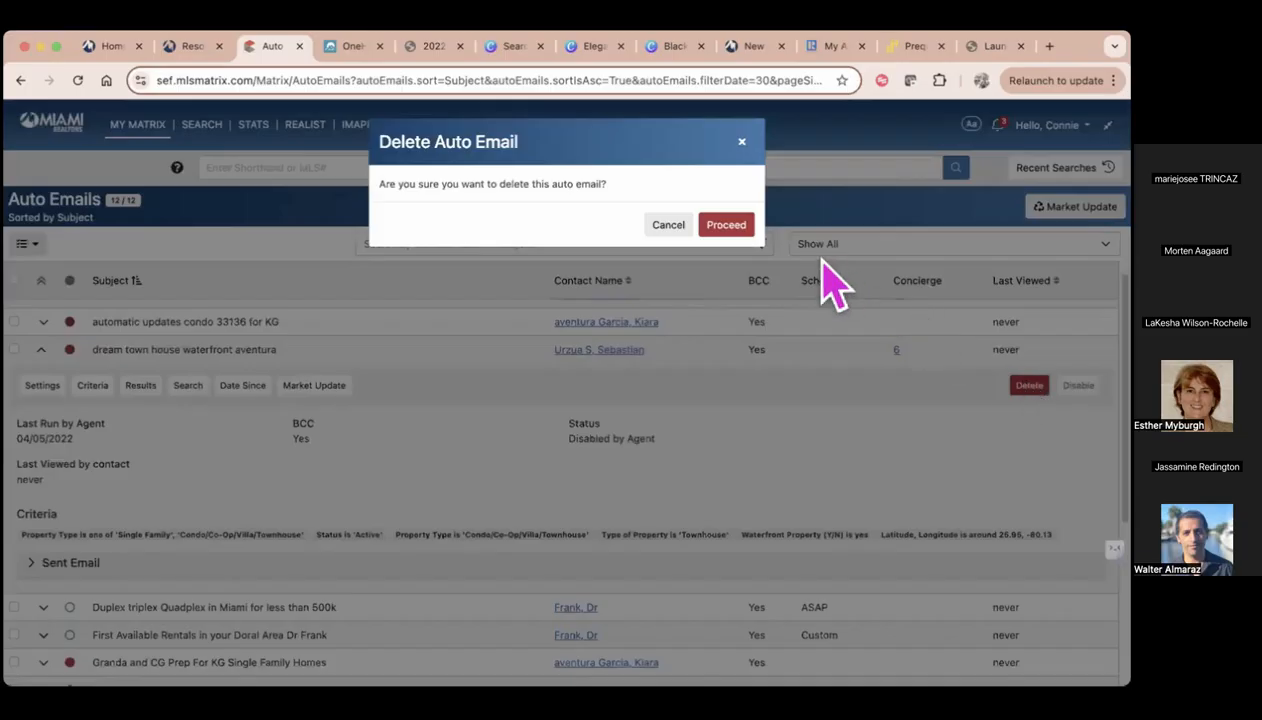
left_click(728, 227)
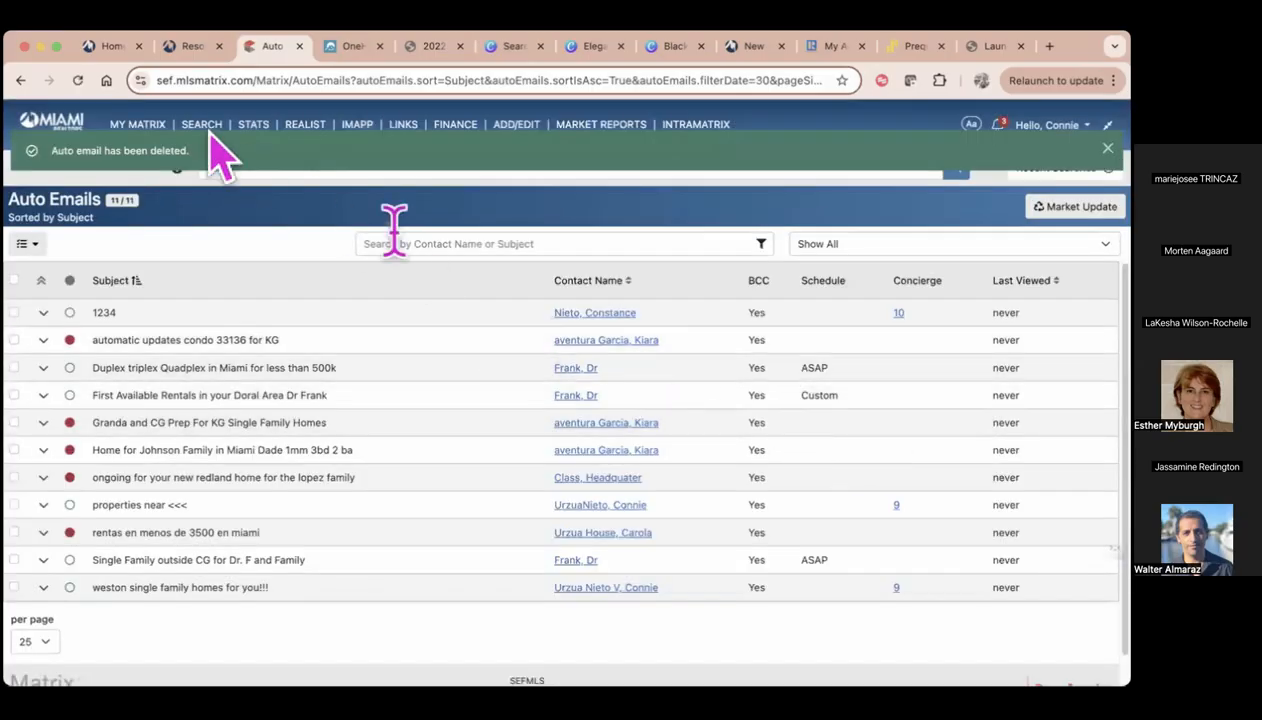
Open the Saved Searches page, expand the "1-3.5mm house" search and view its dated market update options without running them
mouse_move(145, 126)
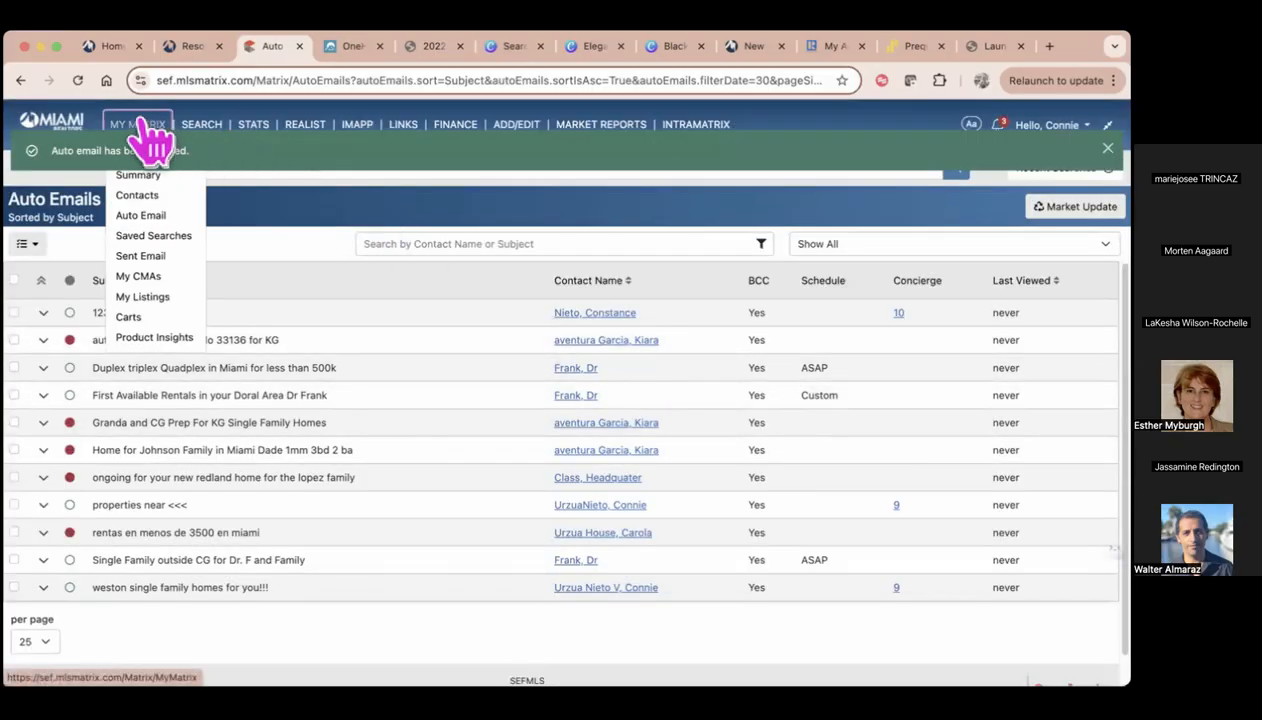
left_click(156, 237)
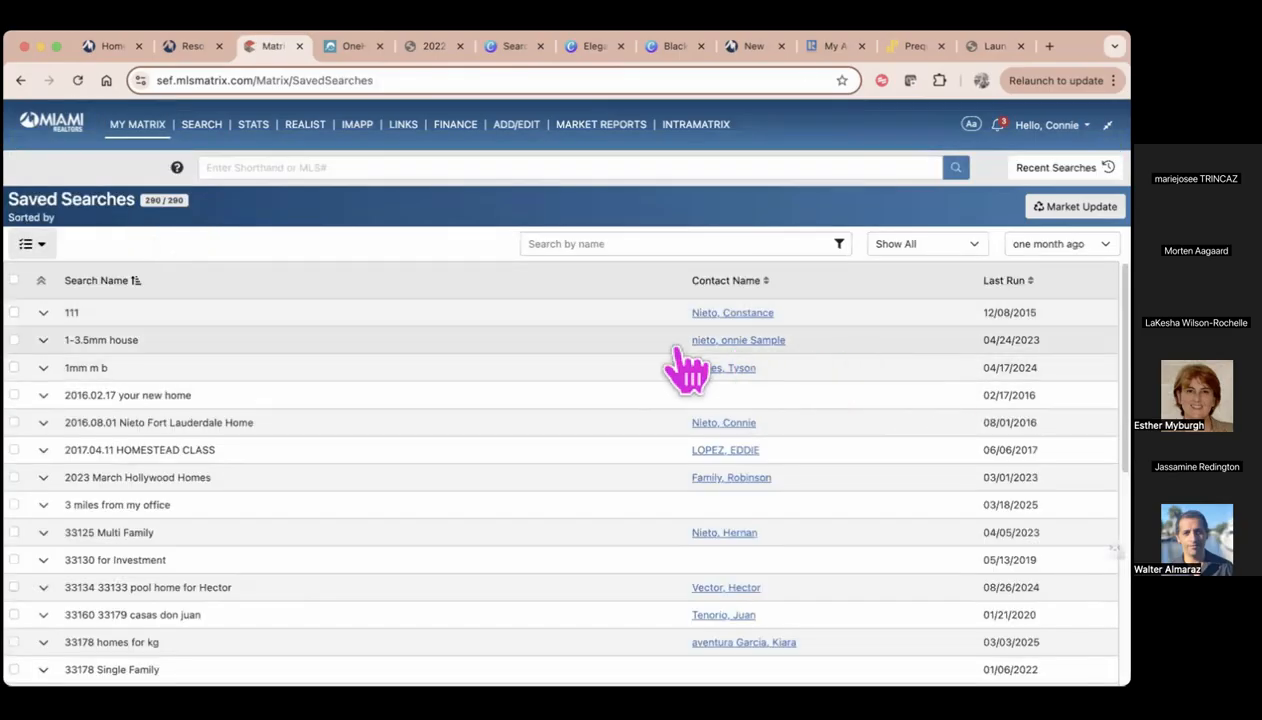
left_click(43, 340)
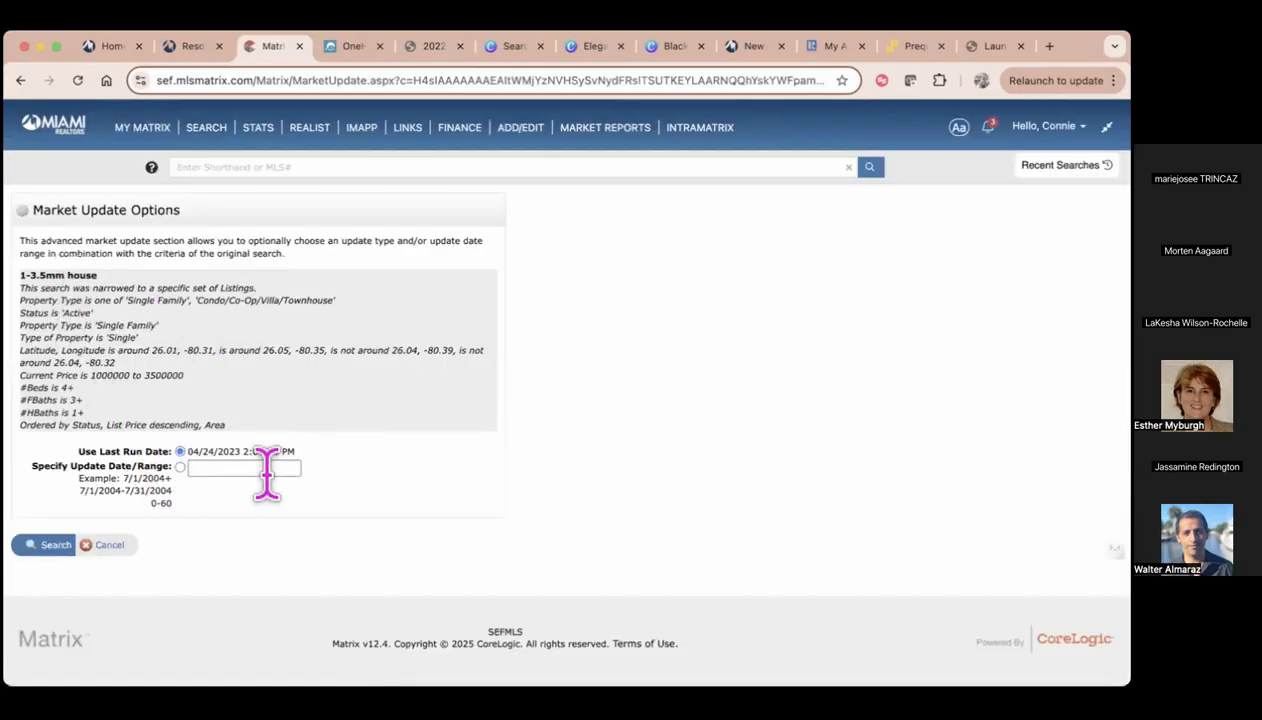
left_click(106, 546)
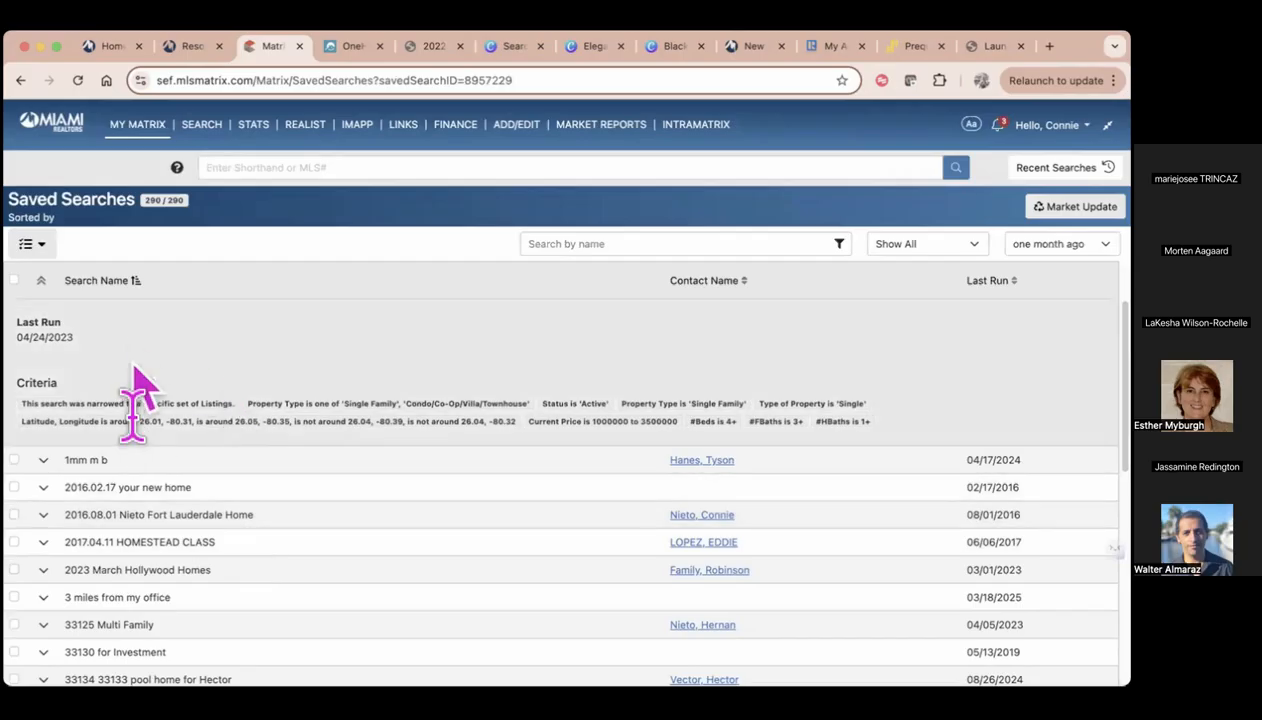
Expand the 2016.08.01 Fort Lauderdale home saved search and delete it
left_click(45, 516)
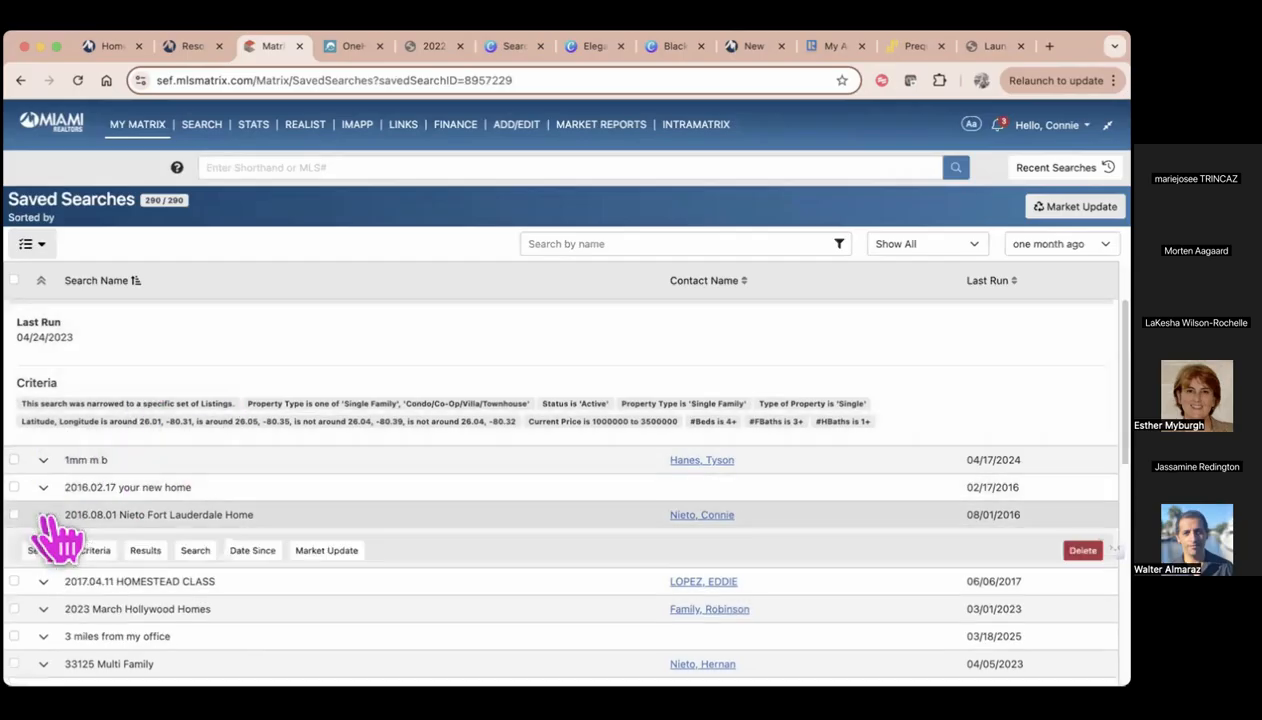
scroll(662, 484, "down", 3)
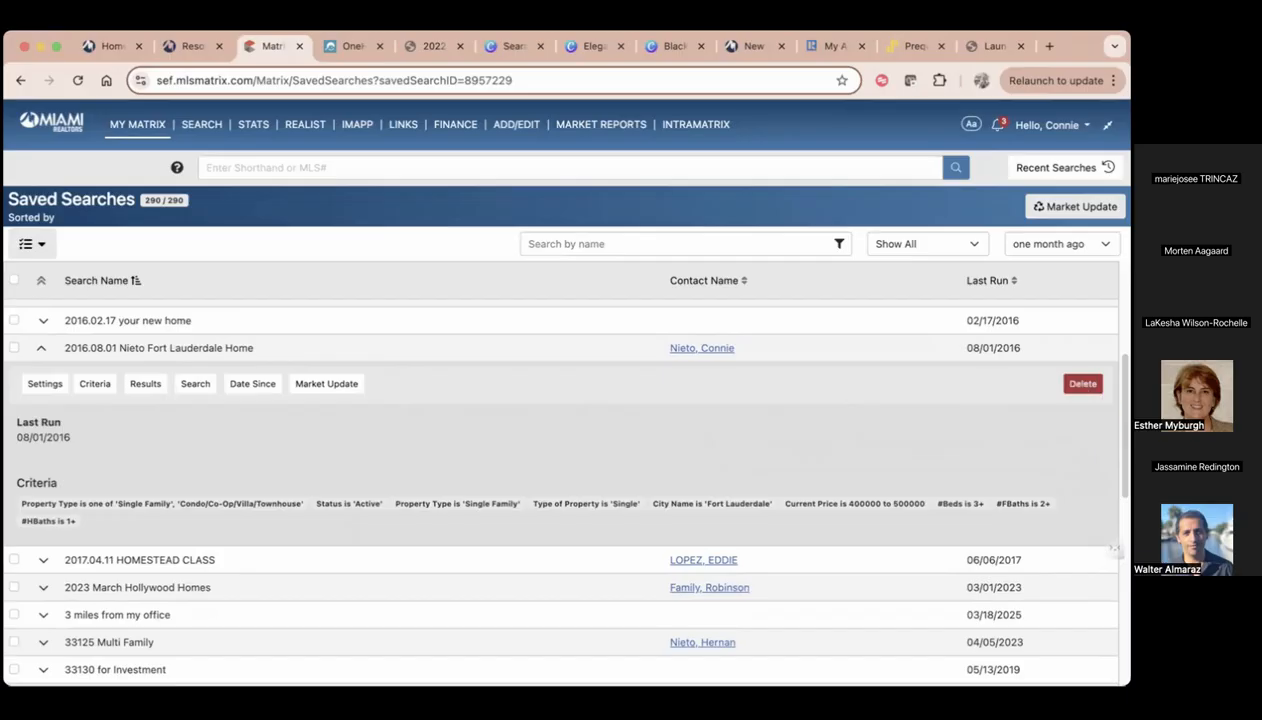
left_click(1082, 383)
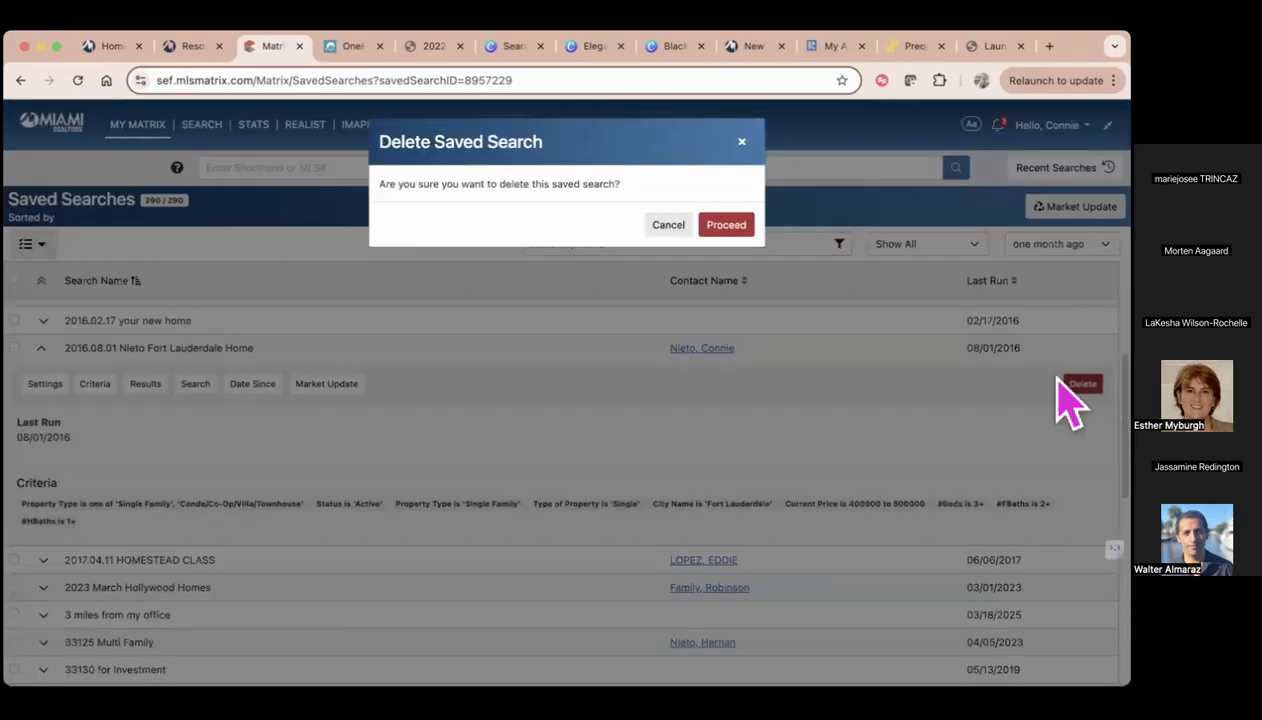
left_click(726, 225)
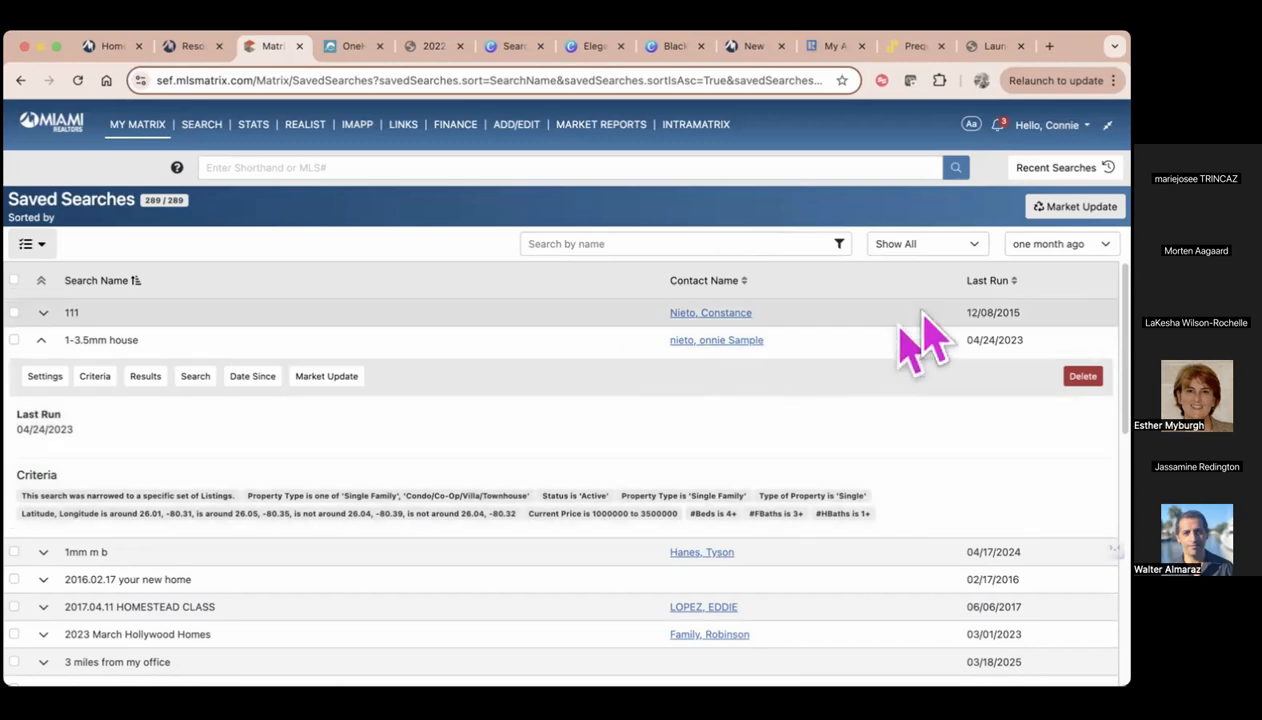
Sort the saved searches by last run, oldest first, and select "brickell estate homes" and "your investment" to show the selection options
left_click(1000, 281)
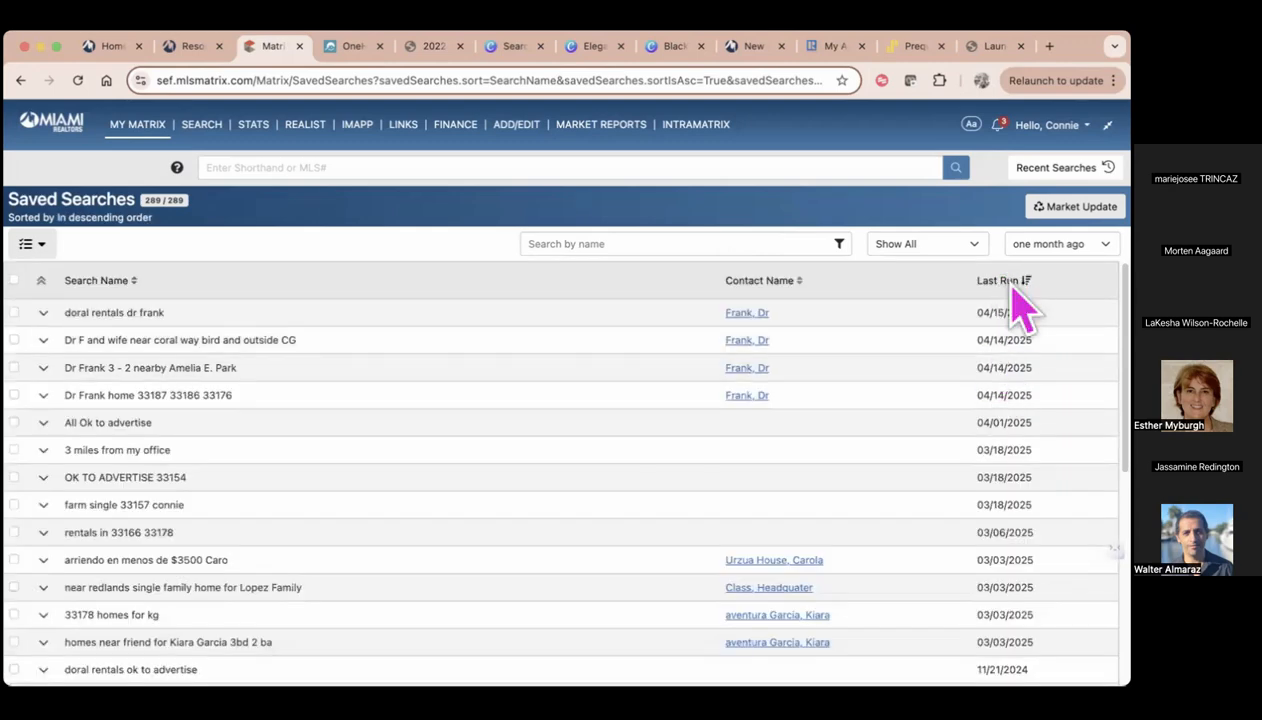
left_click(1012, 284)
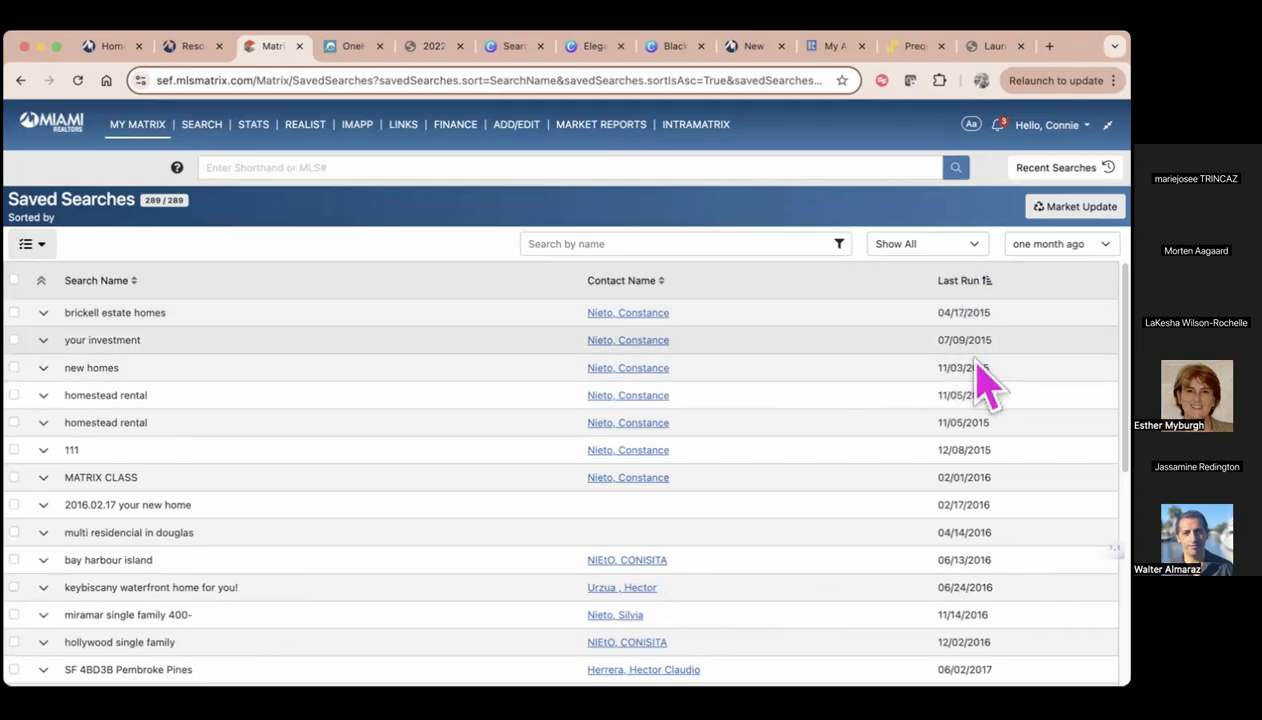
left_click(14, 340)
left_click(14, 312)
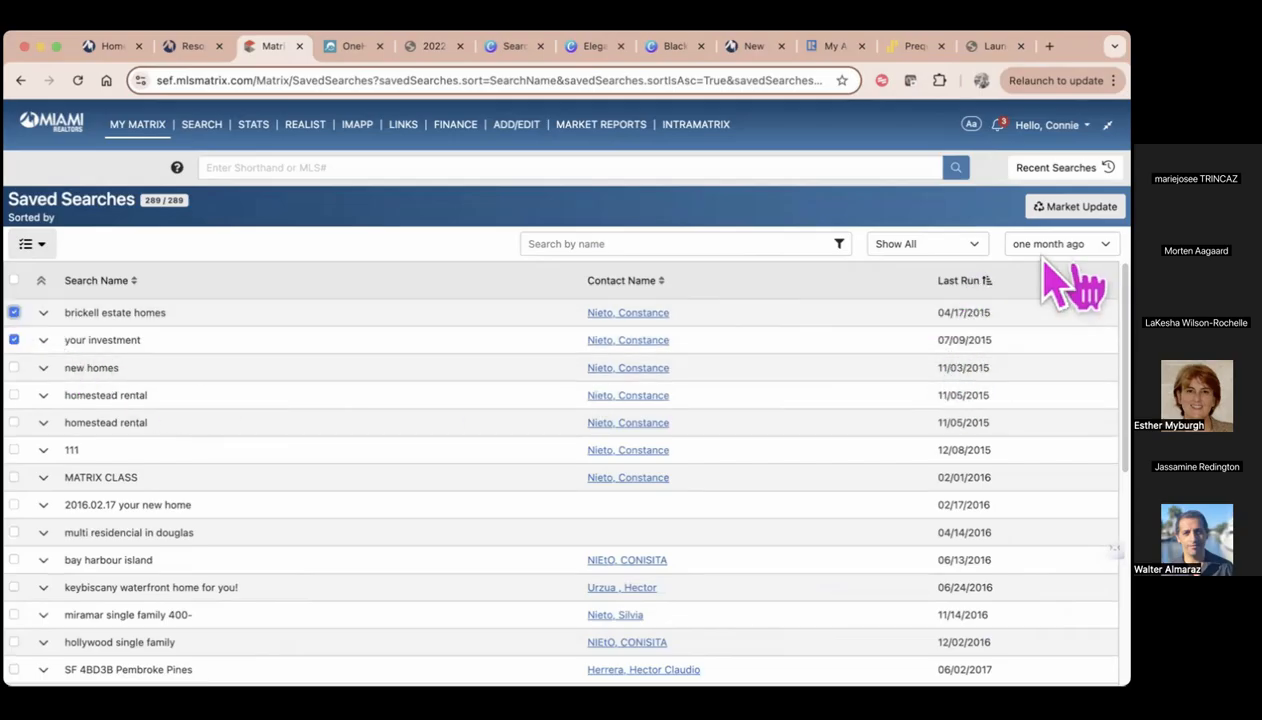
left_click(40, 246)
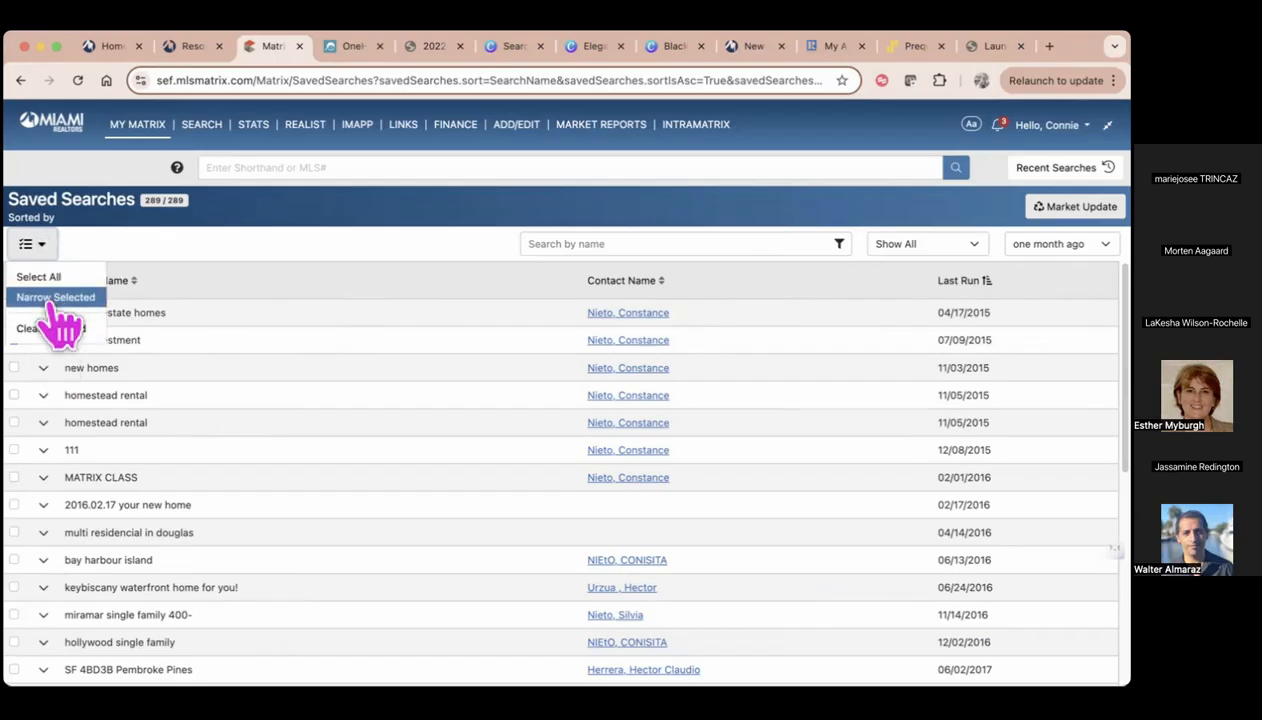
left_click(206, 243)
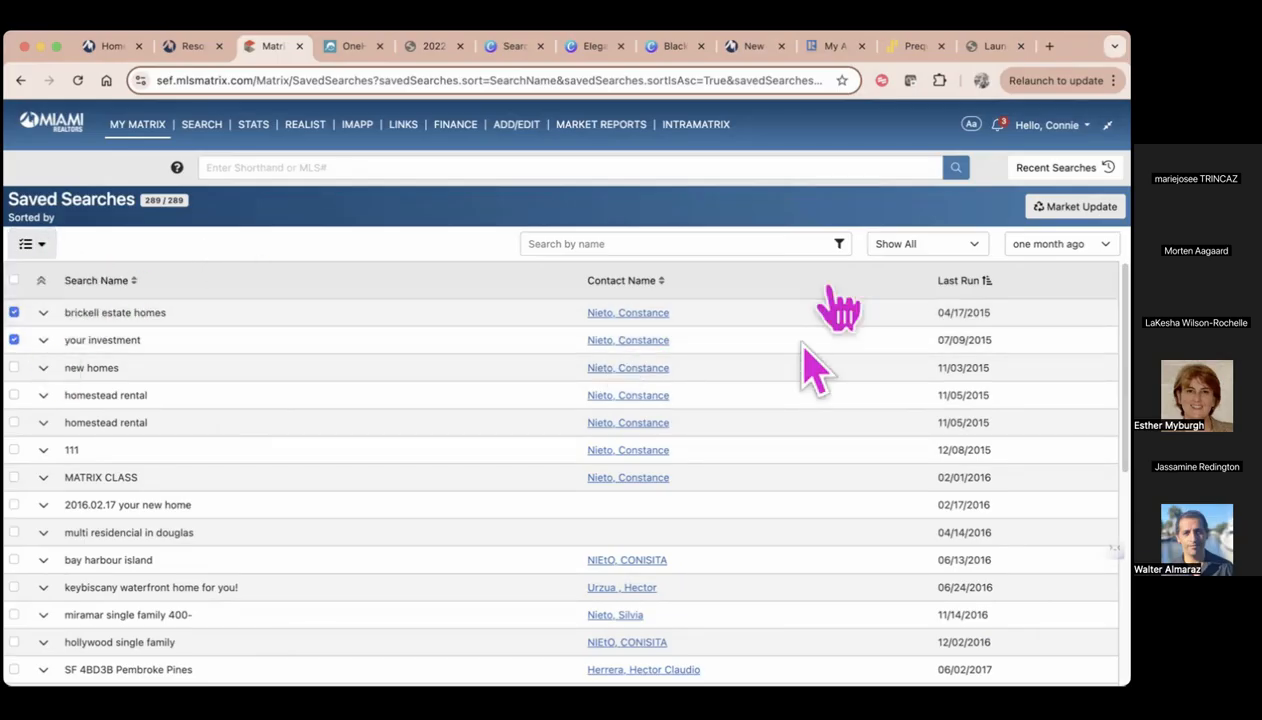
Filter the saved searches by the contact's first name and keep the period at one month ago
left_click(800, 244)
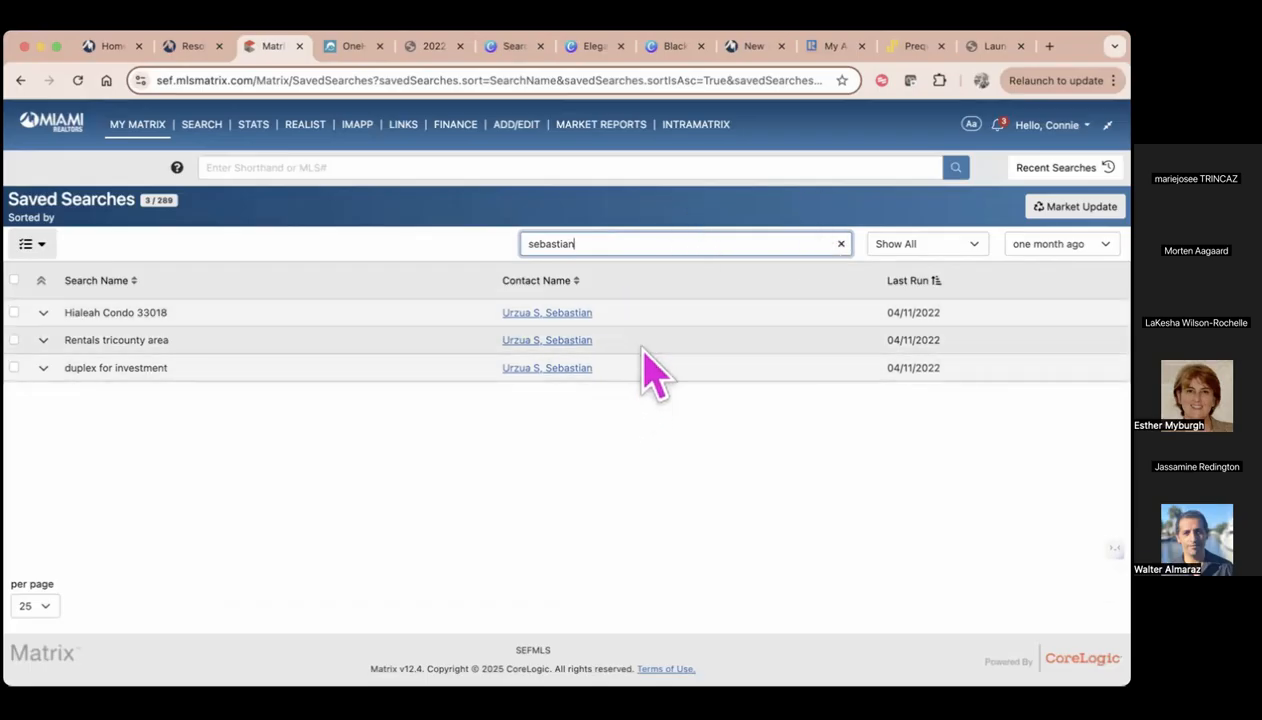
left_click(1100, 244)
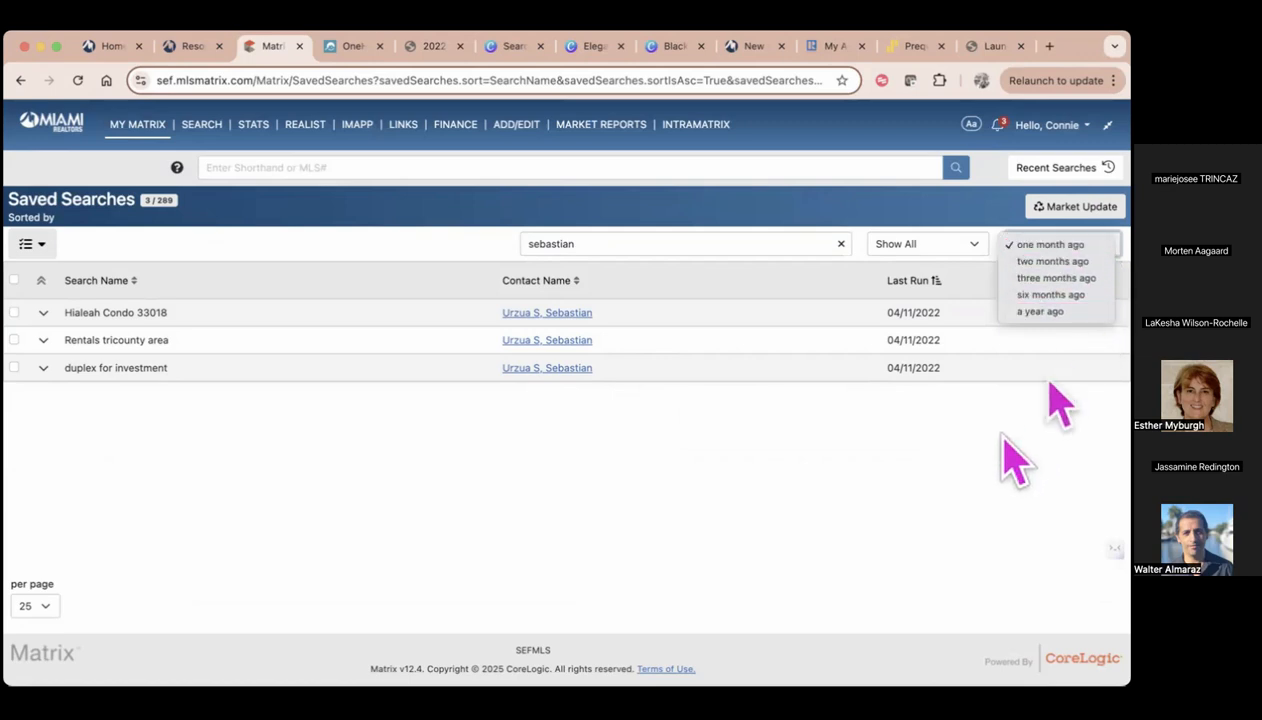
left_click(1050, 246)
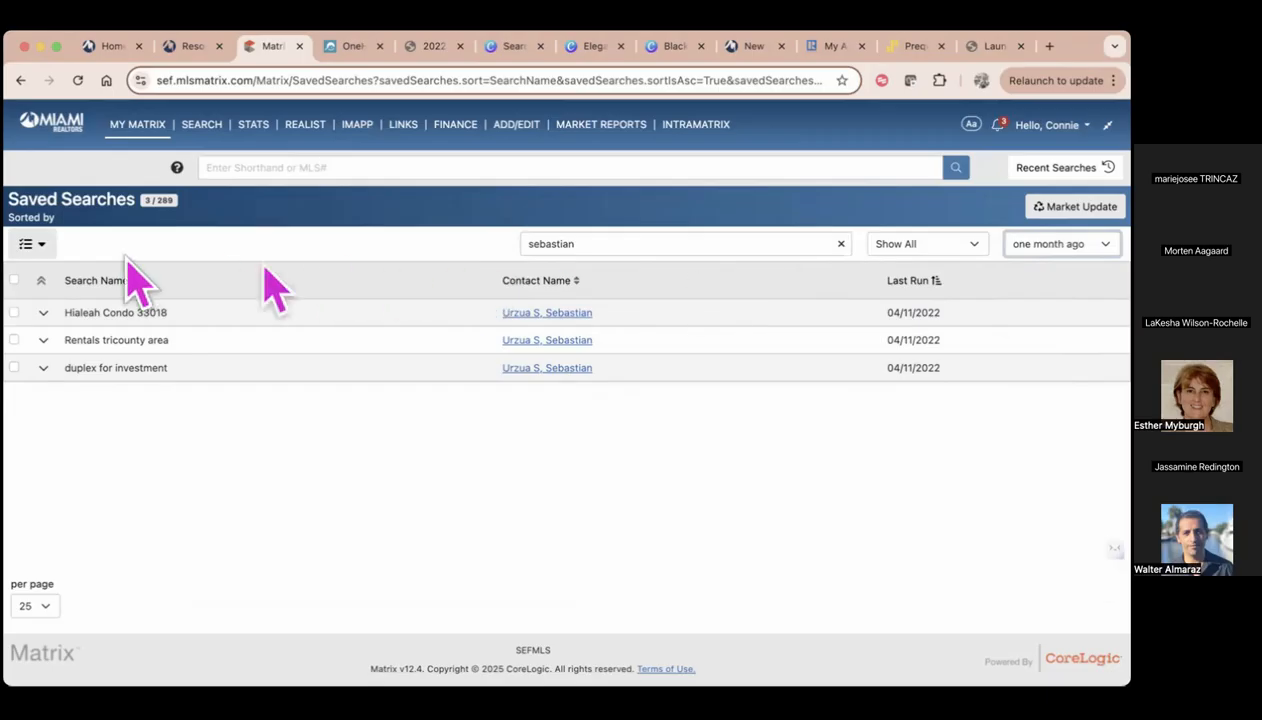
Select all the filtered saved searches and run a market update using their last run dates
left_click(1062, 207)
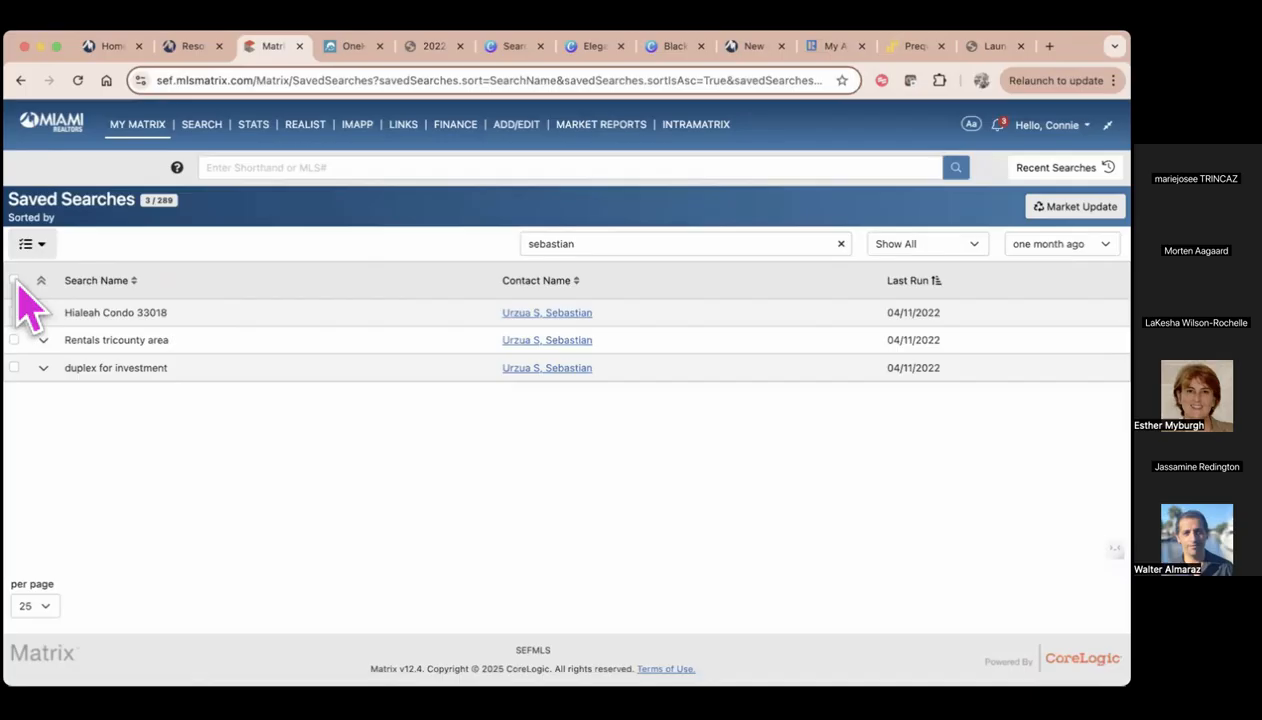
left_click(15, 281)
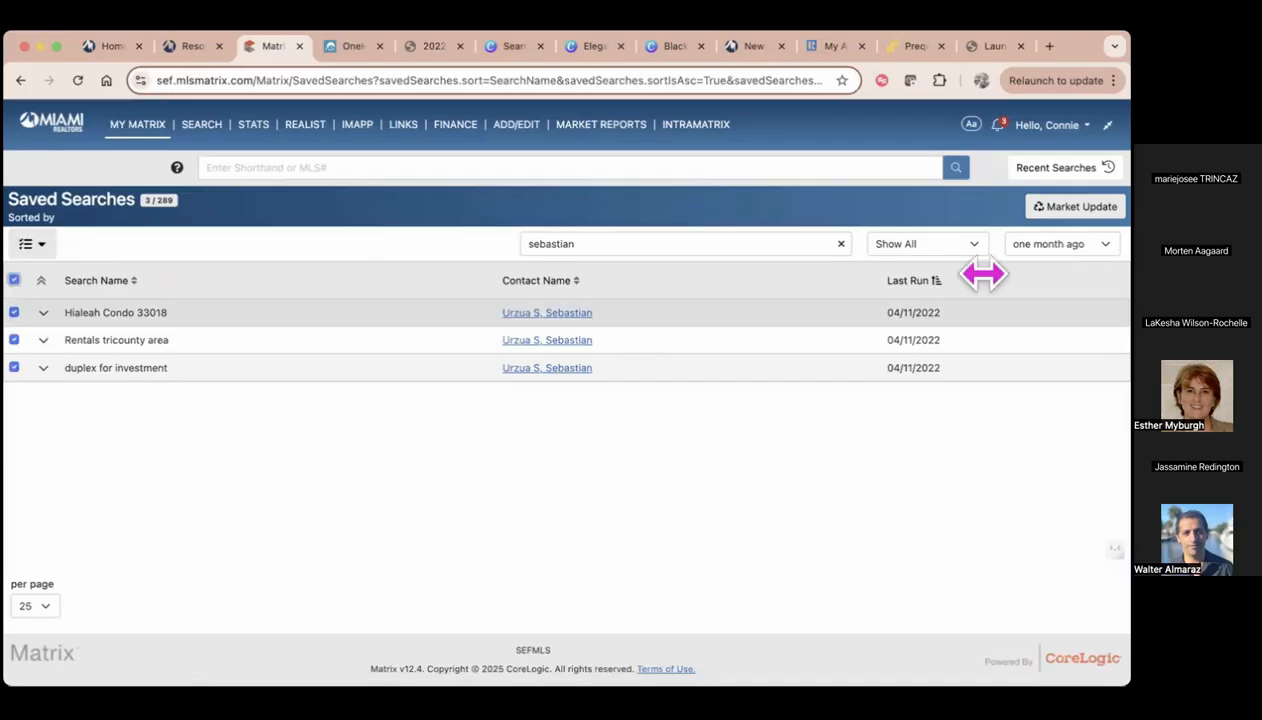
left_click(1085, 207)
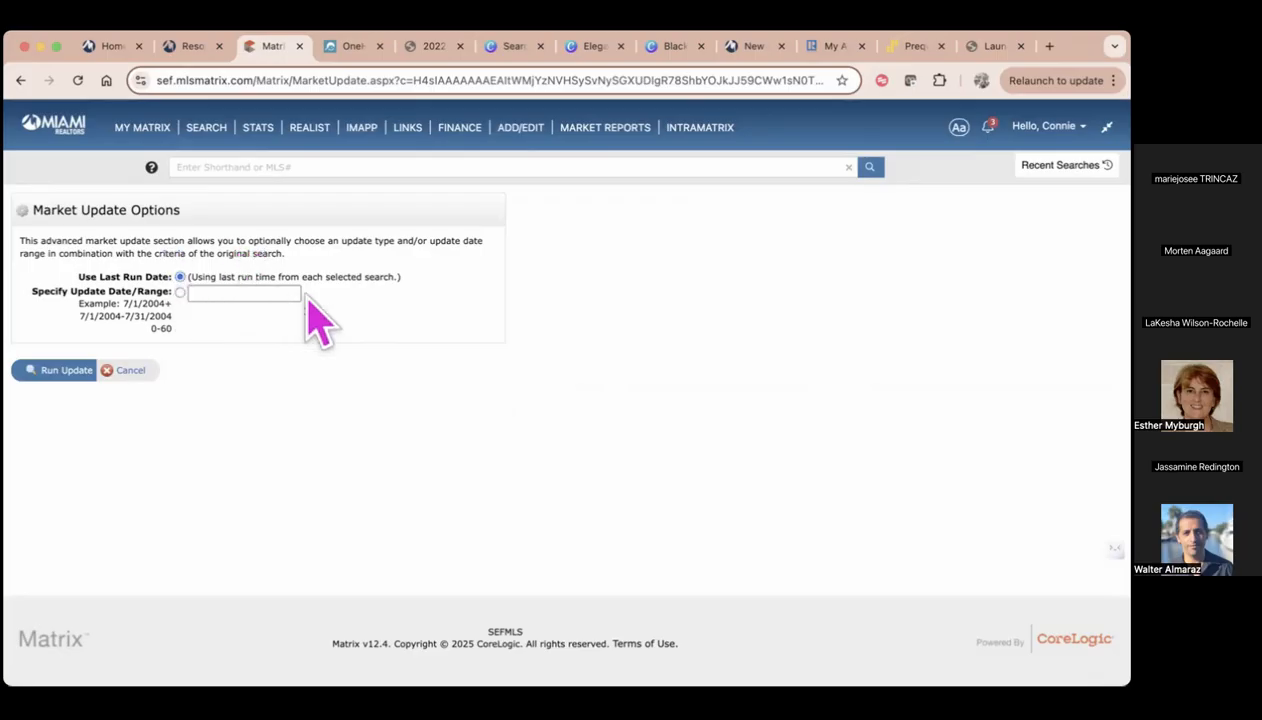
left_click(58, 372)
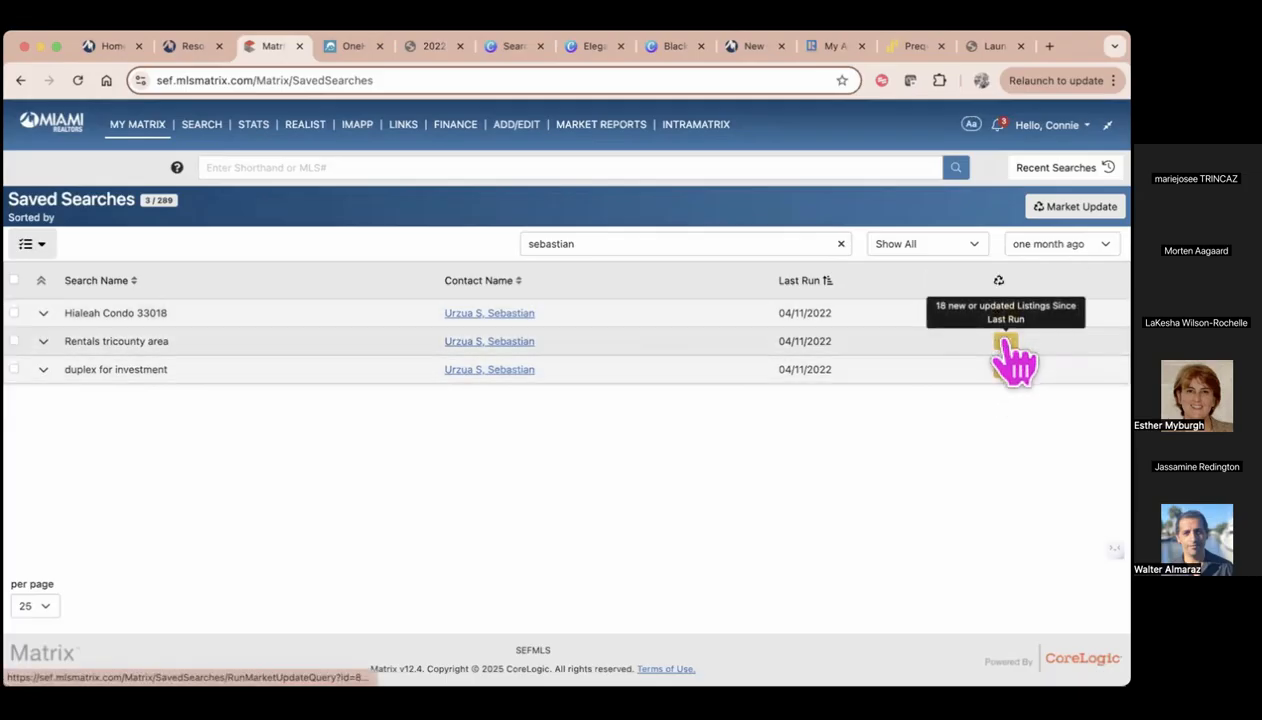
Open the new or updated listings for "Rentals tricounty area" and select the first three results
left_click(1006, 343)
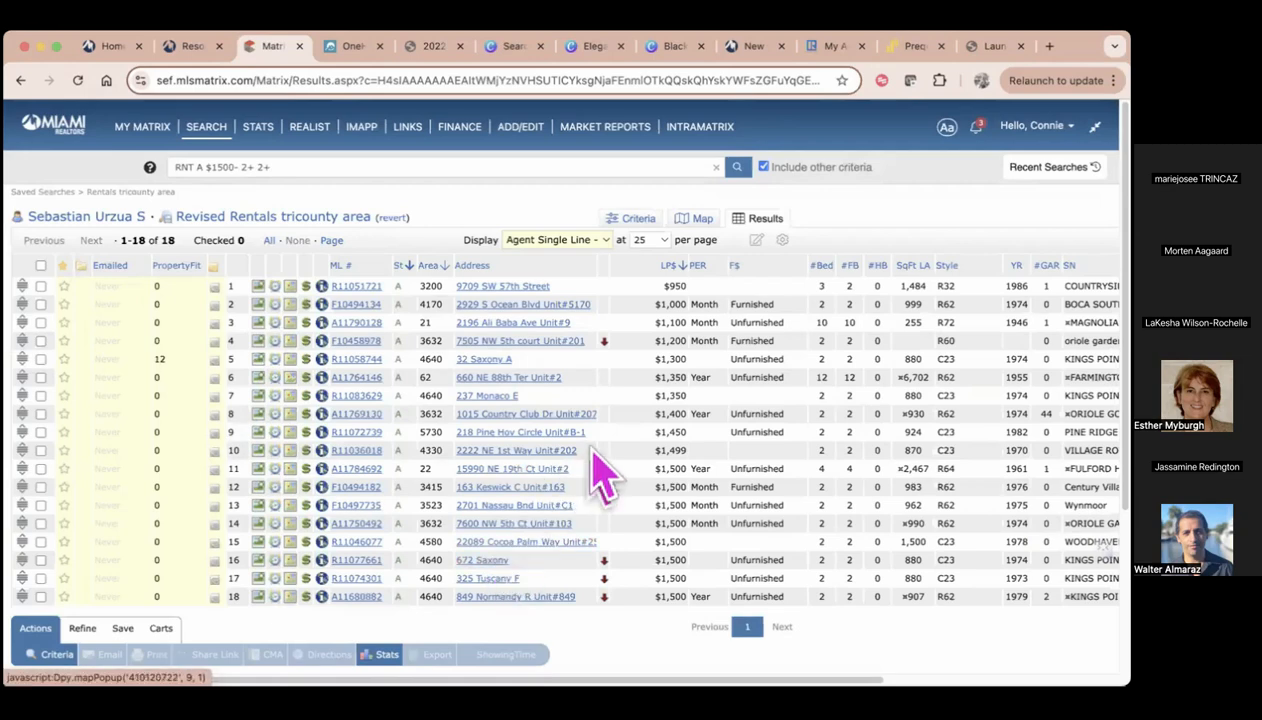
scroll(600, 460, "down", 2)
scroll(420, 423, "up", 1)
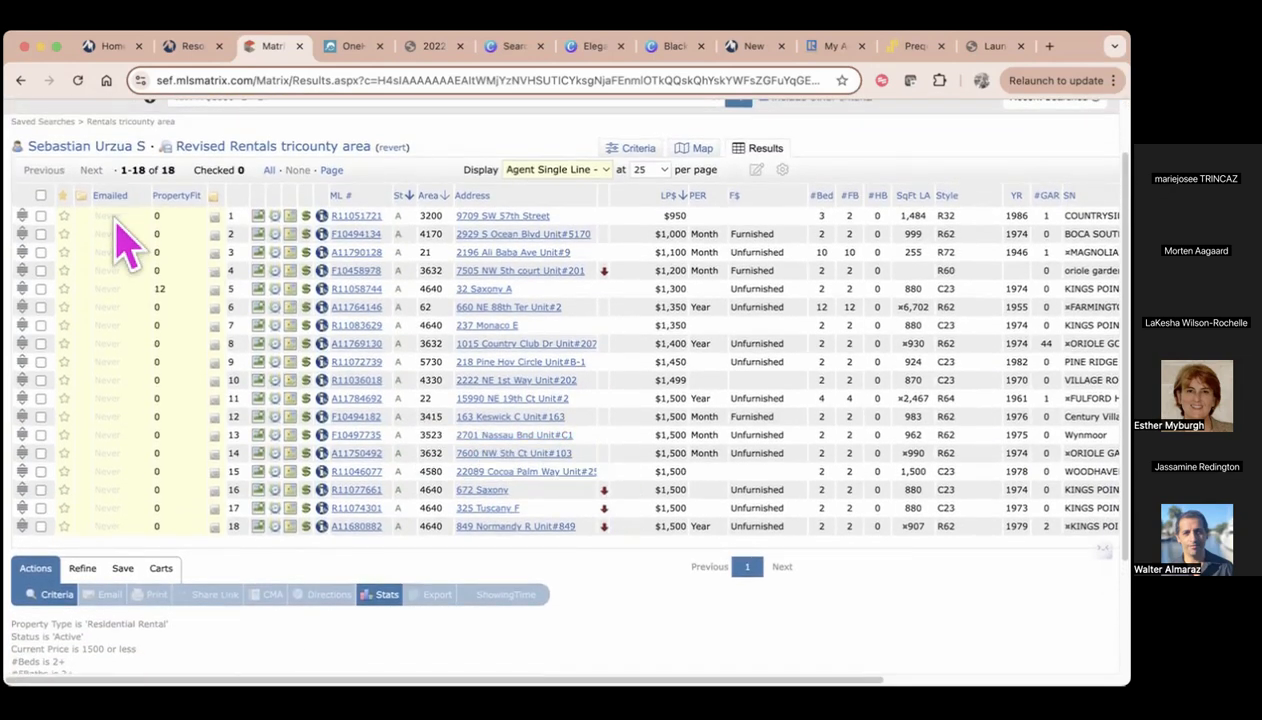
left_click(40, 215)
left_click(40, 233)
left_click(40, 252)
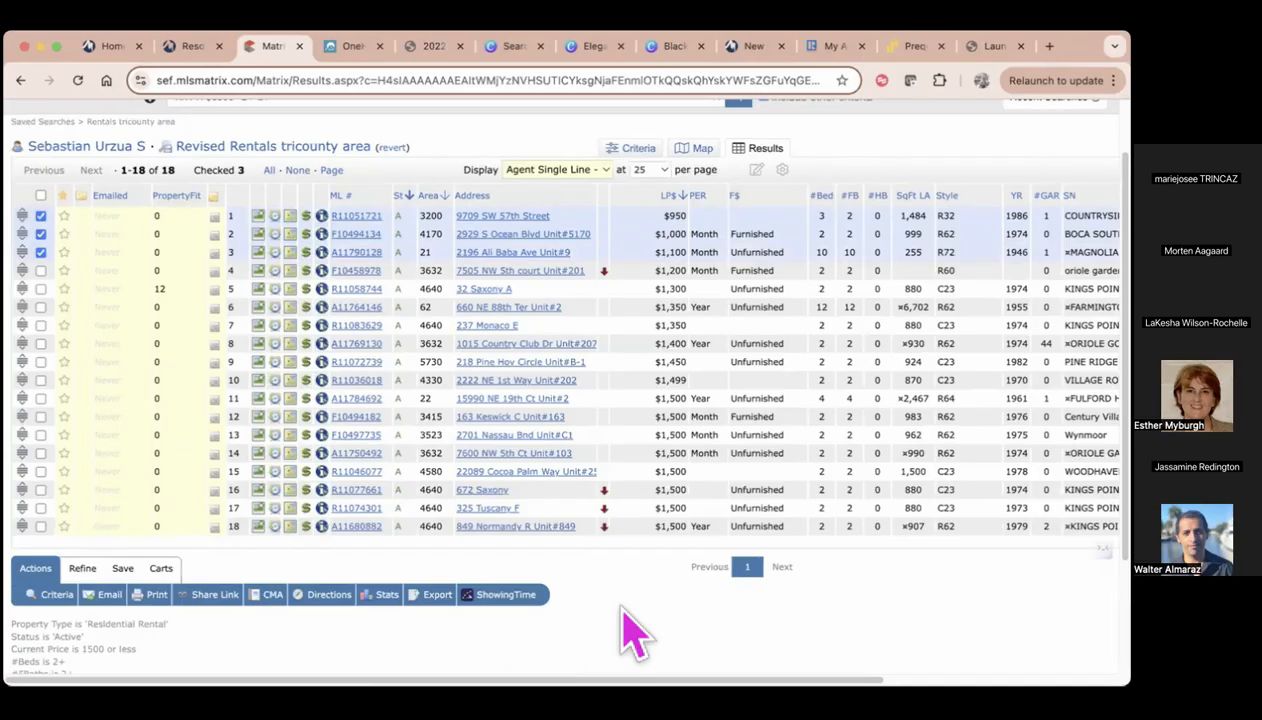
scroll(648, 451, "up", 2)
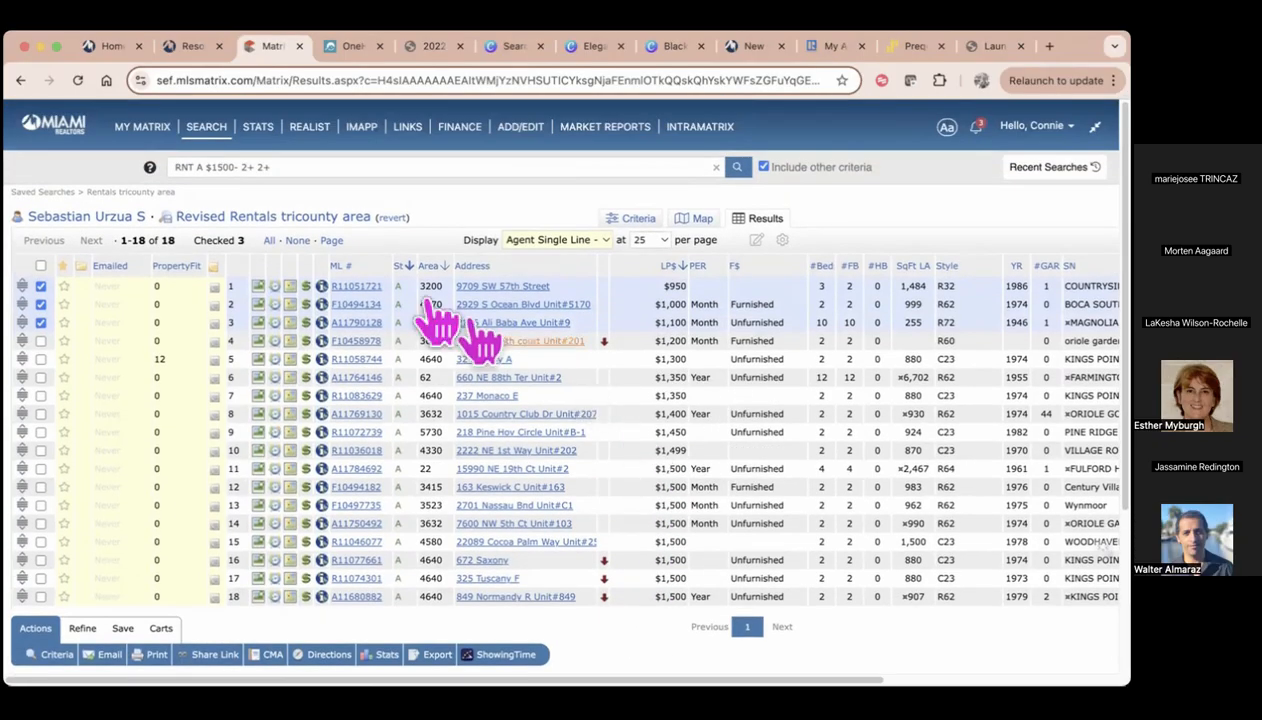
View the My CMAs page, and on the My Listings page select all listings to check the available actions, clearing the selection again
mouse_move(147, 135)
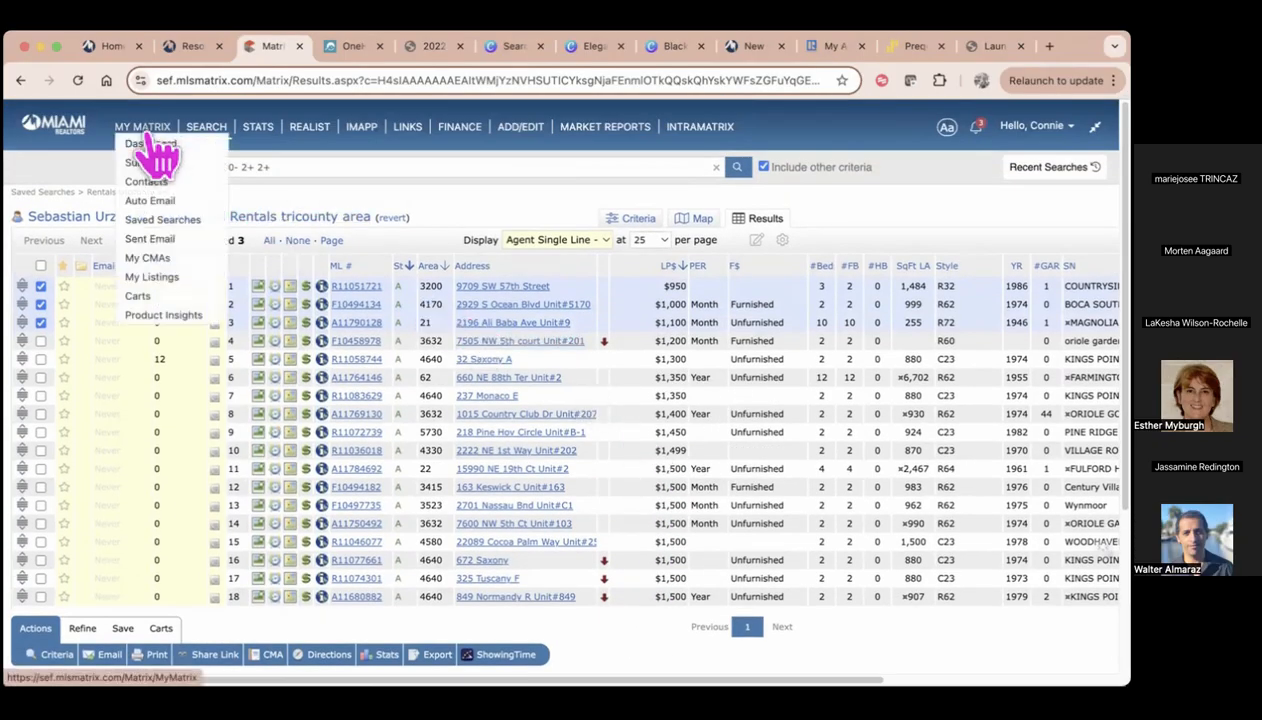
left_click(160, 258)
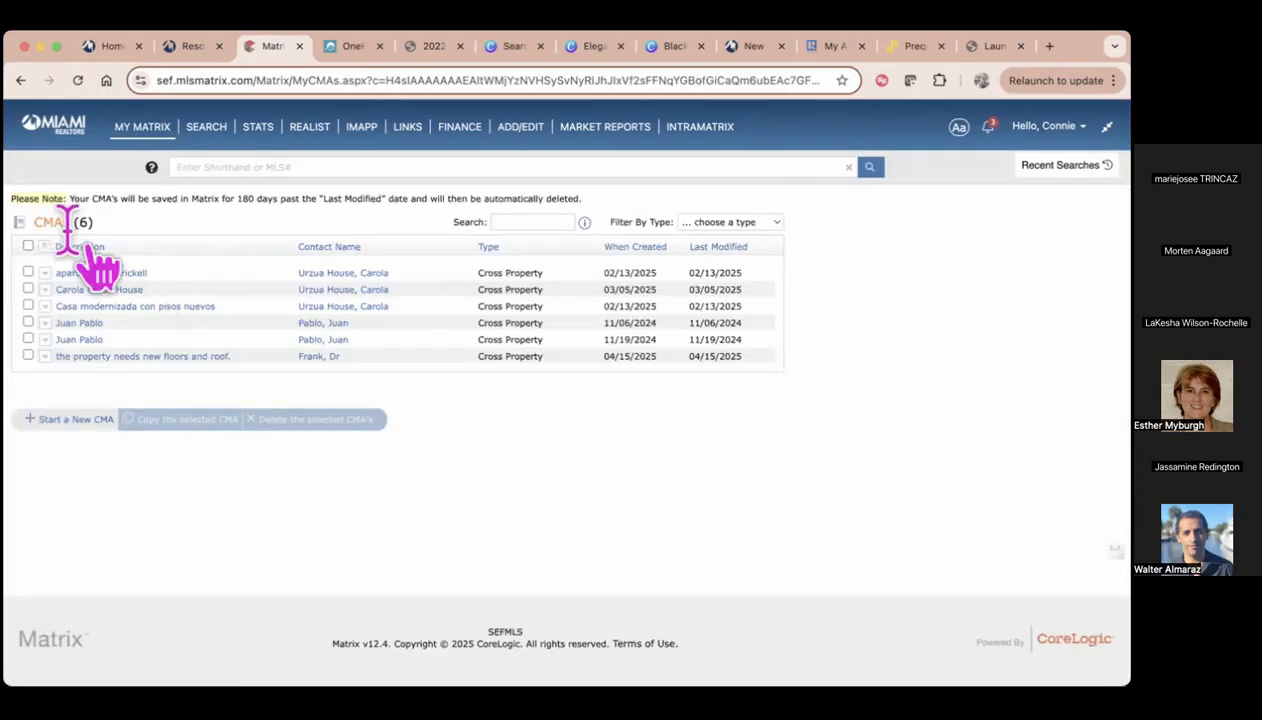
mouse_move(152, 145)
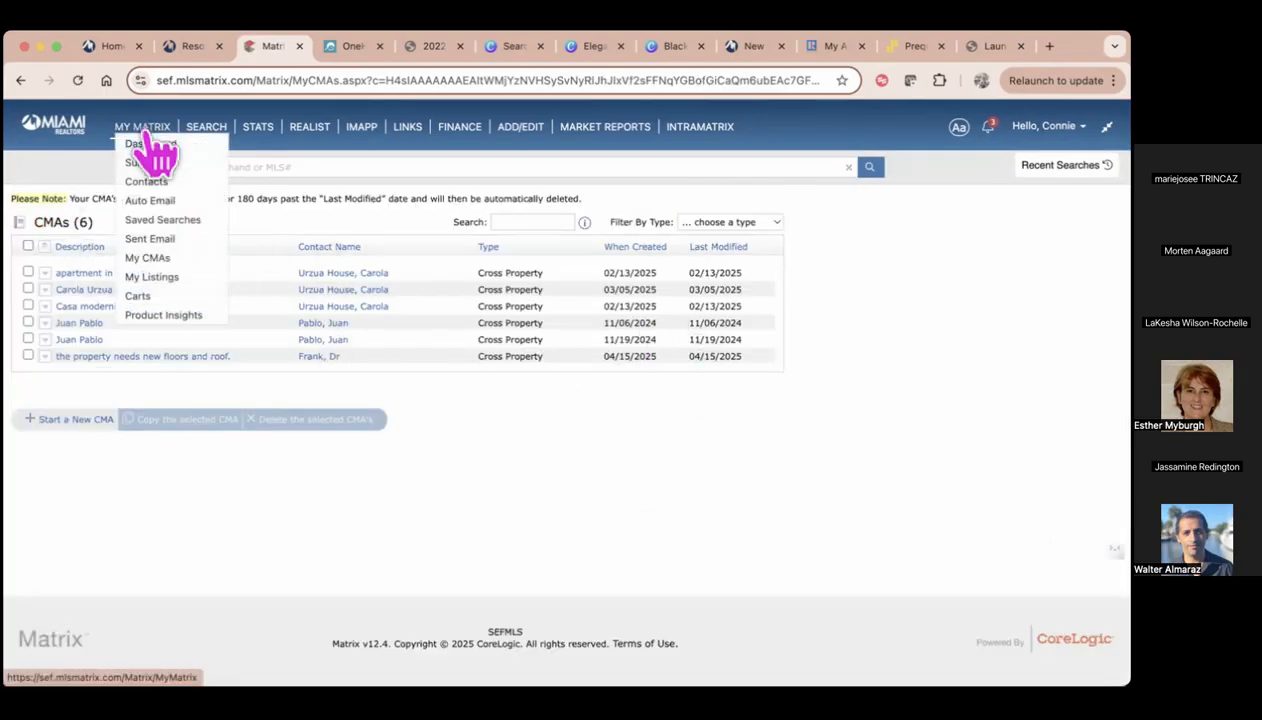
left_click(160, 280)
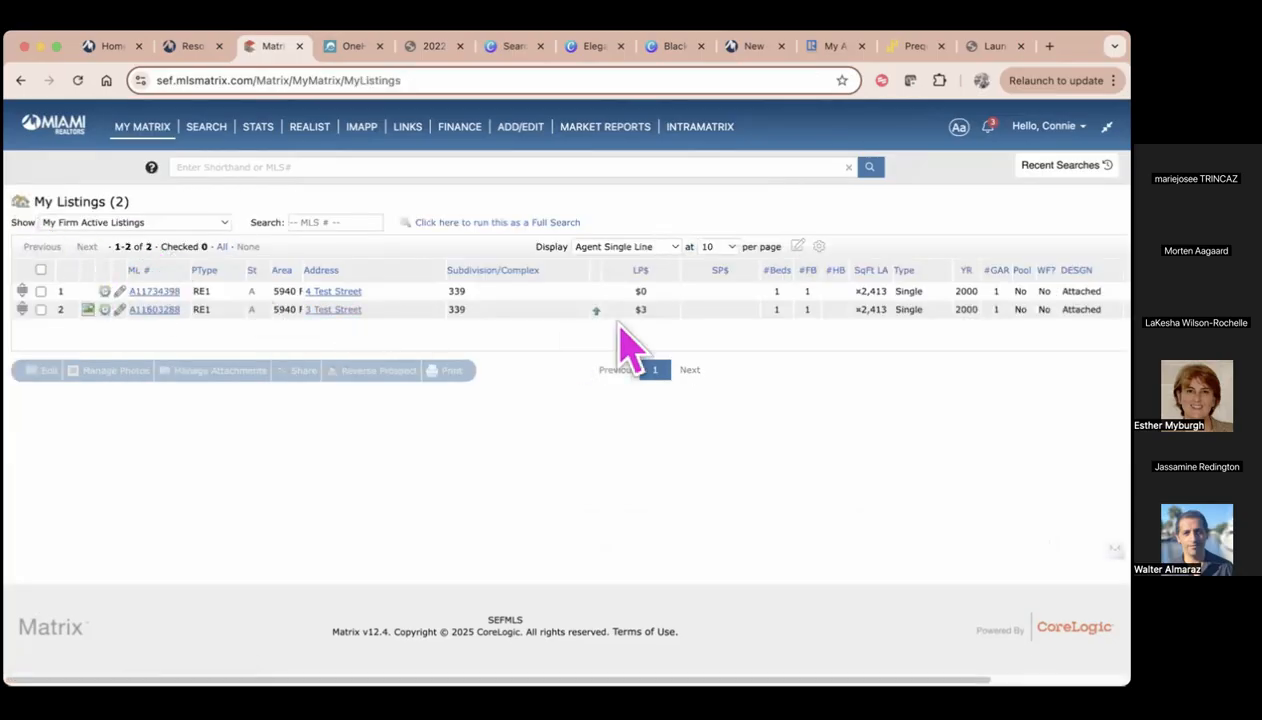
left_click(40, 270)
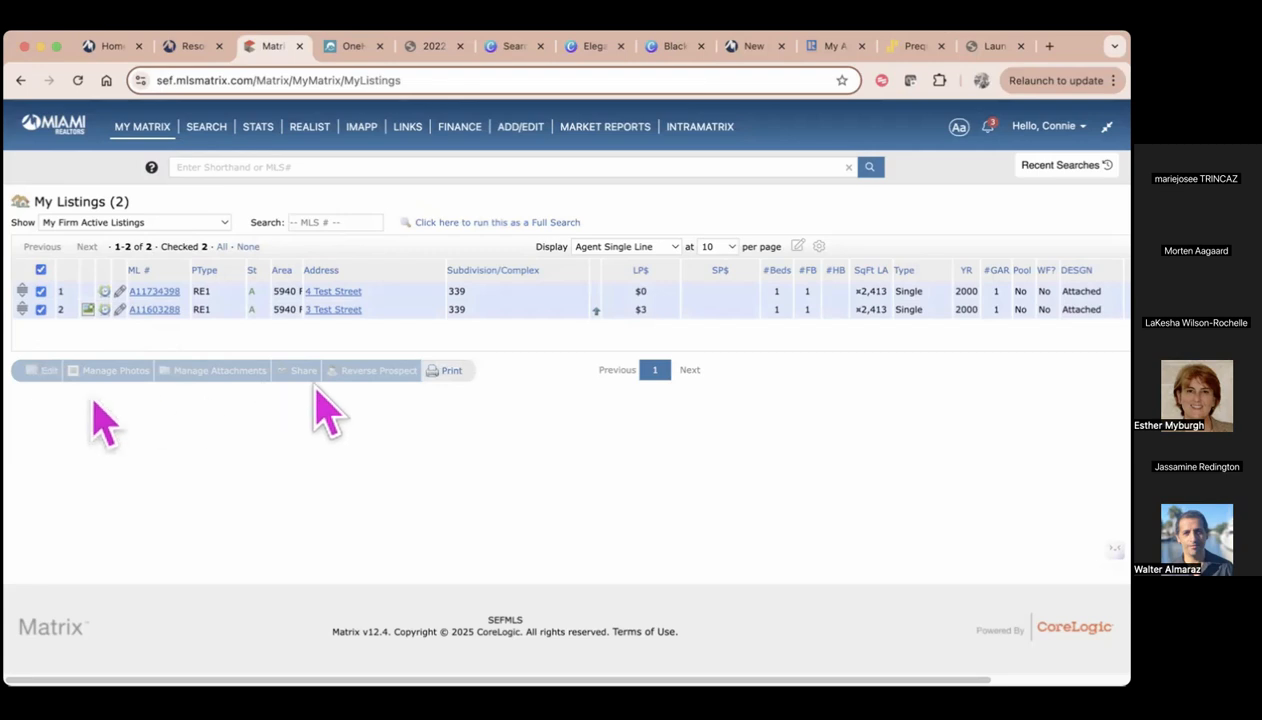
left_click(40, 270)
Open the Carts page, delete the "Gables Rentals" cart at the start of the list and dismiss the notification
mouse_move(138, 133)
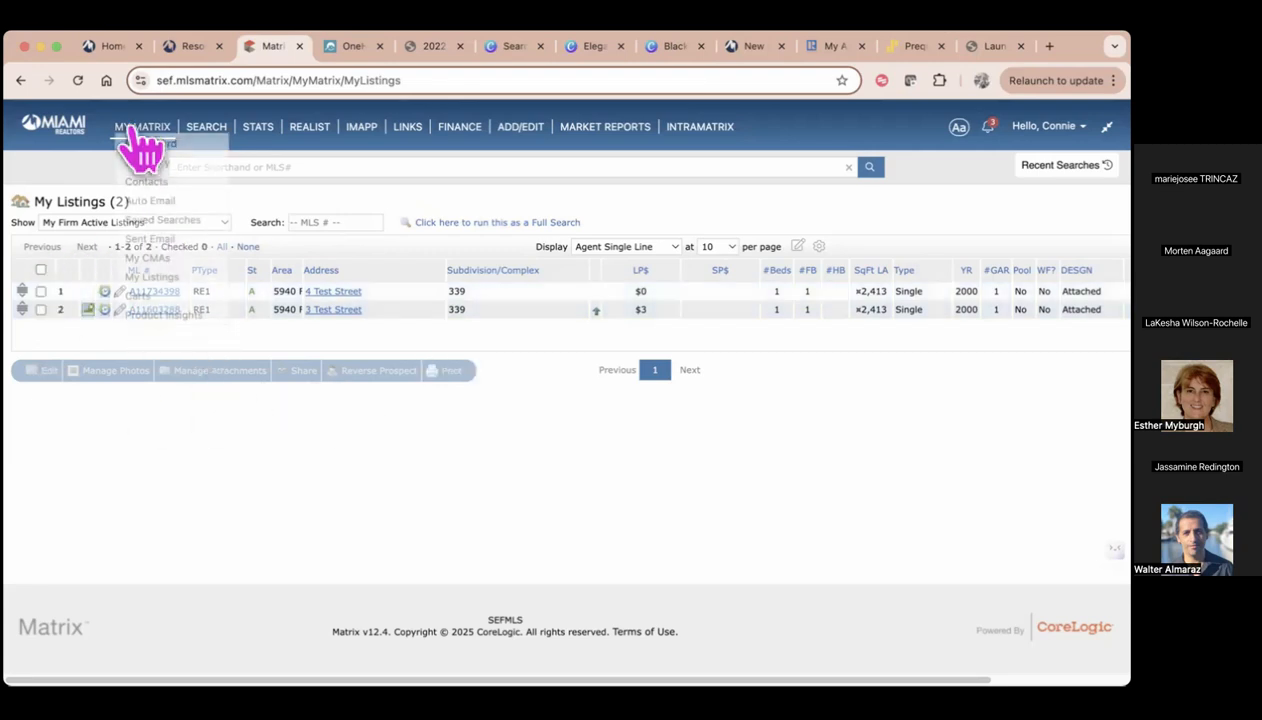
left_click(150, 295)
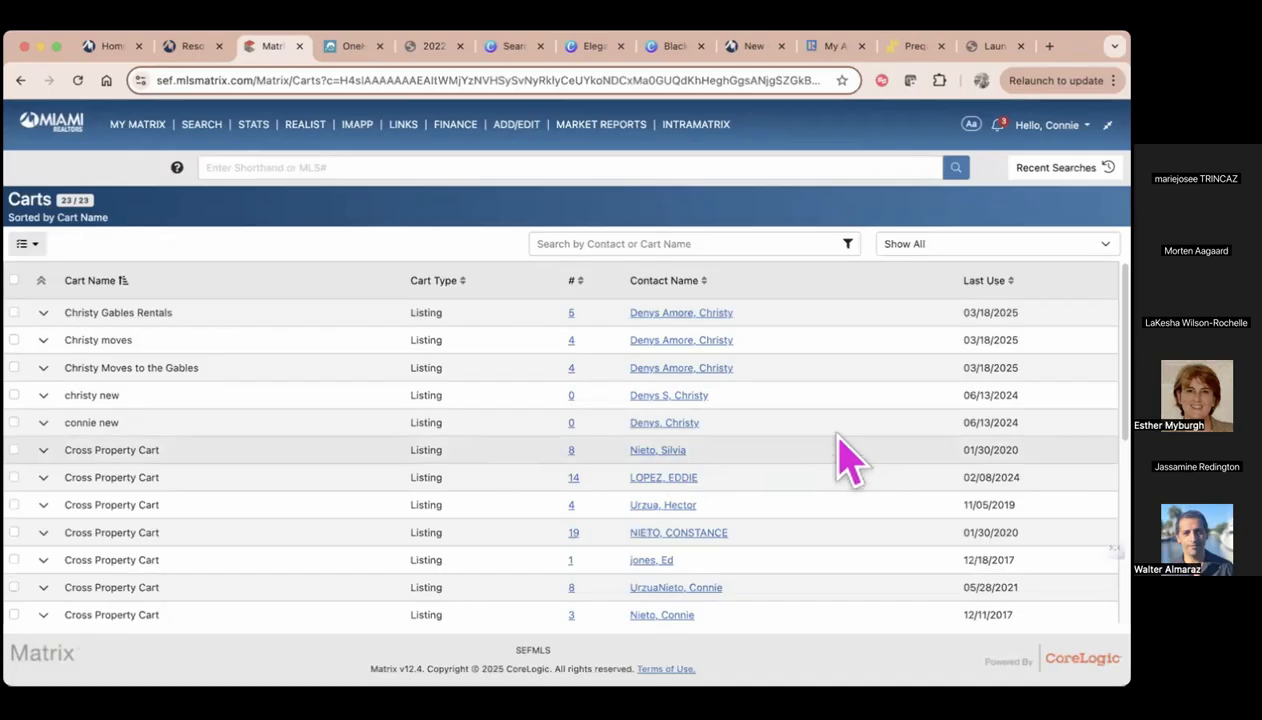
left_click(43, 313)
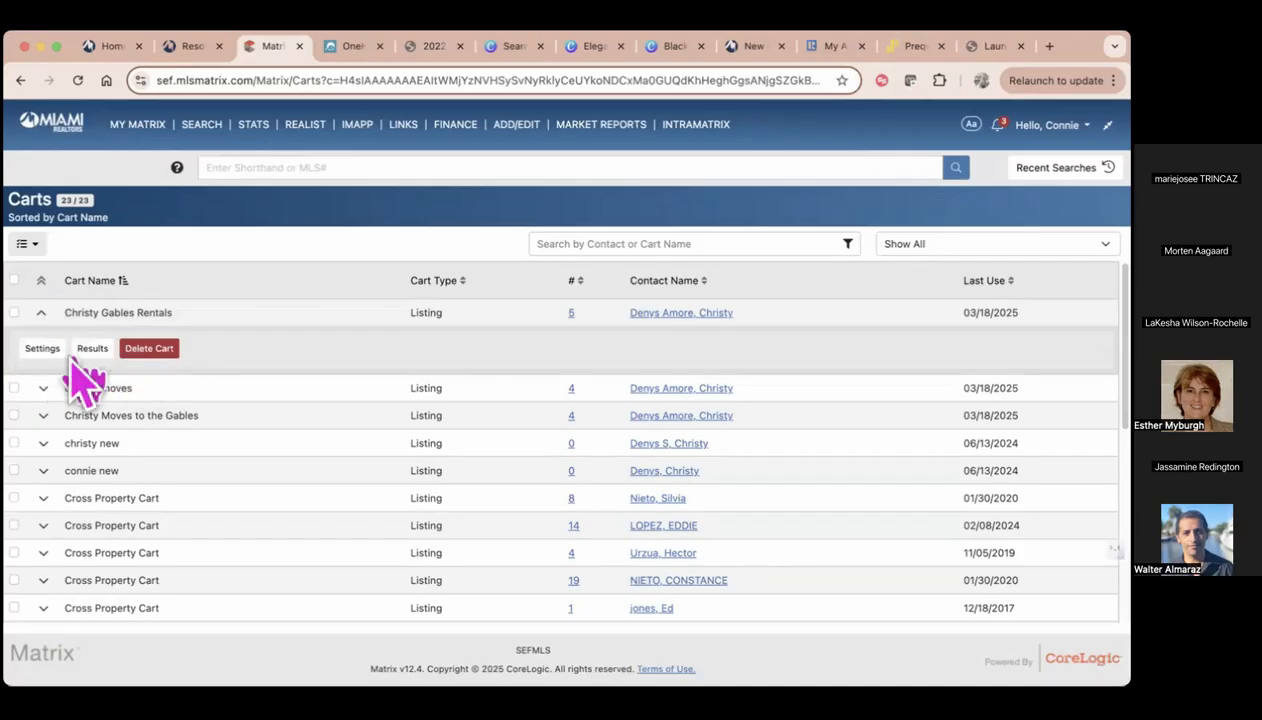
left_click(150, 348)
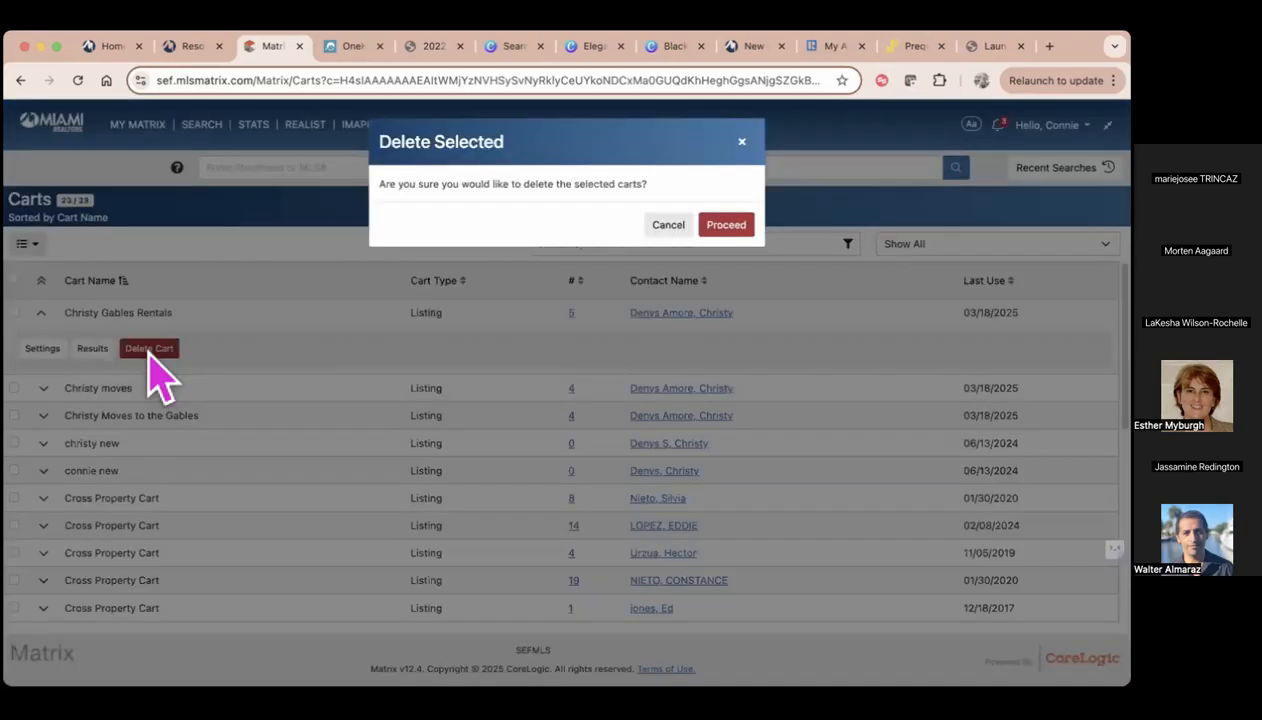
left_click(718, 230)
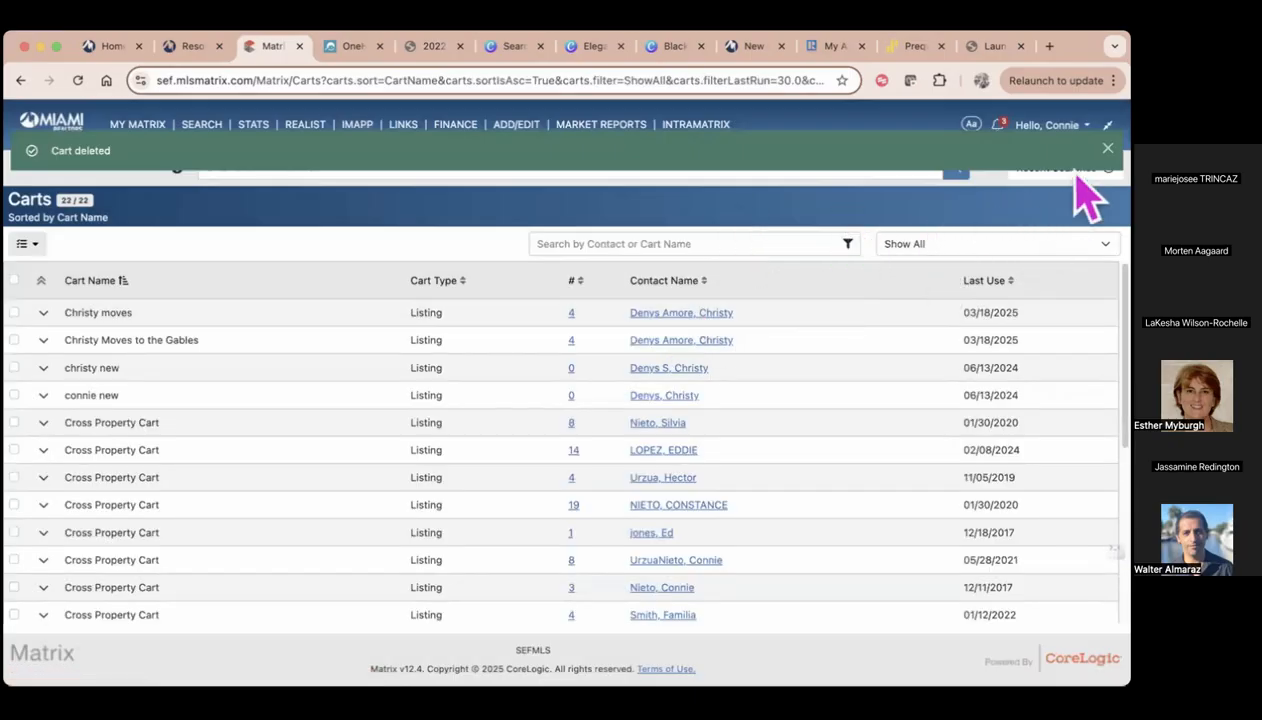
left_click(1108, 148)
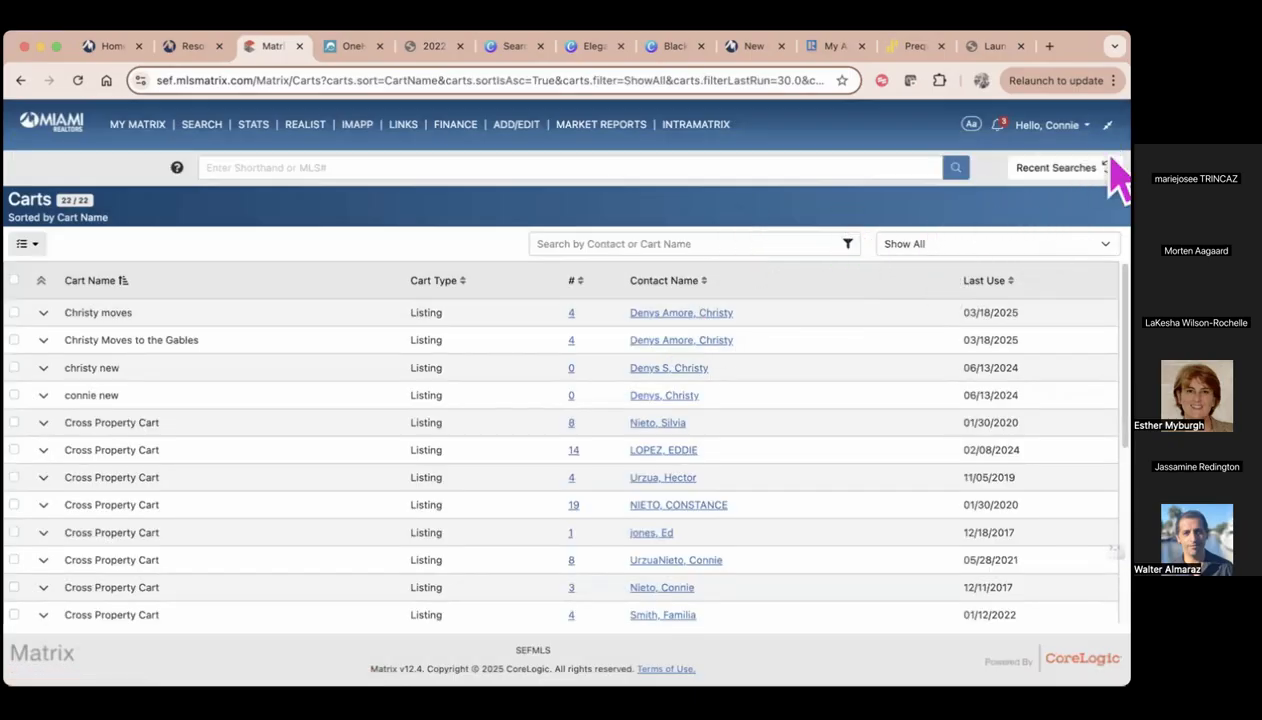
Turn on Classic Mode for the account and confirm going to the classic dashboard
left_click(1058, 130)
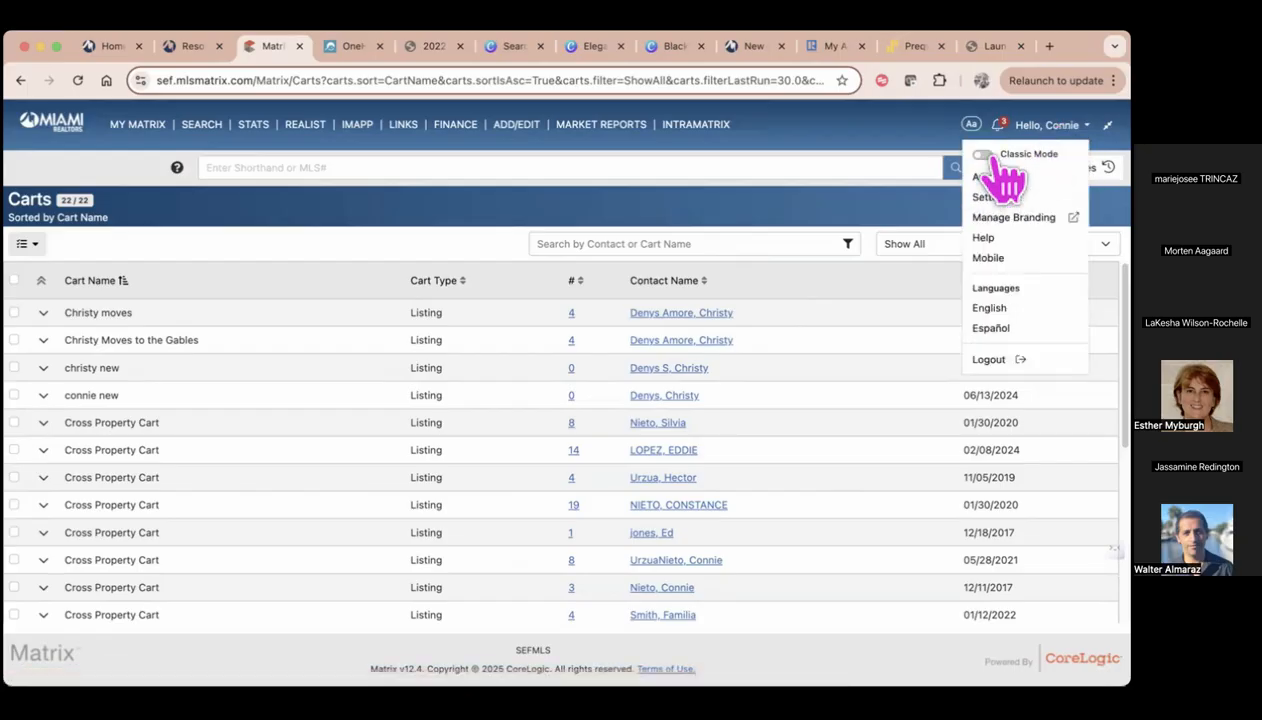
left_click(980, 156)
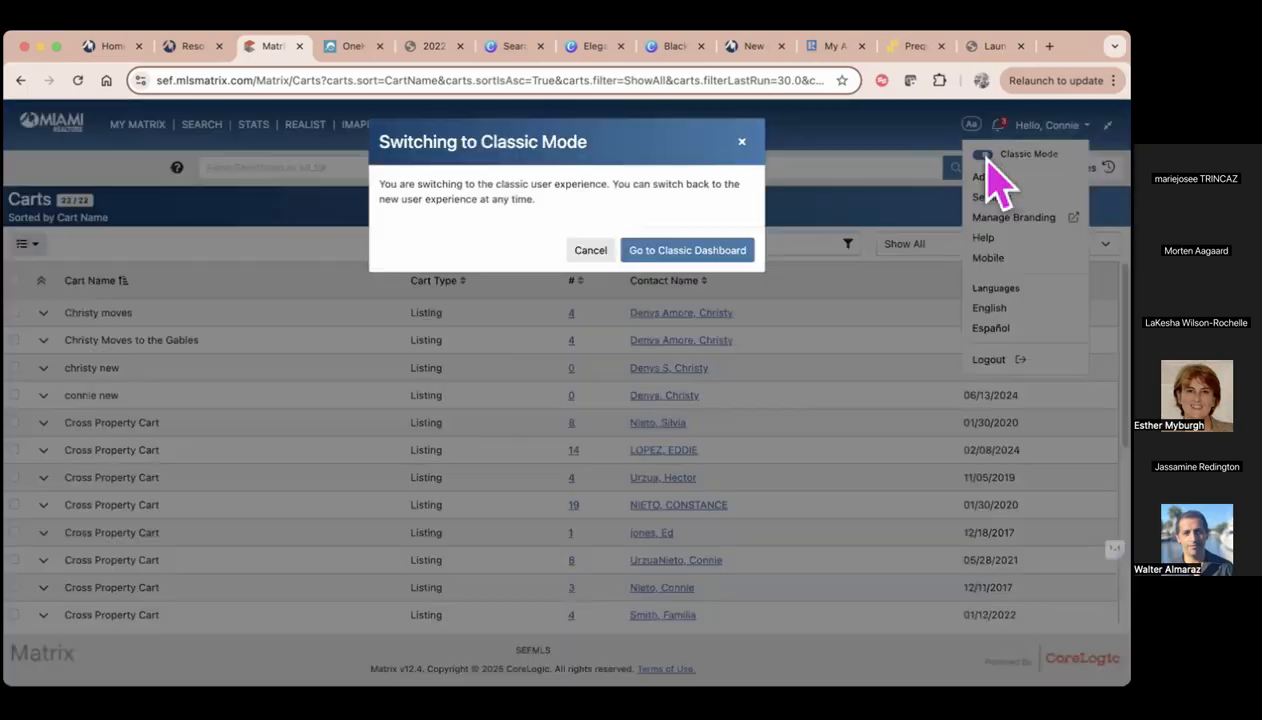
left_click(698, 250)
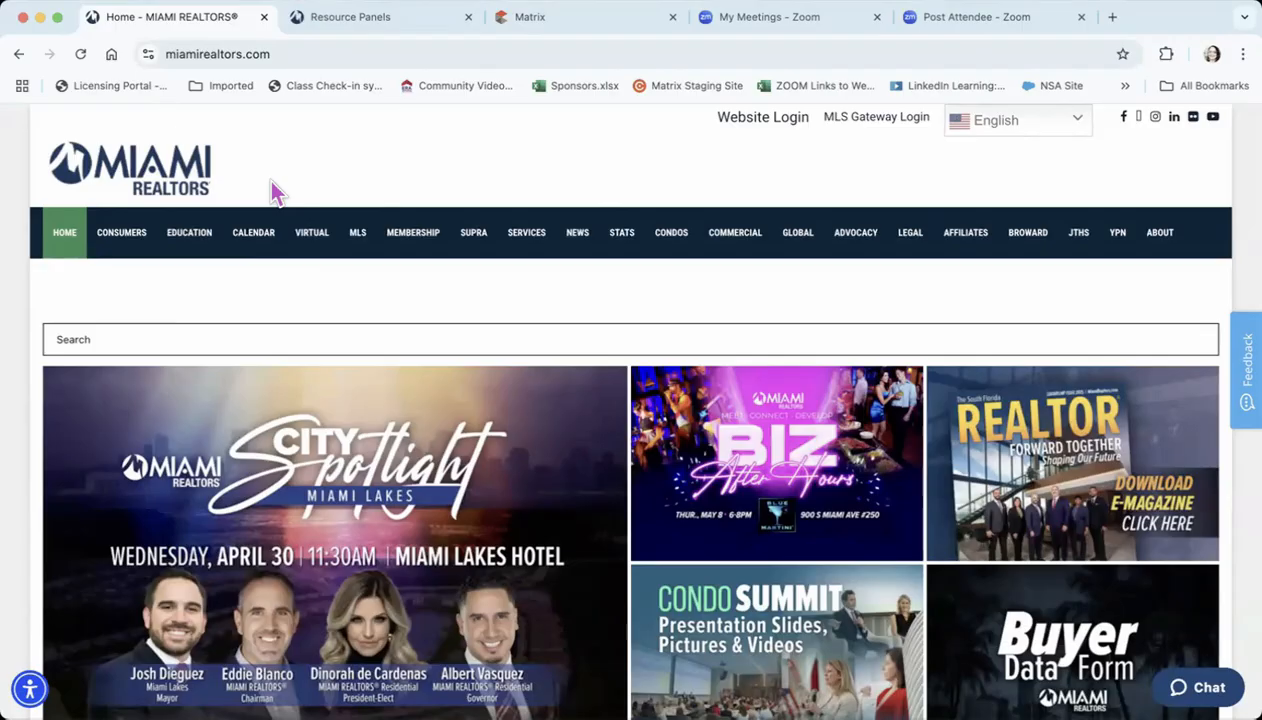
Switch to the open Matrix page, look over the account and My Matrix options, and open the New Map Search (BETA)
left_click(335, 20)
left_click(515, 20)
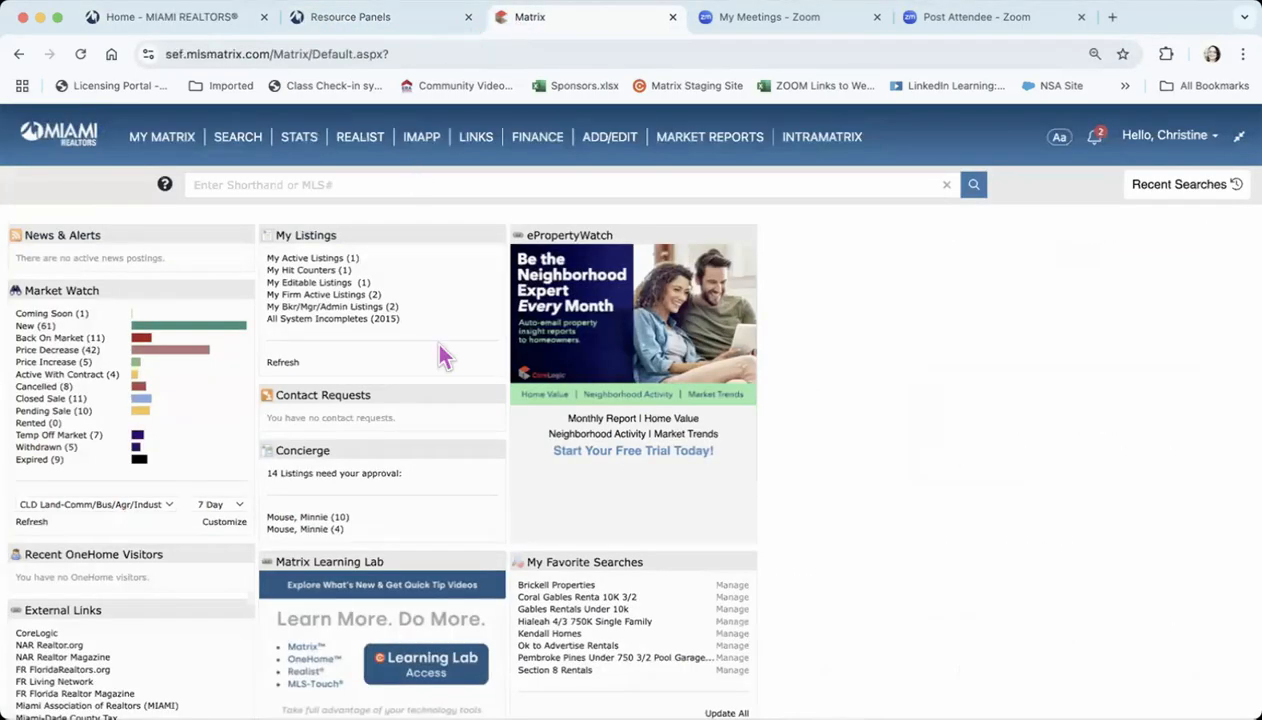
left_click(1205, 143)
mouse_move(165, 140)
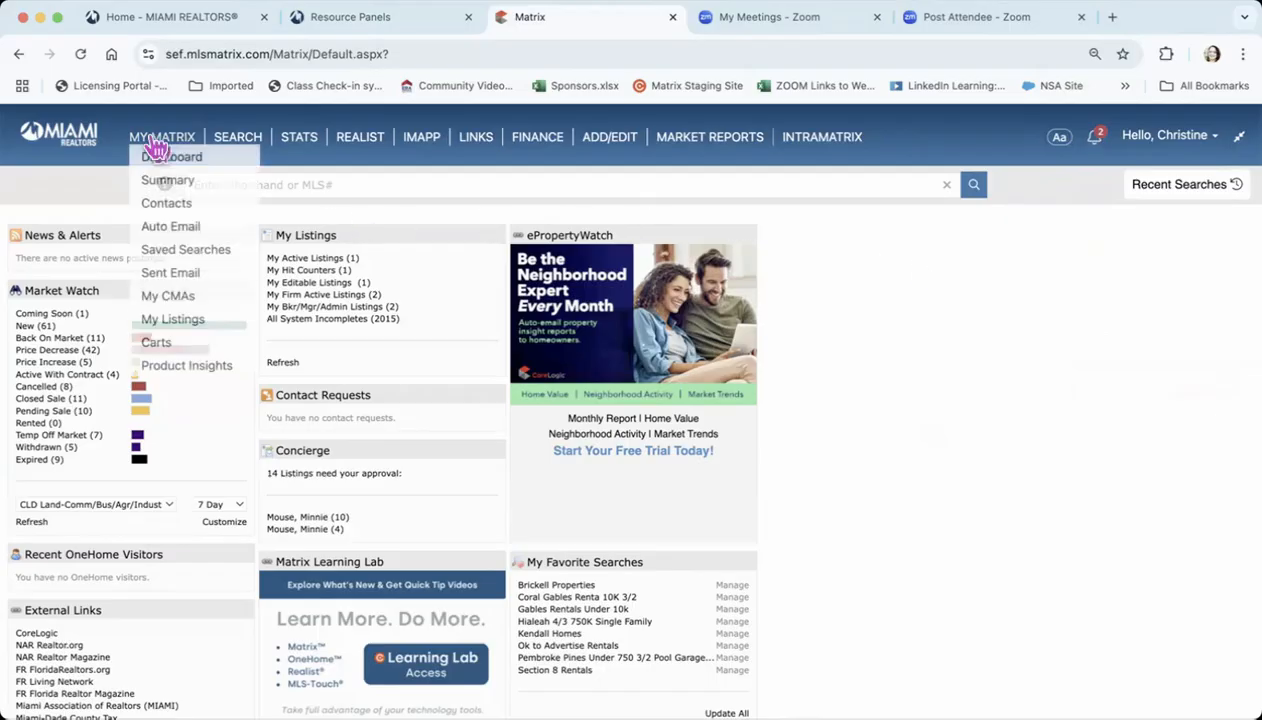
mouse_move(240, 150)
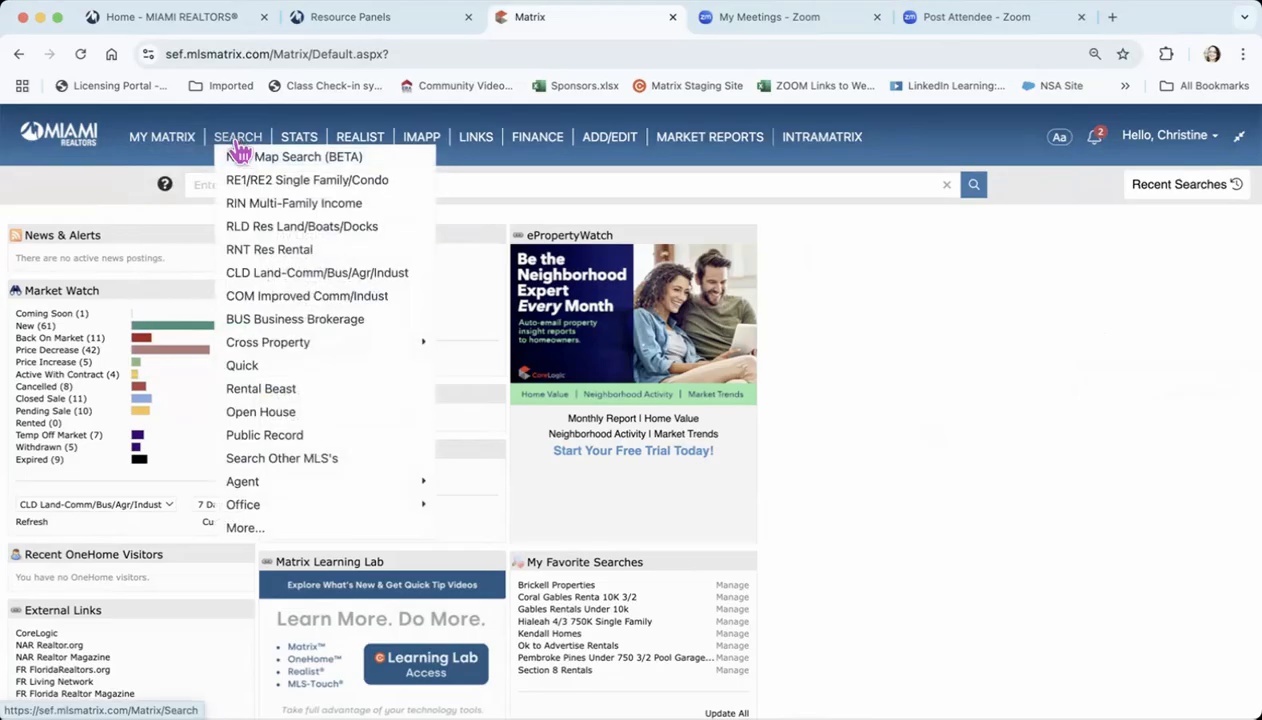
left_click(343, 160)
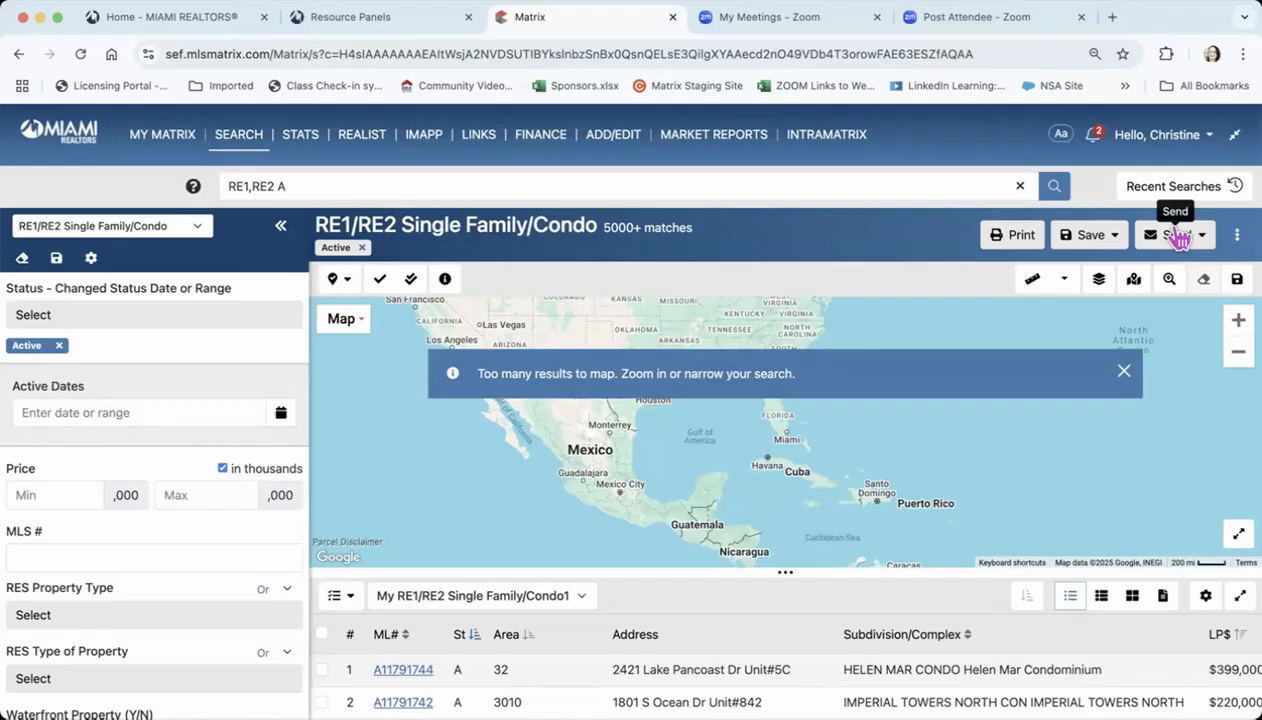
From the classic RE1/RE2 Single Family/Condo search, switch to the new map search and change its property class to RNT Res Rental
mouse_move(242, 138)
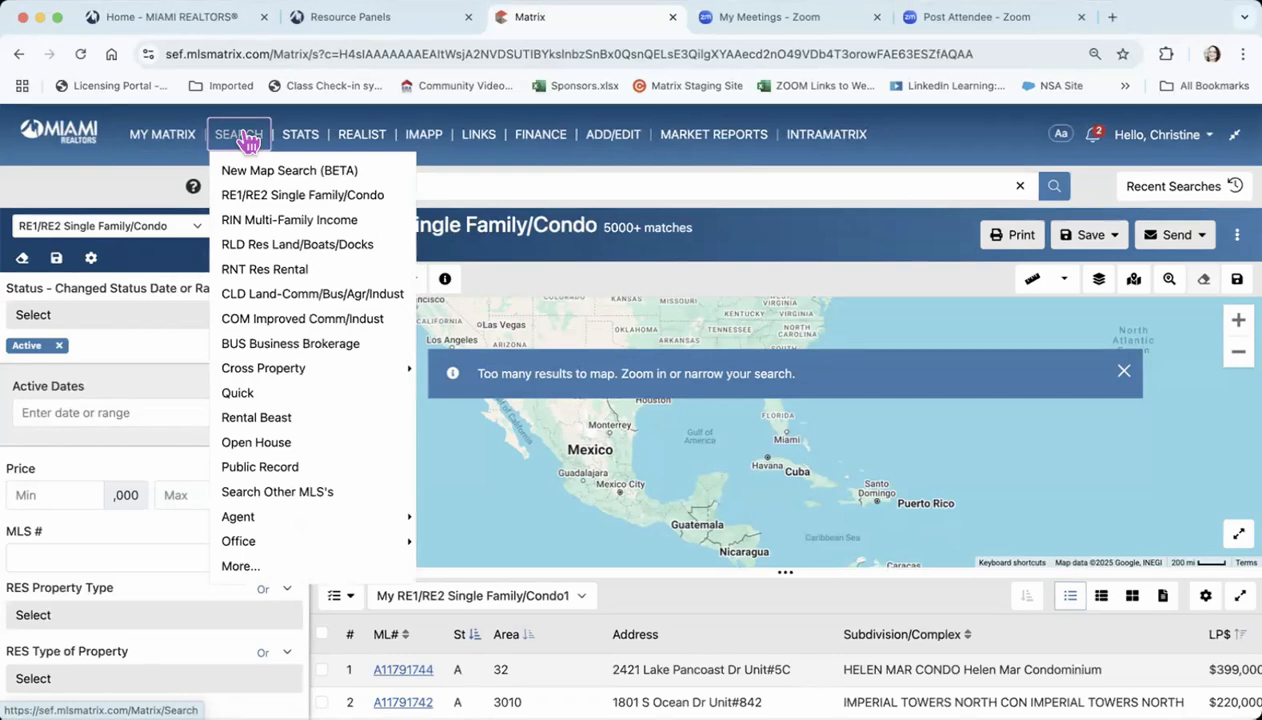
left_click(250, 207)
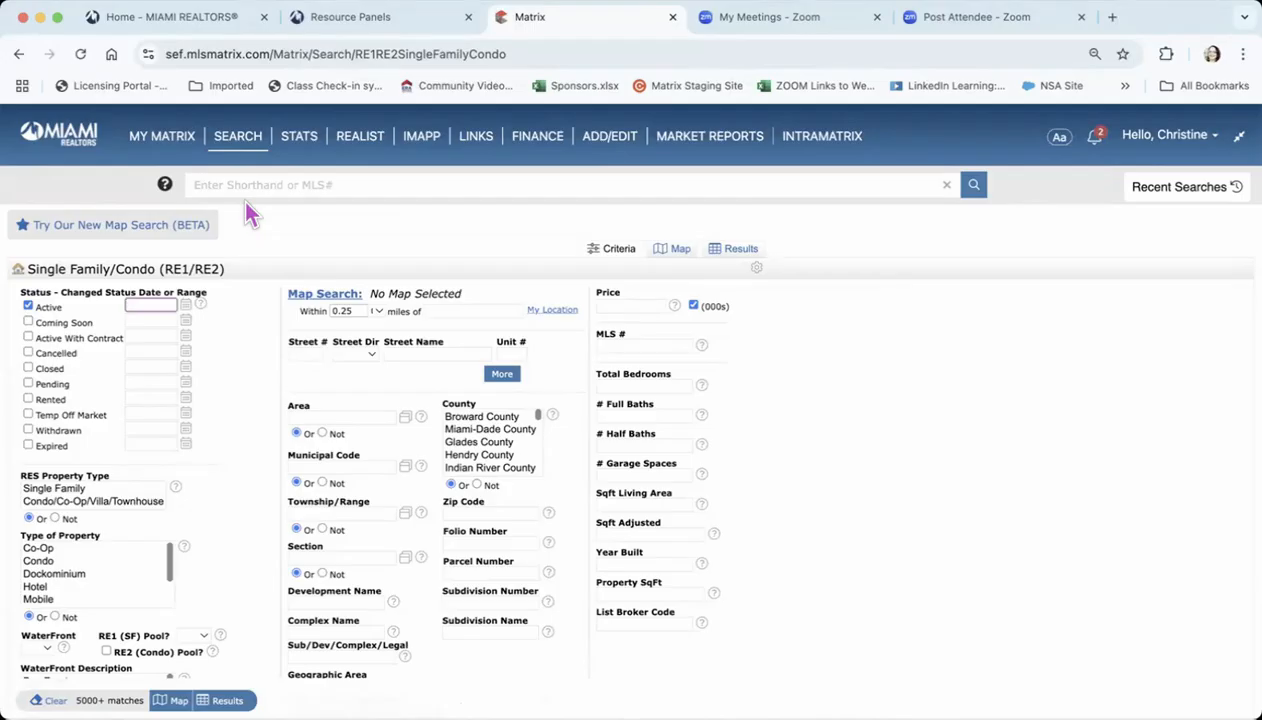
left_click(165, 234)
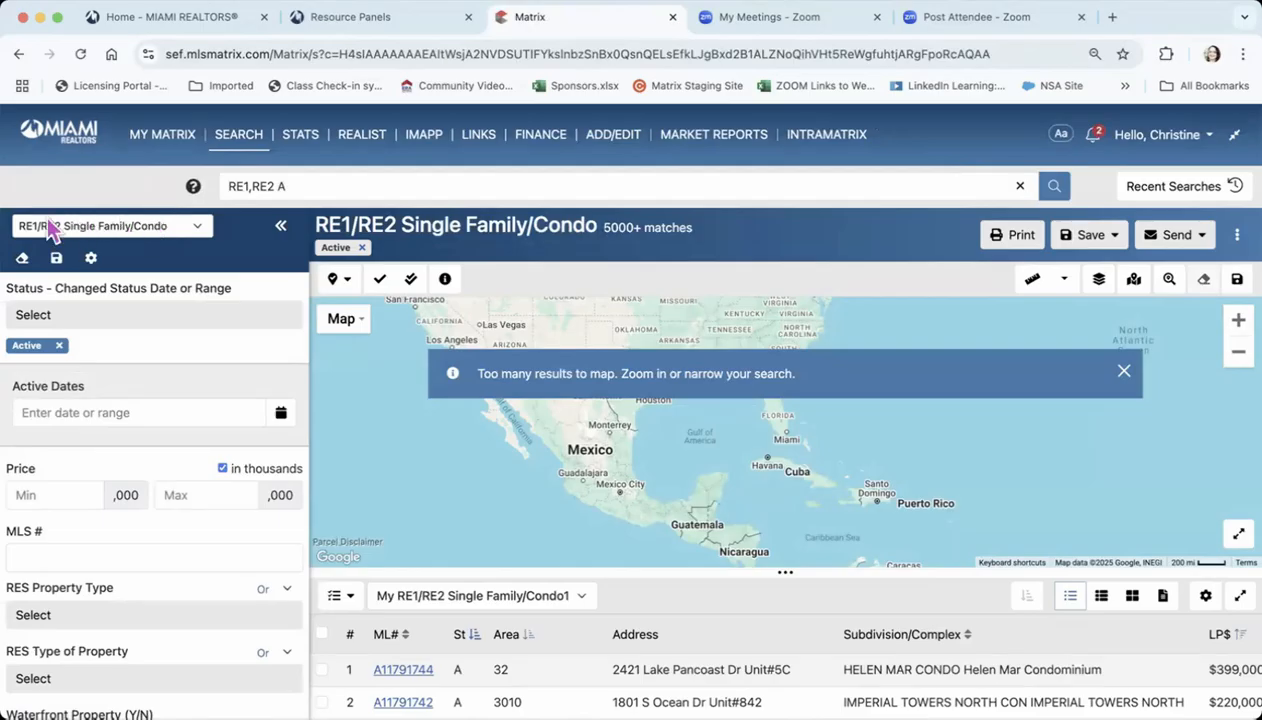
left_click(197, 226)
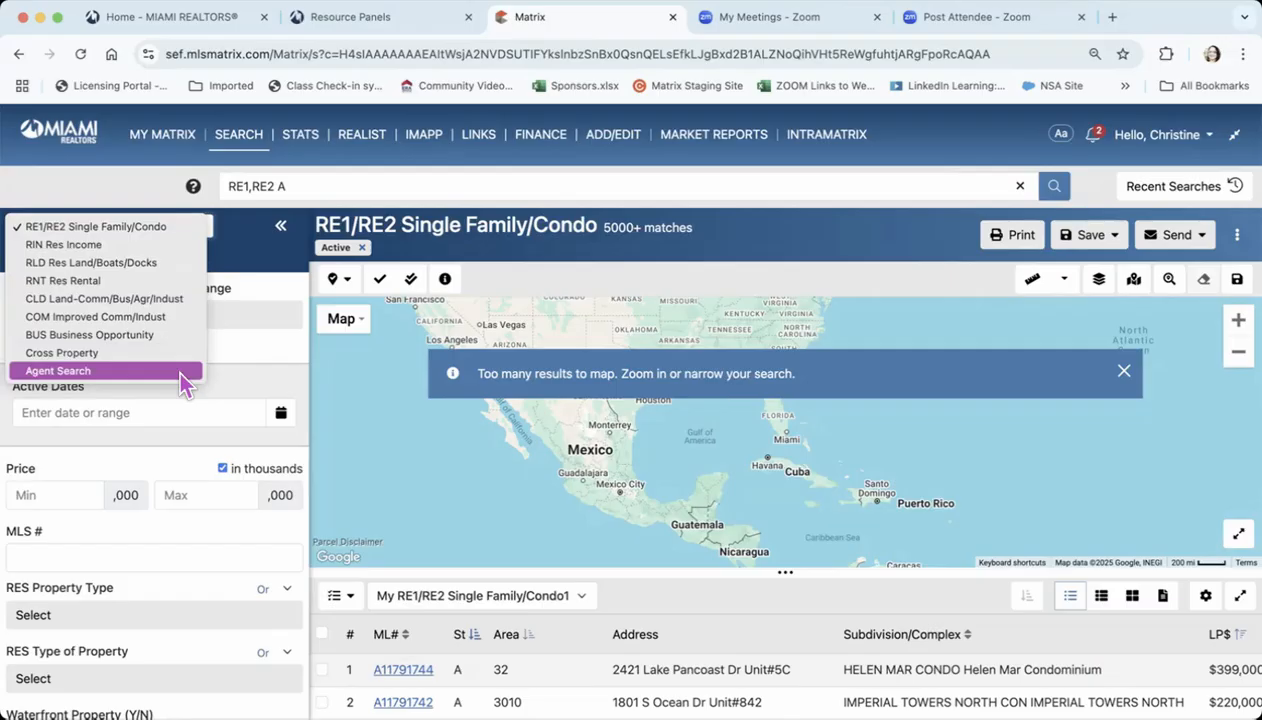
left_click(148, 281)
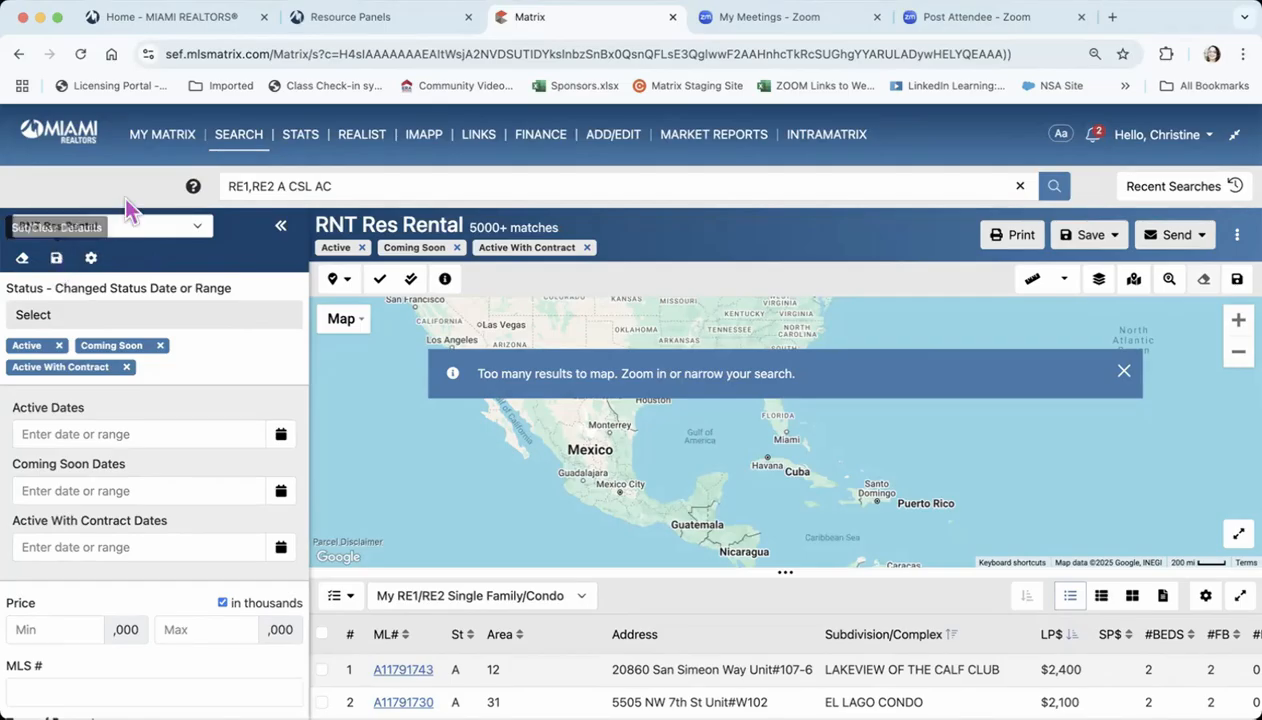
In the classic RE1/RE2 Single Family/Condo search, leave only the Active status checked and set these criteria as the starting default
mouse_move(240, 138)
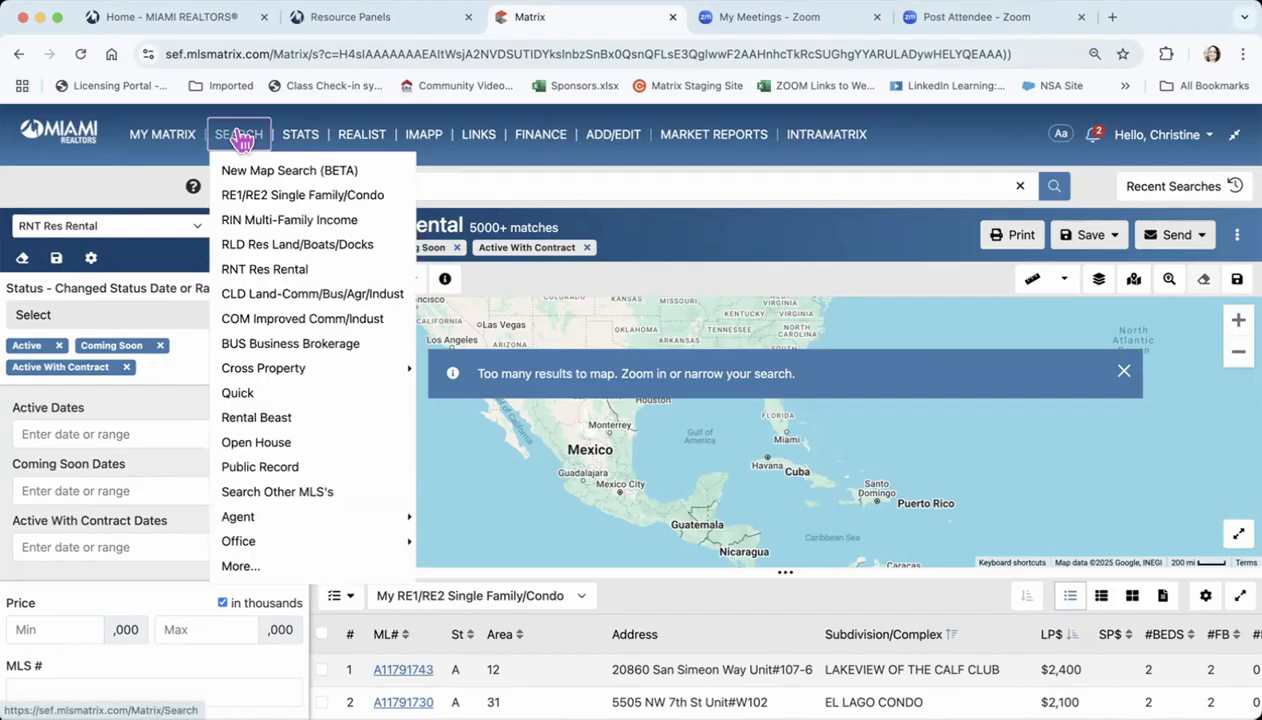
left_click(258, 200)
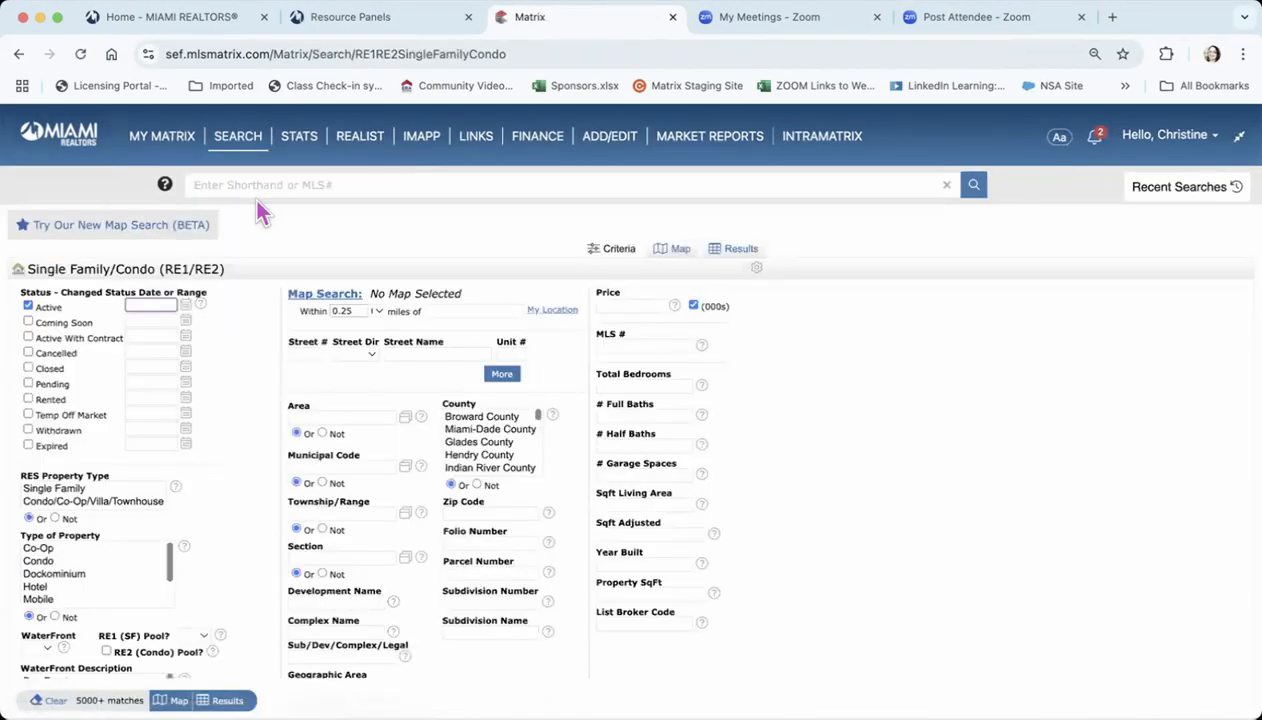
left_click(27, 321)
left_click(28, 337)
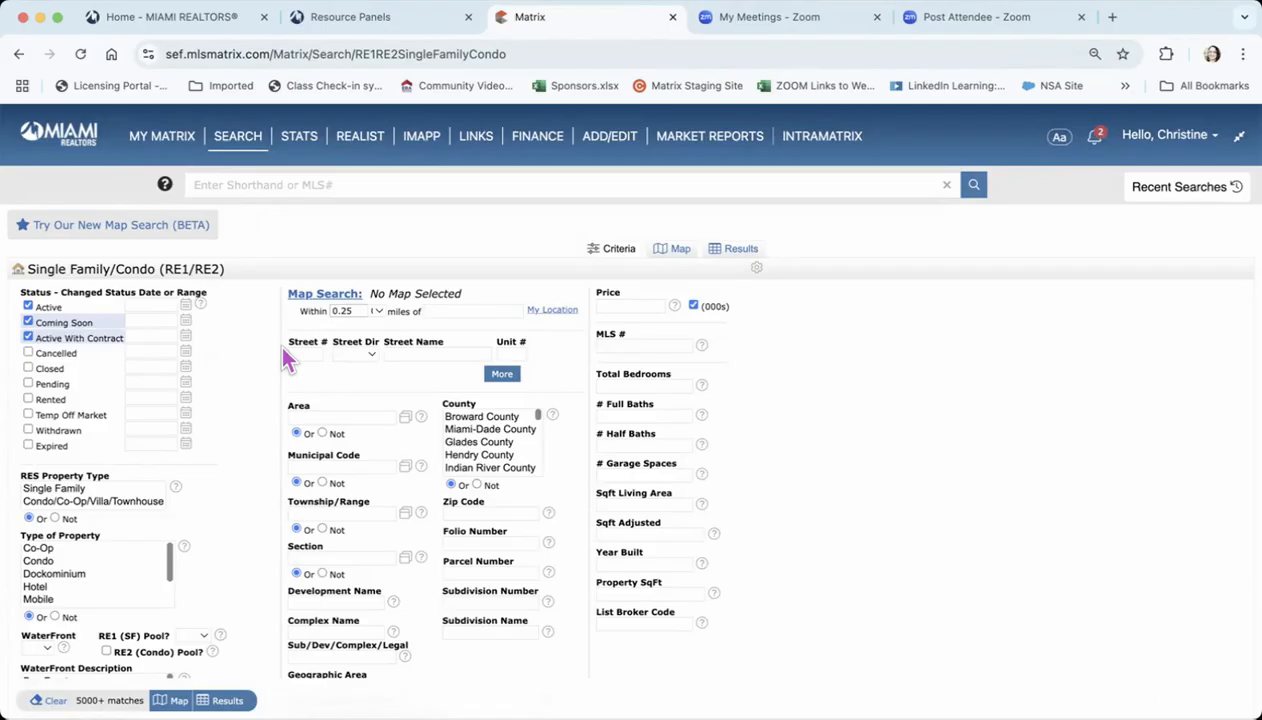
left_click(28, 338)
left_click(28, 322)
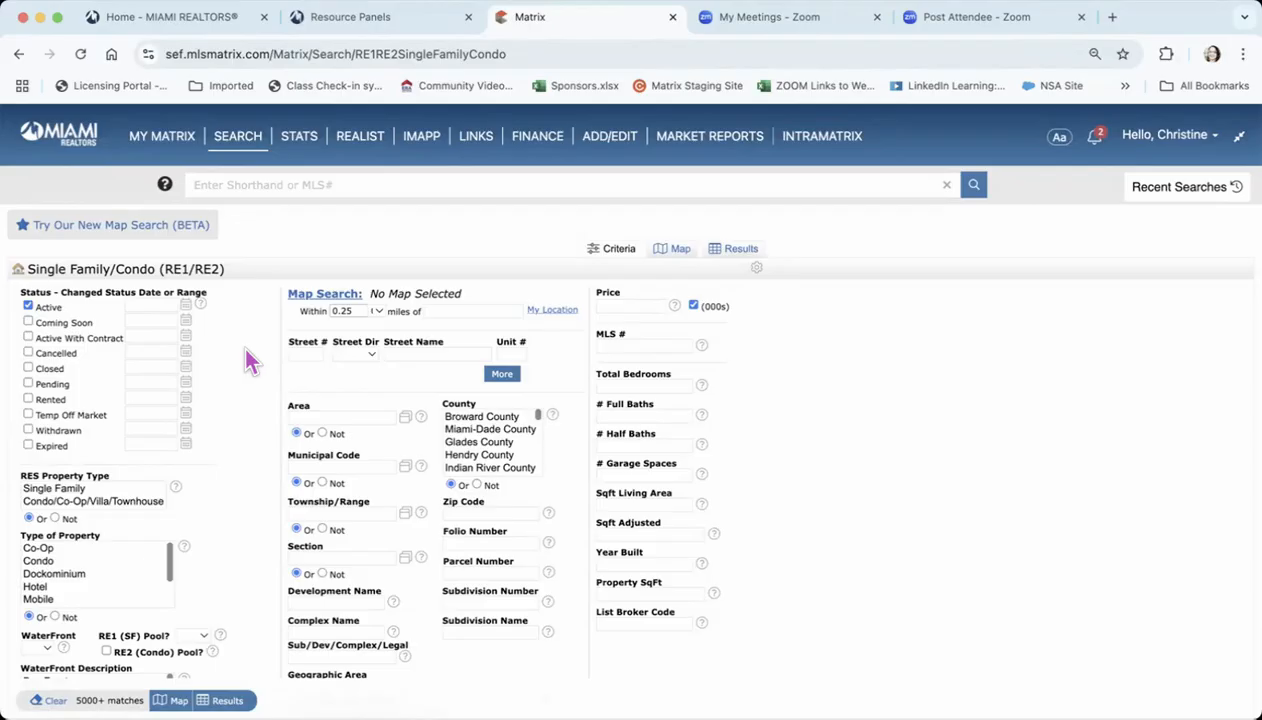
left_click(760, 272)
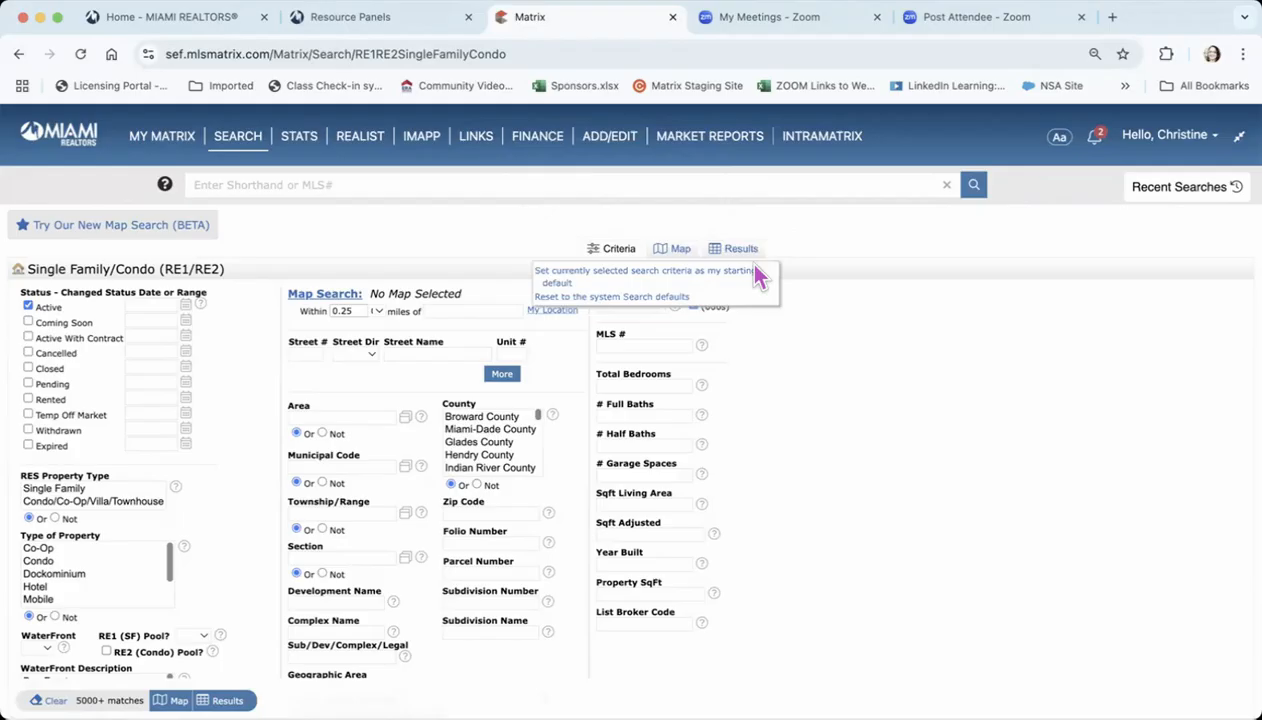
left_click(656, 273)
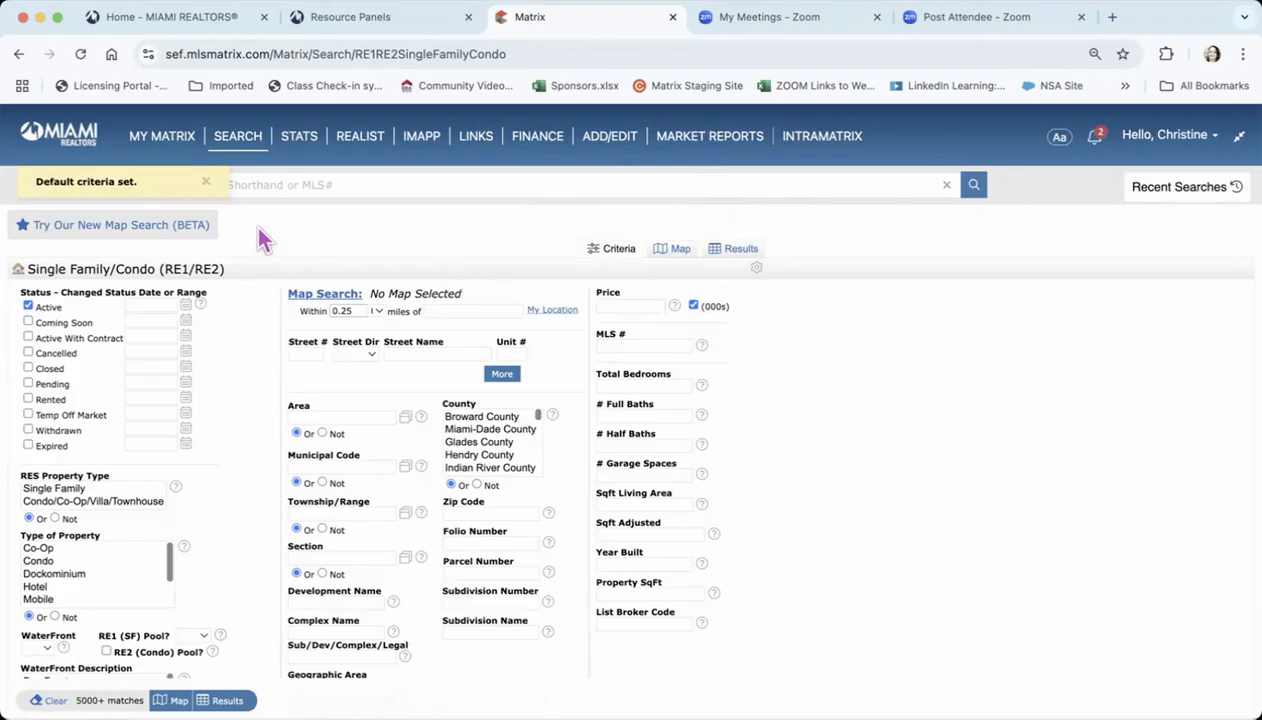
In the new map search for RNT Res Rental, remove Active With Contract and Coming Soon and set the criteria as the starting default
mouse_move(233, 147)
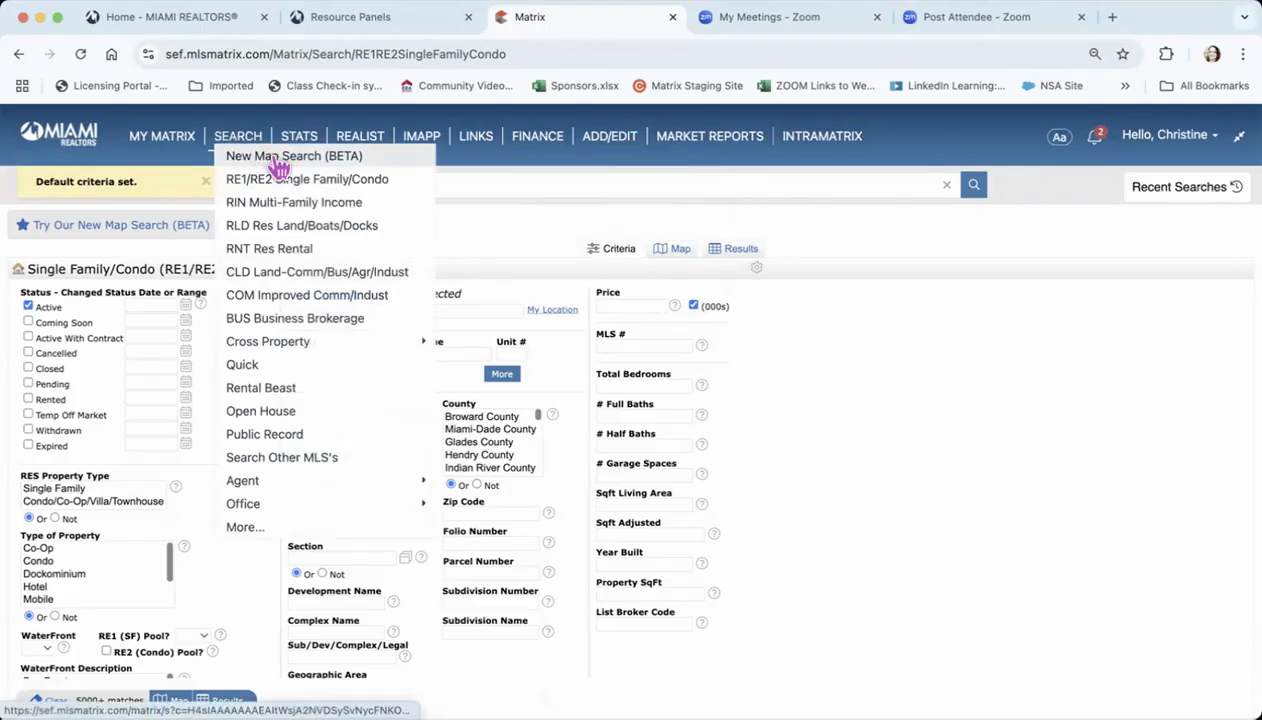
left_click(275, 163)
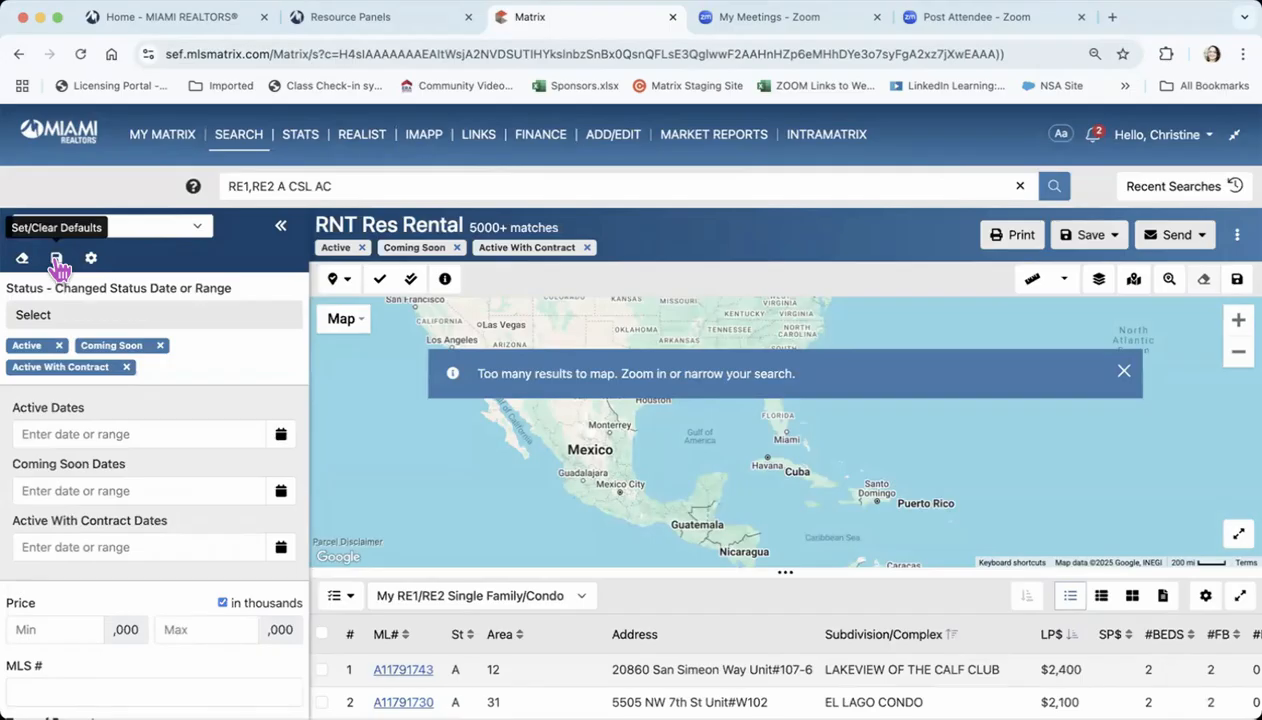
left_click(127, 368)
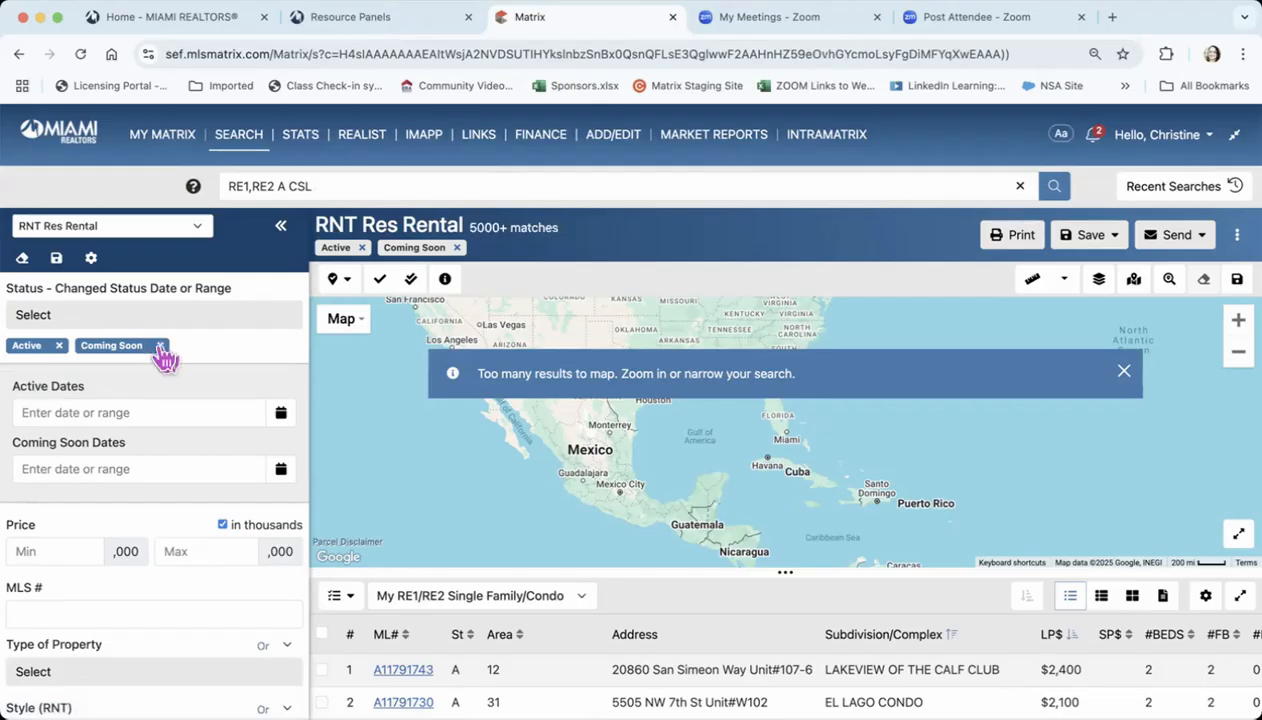
left_click(159, 346)
left_click(57, 260)
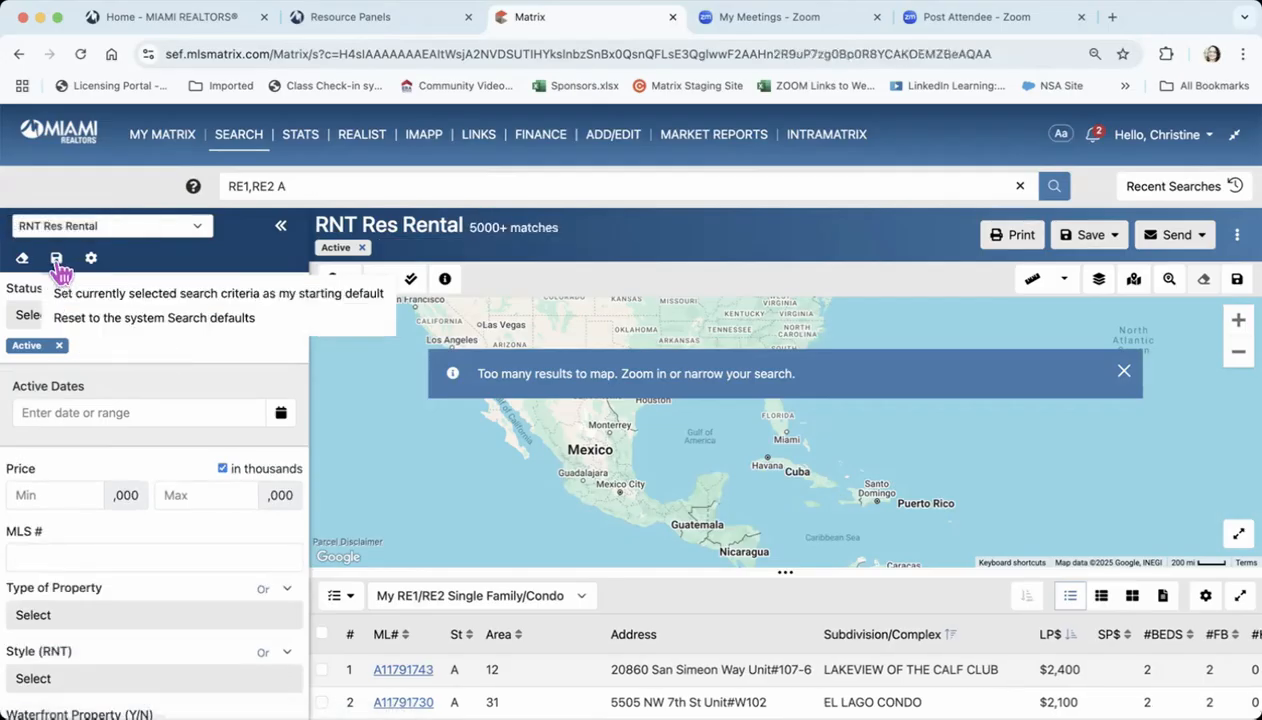
left_click(160, 294)
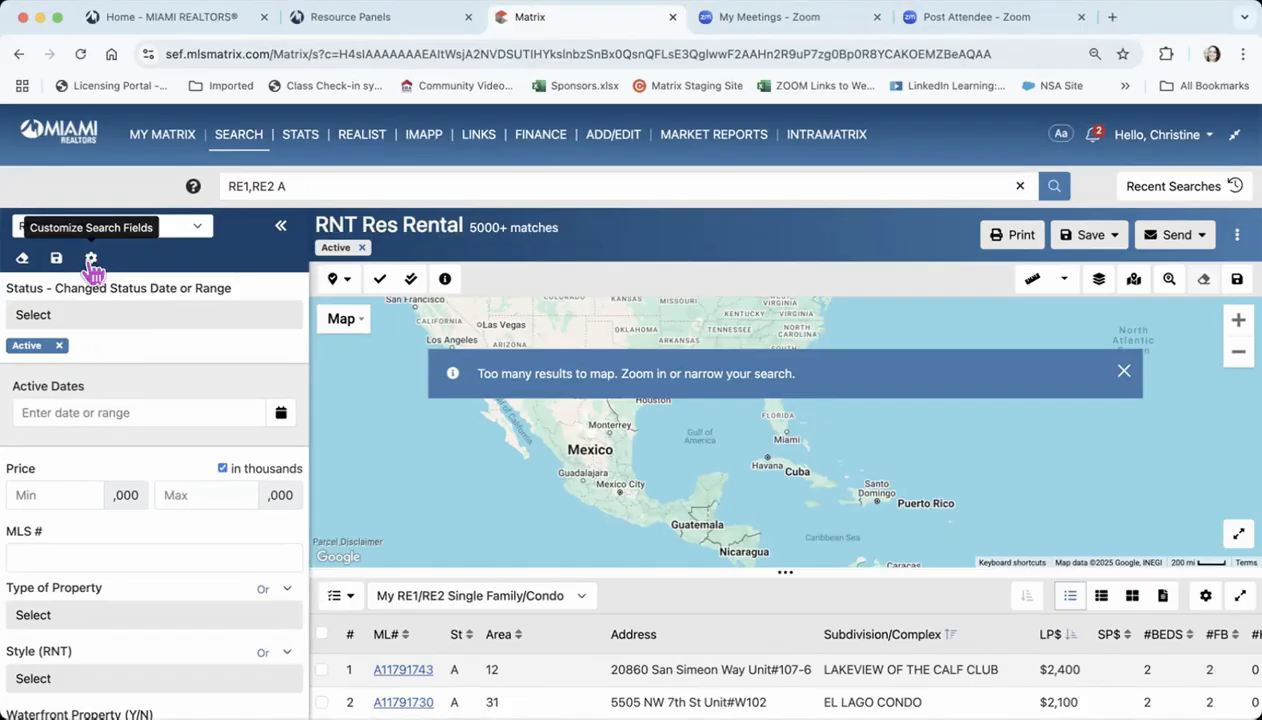
Go to the classic RE1/RE2 Single Family/Condo search and open its additional fields for adding or removing
mouse_move(245, 134)
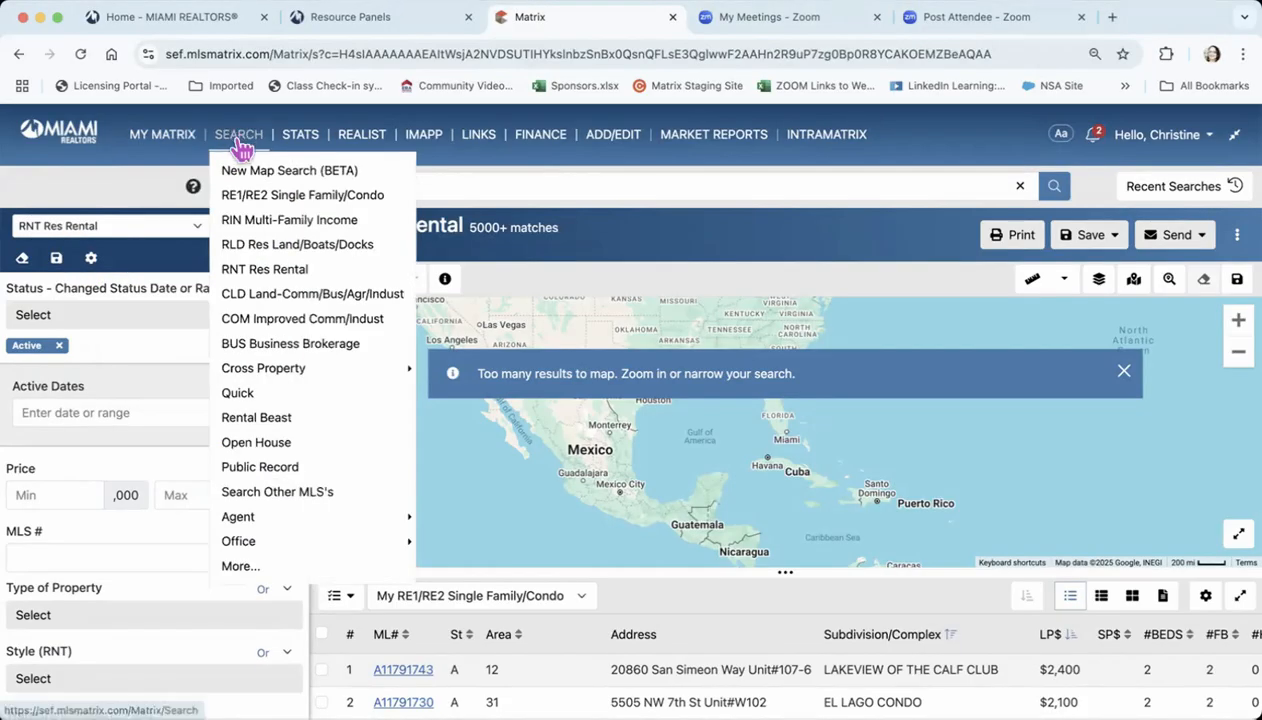
left_click(290, 197)
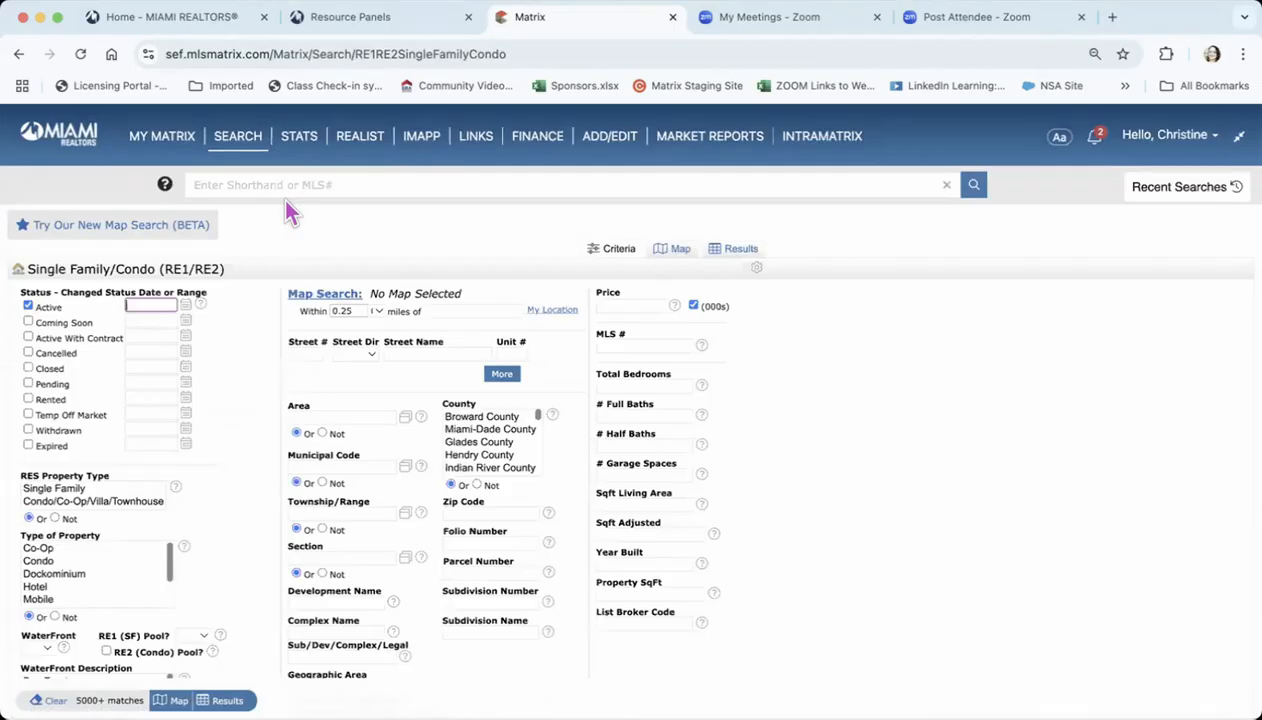
scroll(257, 357, "down", 2)
scroll(257, 368, "down", 5)
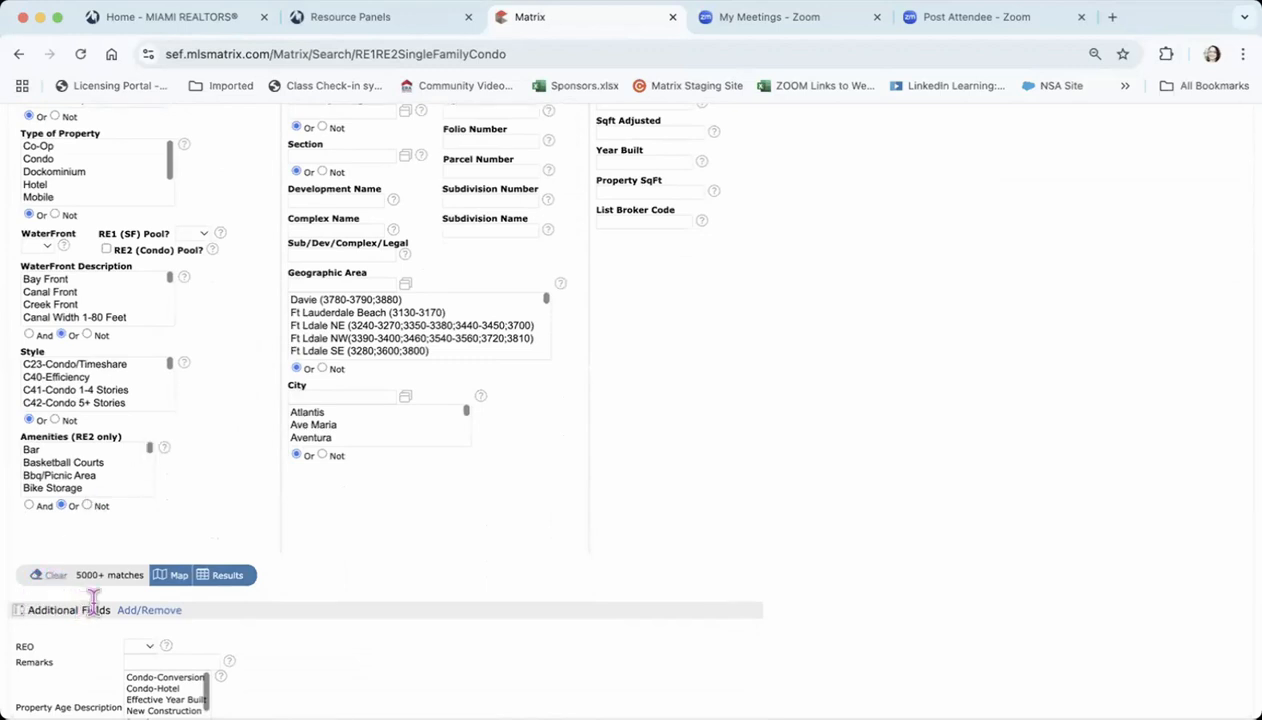
left_click(147, 611)
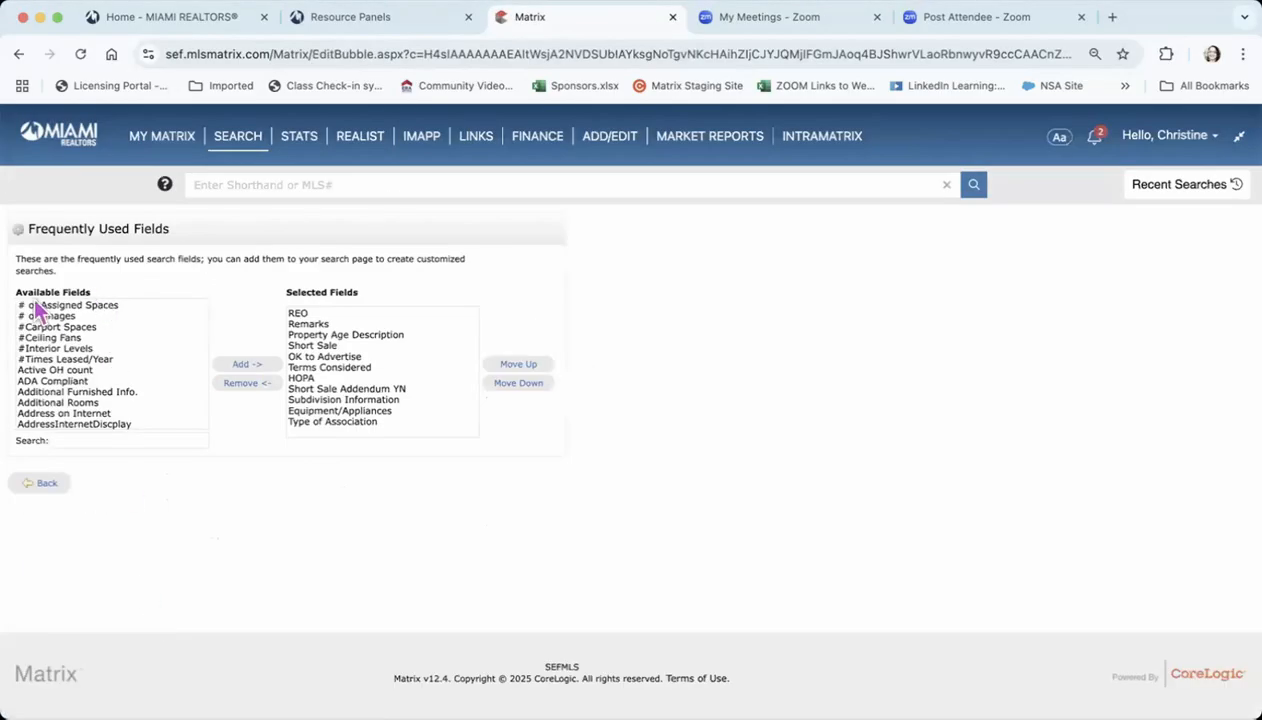
Add #Interior Levels to the selected frequently used fields and return to the search form to check it among the additional fields
left_click(60, 338)
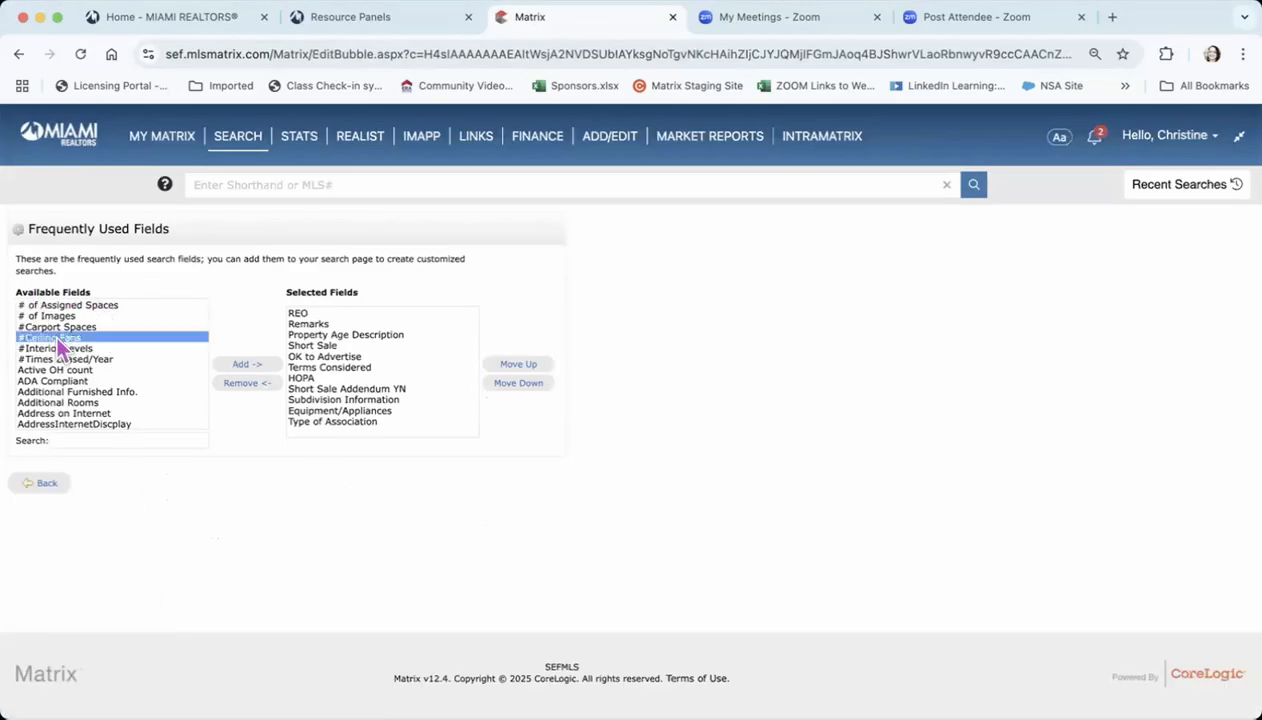
left_click(60, 348)
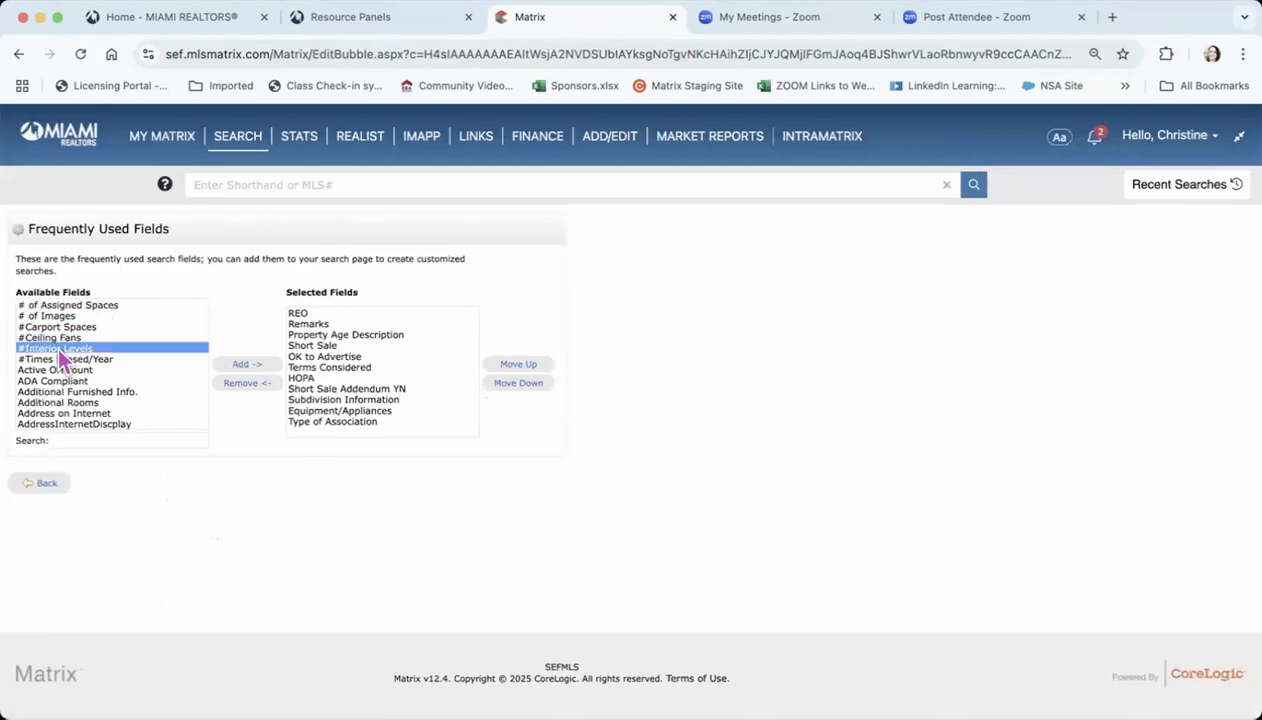
left_click(248, 365)
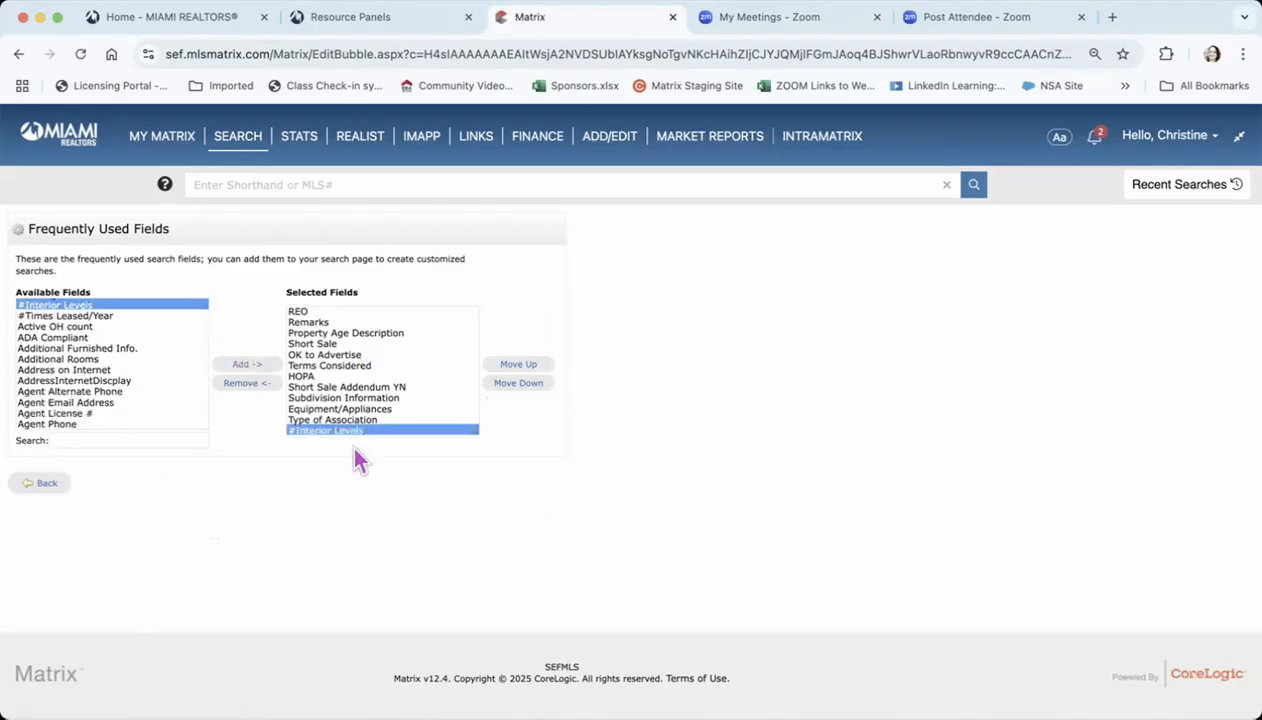
left_click(44, 489)
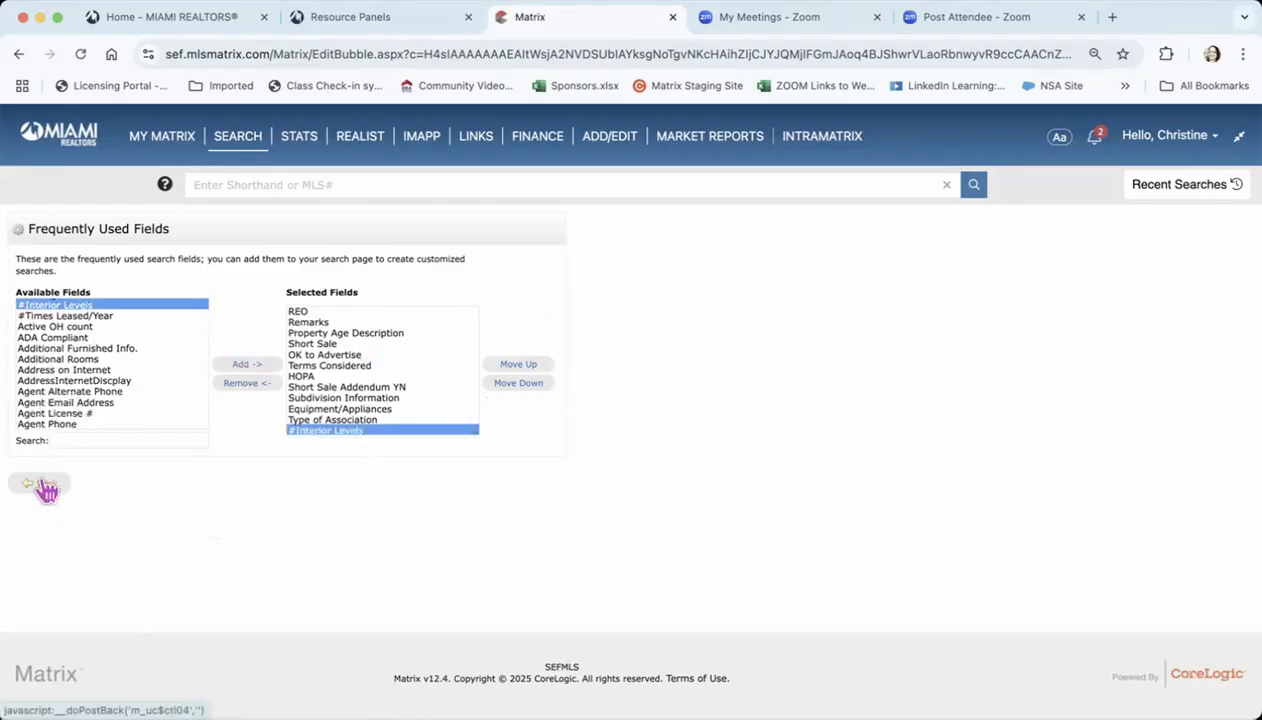
scroll(252, 519, "down", 10)
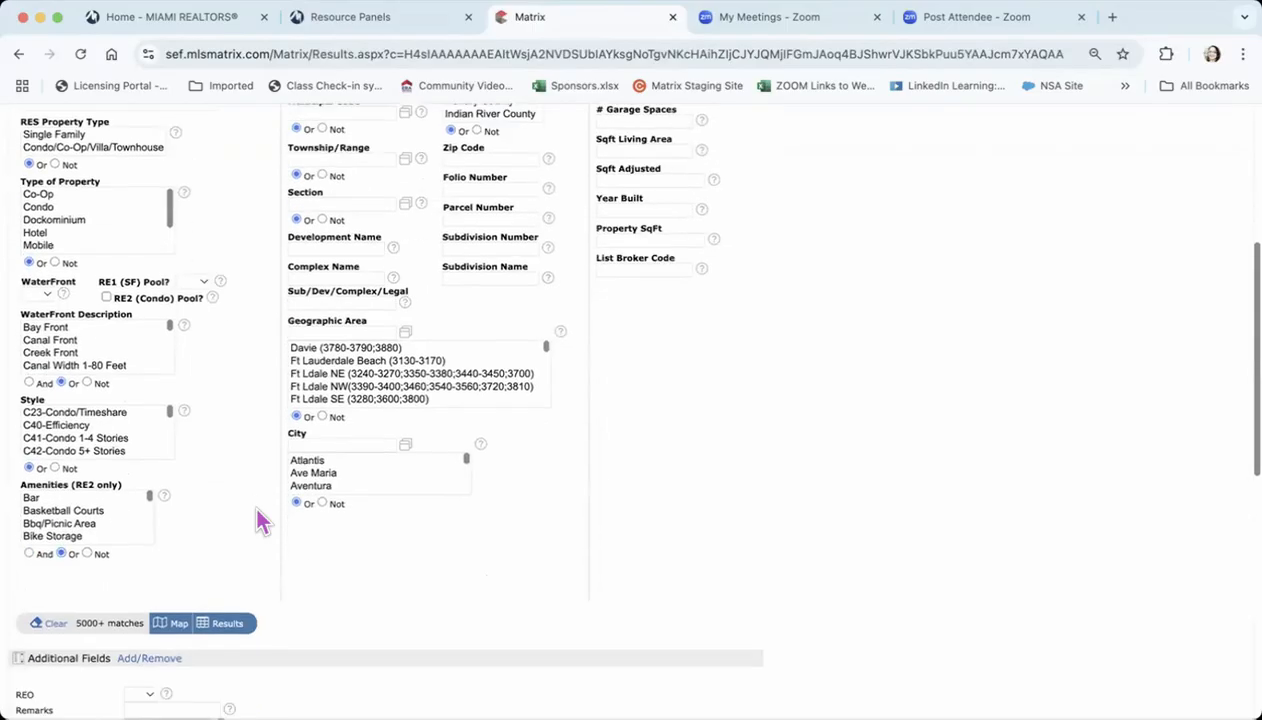
scroll(254, 505, "down", 5)
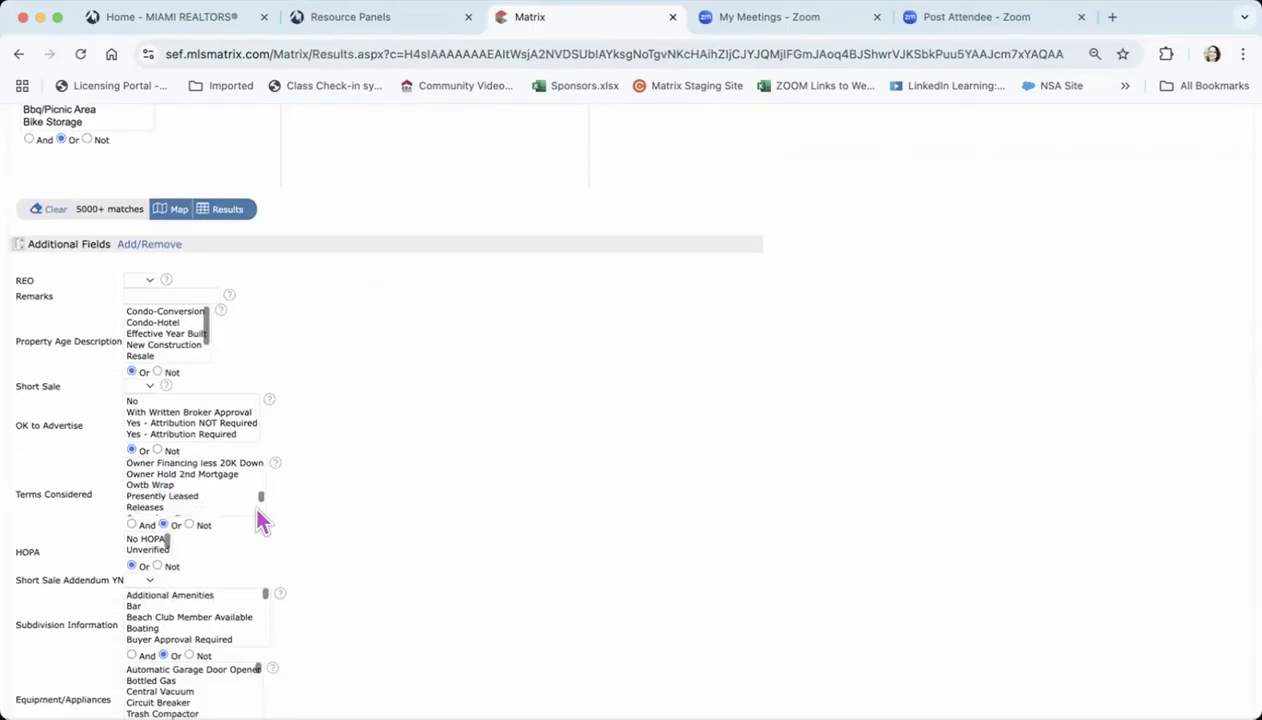
scroll(346, 539, "down", 3)
scroll(350, 560, "down", 3)
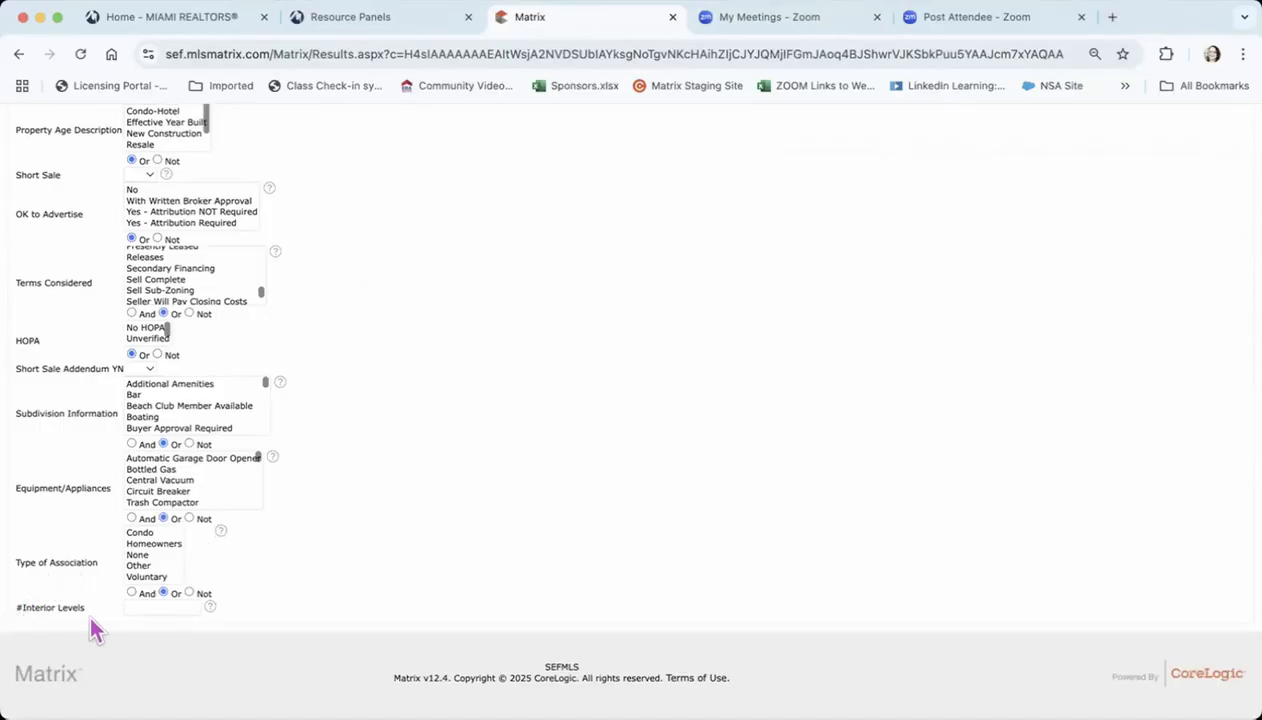
Go to the new map search (BETA) and open the search field customization for RNT Res Rental
scroll(330, 522, "up", 10)
scroll(333, 523, "up", 12)
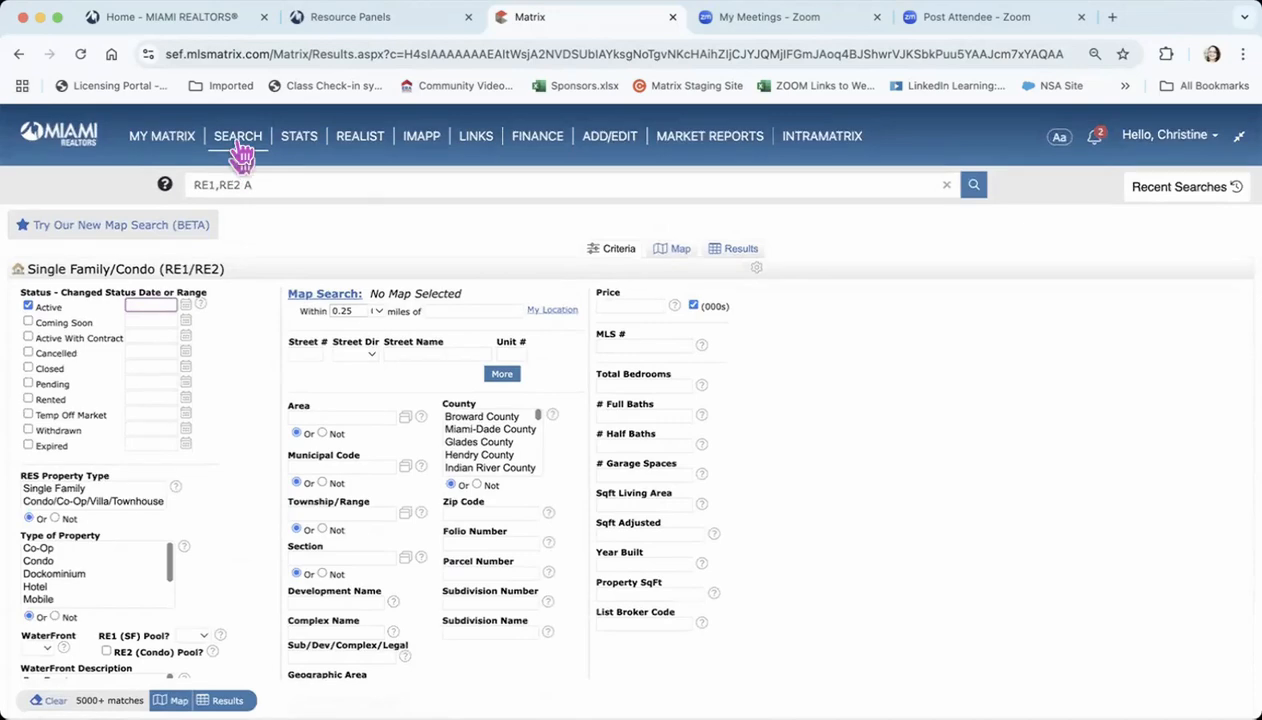
mouse_move(244, 148)
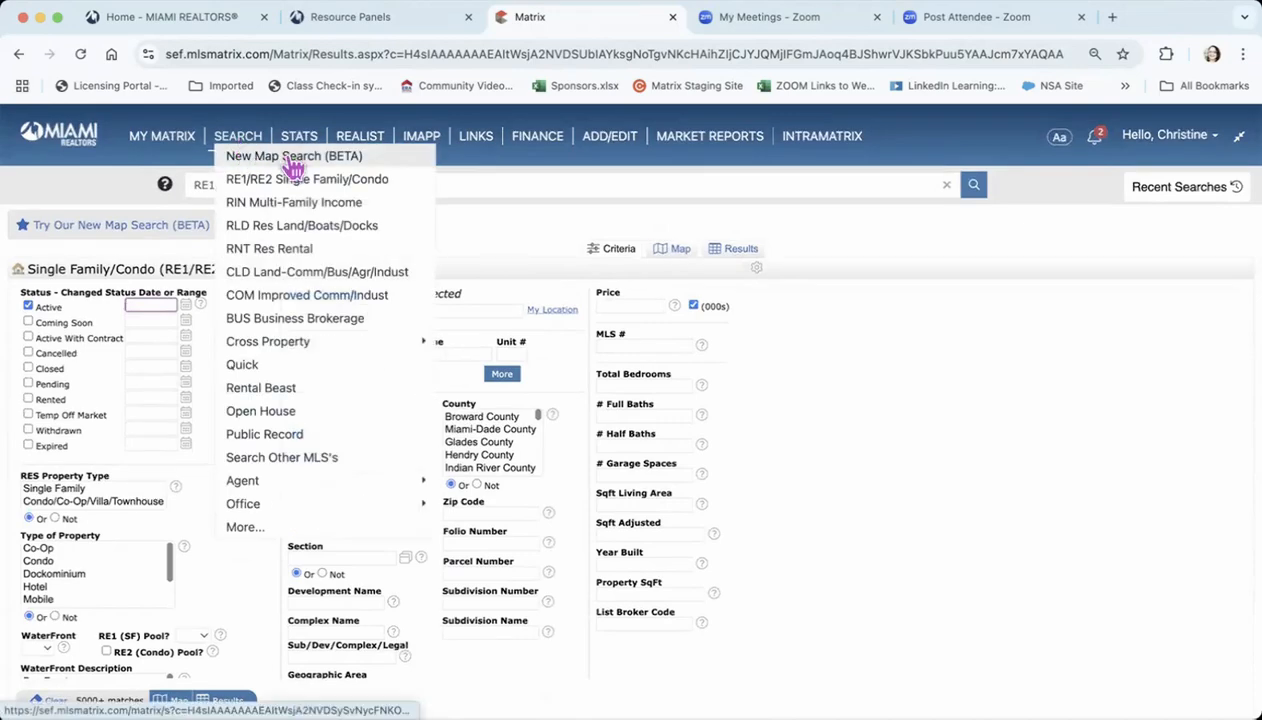
left_click(291, 162)
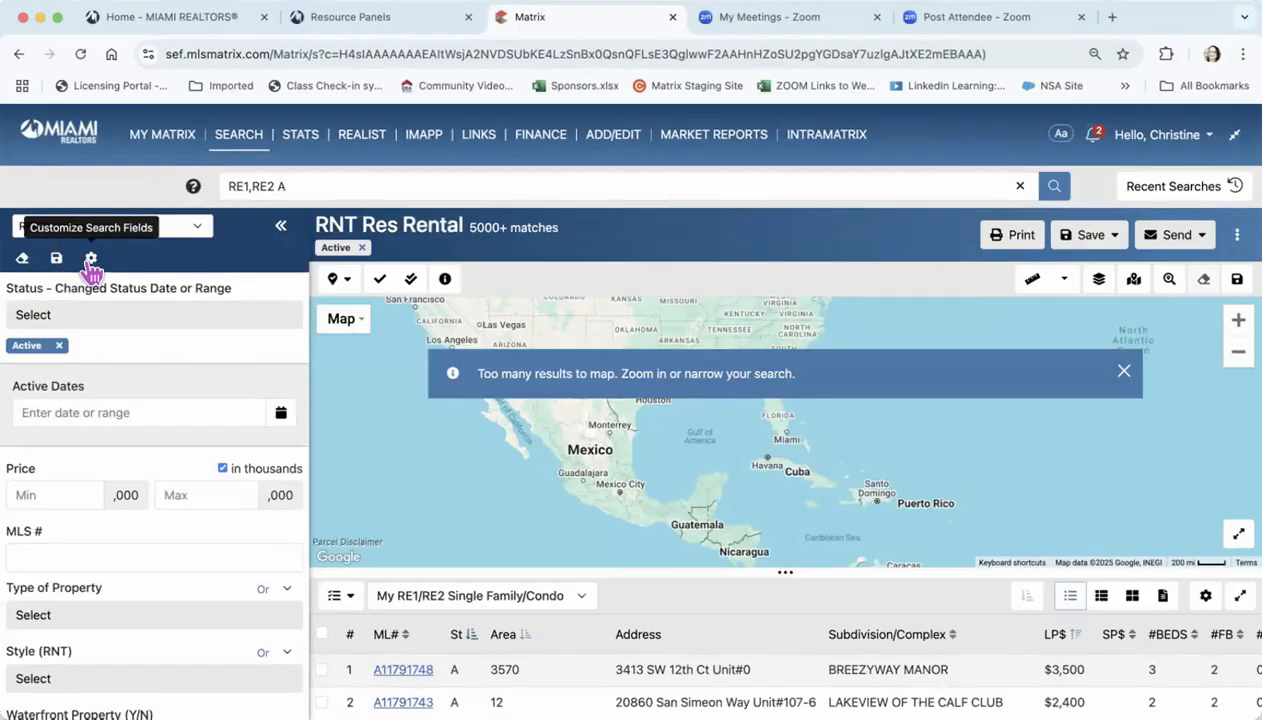
left_click(91, 262)
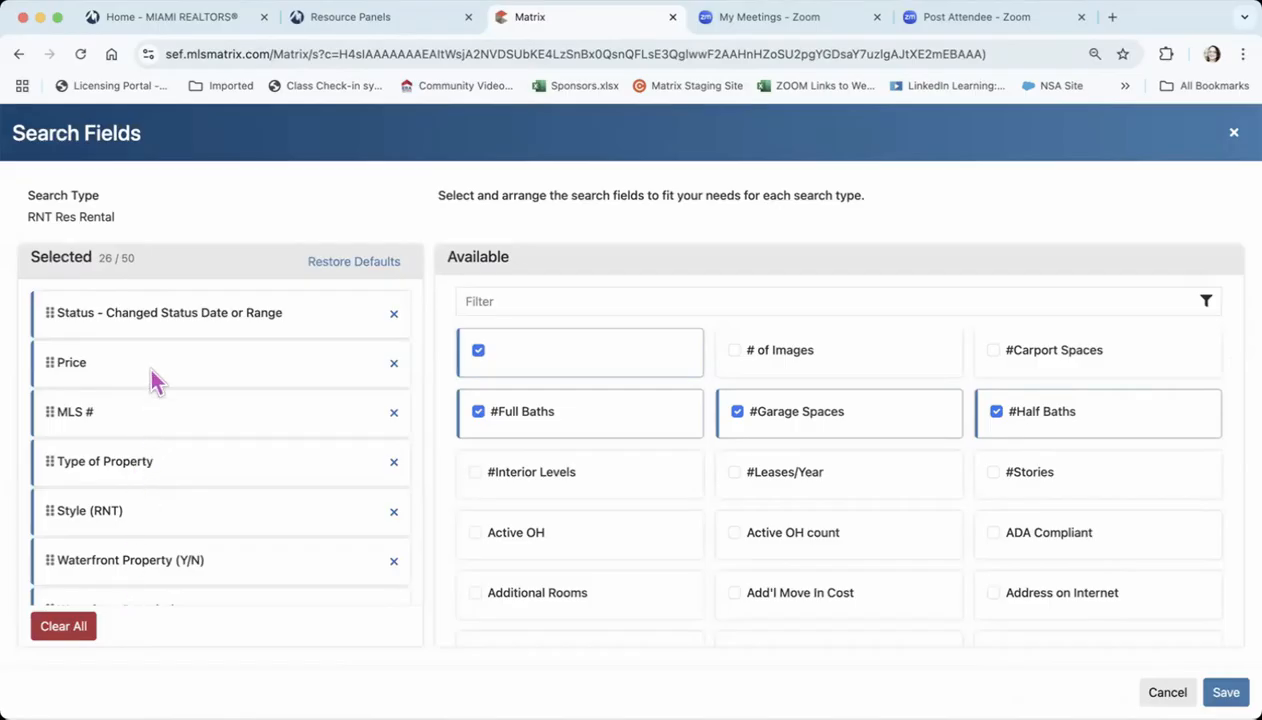
Review the selected RNT Res Rental search fields, filter the available ones by "fee", add Application Fee and Pet Fee, and save
scroll(152, 372, "down", 3)
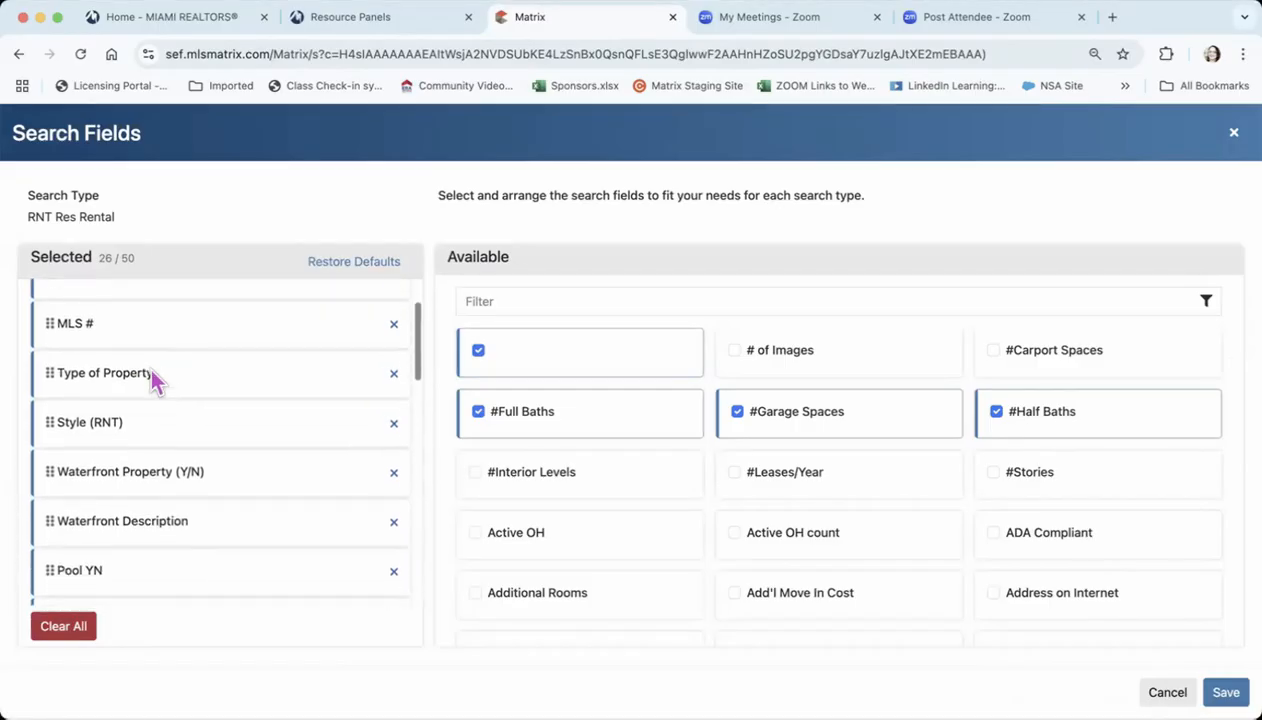
scroll(152, 372, "down", 6)
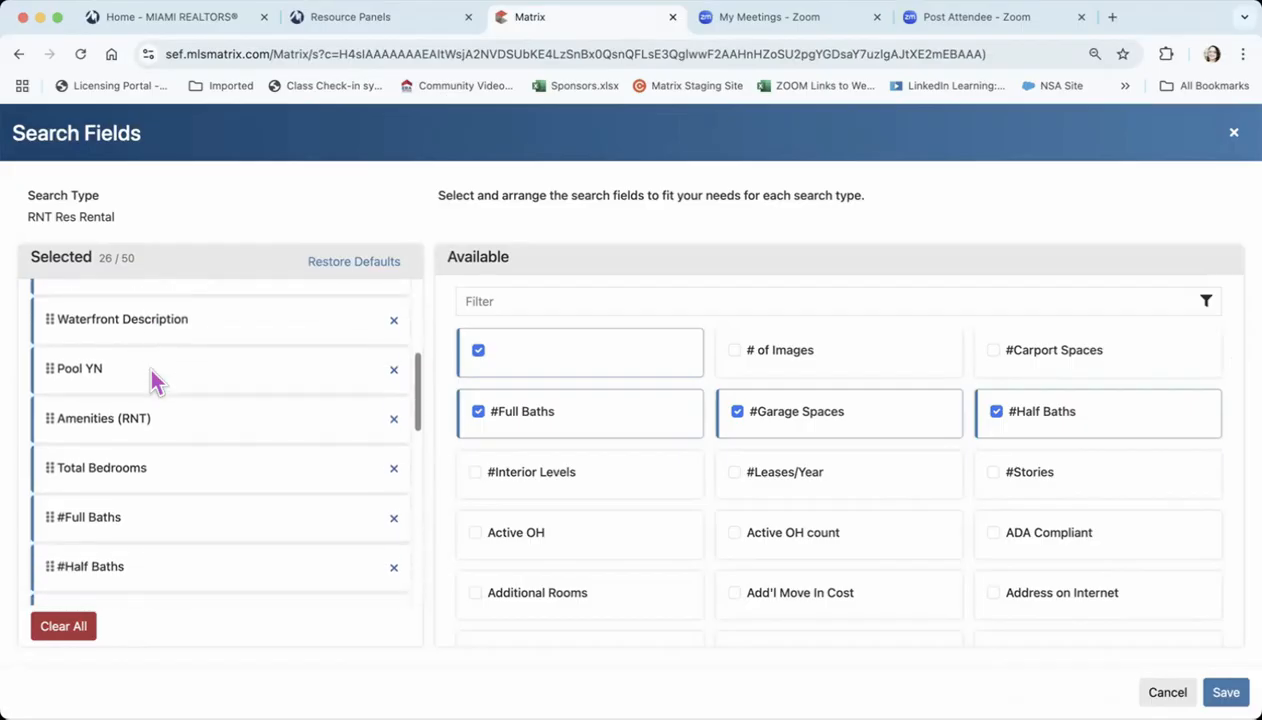
scroll(152, 372, "down", 10)
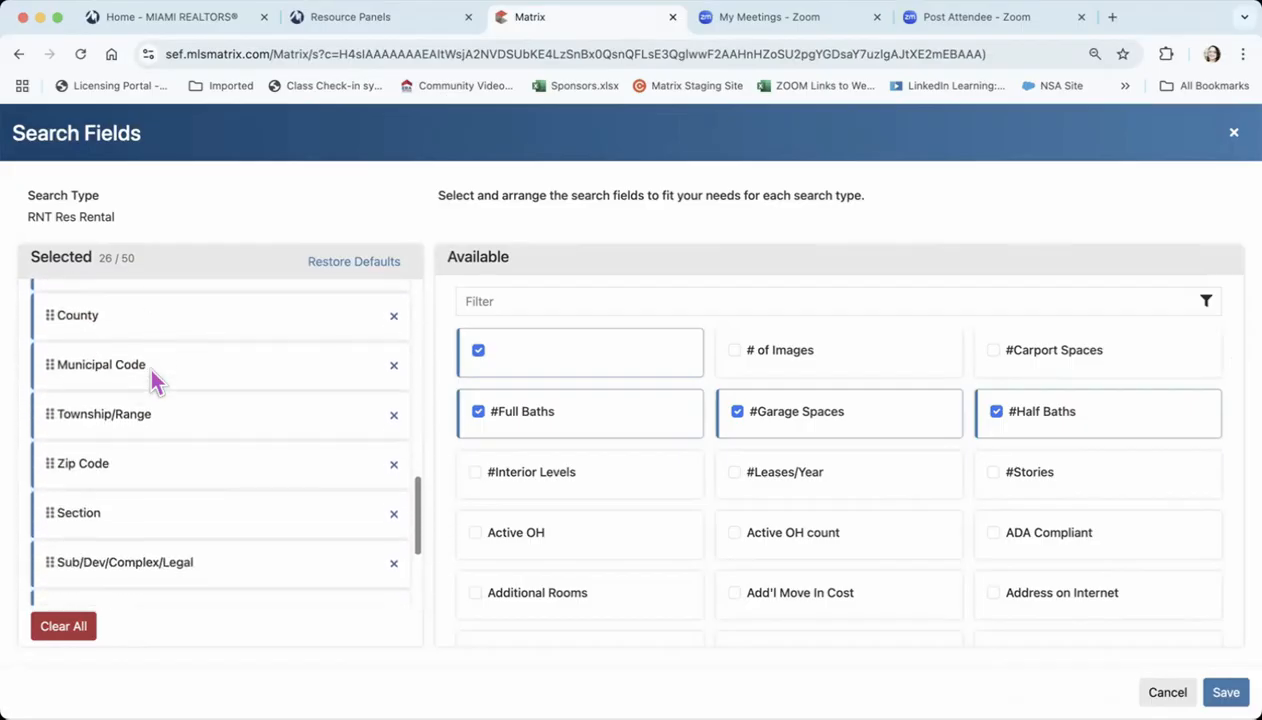
scroll(152, 373, "down", 2)
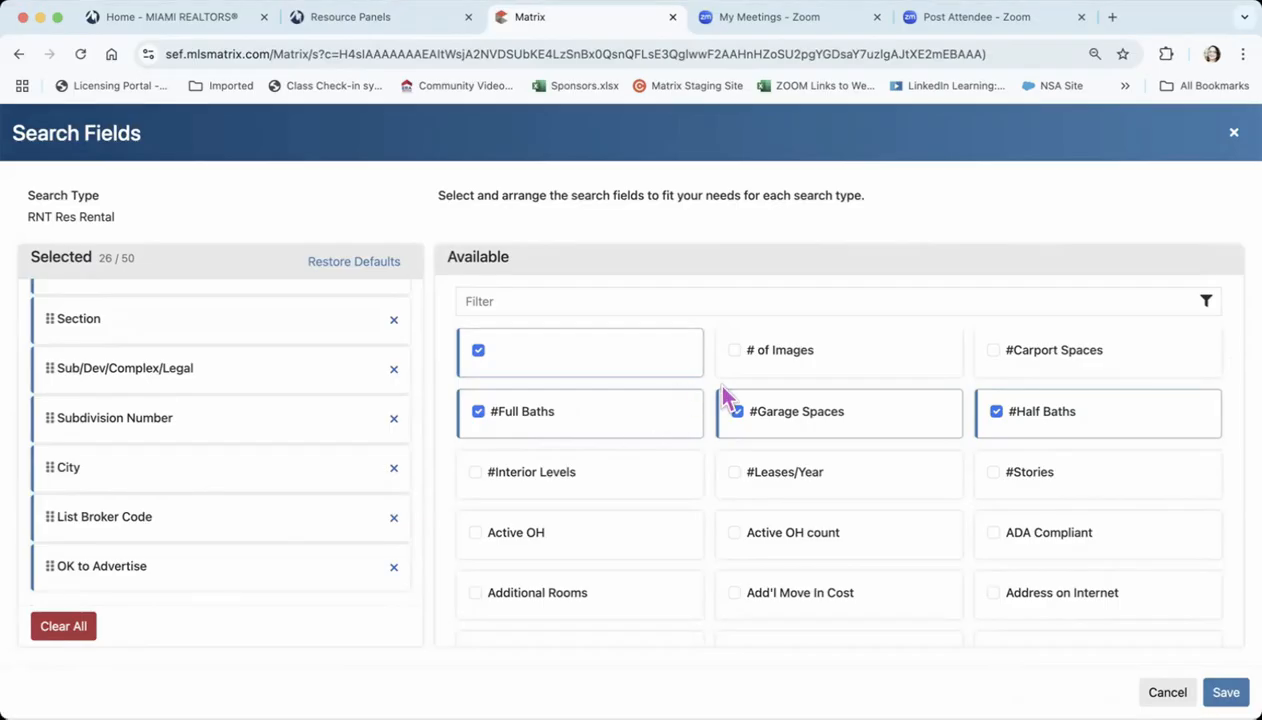
left_click(575, 300)
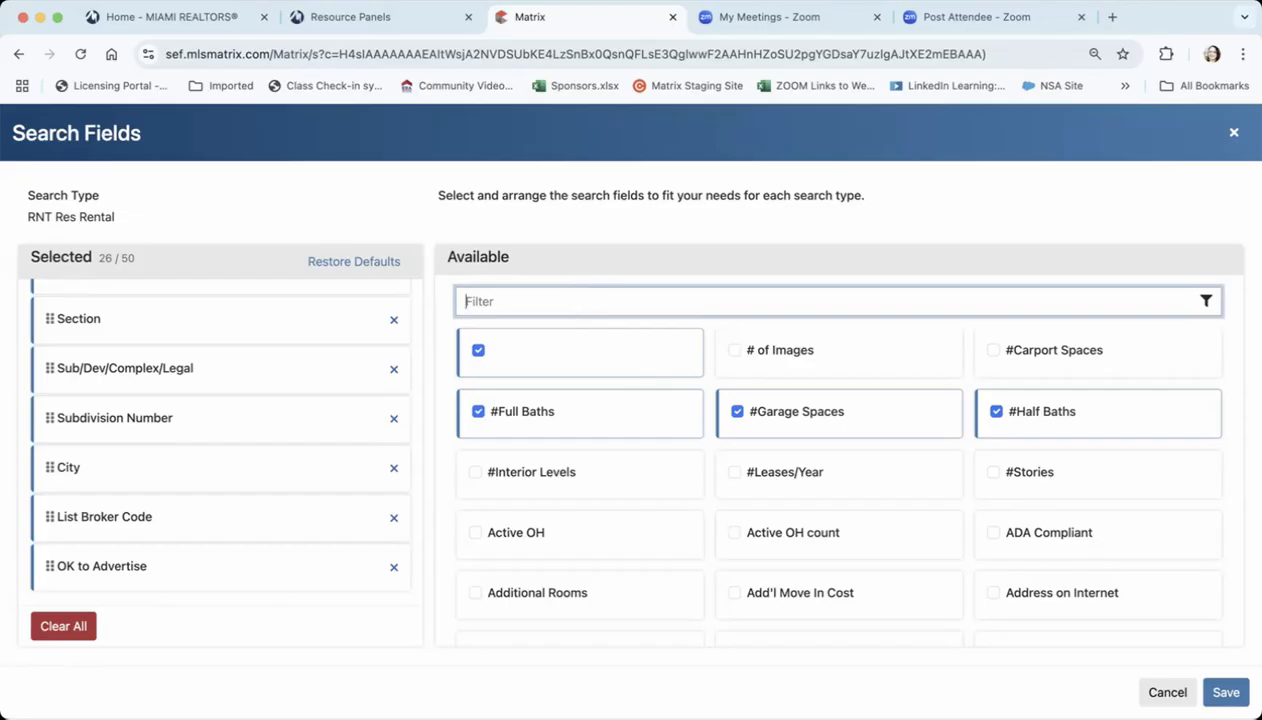
type("fee")
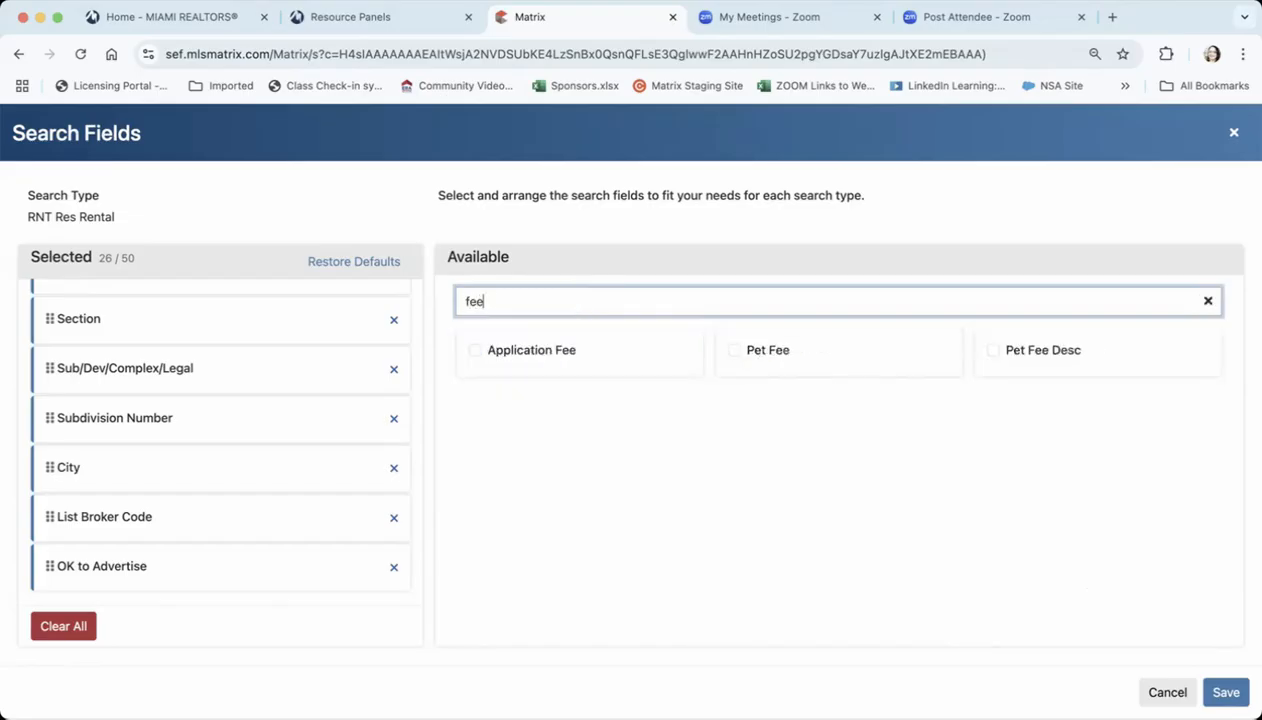
left_click(480, 366)
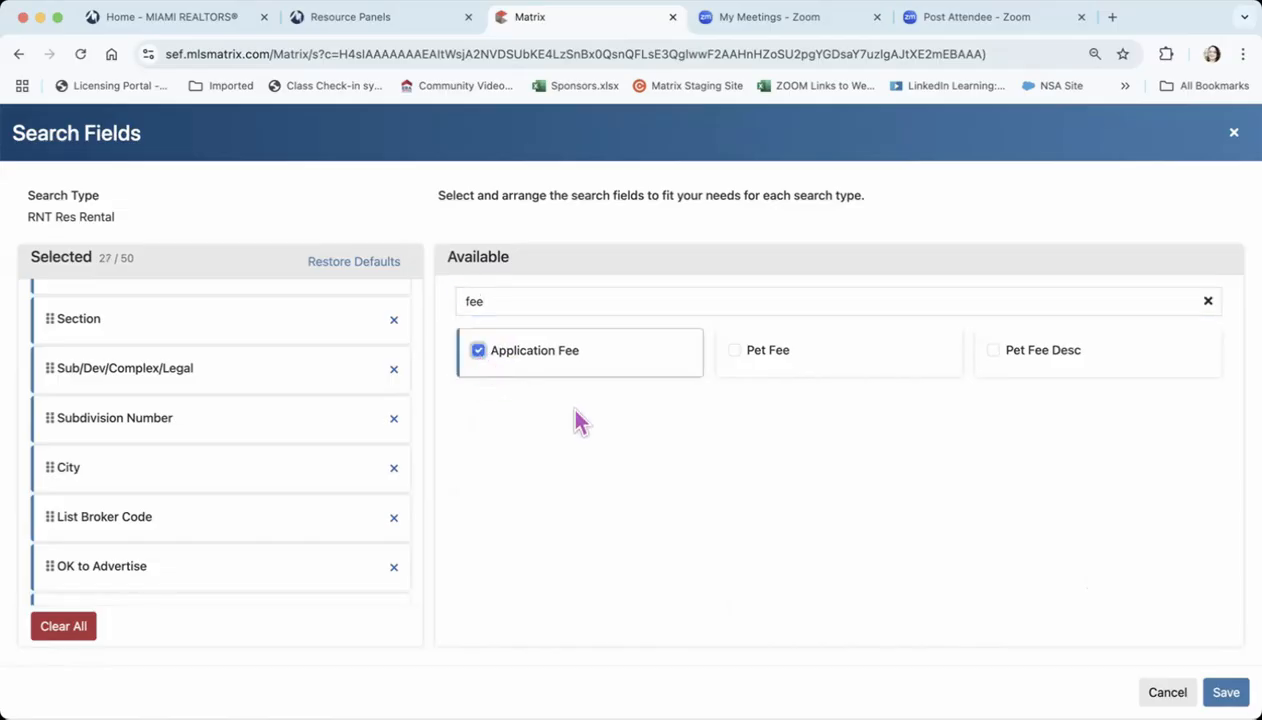
left_click(734, 352)
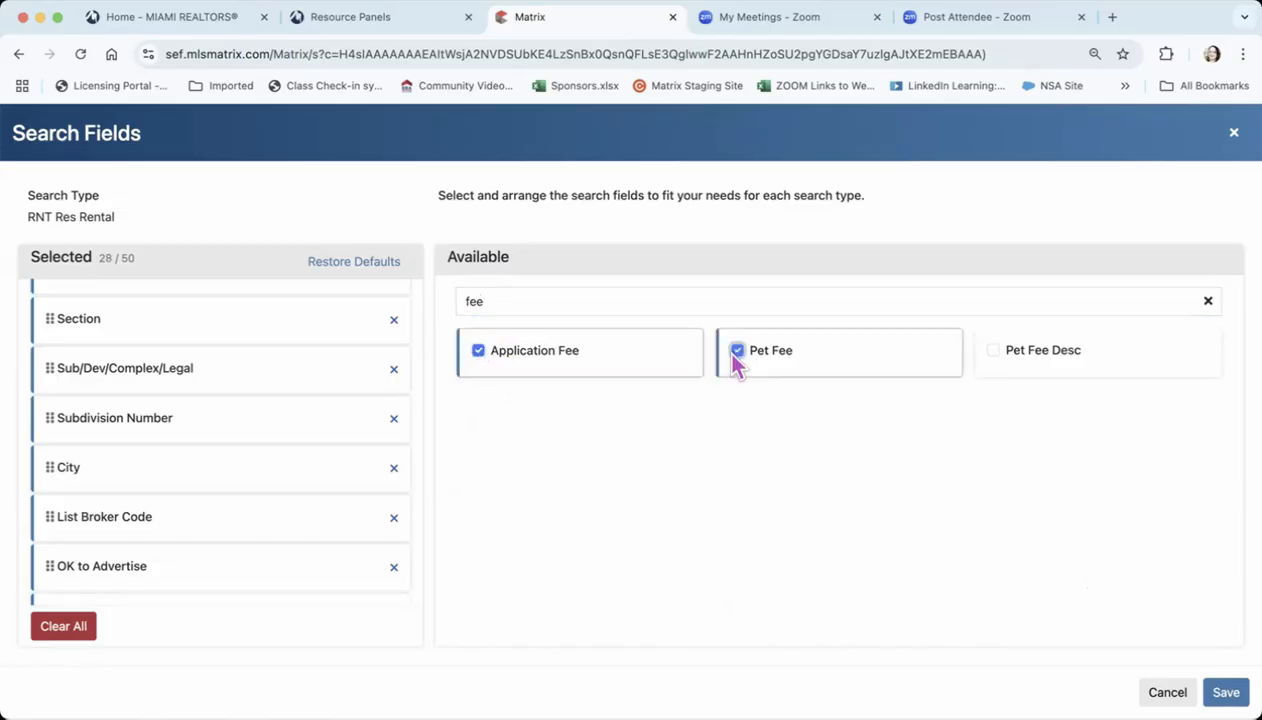
left_click(1226, 693)
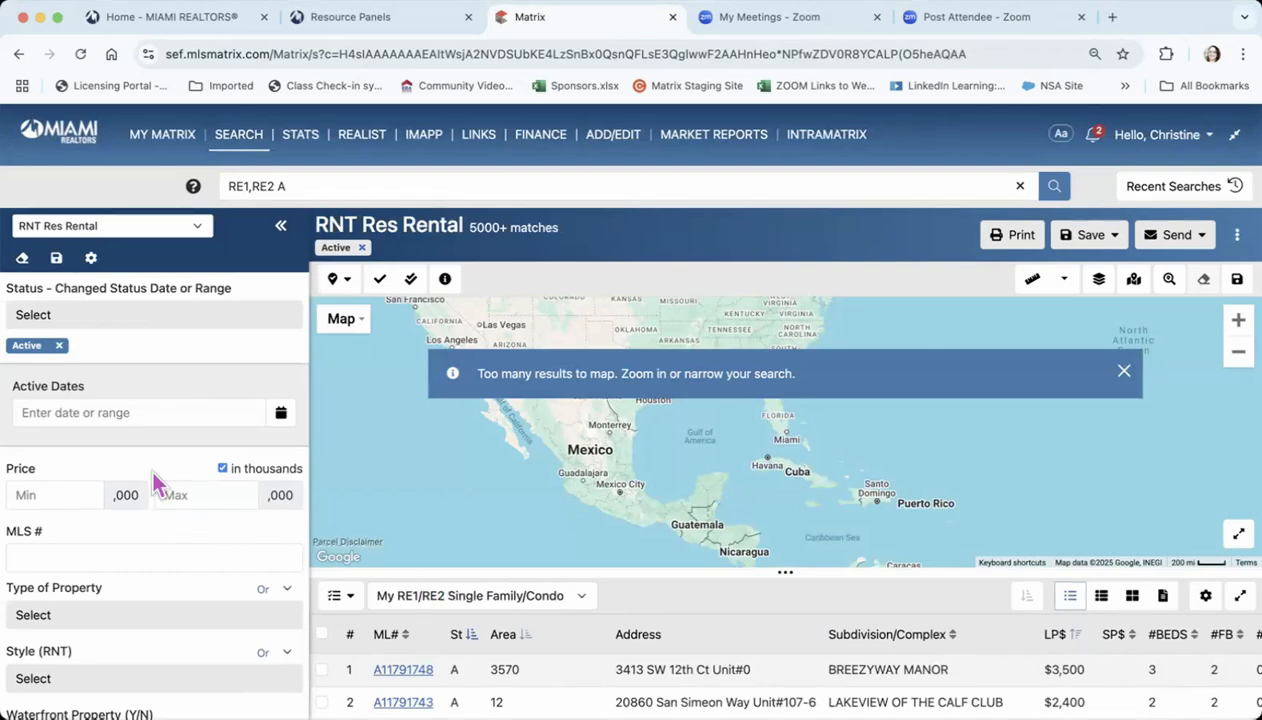
Reopen the search field customization, browse the alphabetical list of available fields, and close it without changes
left_click(89, 260)
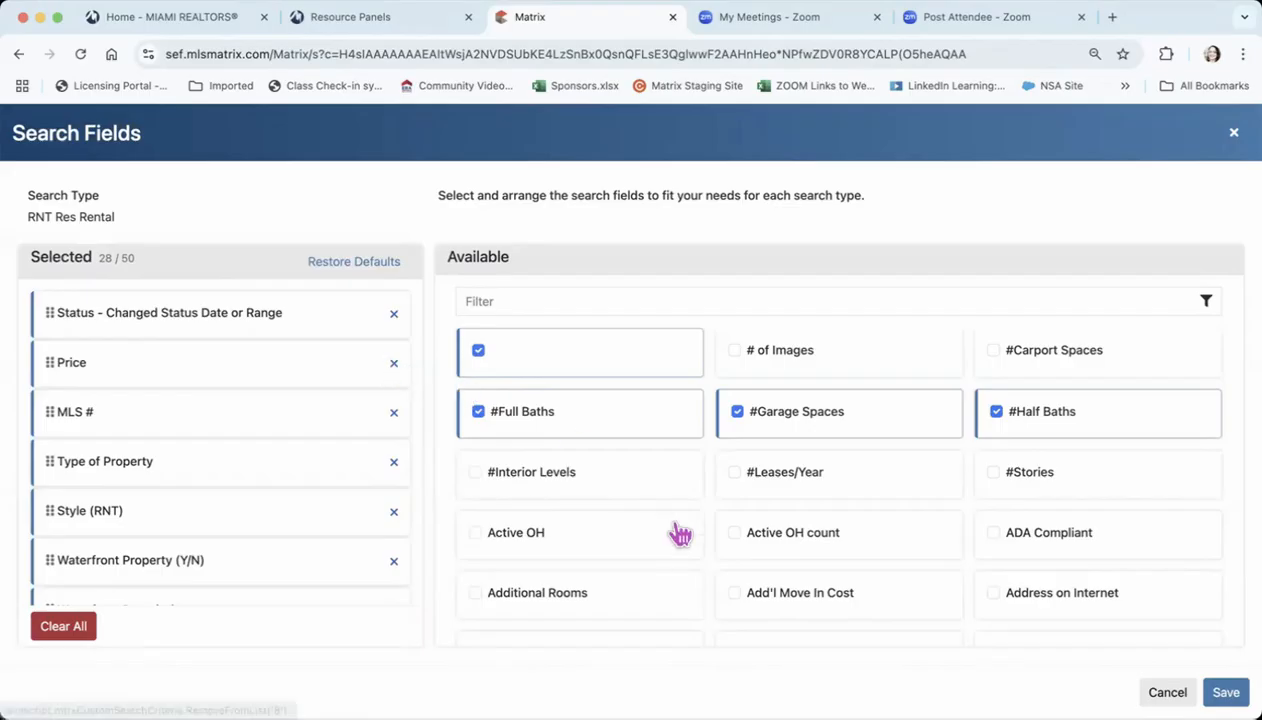
scroll(678, 533, "down", 5)
scroll(680, 535, "down", 10)
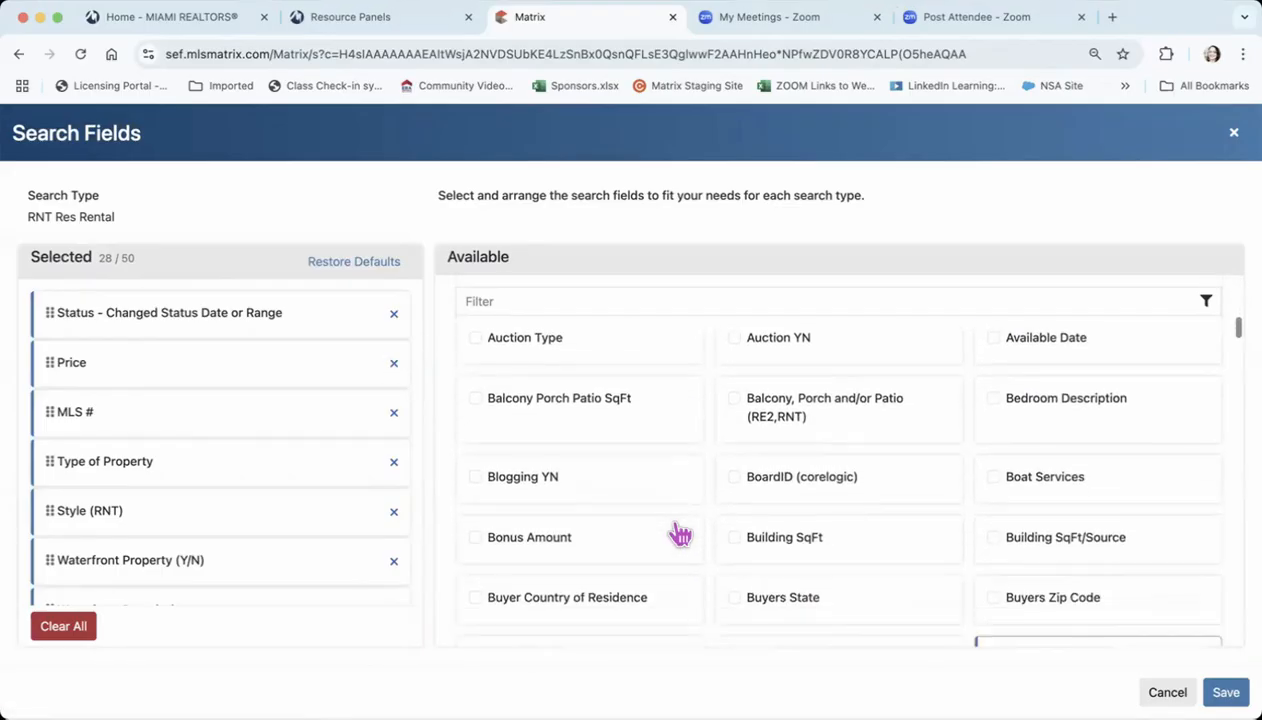
scroll(680, 535, "down", 10)
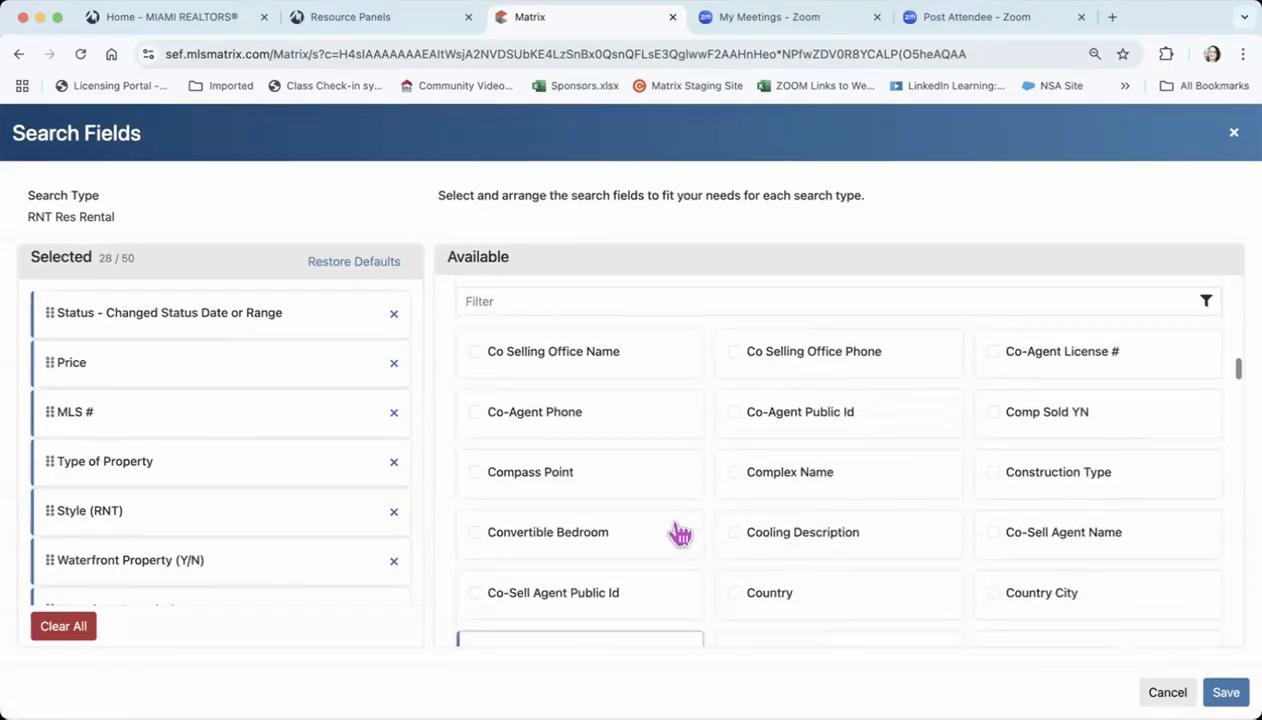
scroll(680, 535, "down", 5)
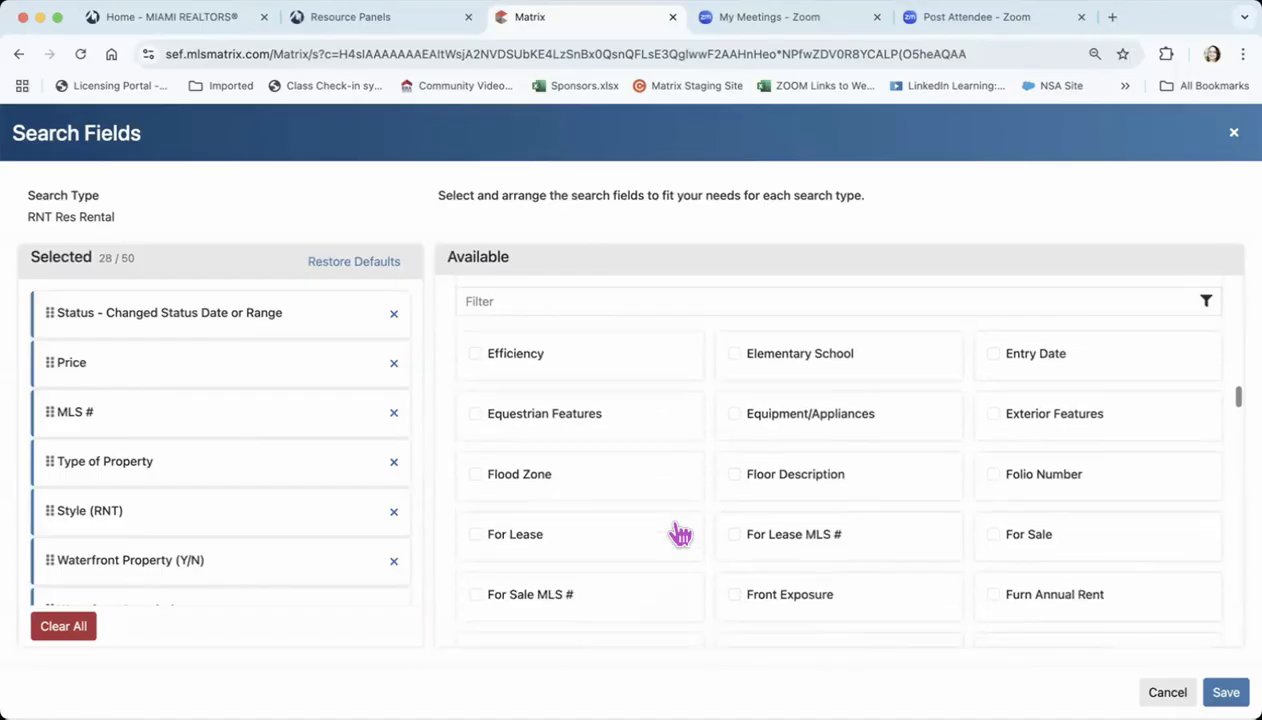
scroll(680, 535, "down", 3)
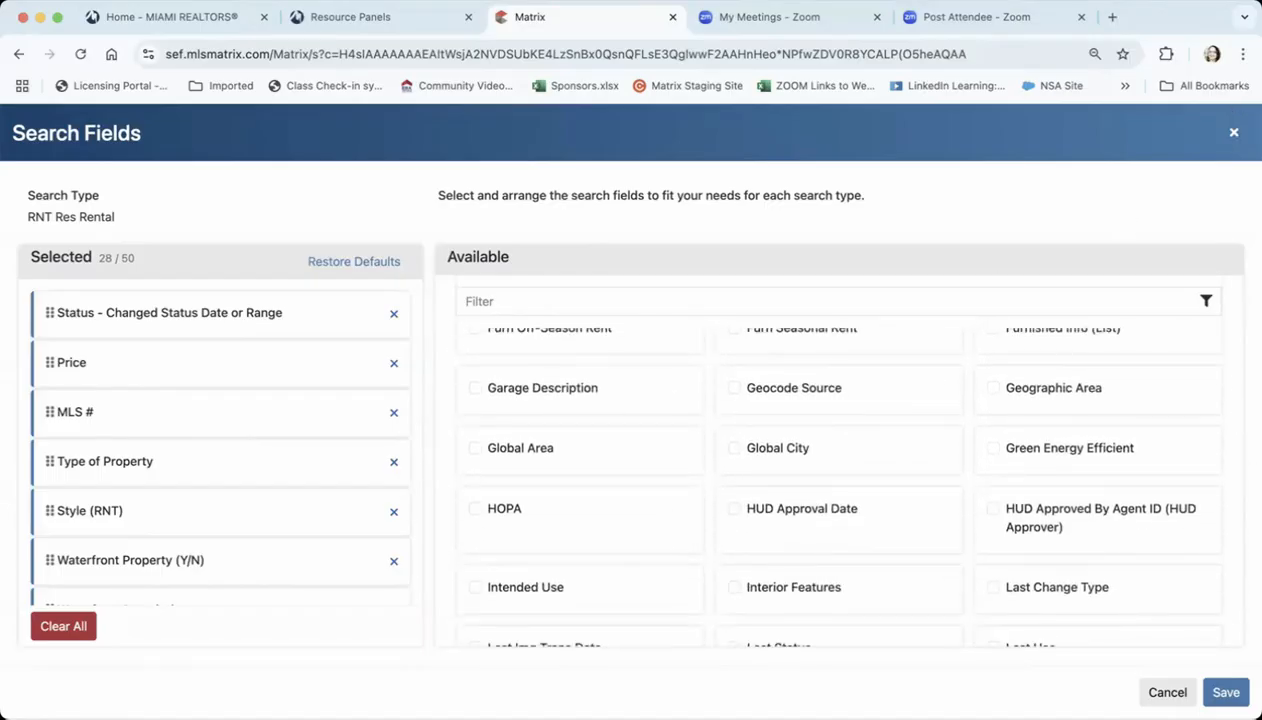
left_click(1234, 132)
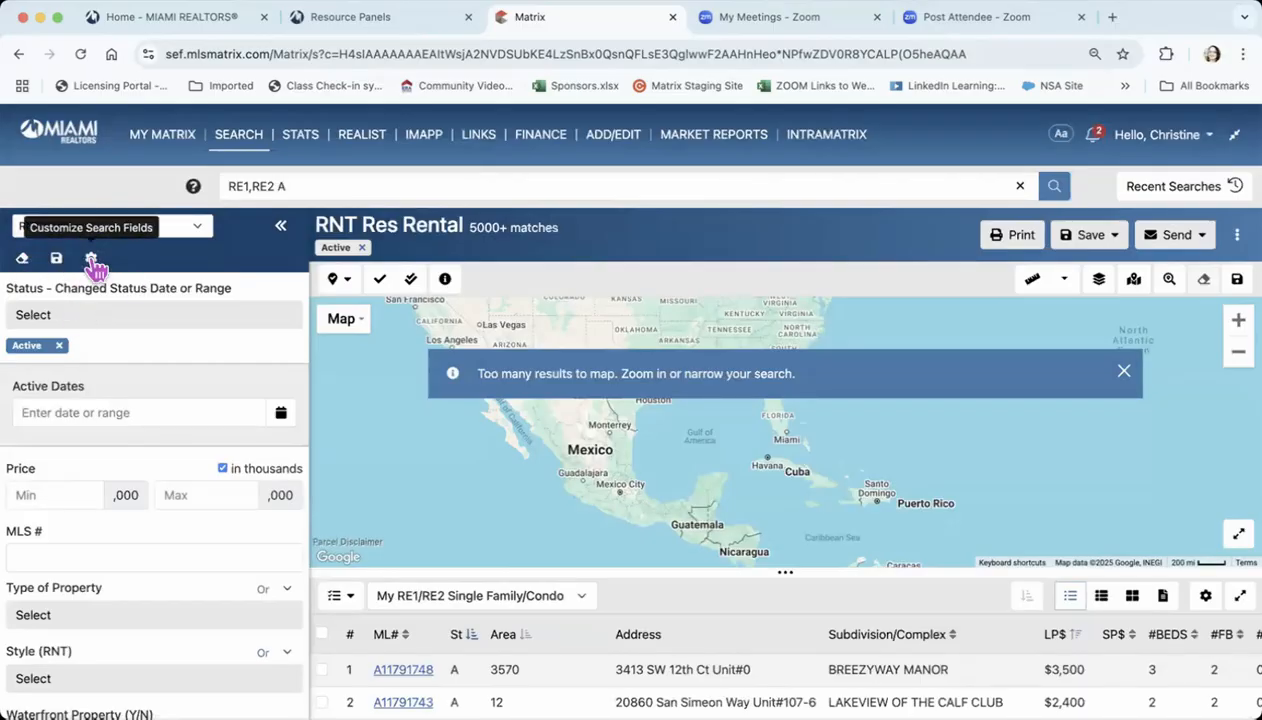
Examine the status choices and the Active Dates range and calendar options, closing both without changes
left_click(255, 315)
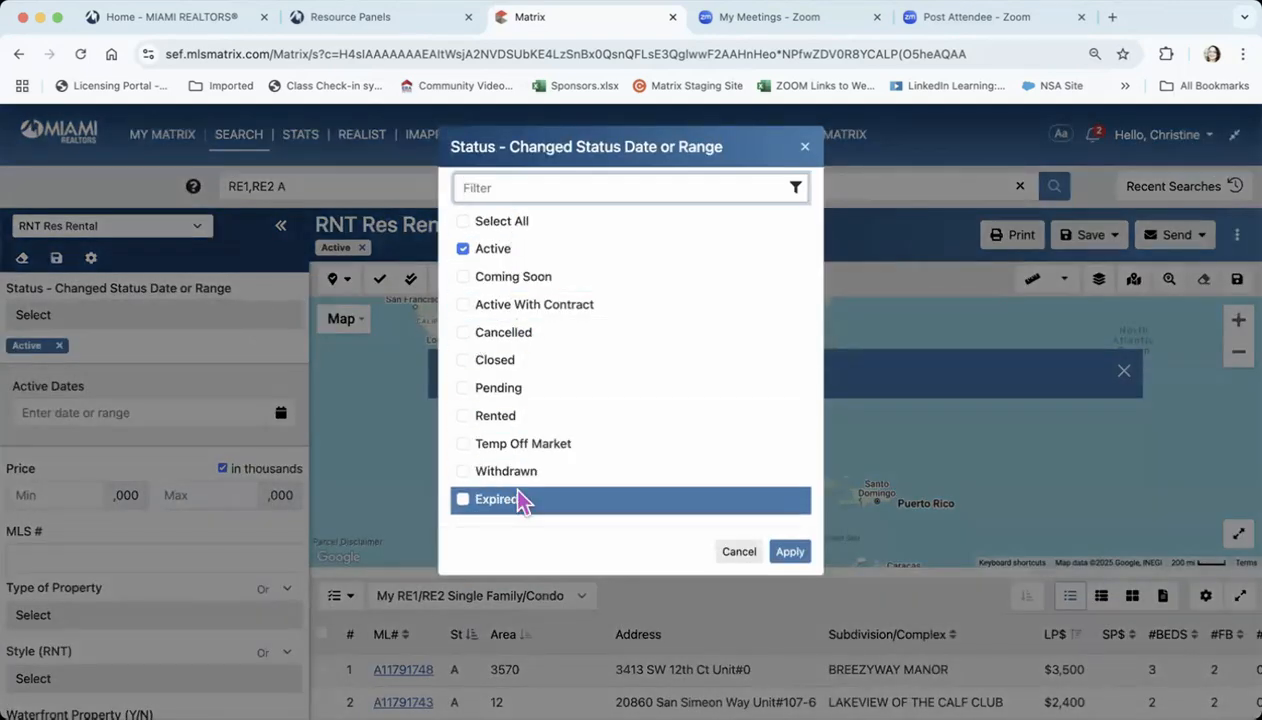
left_click(806, 147)
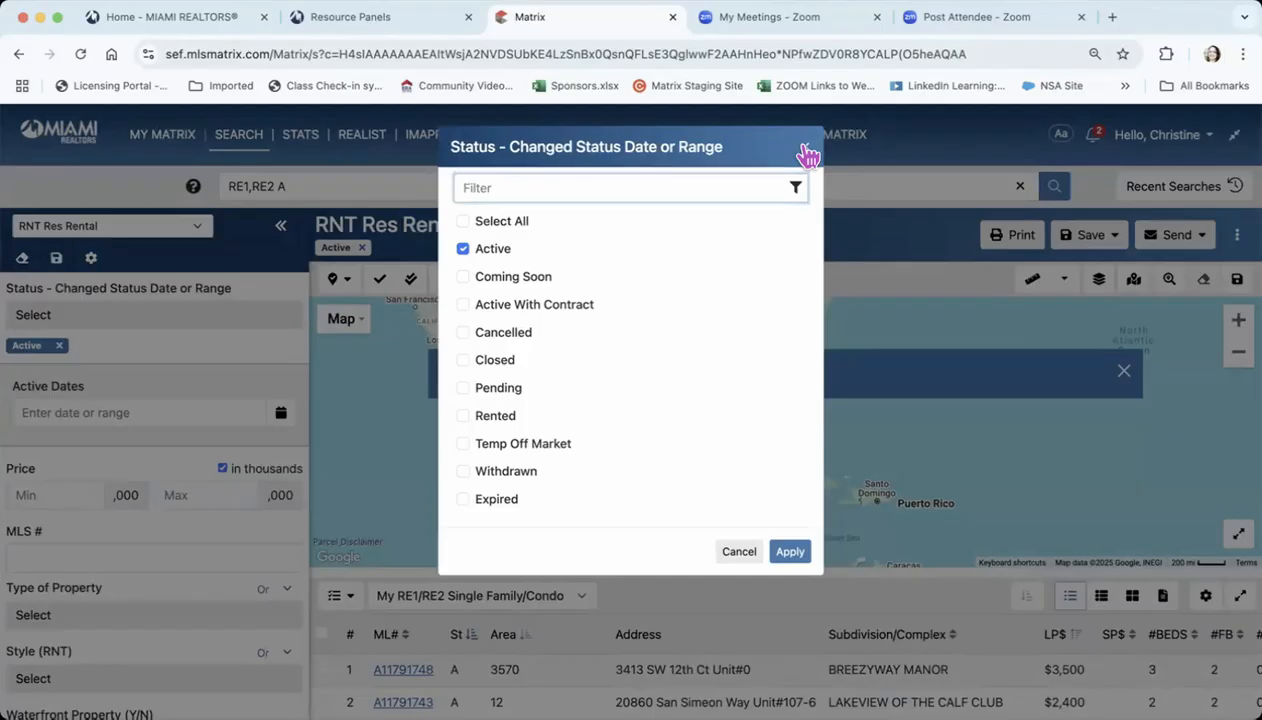
scroll(189, 343, "down", 1)
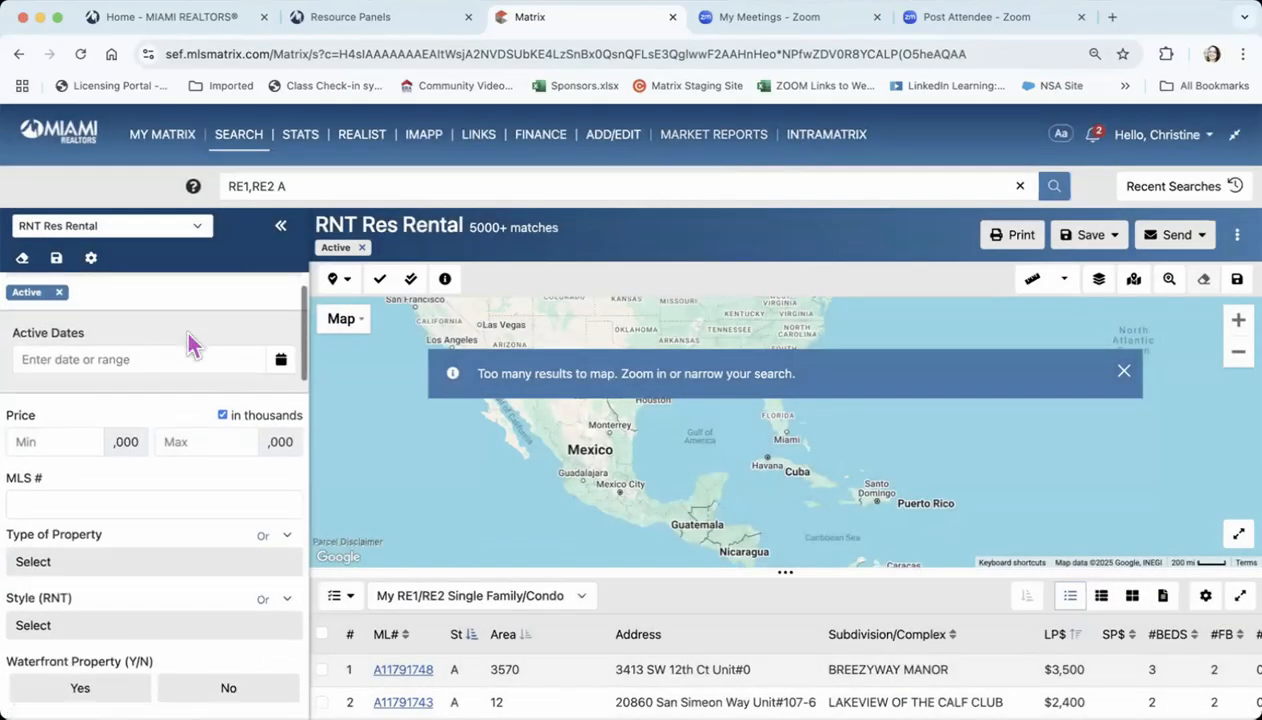
left_click(281, 362)
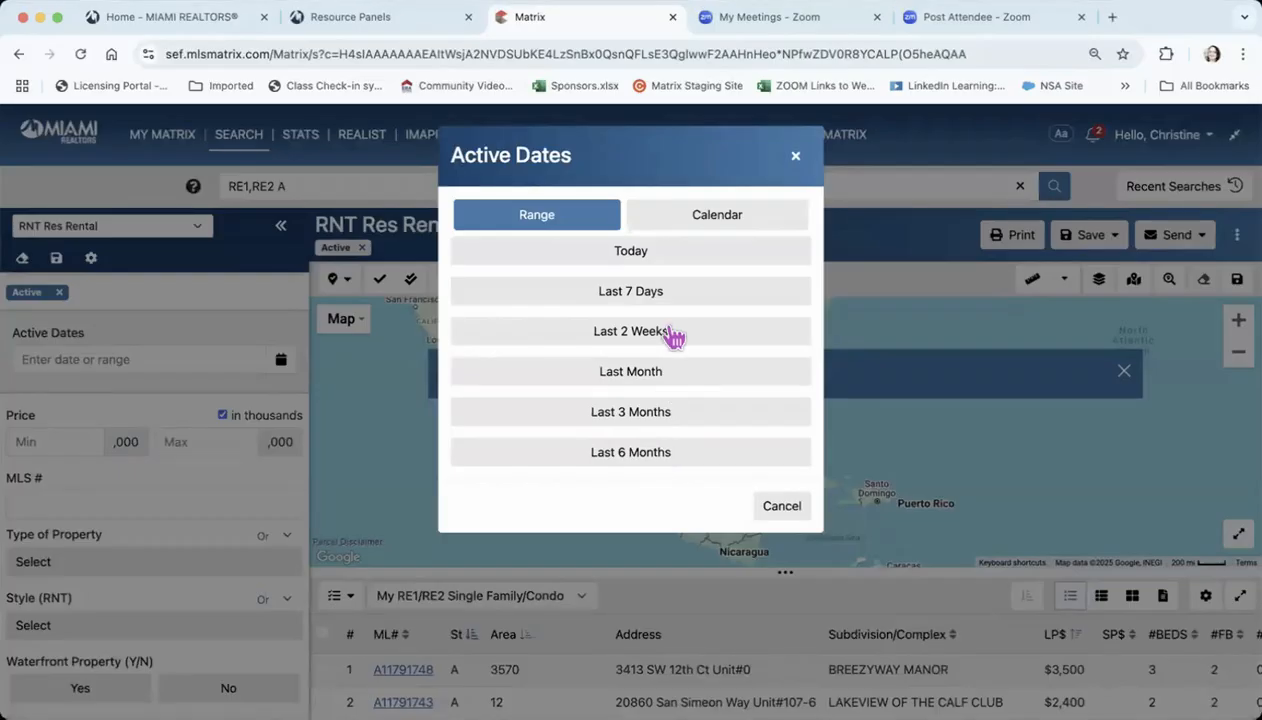
left_click(722, 224)
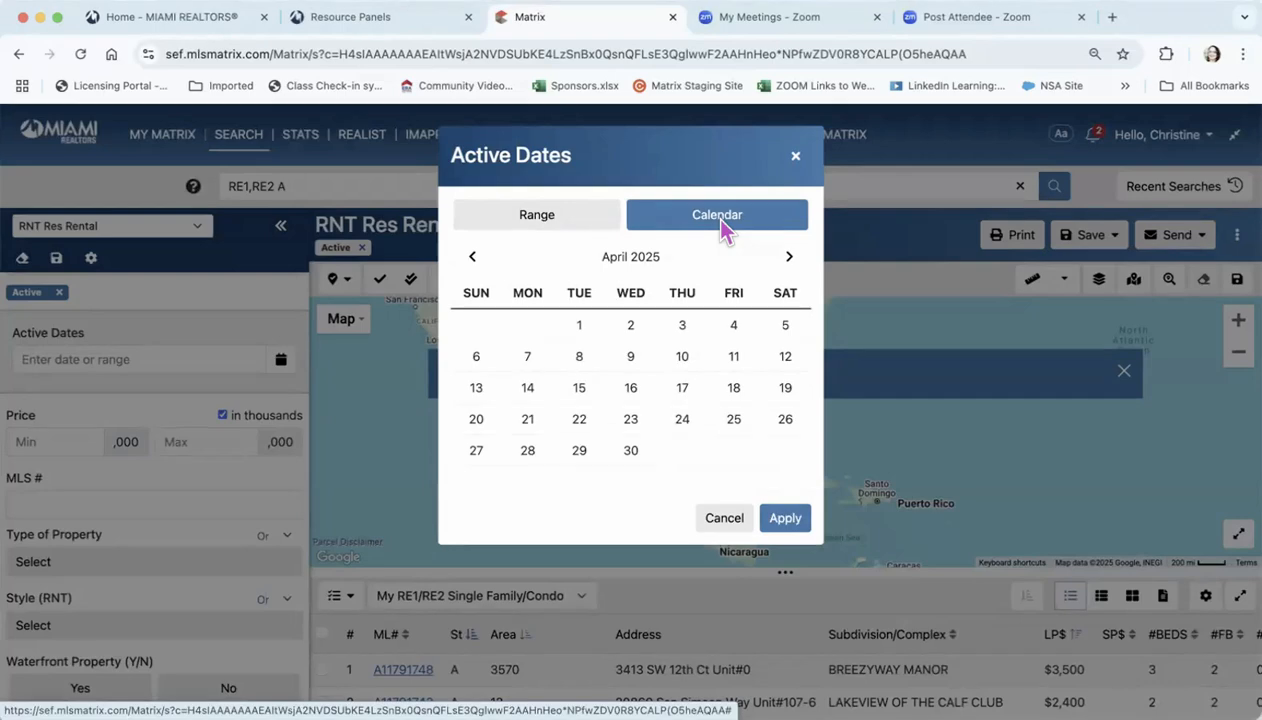
left_click(799, 162)
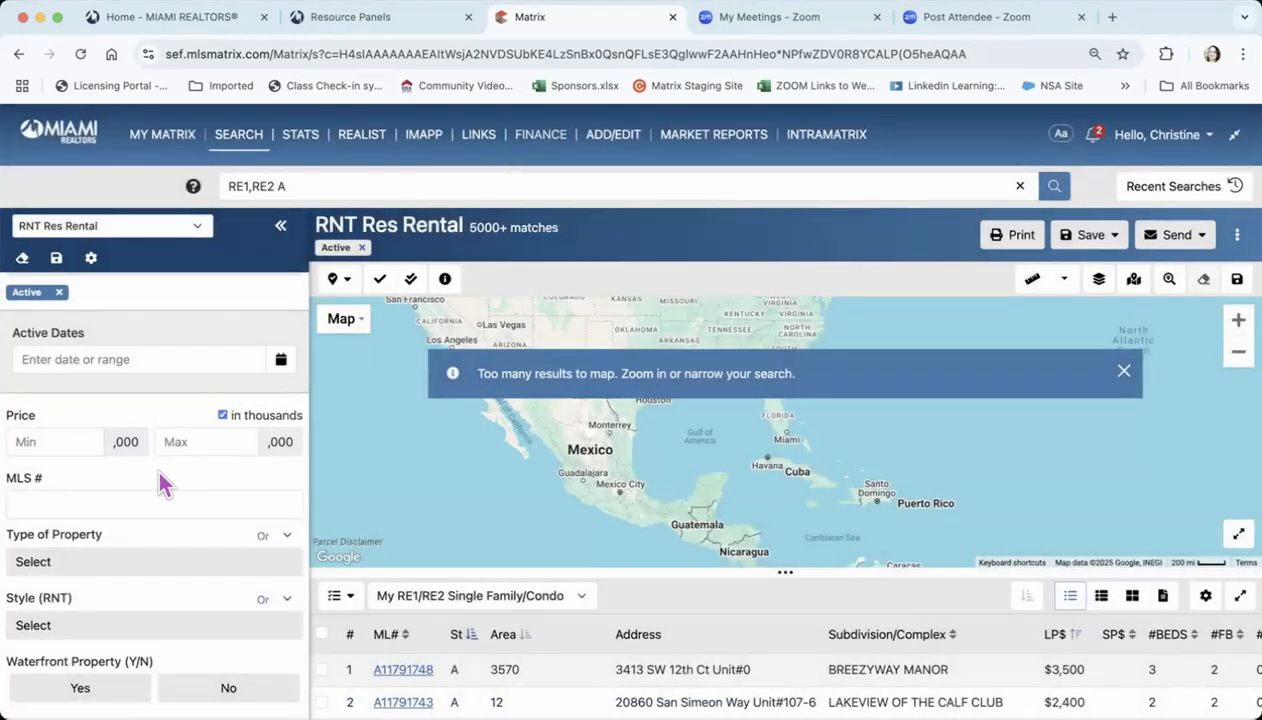
Turn off pricing in thousands and set the maximum price to 10000
scroll(157, 465, "down", 1)
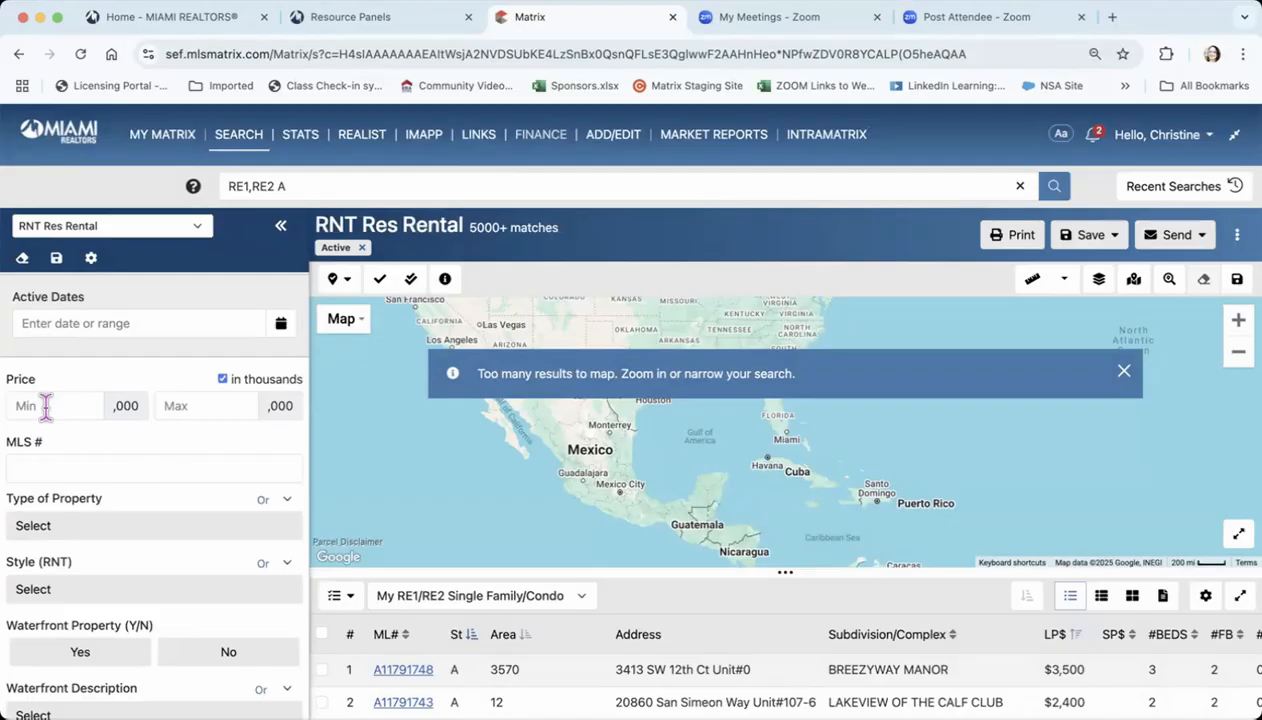
left_click(222, 381)
left_click(72, 402)
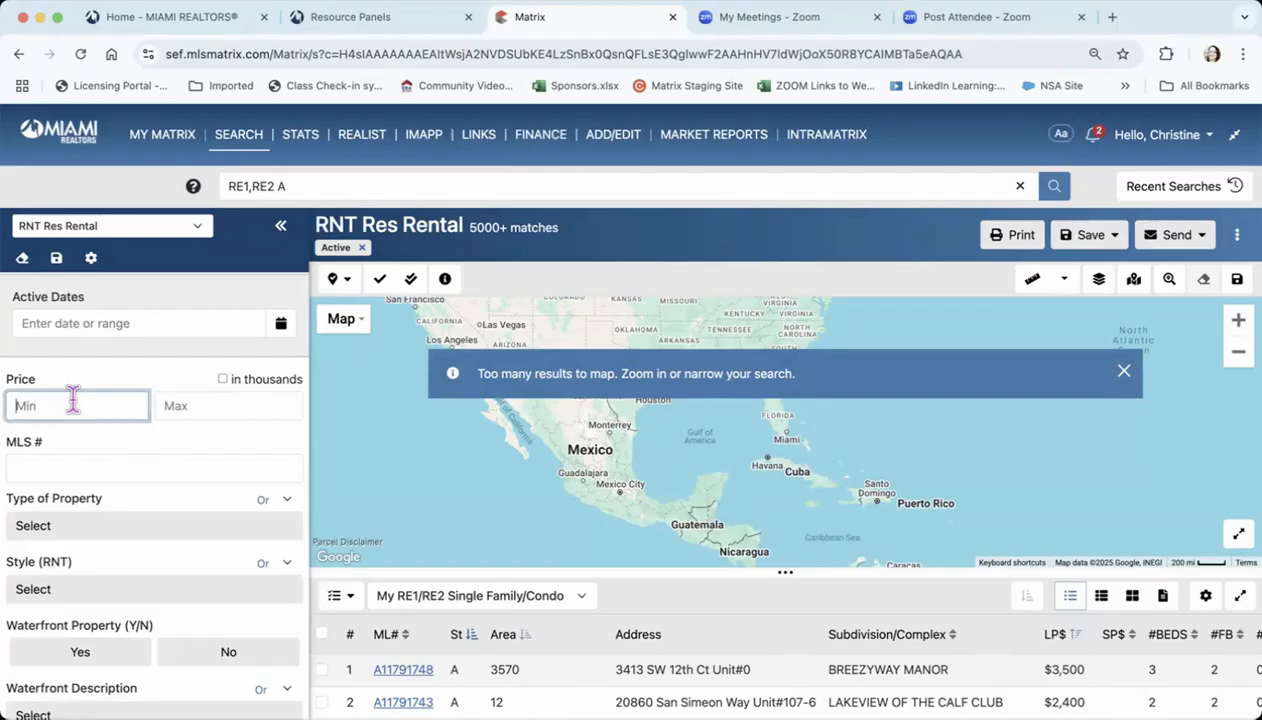
left_click(169, 403)
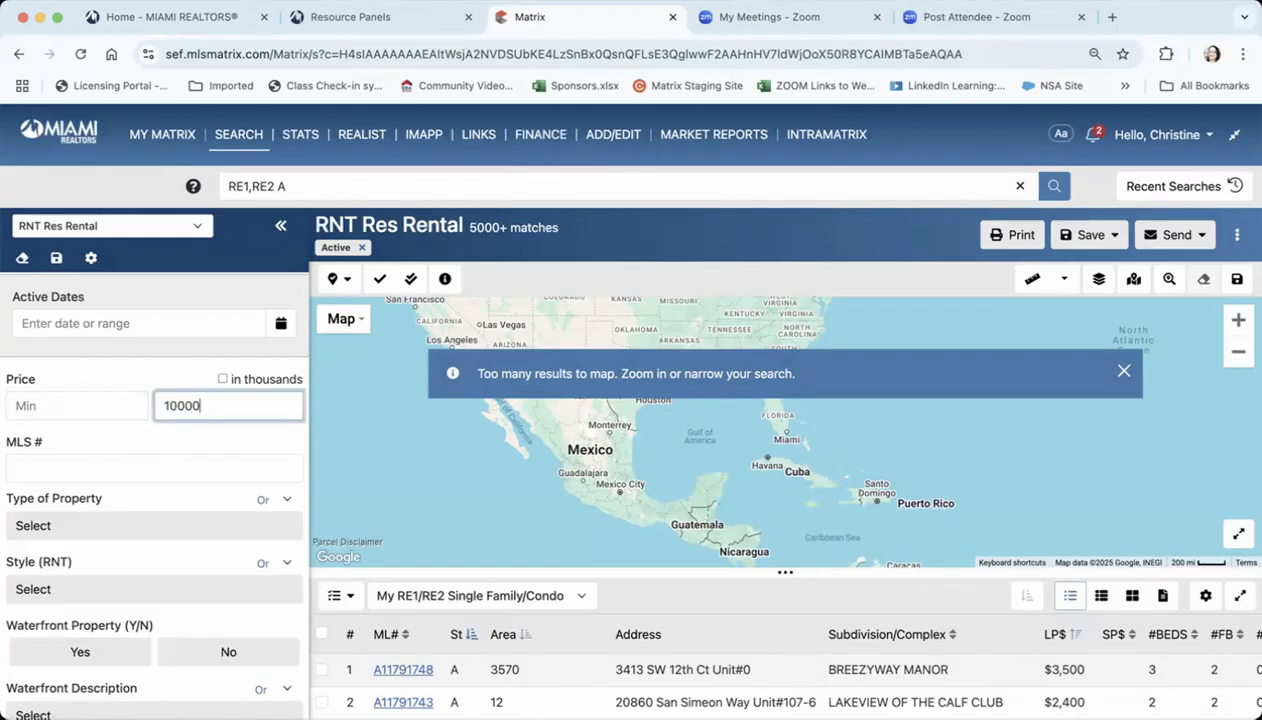
left_click(216, 445)
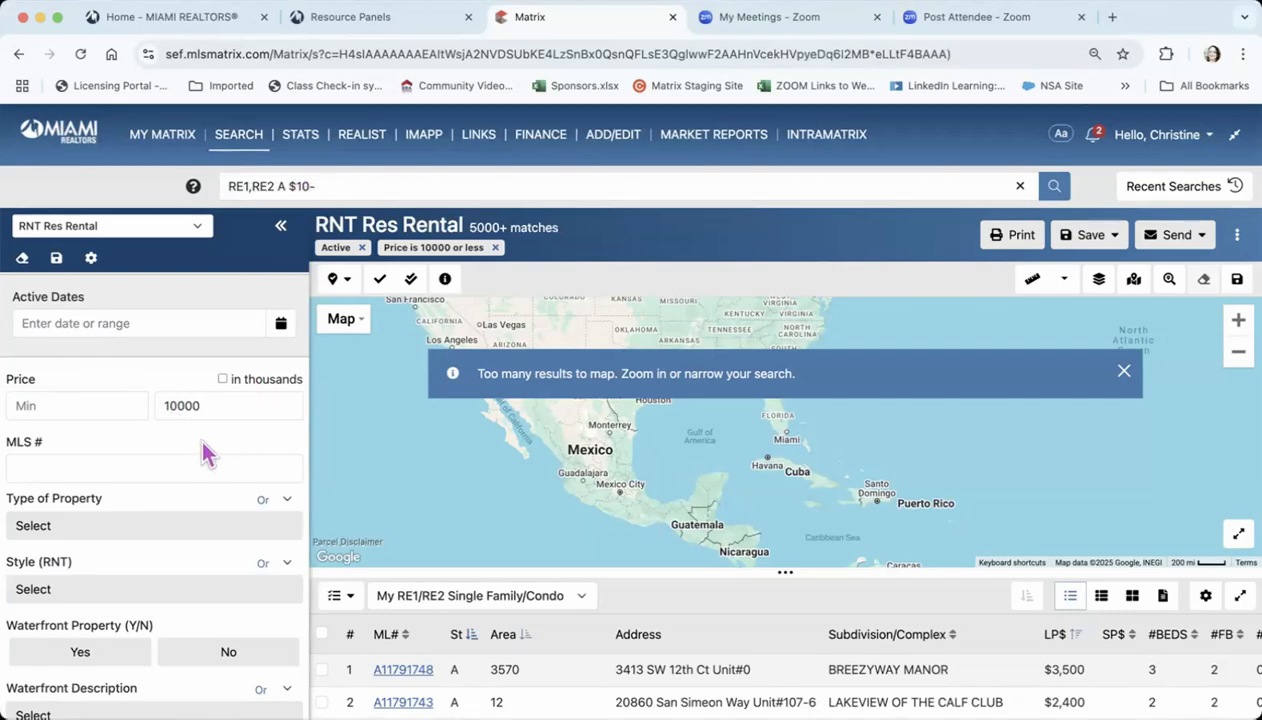
Limit the Type of Property to Single and show its Or/Not matching options
scroll(202, 445, "down", 2)
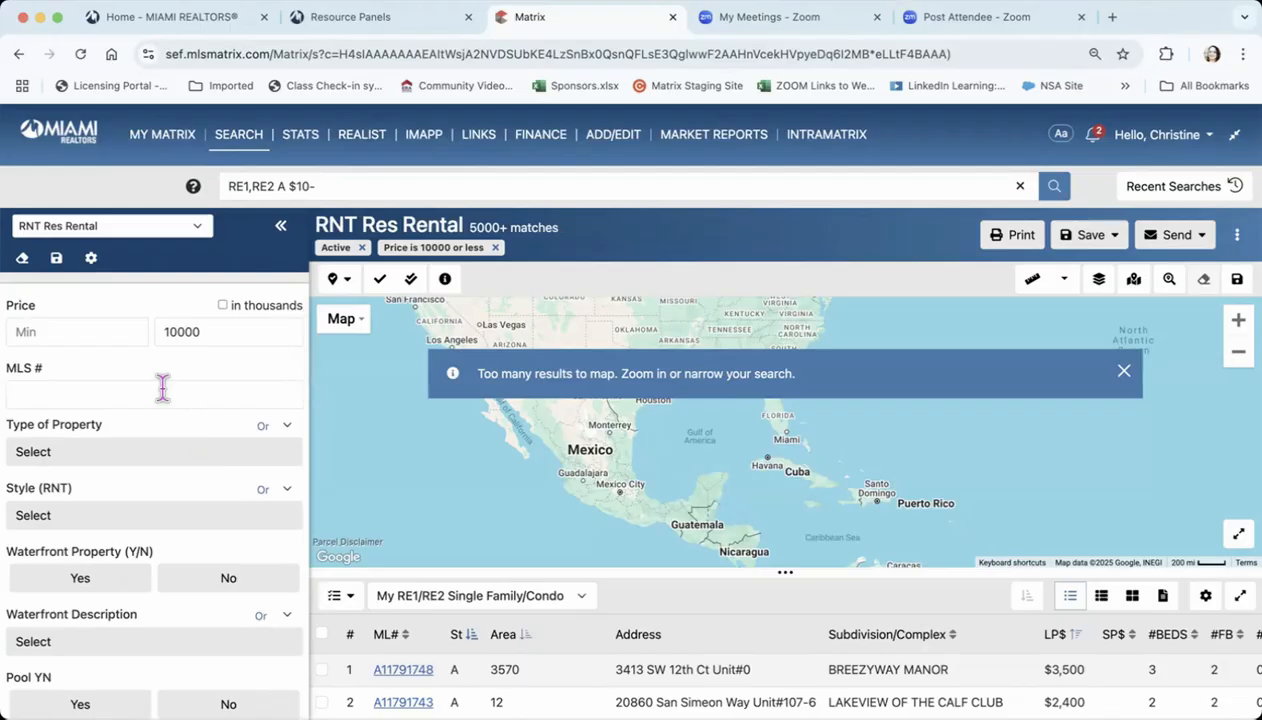
scroll(158, 383, "down", 2)
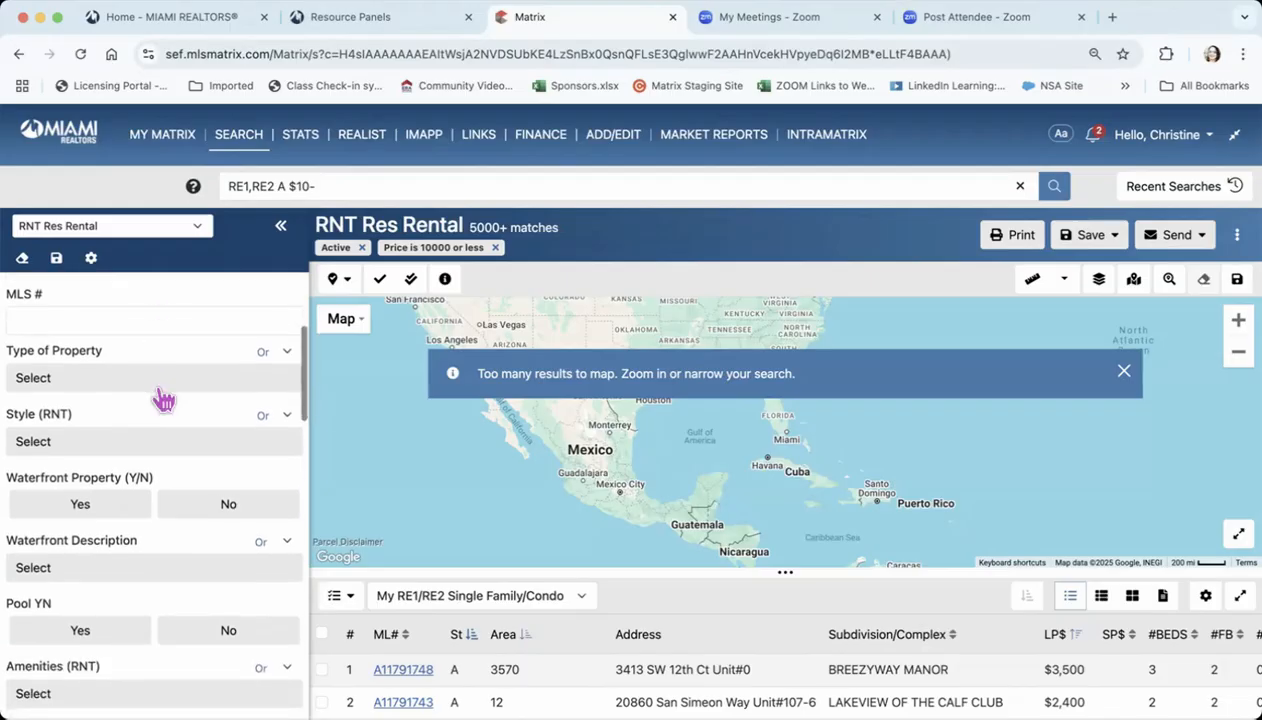
left_click(240, 387)
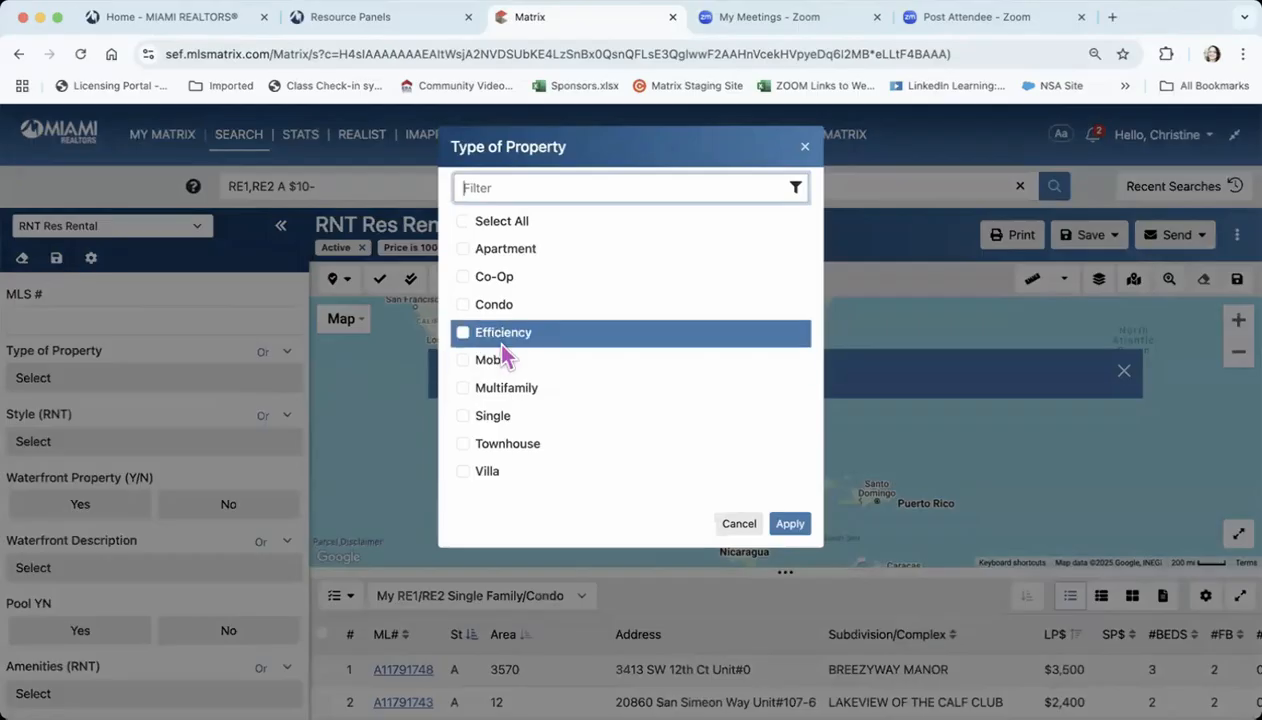
left_click(463, 416)
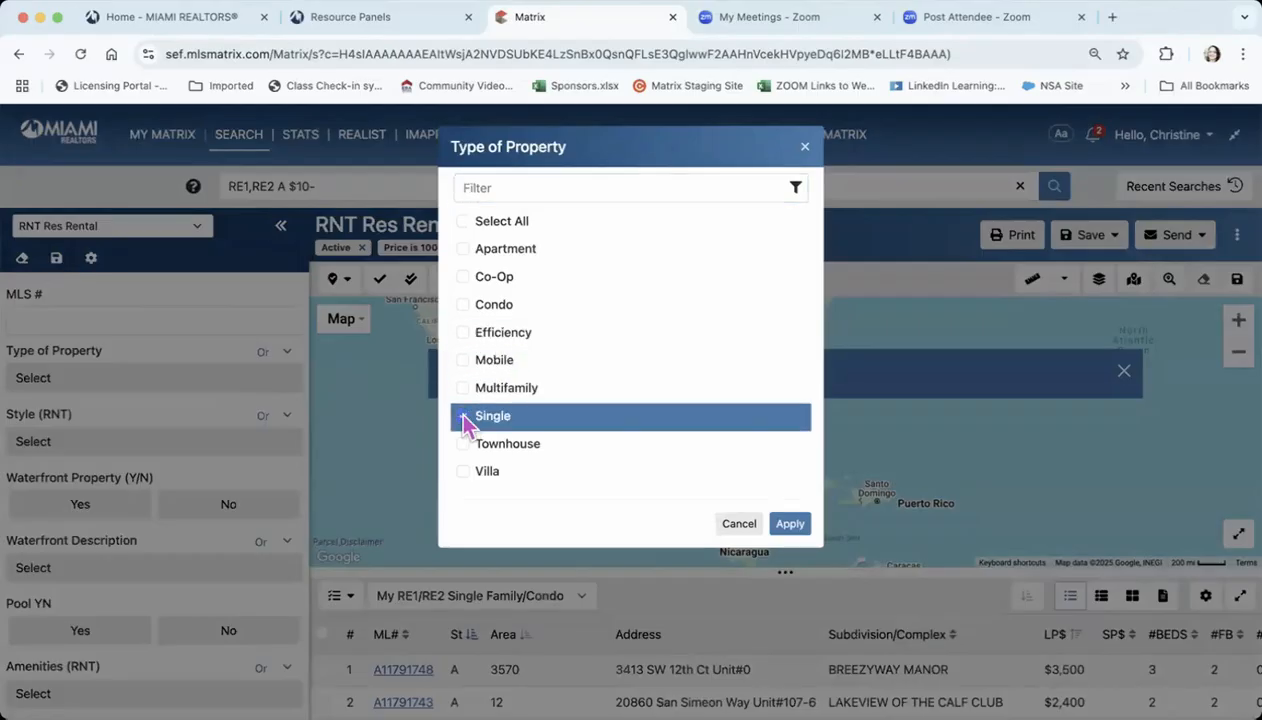
left_click(785, 525)
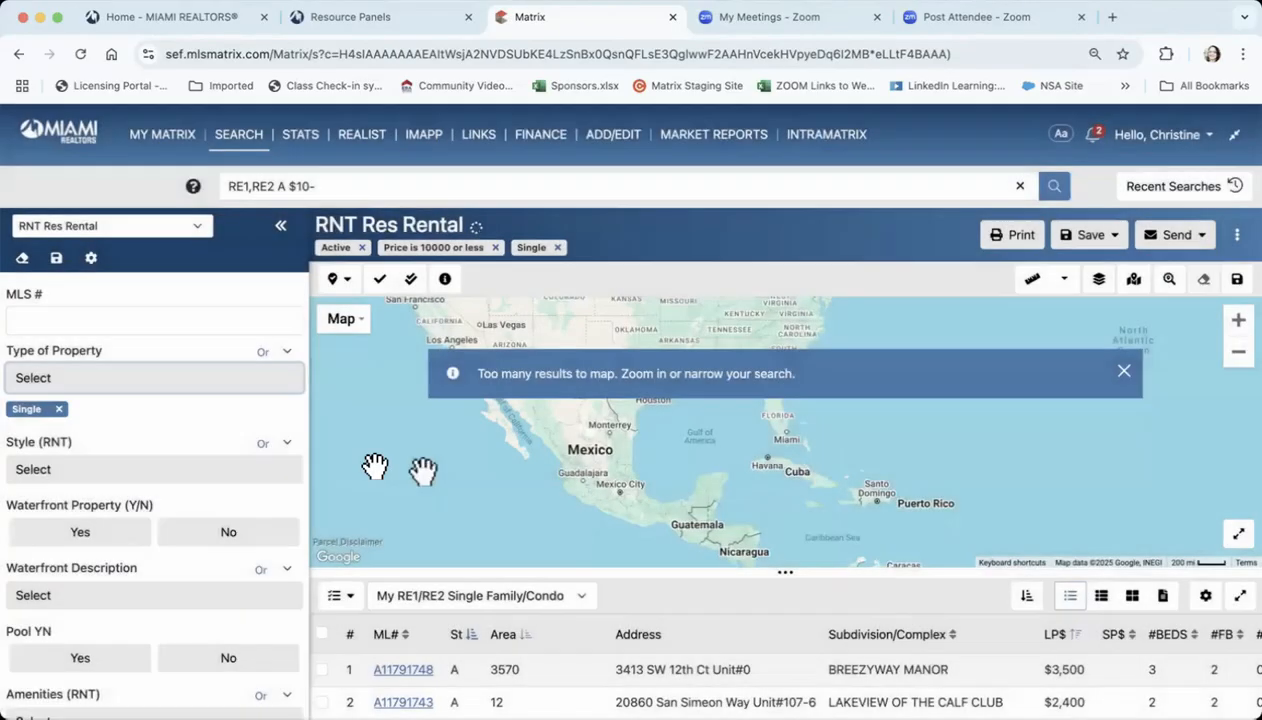
left_click(284, 352)
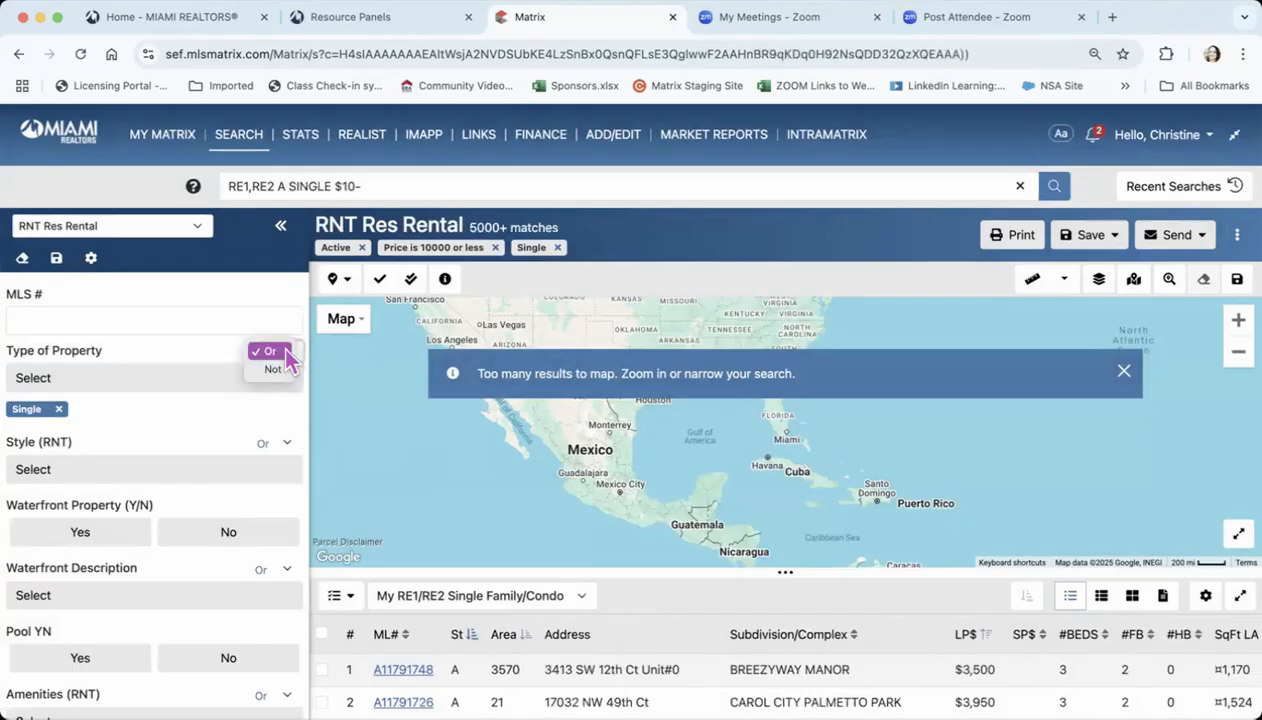
Close the Or/Not options and limit the rental Style to R60-Single Family-Annual
left_click(213, 352)
scroll(183, 410, "down", 1)
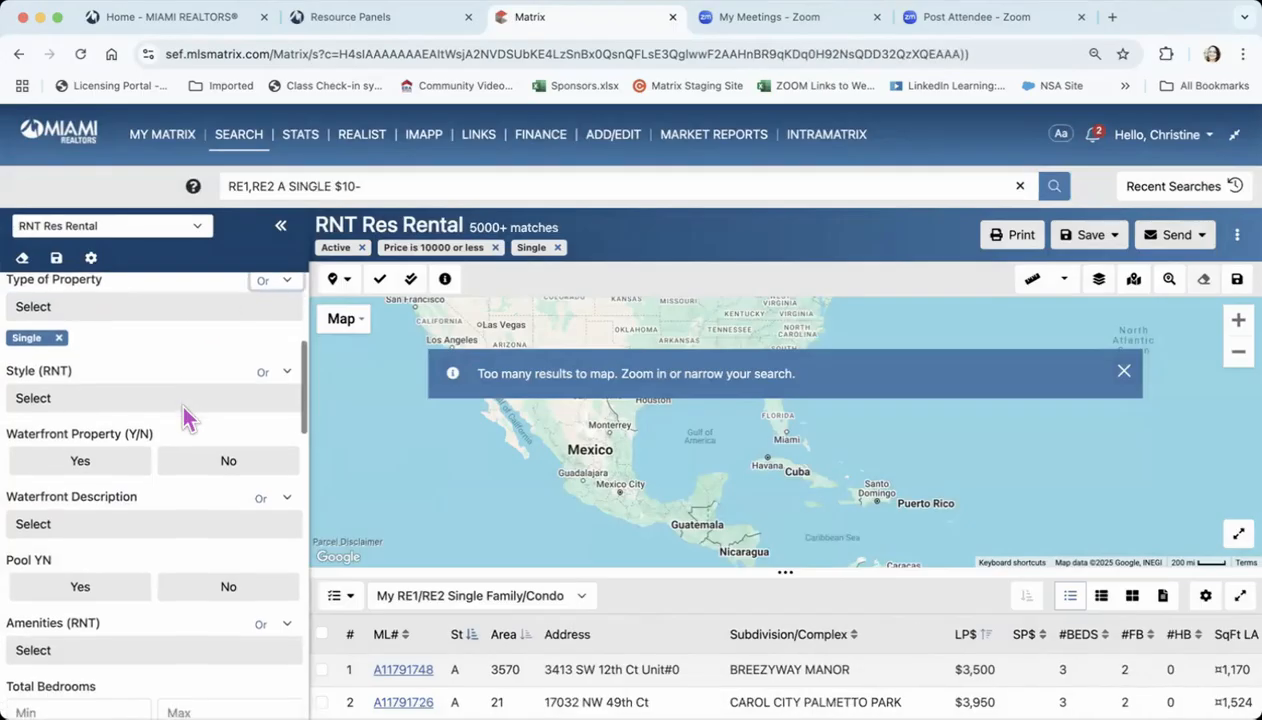
left_click(247, 404)
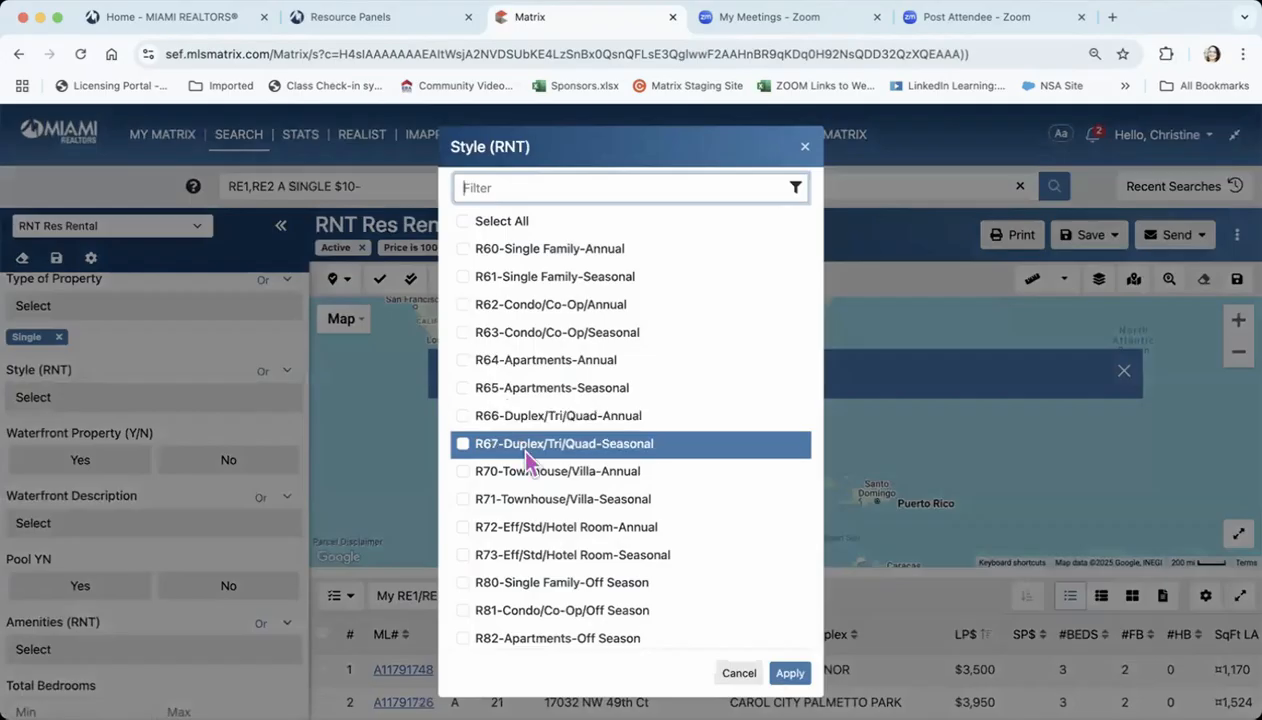
scroll(528, 463, "down", 3)
scroll(528, 460, "up", 3)
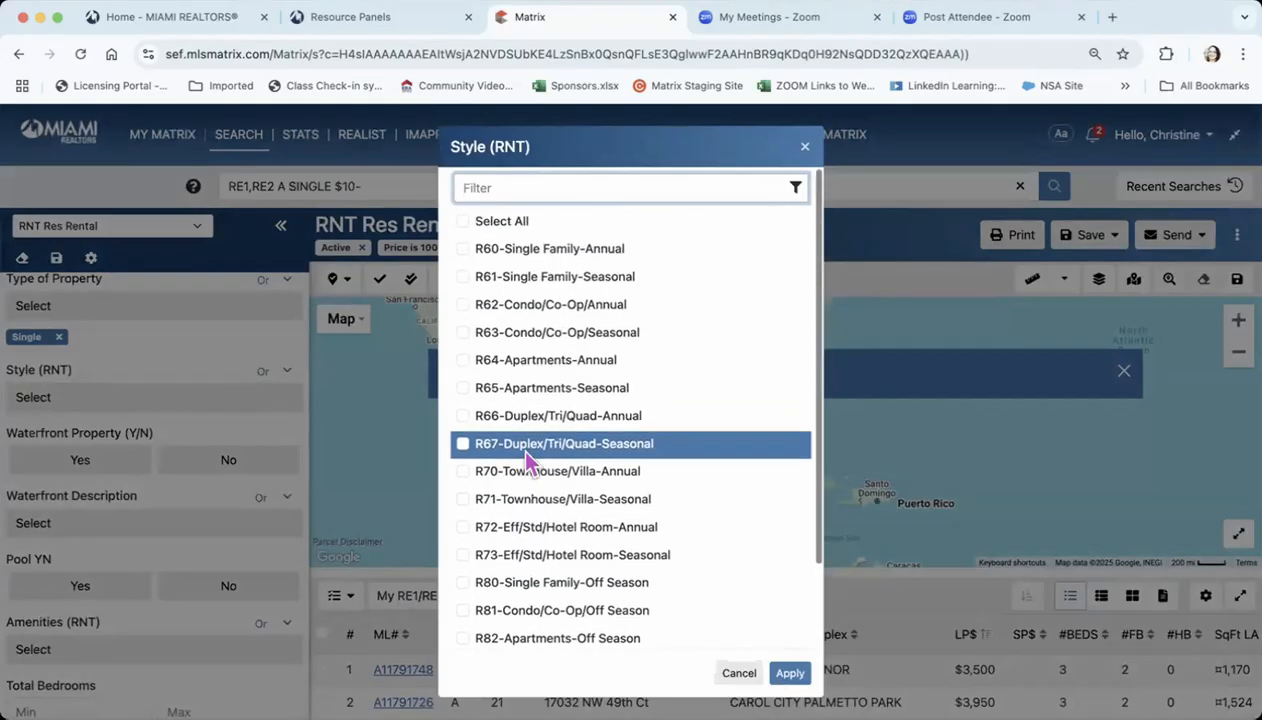
left_click(463, 248)
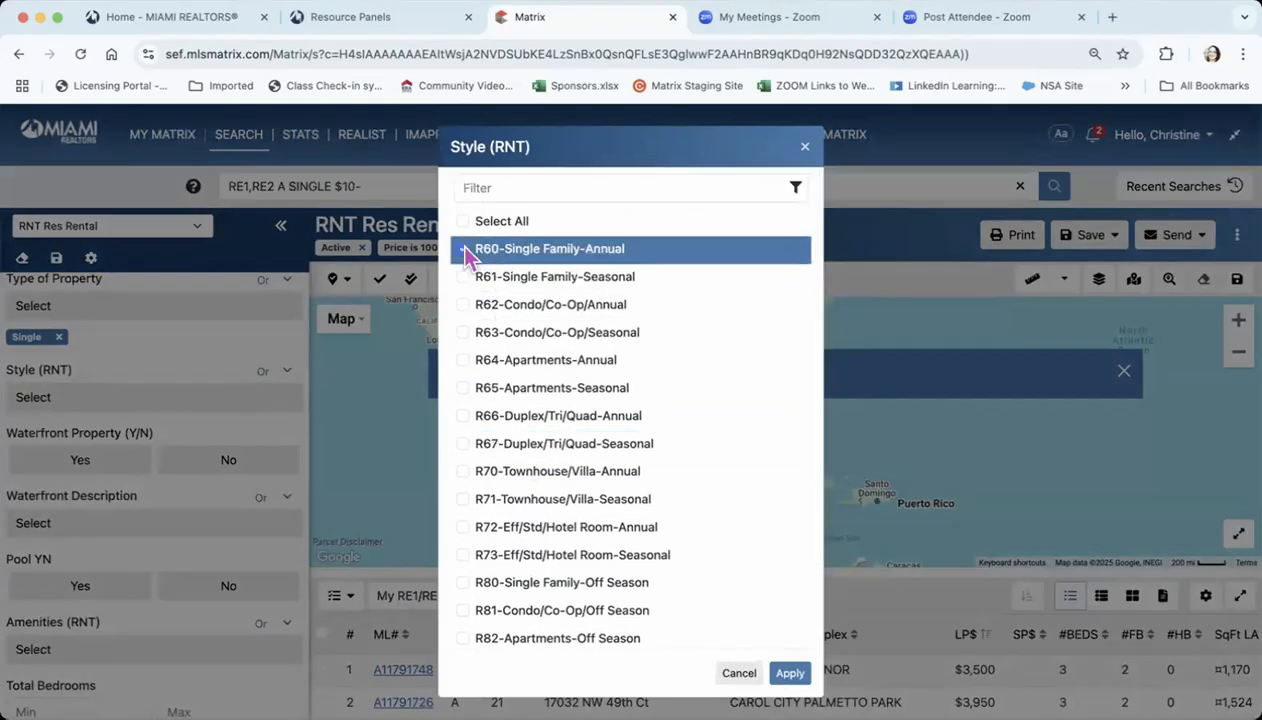
left_click(789, 674)
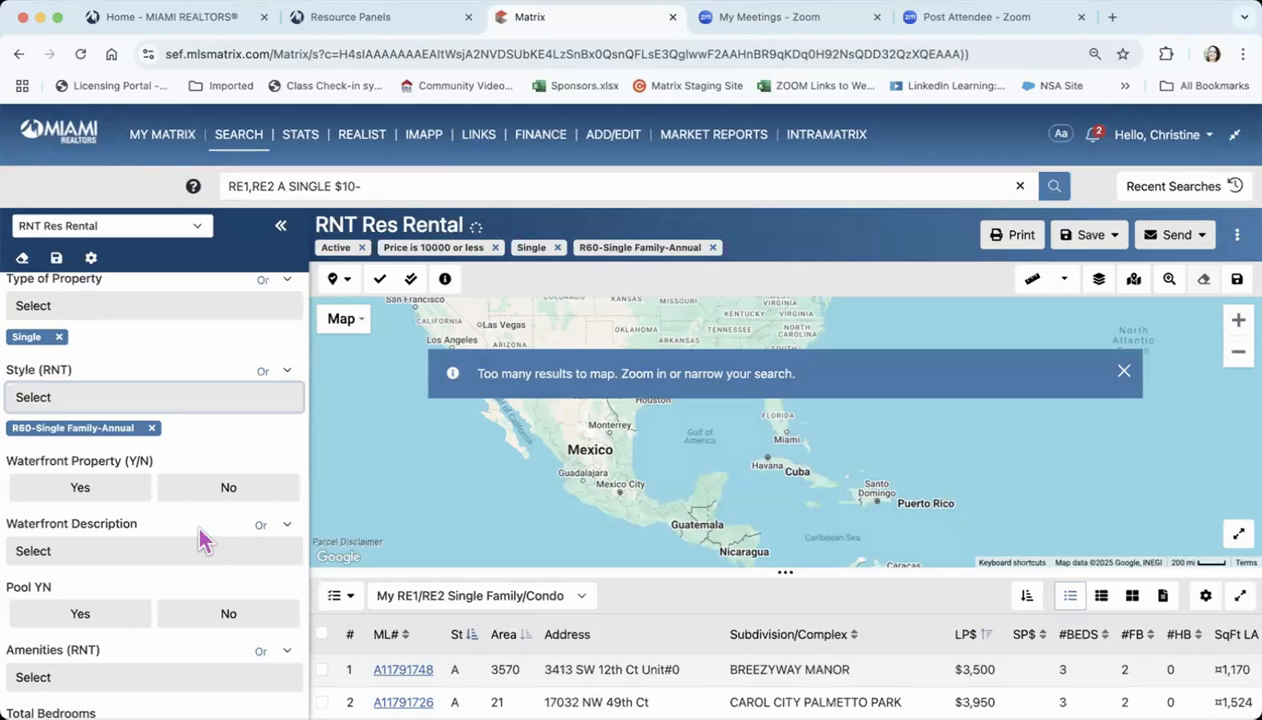
Set the minimum Total Bedrooms to 3 and the minimum number of full baths to 2
scroll(198, 537, "down", 3)
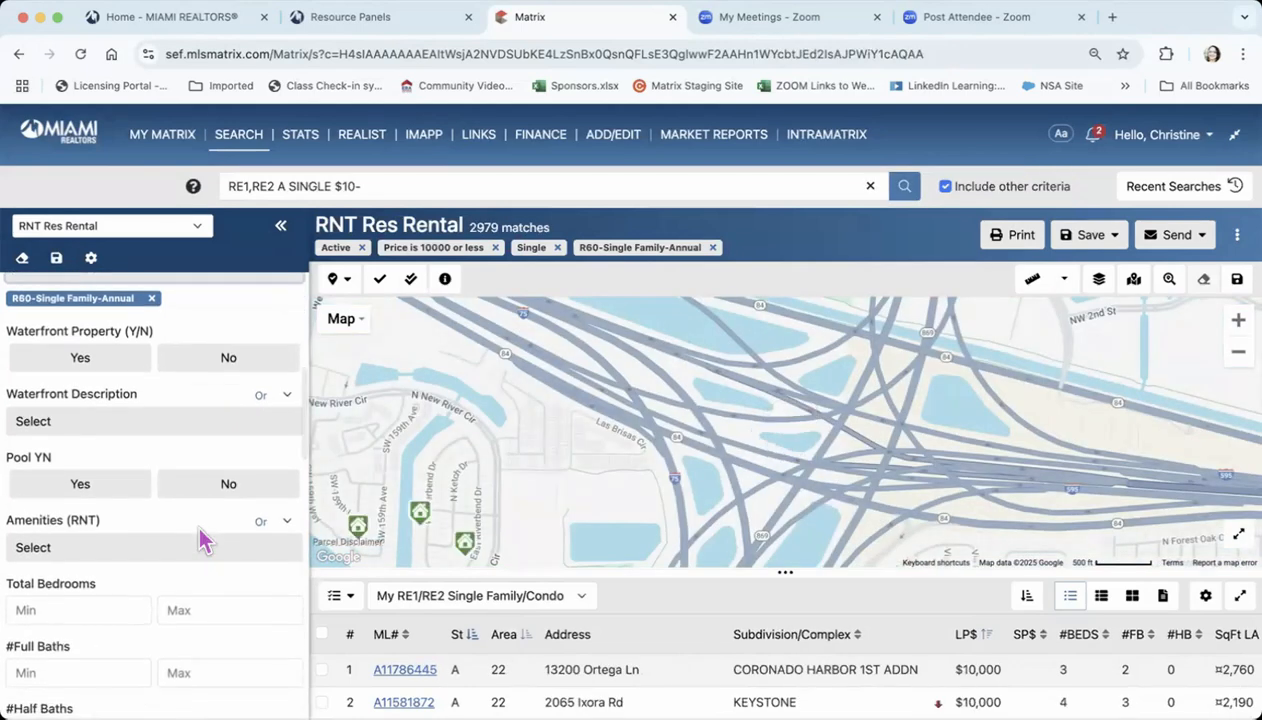
scroll(200, 540, "down", 3)
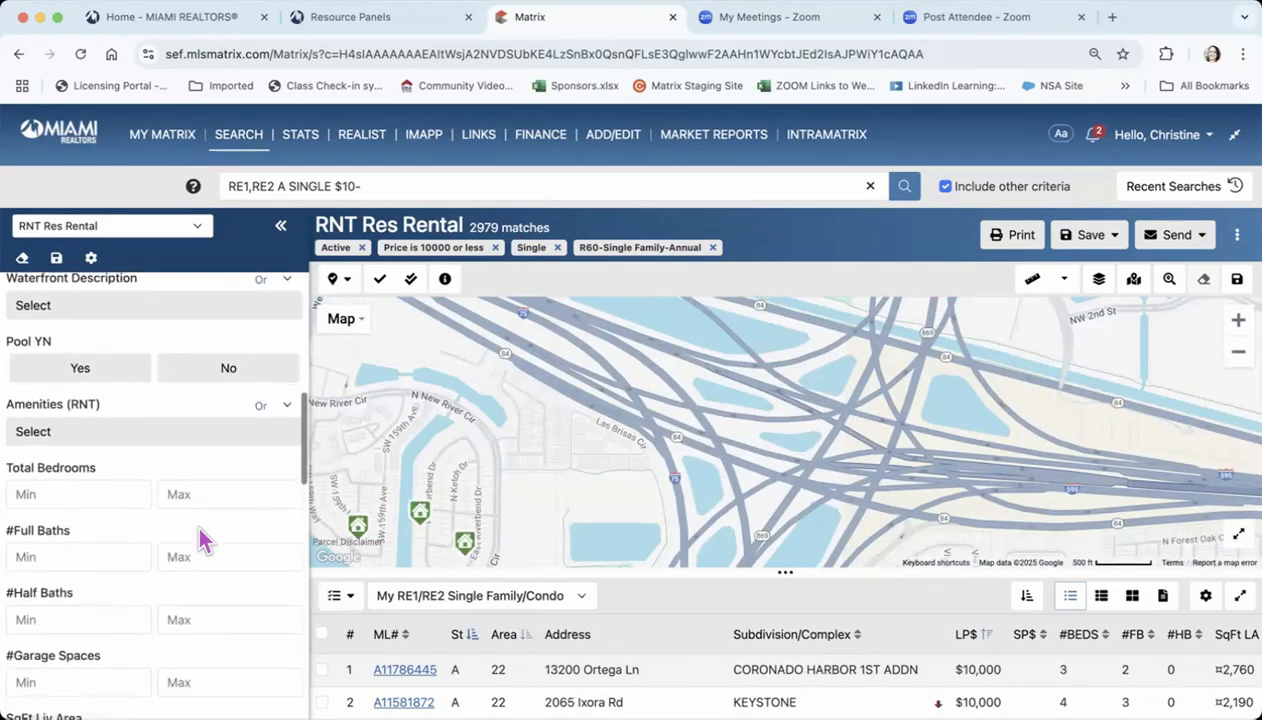
scroll(110, 390, "down", 1)
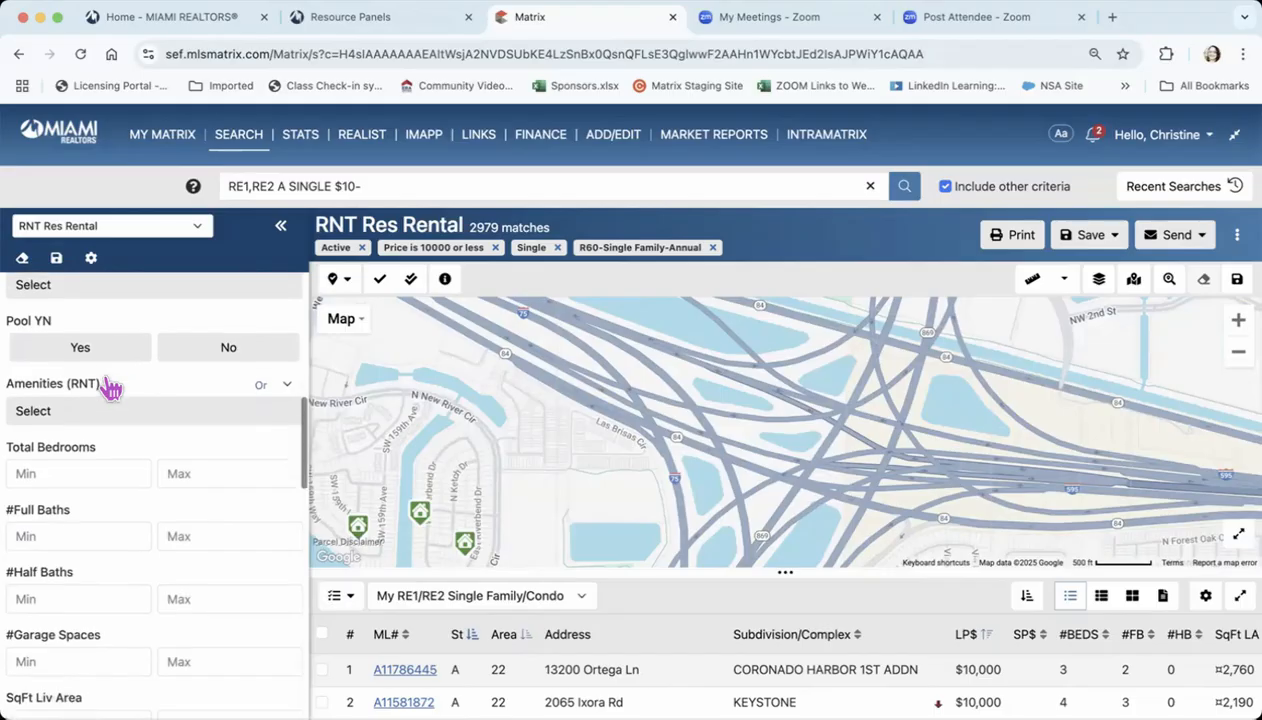
scroll(242, 380, "down", 2)
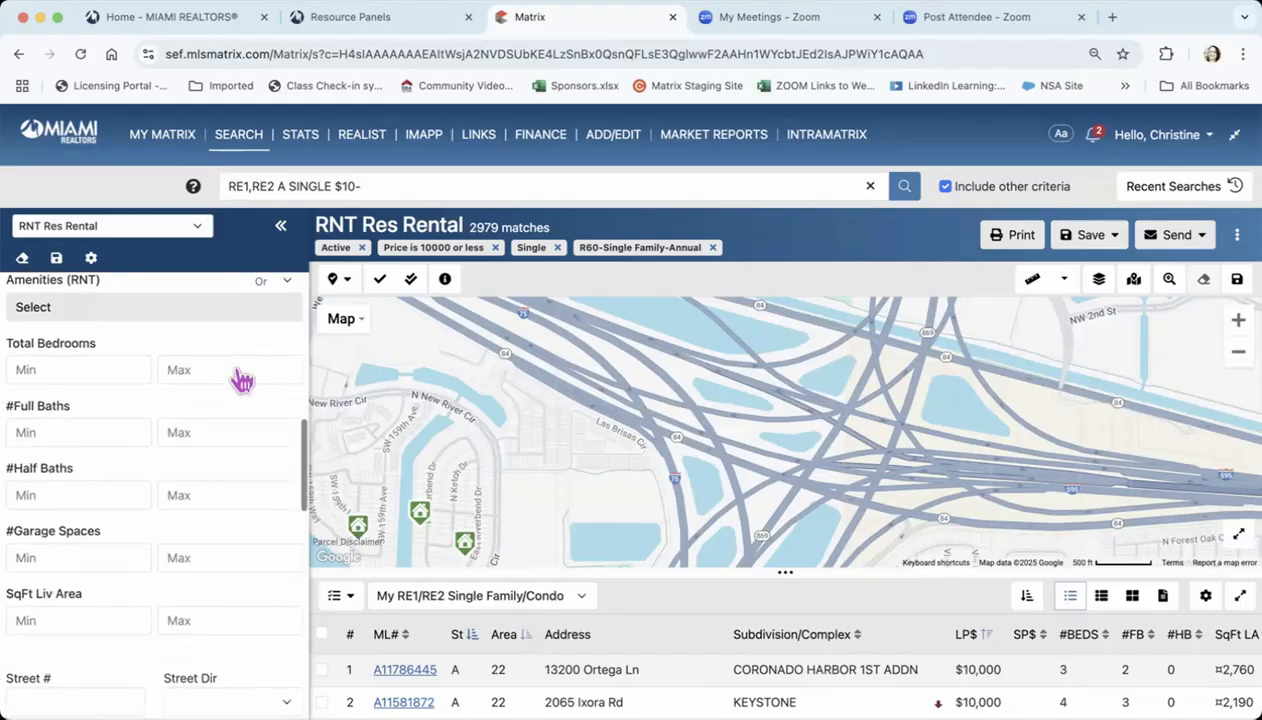
scroll(242, 380, "down", 1)
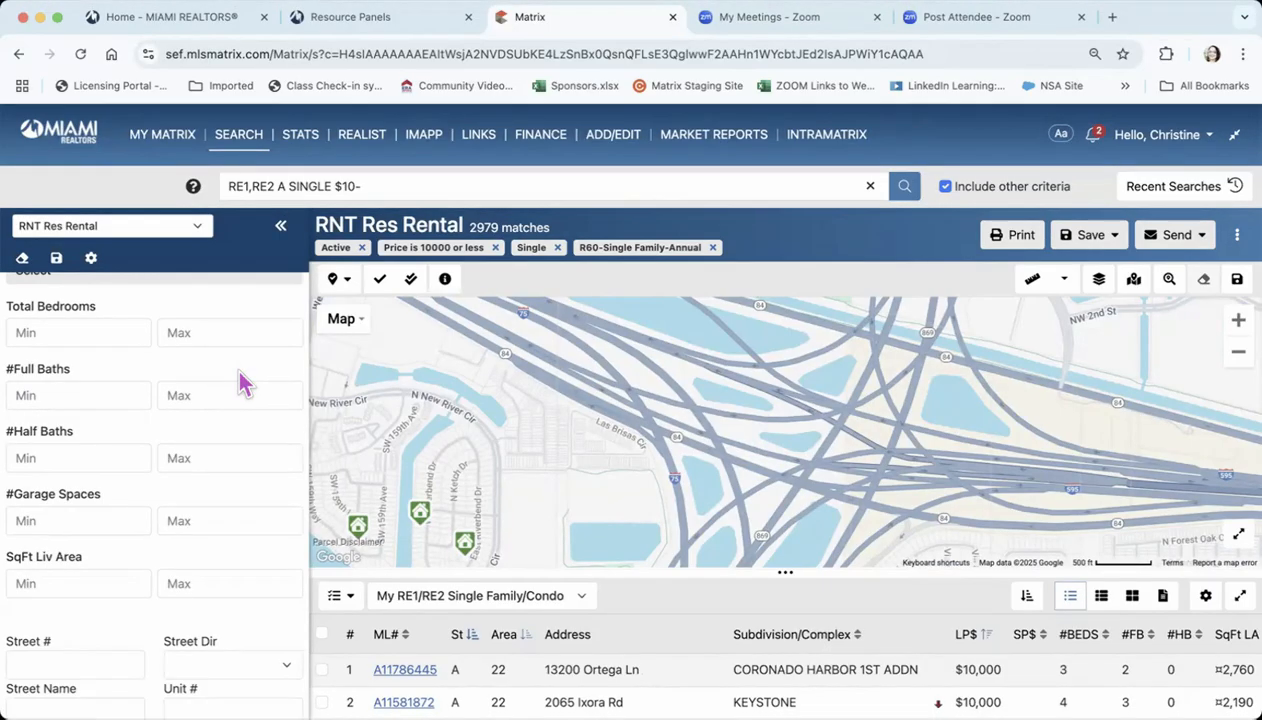
left_click(112, 325)
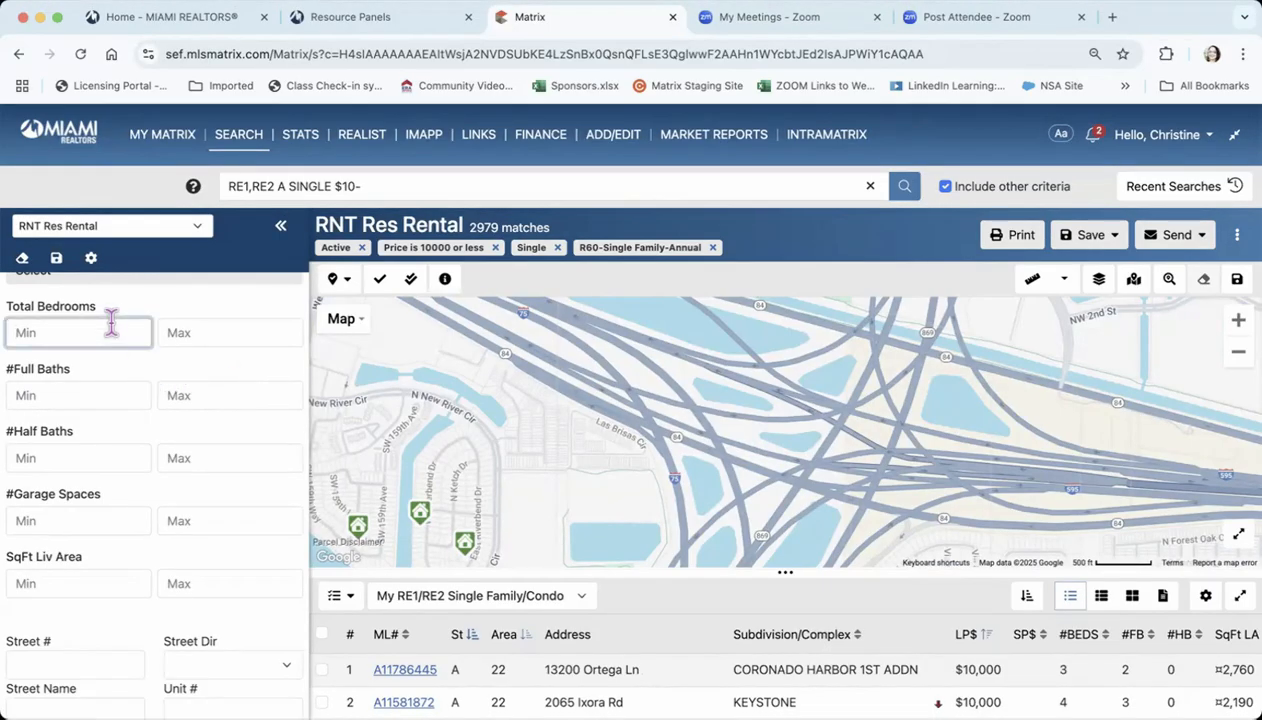
type("3")
left_click(66, 392)
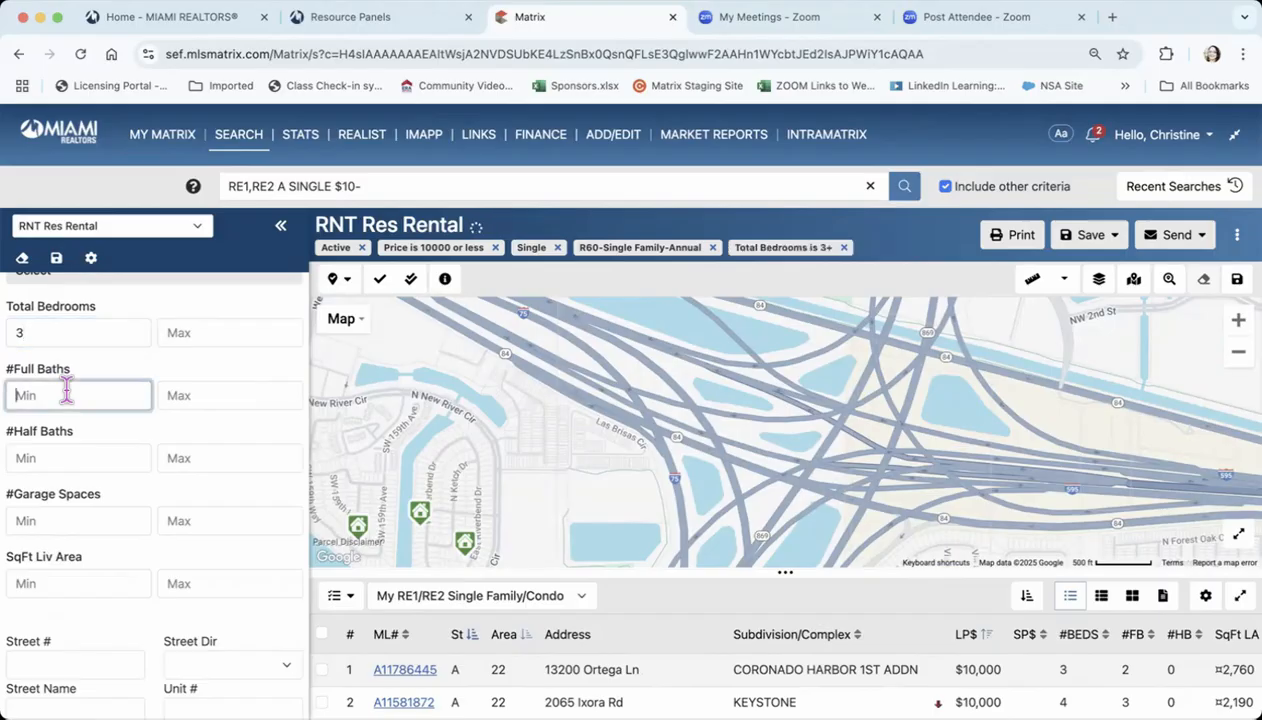
type("2")
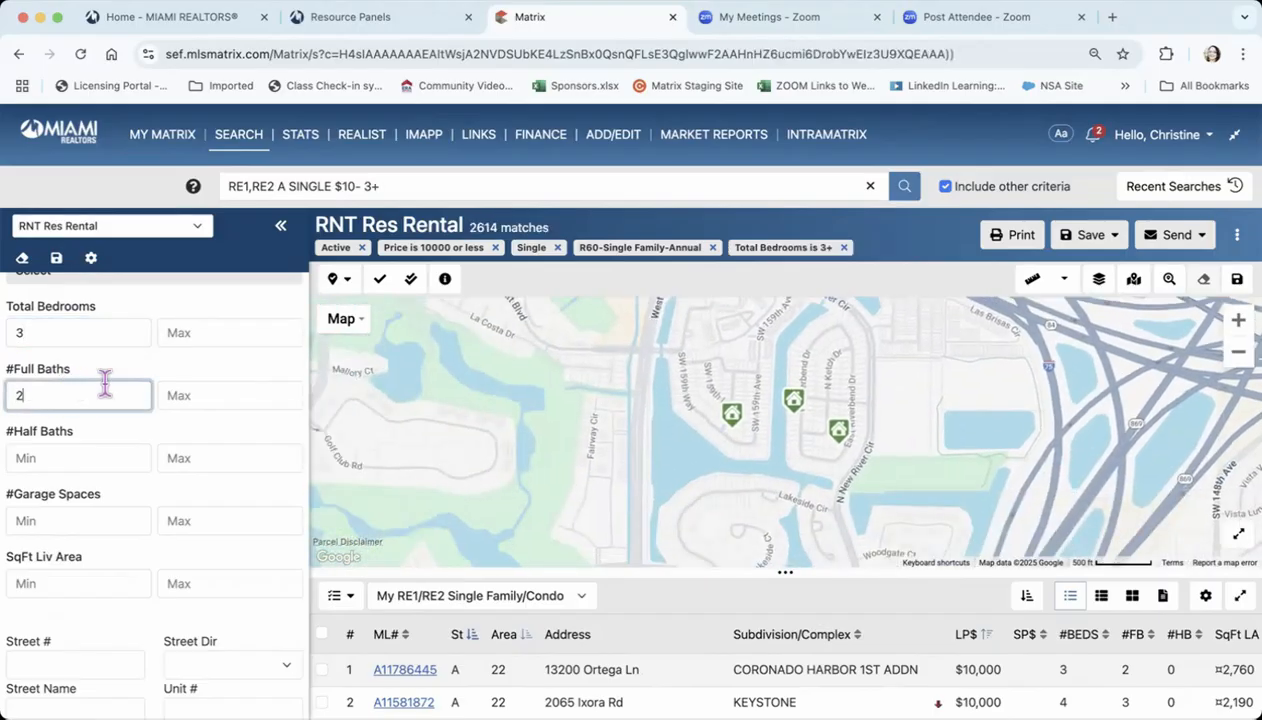
left_click(210, 378)
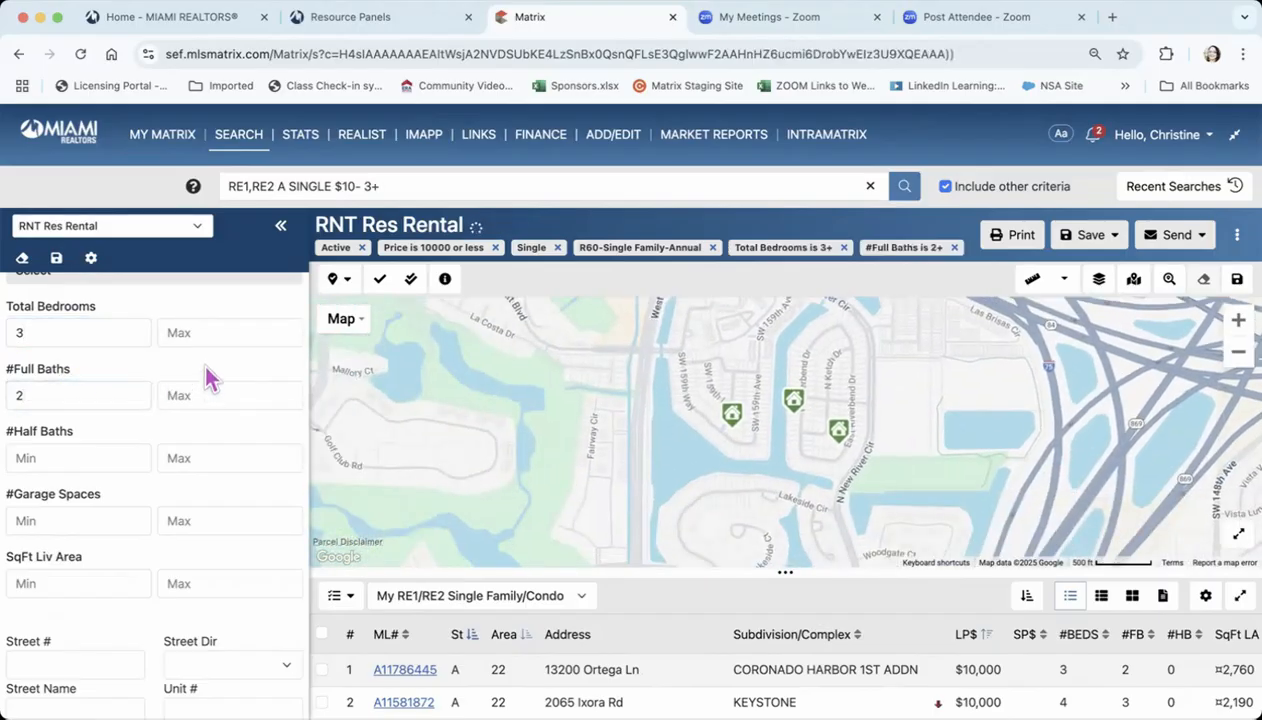
Review the remaining rental criteria, including half baths, garage spaces, living area, street address, area, county, zip code, section and subdivision
scroll(210, 378, "down", 1)
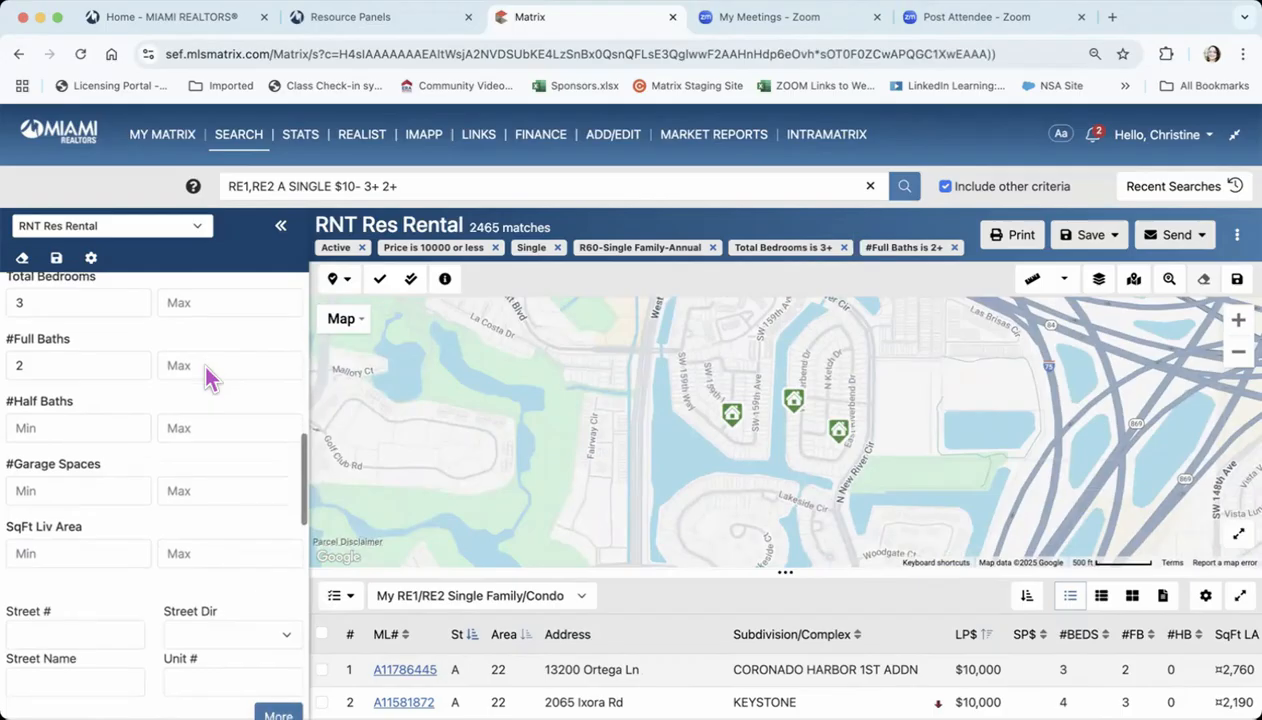
scroll(210, 378, "down", 1)
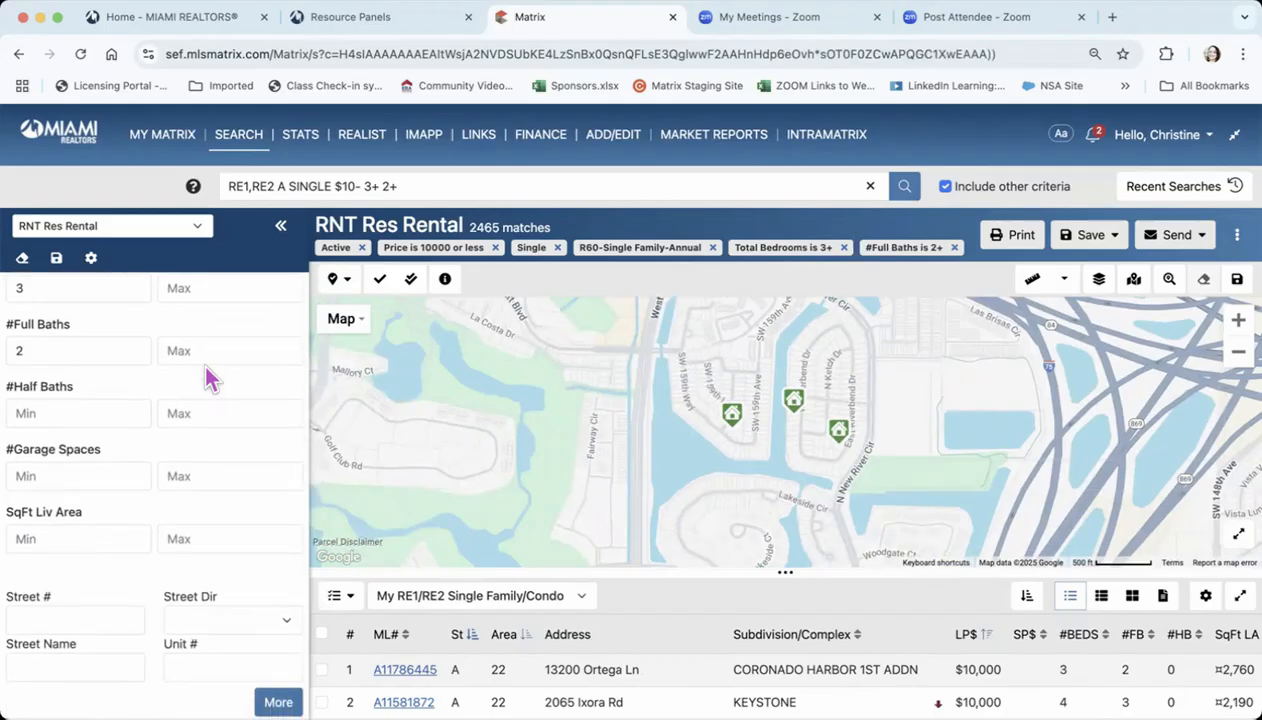
scroll(210, 378, "down", 3)
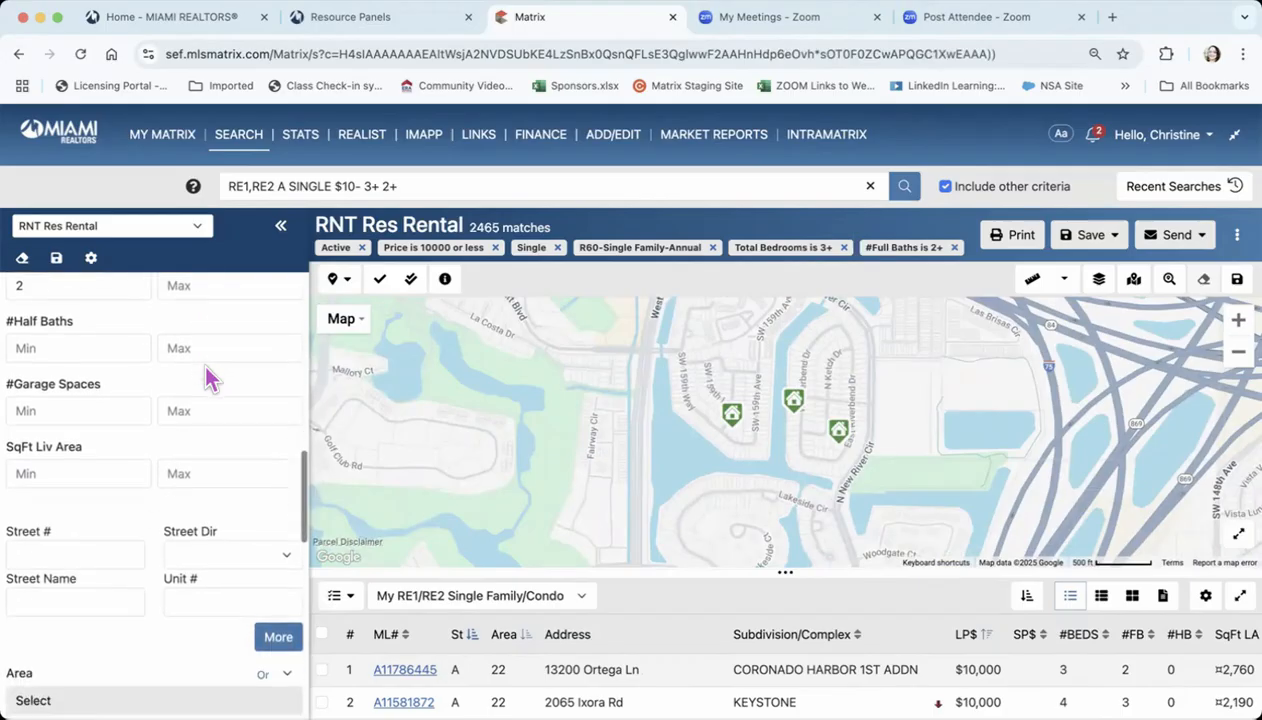
scroll(210, 378, "down", 3)
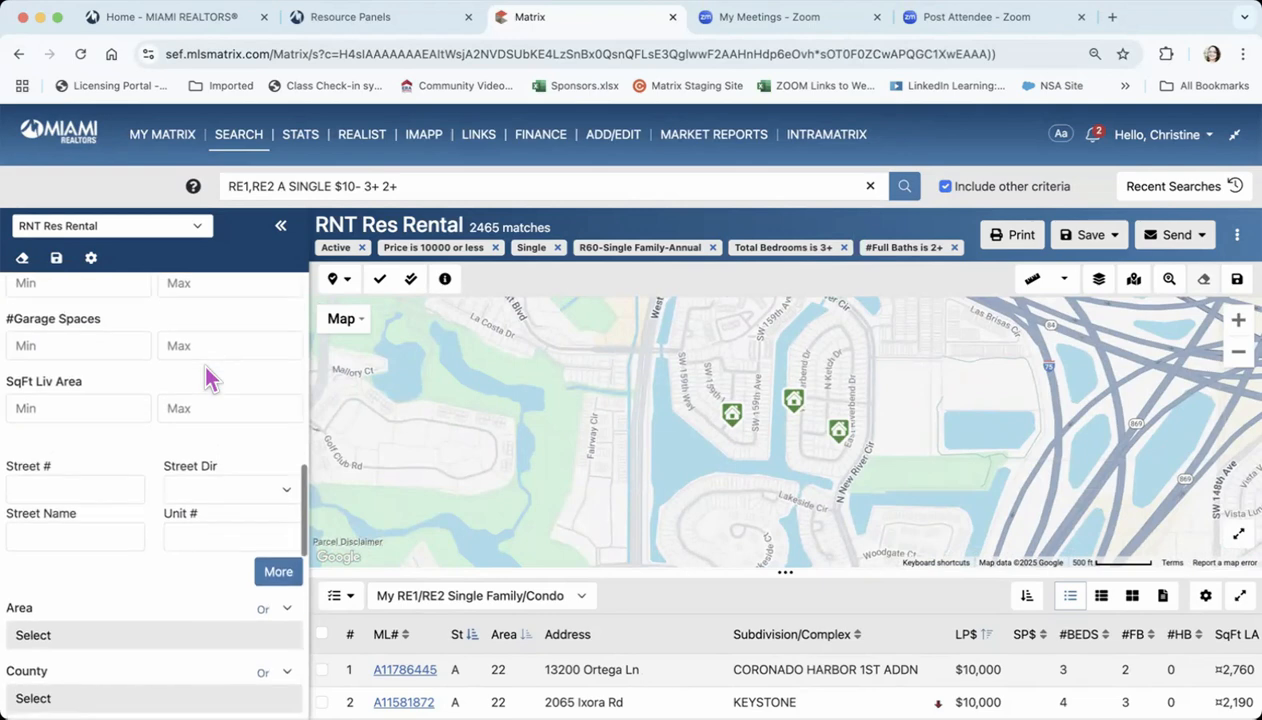
scroll(210, 378, "down", 3)
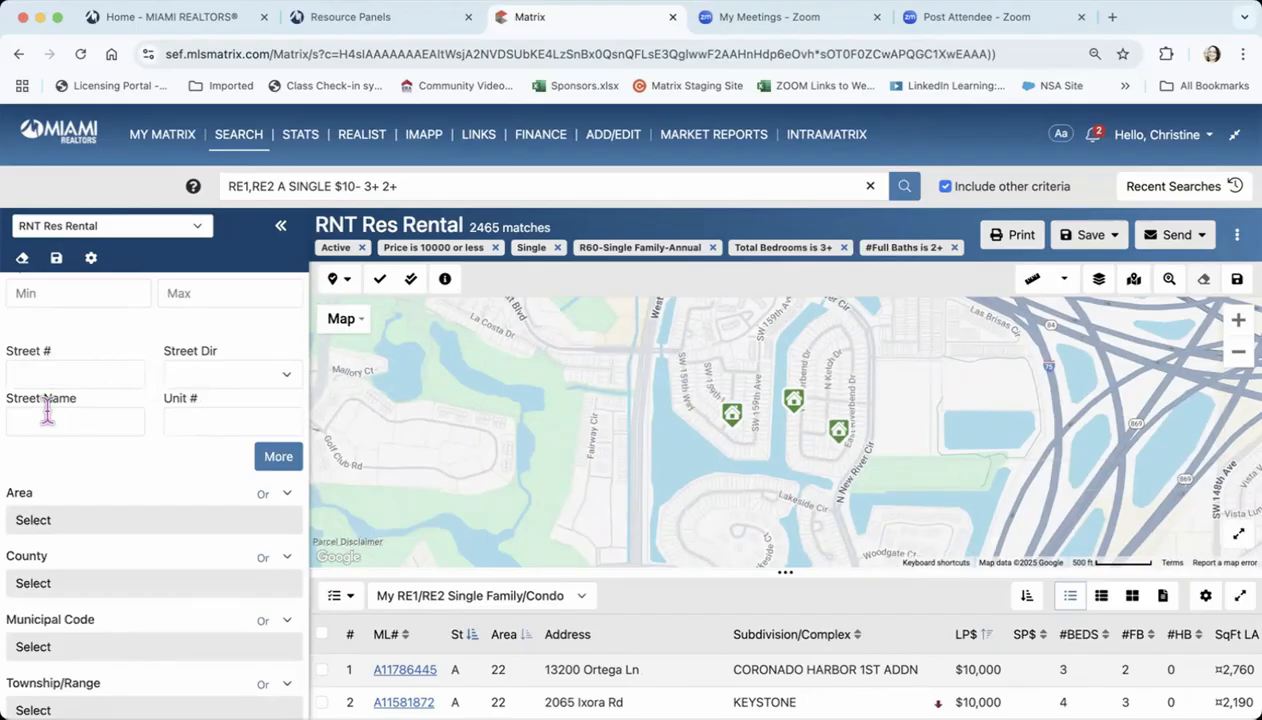
scroll(120, 483, "down", 4)
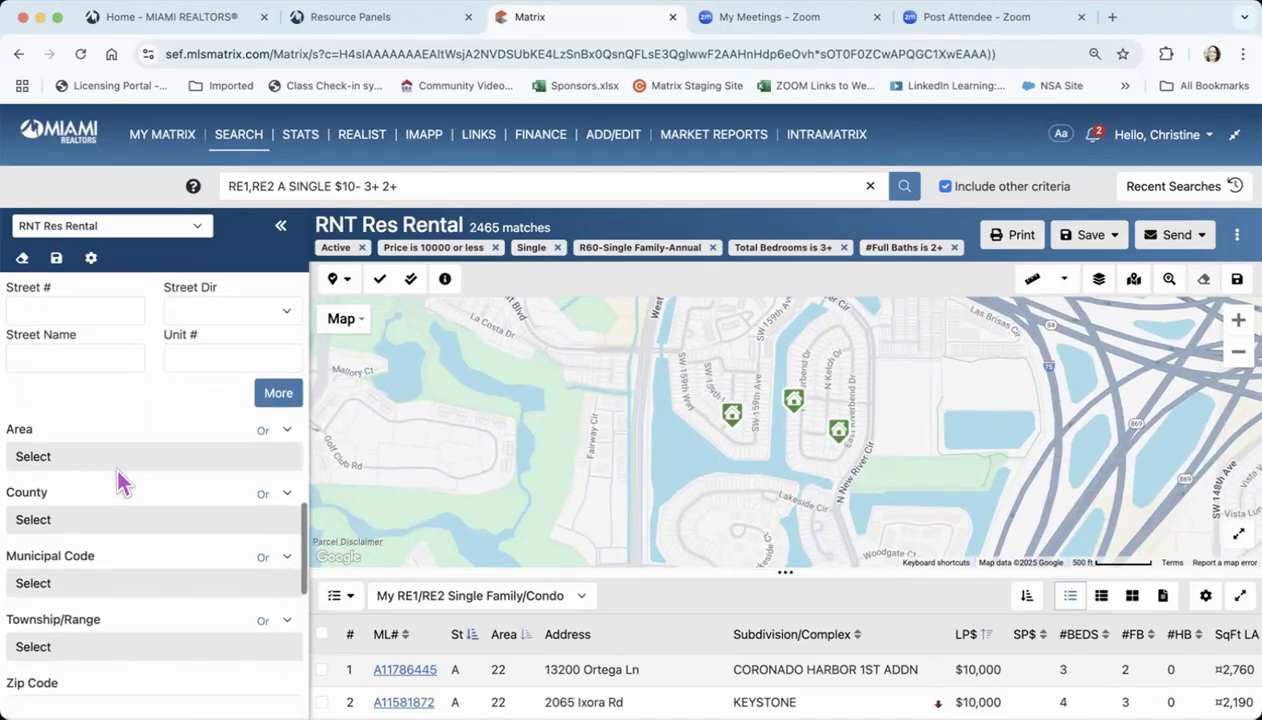
scroll(120, 483, "down", 3)
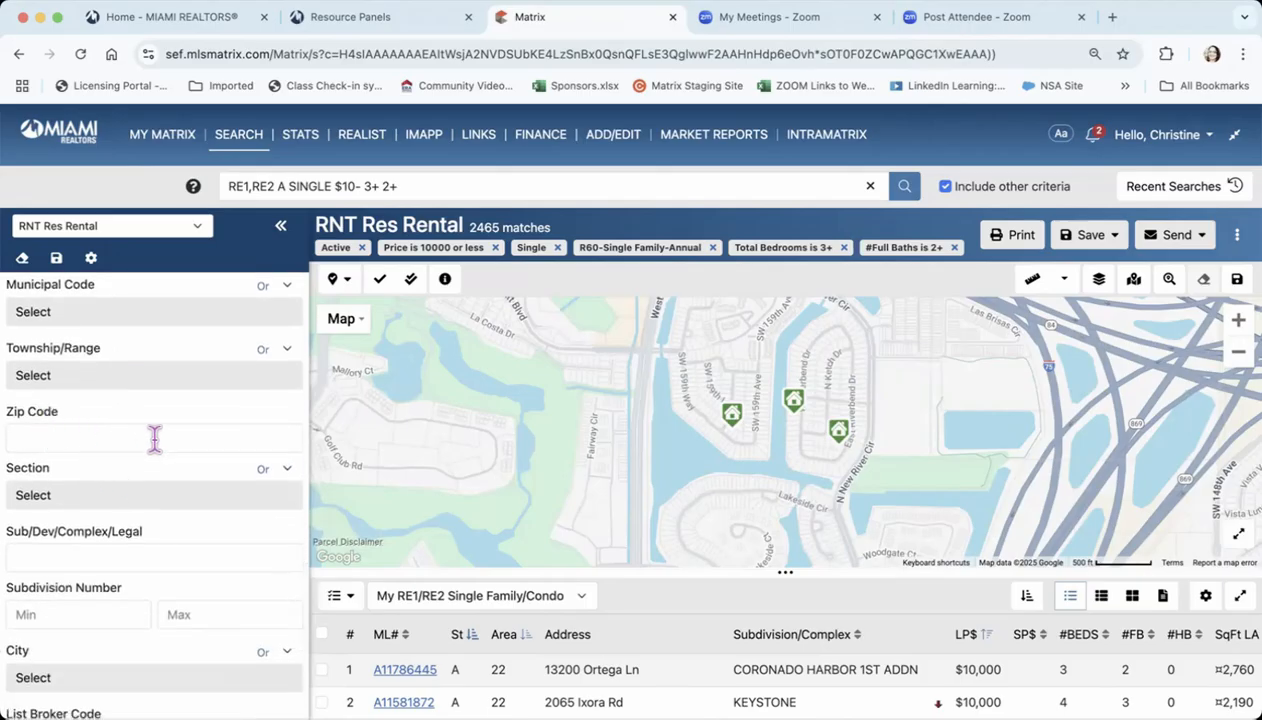
scroll(155, 440, "down", 2)
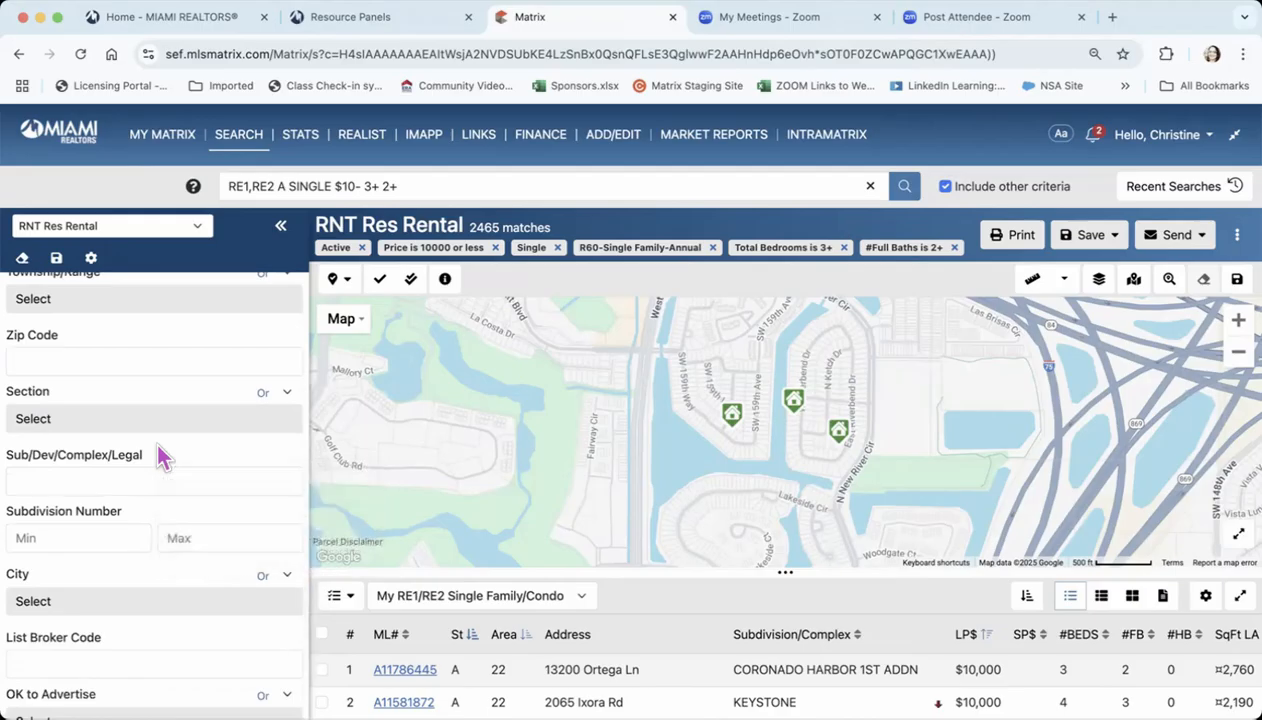
scroll(160, 457, "down", 2)
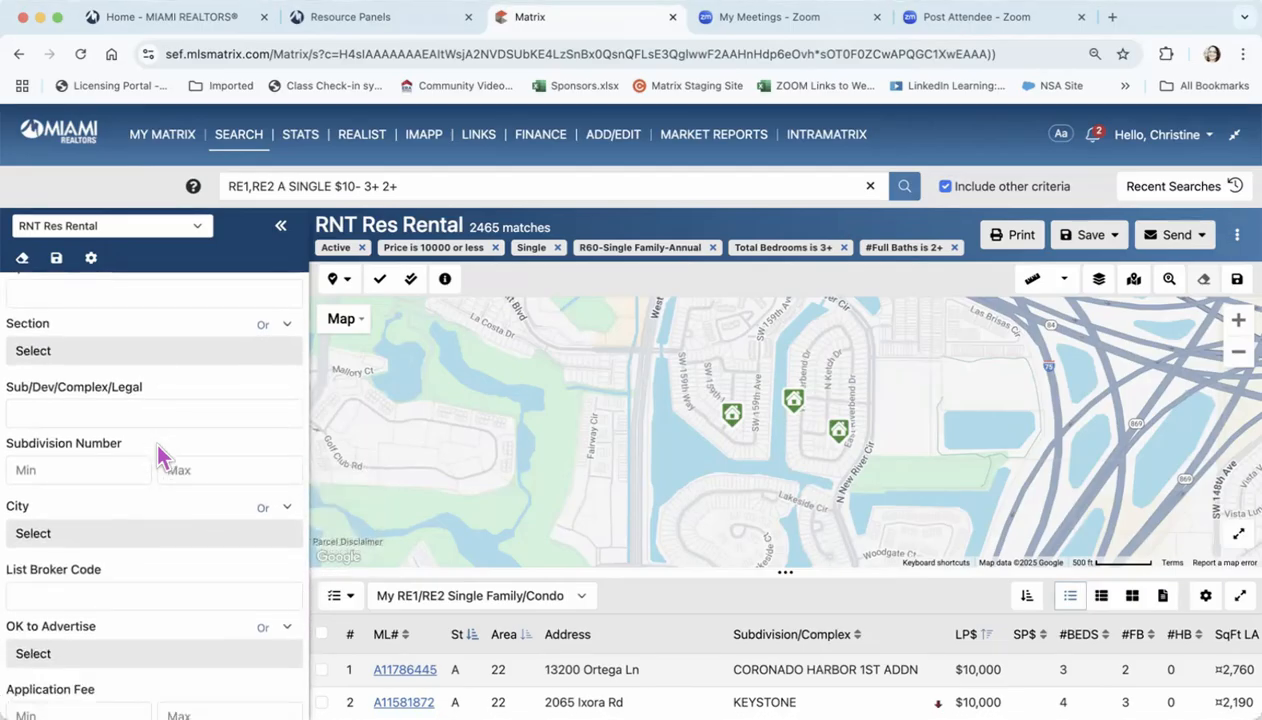
scroll(160, 457, "down", 2)
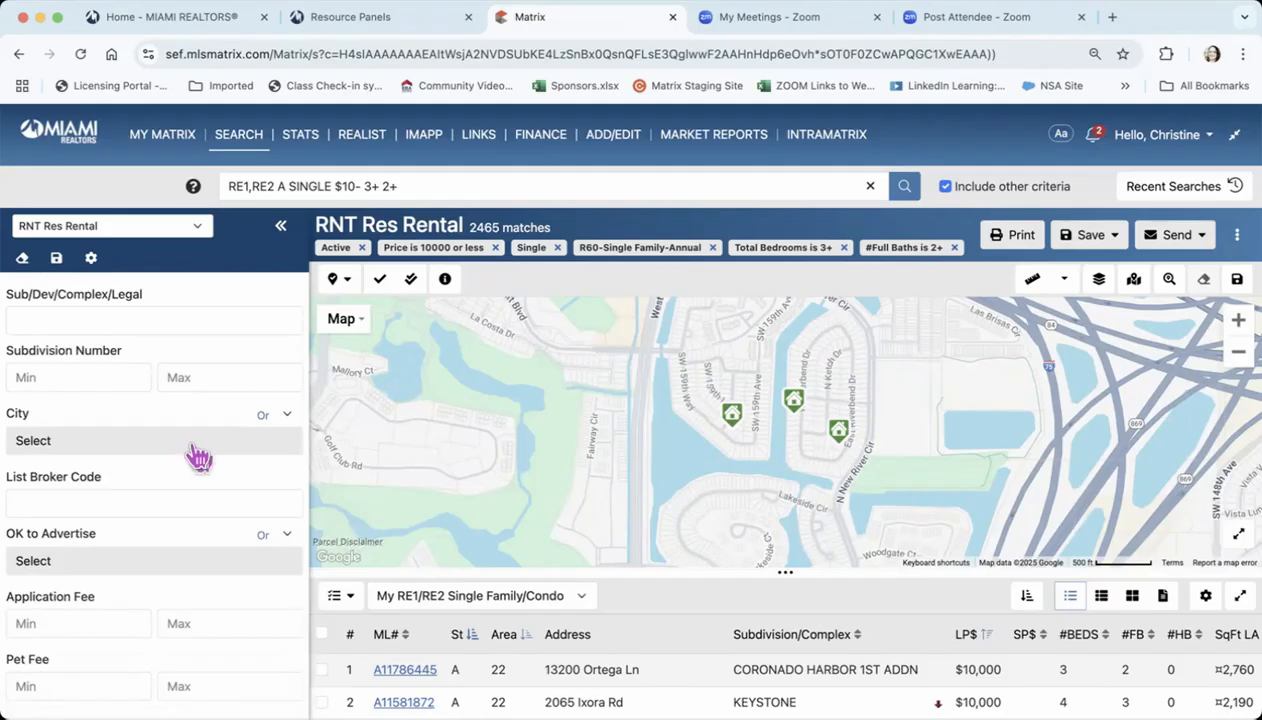
Filter the City choices by "Coral" and limit the search to Coral Gables
left_click(193, 456)
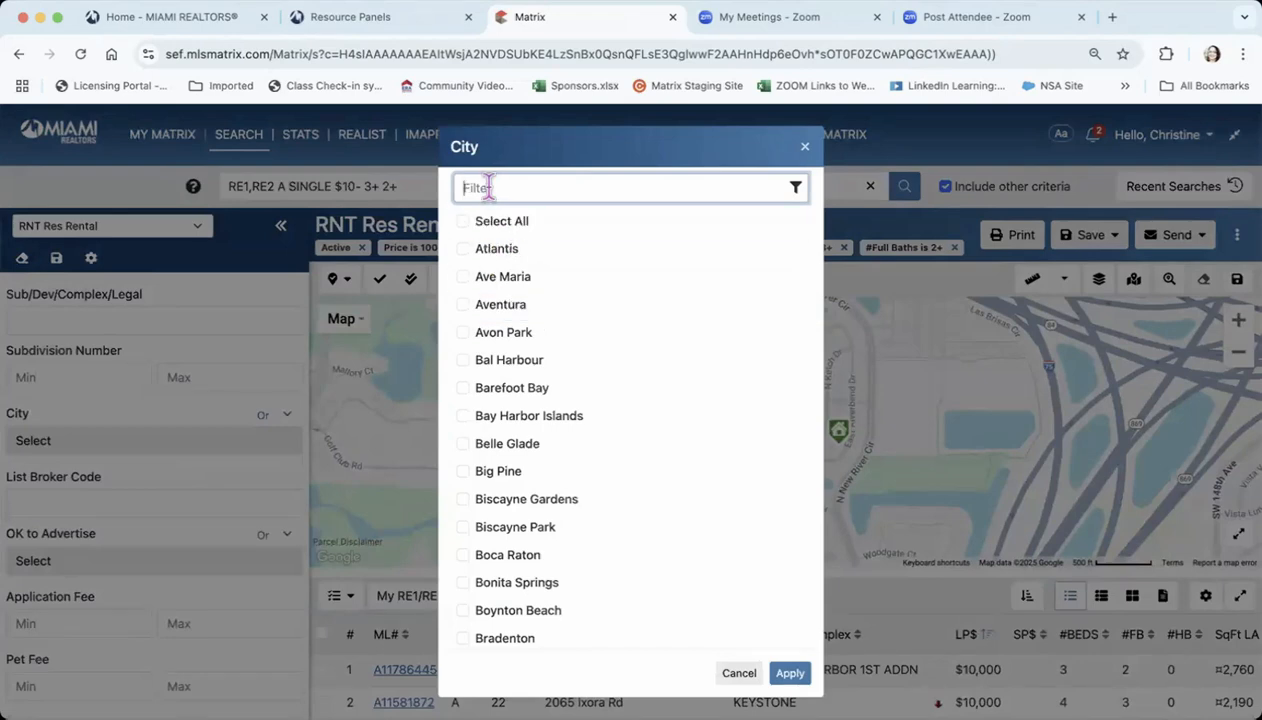
type("Coral")
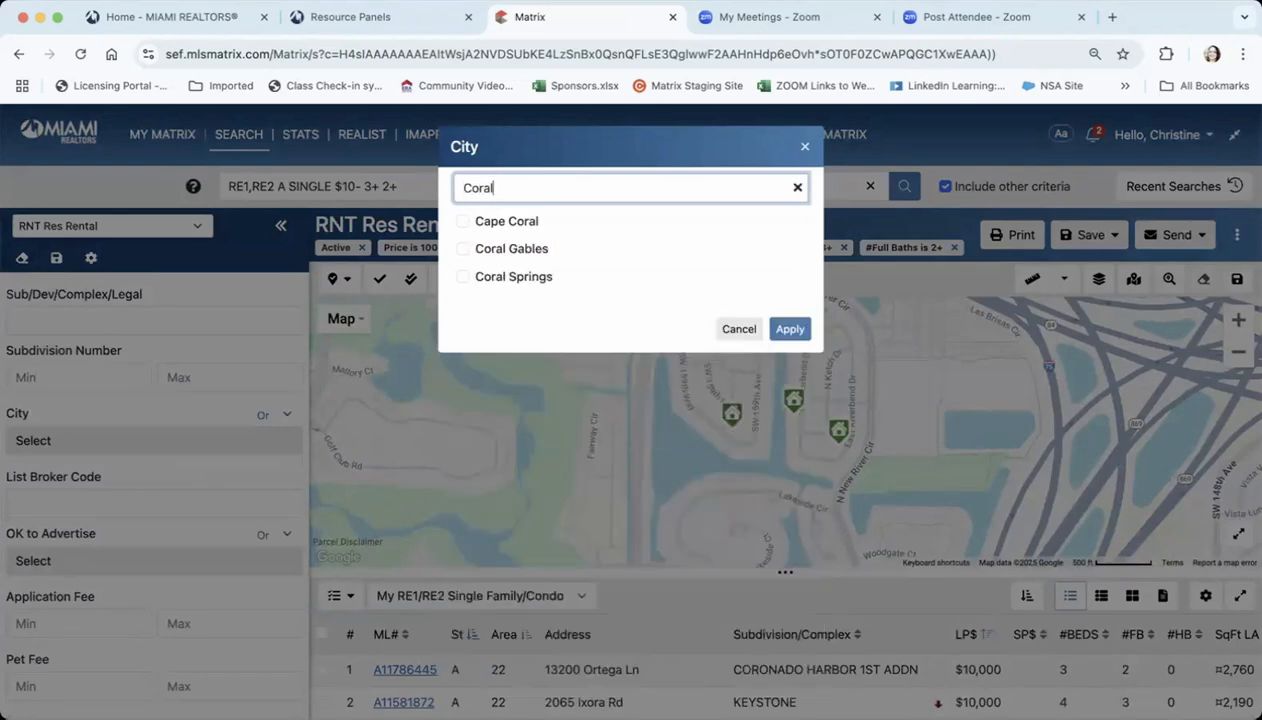
left_click(462, 248)
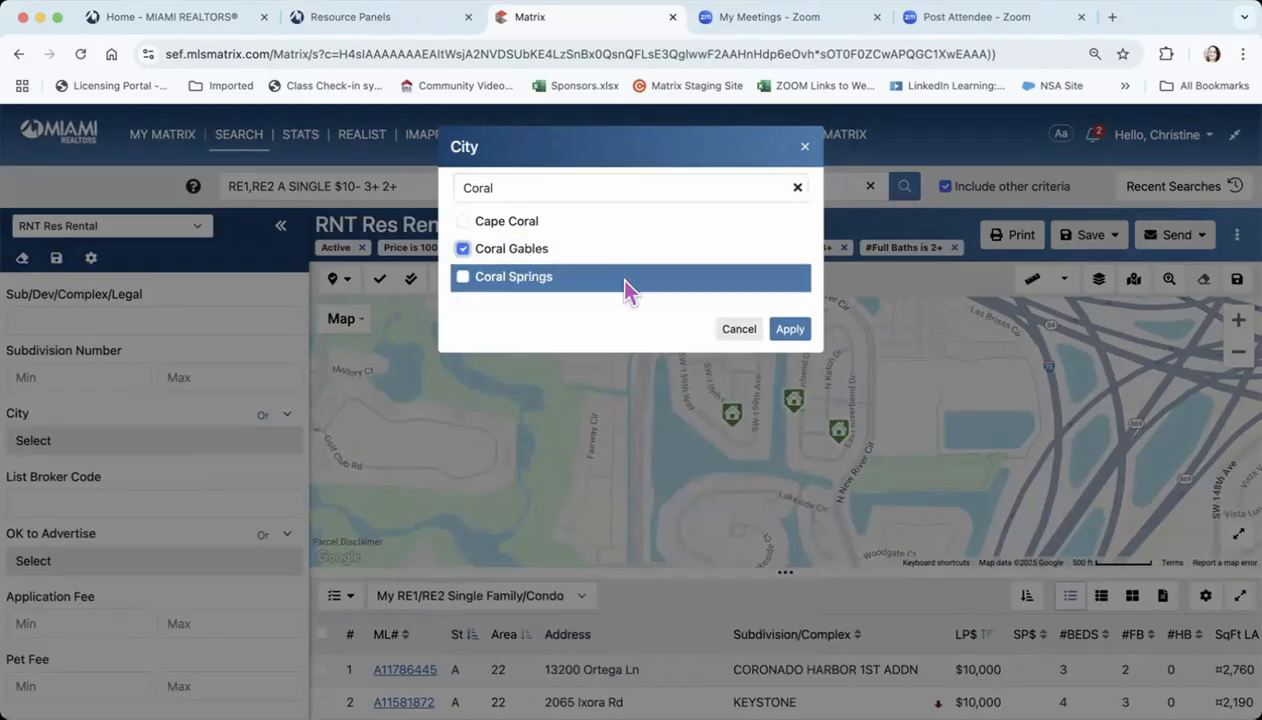
left_click(792, 331)
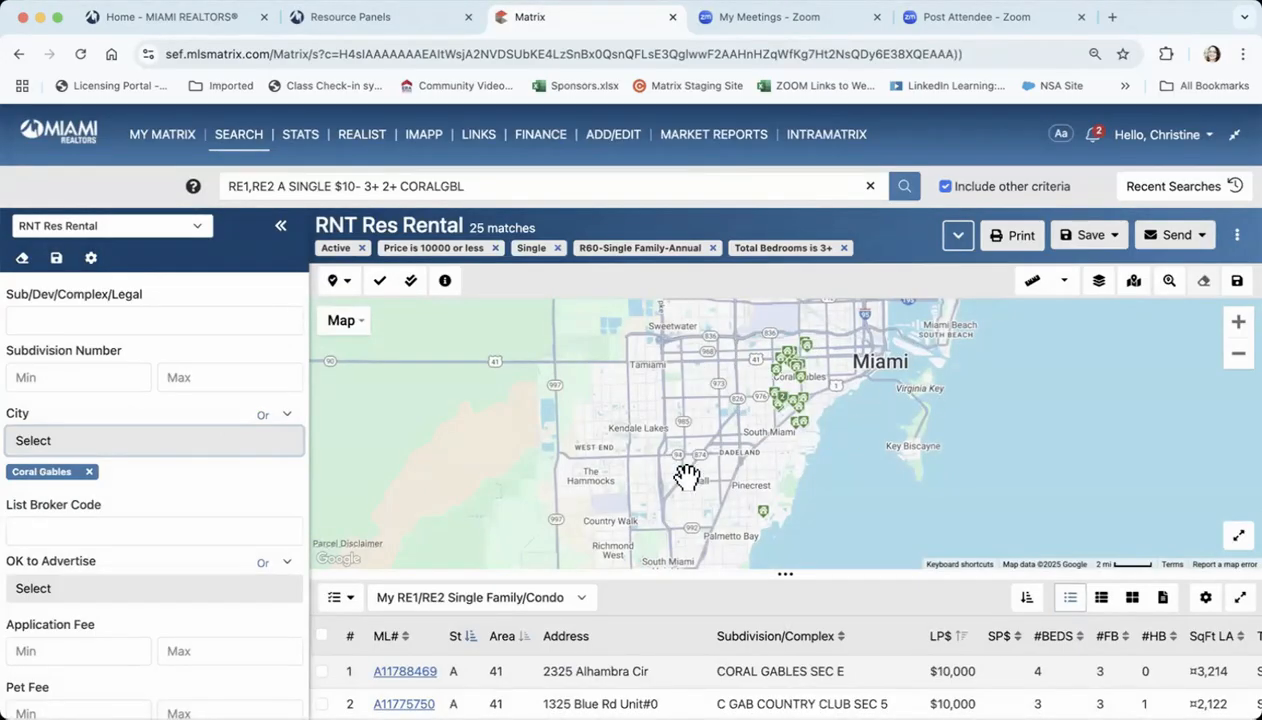
Open the summary of a mapped listing near the University of Miami and examine its photos, price and property details
scroll(188, 538, "down", 1)
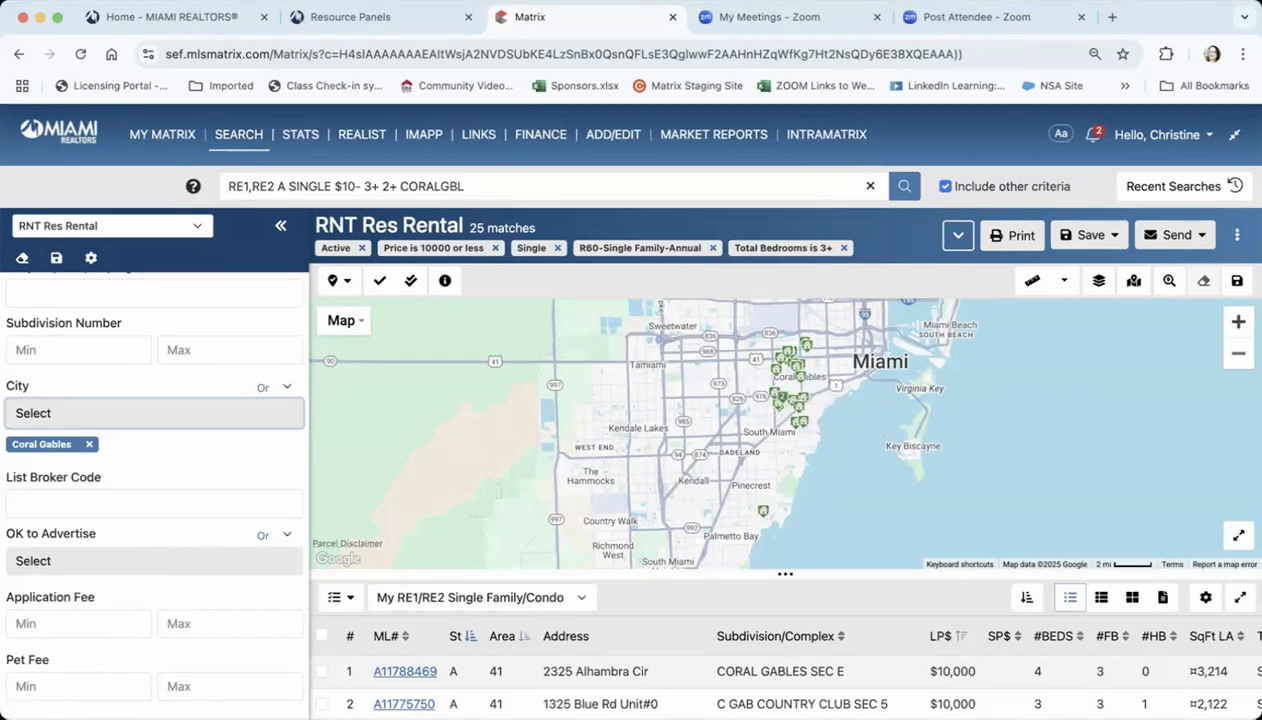
left_click(1238, 322)
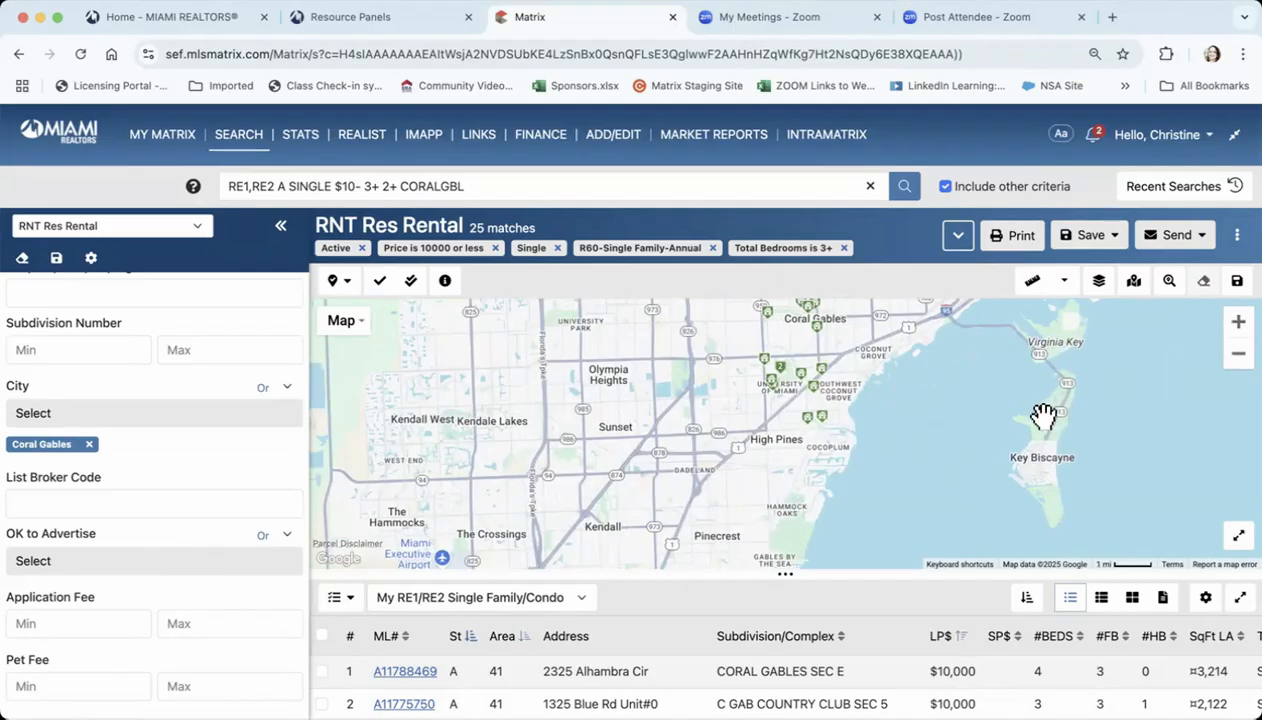
left_click_drag(1043, 415, 986, 484)
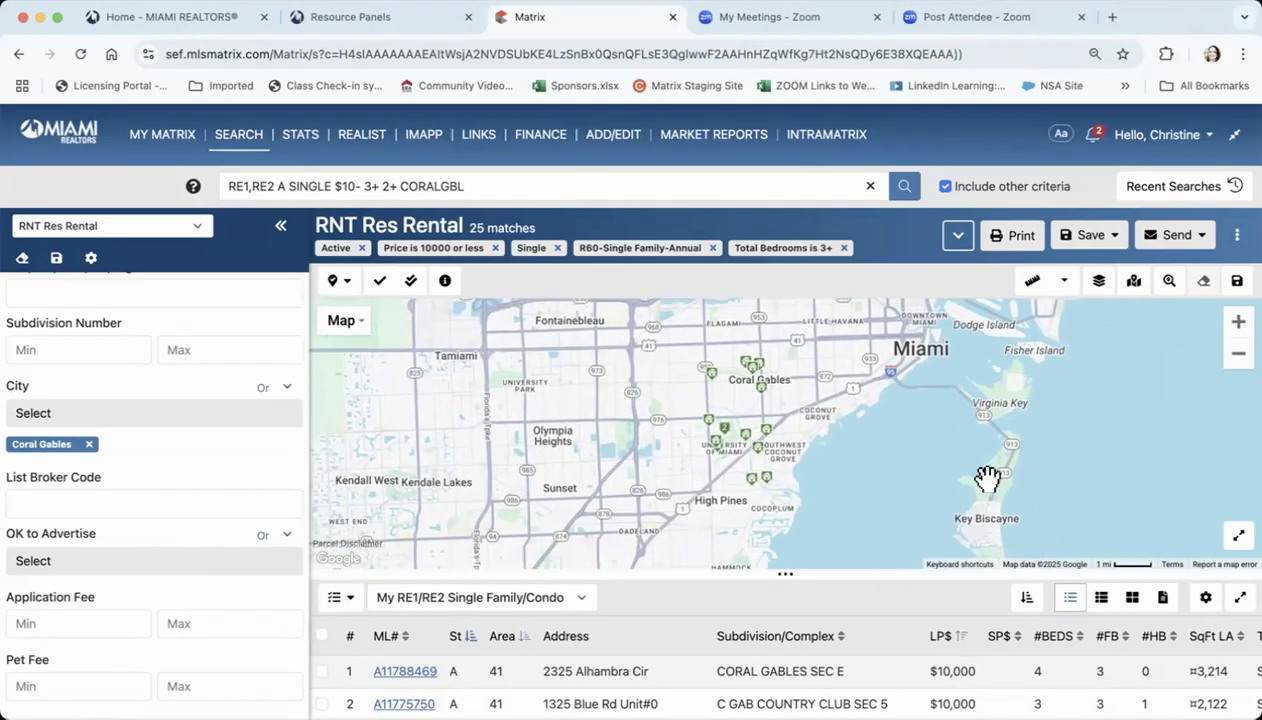
left_click(716, 434)
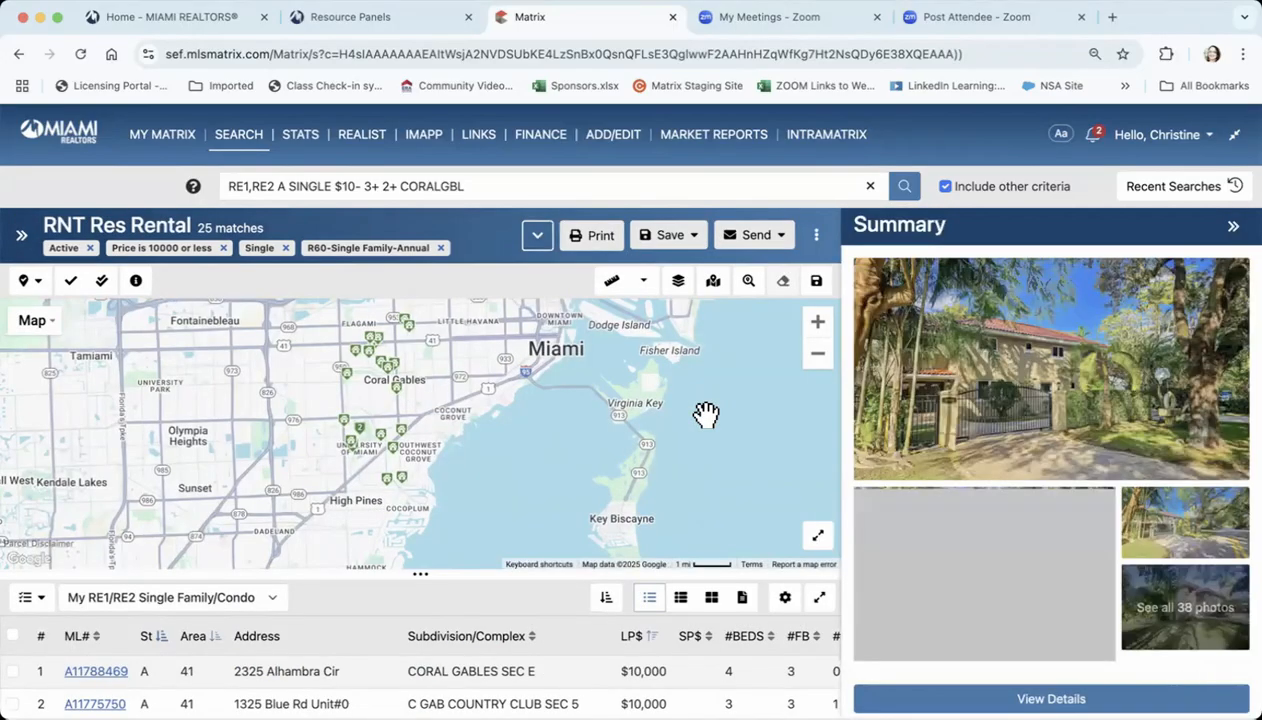
scroll(1047, 493, "down", 2)
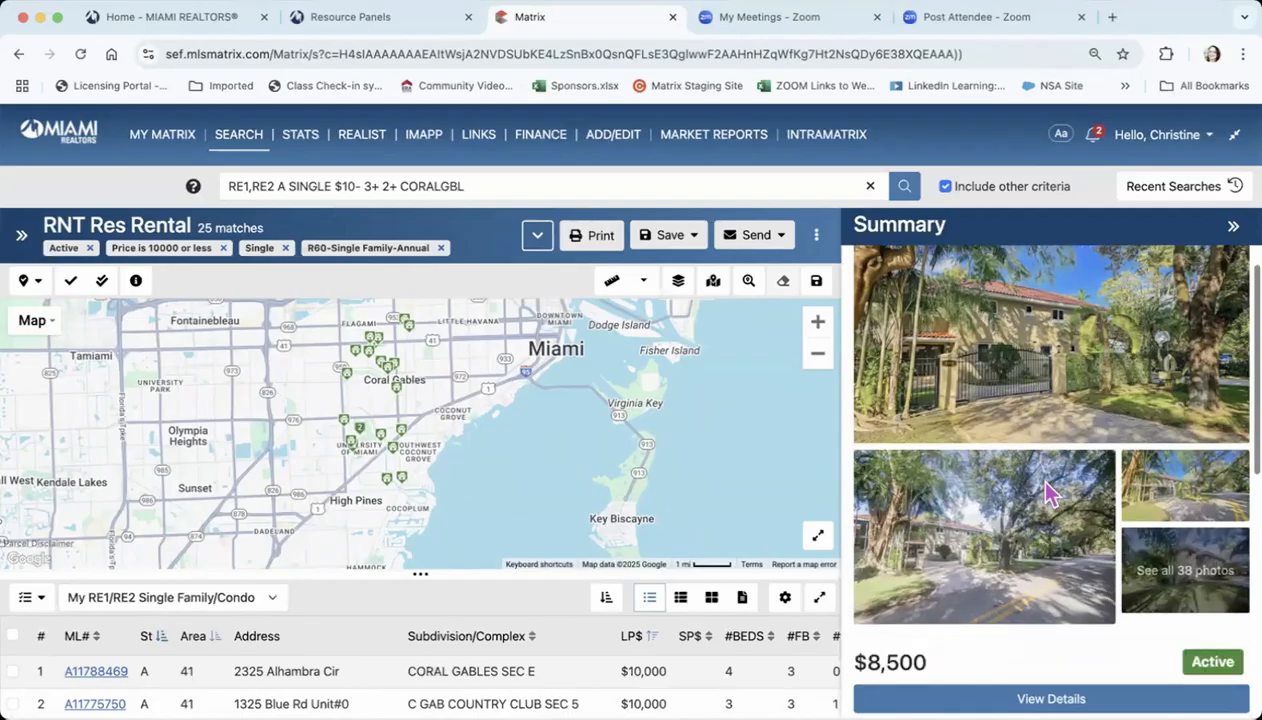
scroll(1047, 492, "down", 5)
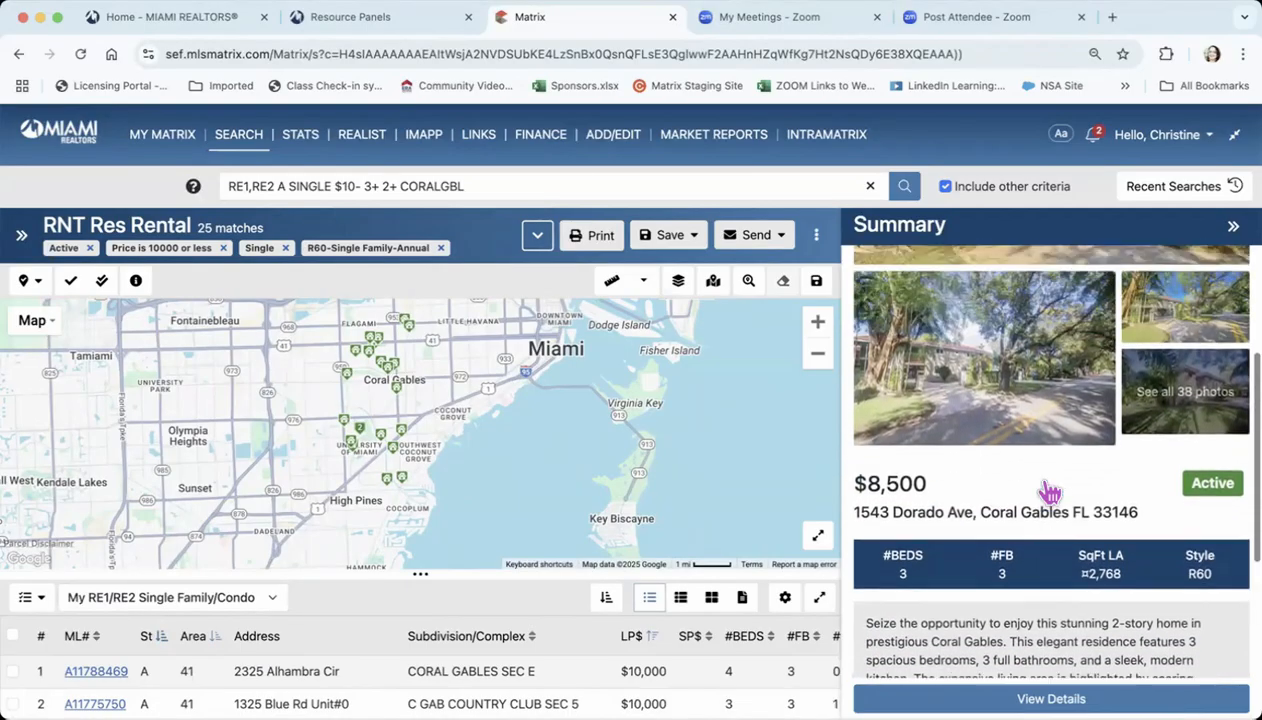
scroll(1047, 492, "up", 4)
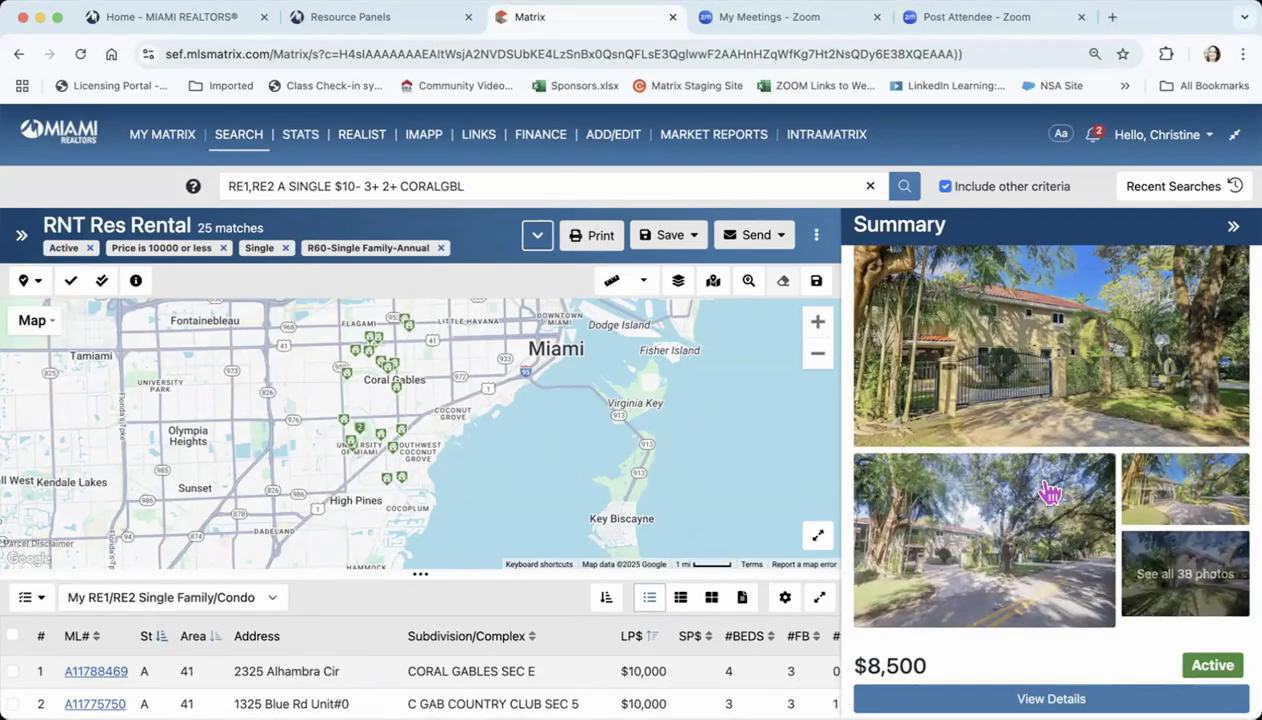
Read the remaining property details and description of the open listing and close its summary
scroll(1047, 490, "down", 6)
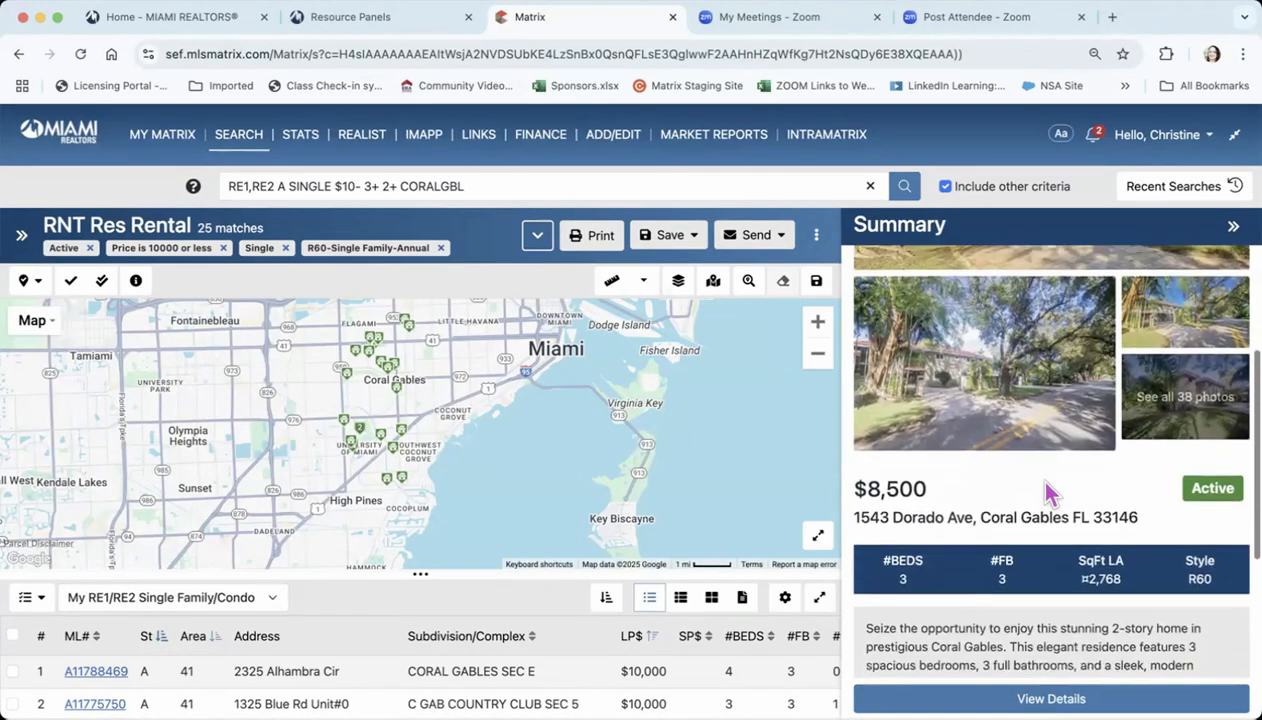
scroll(1047, 490, "down", 3)
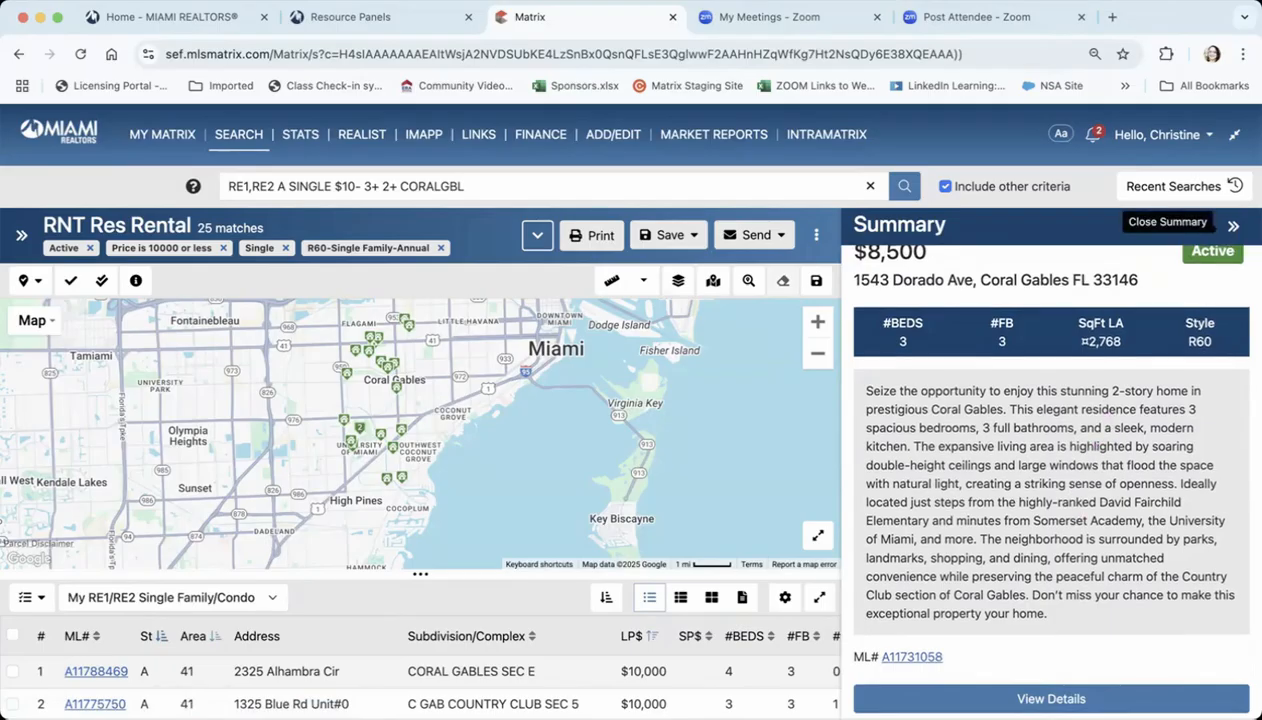
left_click(1233, 226)
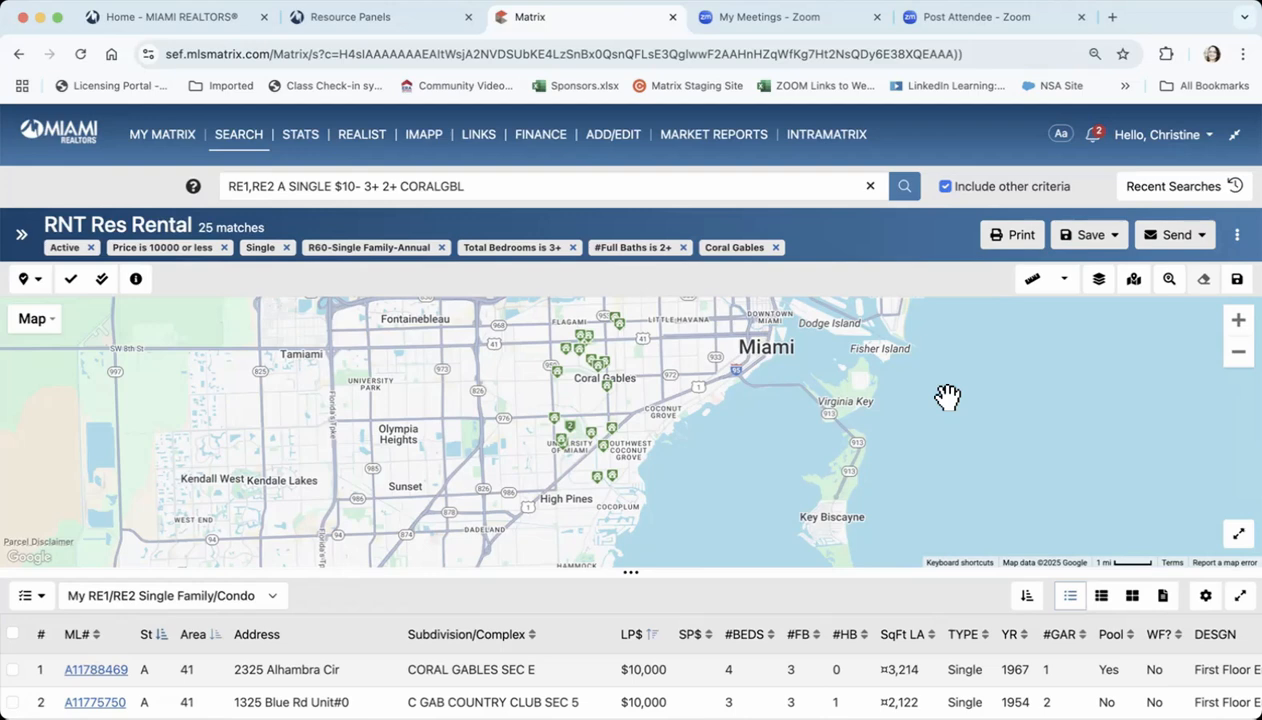
Expand the rental results list over the map and hide the search fields
left_click(21, 240)
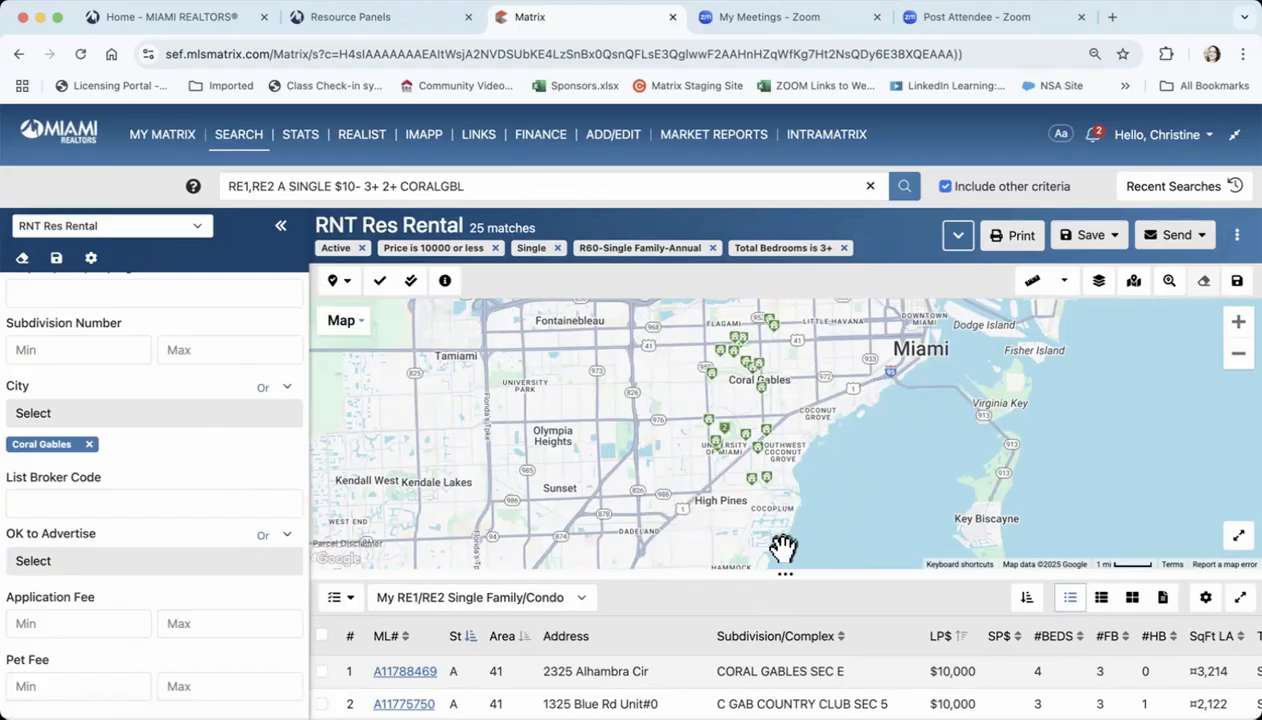
left_click_drag(784, 570, 788, 283)
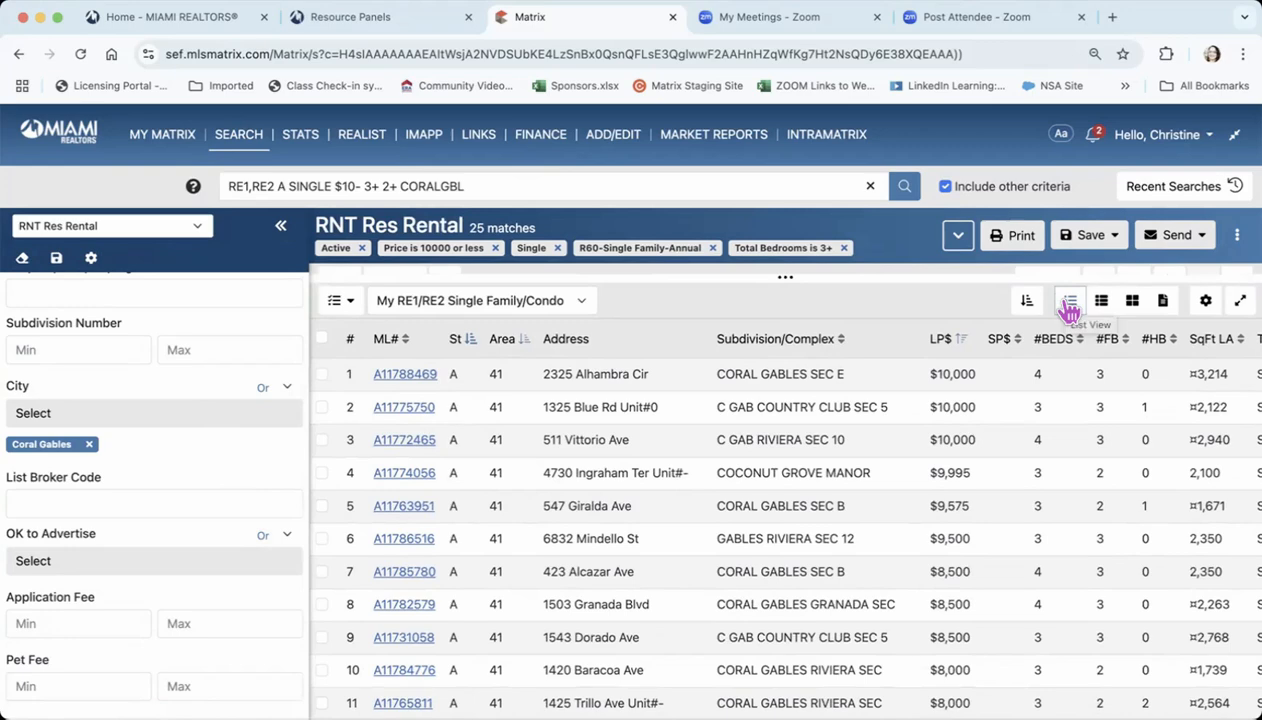
left_click(283, 232)
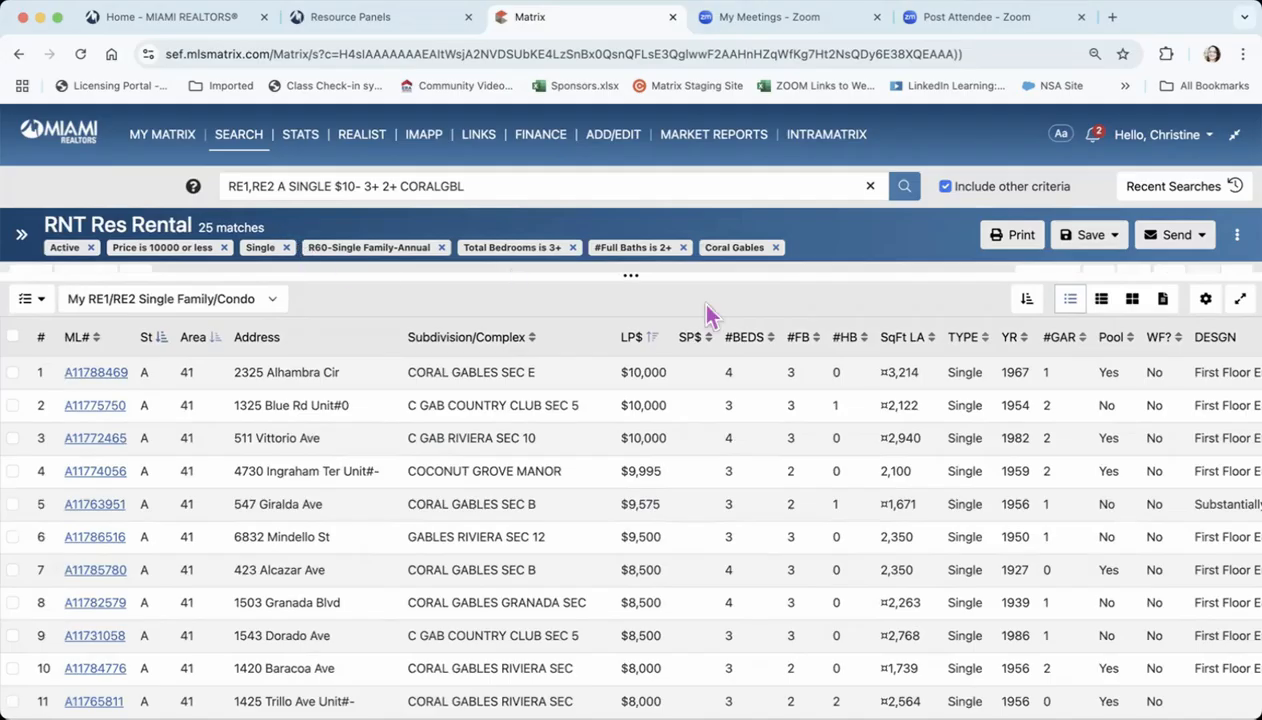
Preview the results in the thumbnail, photo grid and full property views, and return to the list view
left_click(1100, 306)
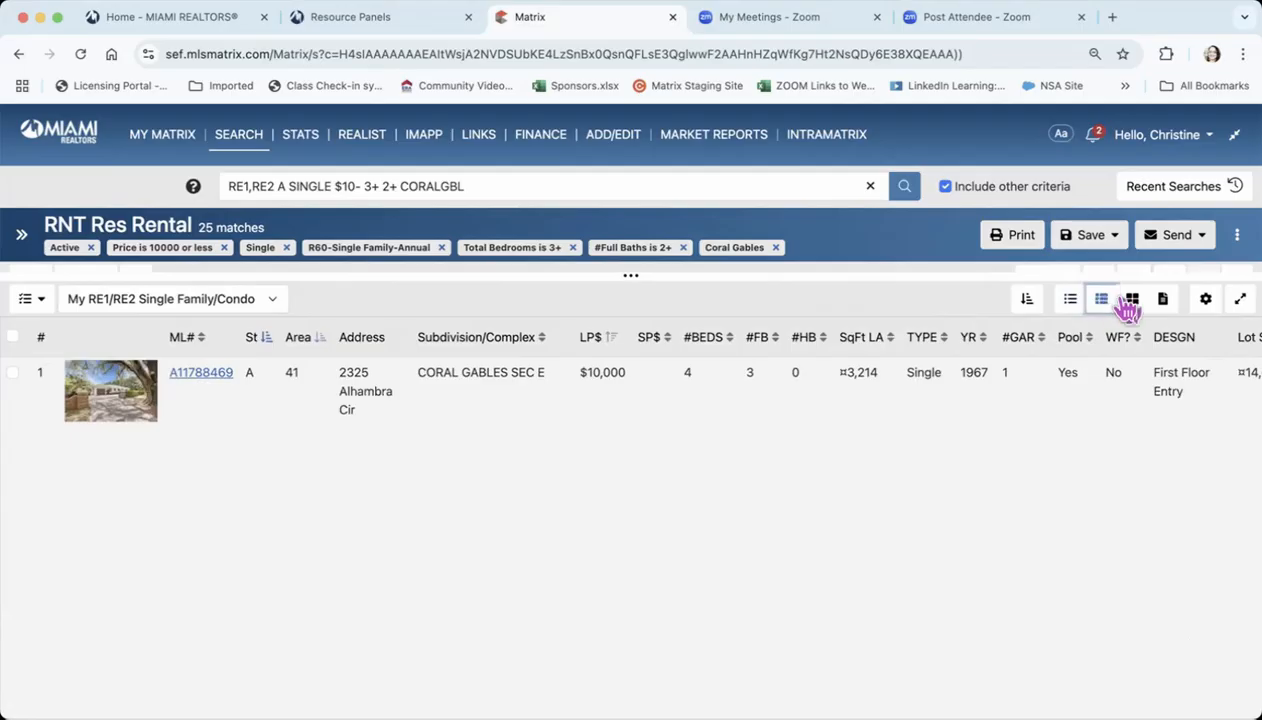
left_click(1128, 302)
left_click(1128, 305)
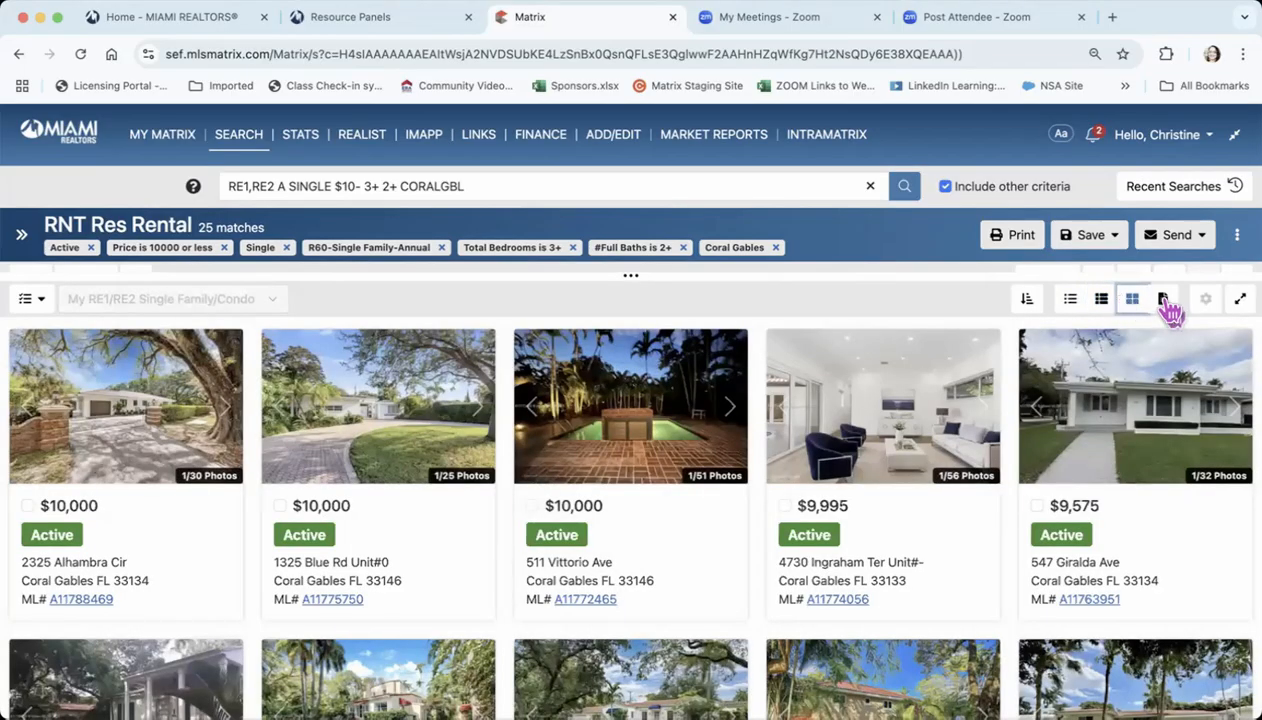
left_click(1166, 302)
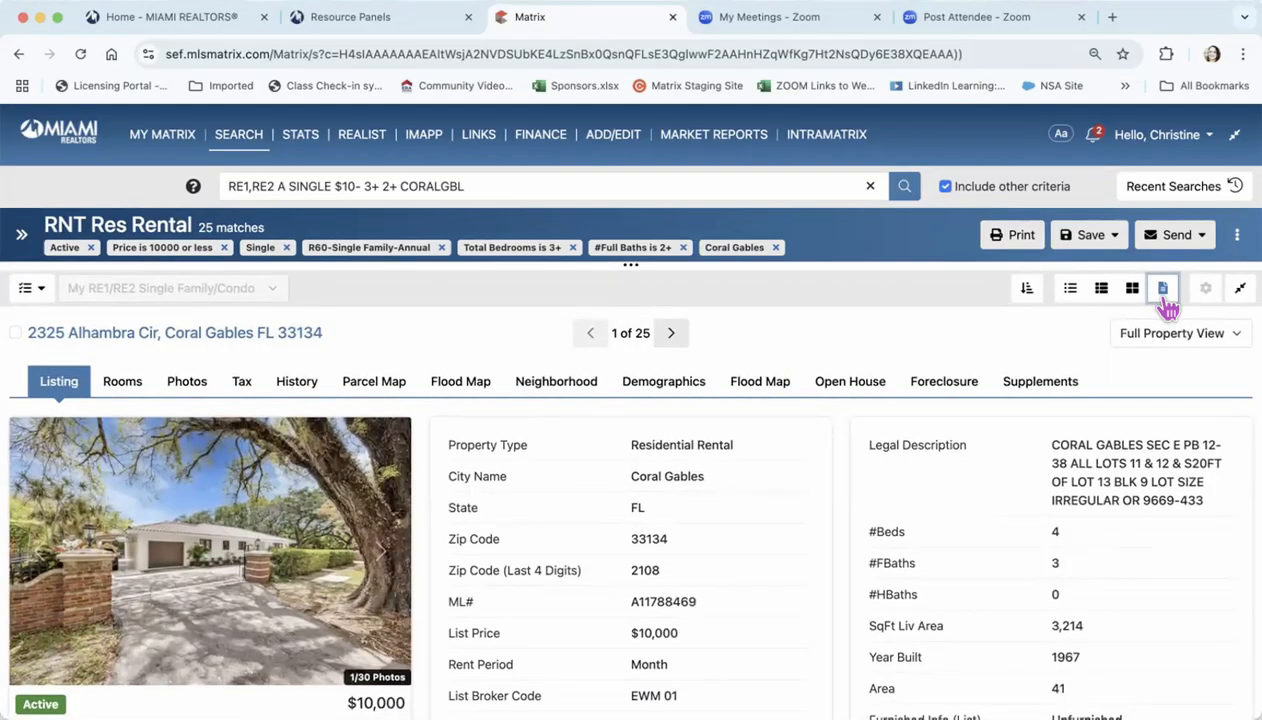
left_click(1068, 290)
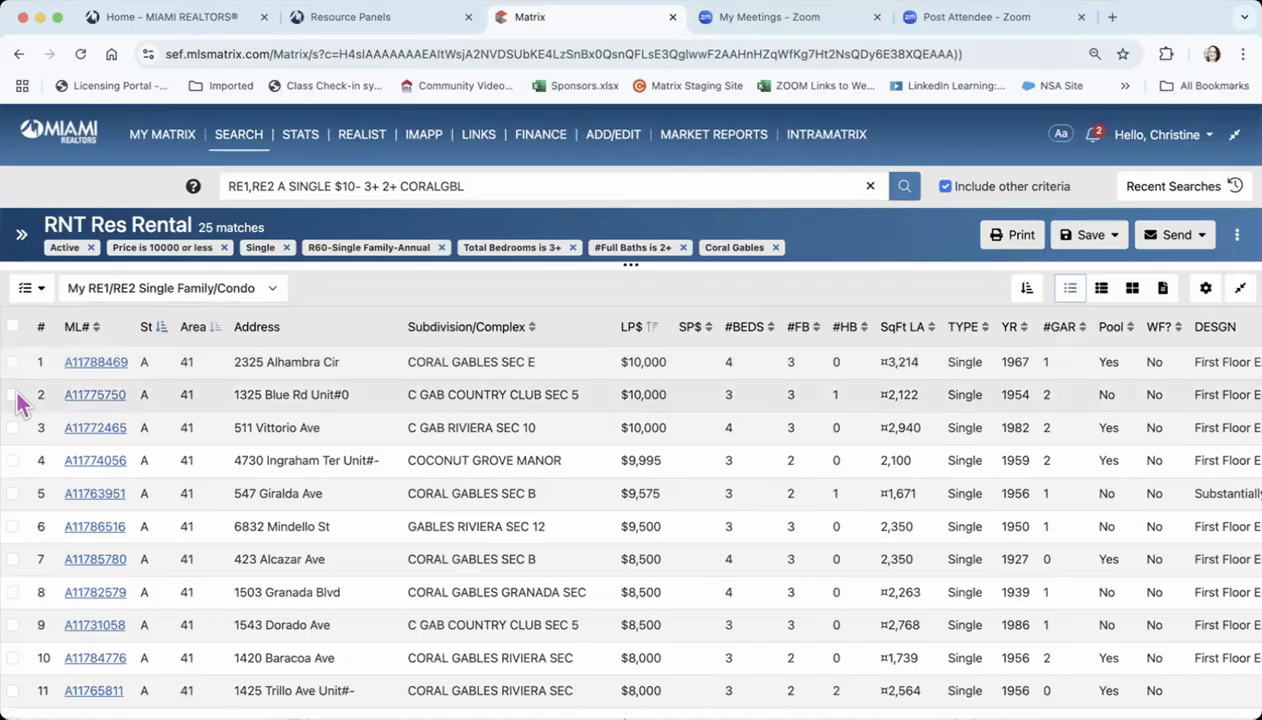
Select the first three rental listings and review their available print formats without printing
left_click(12, 363)
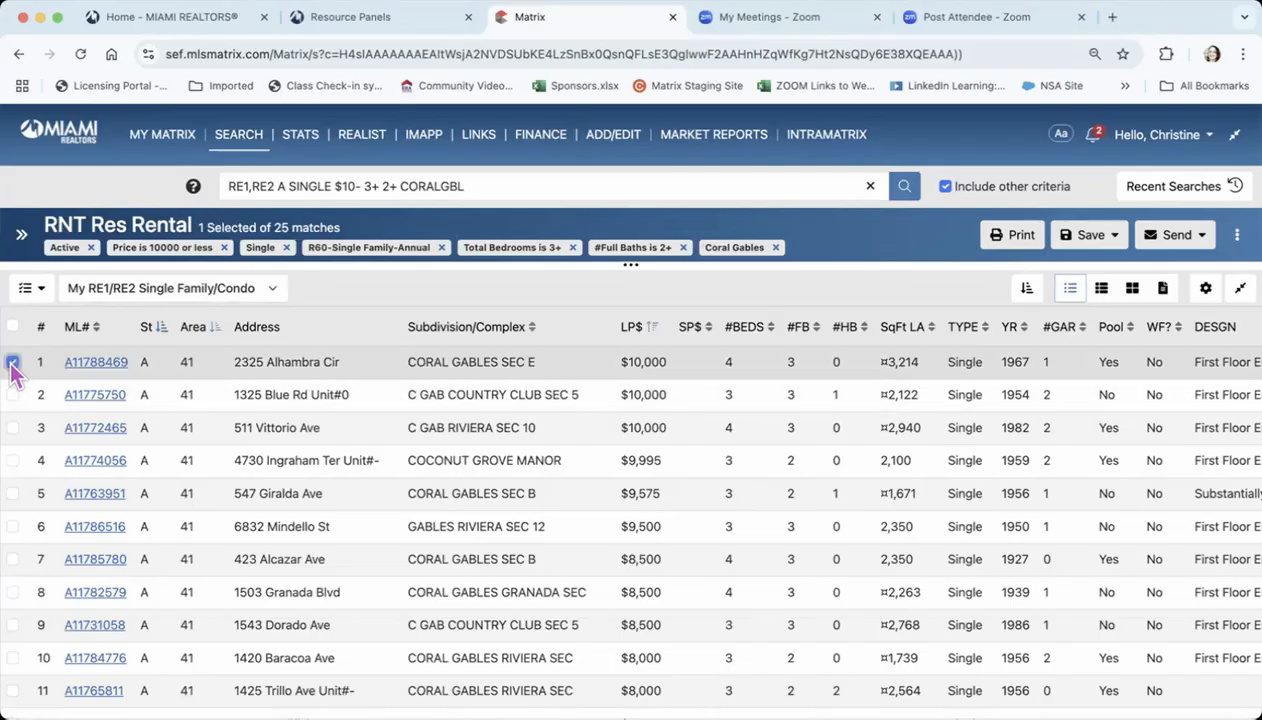
left_click(12, 395)
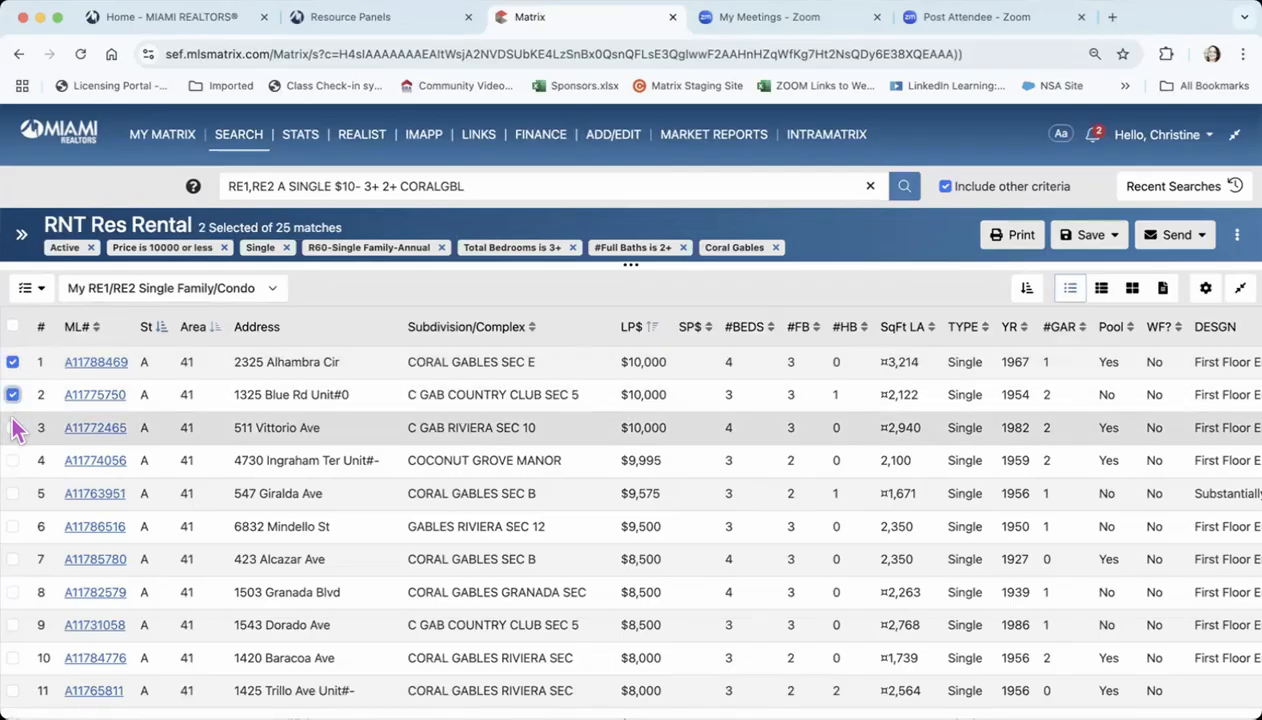
left_click(12, 428)
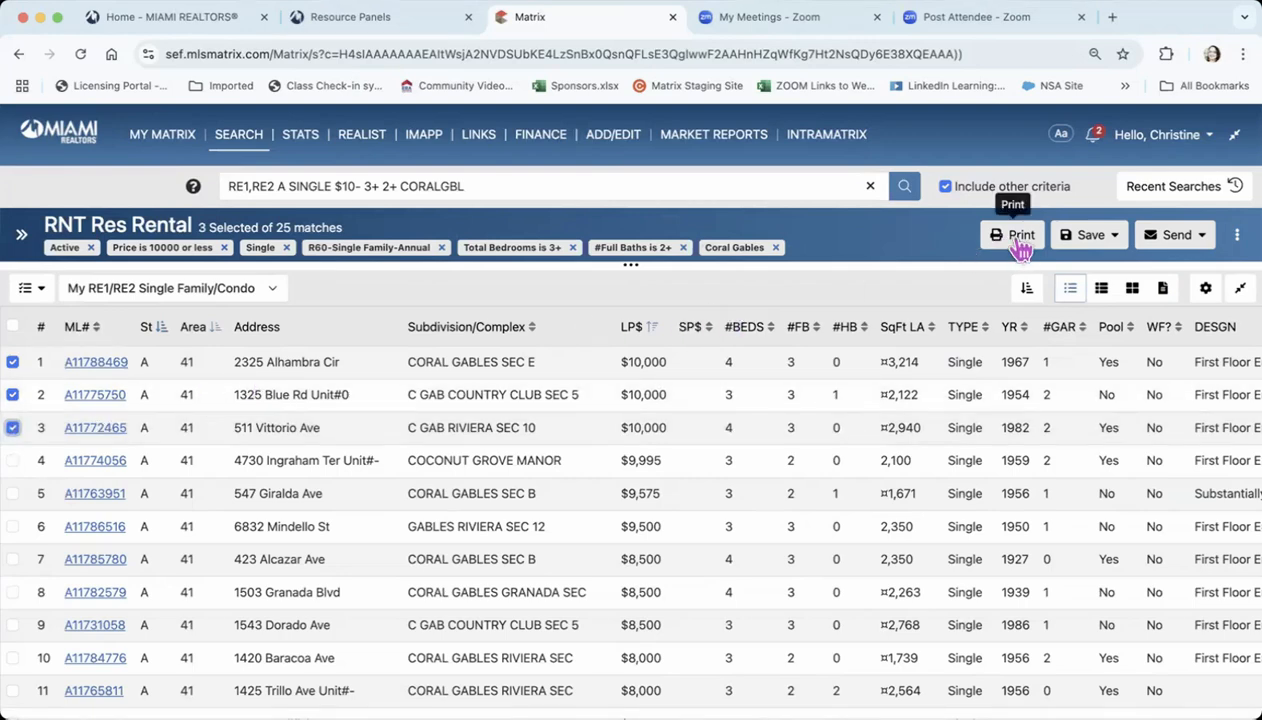
left_click(1020, 247)
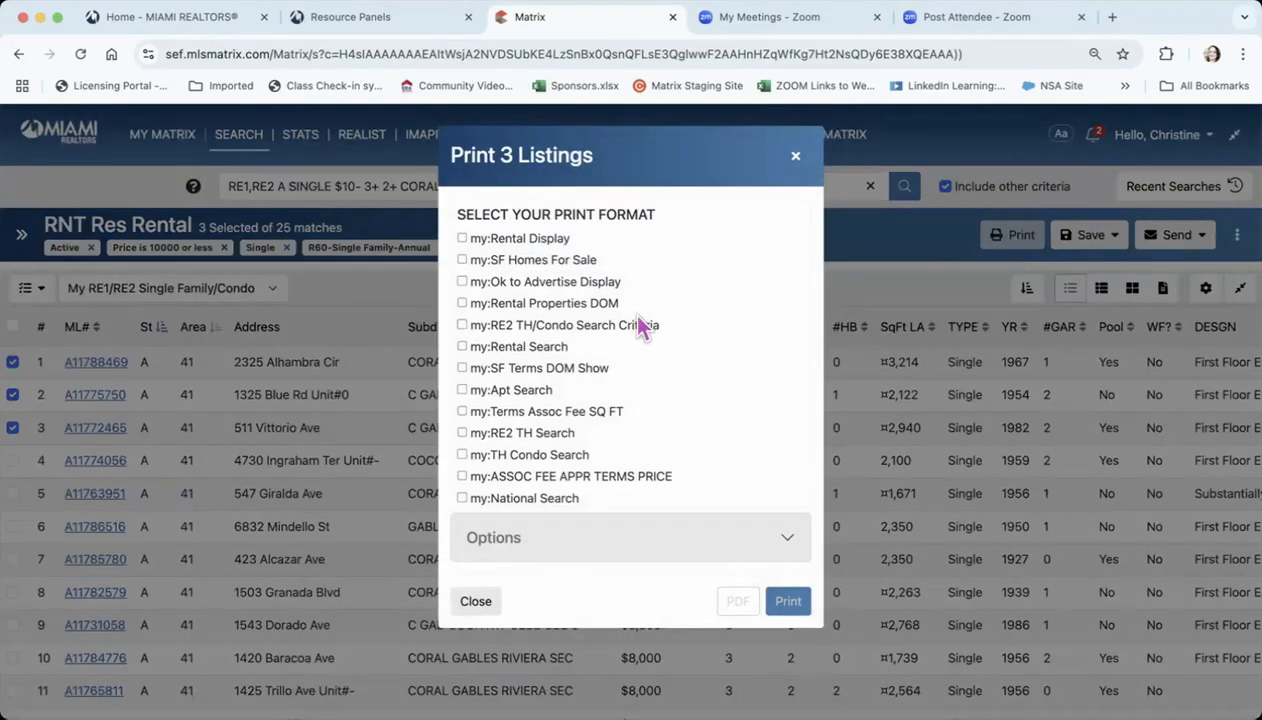
left_click(796, 157)
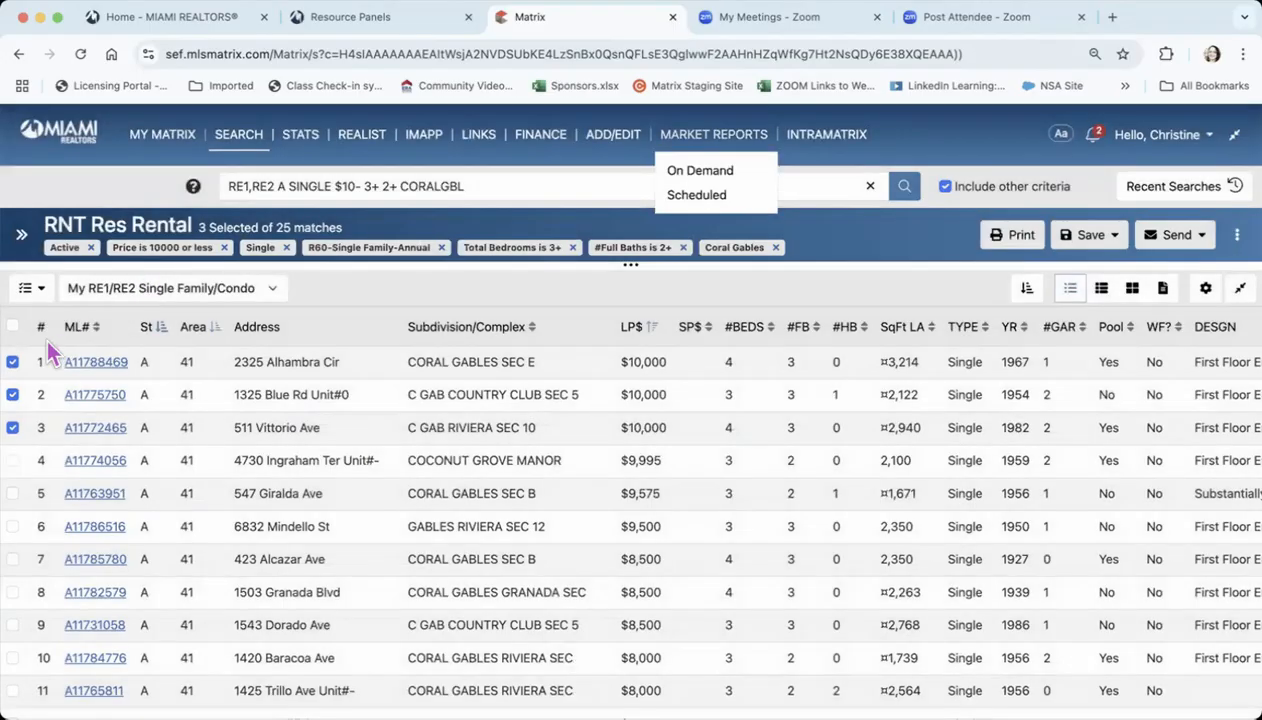
Deselect the first three rental listings
left_click(12, 362)
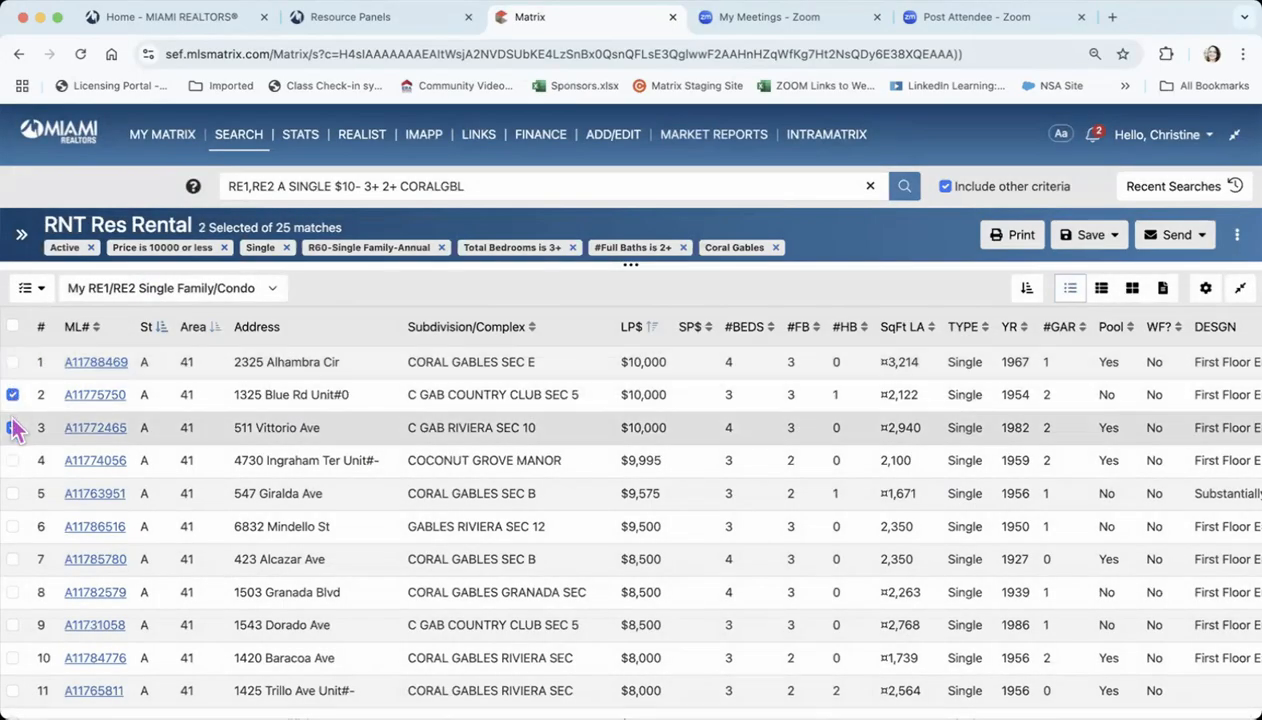
left_click(12, 428)
left_click(12, 395)
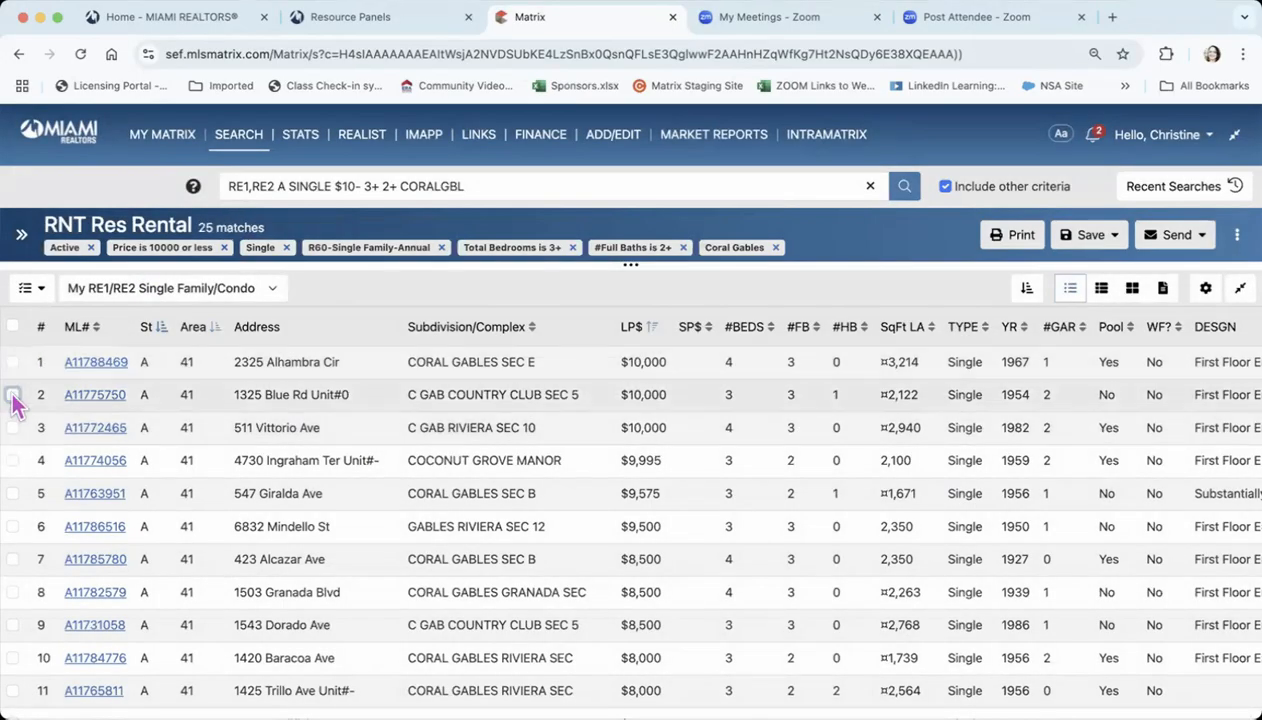
Bring back a tall map above the results list and hide the search fields
left_click(21, 240)
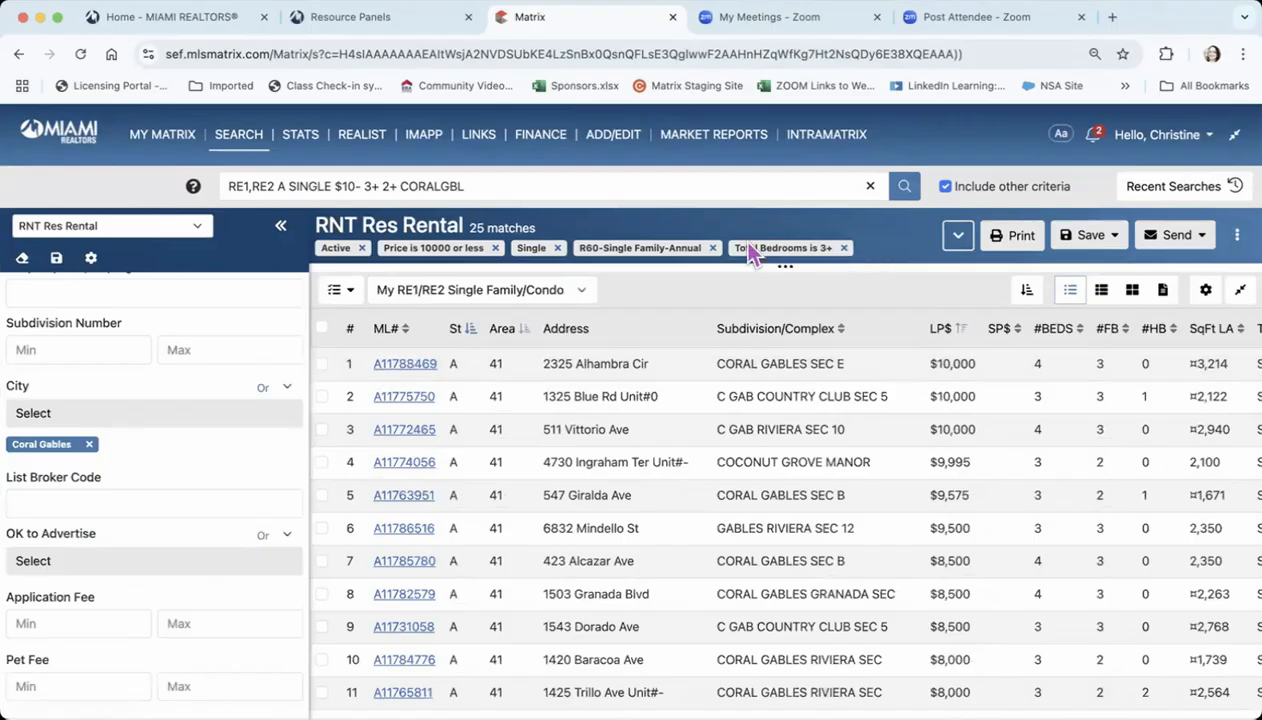
left_click_drag(785, 266, 783, 610)
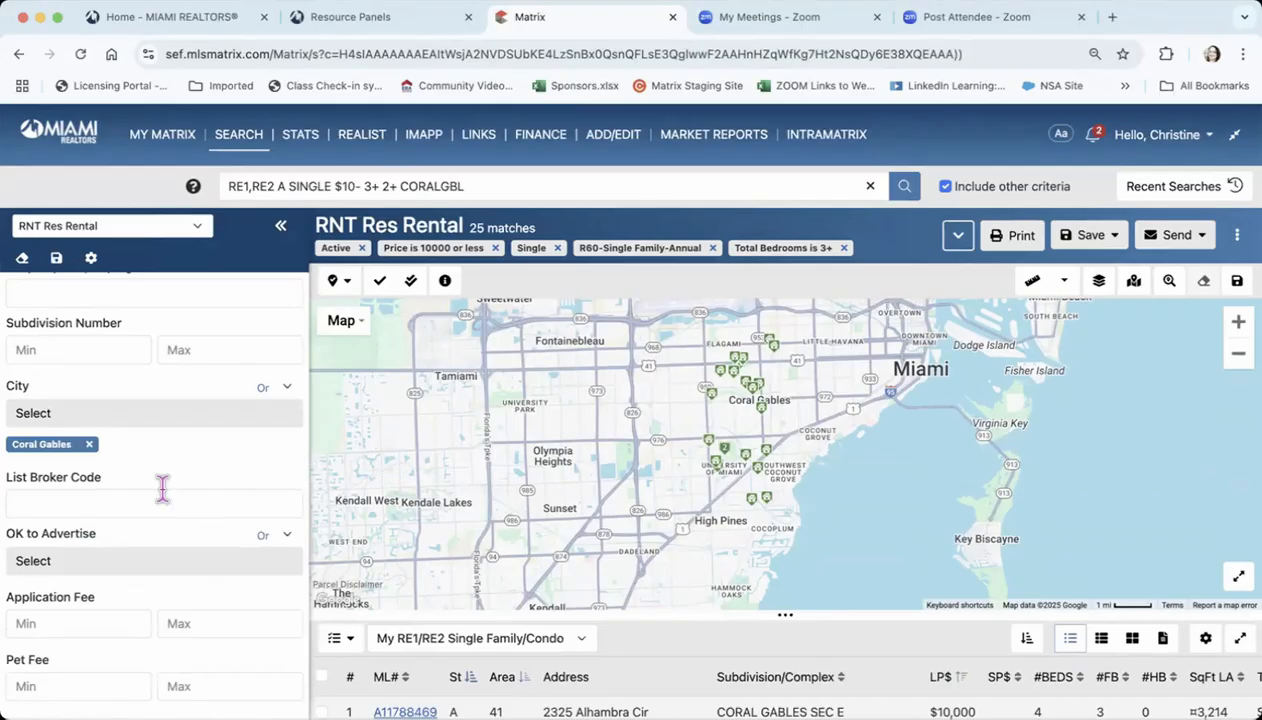
mouse_move(162, 488)
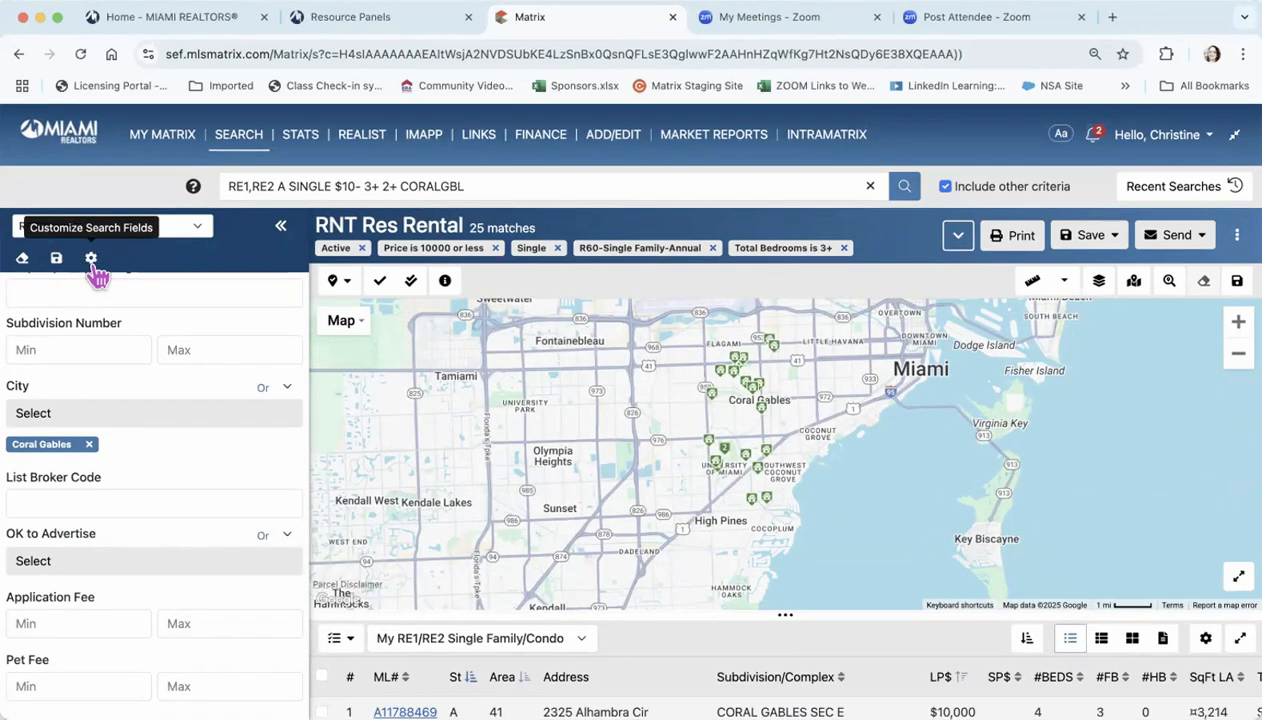
left_click(281, 232)
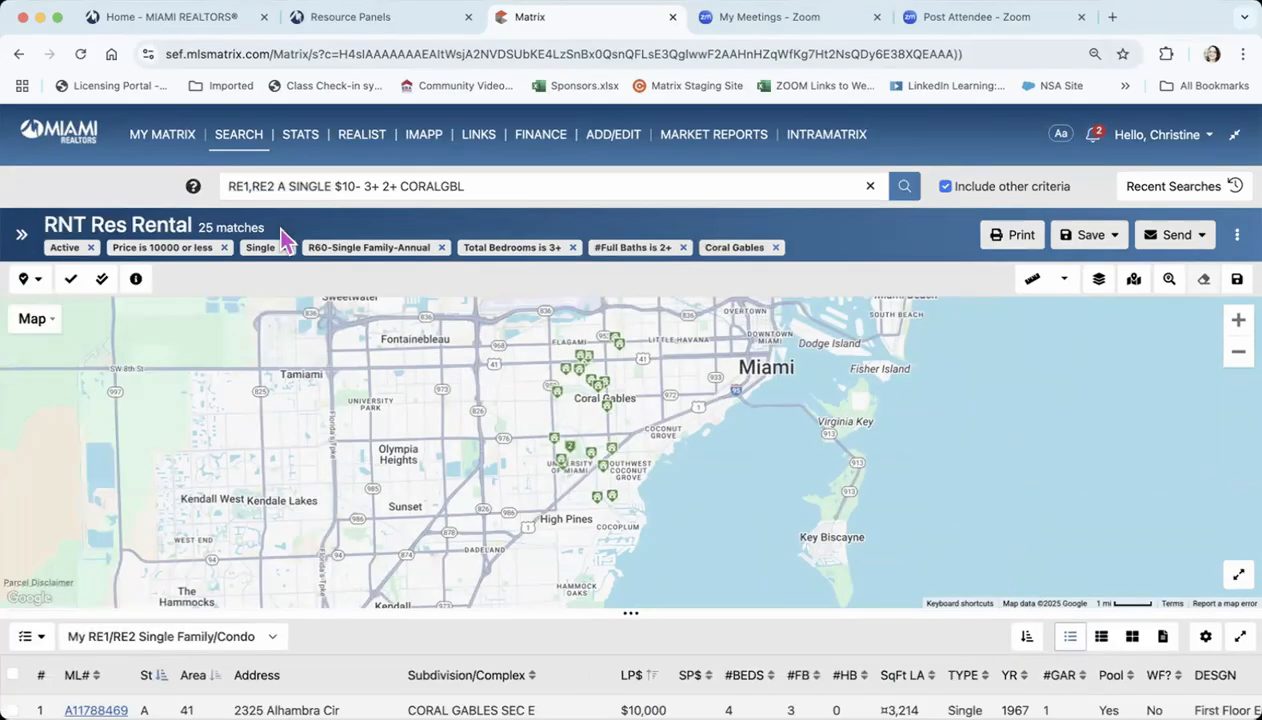
Open the summary of a mapped listing near High Pines, review its photos and property details, and close it
left_click(600, 505)
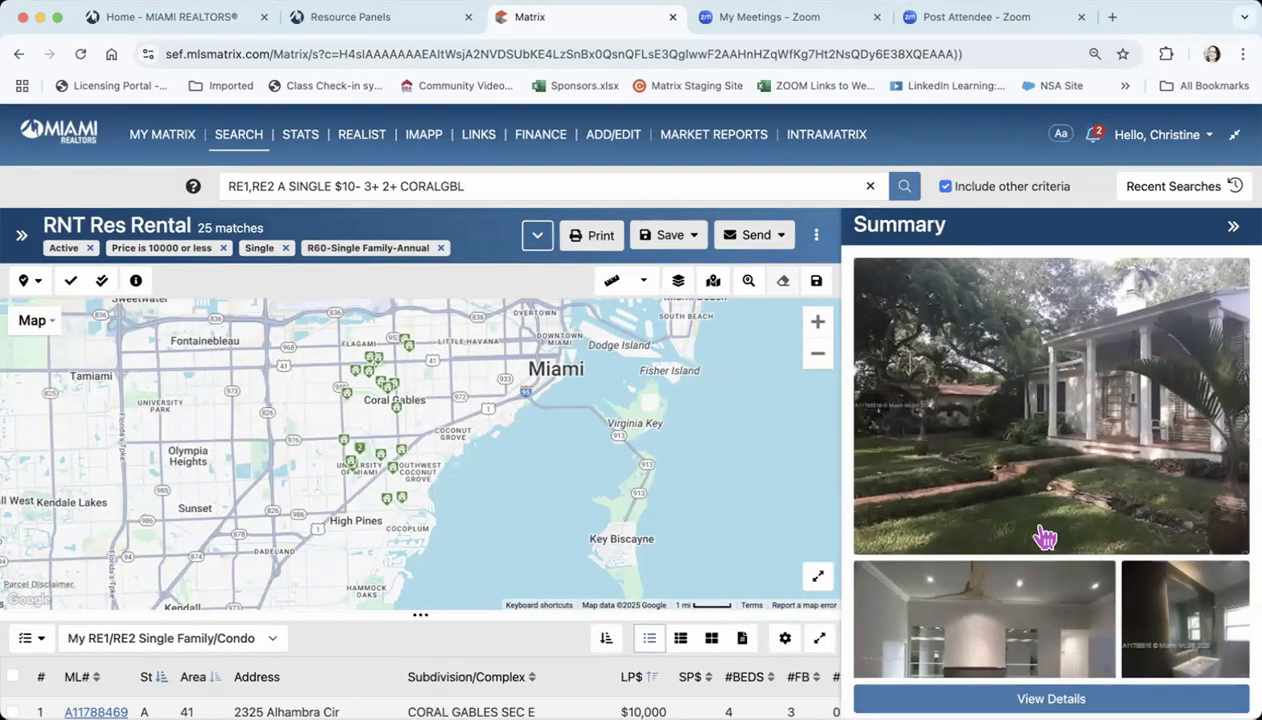
scroll(1043, 535, "down", 5)
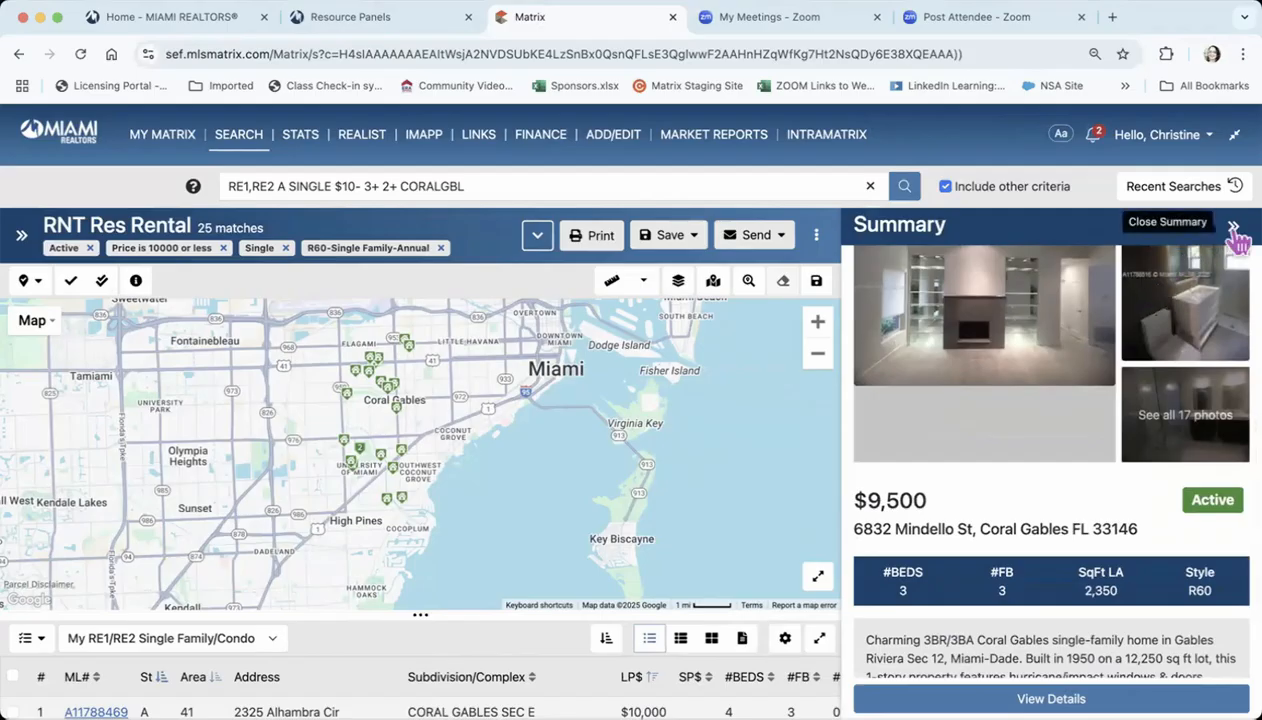
left_click(1233, 228)
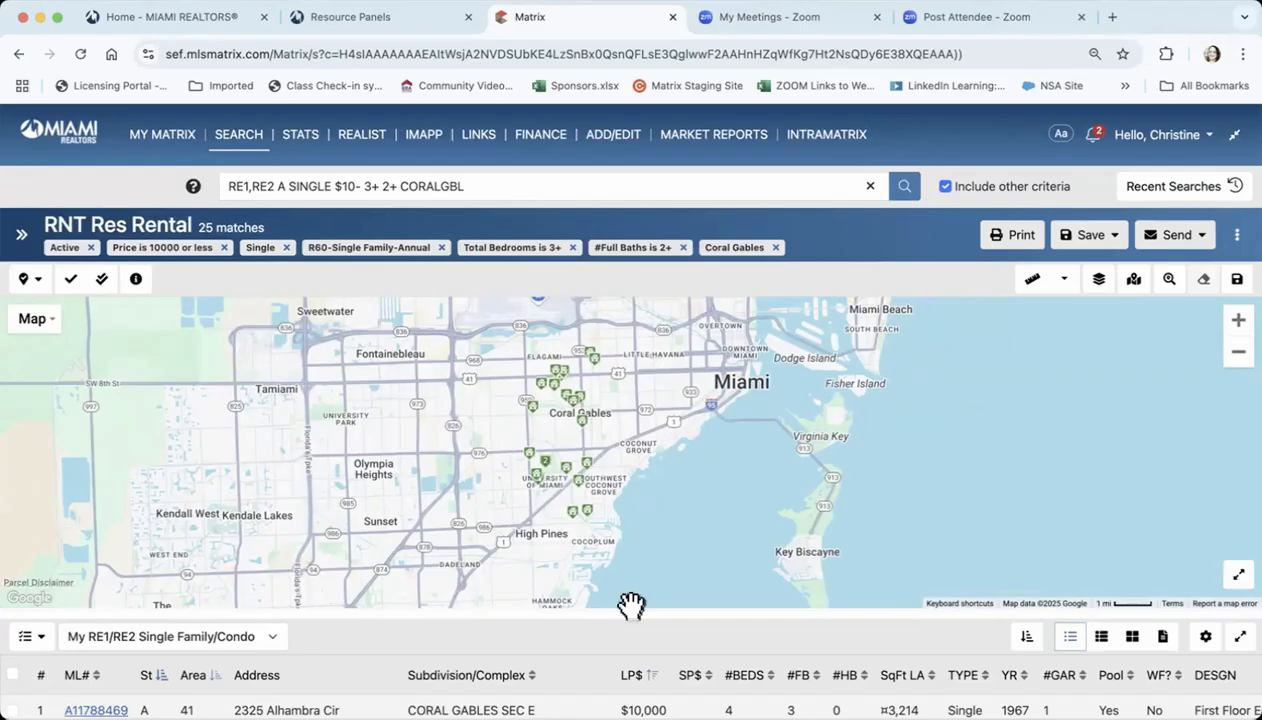
Expand the results list over the map, compare the photo grid and list views, and show the first listing in full property view
left_click_drag(631, 603, 653, 247)
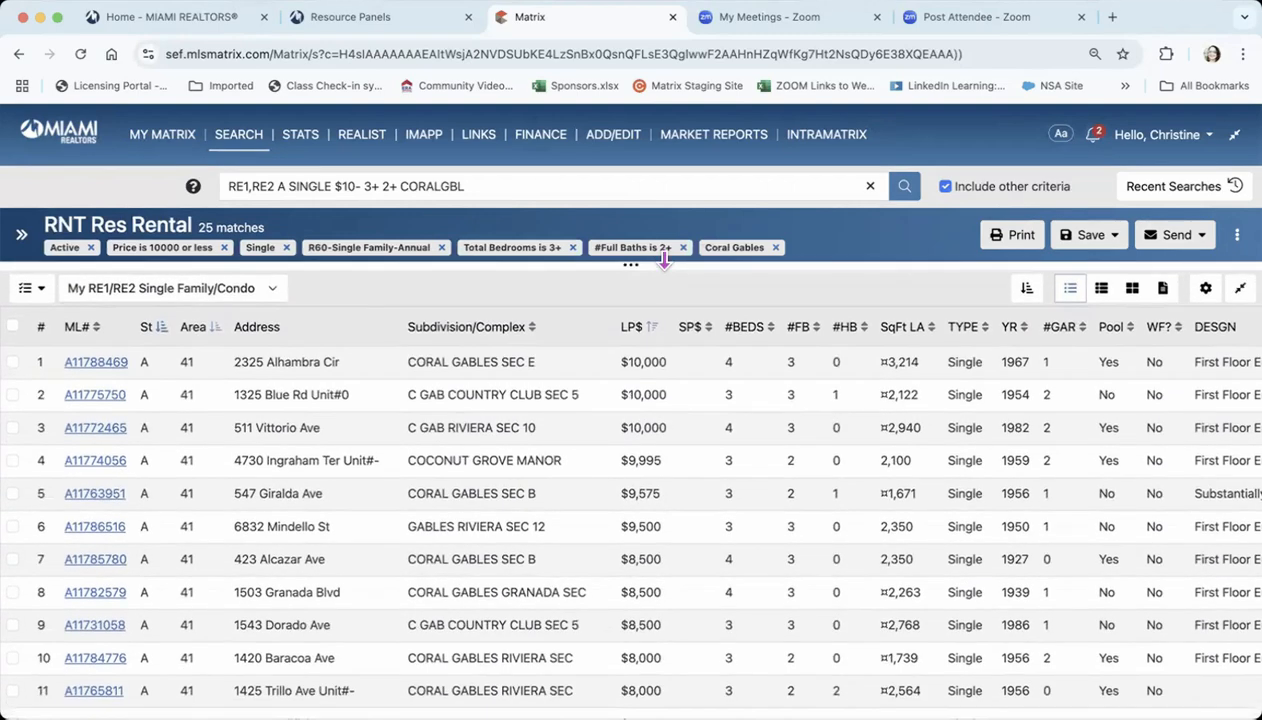
left_click(1130, 290)
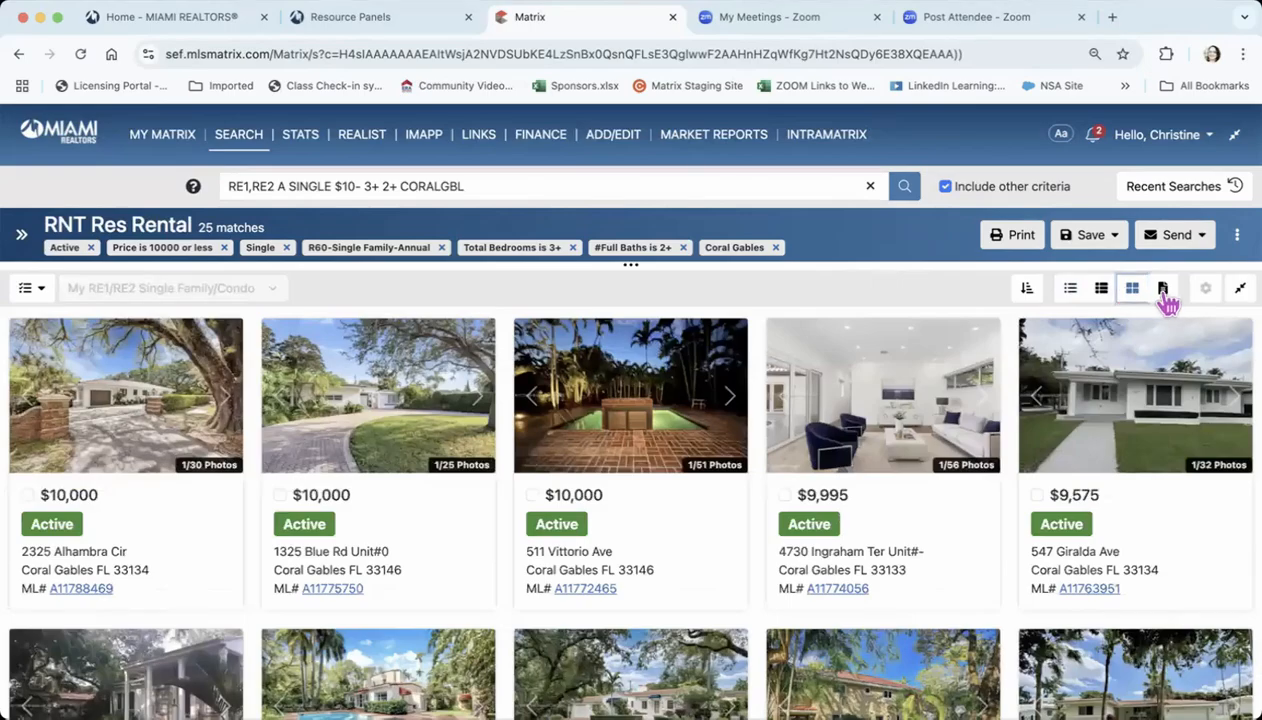
left_click(1163, 290)
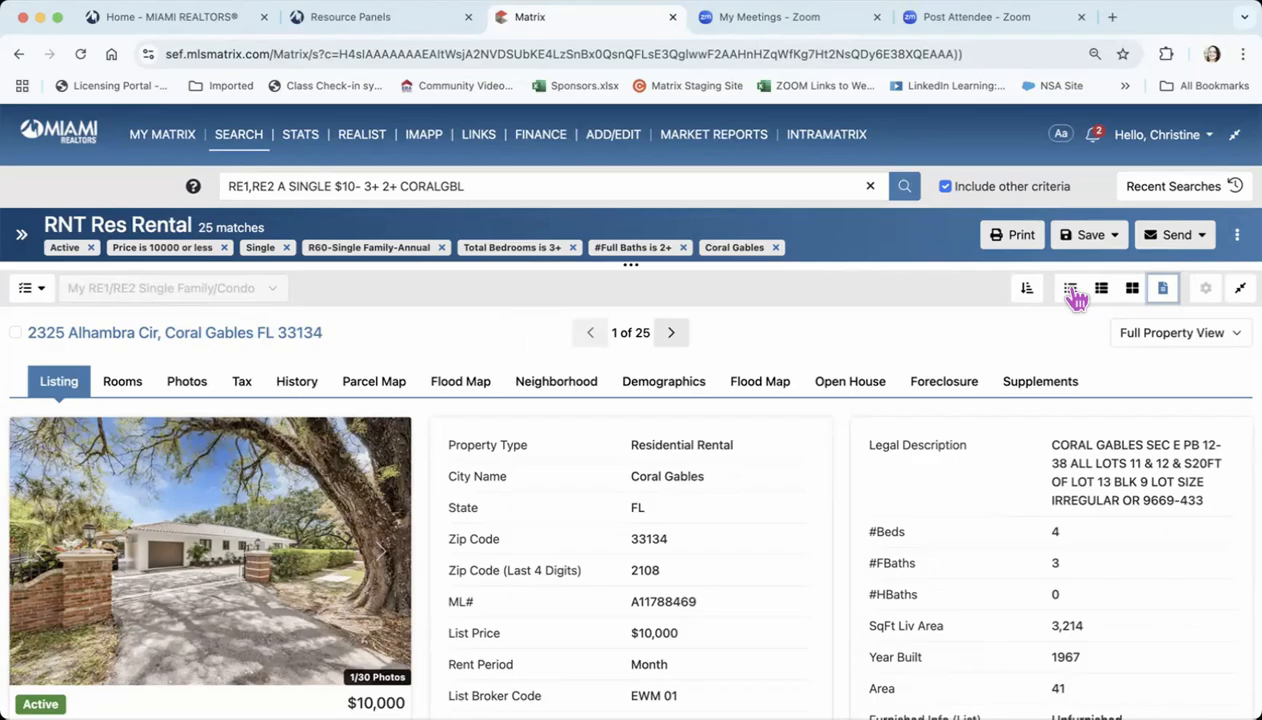
left_click(1071, 290)
left_click(1163, 290)
Review the first listing's MLS history, including its price and status changes
left_click(297, 385)
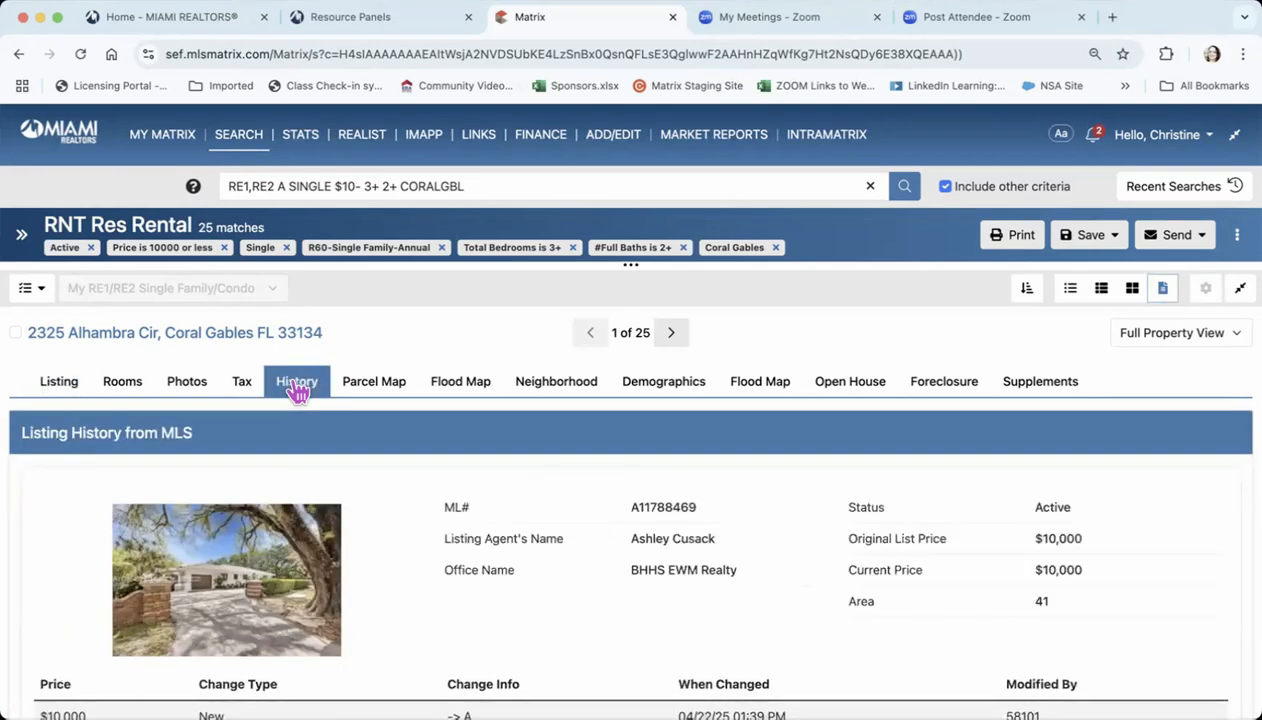
scroll(397, 565, "down", 2)
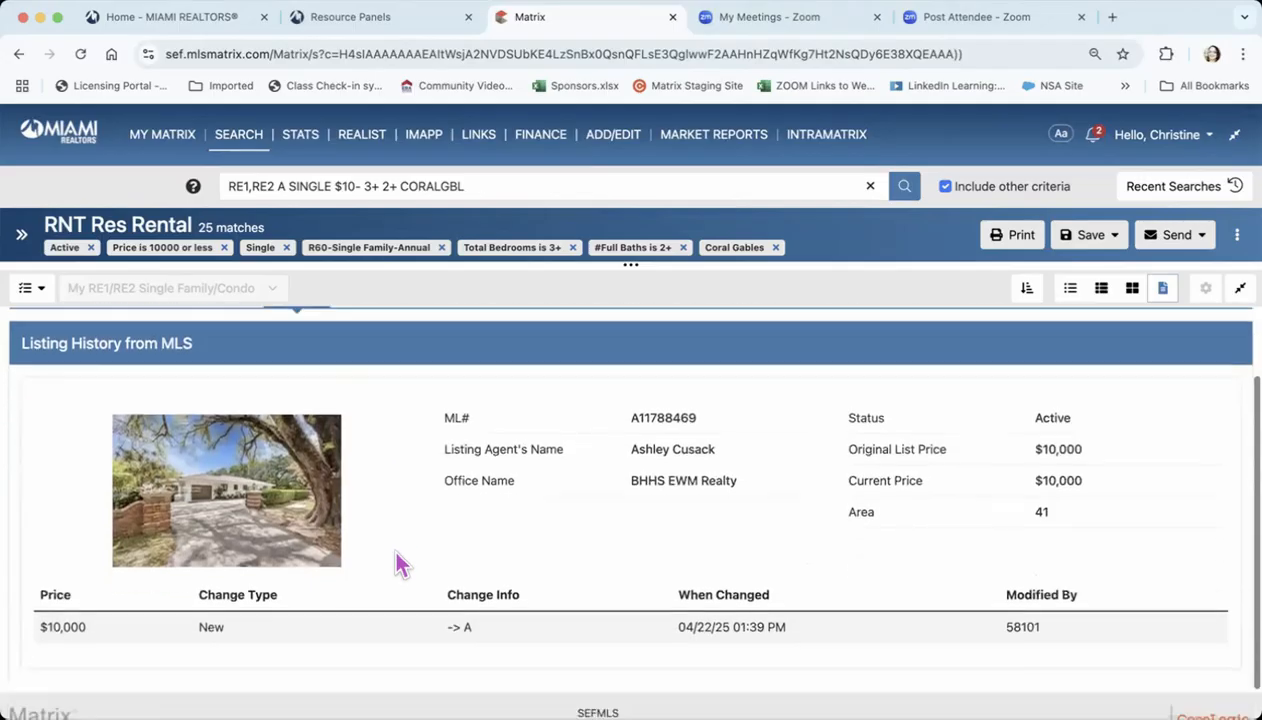
scroll(397, 565, "up", 3)
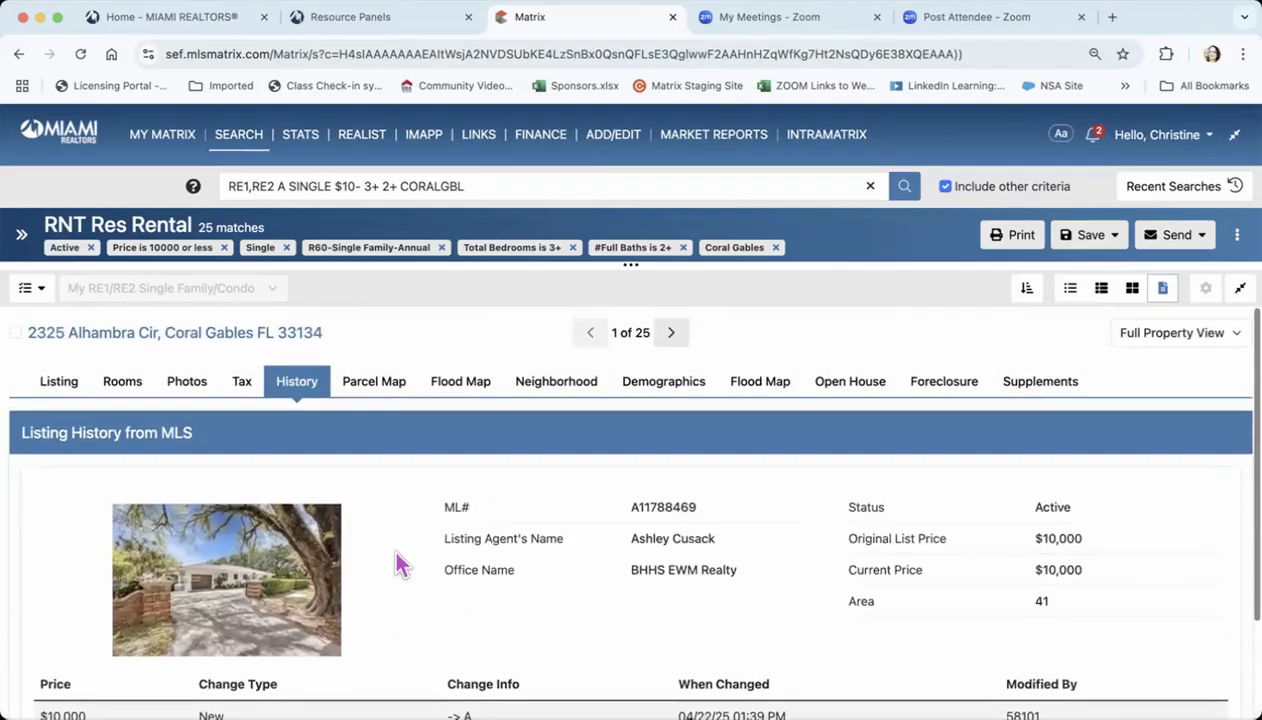
Return to the first listing's main details and read its location information, general information and remarks
left_click(50, 385)
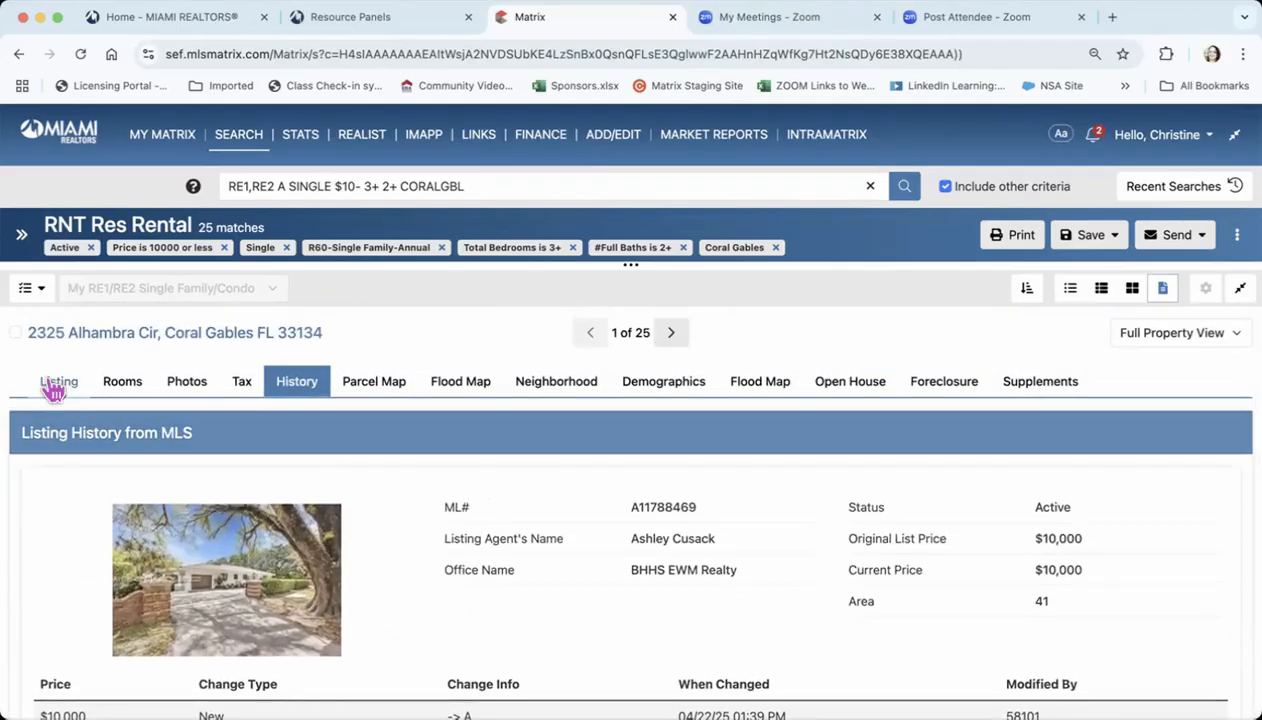
scroll(477, 565, "down", 10)
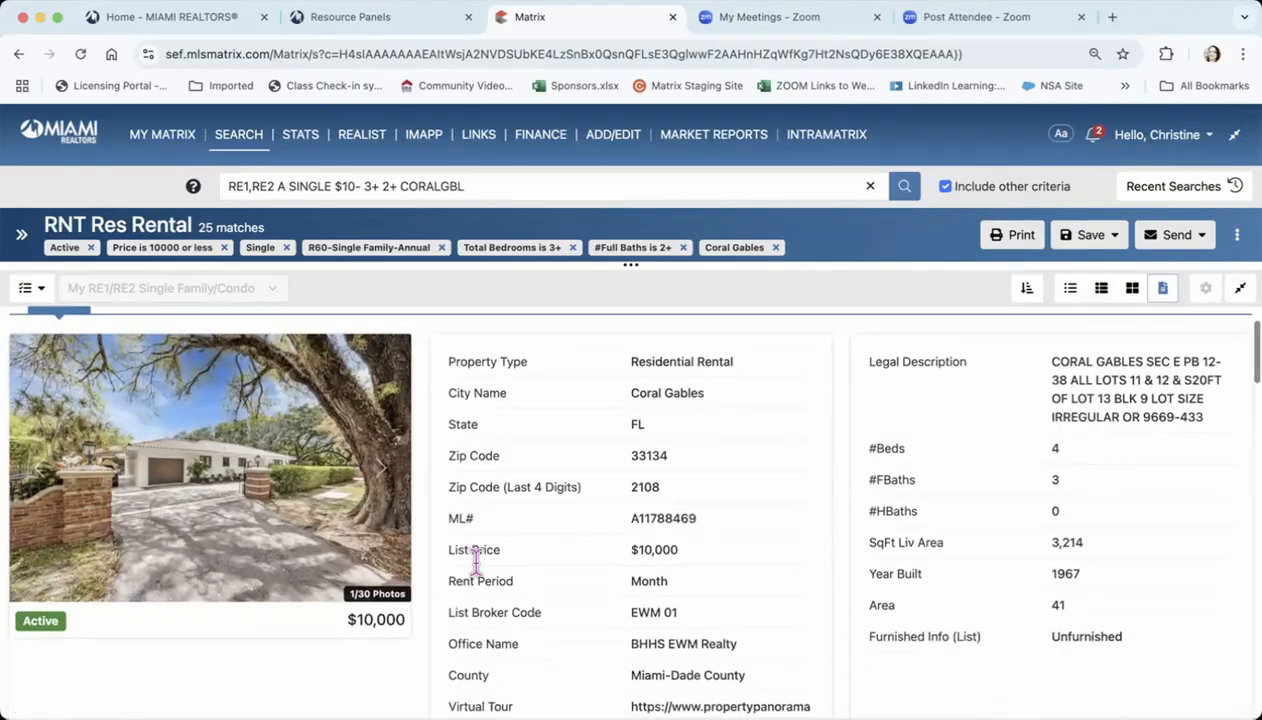
scroll(477, 580, "down", 2)
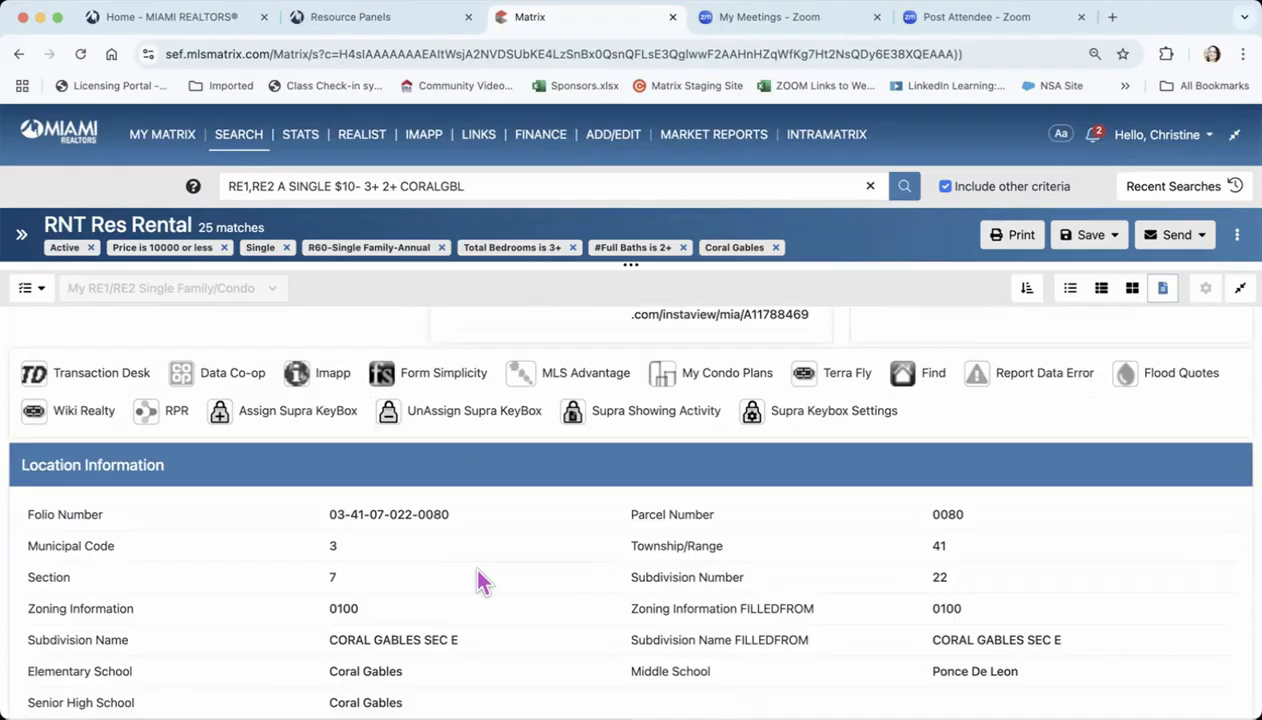
scroll(480, 580, "down", 9)
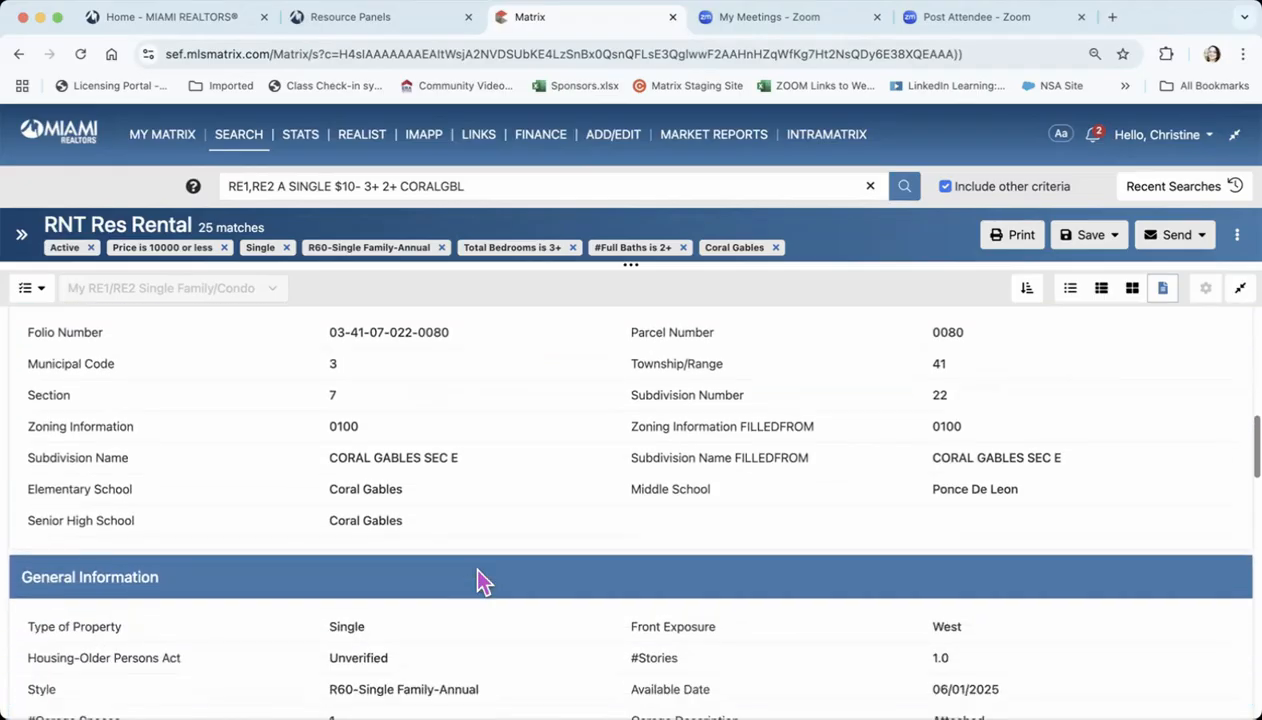
scroll(480, 580, "down", 10)
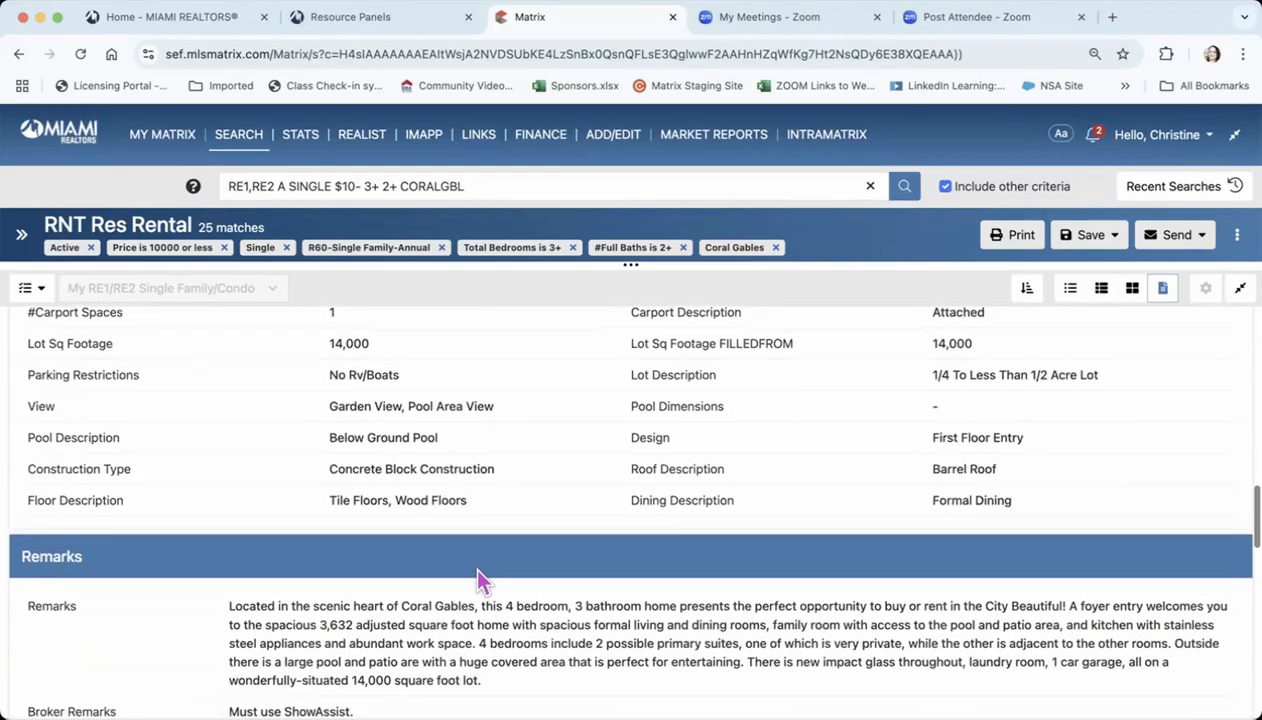
Read the rest of the first listing's details, covering additional, rental, agent/office and sold information, and return to its beginning
scroll(480, 578, "down", 6)
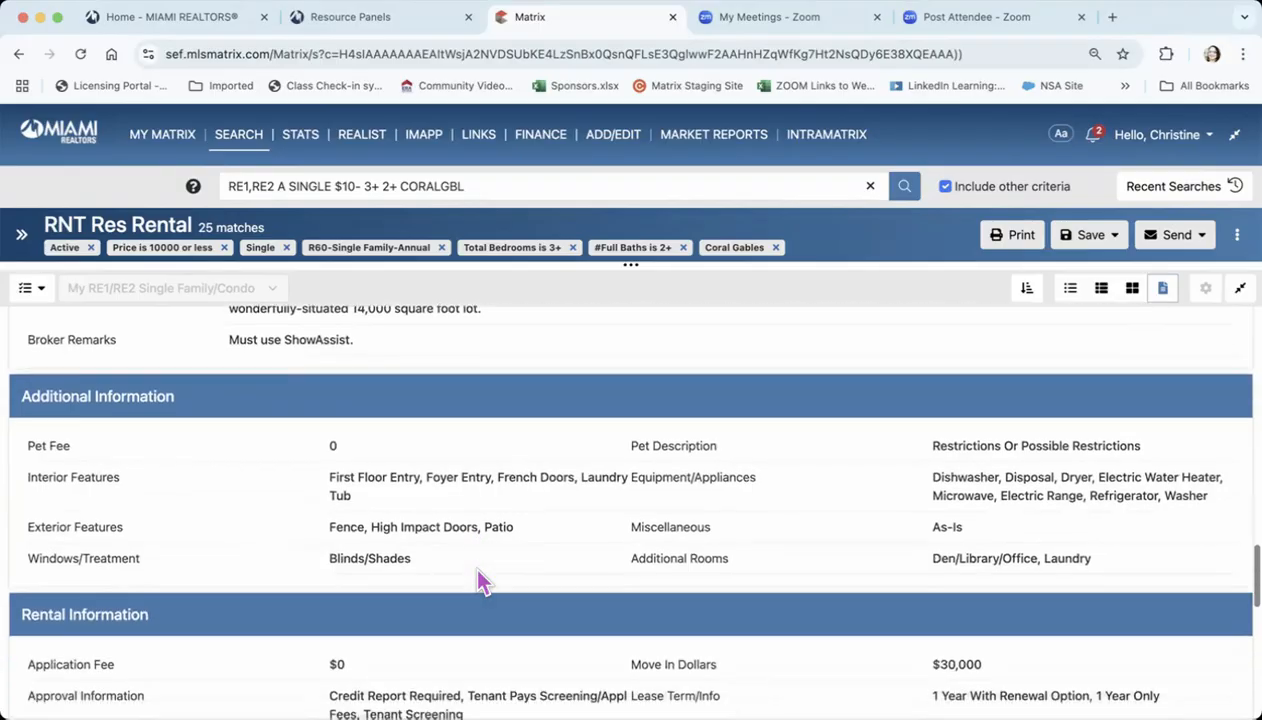
scroll(476, 560, "down", 6)
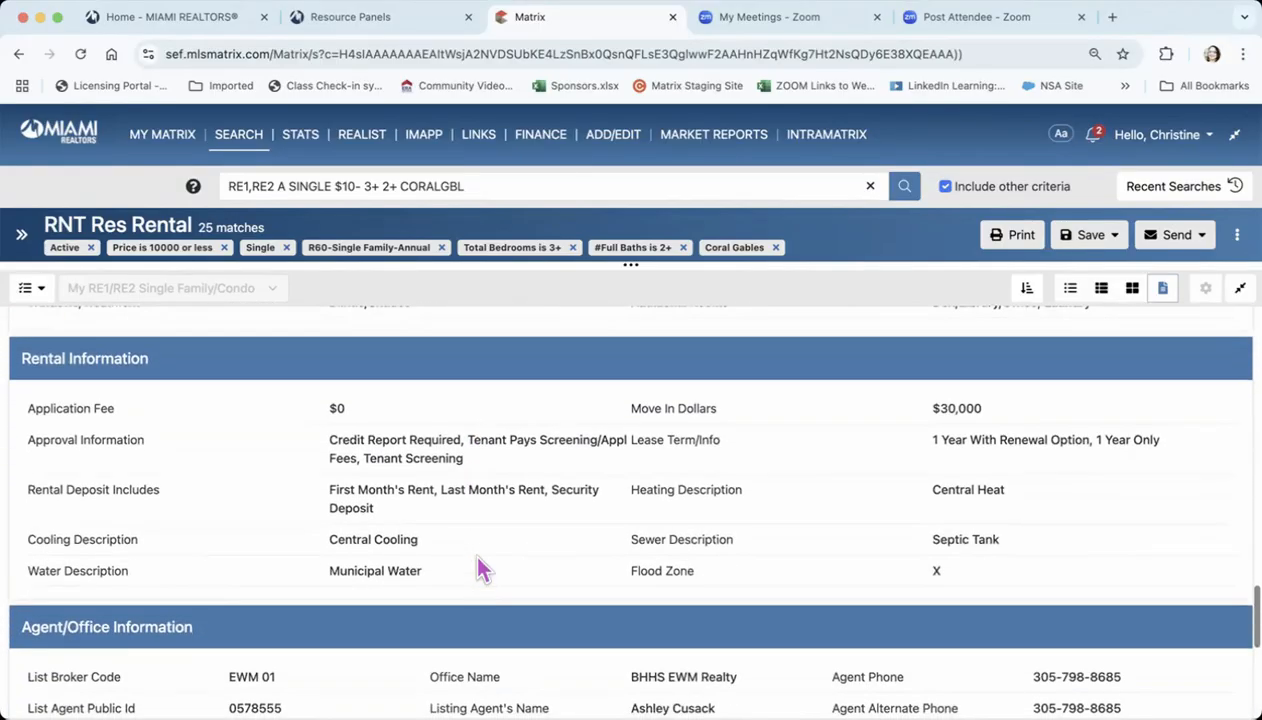
scroll(476, 551, "down", 6)
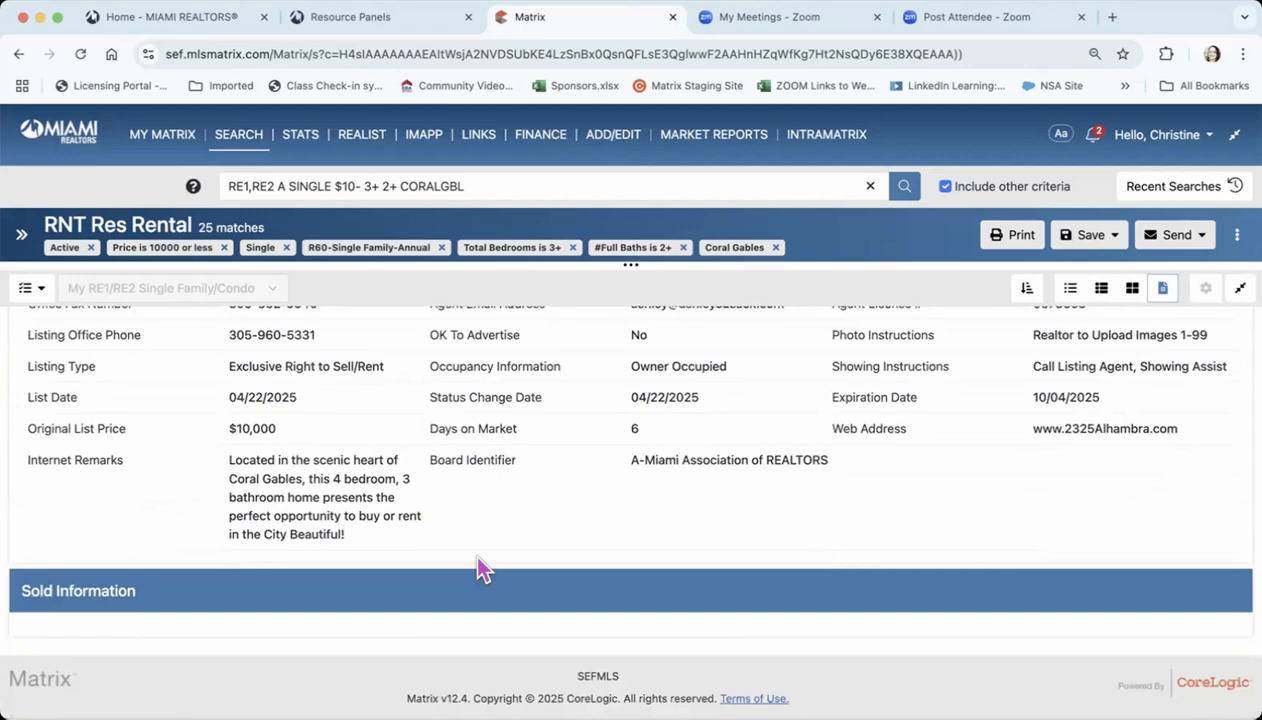
scroll(478, 558, "up", 20)
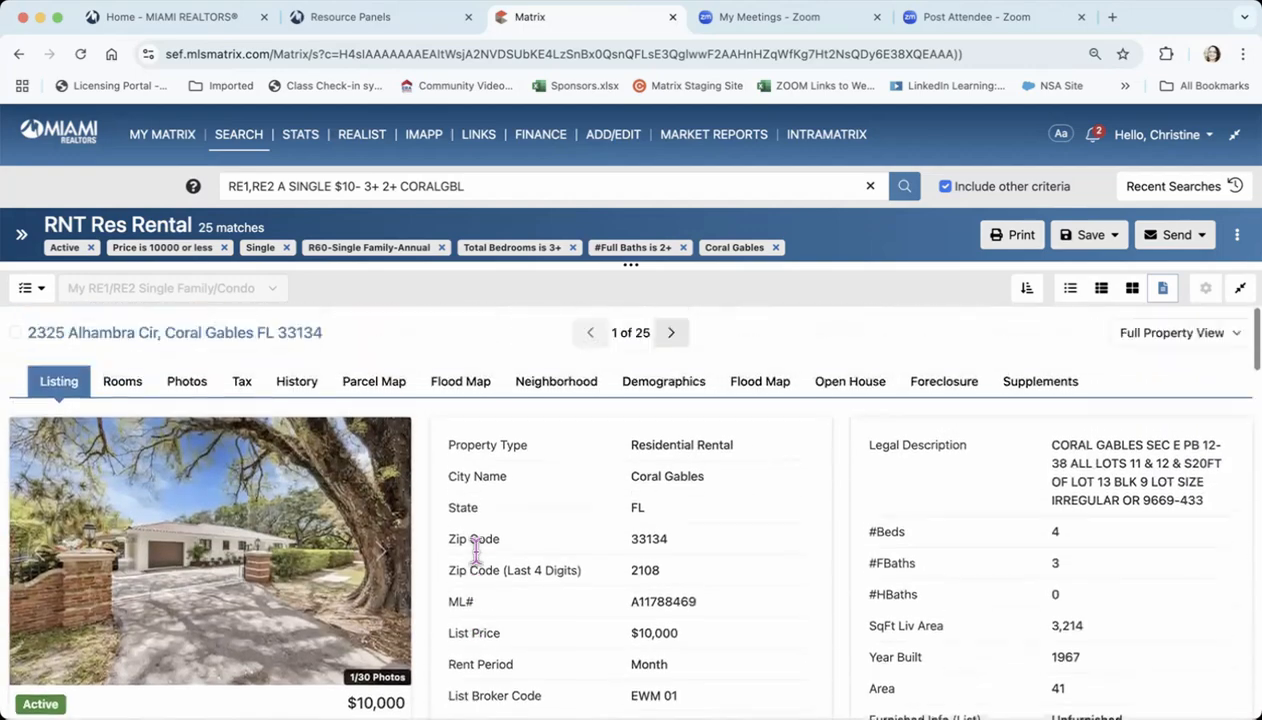
Review the first listing's room details, photo gallery and tax record
left_click(120, 384)
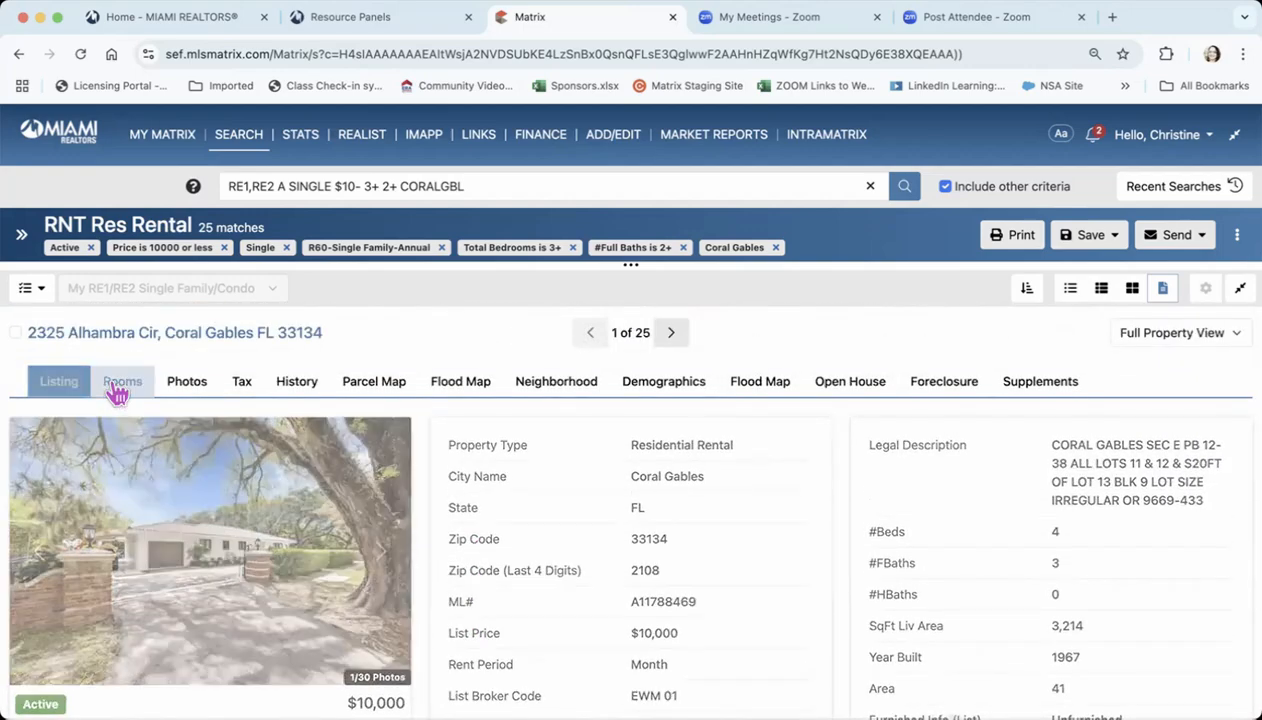
left_click(180, 388)
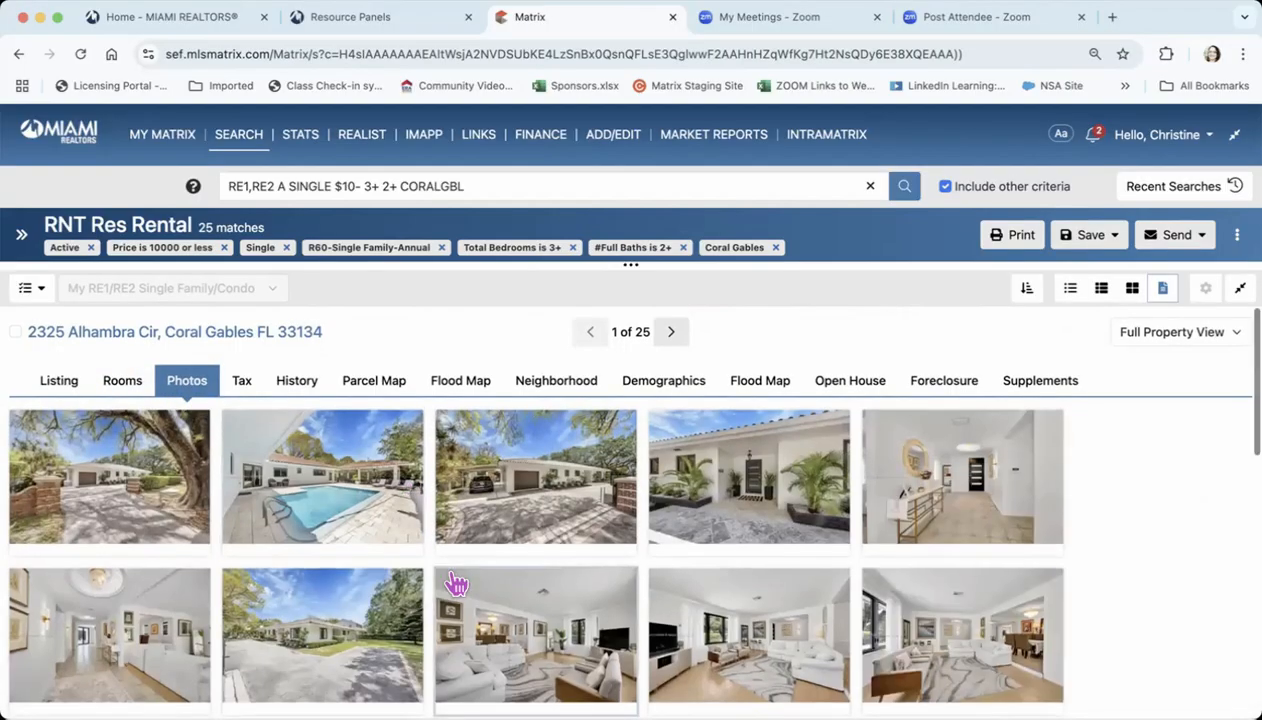
scroll(451, 582, "down", 3)
scroll(451, 582, "up", 3)
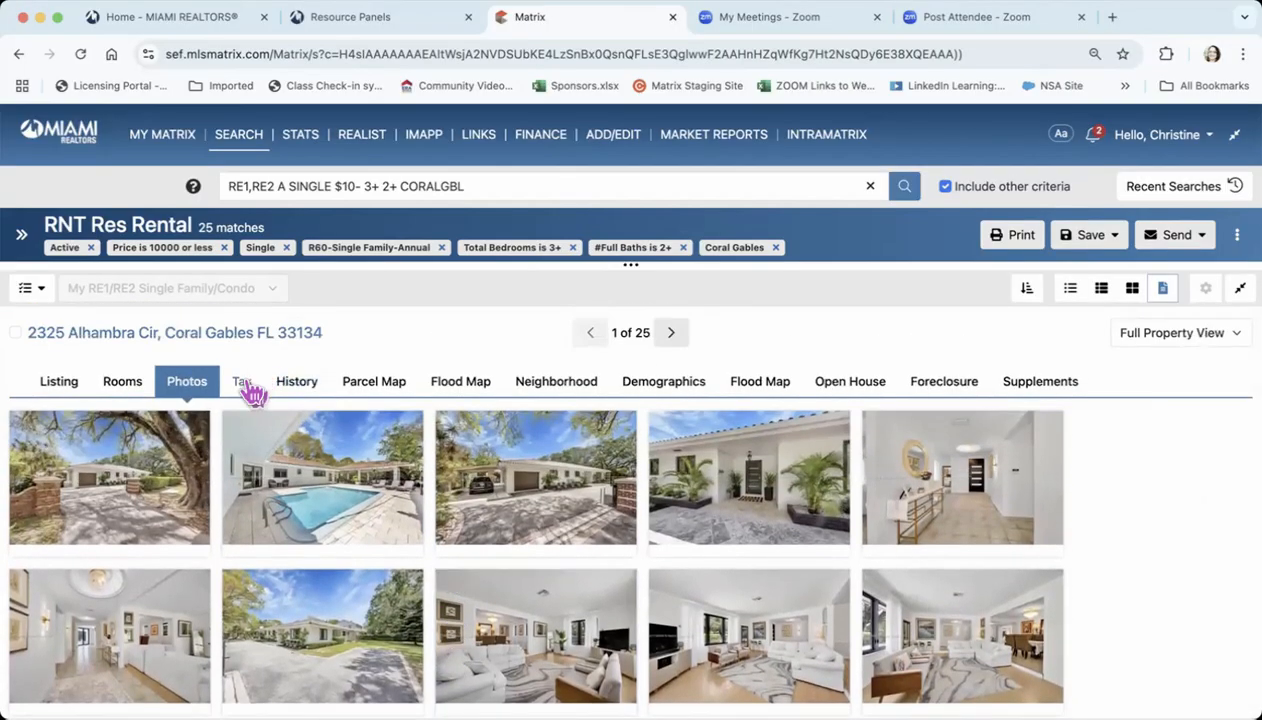
left_click(248, 390)
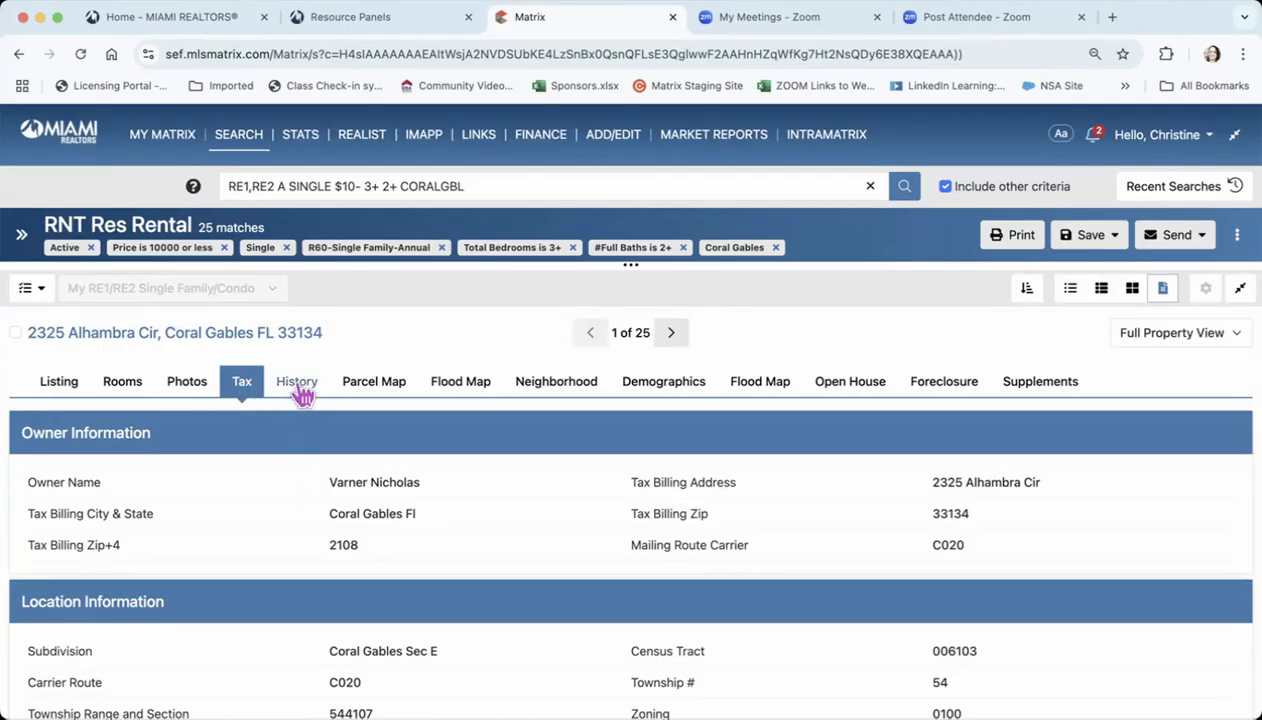
Look through the first listing's parcel map, both flood map sections, neighborhood map and local demographics
left_click(375, 388)
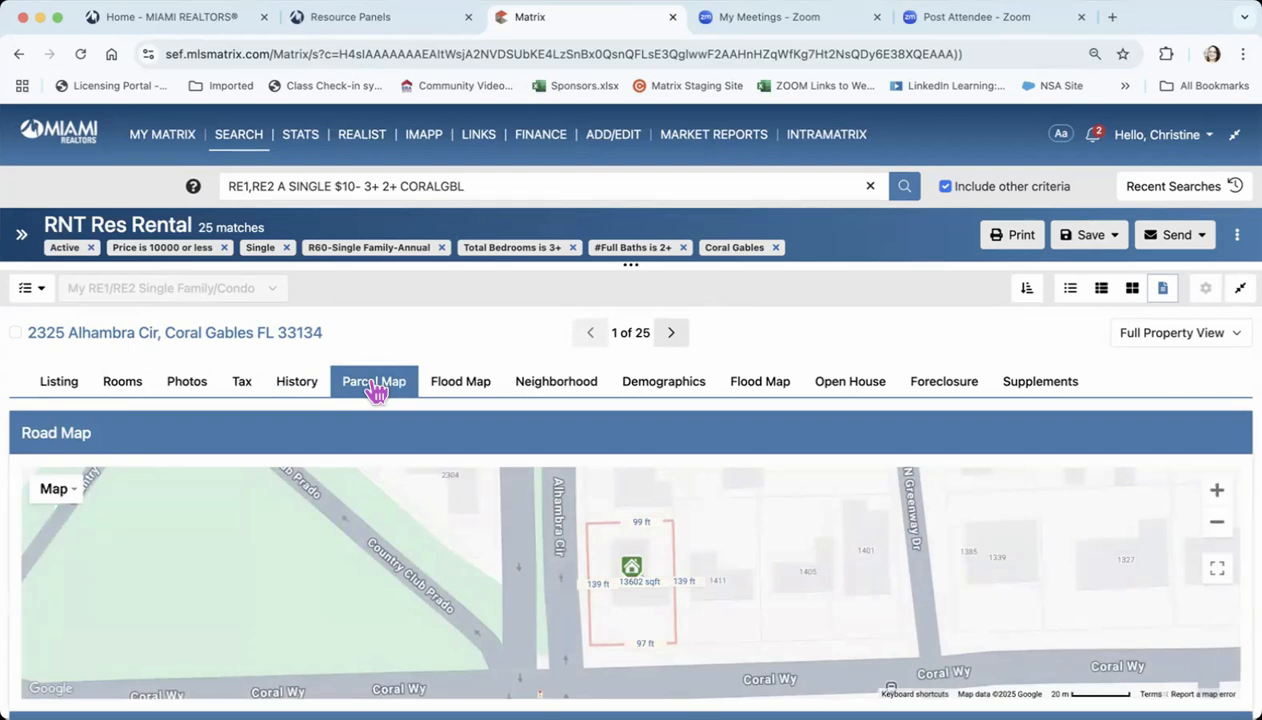
left_click(459, 388)
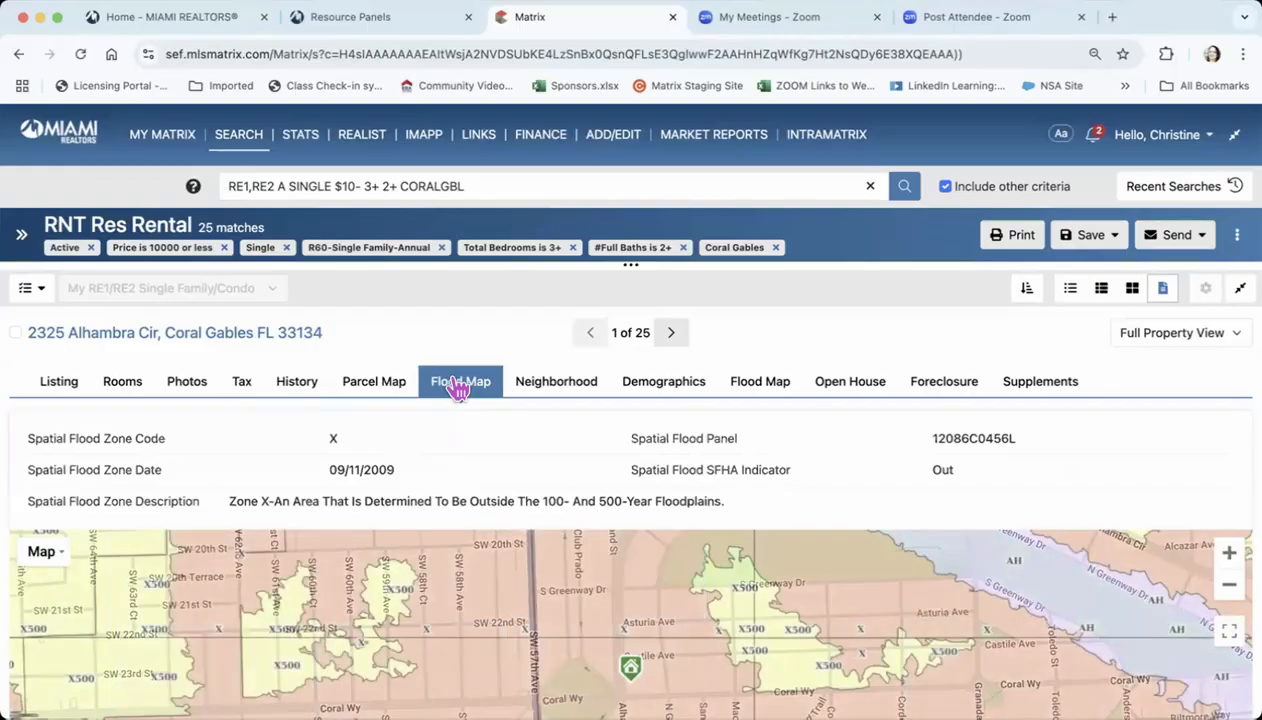
left_click(562, 390)
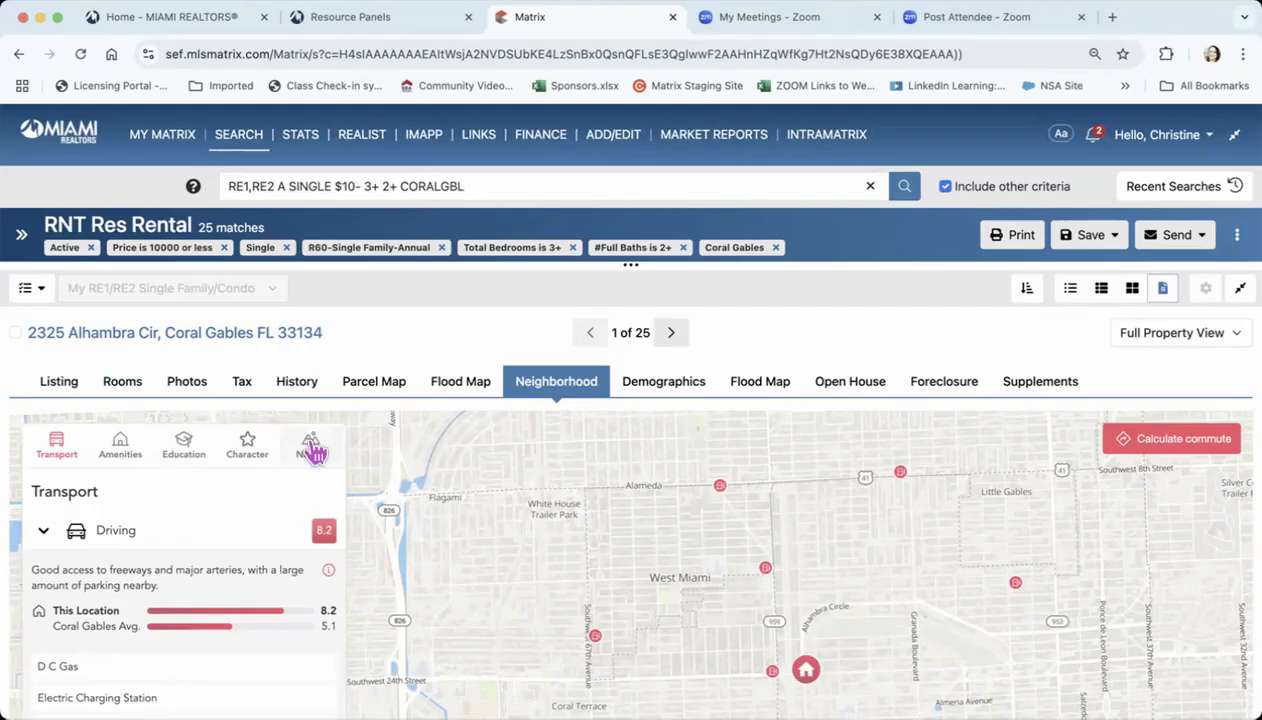
left_click(678, 392)
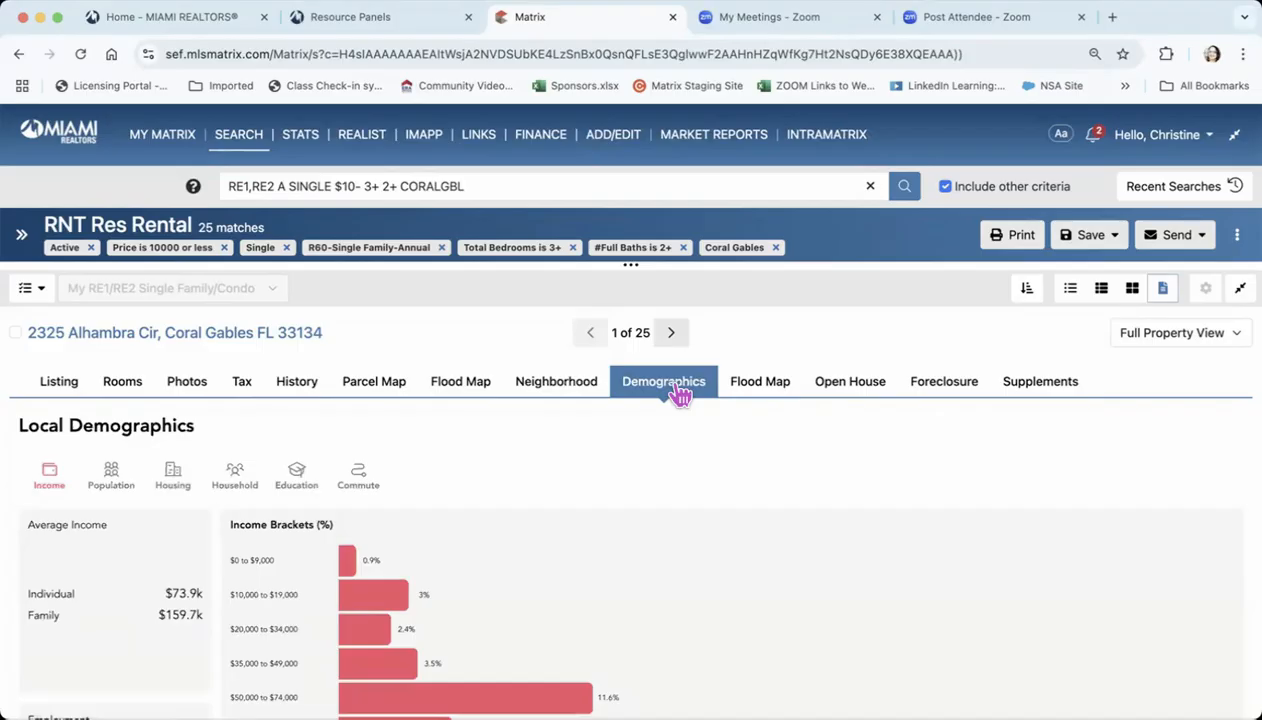
left_click(758, 390)
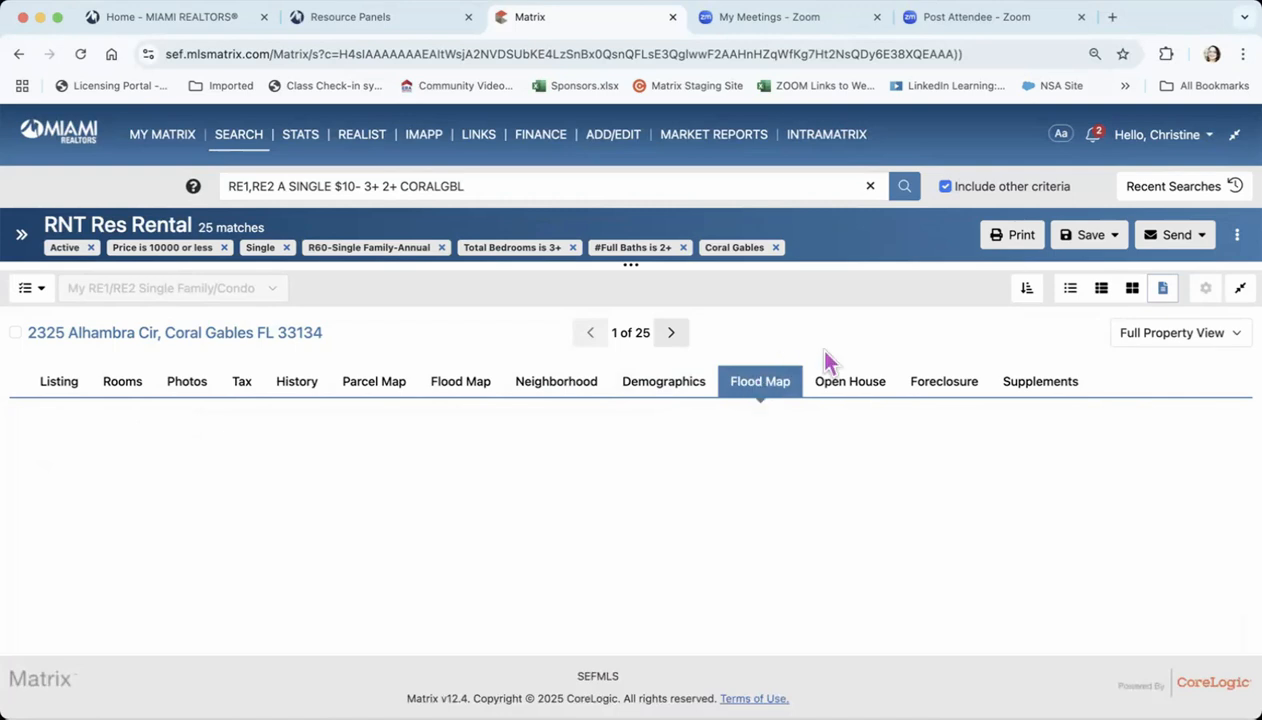
Check the first listing's open house, foreclosure and supplements sections
left_click(842, 390)
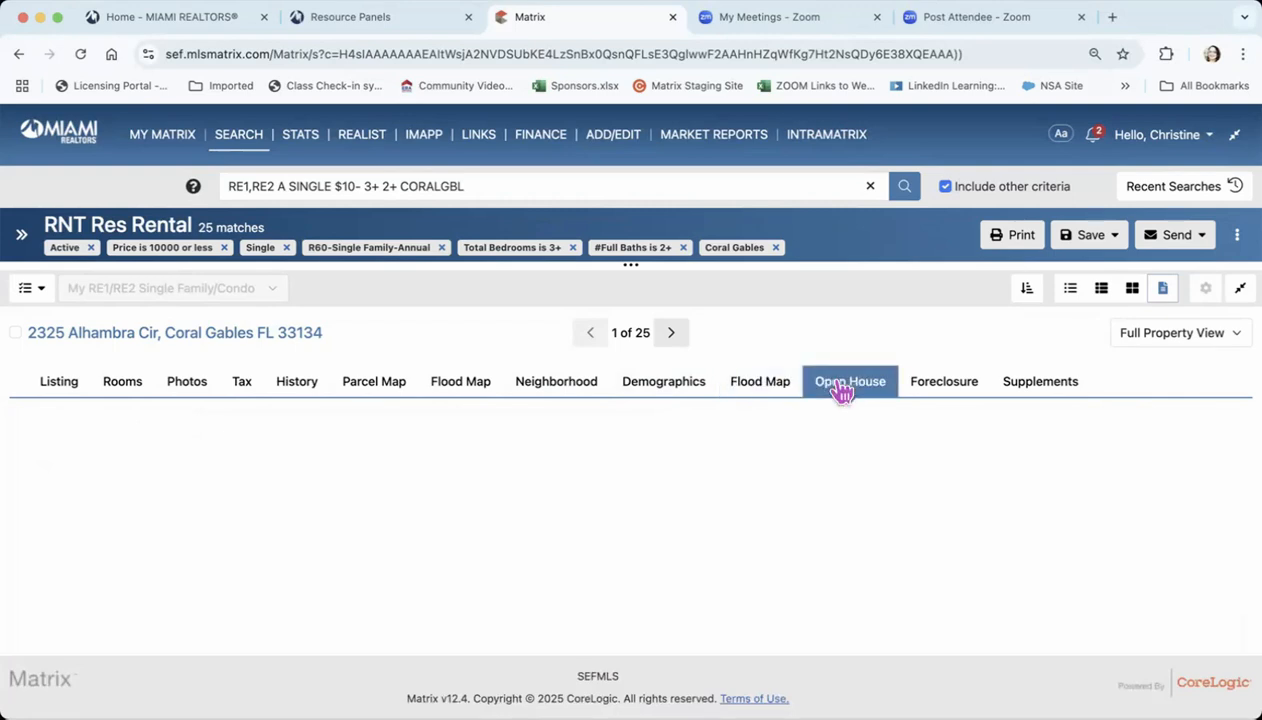
left_click(940, 390)
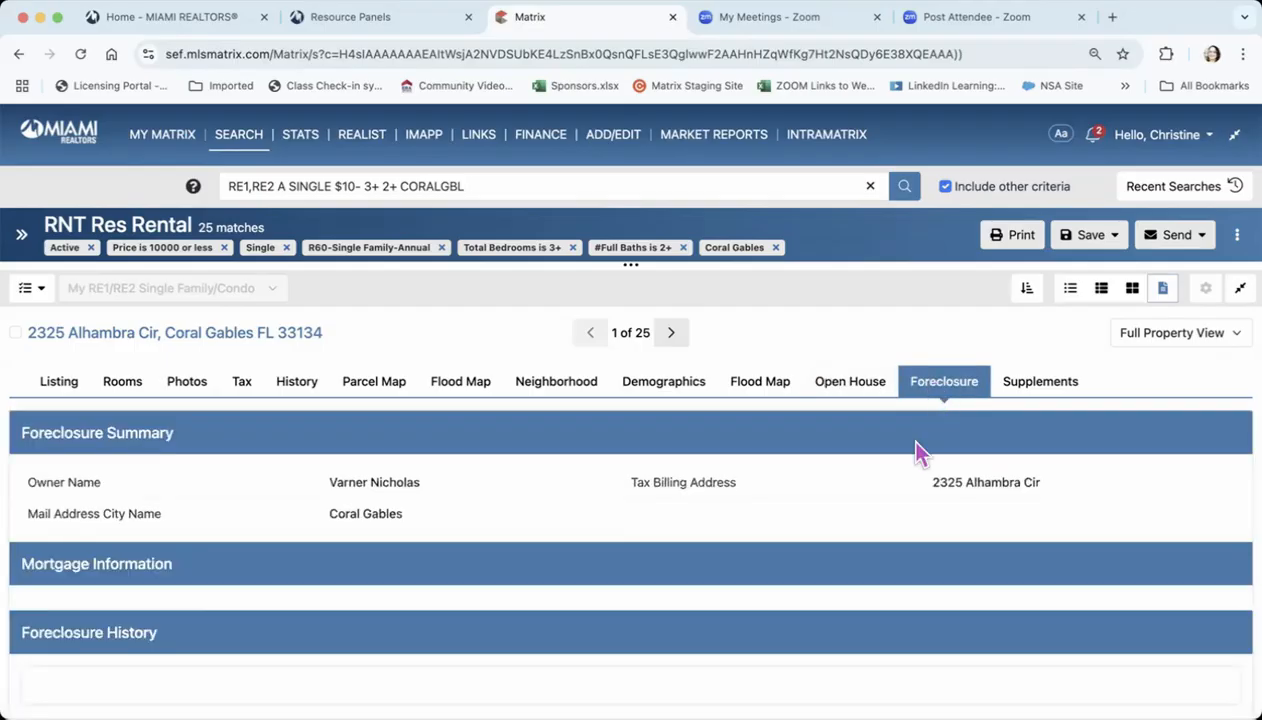
scroll(910, 508, "down", 2)
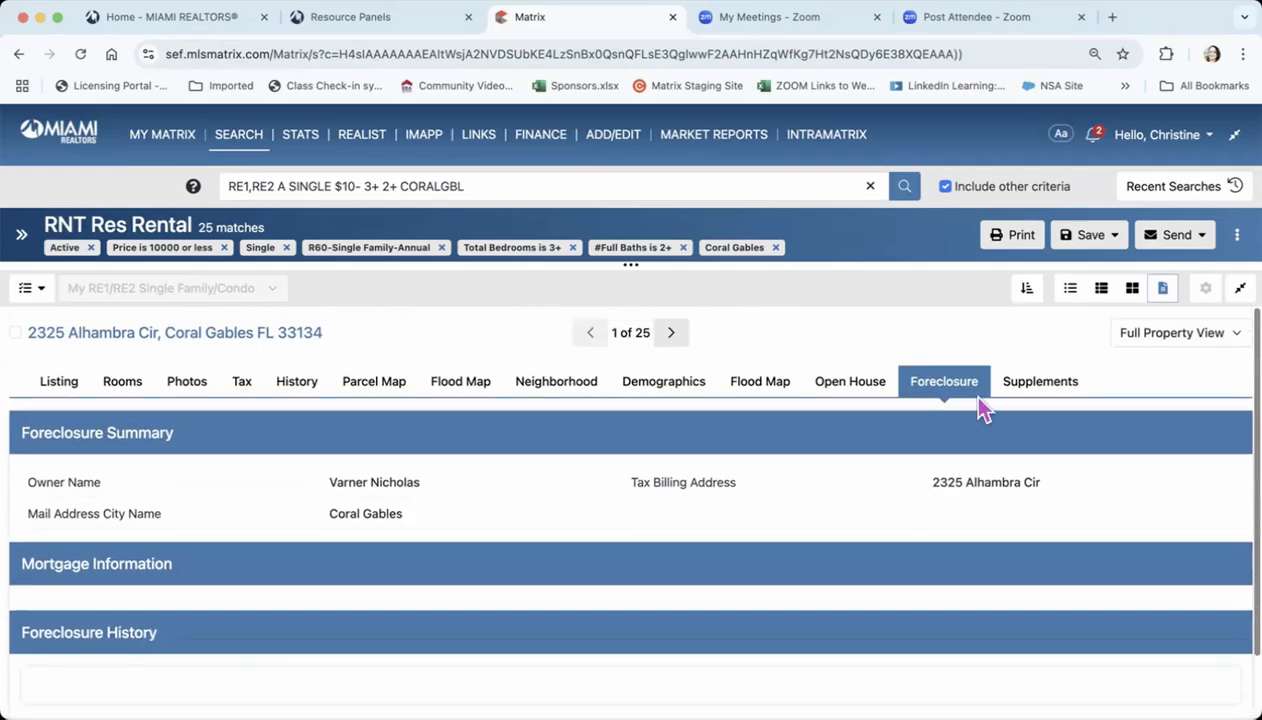
left_click(1038, 386)
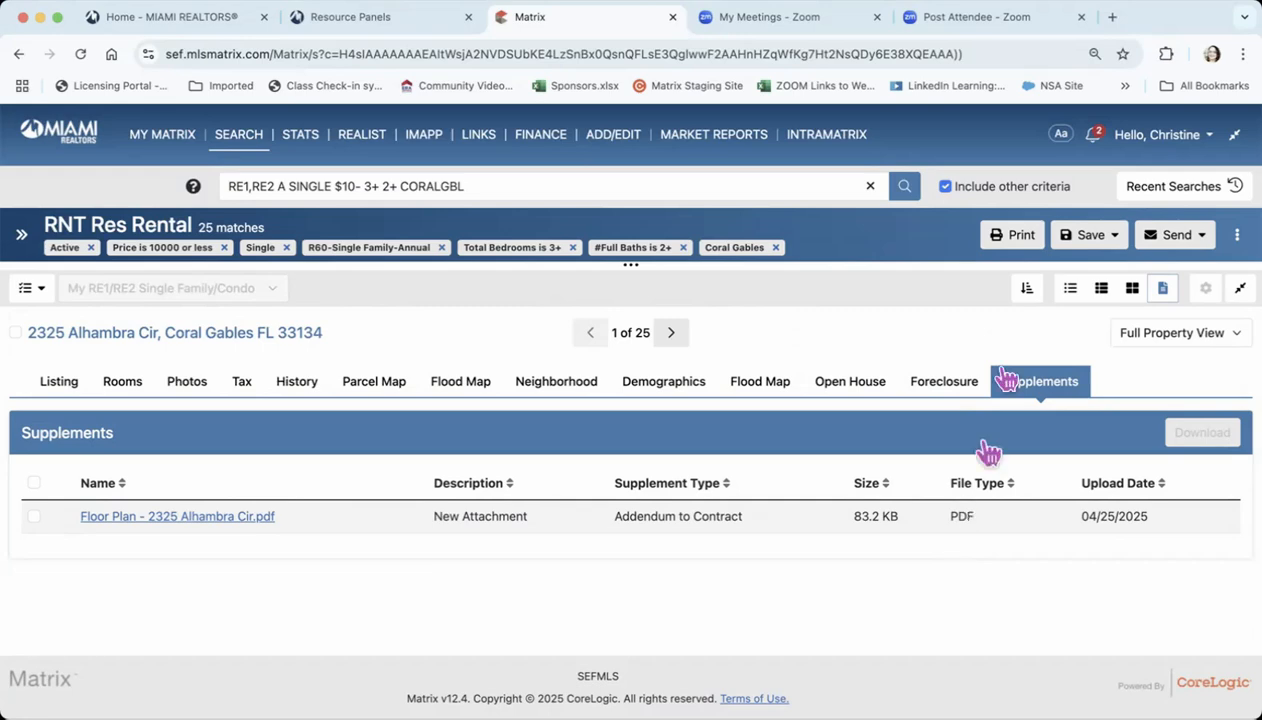
Show the rental results as a photo grid and select the first three listings
left_click(1132, 290)
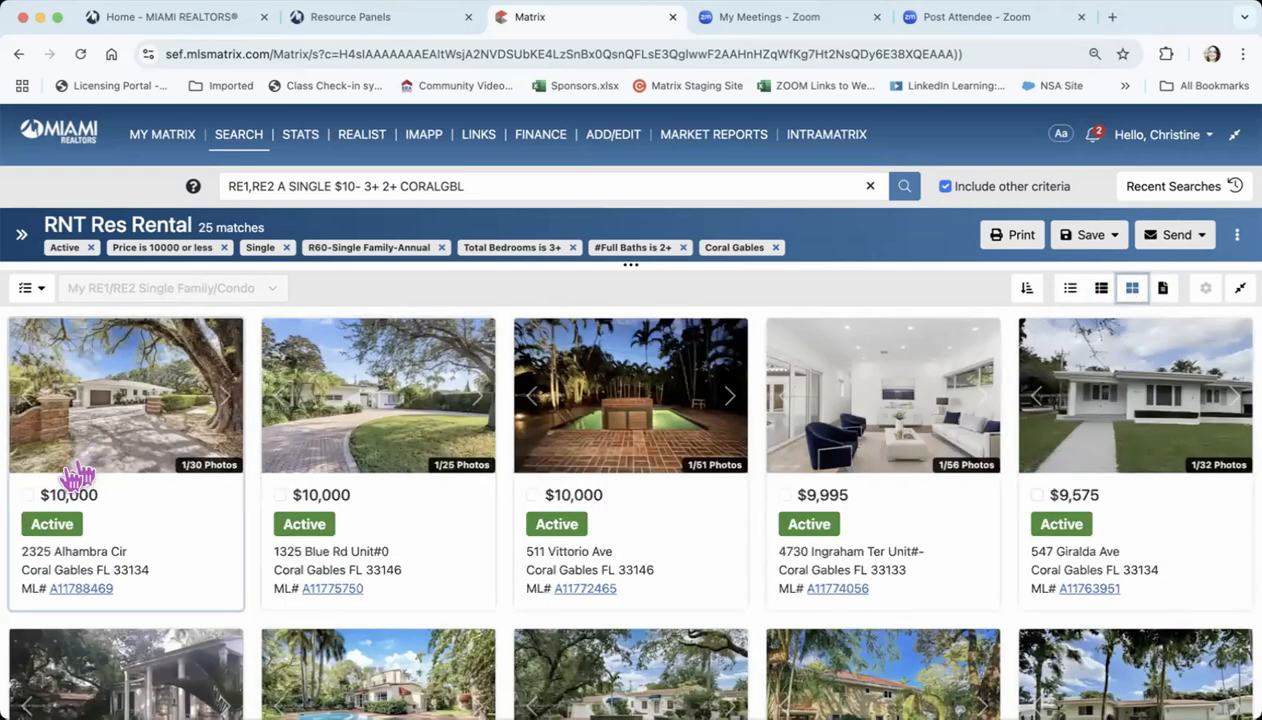
left_click(28, 496)
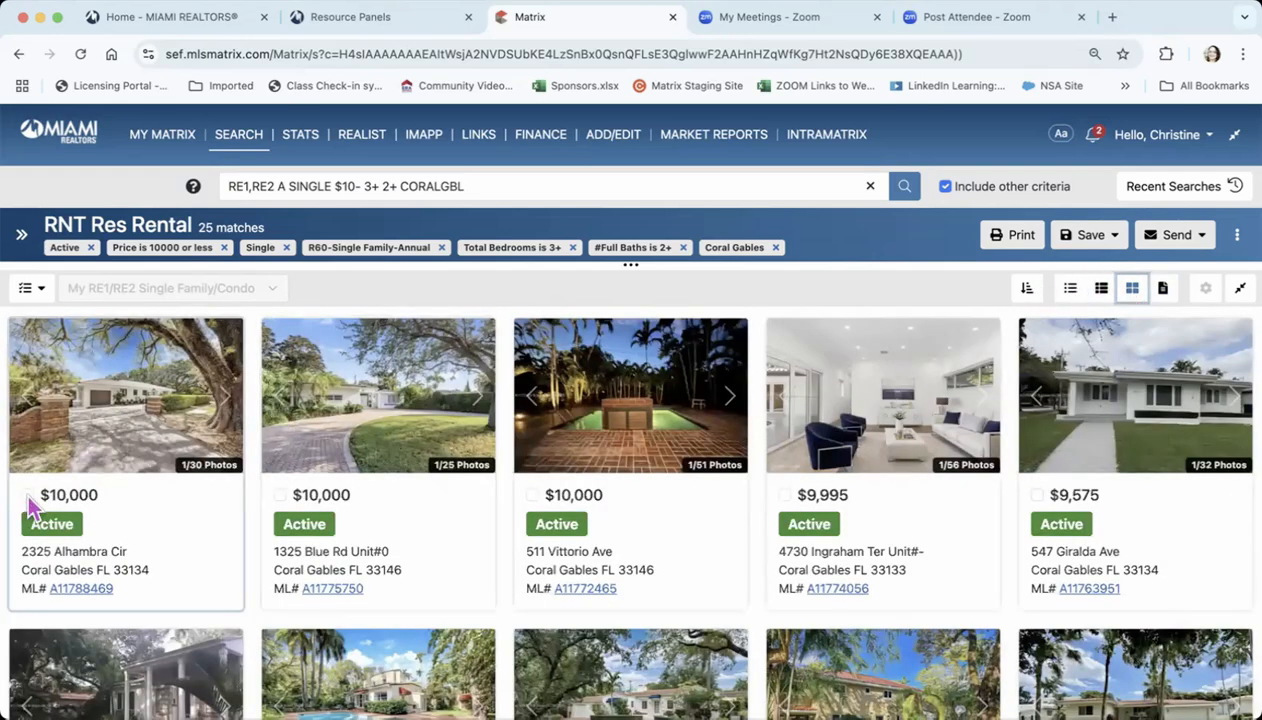
left_click(281, 487)
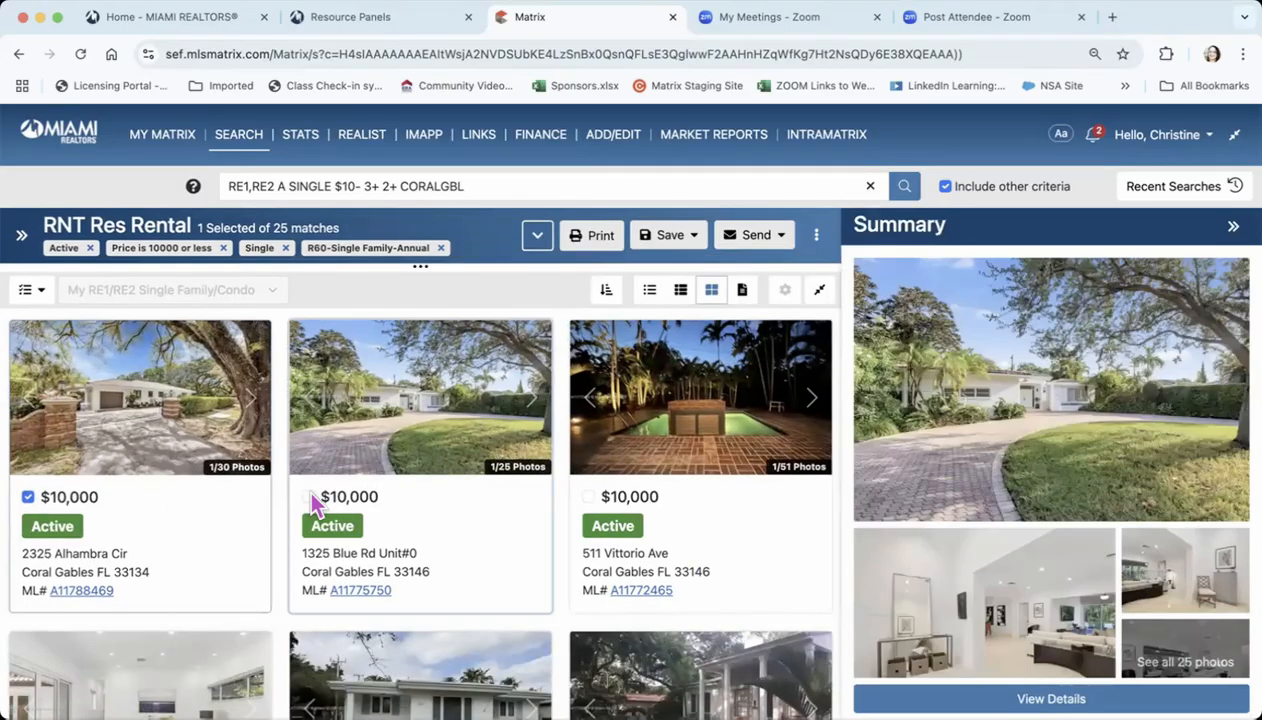
left_click(308, 496)
left_click(588, 496)
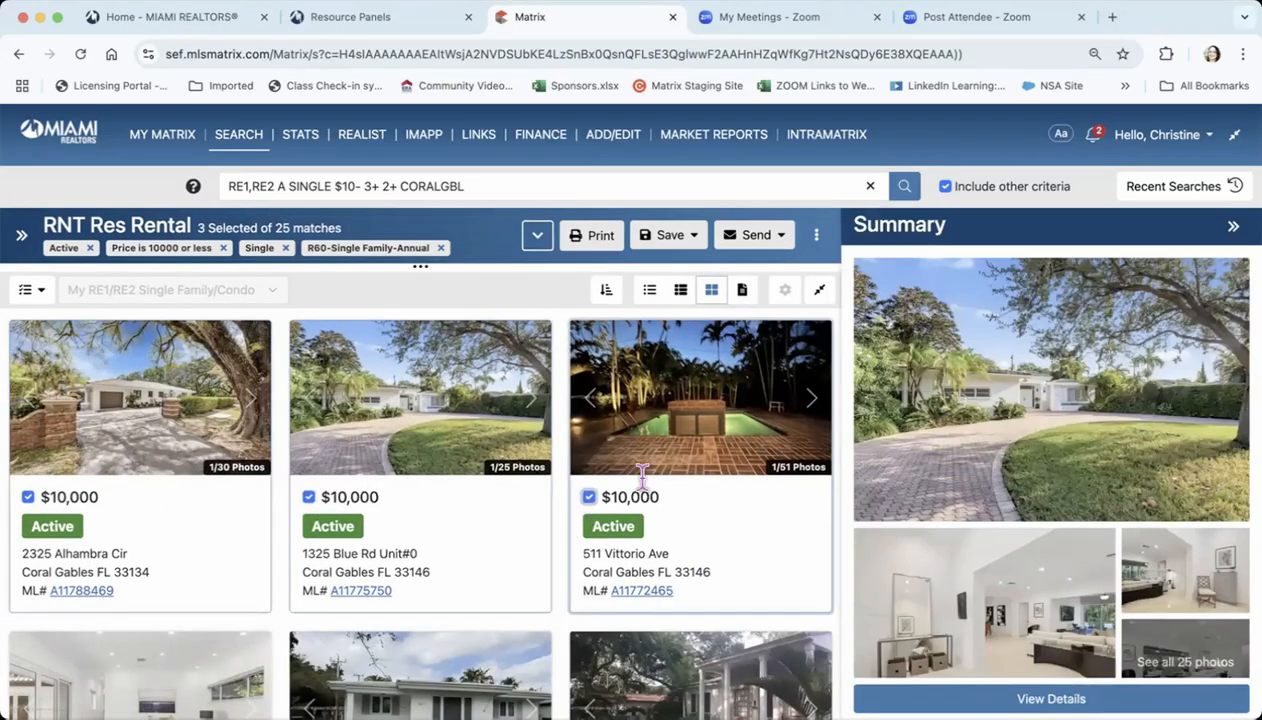
Read the second listing's summary, including its description, and close the summary
scroll(1042, 560, "down", 5)
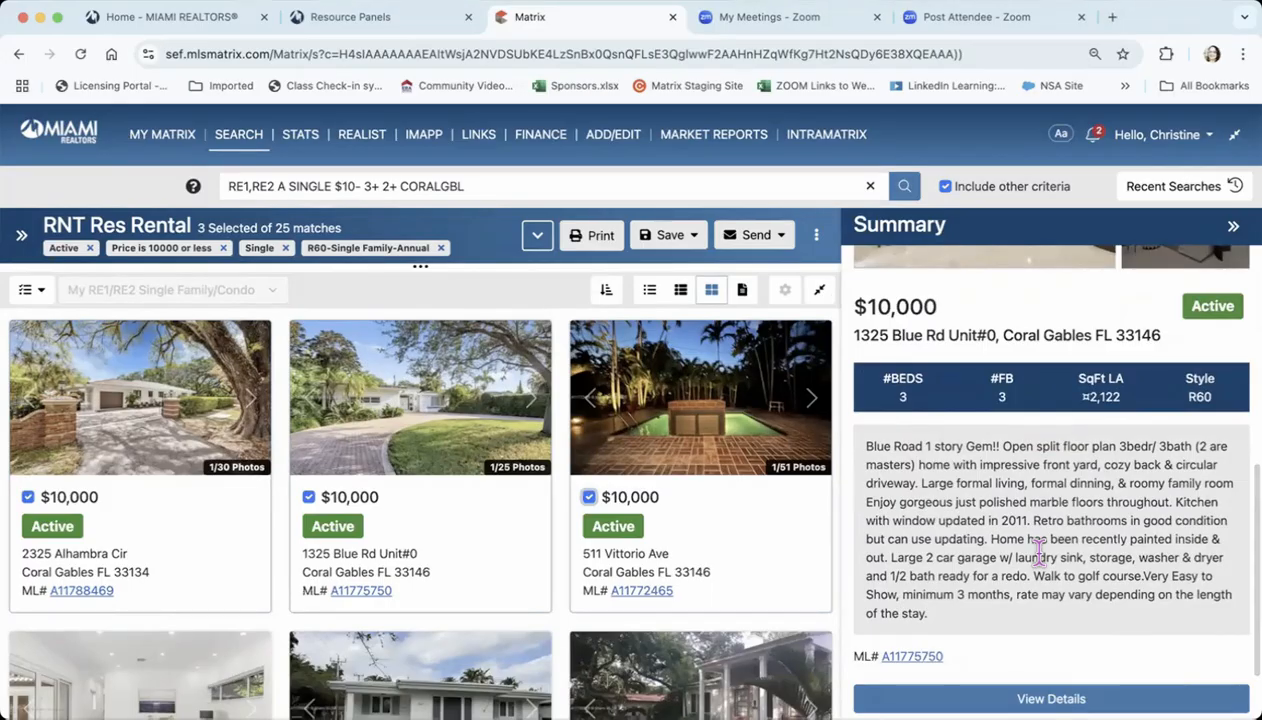
scroll(1040, 550, "up", 5)
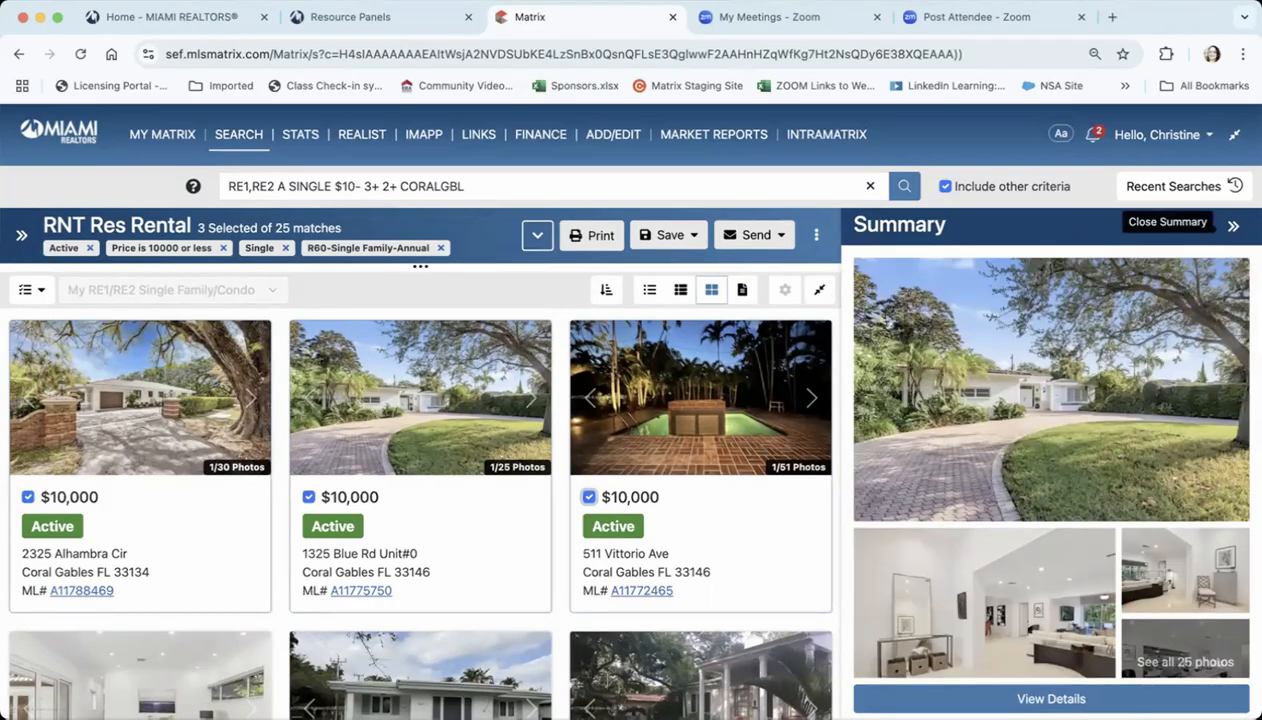
left_click(1233, 226)
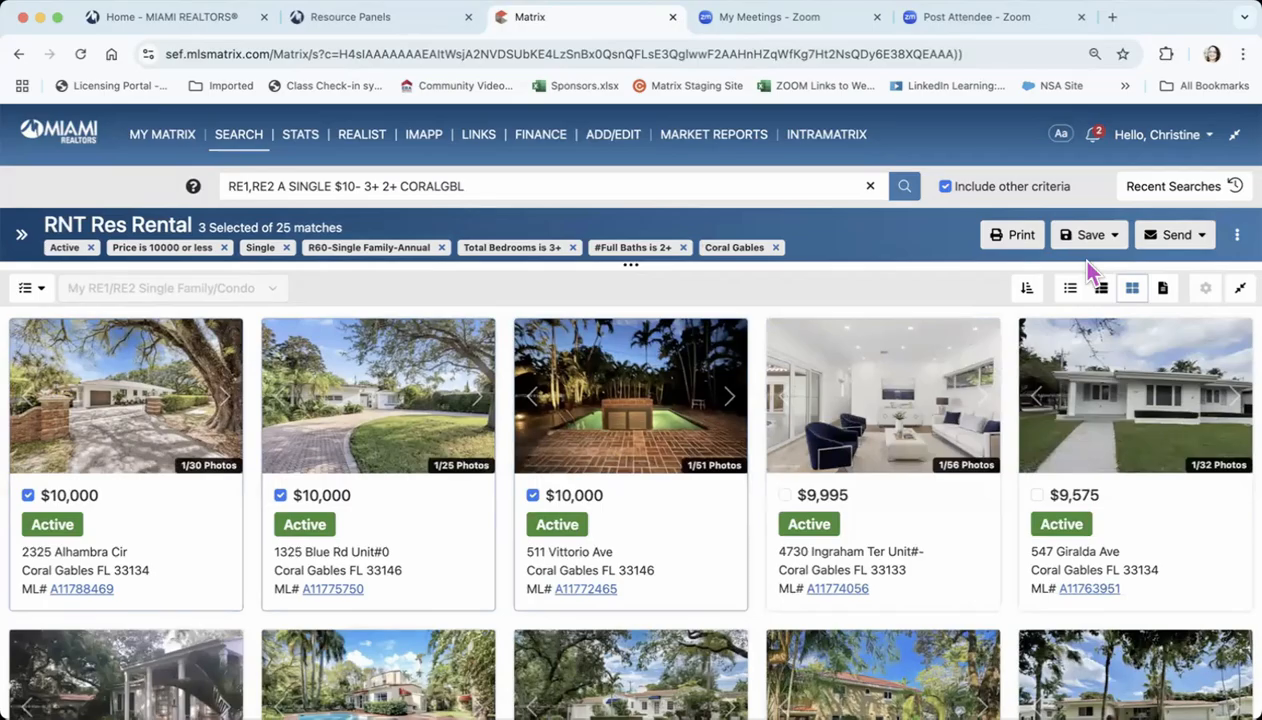
Start an email of the three selected listings and choose the existing contact as its recipient
left_click(1188, 240)
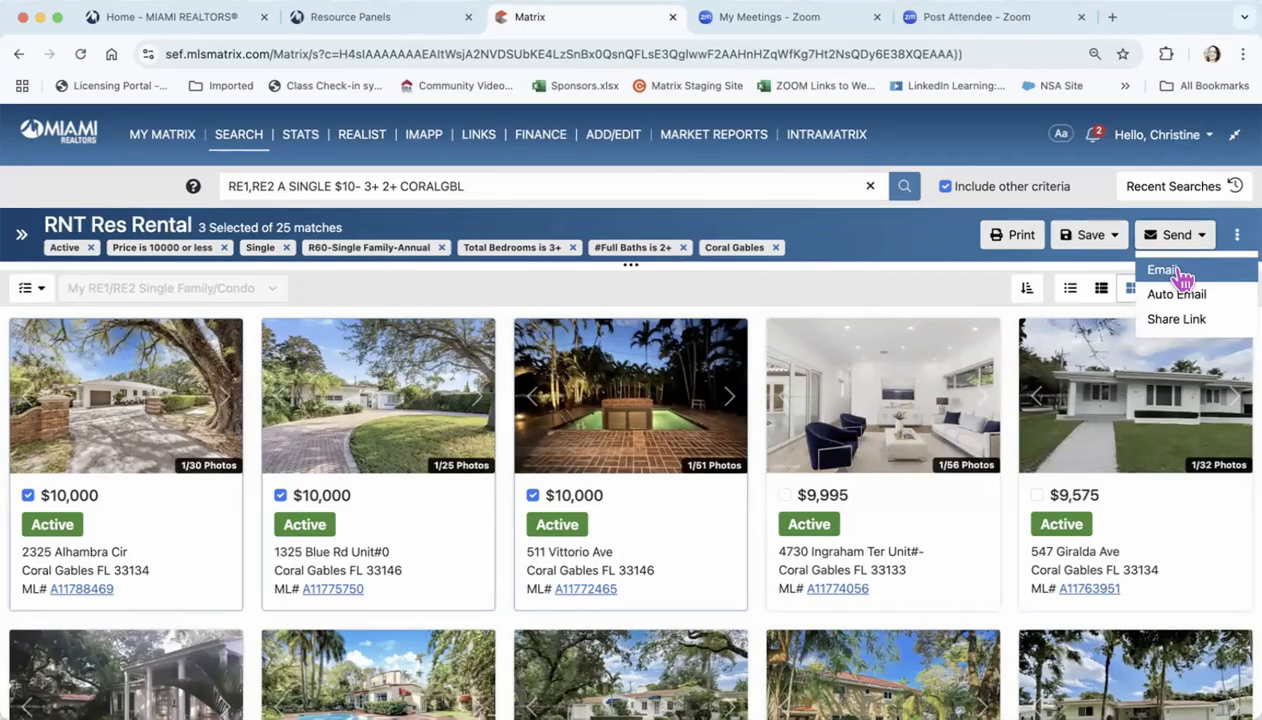
left_click(1182, 273)
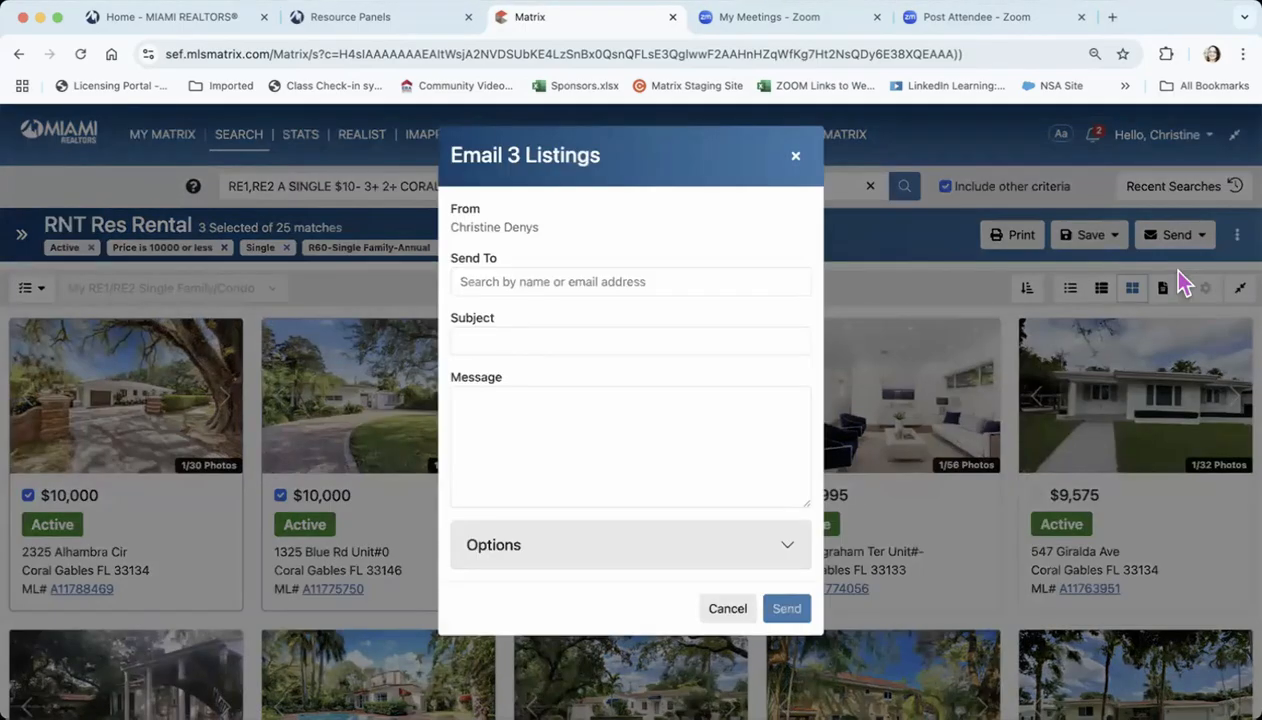
left_click(498, 282)
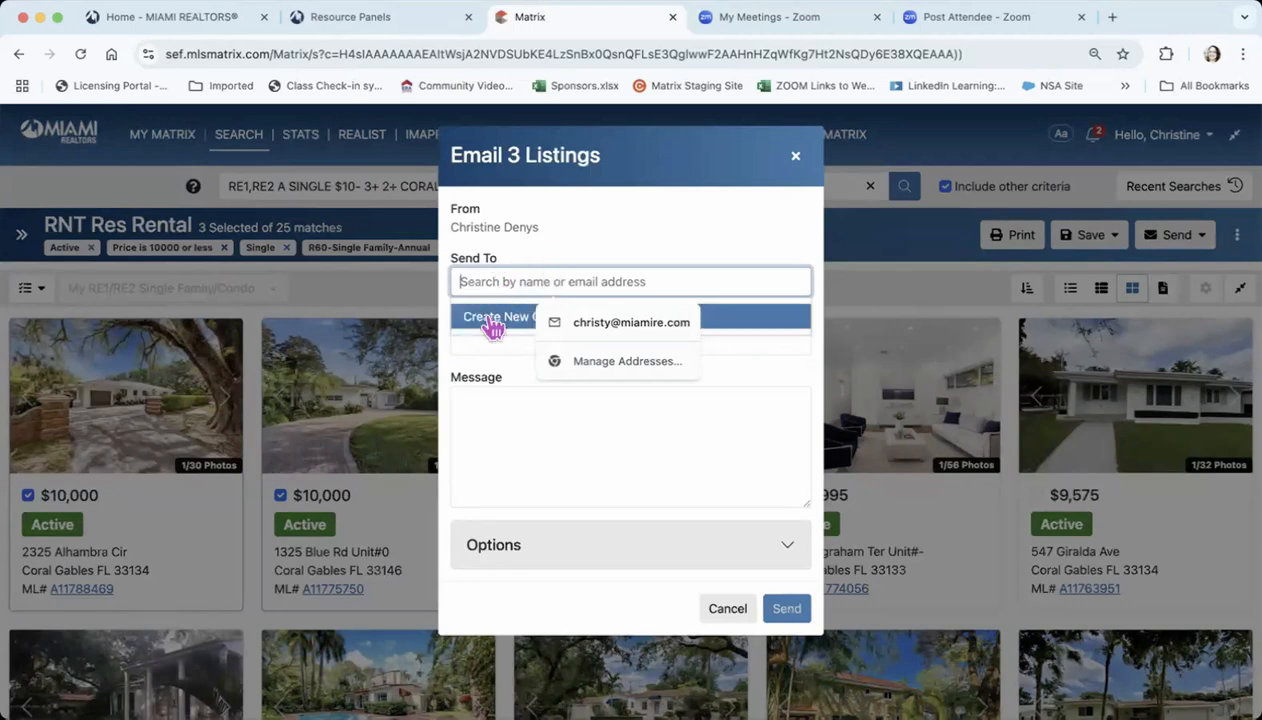
left_click(631, 245)
left_click(509, 282)
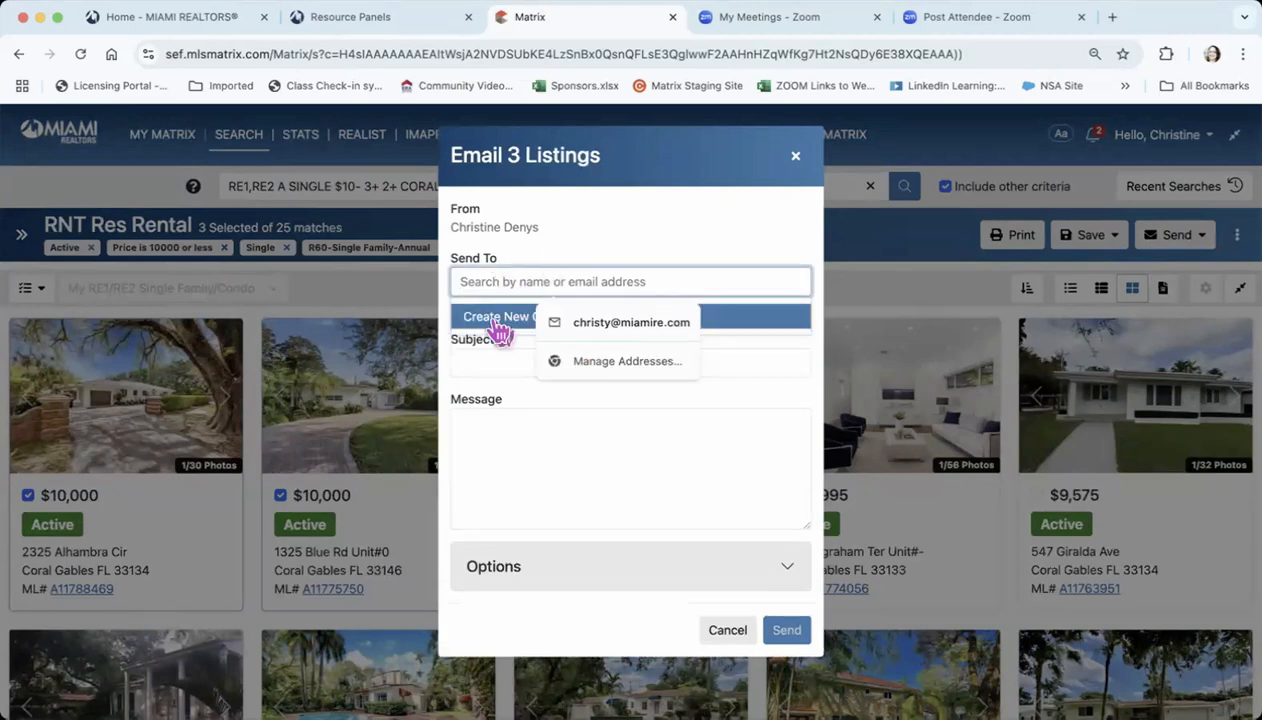
left_click(604, 234)
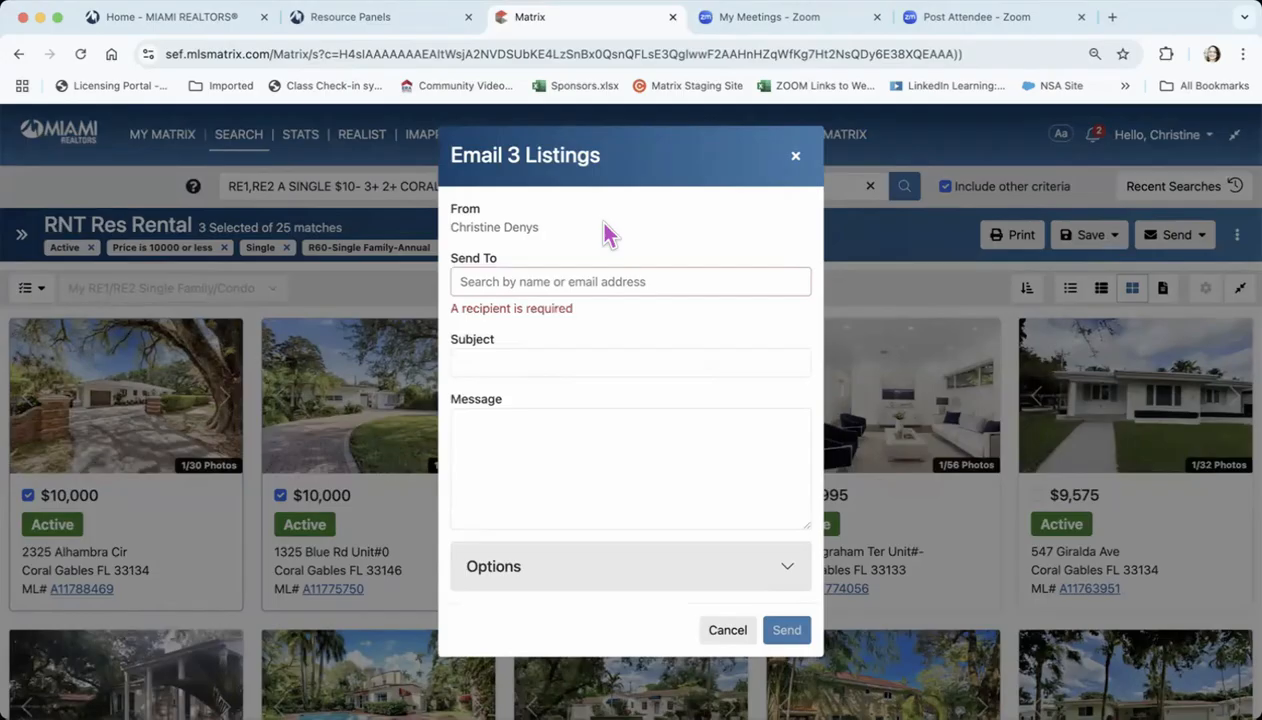
left_click(508, 280)
type("connie")
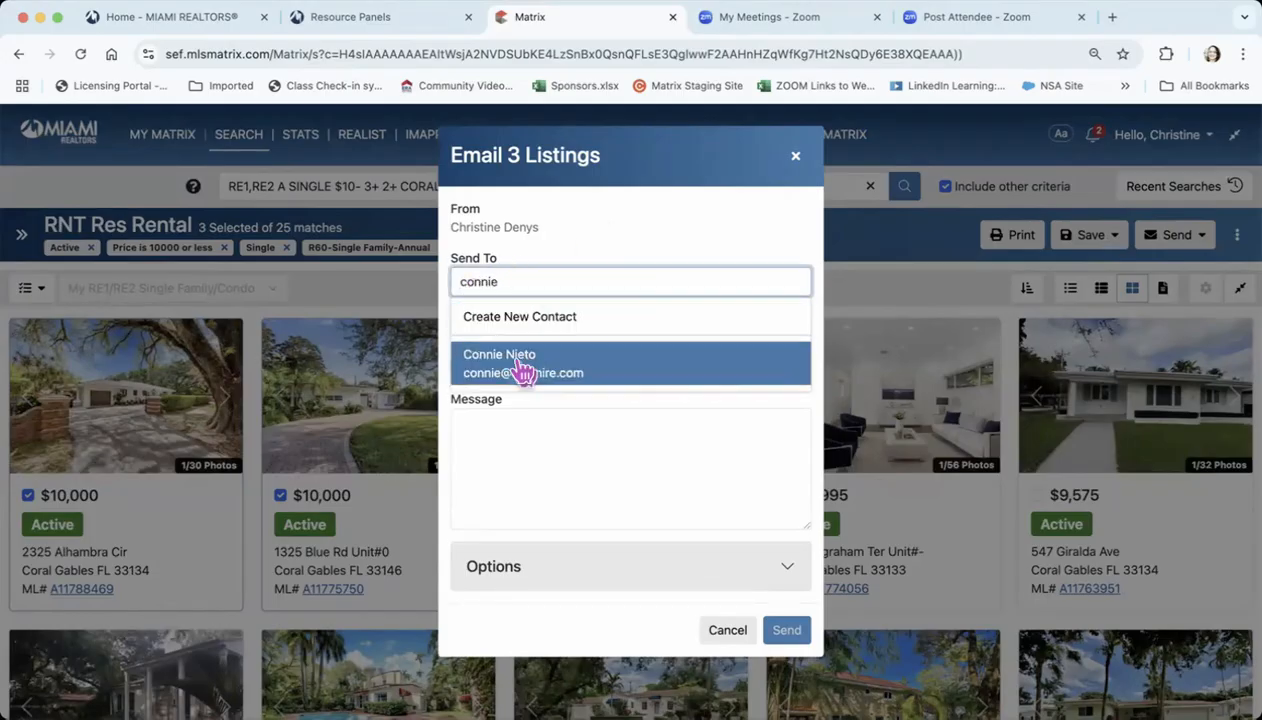
left_click(518, 363)
Enter a subject about the contact moving to the Gables, add the message "Lovely Homes to Consider.", and send the email
left_click(492, 362)
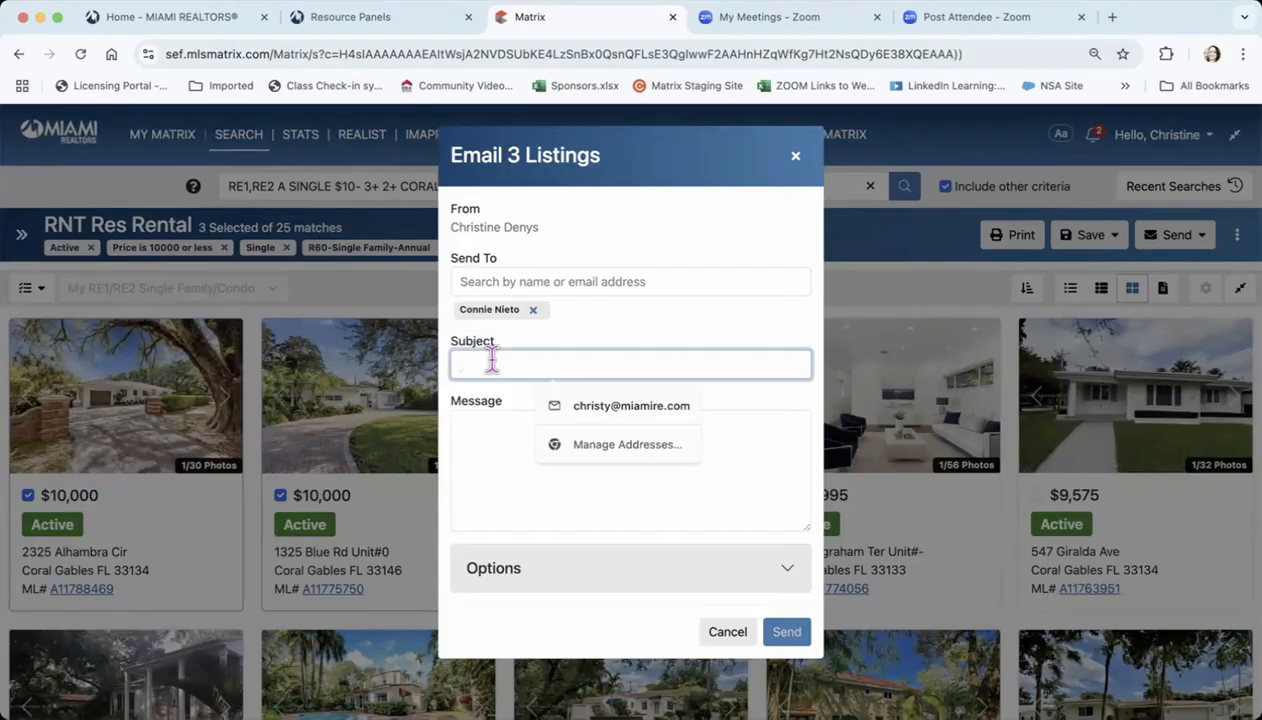
type("Connie")
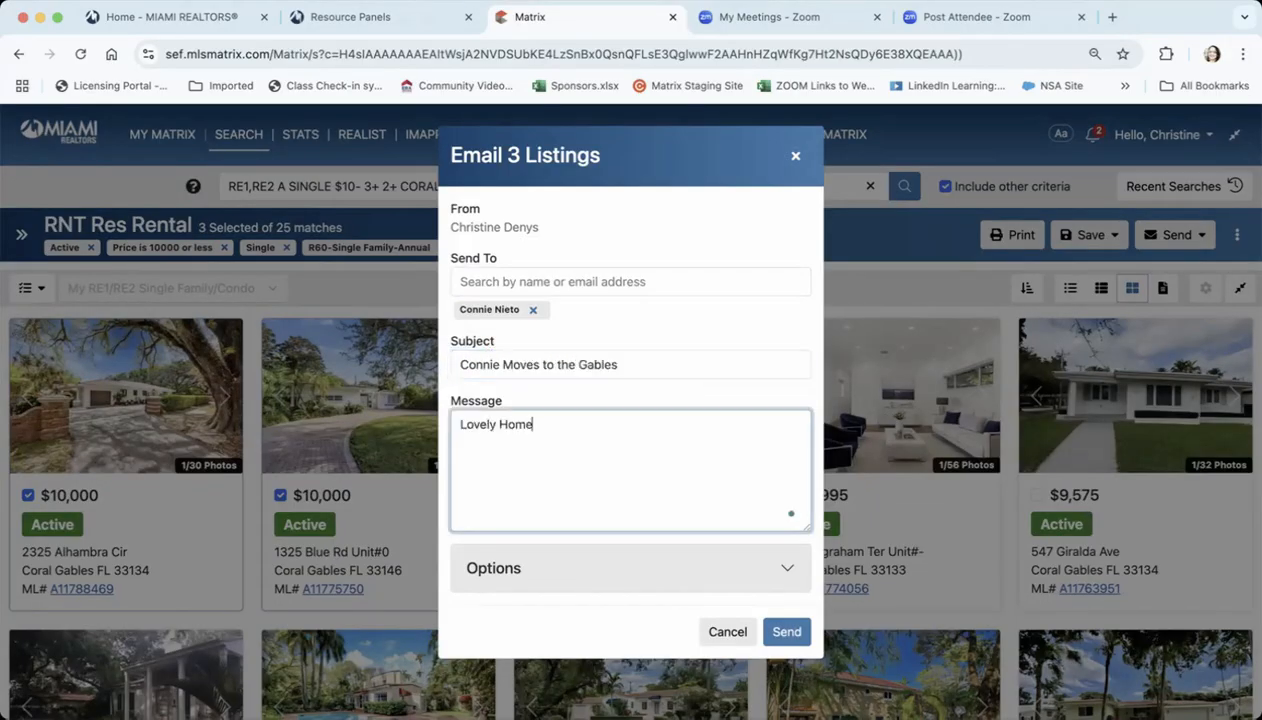
type("s to Consider.")
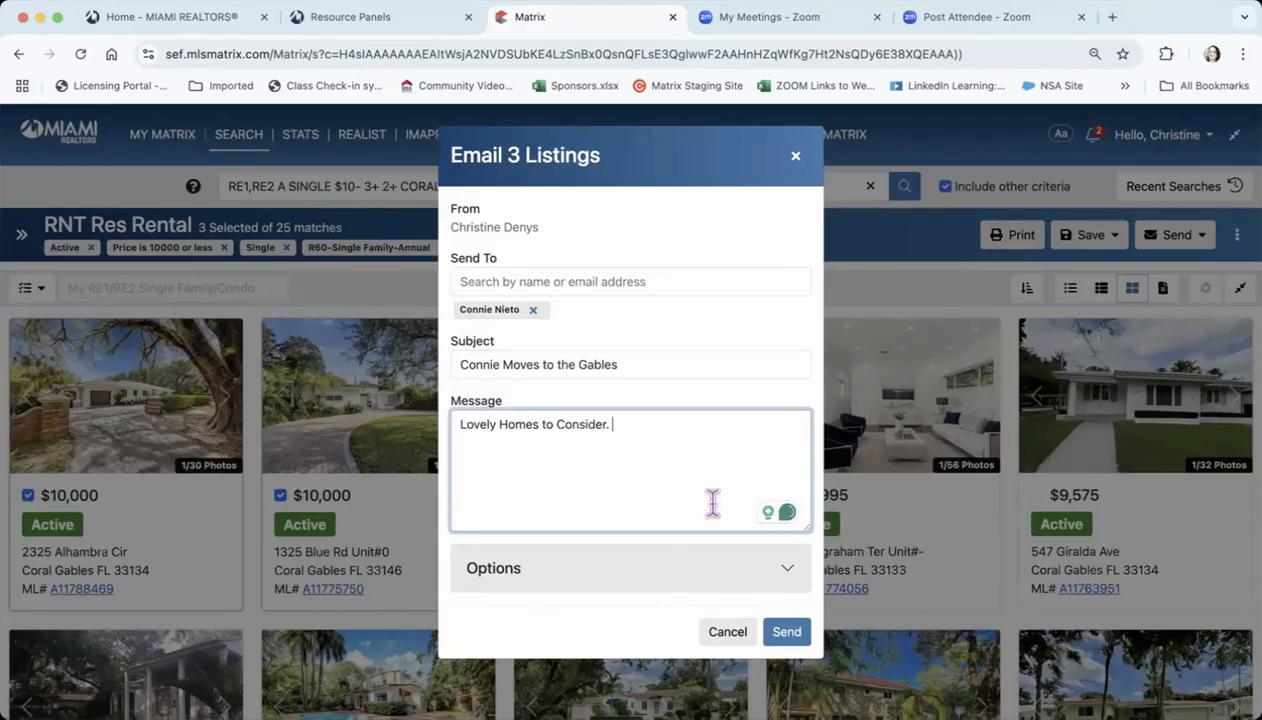
left_click(787, 634)
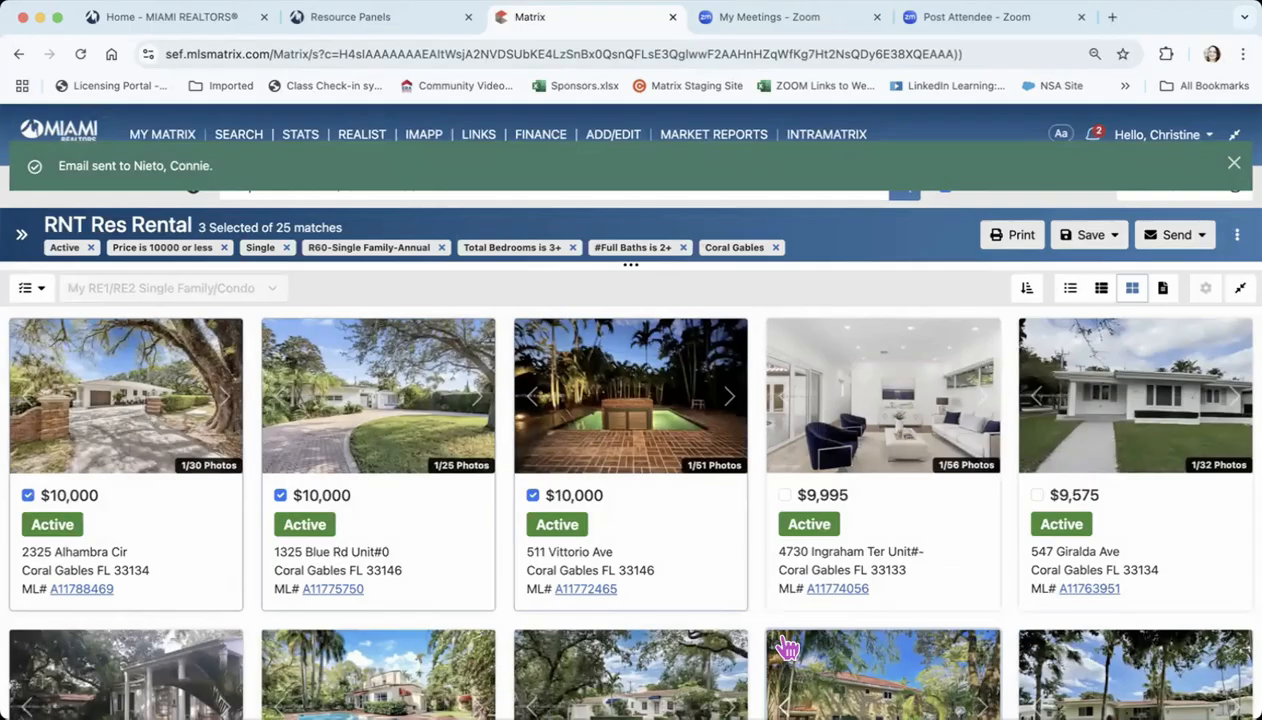
Start an auto email for the rental search, choose the existing contact as recipient, and enter a subject about the contact's rents at the Gables
left_click(1200, 238)
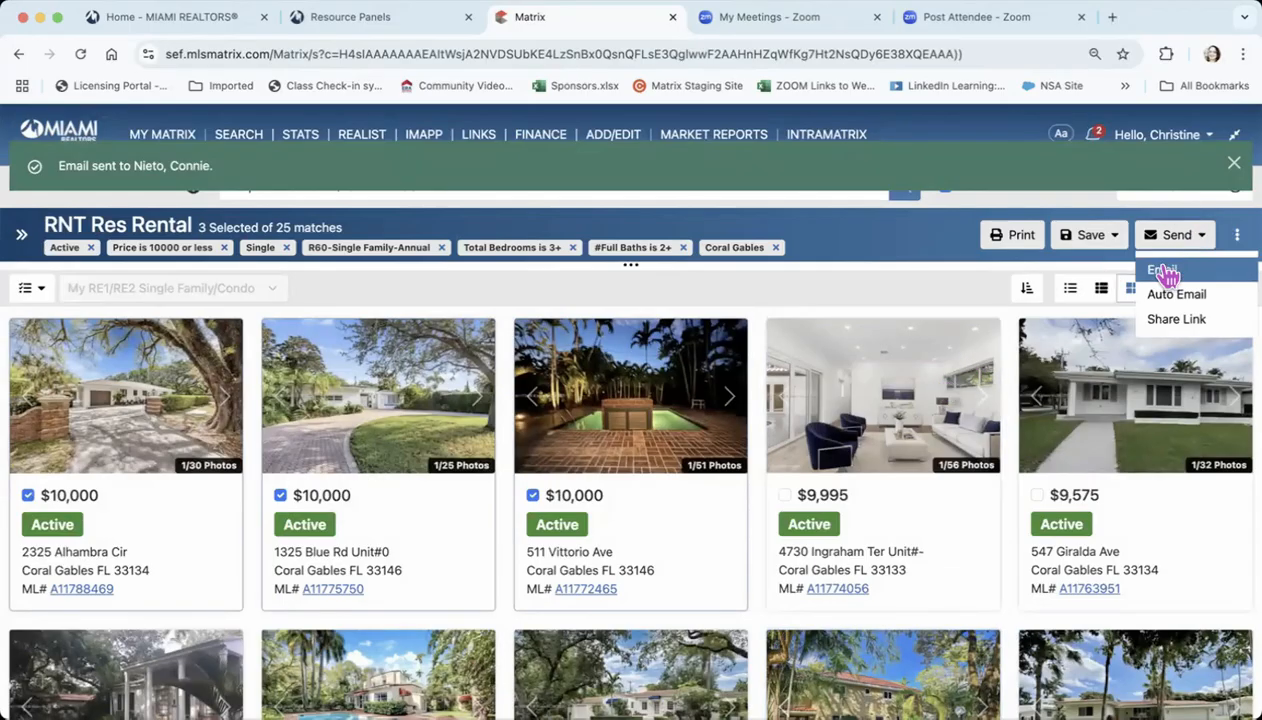
left_click(1186, 296)
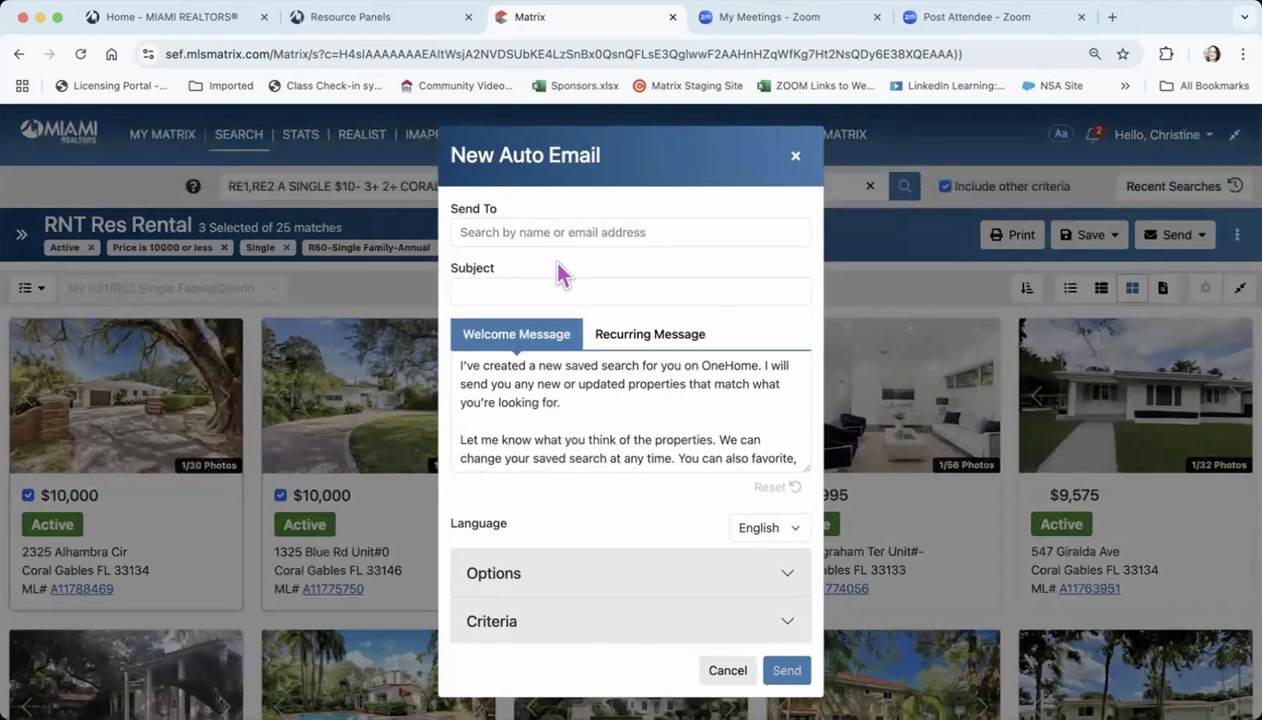
left_click(520, 232)
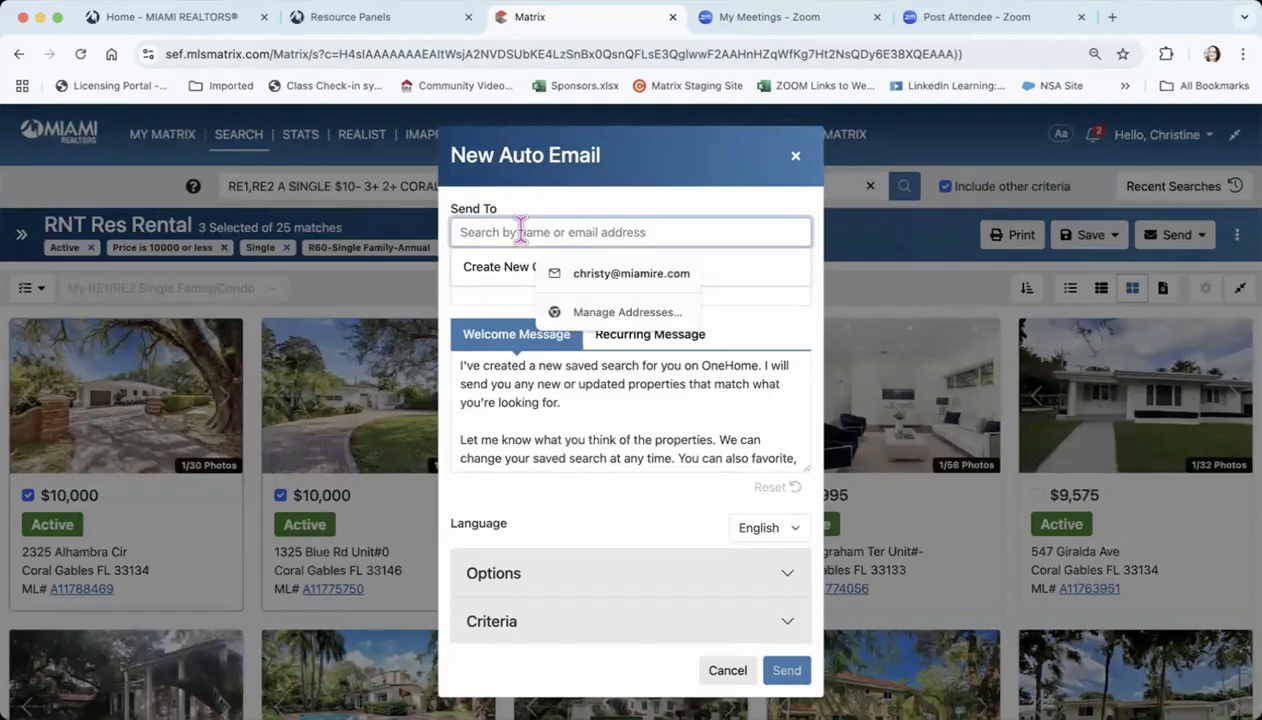
type("connie")
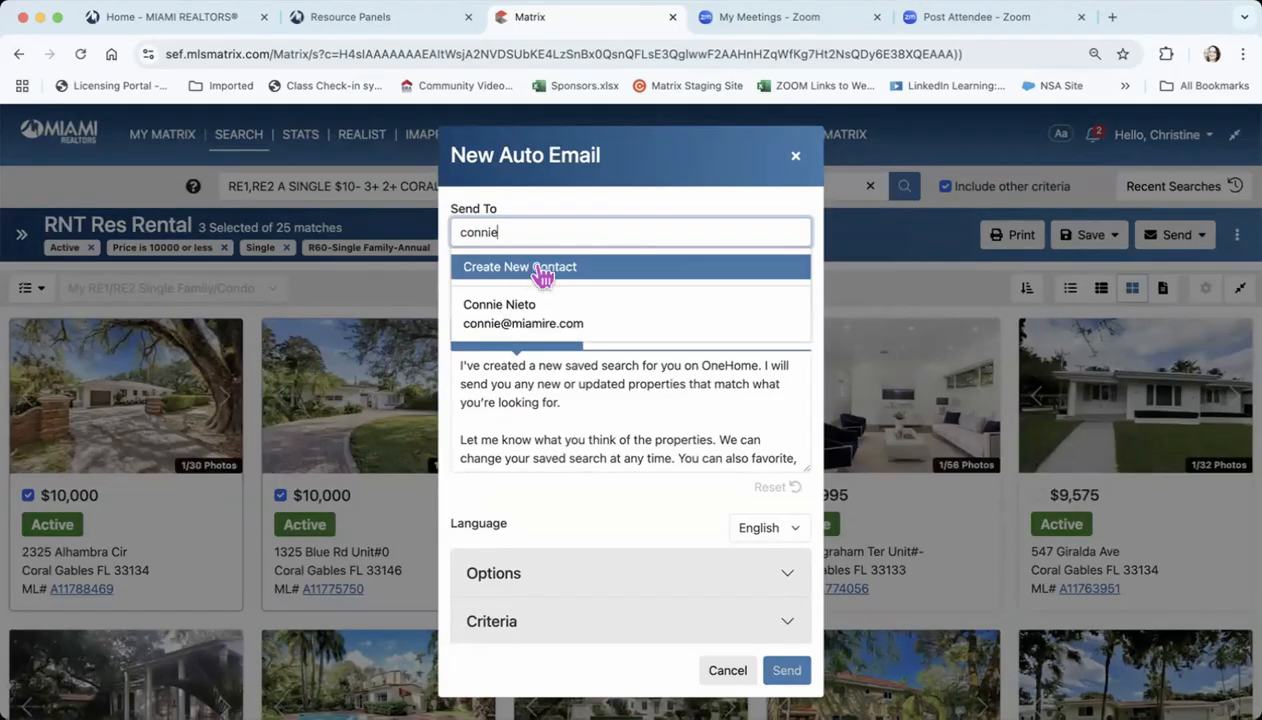
left_click(527, 326)
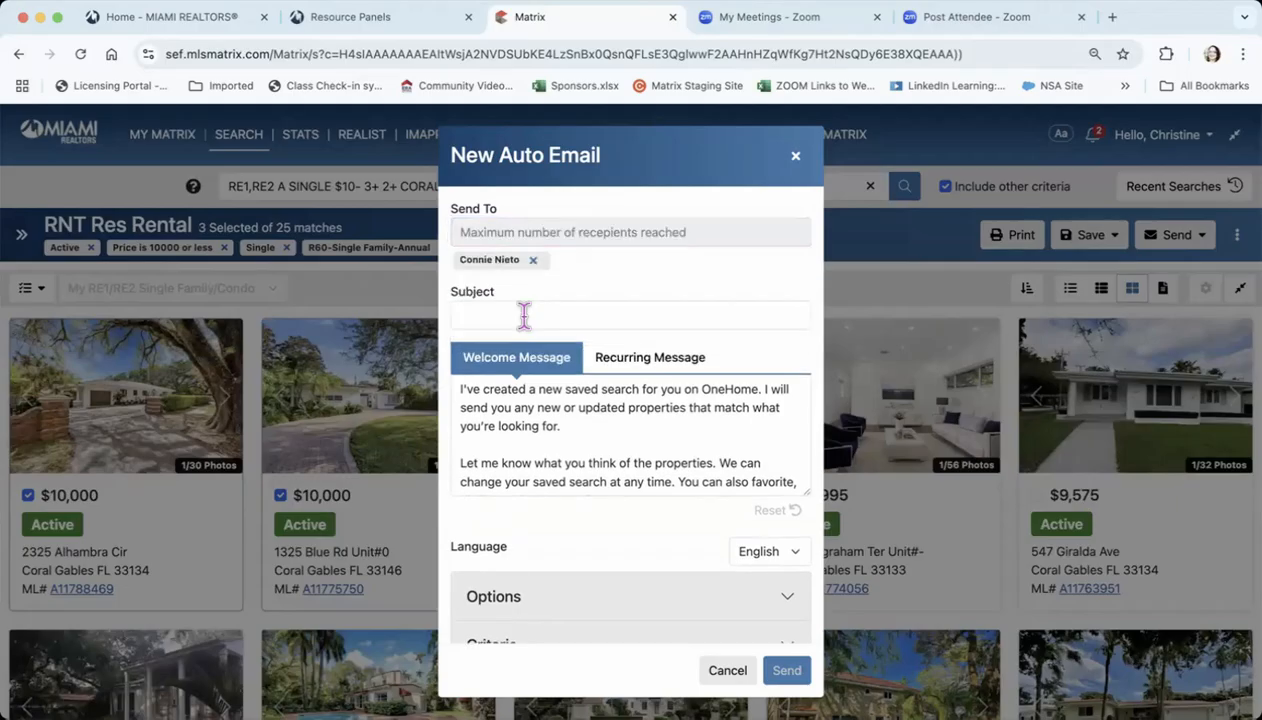
left_click(524, 316)
type("Connie Rents at the Gables")
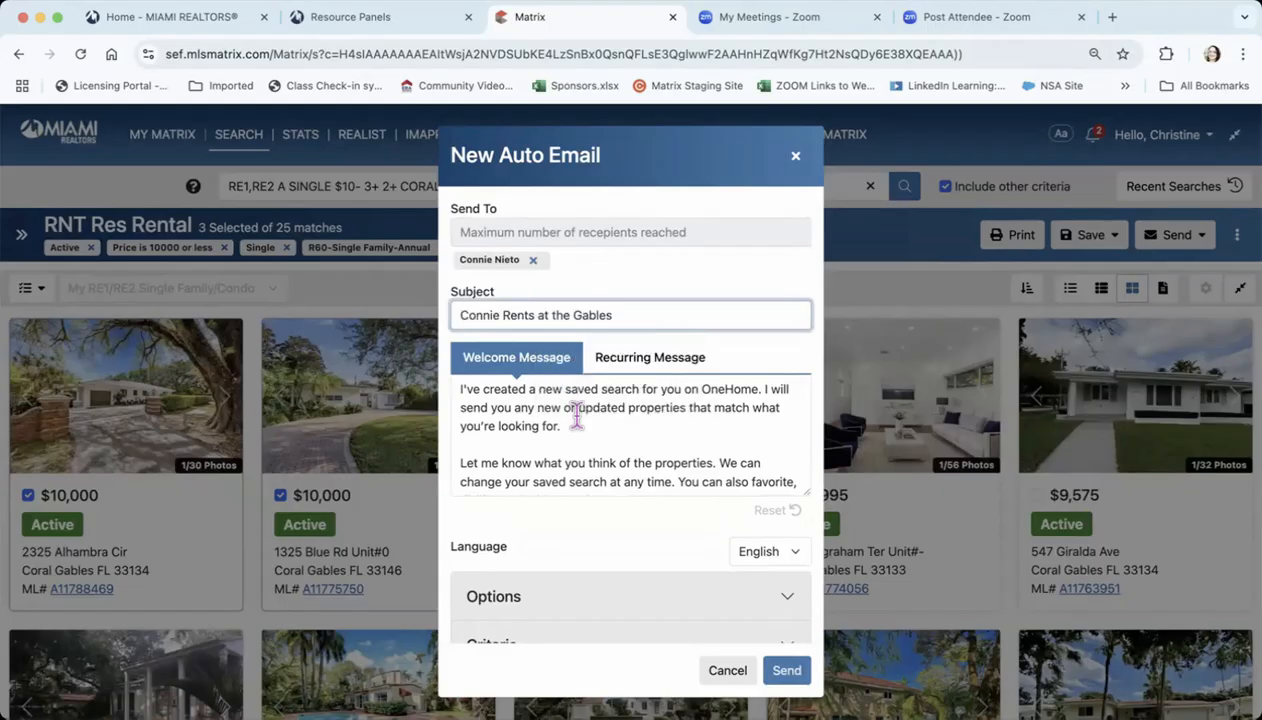
Read through the auto email's default welcome message and recurring message
left_click(577, 422)
scroll(577, 422, "down", 3)
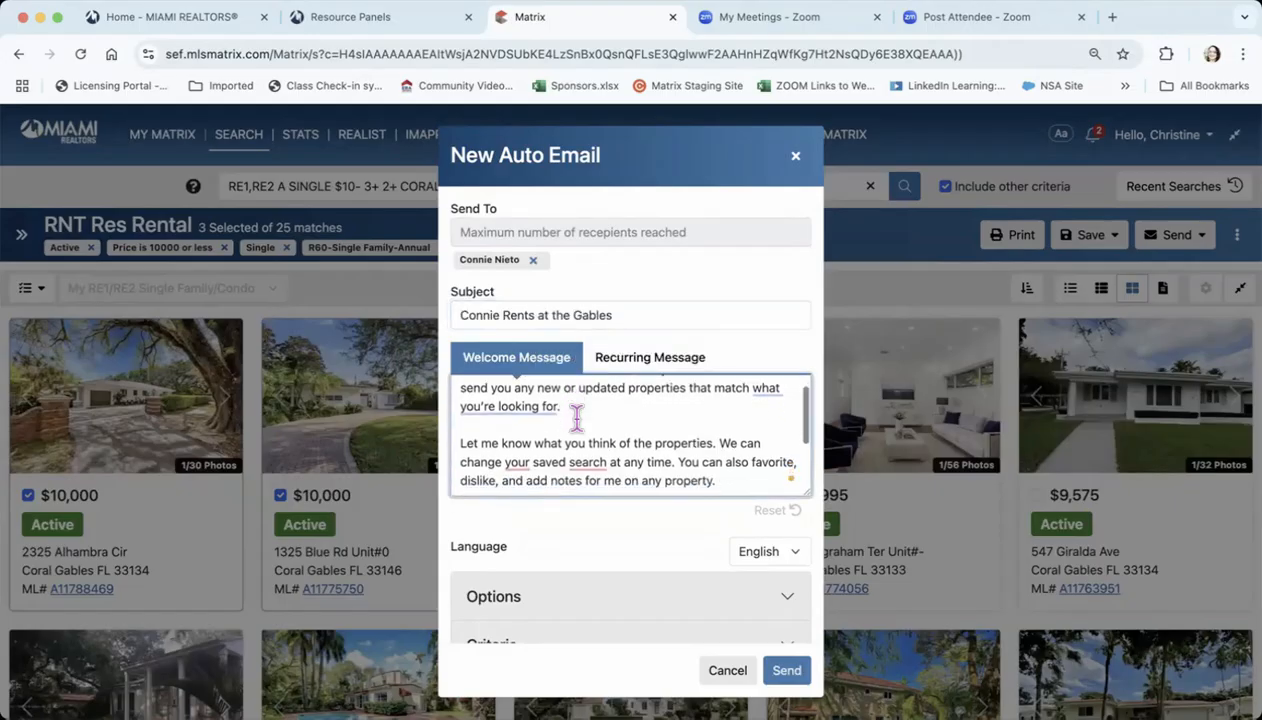
scroll(577, 422, "up", 3)
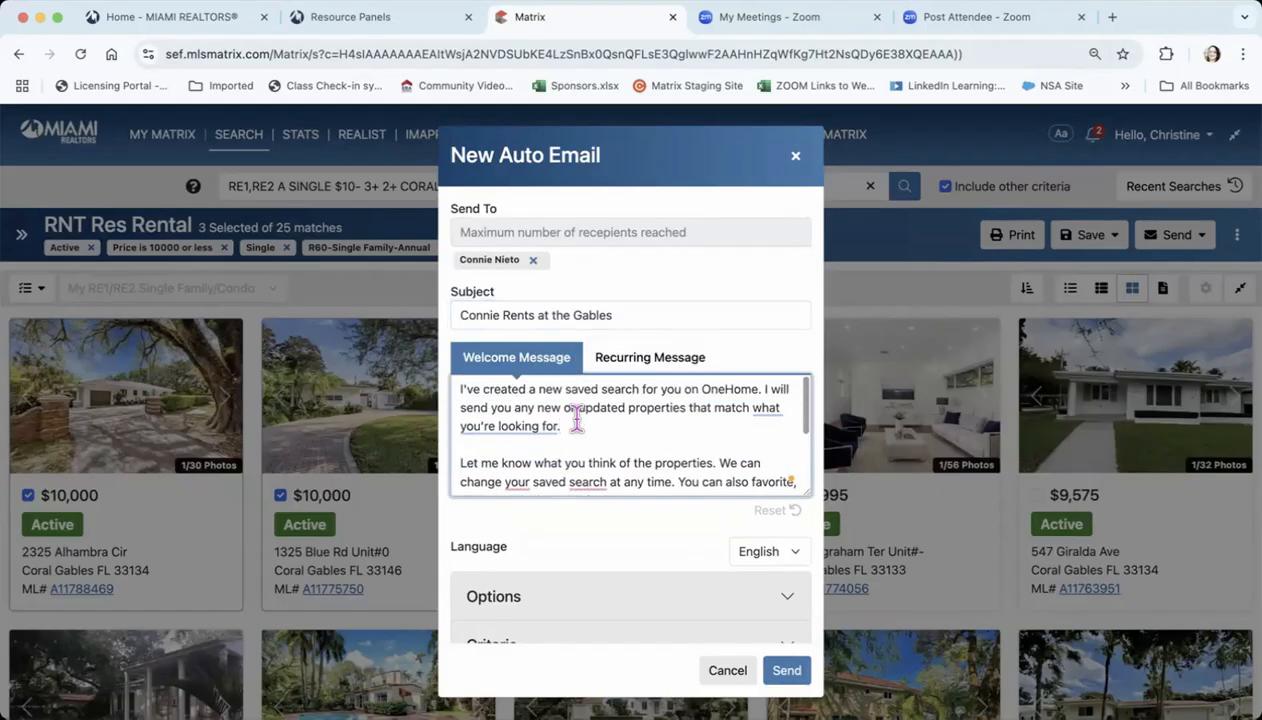
left_click(627, 369)
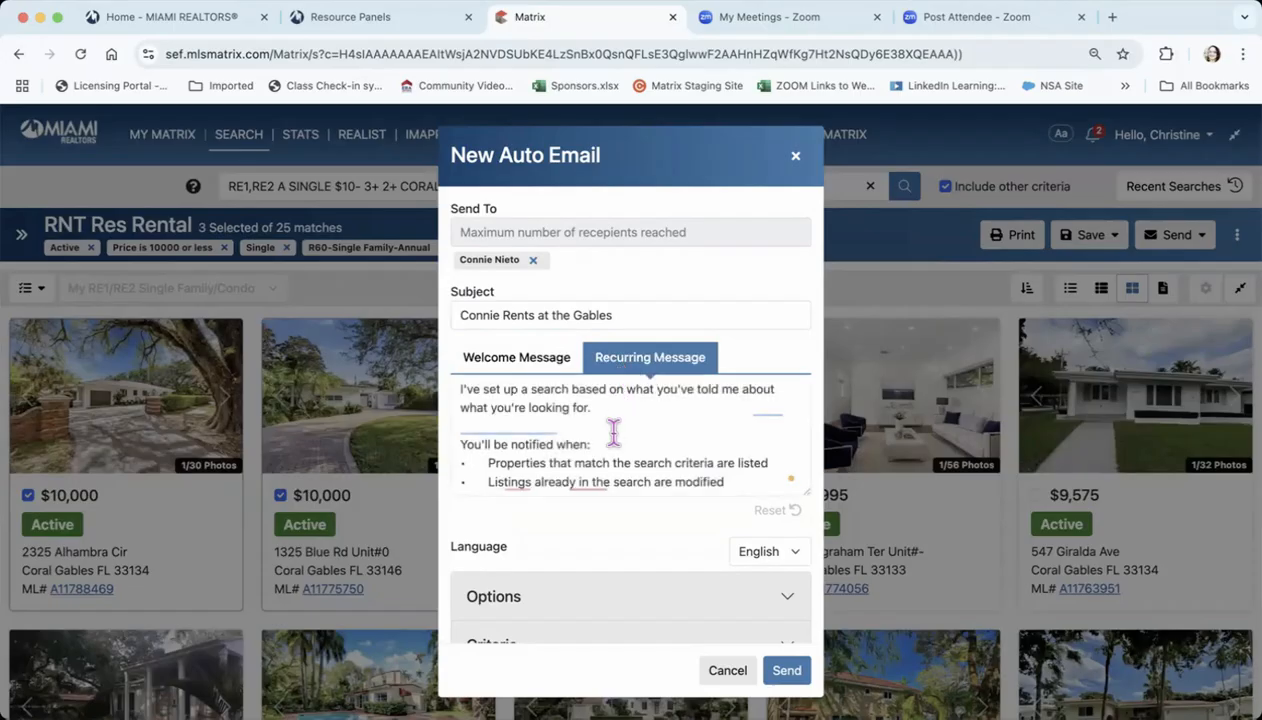
scroll(614, 431, "down", 1)
scroll(614, 431, "up", 1)
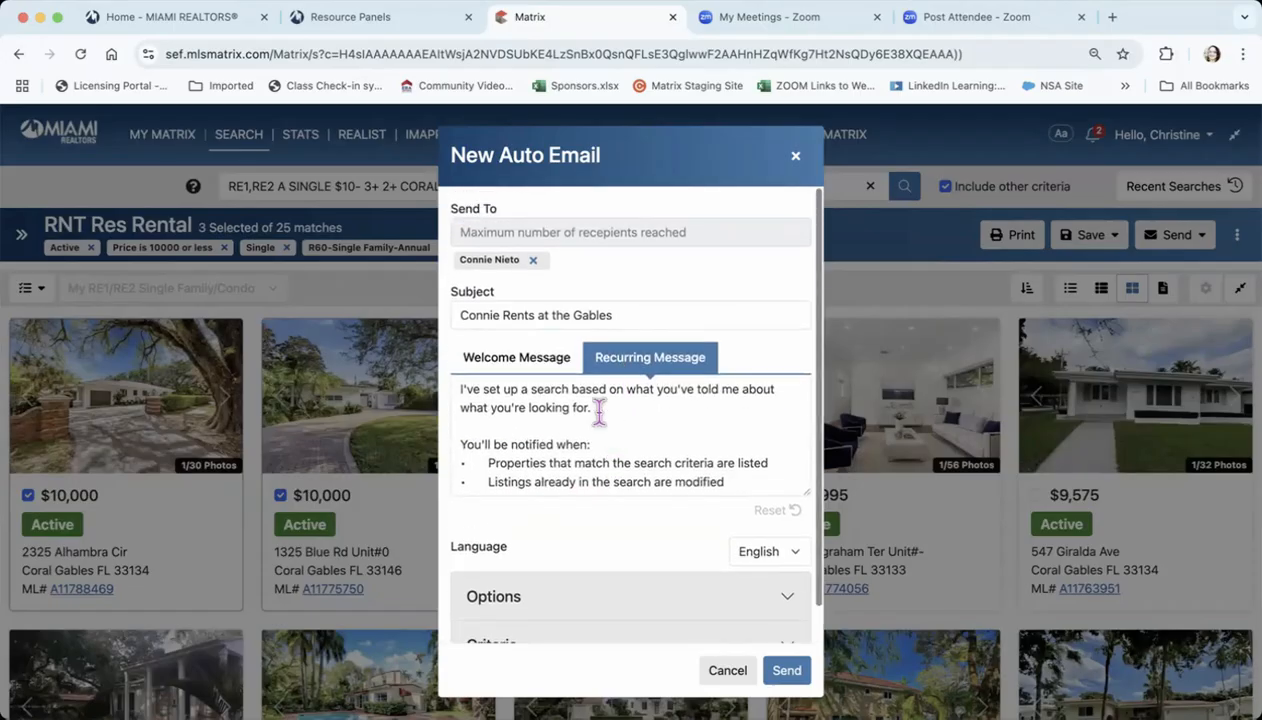
left_click(522, 362)
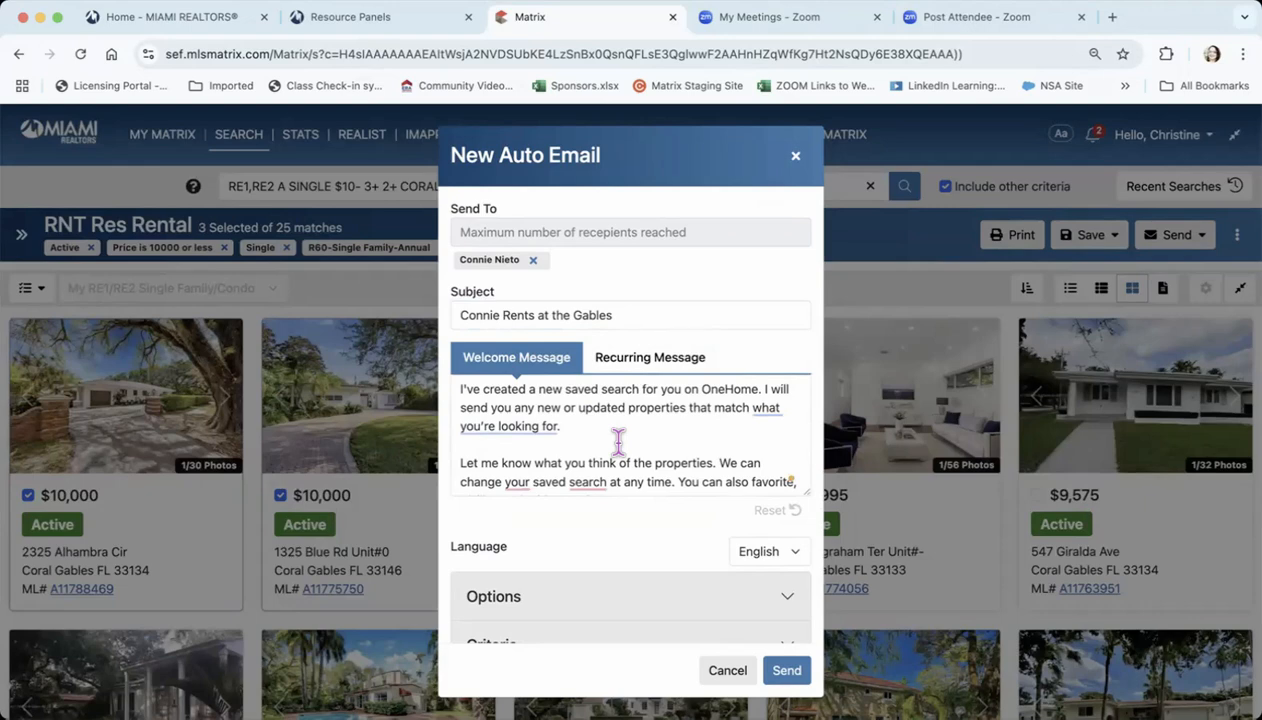
scroll(618, 440, "down", 2)
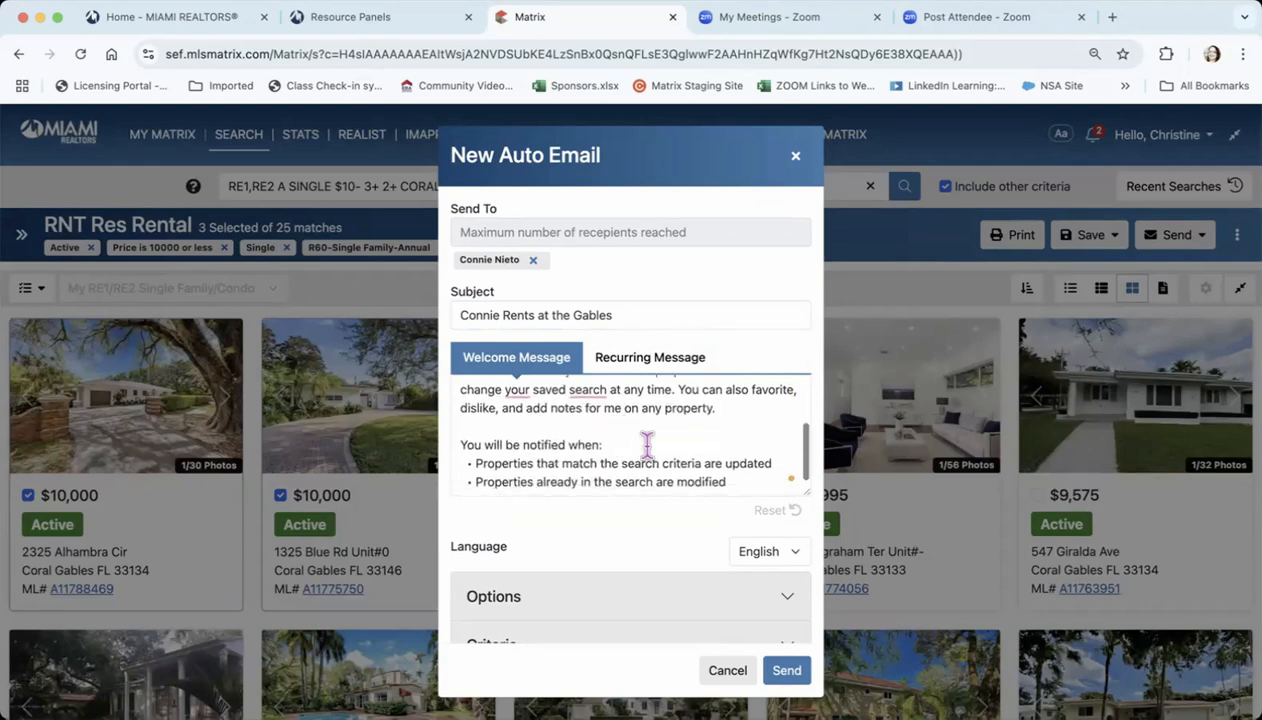
Preview the welcome message in Español and set the auto email's language back to English
left_click(766, 551)
left_click(770, 572)
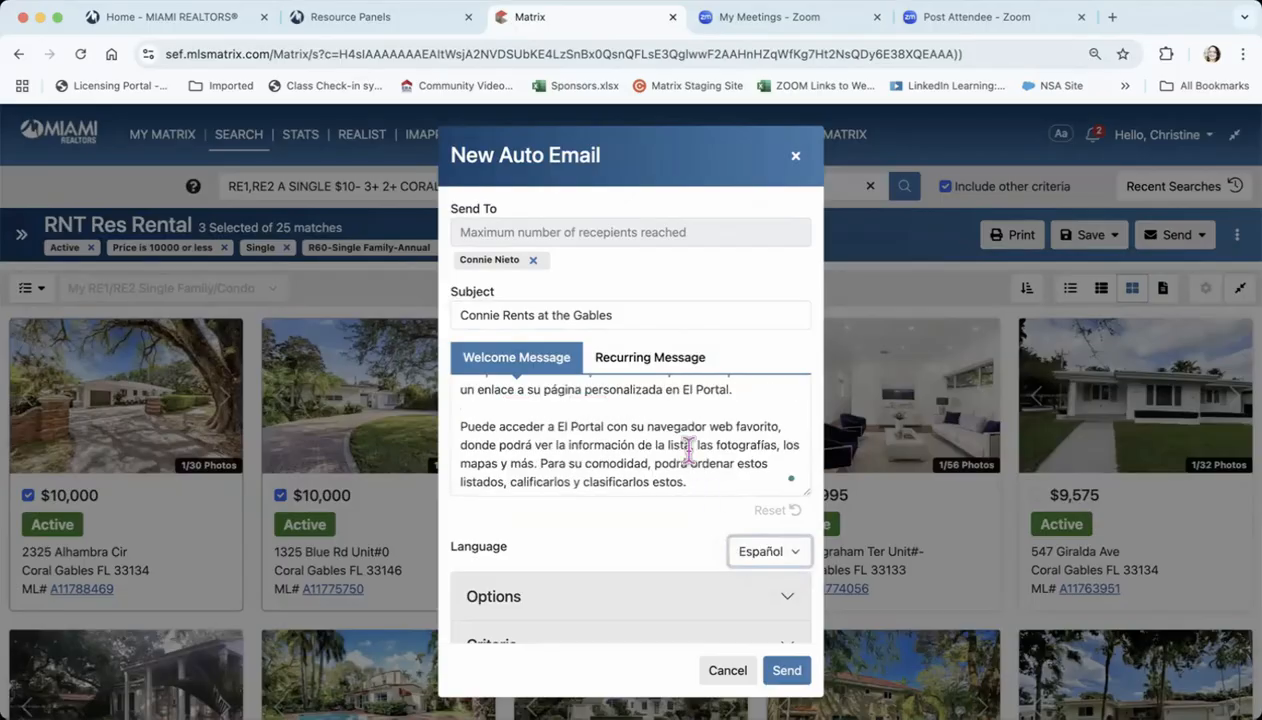
left_click(765, 552)
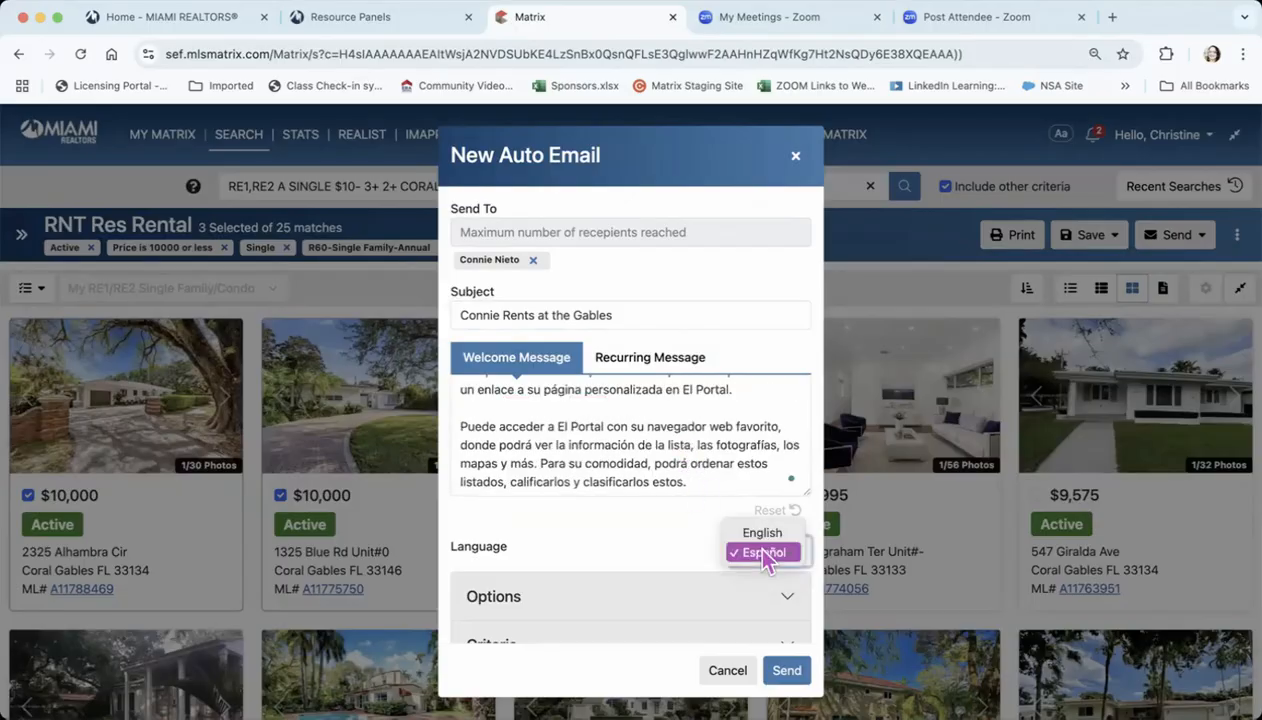
left_click(763, 536)
Review the search criteria saved with the auto email, including the note about checked listings, and collapse them
scroll(665, 558, "down", 1)
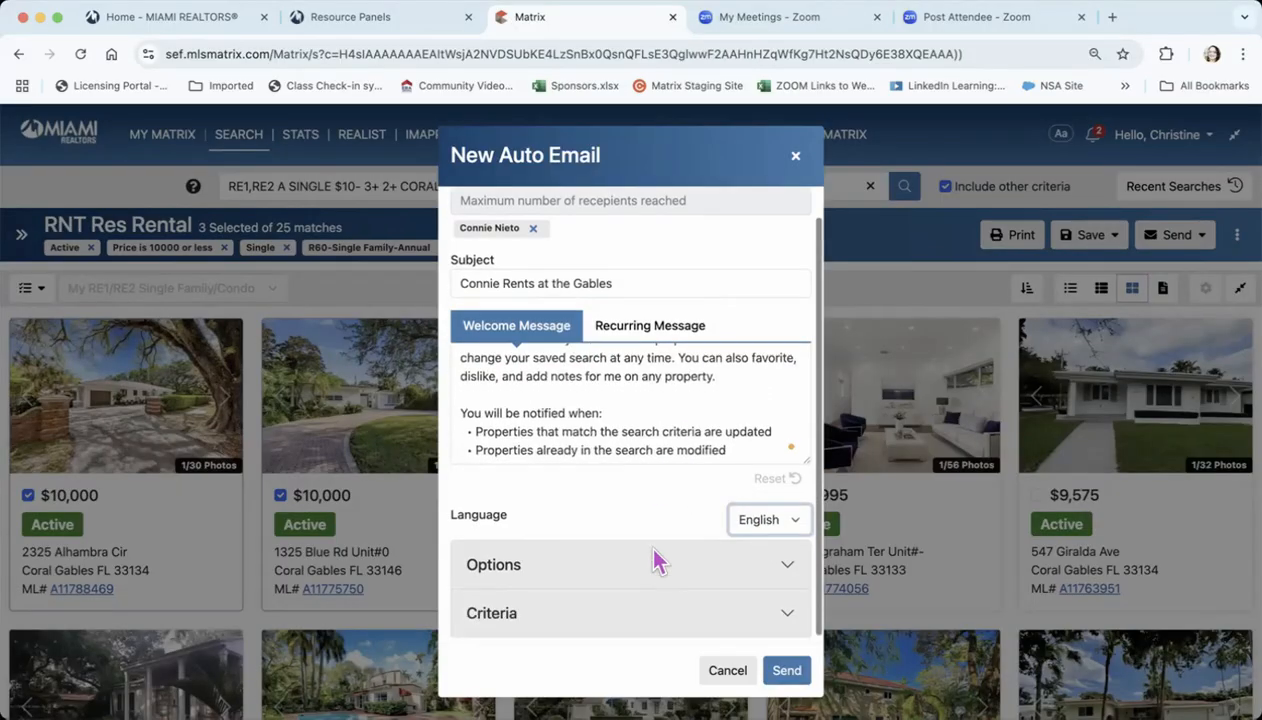
left_click(784, 610)
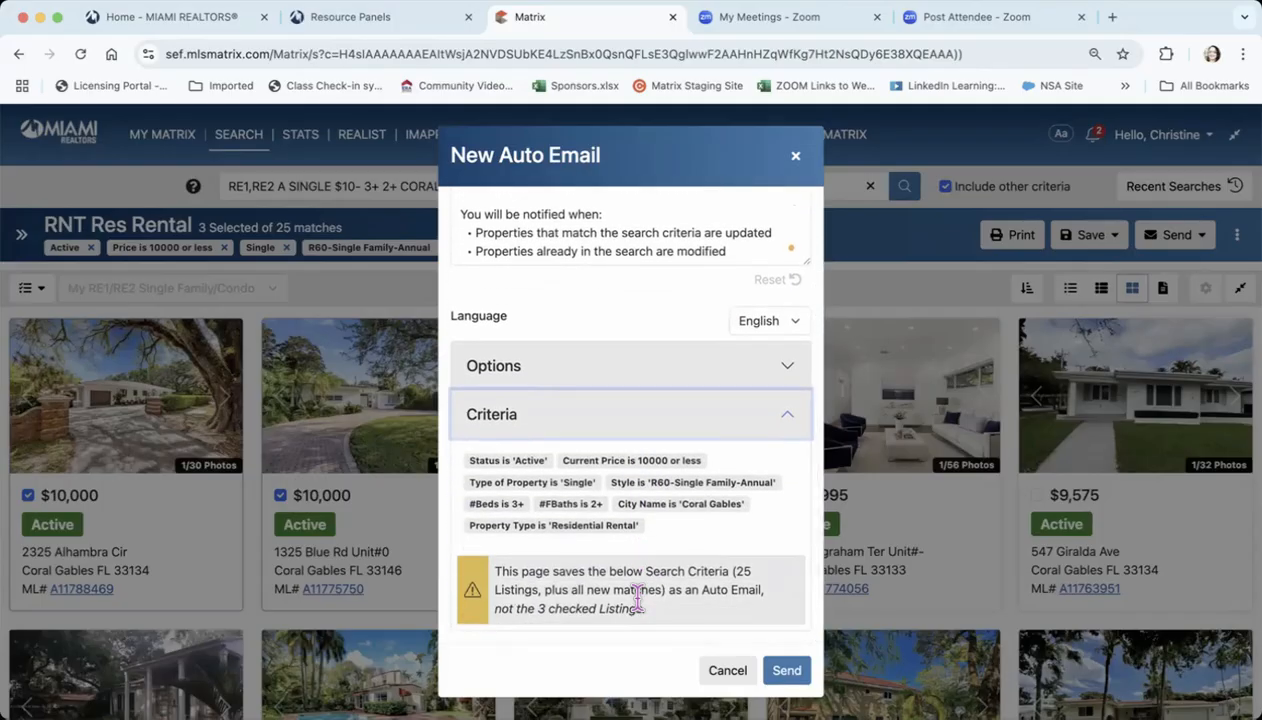
scroll(637, 597, "up", 2)
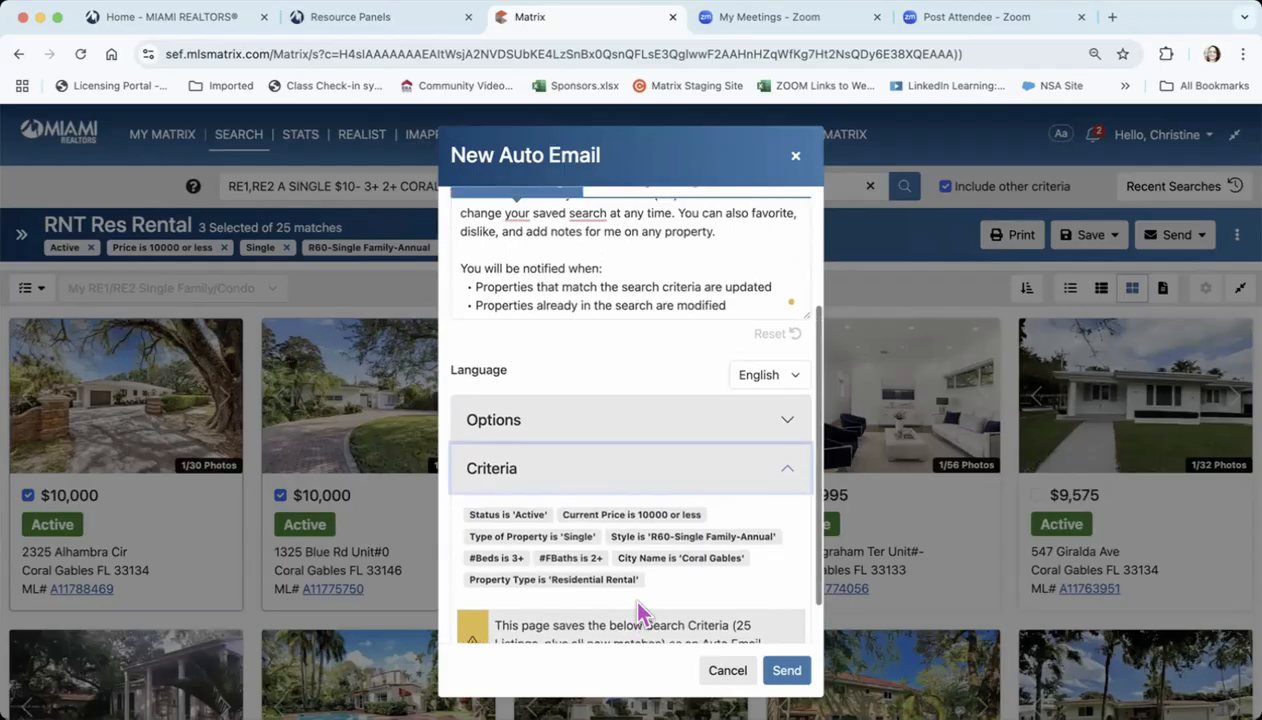
left_click(788, 482)
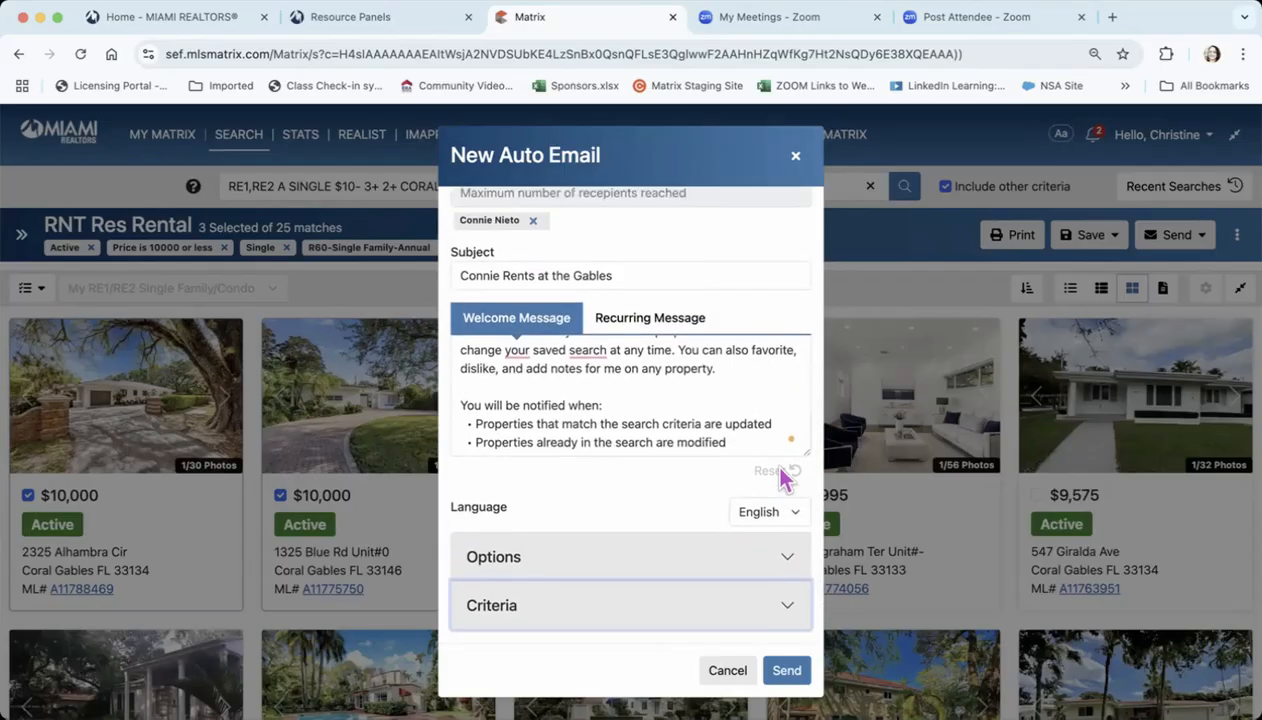
Expand the auto email's options to examine its copy, reverse prospecting, favorite search and concierge settings
left_click(781, 560)
scroll(631, 597, "down", 3)
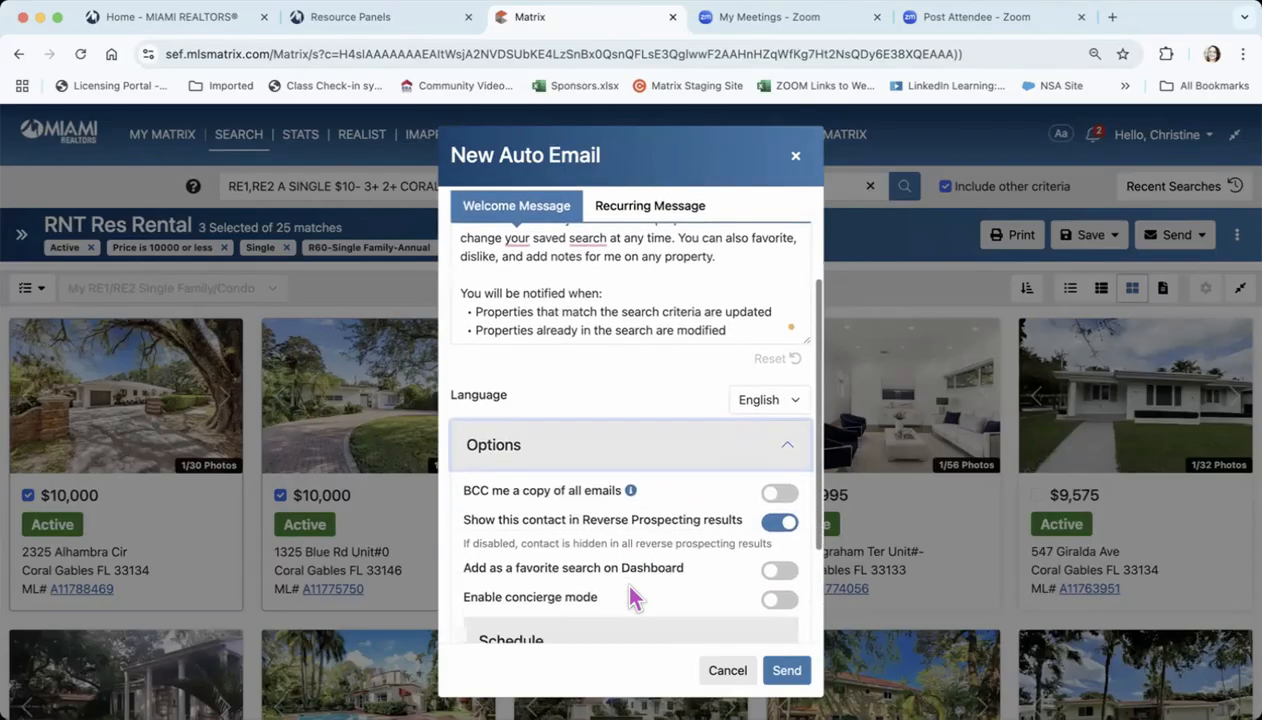
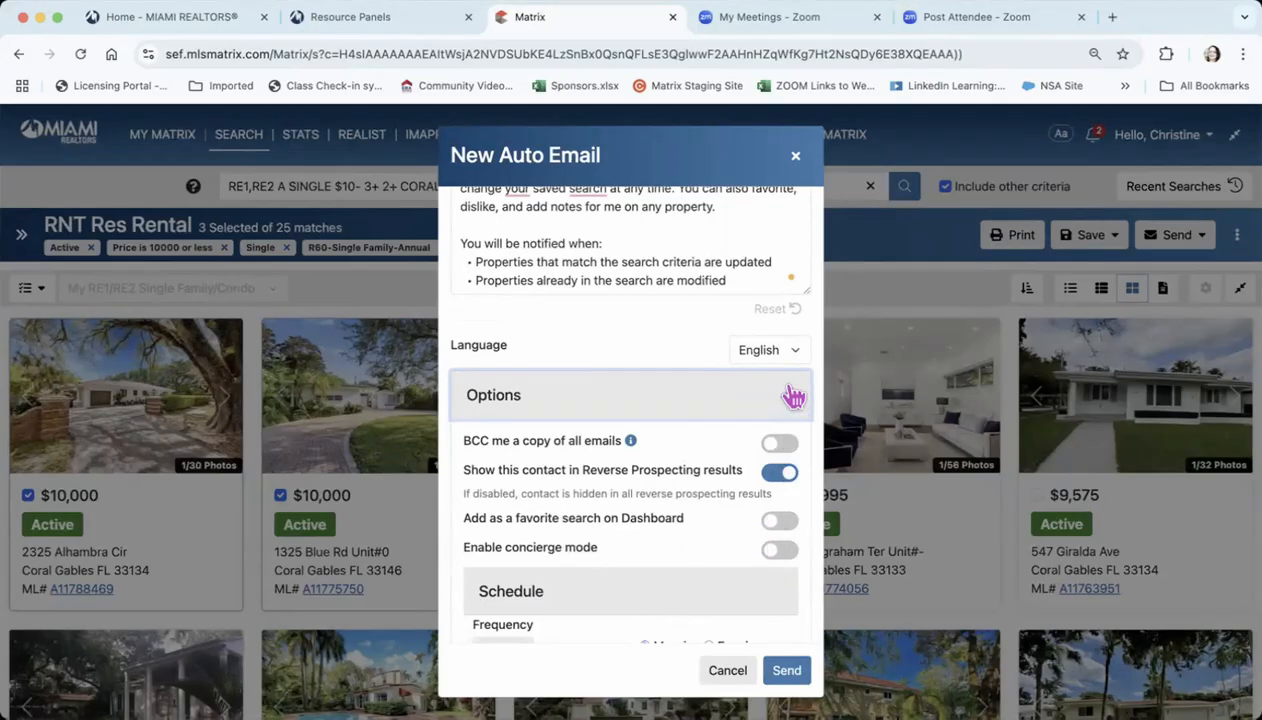
Collapse the options and send the new auto email, and enlarge the listing results over the map
left_click(788, 401)
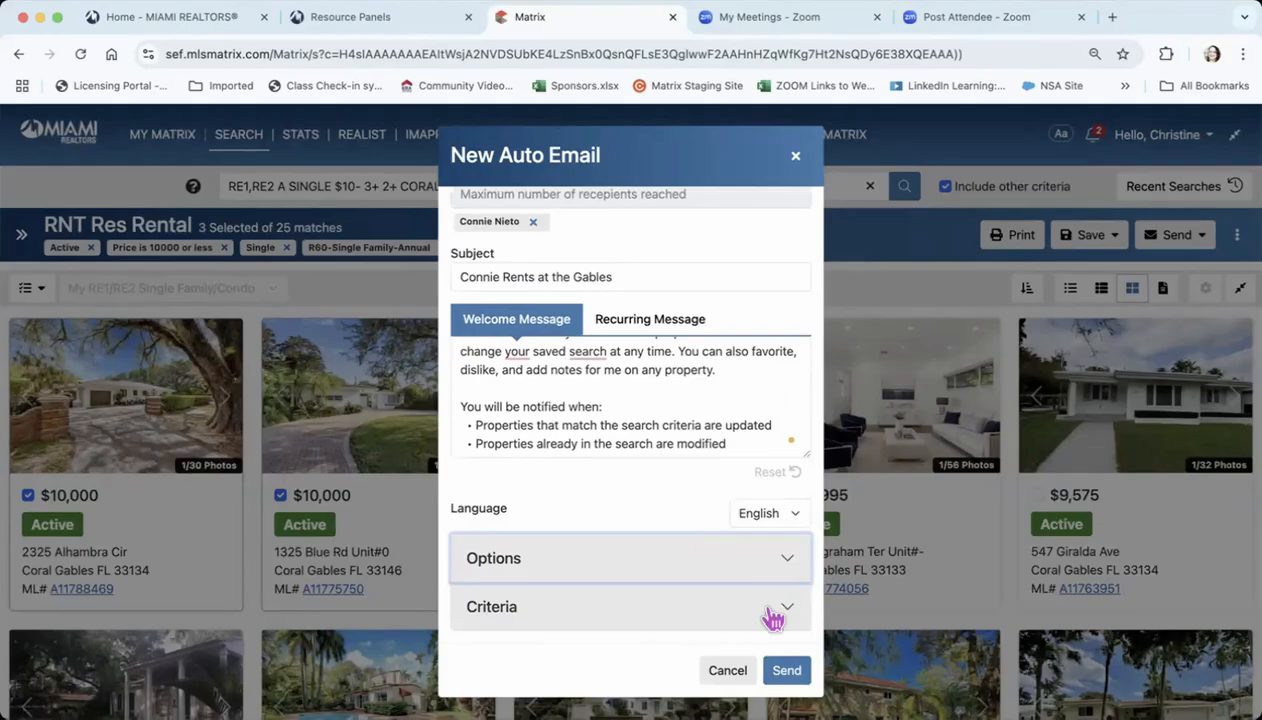
left_click(785, 672)
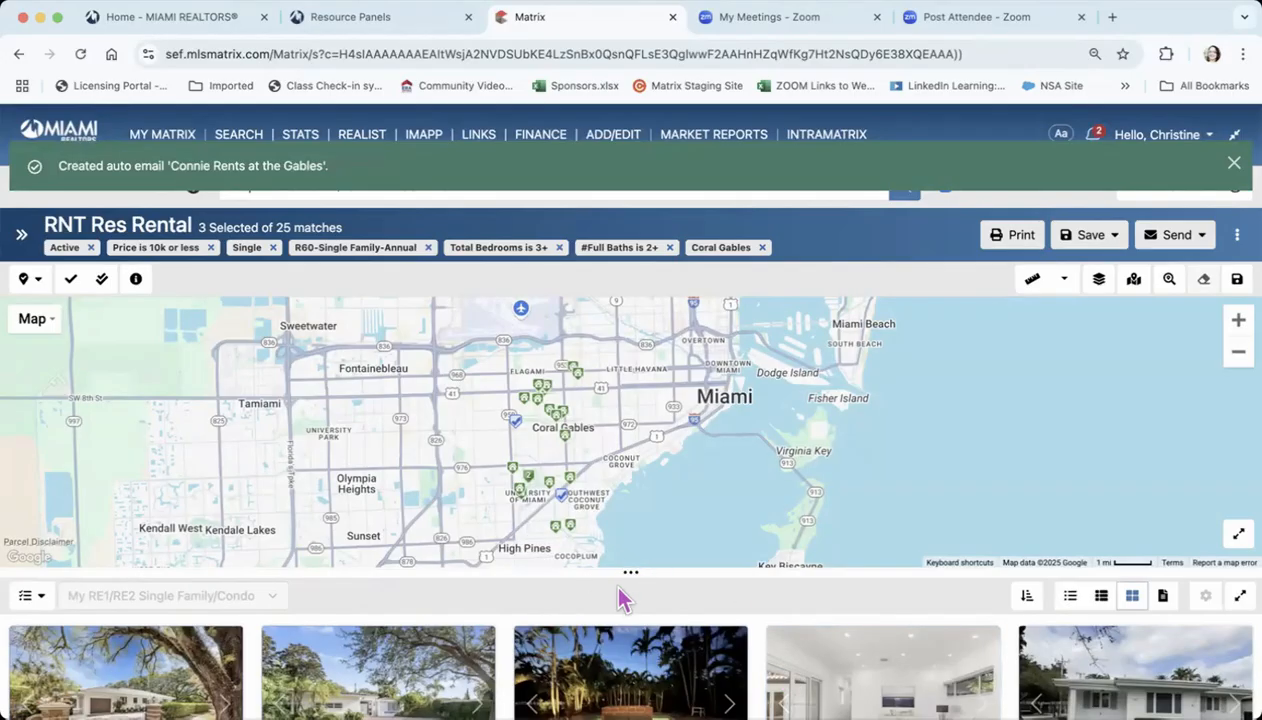
left_click_drag(630, 573, 630, 262)
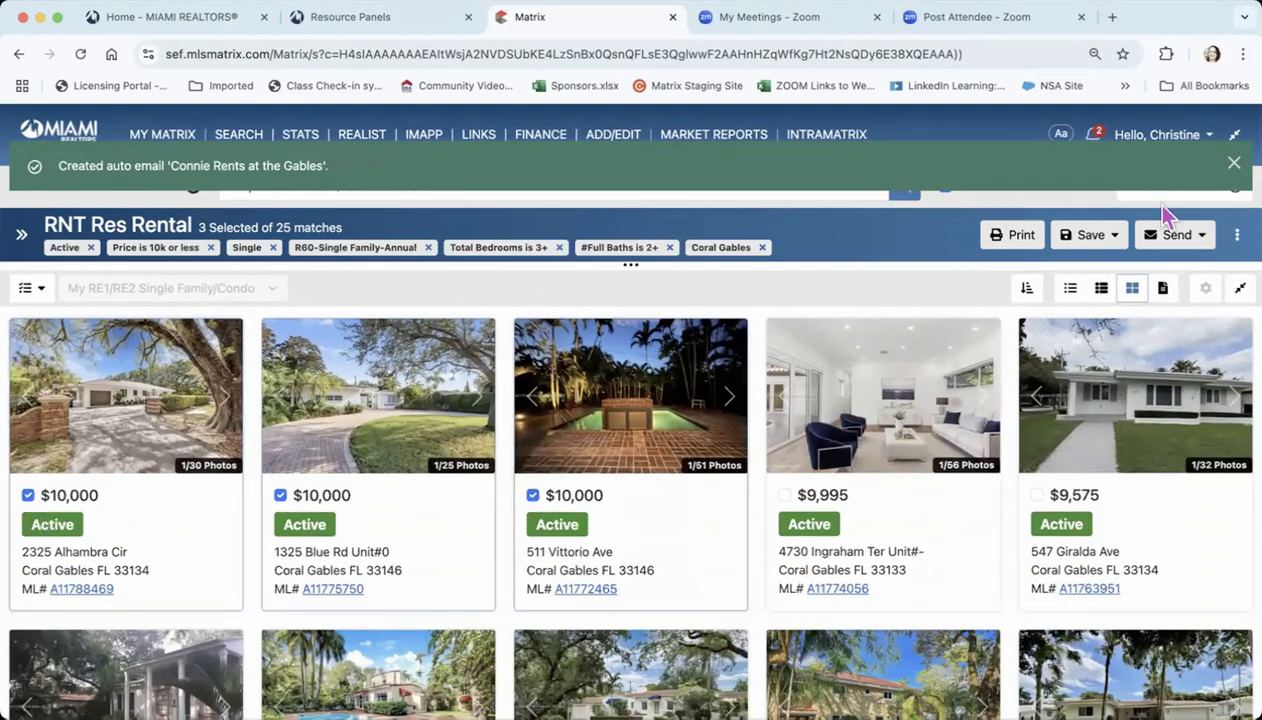
Generate a share link for the three selected listings with the title "3 listings, 4/28/2025" and copy it
left_click(1200, 240)
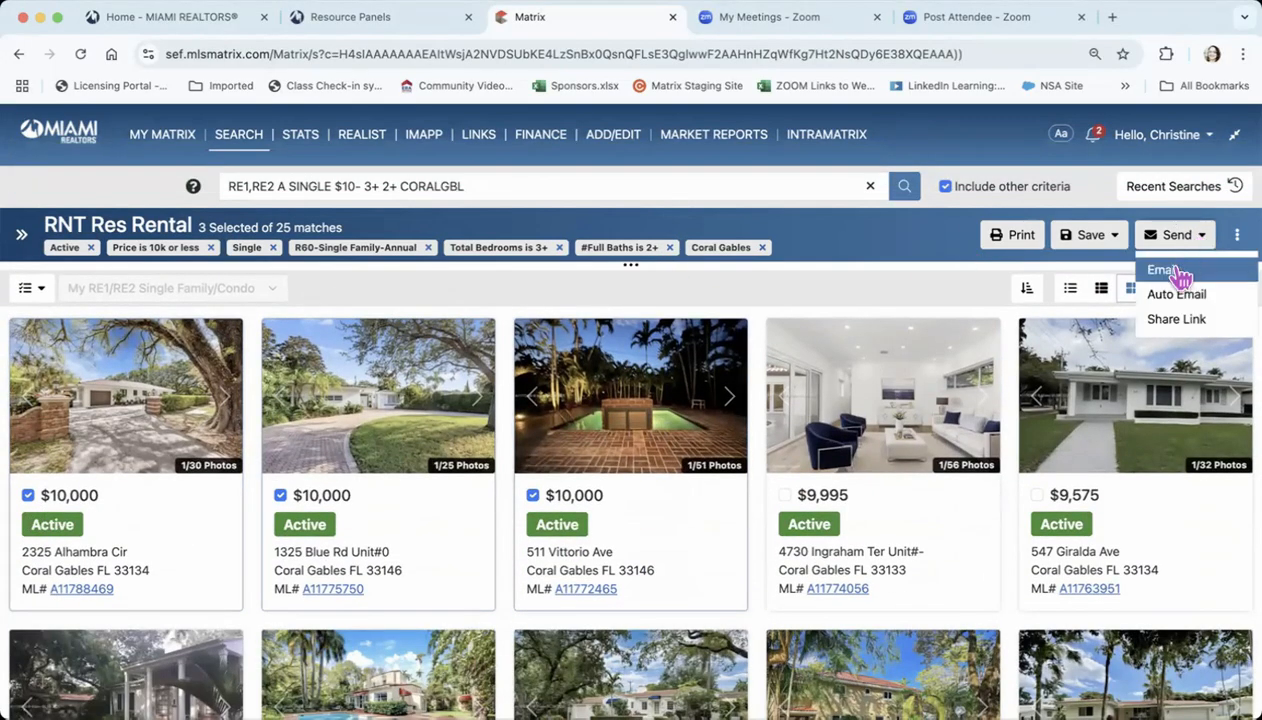
left_click(1198, 324)
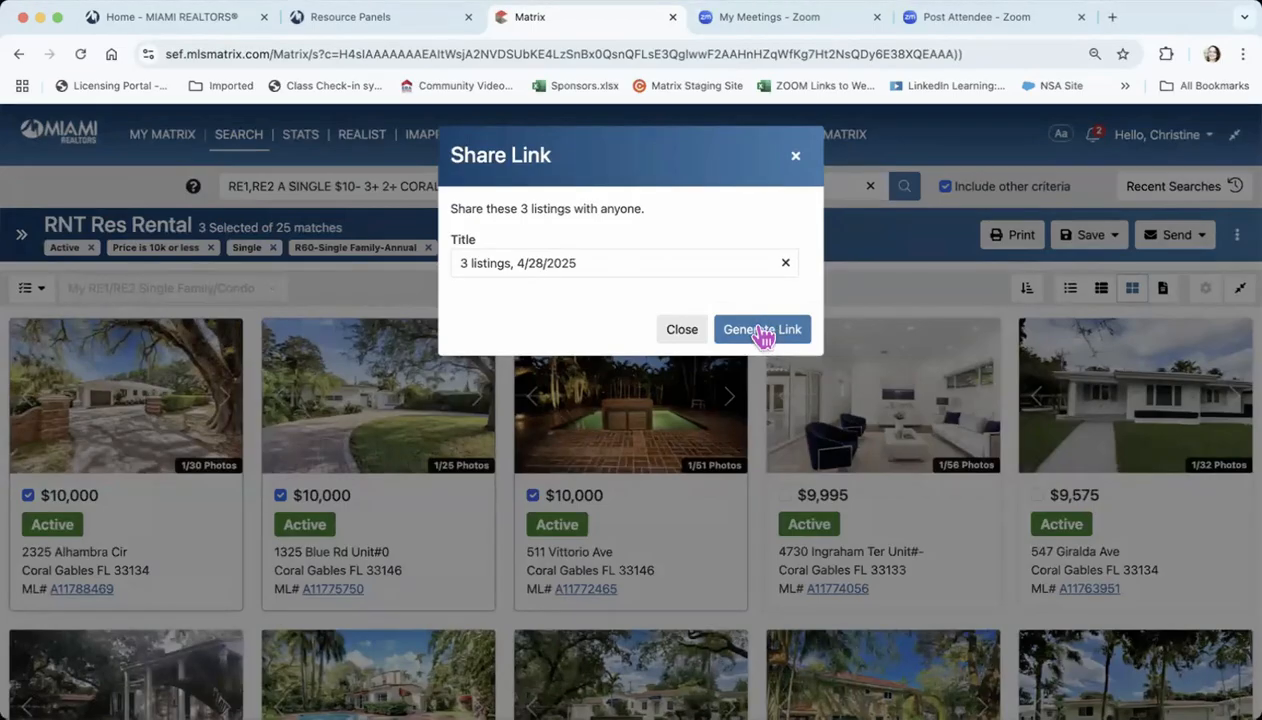
left_click(759, 334)
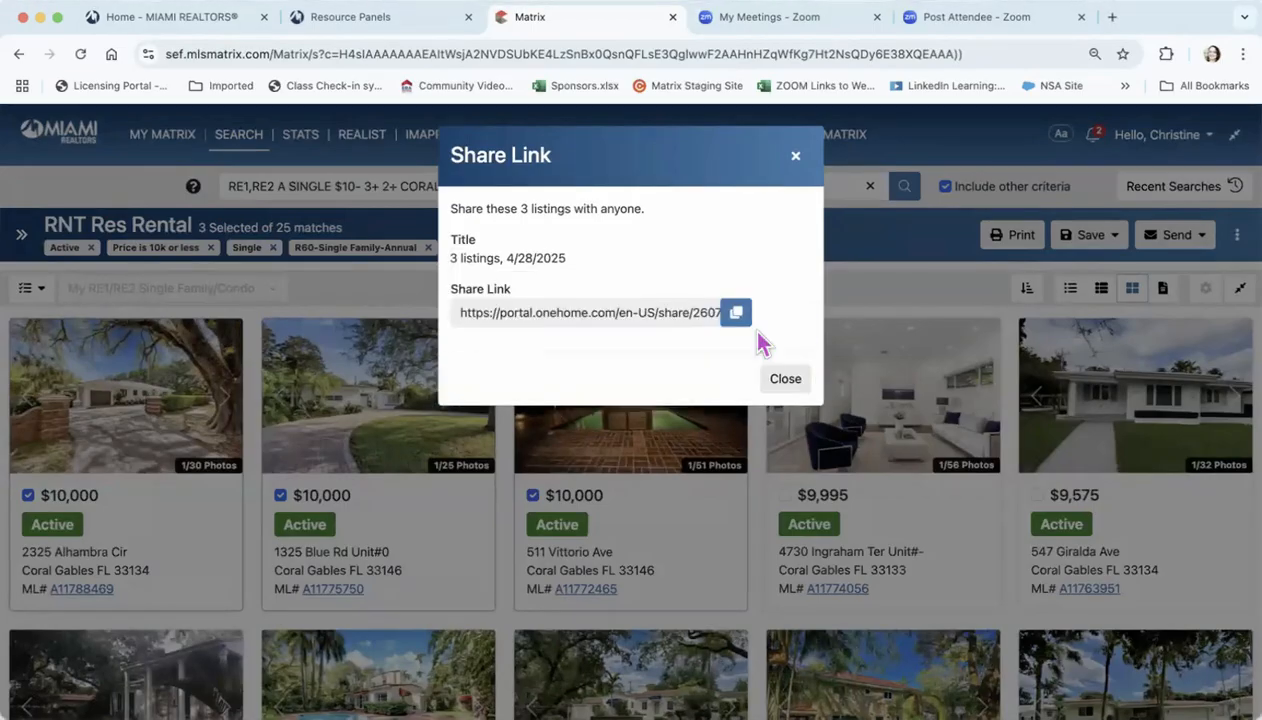
left_click(737, 315)
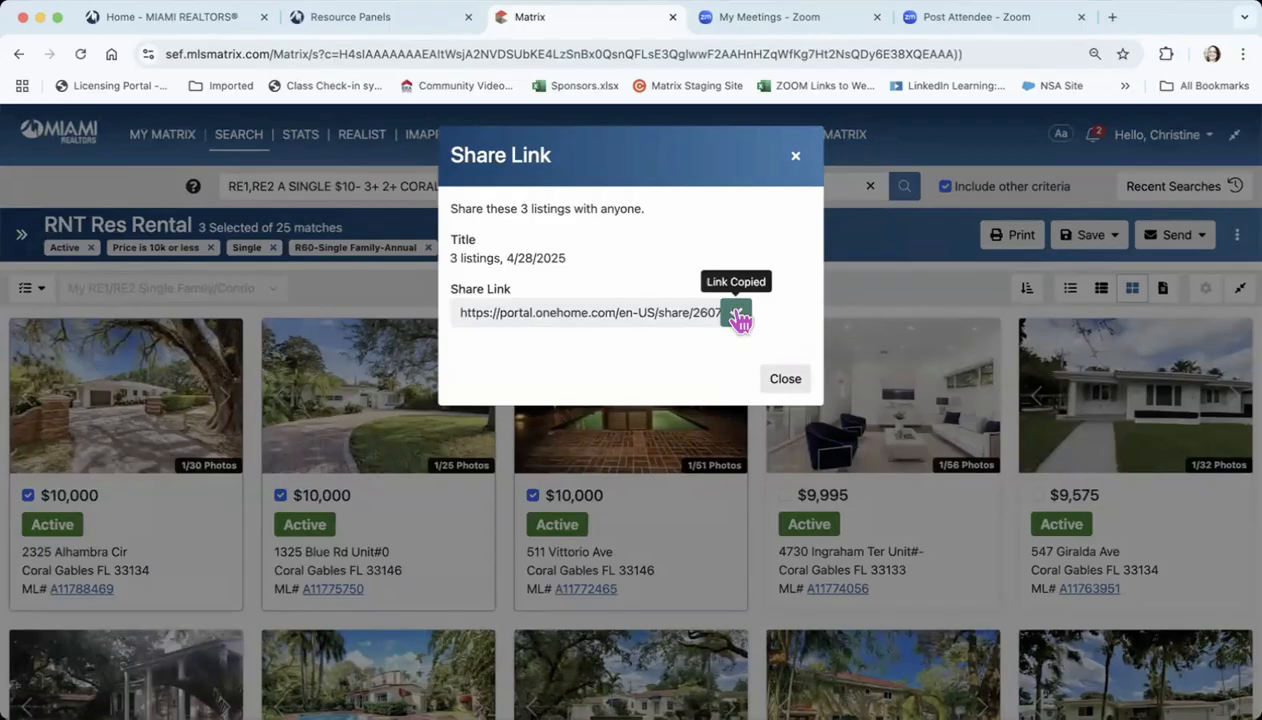
left_click(787, 378)
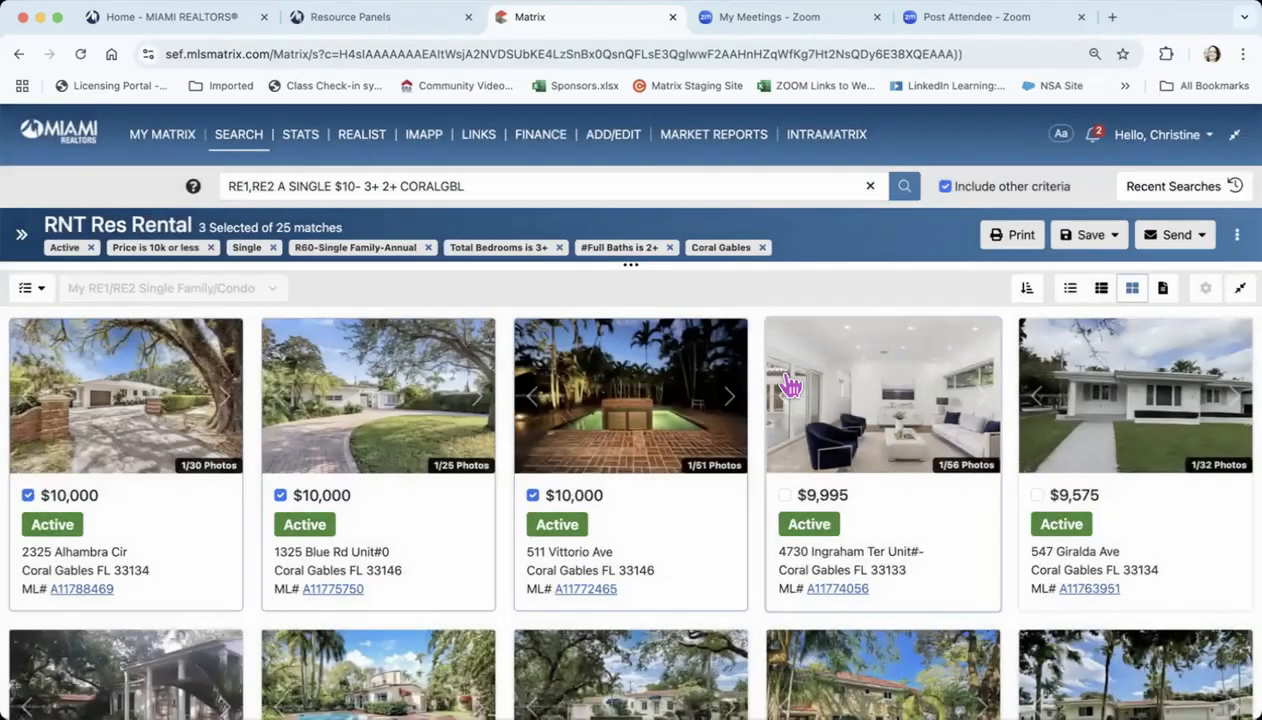
Open the copied share link in the My Meetings browser tab to view the shared listings in OneHome, and return to Matrix
left_click(770, 18)
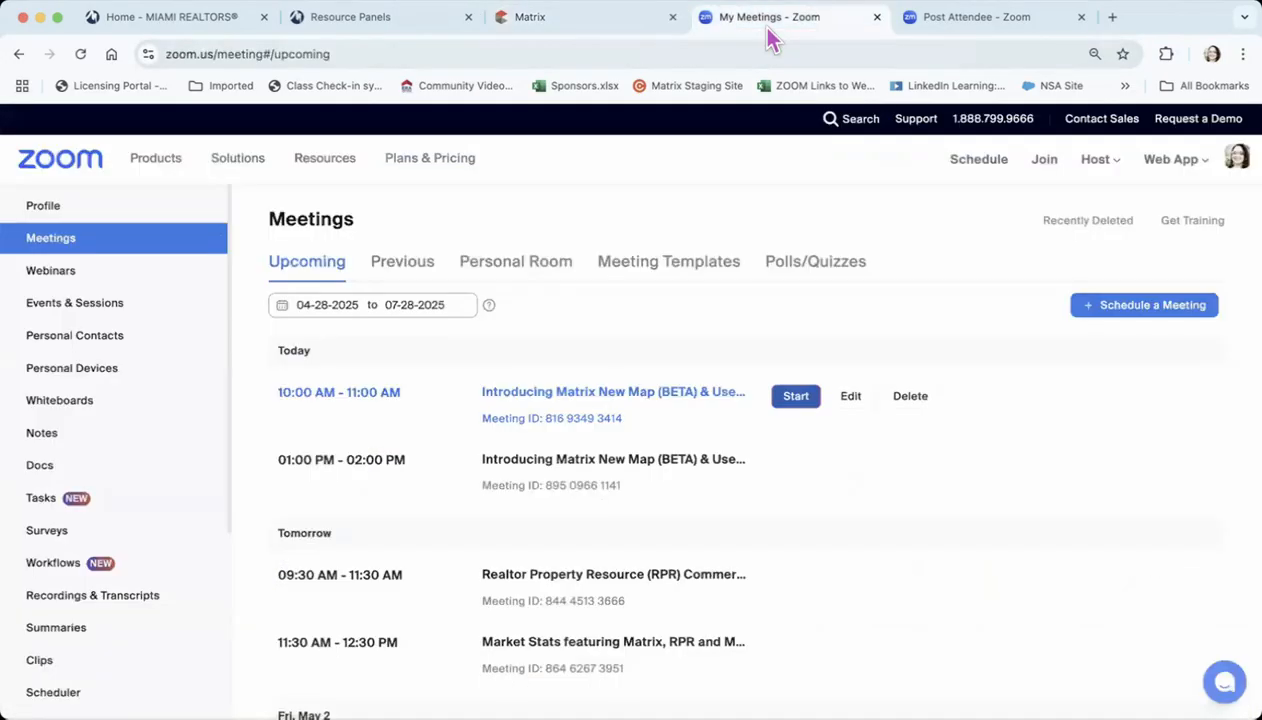
left_click(698, 54)
key("BackSpace")
key("super+v")
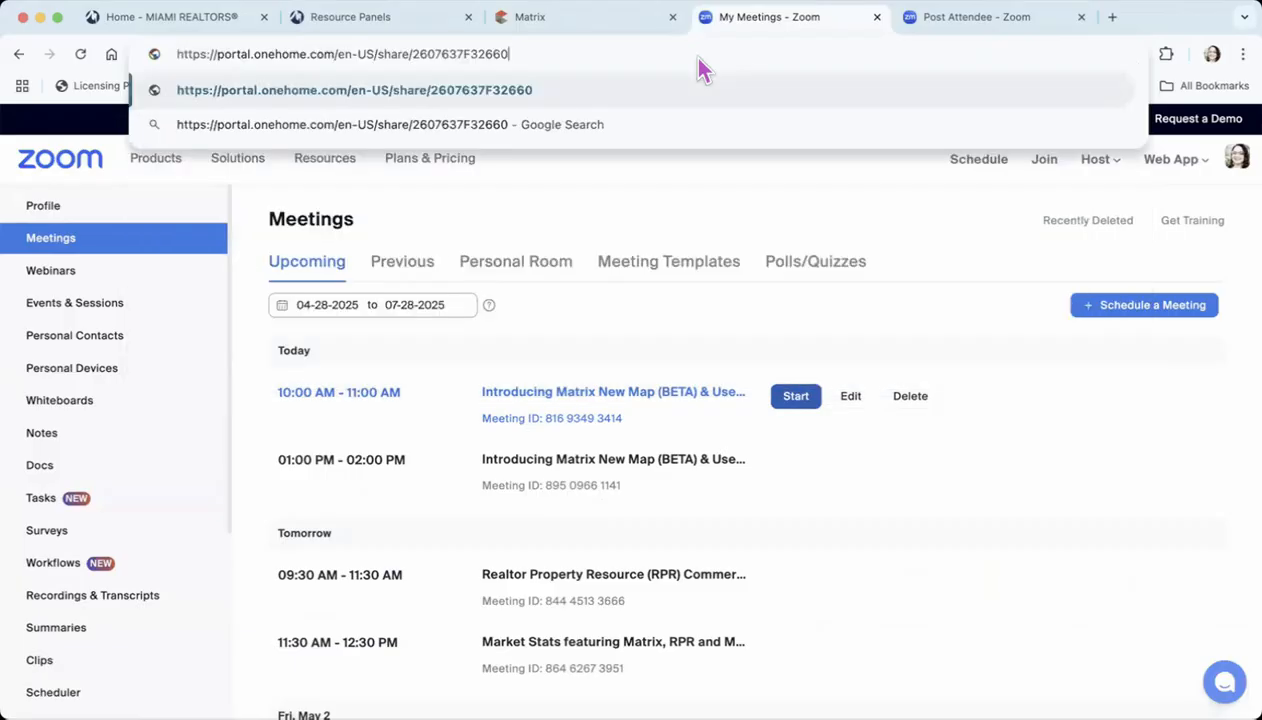
key("Return")
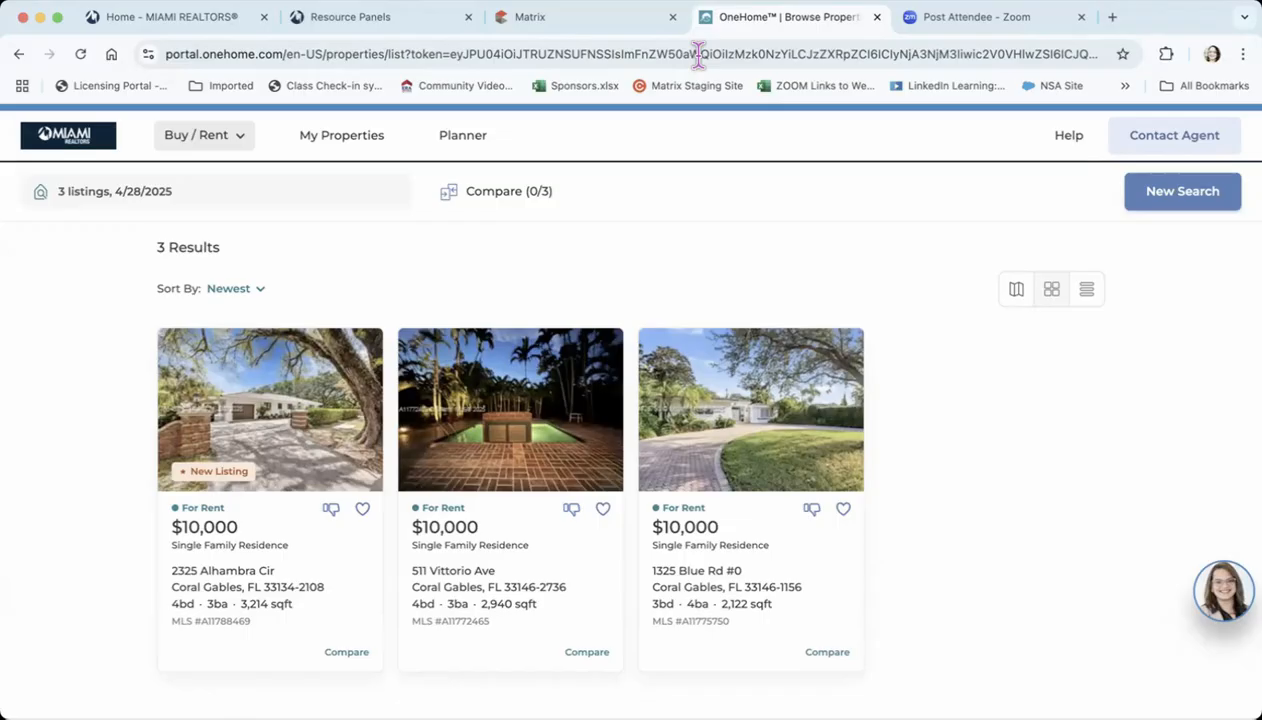
left_click(877, 17)
left_click(612, 17)
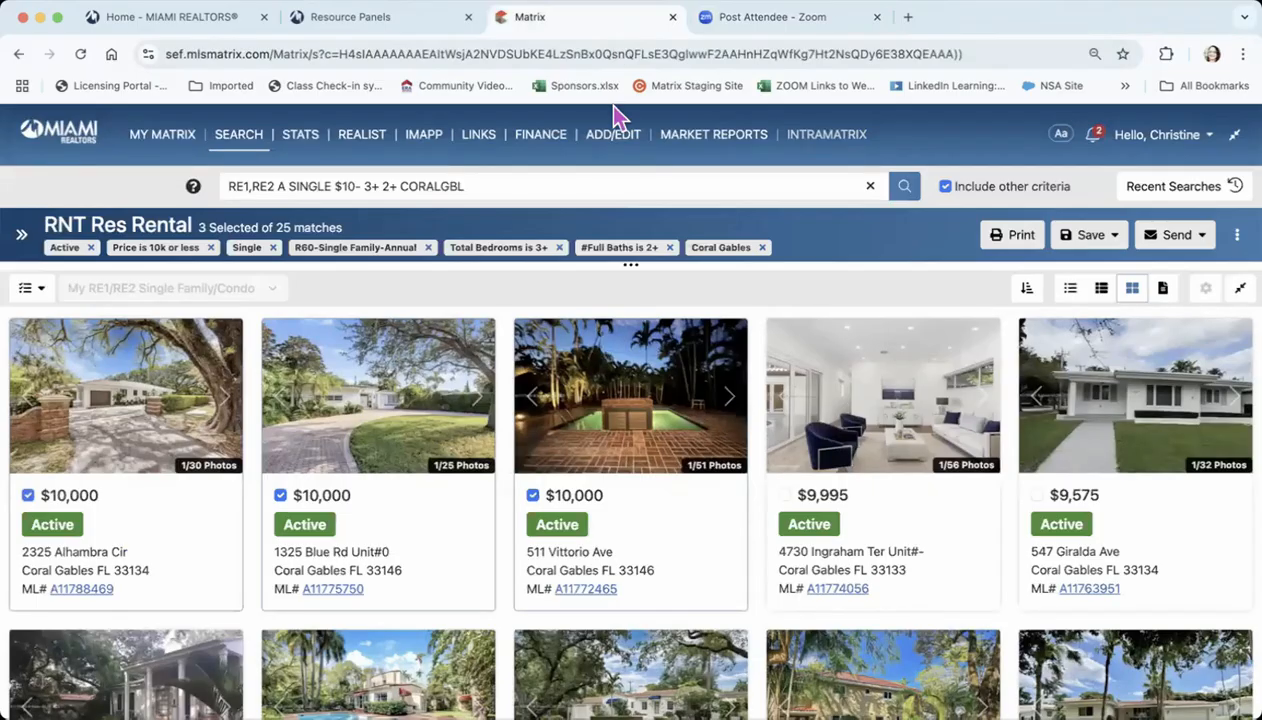
mouse_move(613, 134)
left_click(1203, 240)
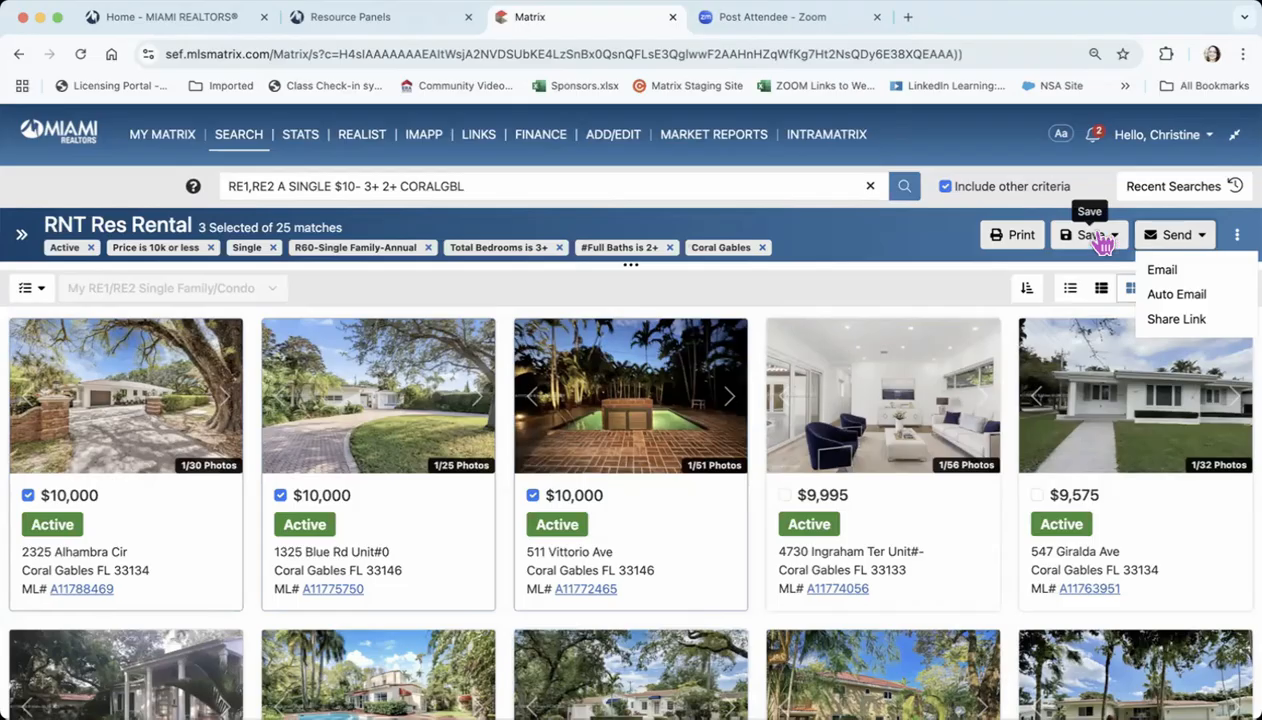
left_click(840, 243)
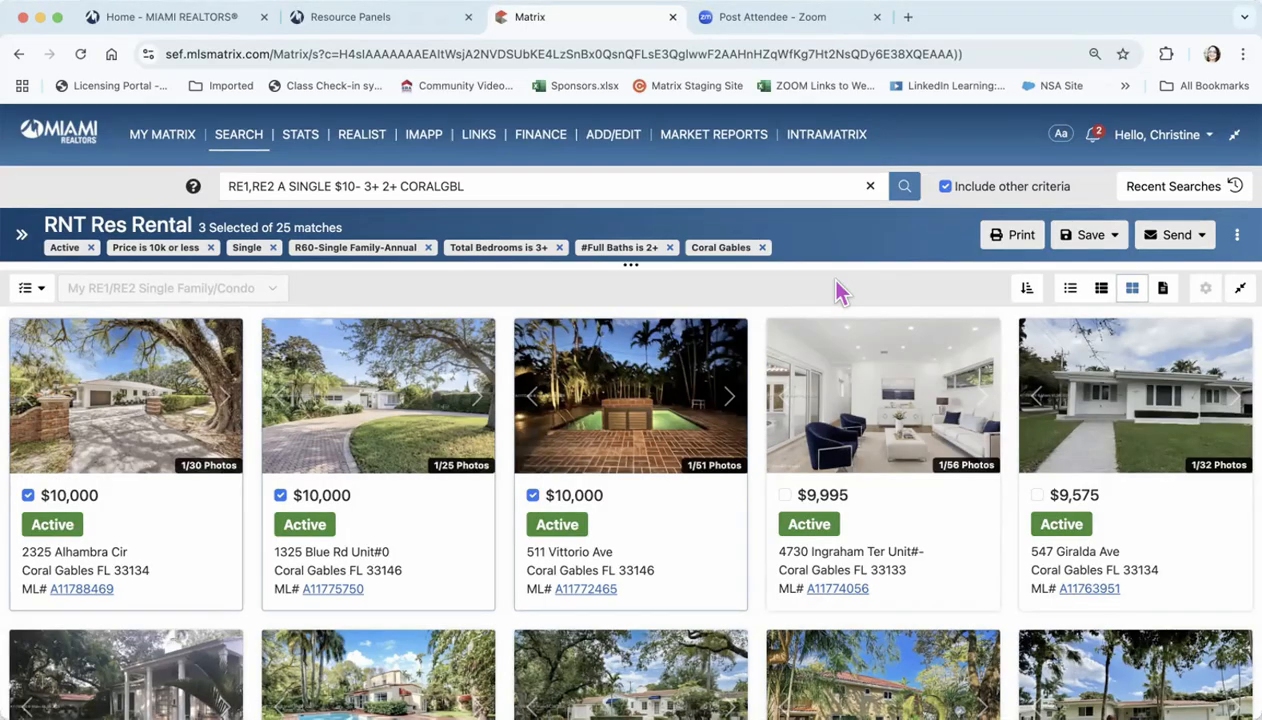
Save the rental search for the contact, named "2025", the contact's first name and "Rents in the Gables"
left_click(1100, 238)
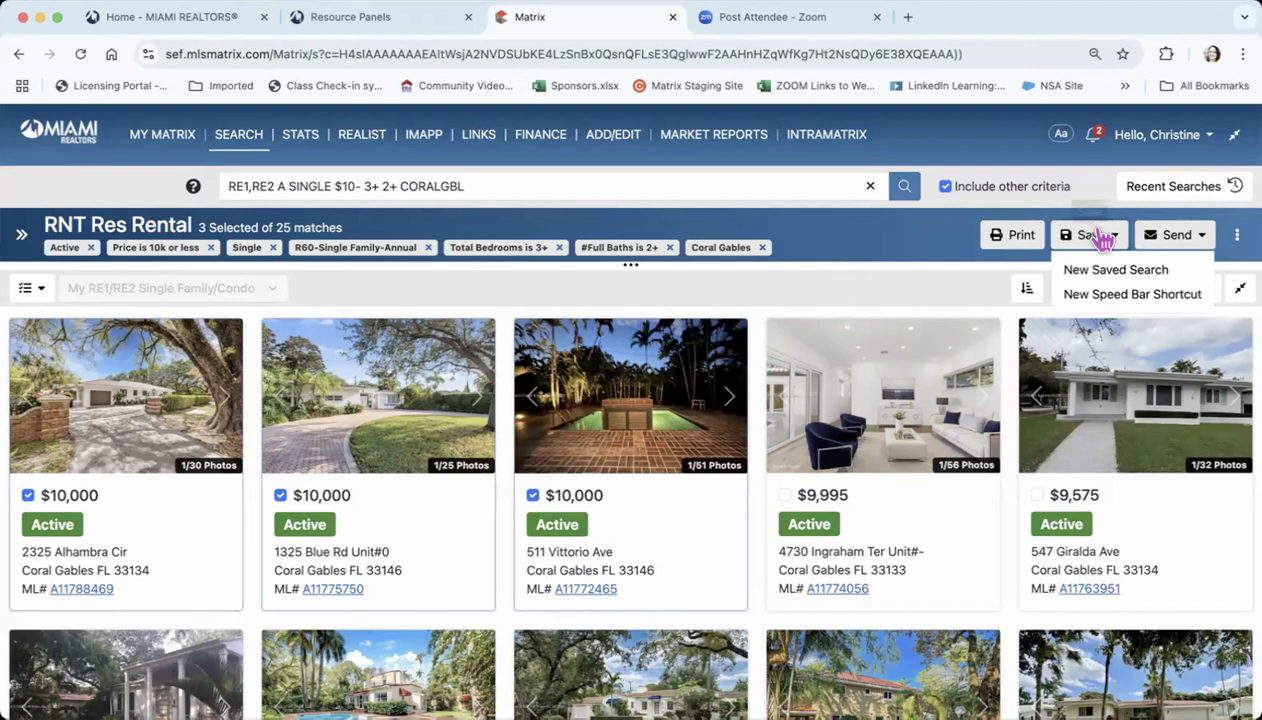
left_click(1125, 272)
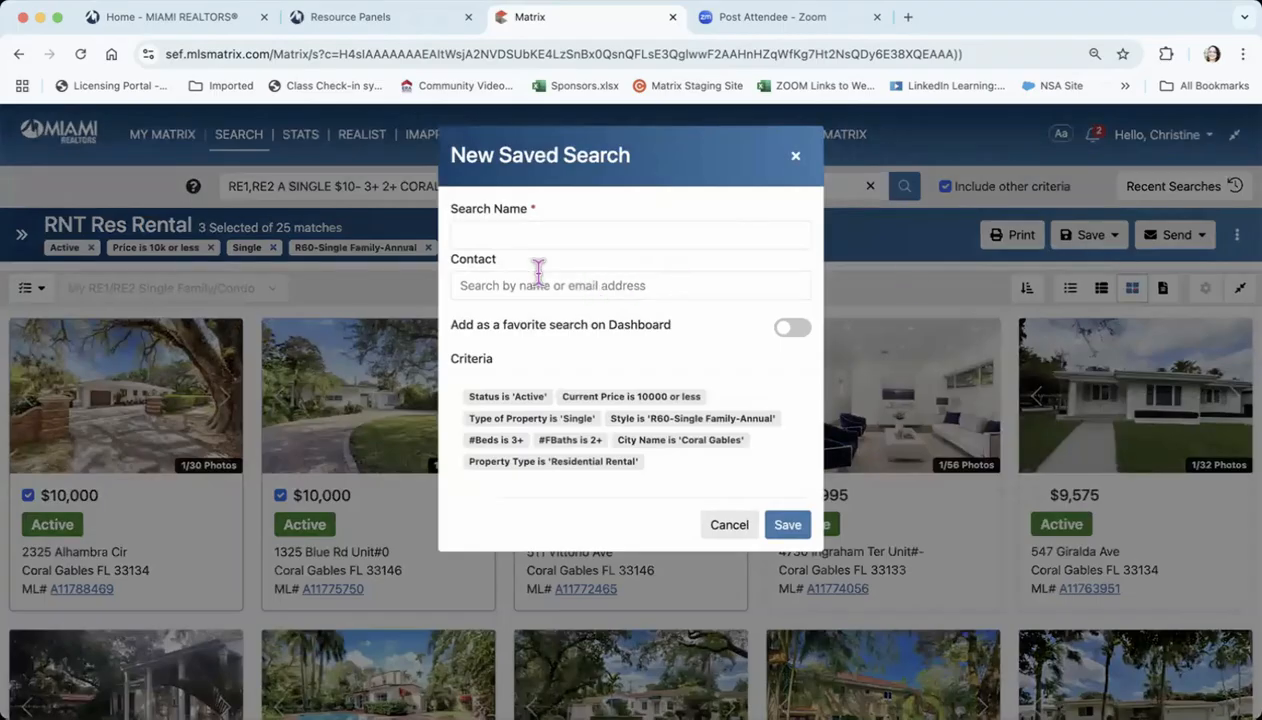
left_click(517, 233)
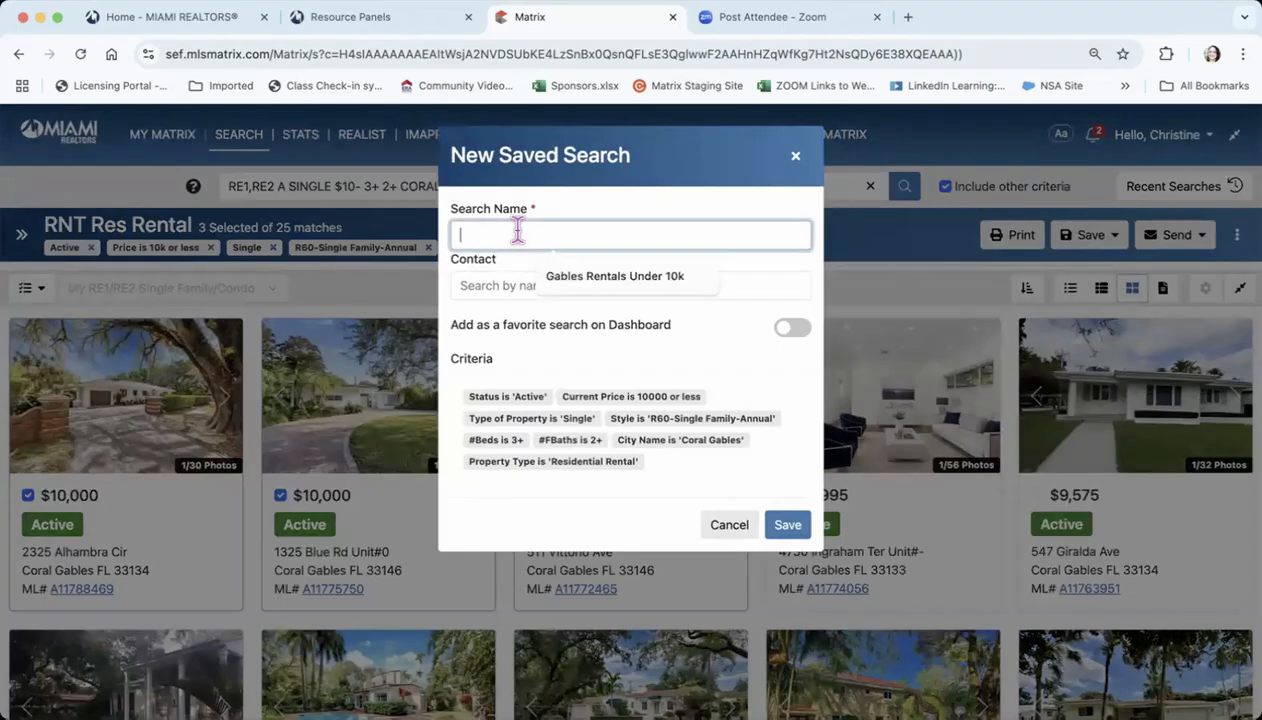
type("2025 Connie Rents in the Gables")
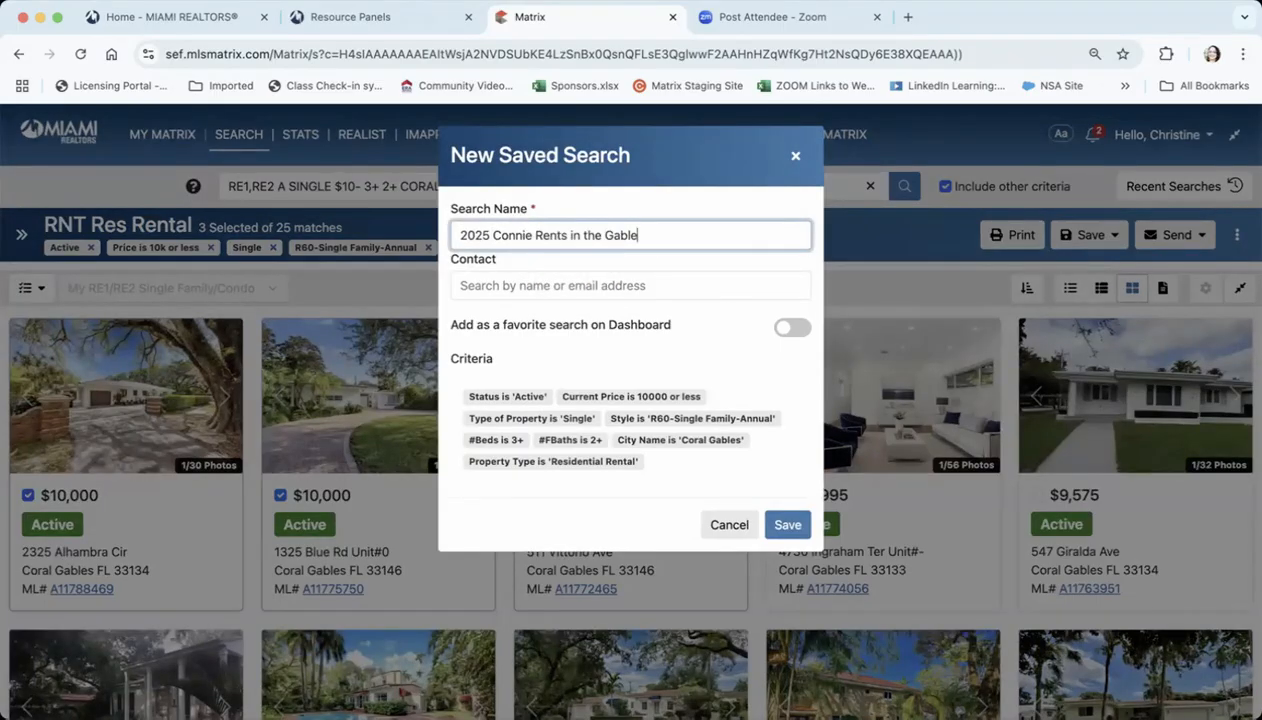
left_click(498, 285)
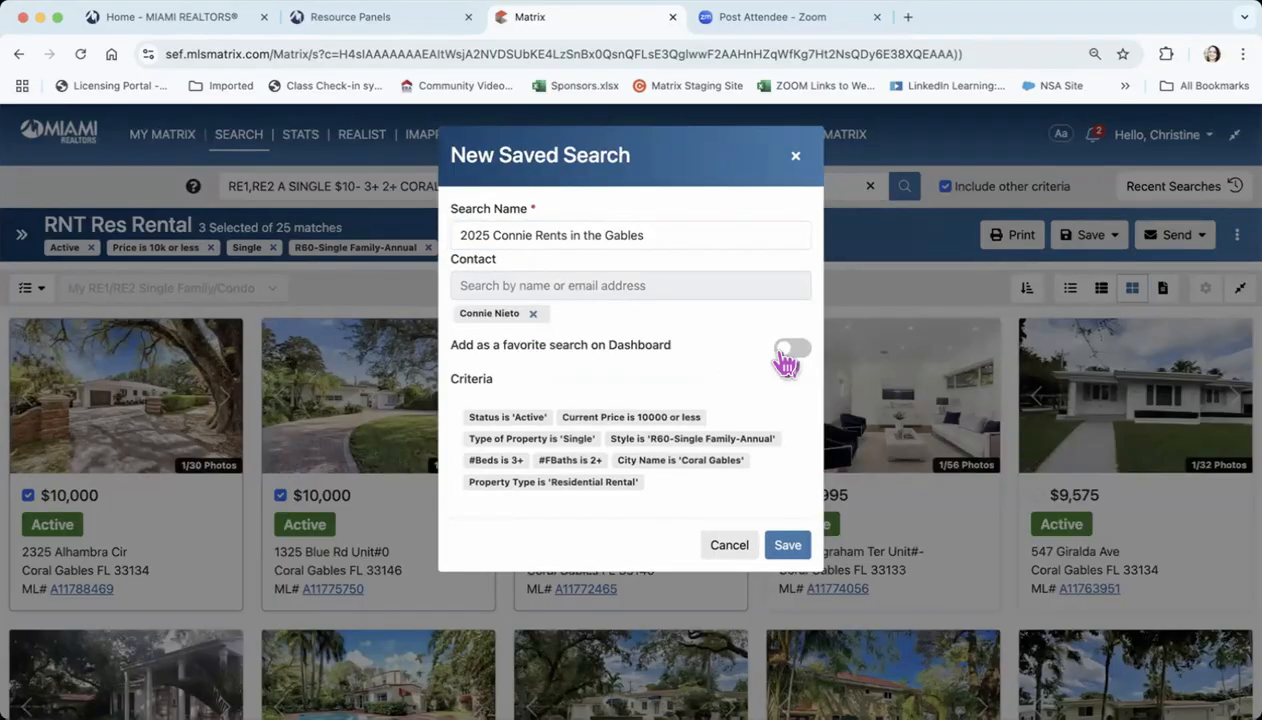
left_click(790, 553)
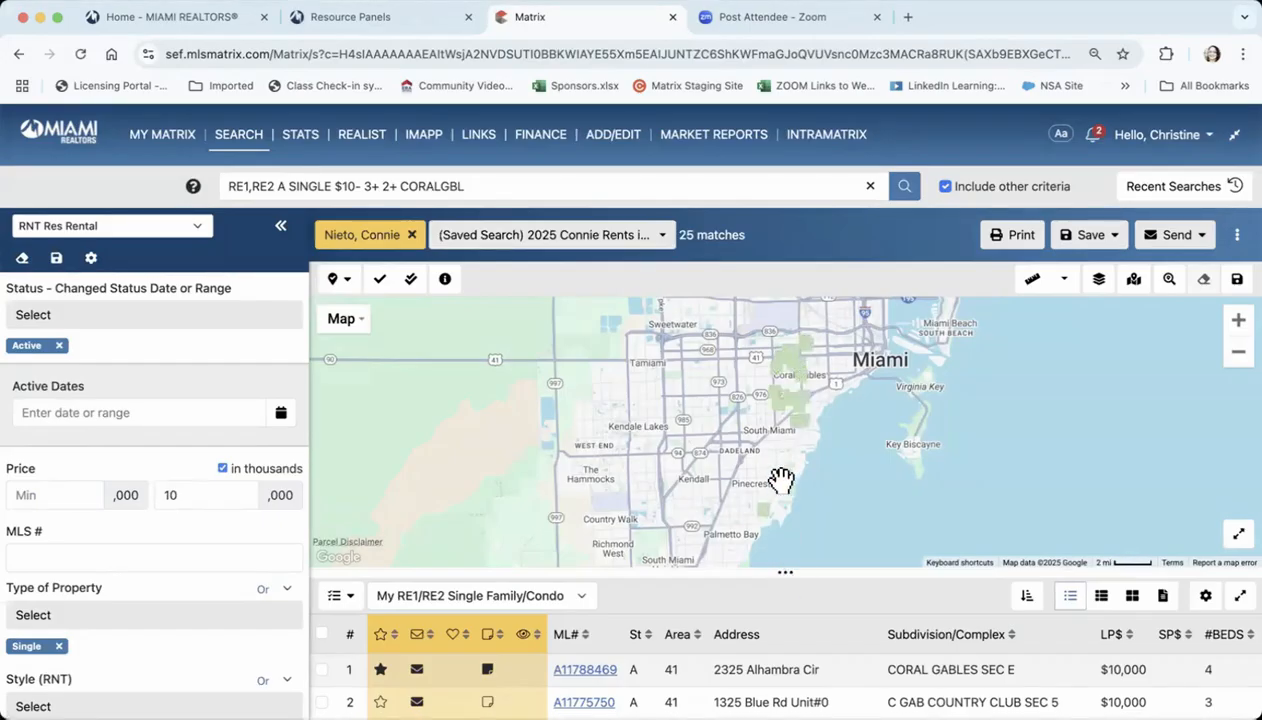
Enlarge the results list over the map, select the first listing and open its print formats
left_click_drag(786, 563, 792, 284)
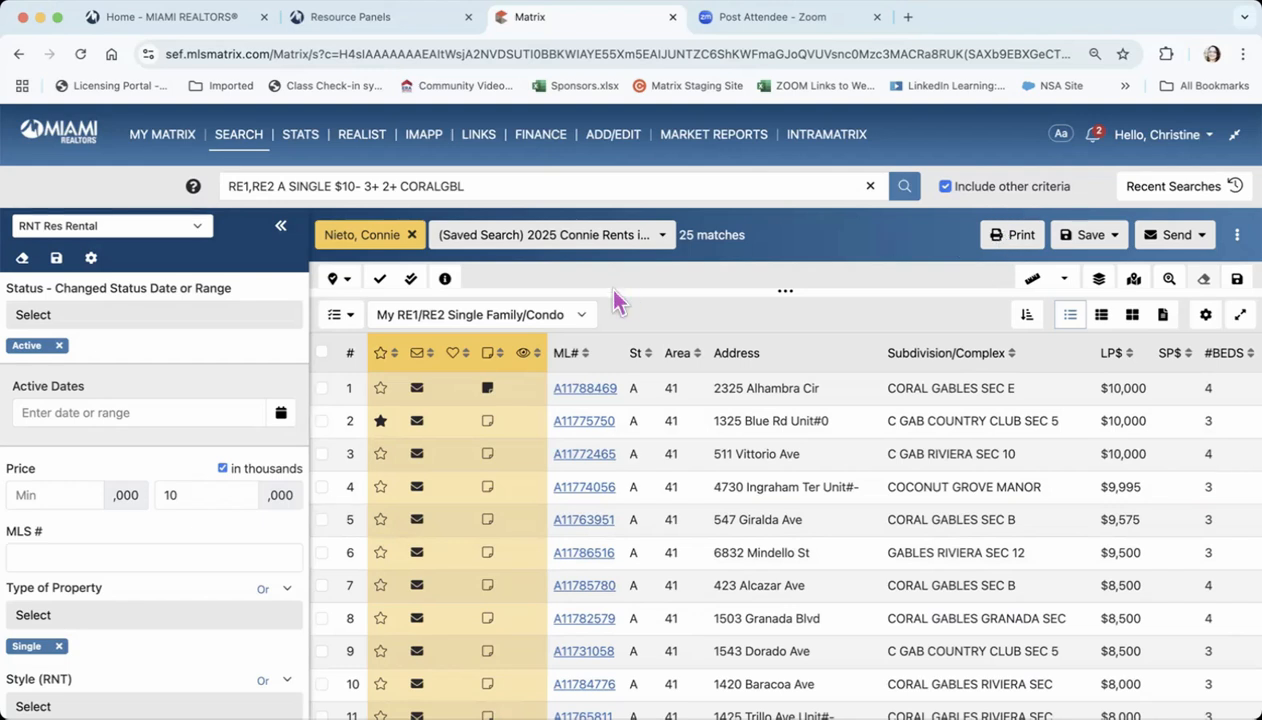
left_click(322, 388)
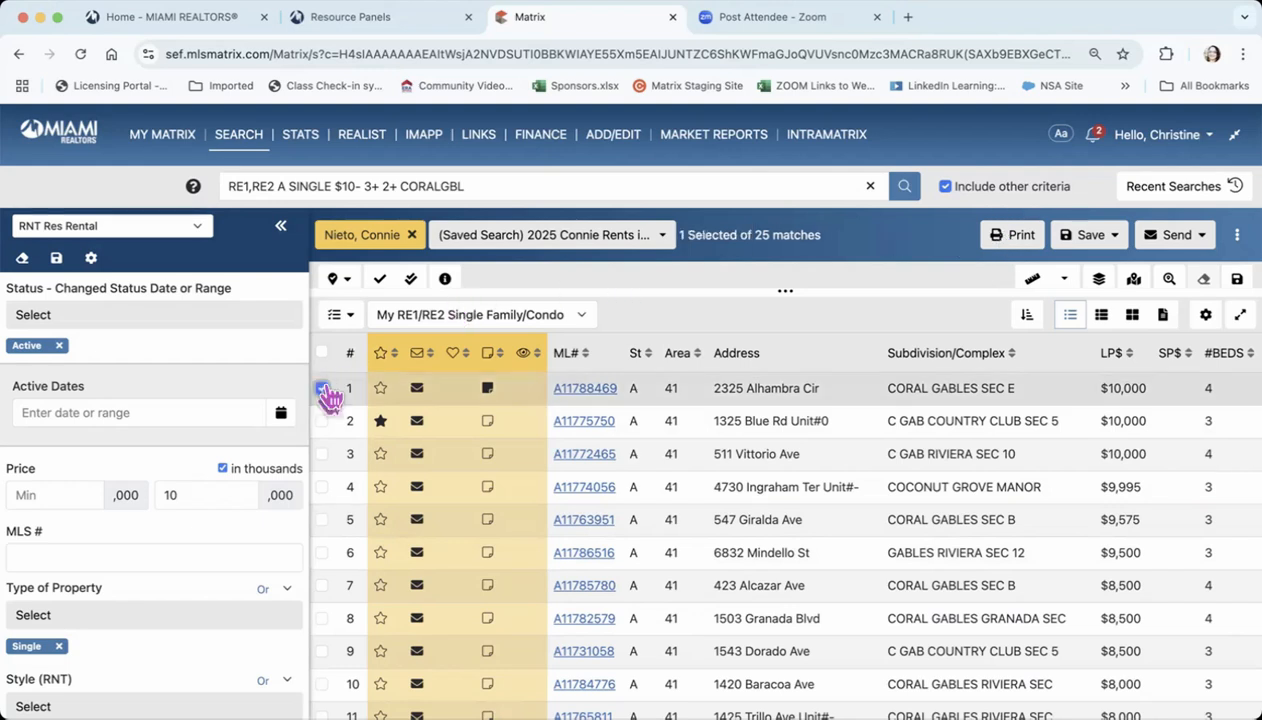
left_click(1020, 236)
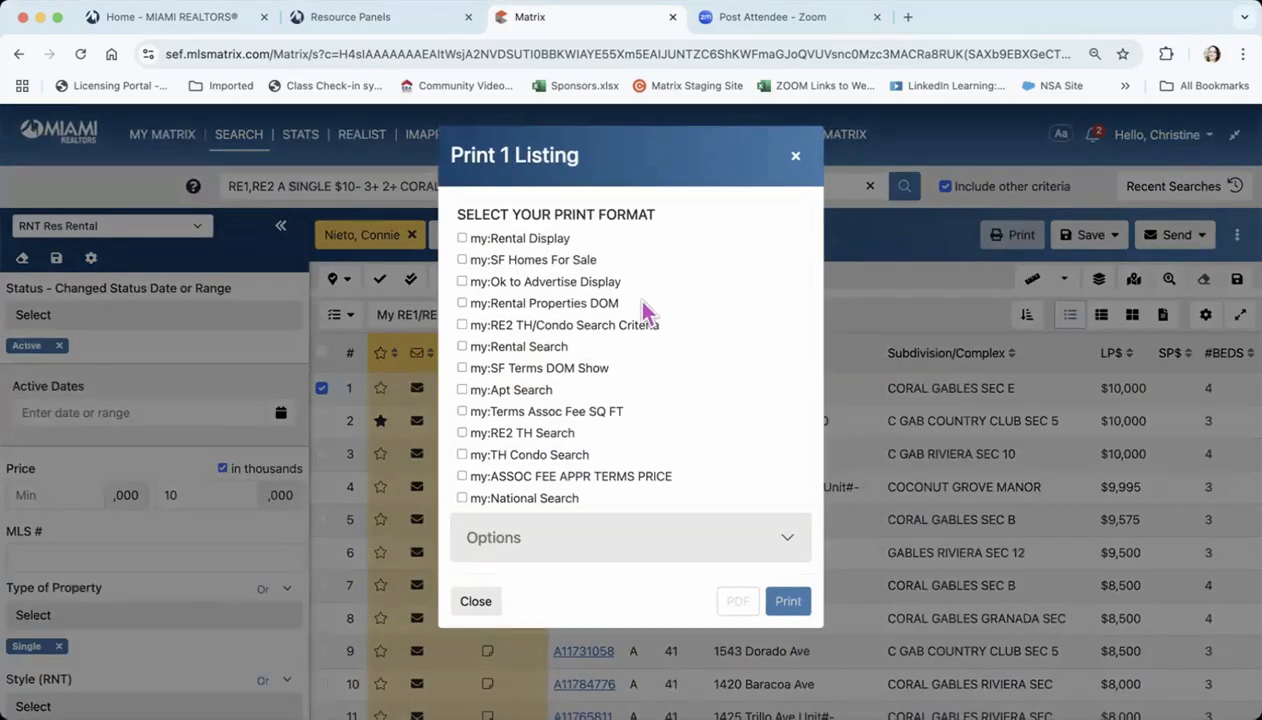
Look through the agent, client and report print formats for the selected listing and dismiss them without printing
scroll(612, 330, "down", 5)
scroll(612, 330, "down", 10)
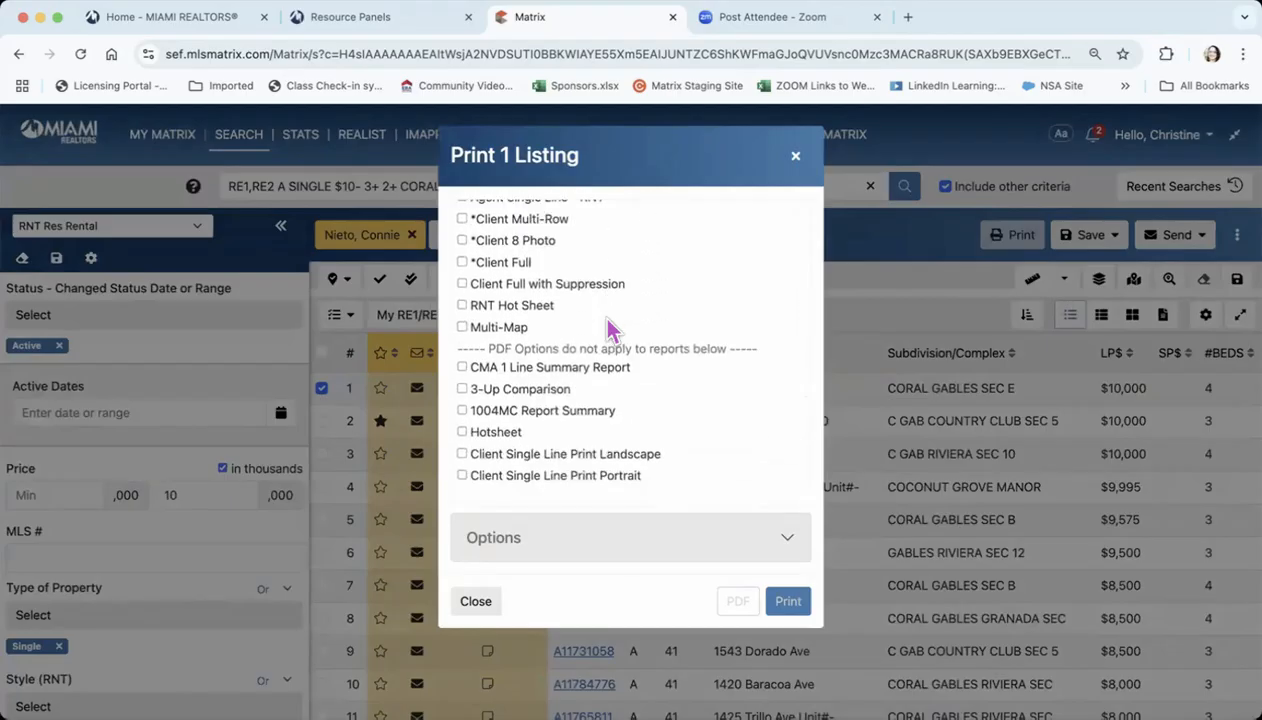
scroll(612, 330, "up", 3)
scroll(612, 330, "up", 3)
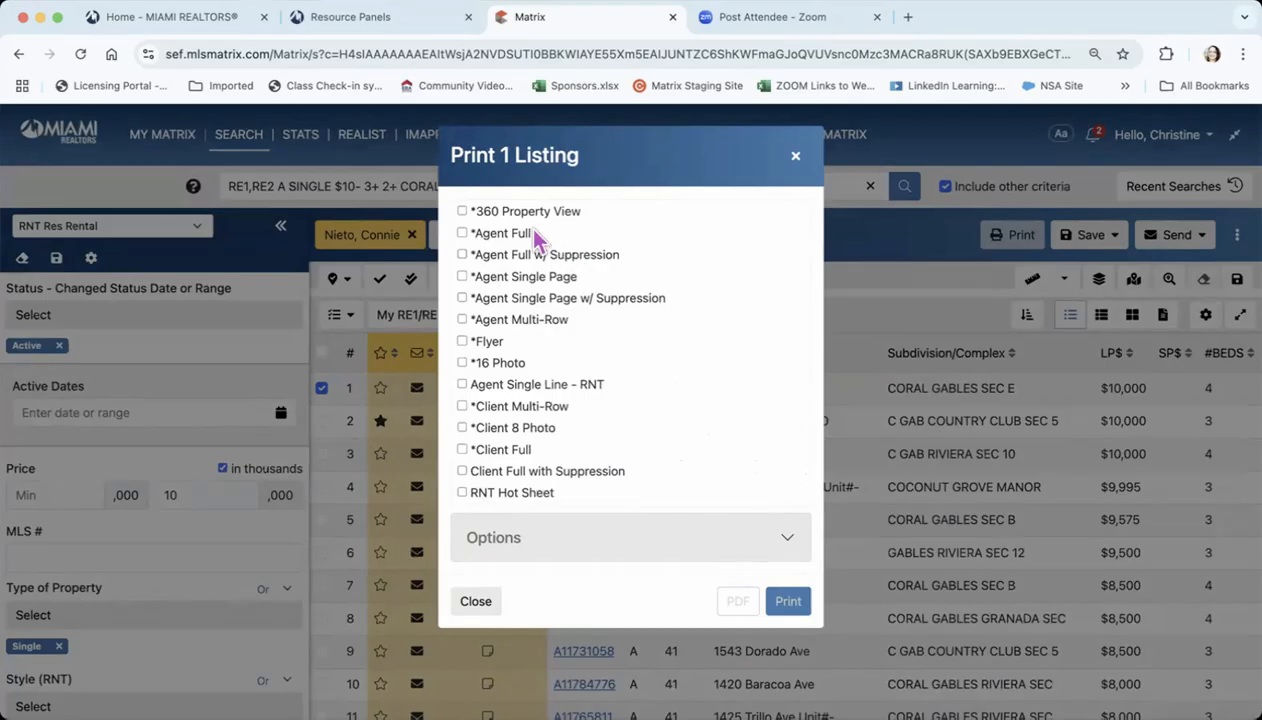
scroll(595, 373, "down", 1)
scroll(595, 373, "down", 1)
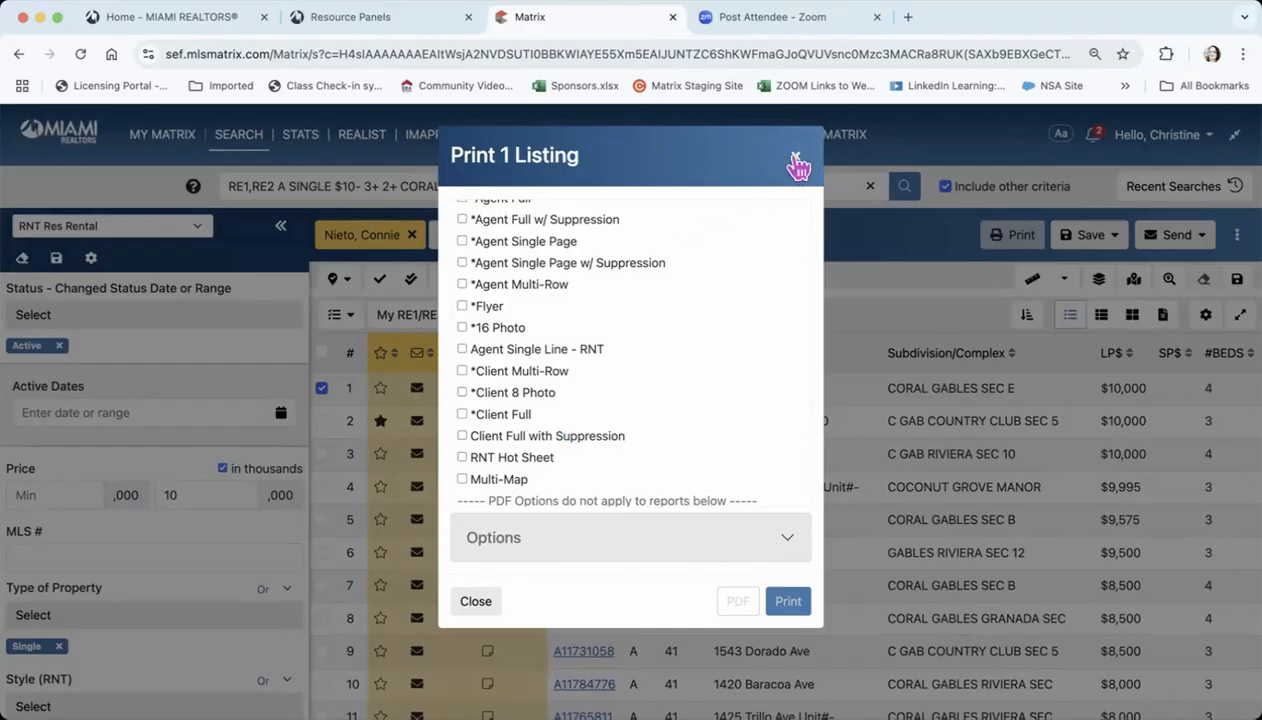
left_click(796, 160)
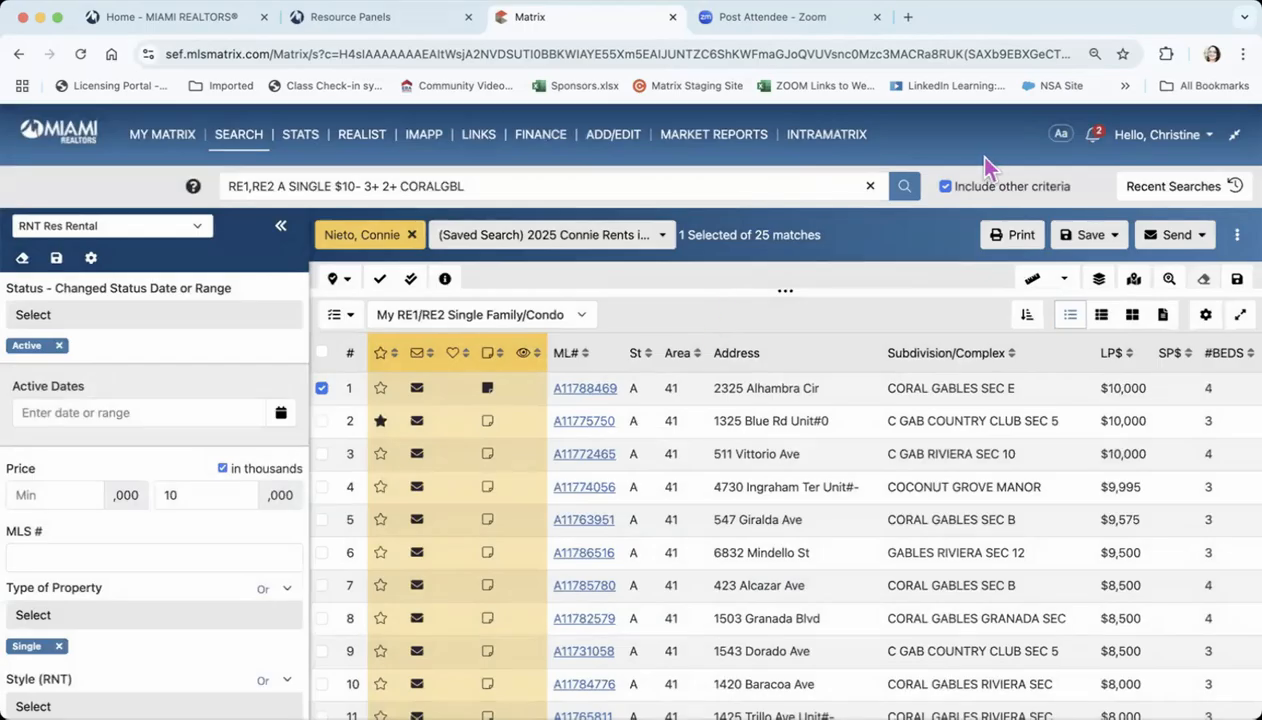
Reopen the print formats to examine the custom displays alongside the standard formats, and leave without printing
left_click(1013, 237)
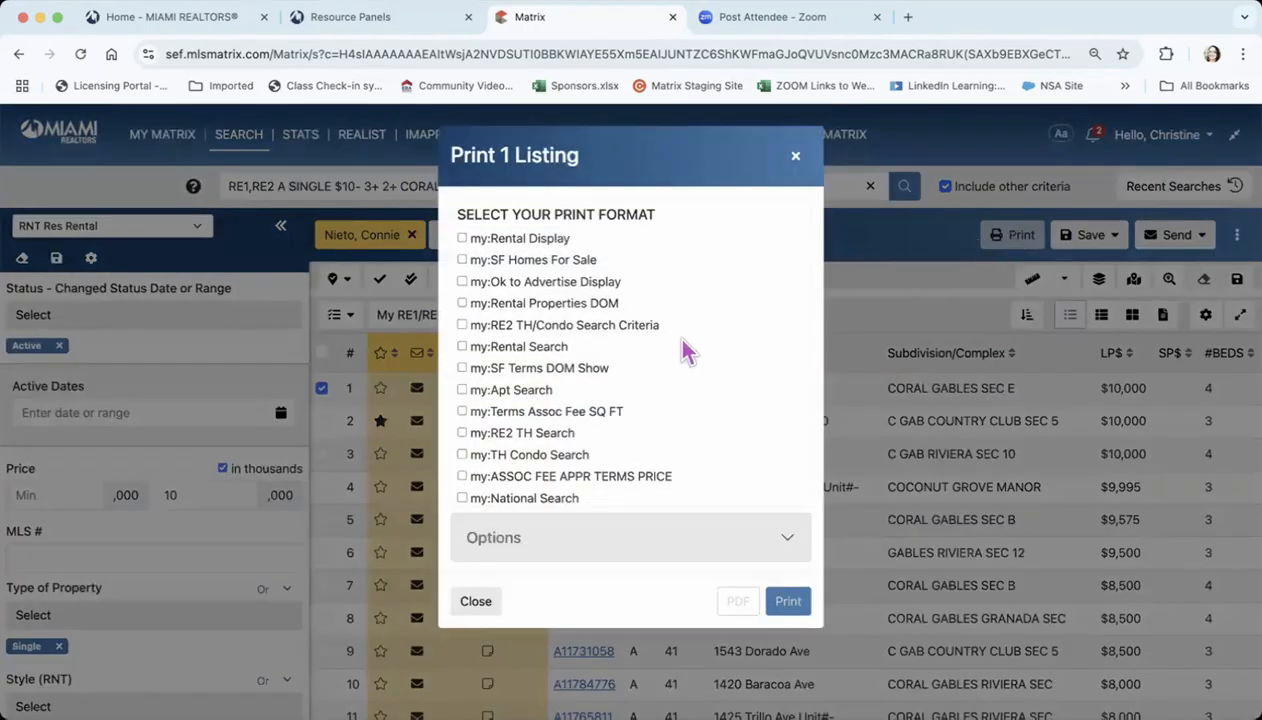
scroll(684, 350, "down", 5)
scroll(684, 350, "down", 10)
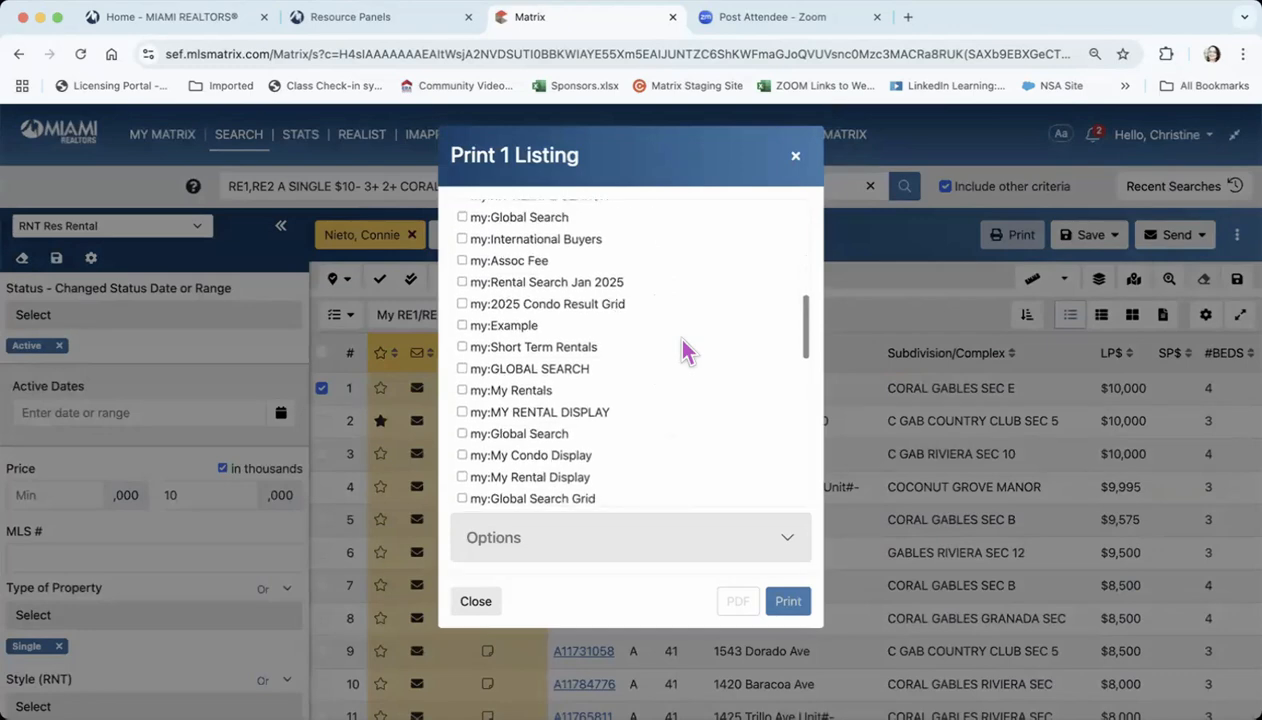
scroll(684, 350, "down", 2)
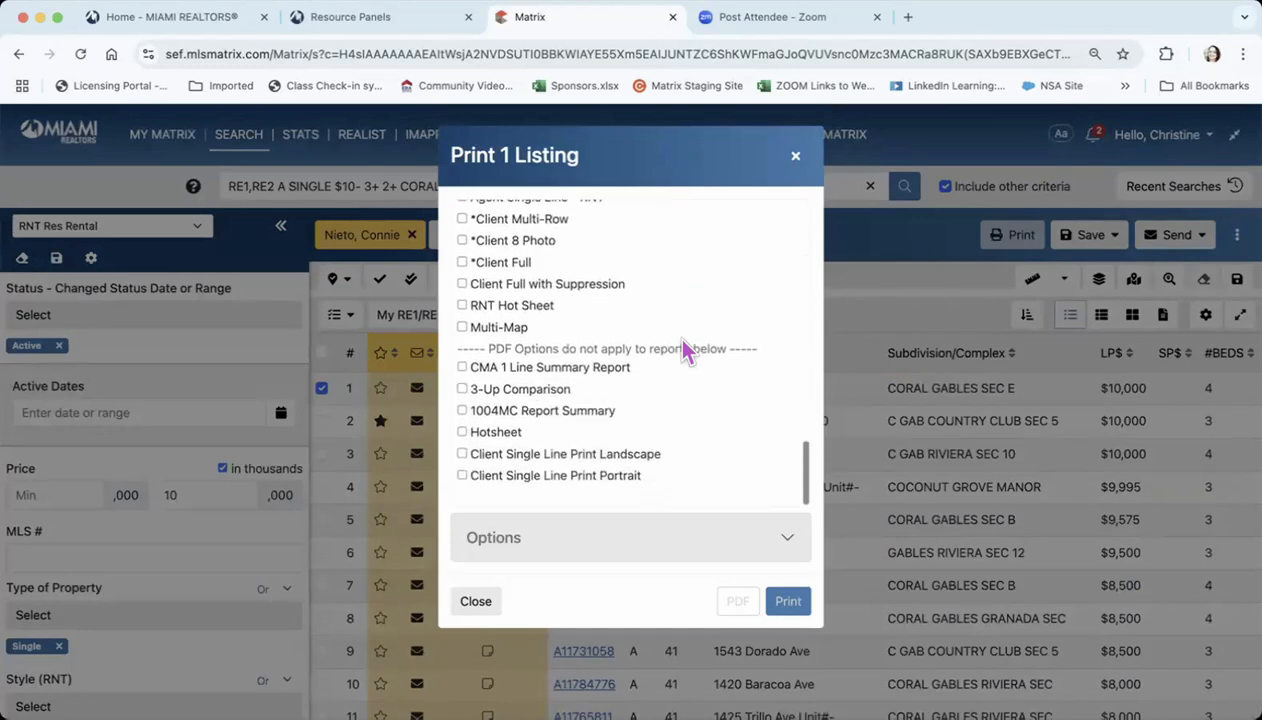
scroll(684, 350, "up", 3)
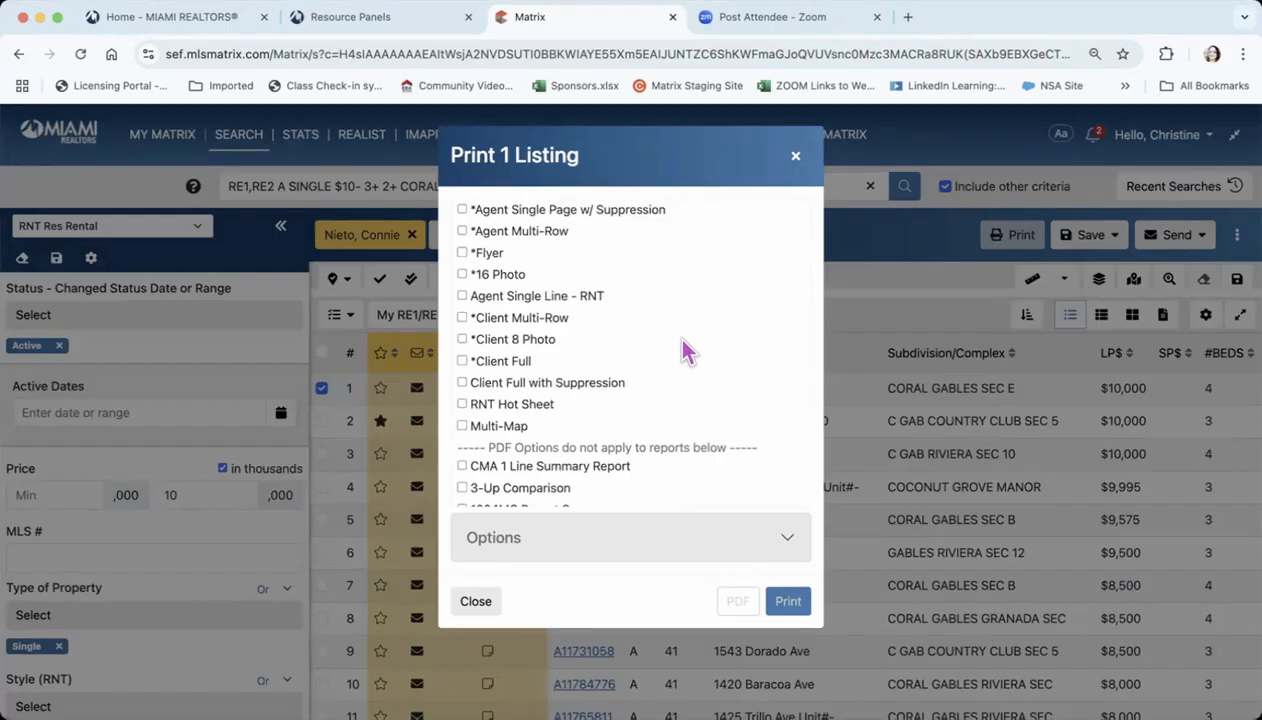
scroll(684, 350, "up", 5)
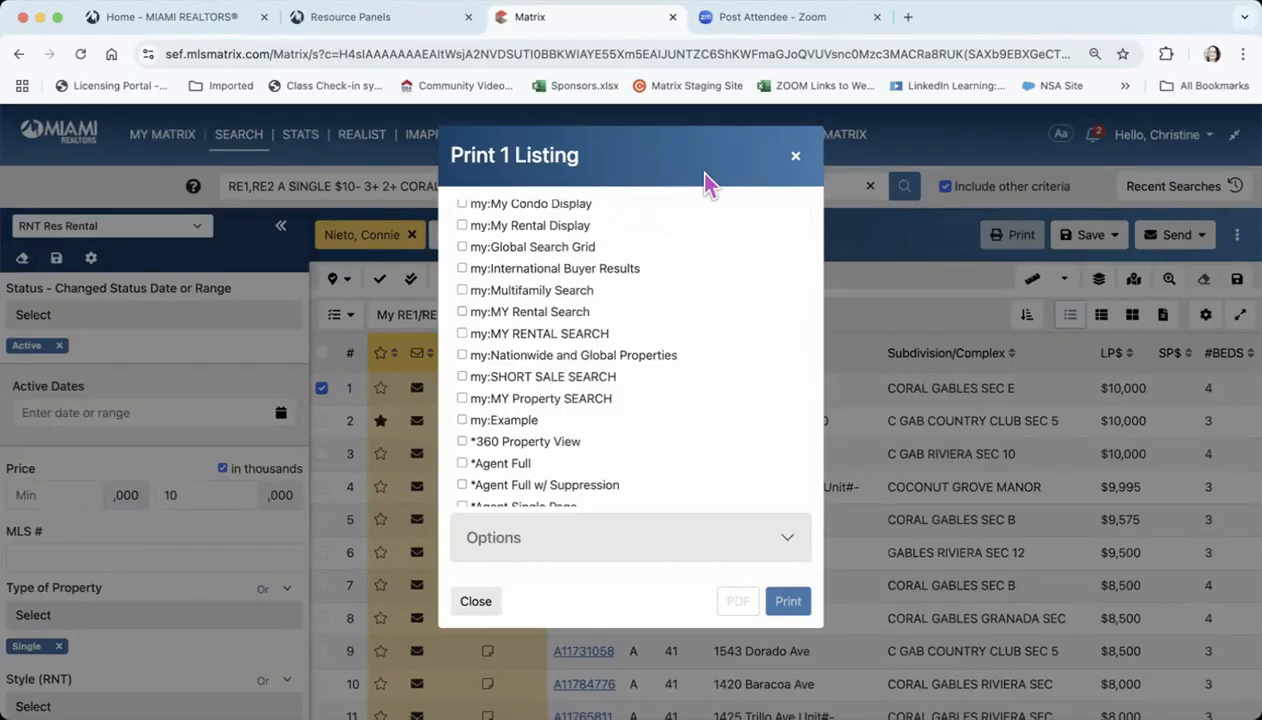
left_click(795, 157)
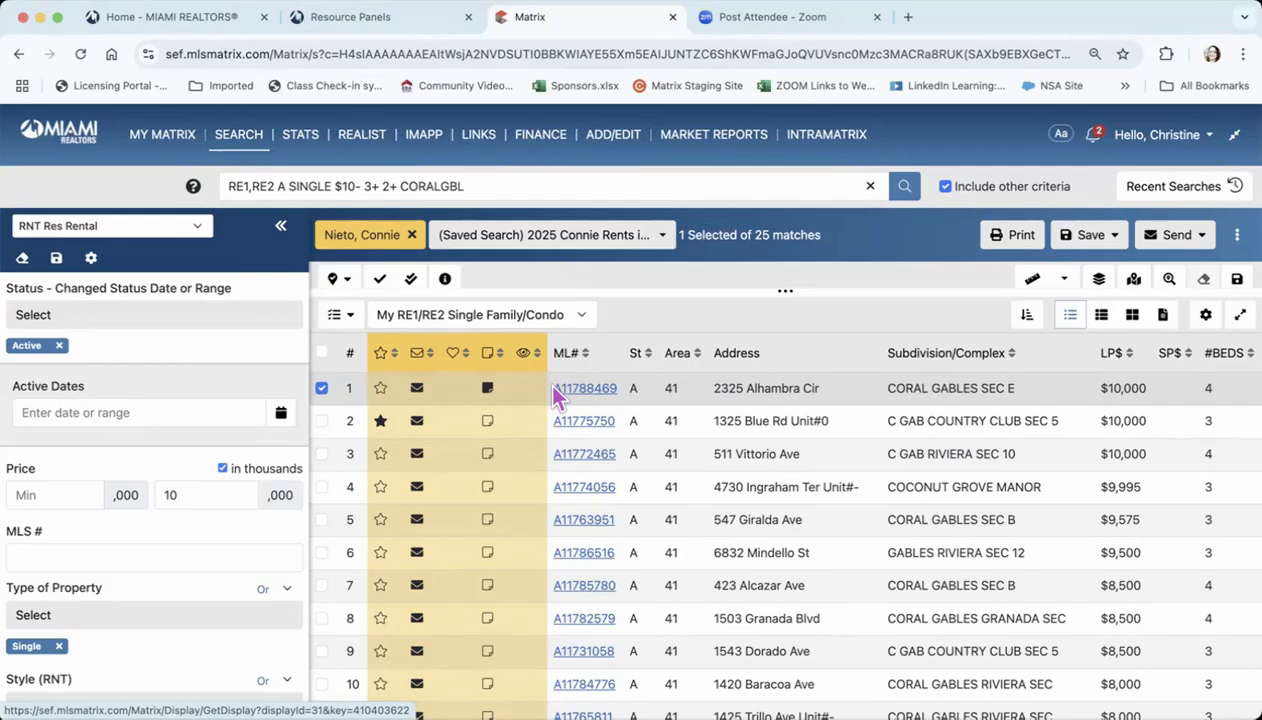
Add the second and third listings in the results to the selection
left_click(321, 421)
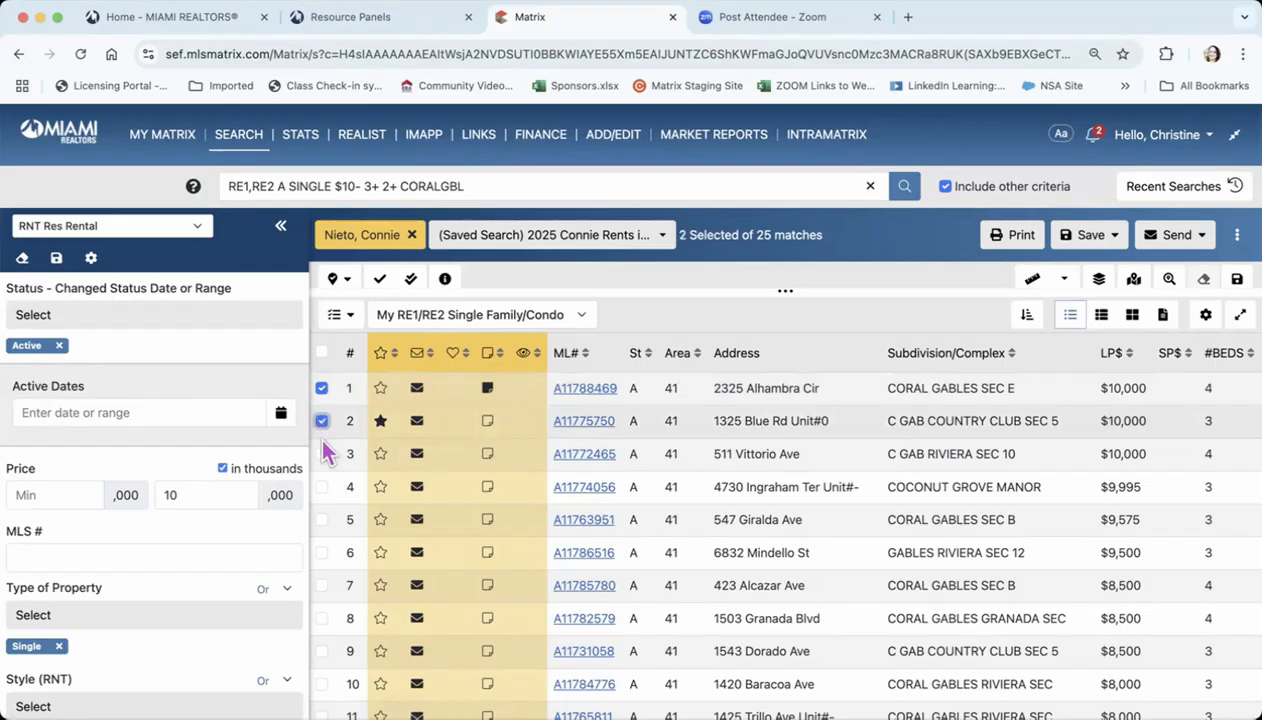
left_click(321, 454)
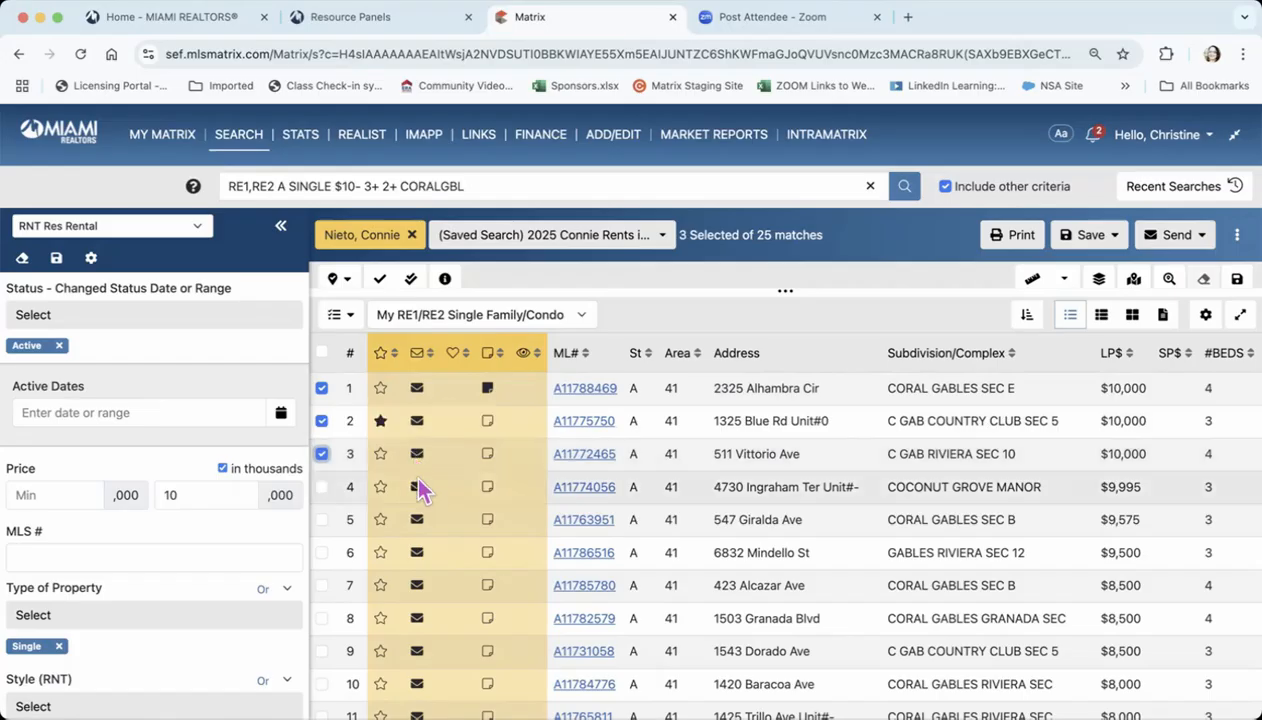
left_click(487, 430)
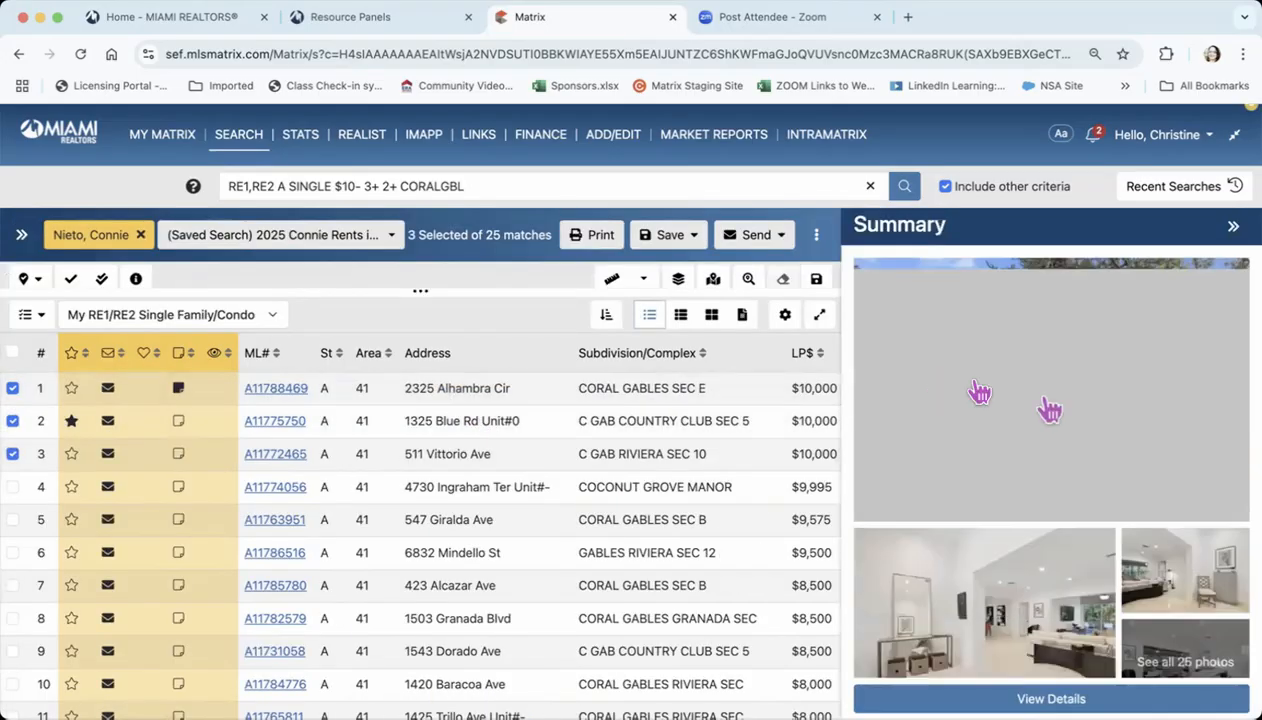
left_click(1233, 226)
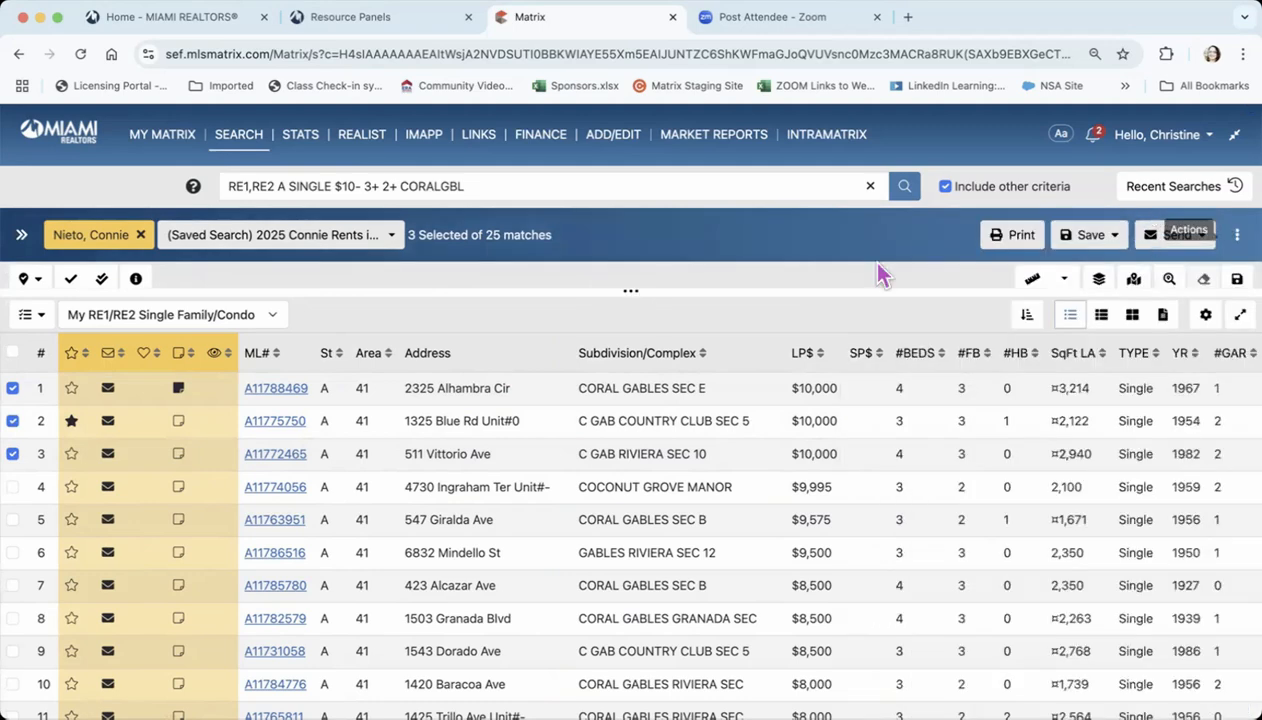
left_click(179, 424)
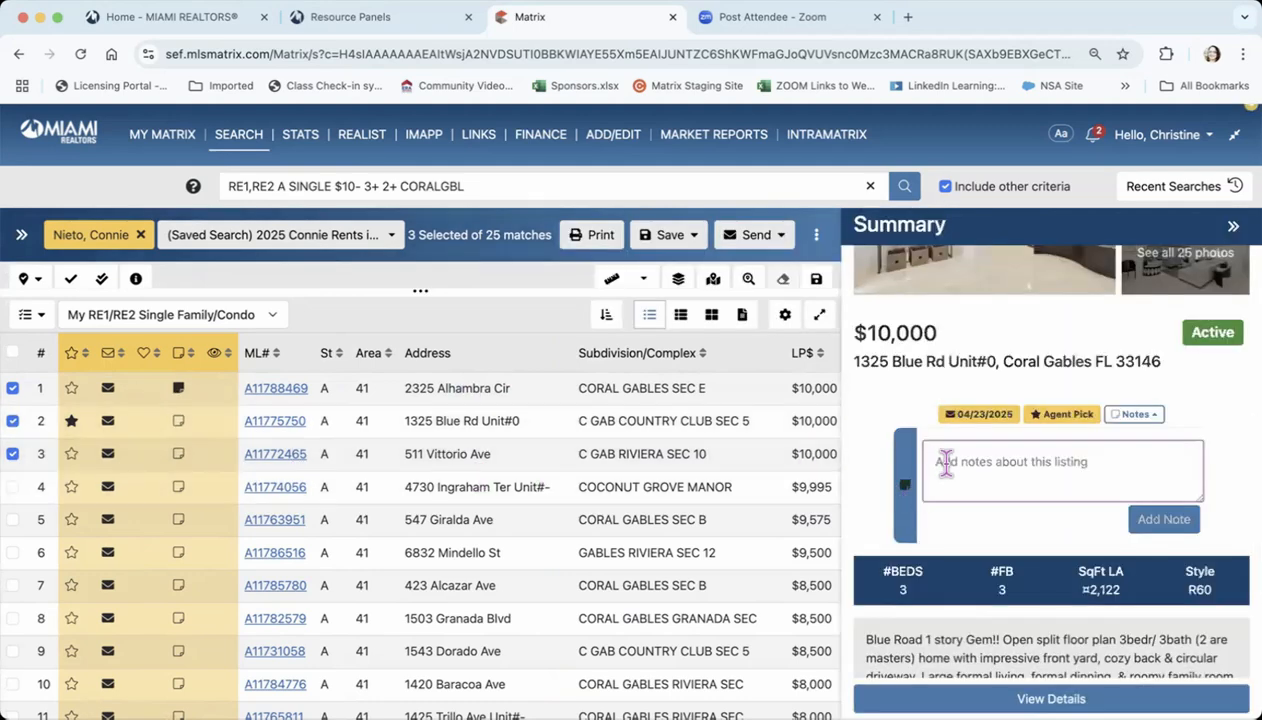
left_click(945, 465)
type("Scheduled a showing Sat @ 2 PM")
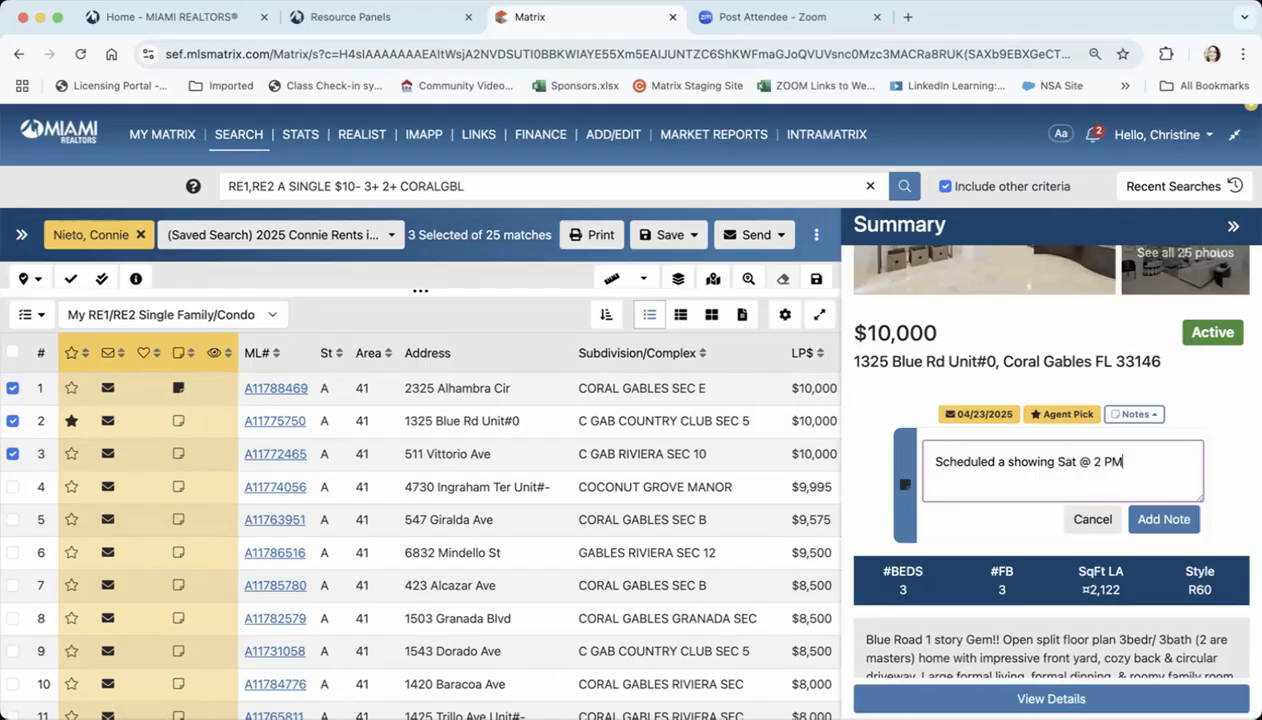
left_click(1152, 519)
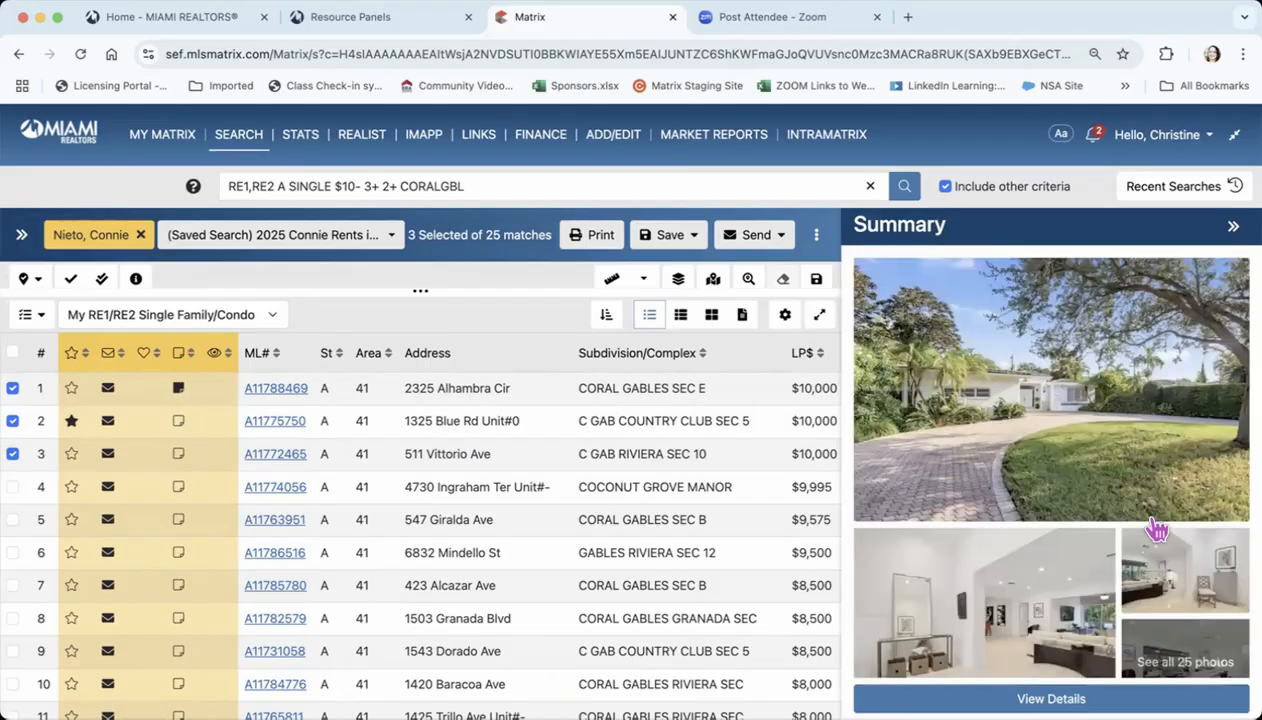
left_click(1233, 226)
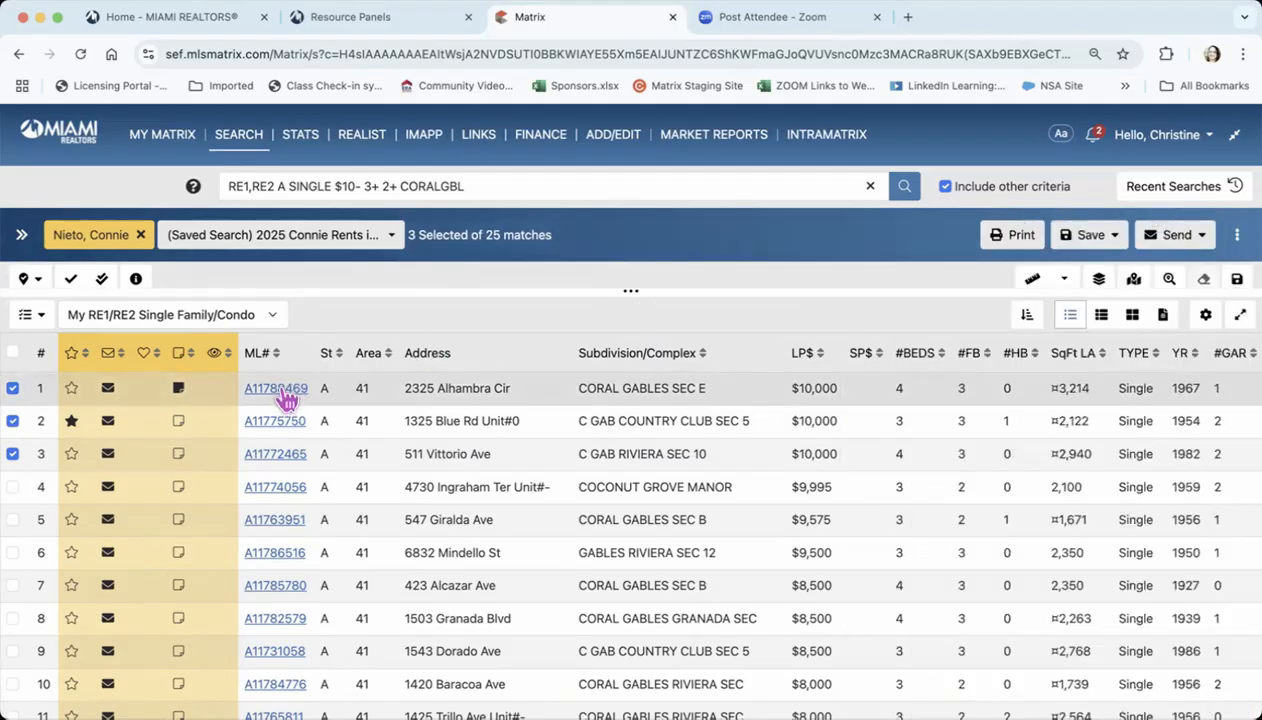
Sort the results by Subdivision/Complex, and re-sort them by list price from lowest to highest
scroll(642, 474, "right", 5)
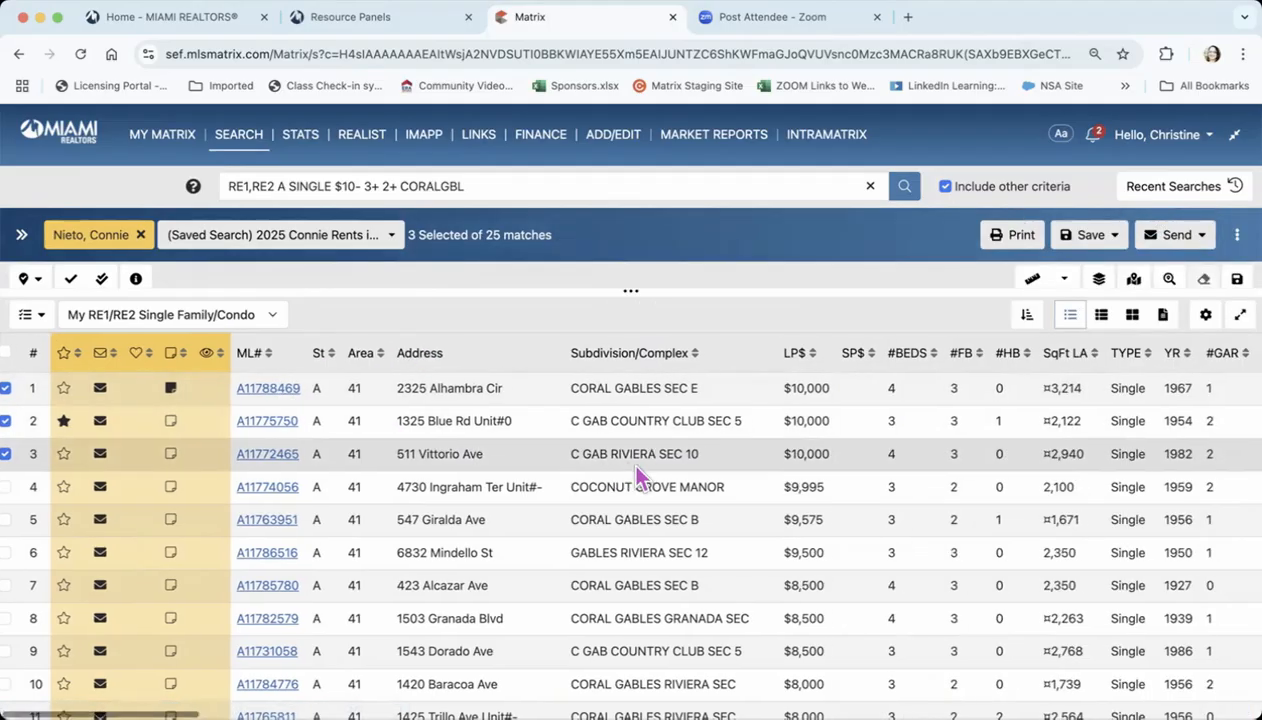
scroll(640, 476, "right", 4)
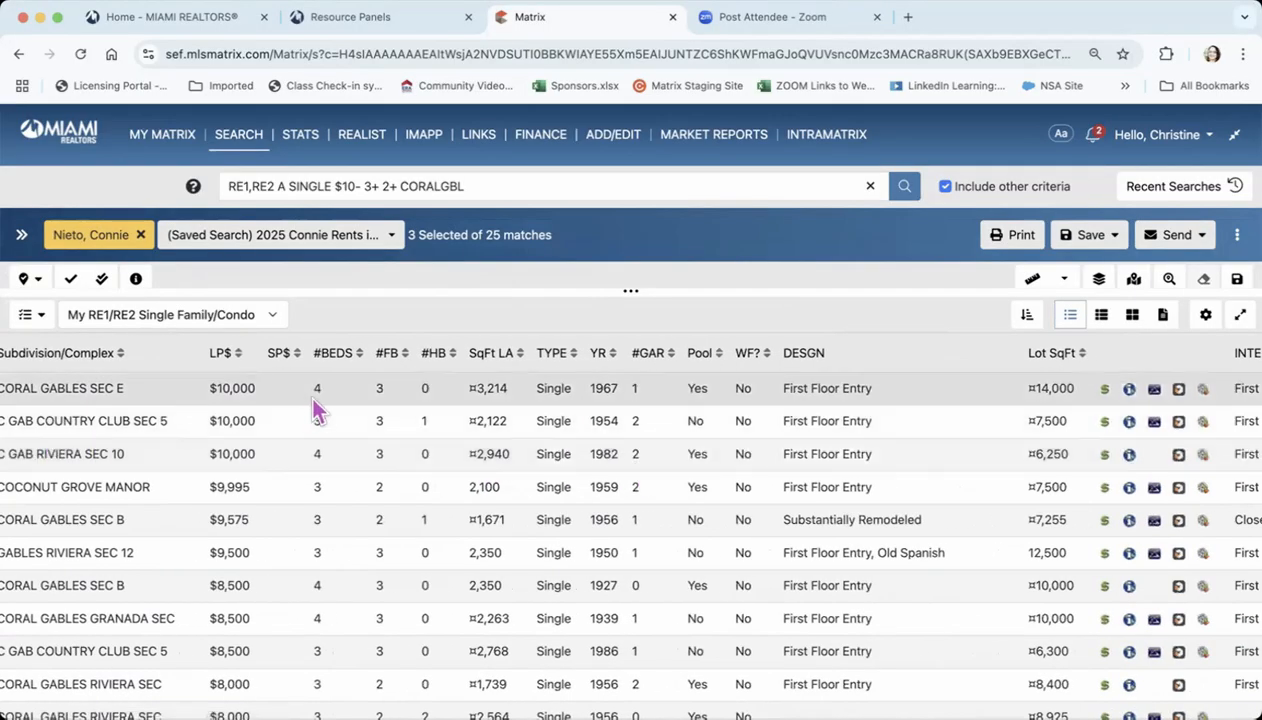
left_click(296, 356)
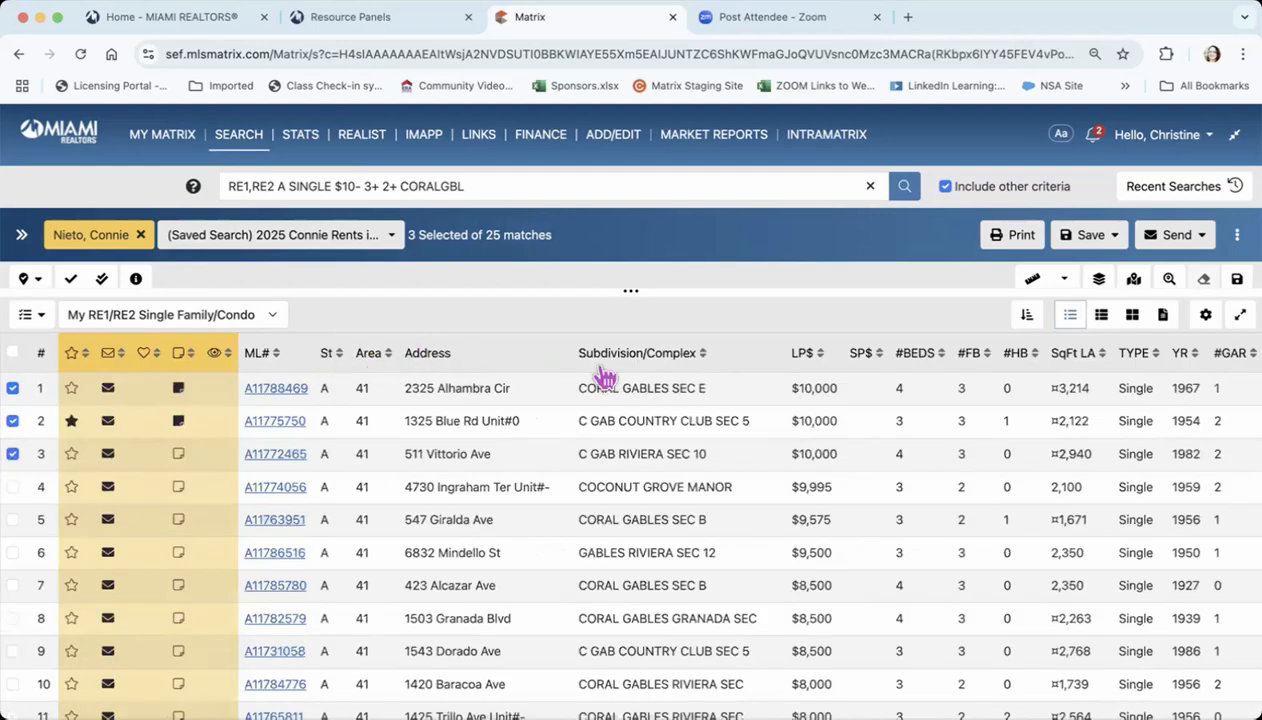
left_click(701, 353)
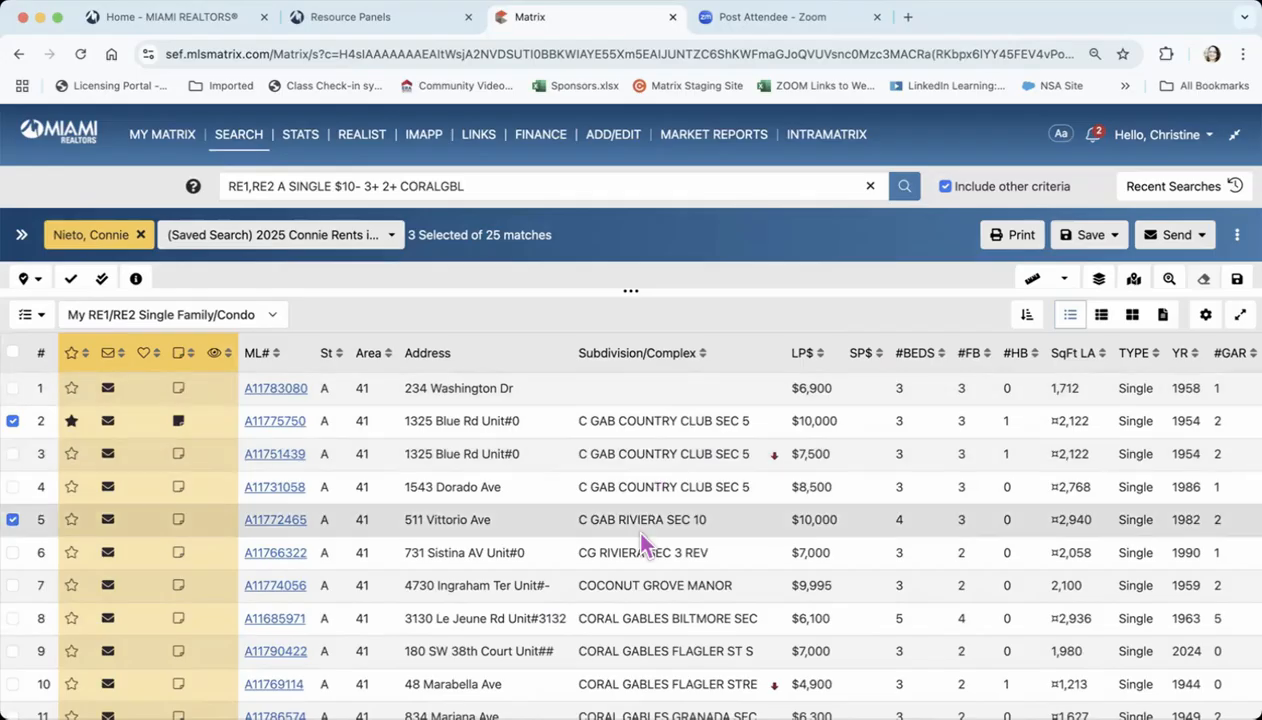
scroll(642, 543, "down", 5)
scroll(642, 543, "up", 3)
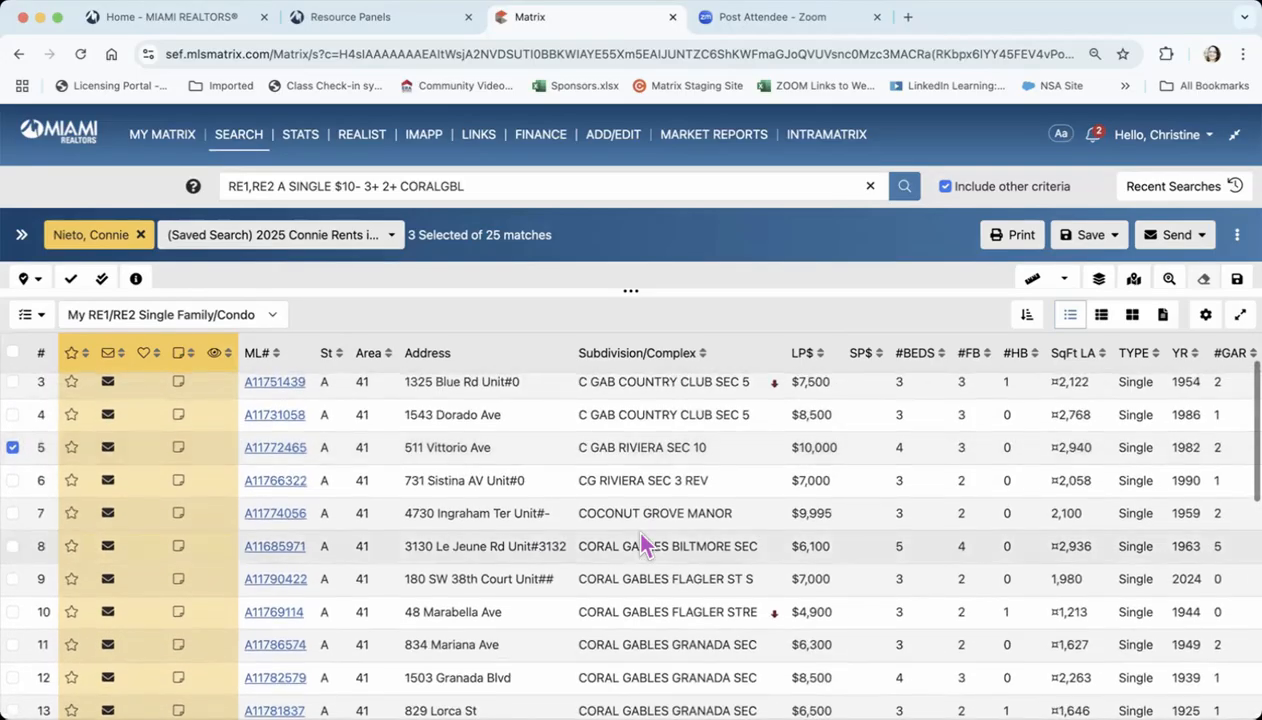
scroll(645, 530, "up", 2)
scroll(660, 413, "right", 2)
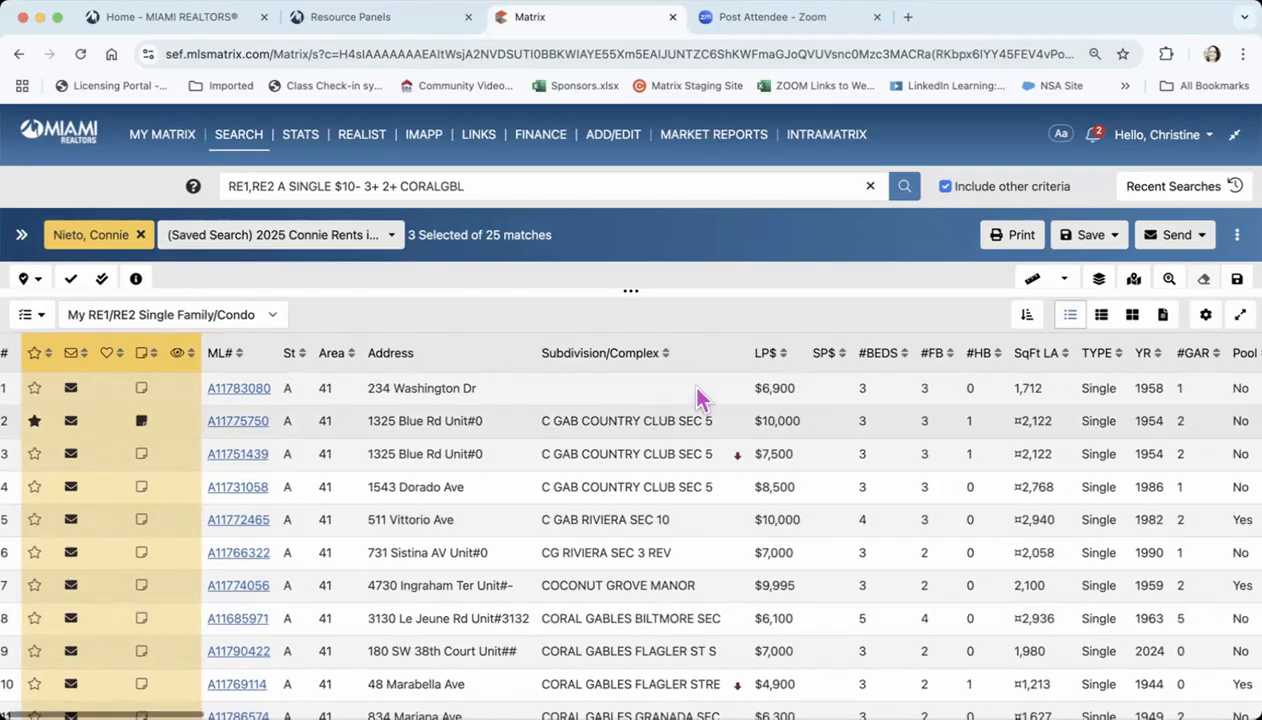
left_click(772, 360)
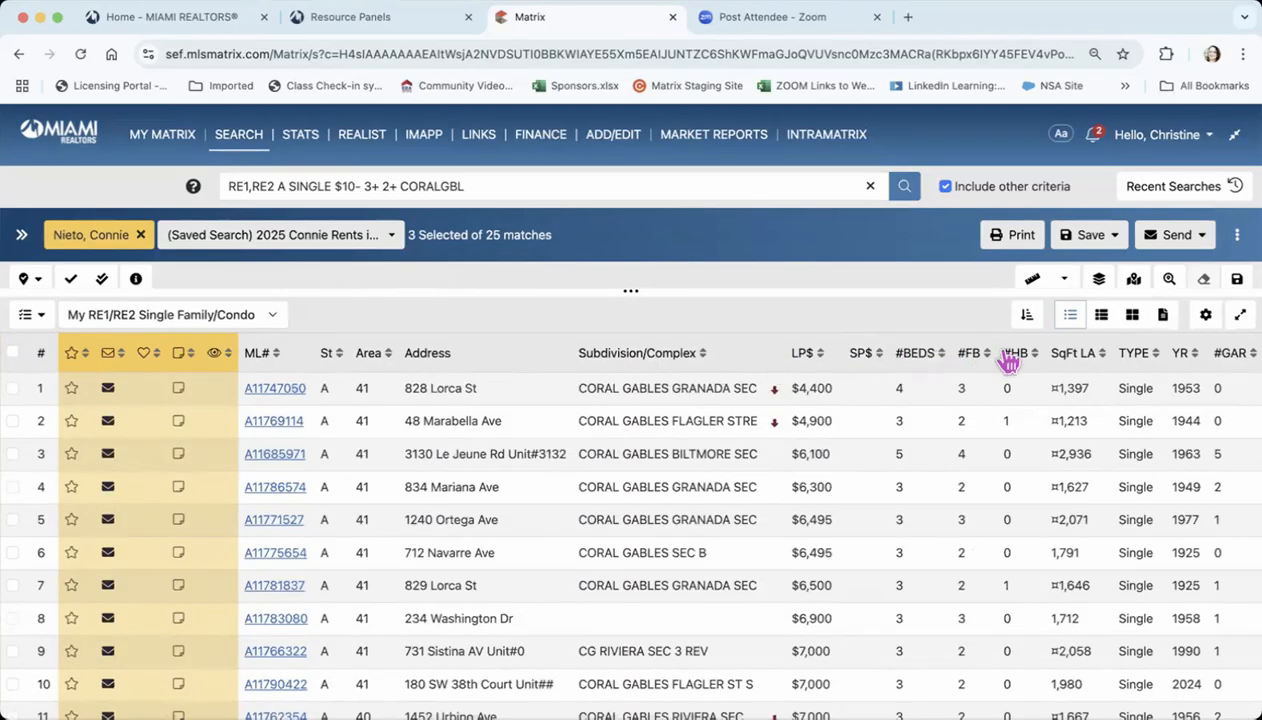
Examine the remaining columns of the results list, including the listing icons, interior features, advertising permission, original list price and remarks
scroll(1006, 362, "right", 5)
scroll(1006, 362, "right", 9)
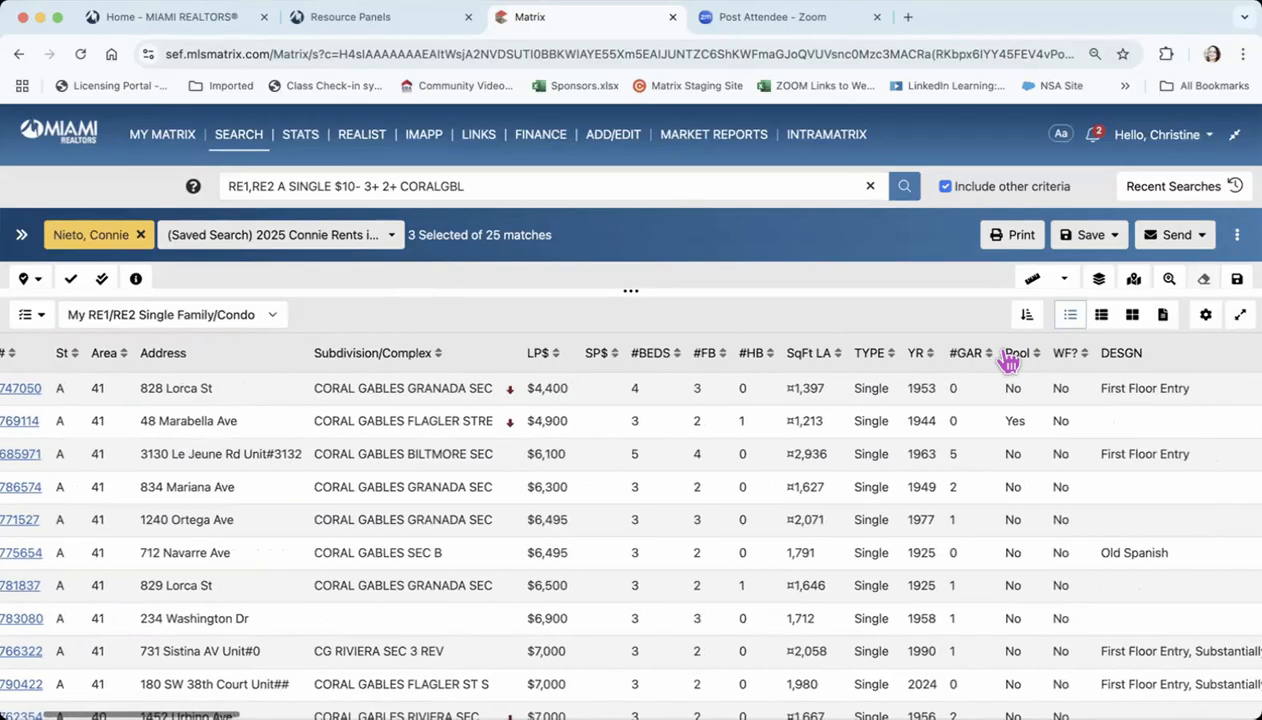
scroll(1008, 362, "right", 6)
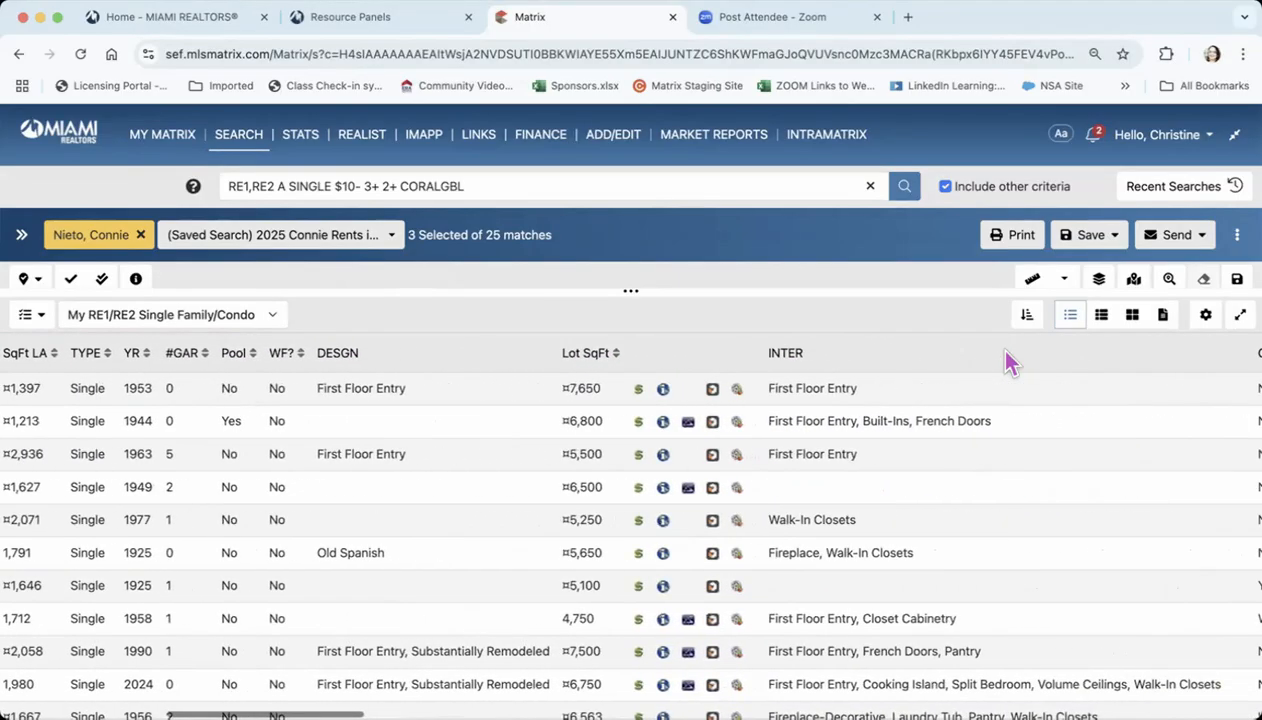
scroll(1008, 360, "right", 3)
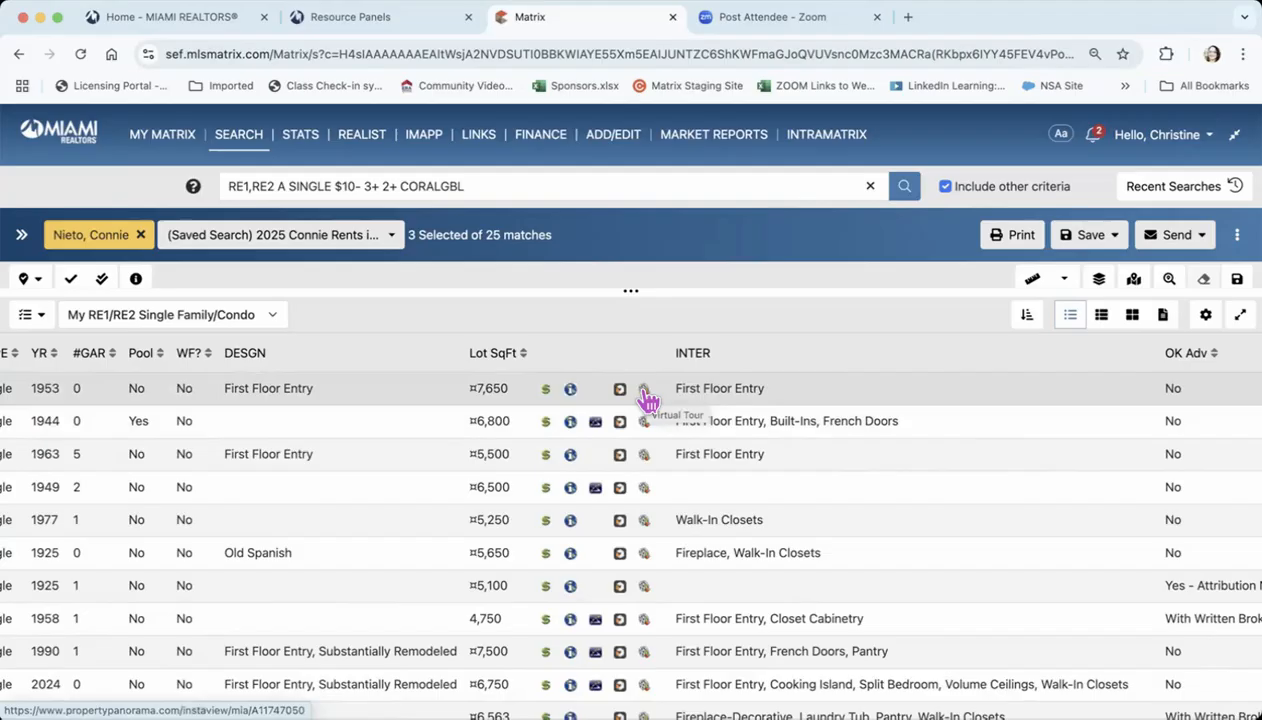
scroll(820, 402, "right", 5)
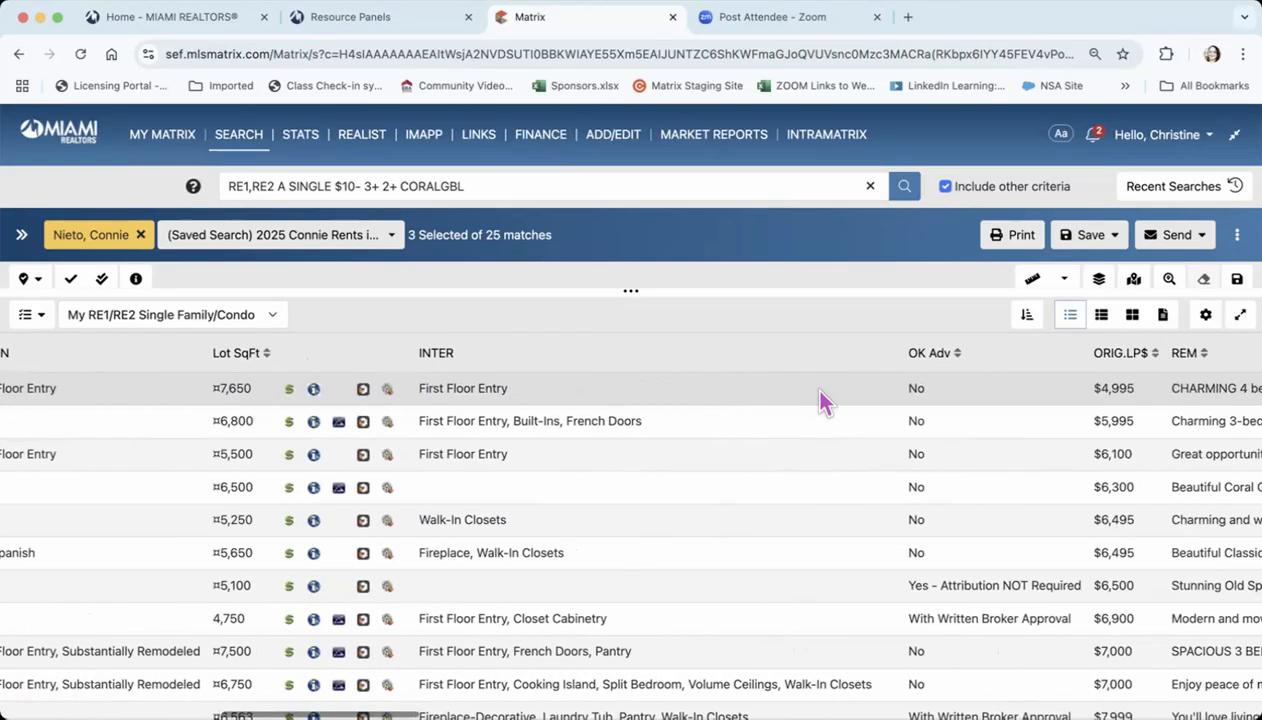
scroll(820, 402, "right", 5)
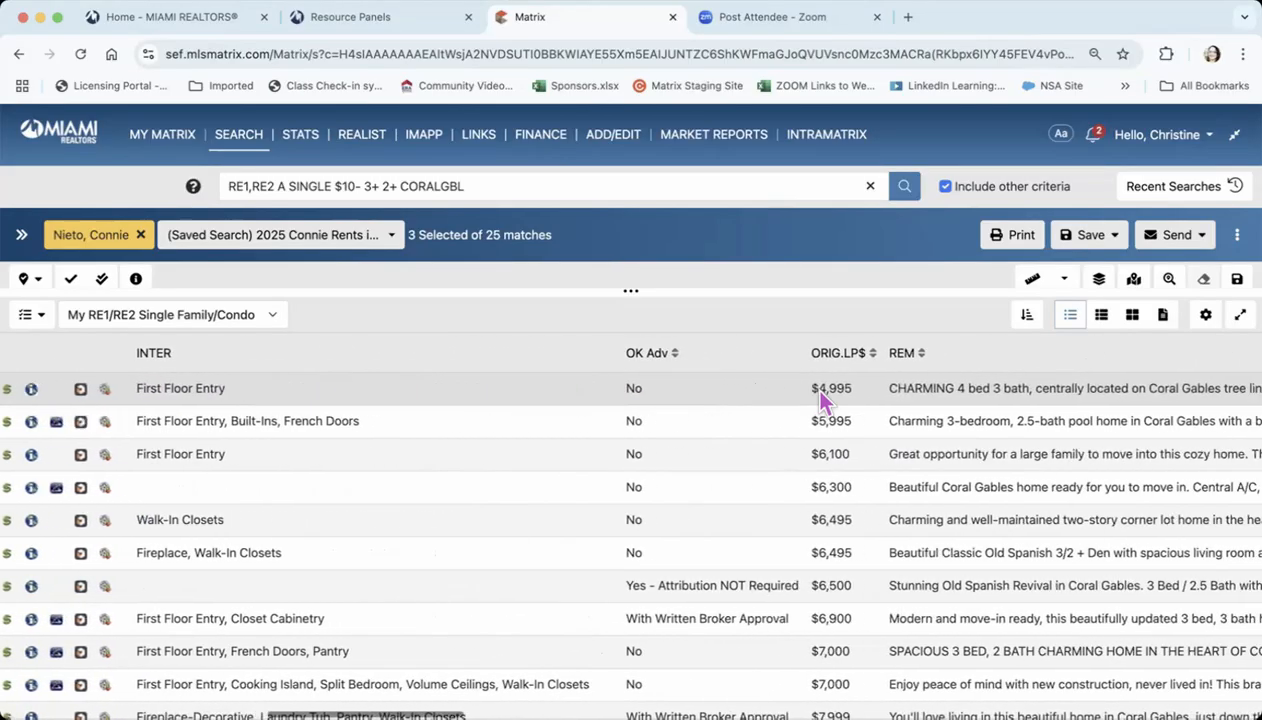
scroll(818, 395, "right", 6)
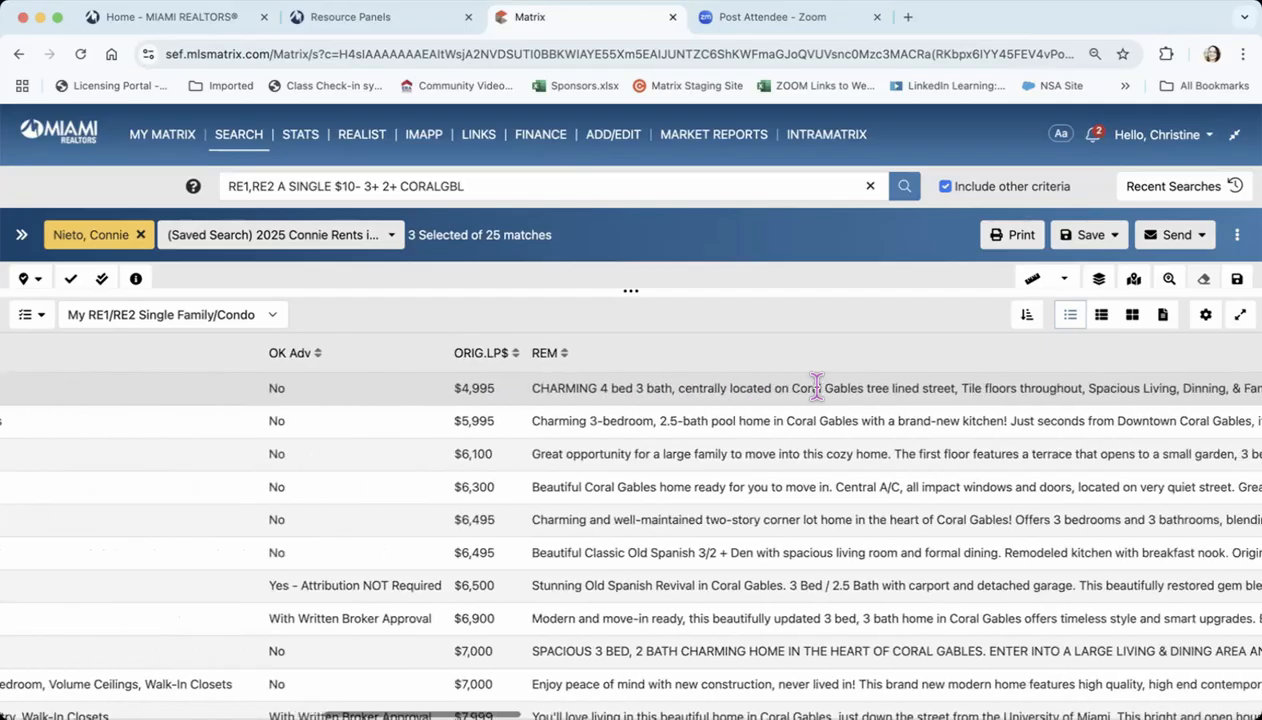
scroll(816, 385, "right", 8)
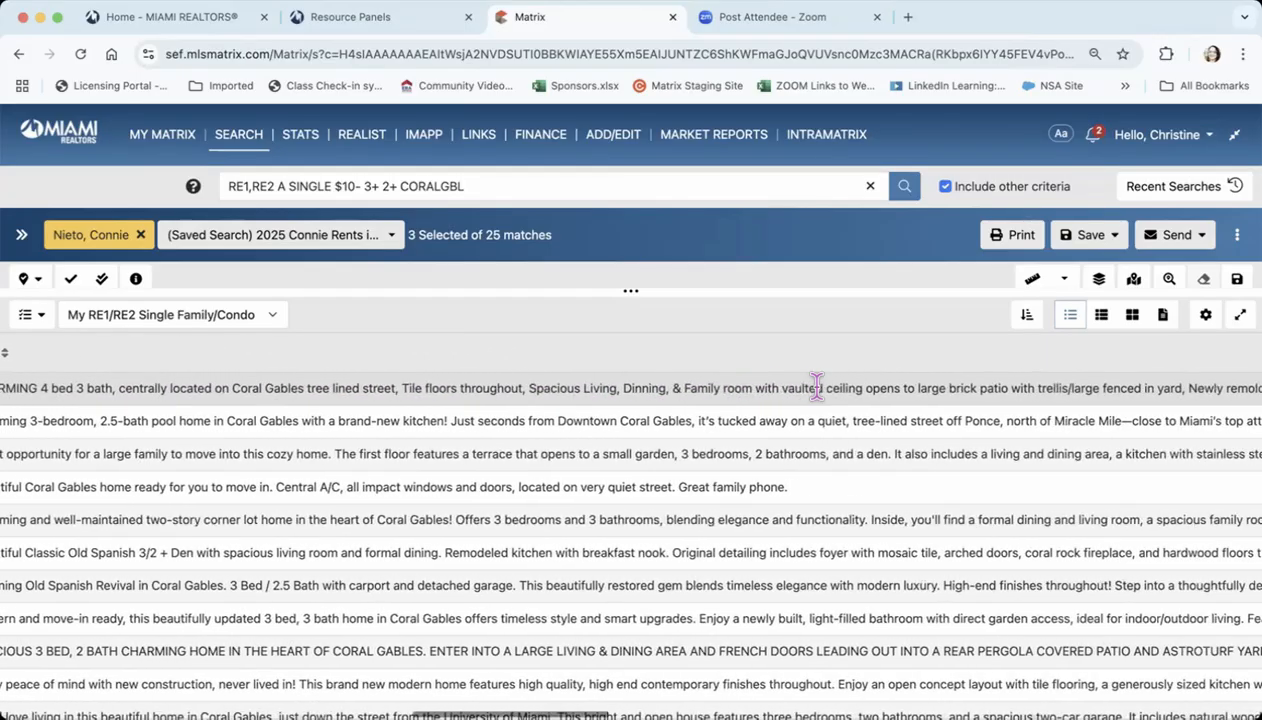
scroll(816, 385, "right", 12)
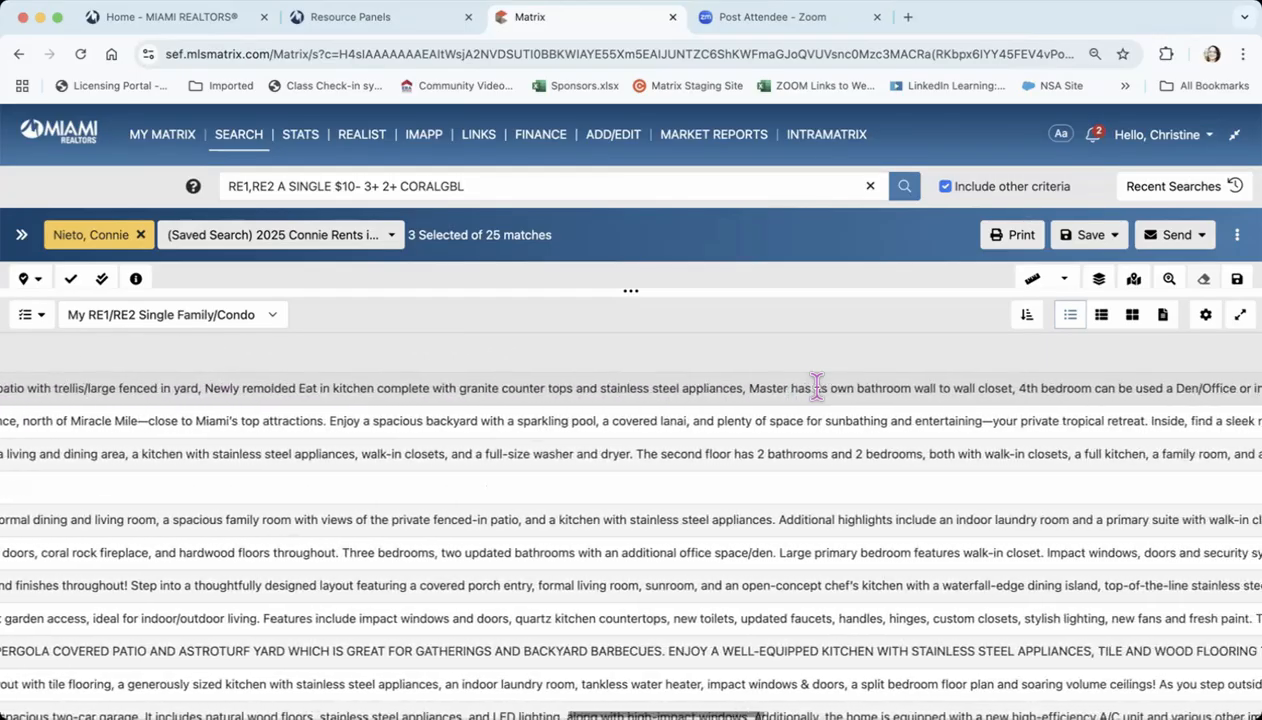
scroll(816, 385, "right", 14)
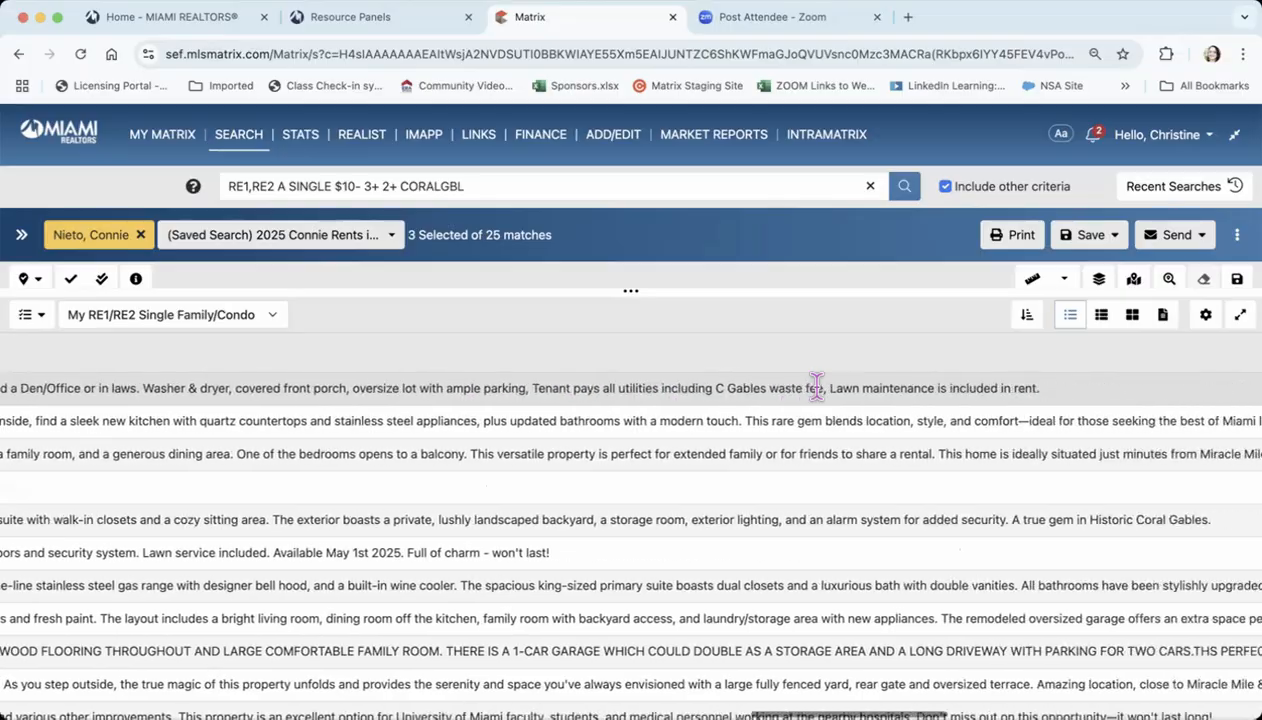
scroll(816, 385, "right", 3)
scroll(816, 385, "left", 20)
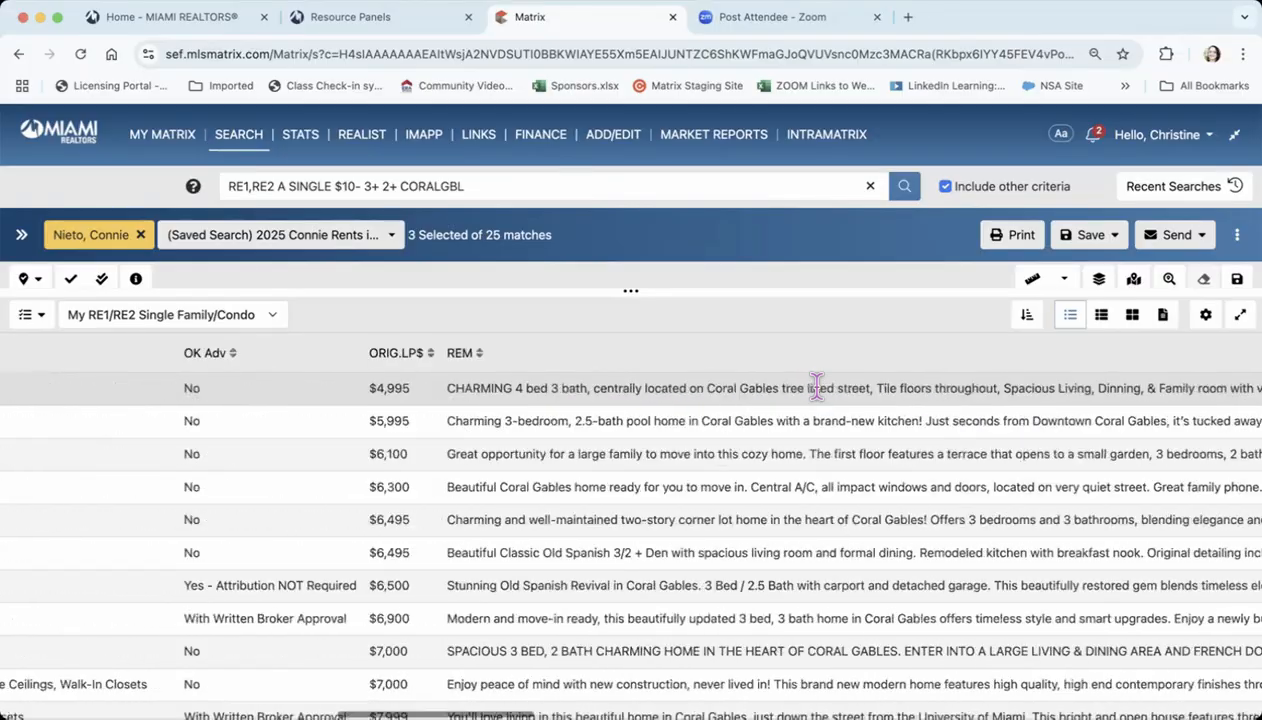
scroll(816, 385, "left", 15)
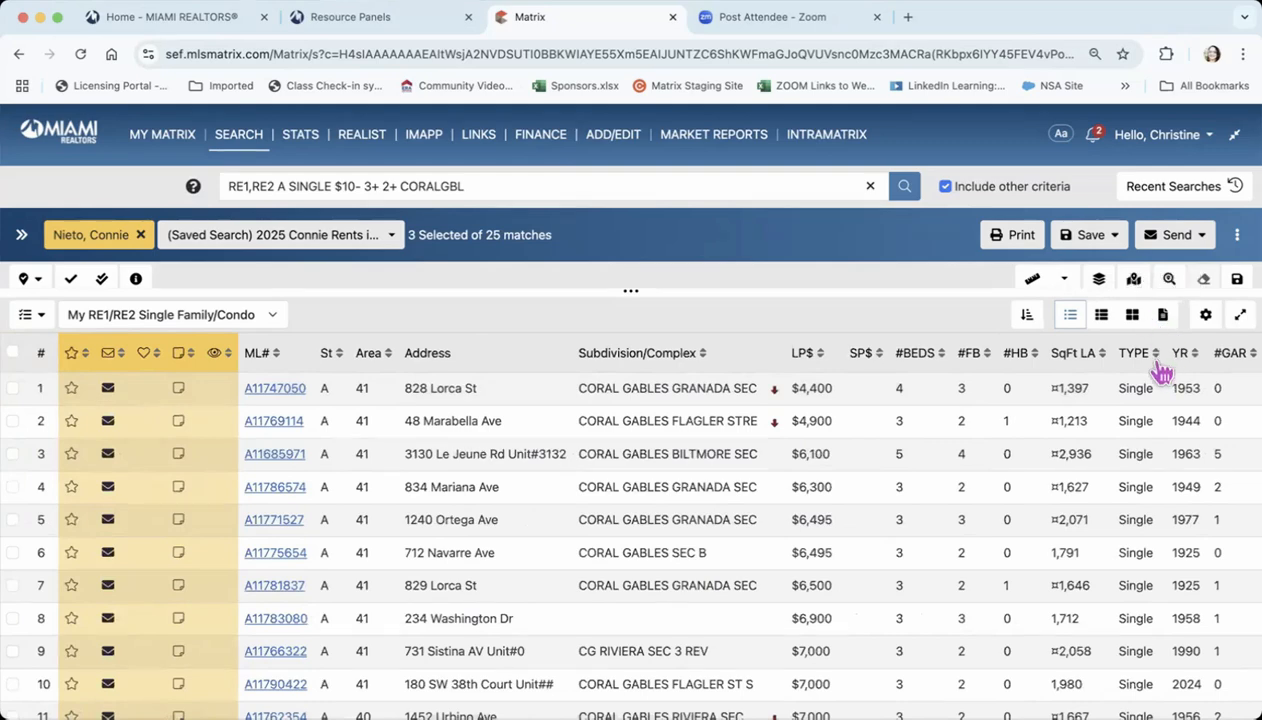
Open the field customization for the My RE1/RE2 Single Family/Condo display and add the Agent Email Address field
left_click(1206, 316)
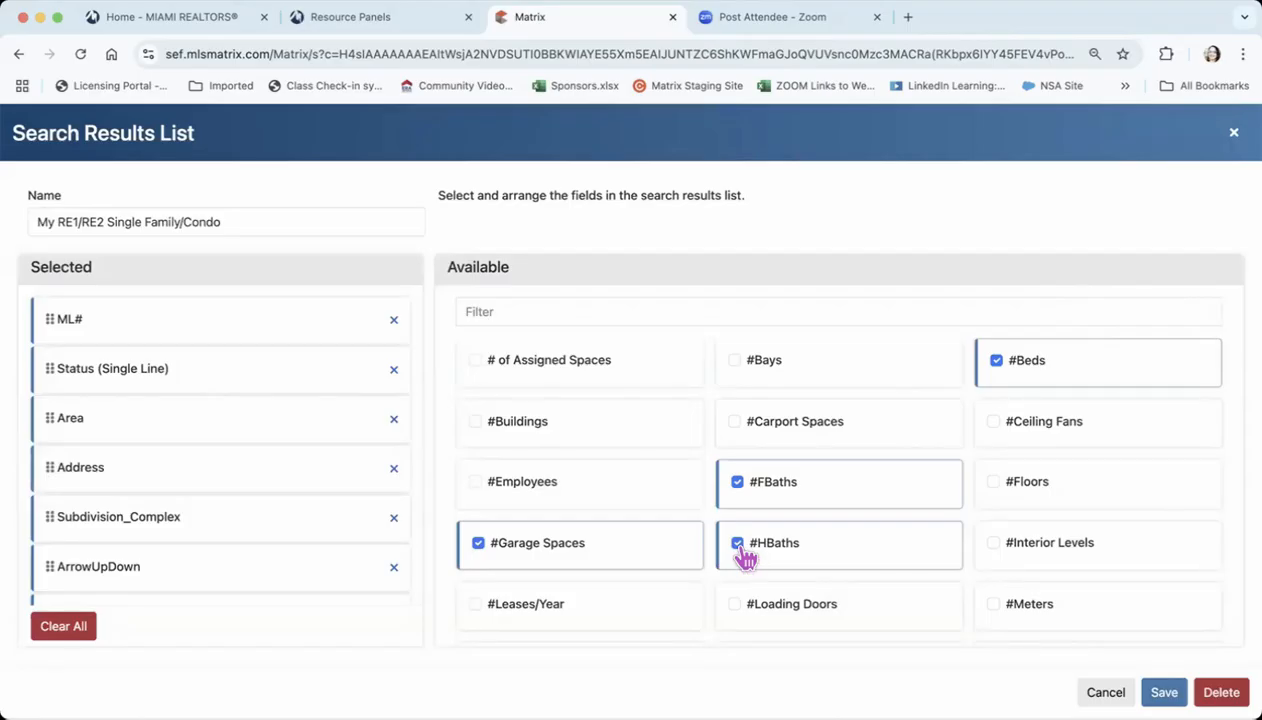
scroll(745, 557, "down", 3)
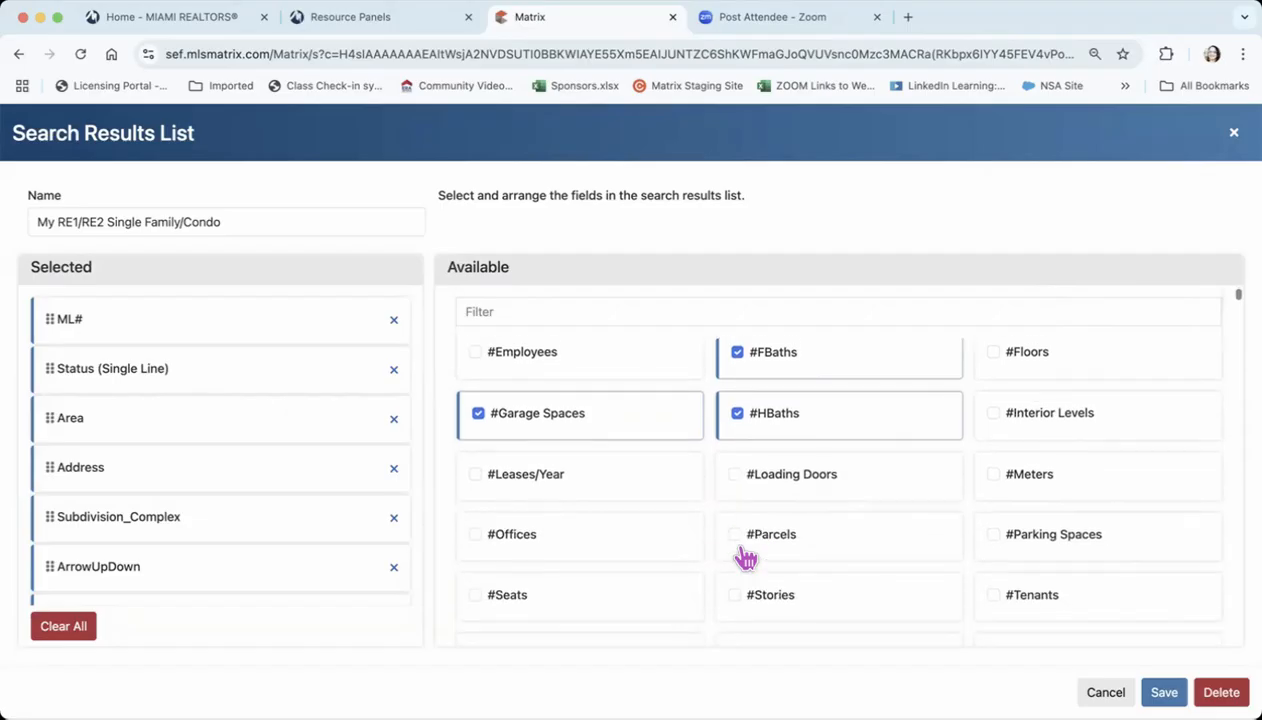
scroll(745, 557, "down", 5)
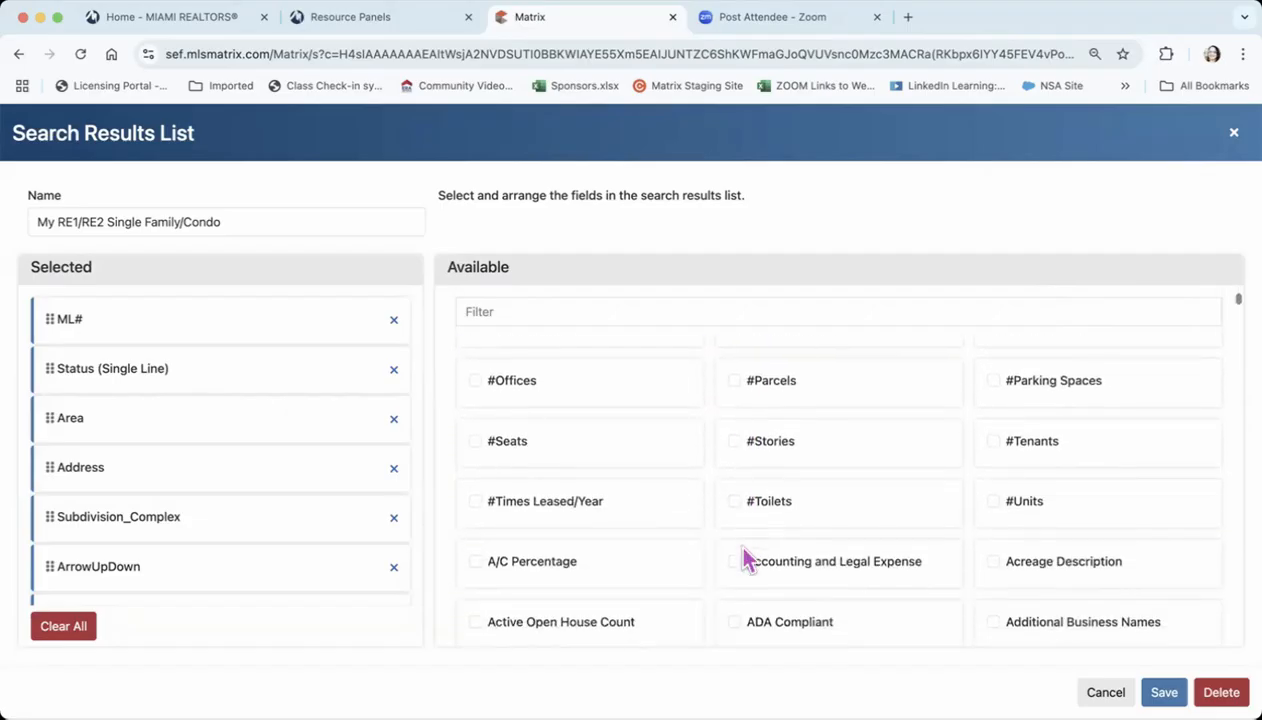
scroll(745, 557, "down", 6)
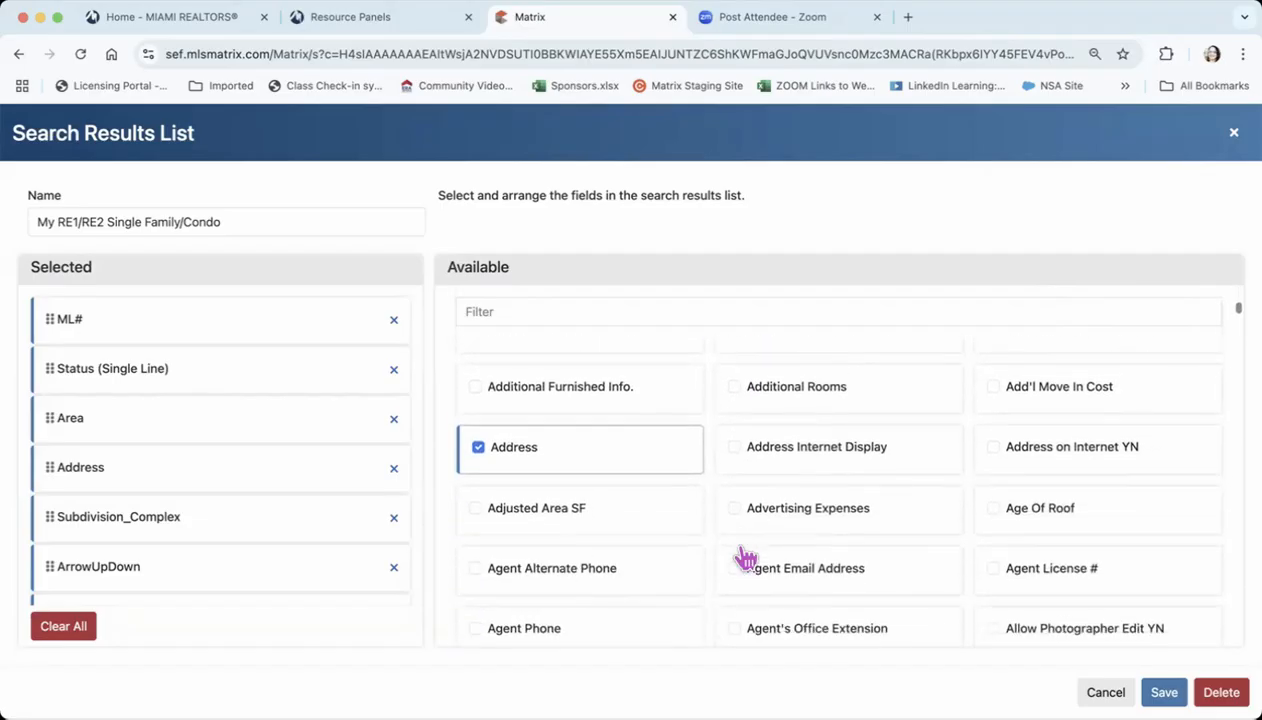
scroll(745, 557, "down", 1)
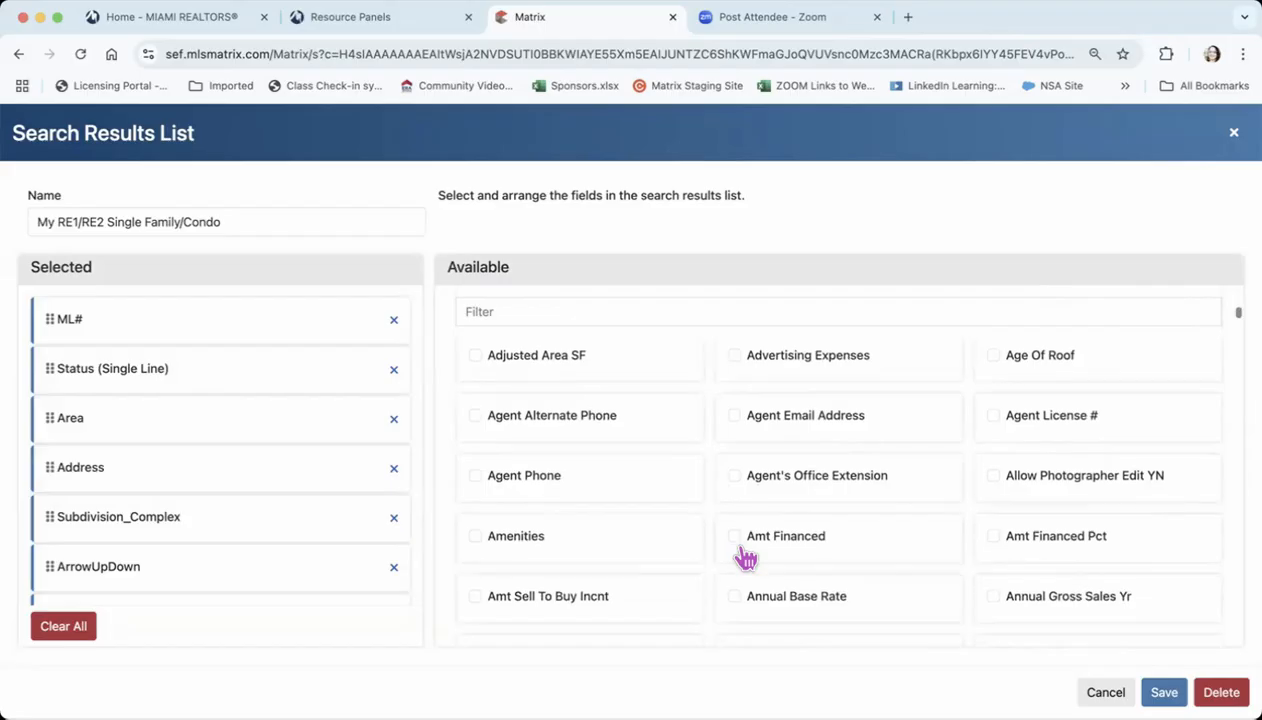
left_click(735, 416)
scroll(786, 520, "down", 3)
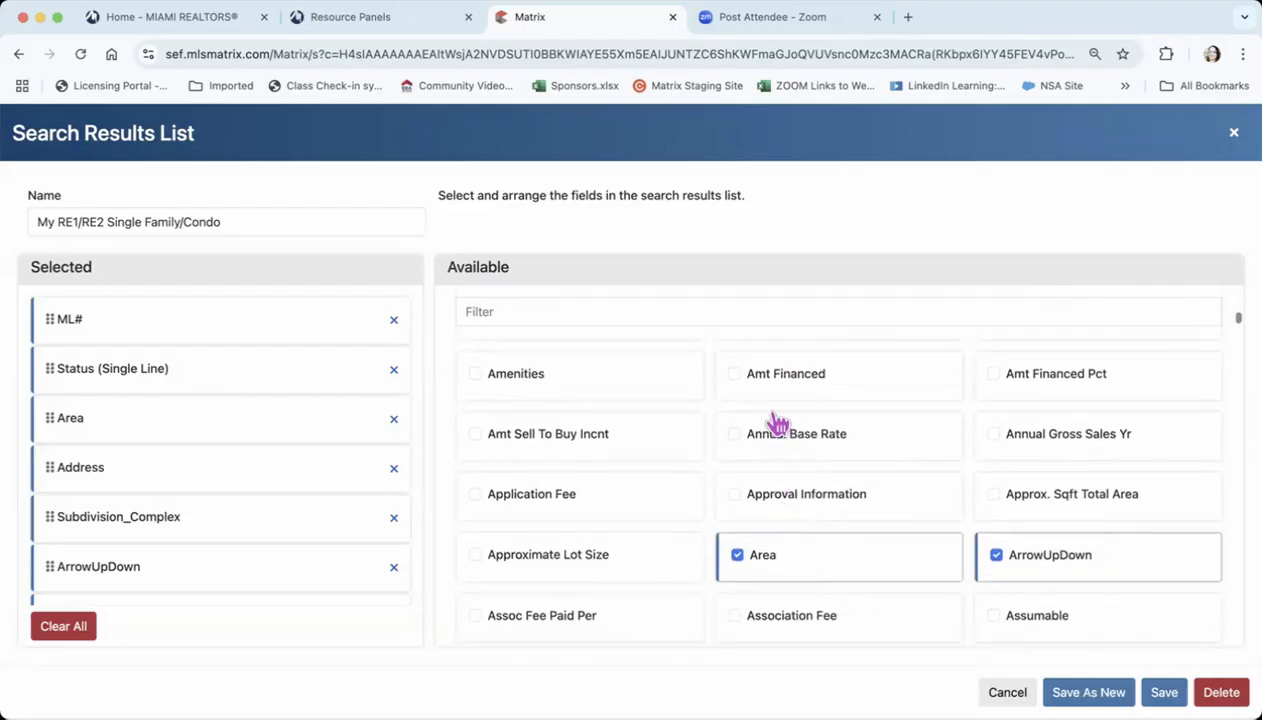
Filter the available fields by "ame", add Amenities, save the customized display and check the columns of the results list
left_click(594, 300)
type("ame")
left_click(738, 360)
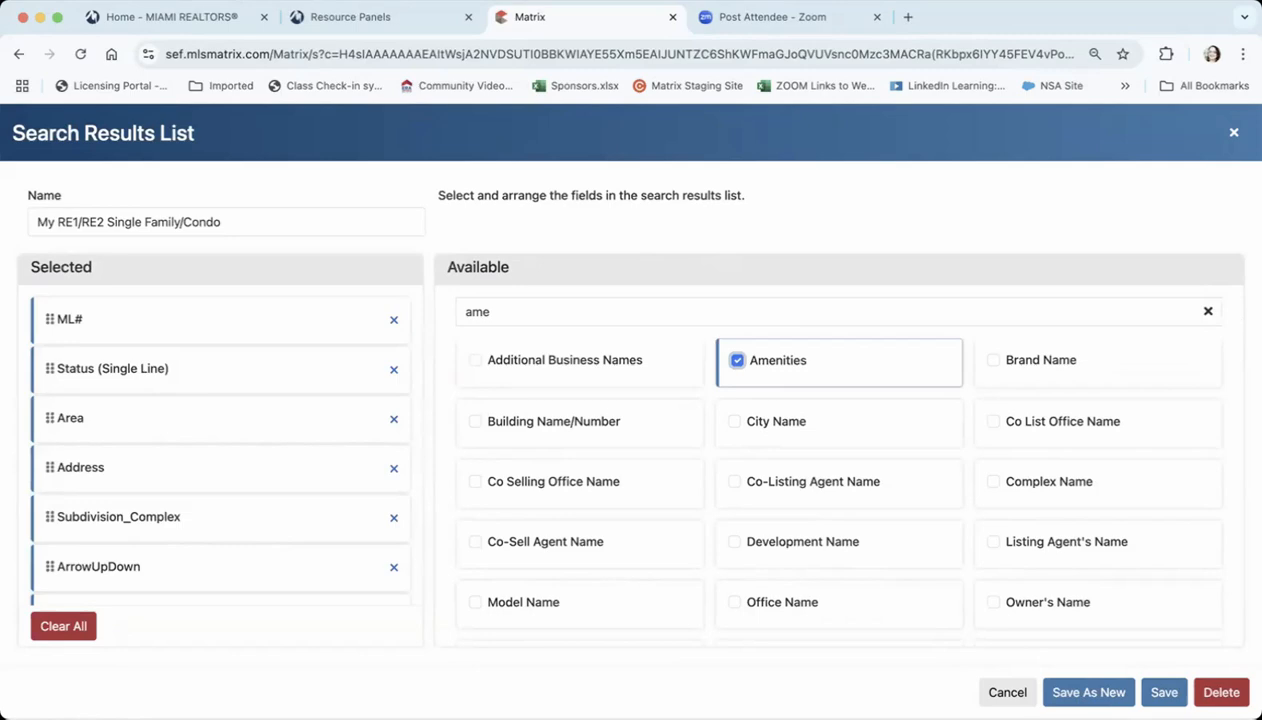
left_click(1164, 692)
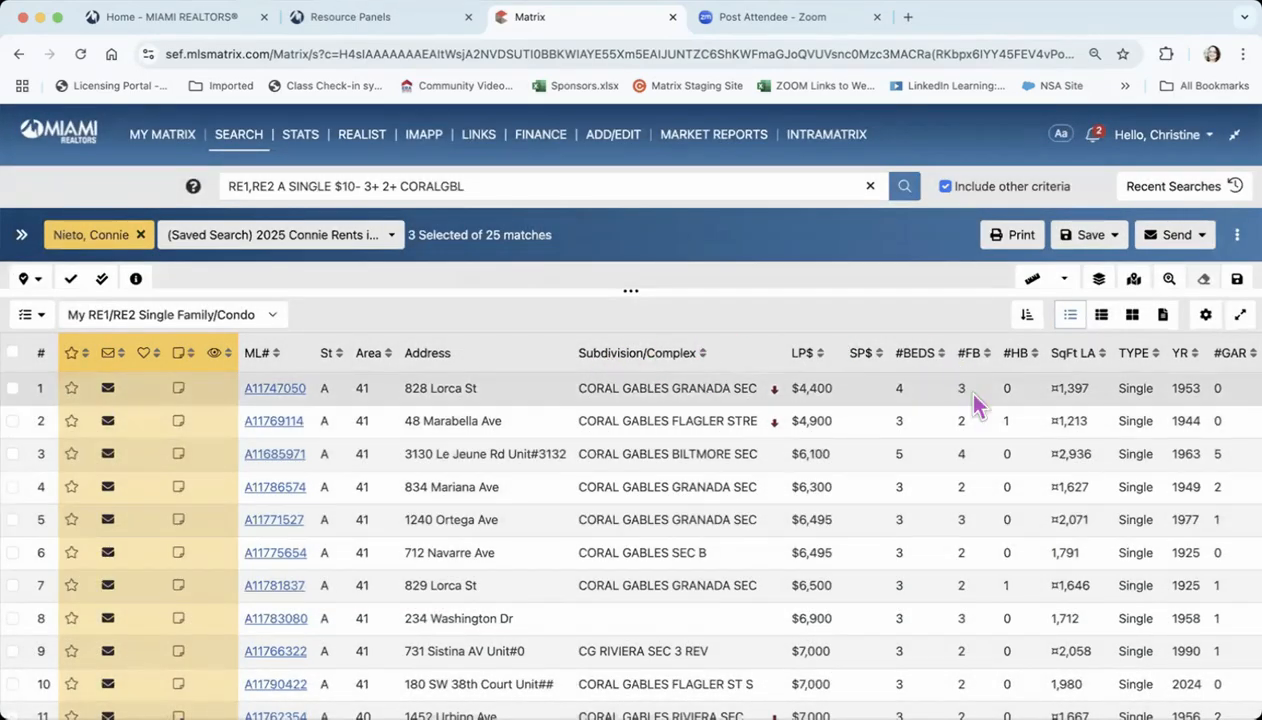
scroll(985, 470, "right", 10)
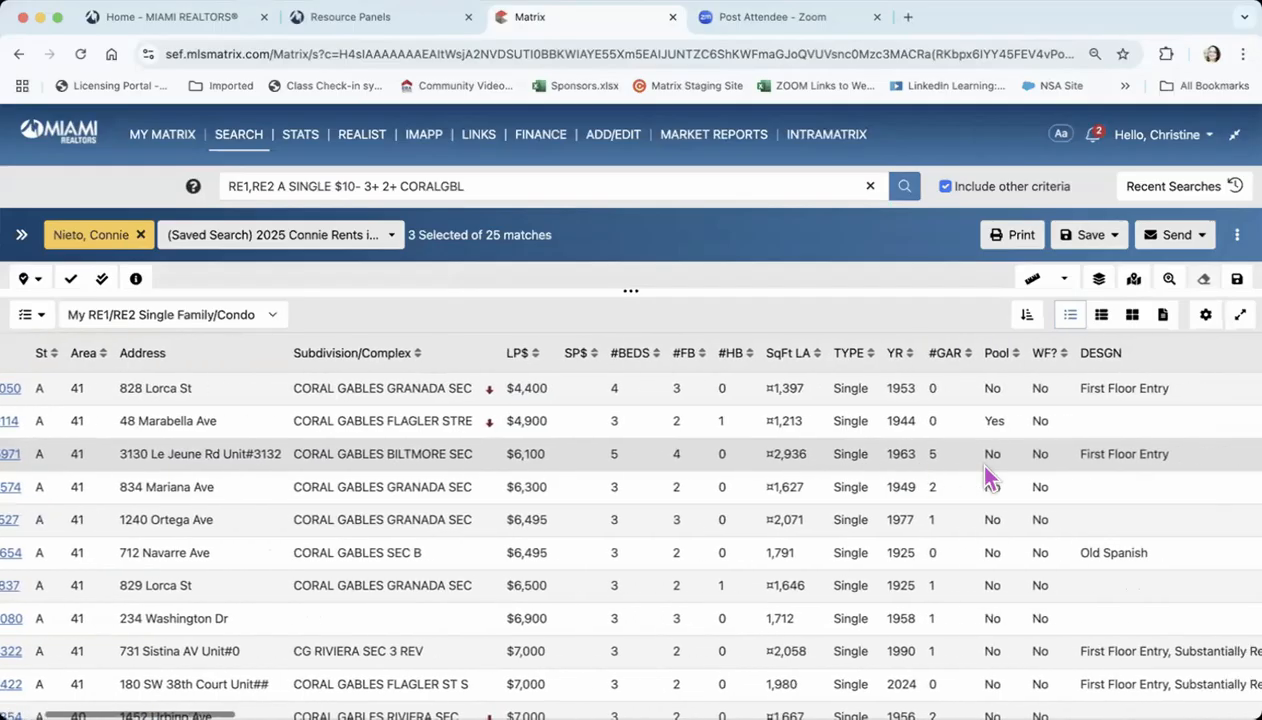
scroll(985, 468, "right", 2)
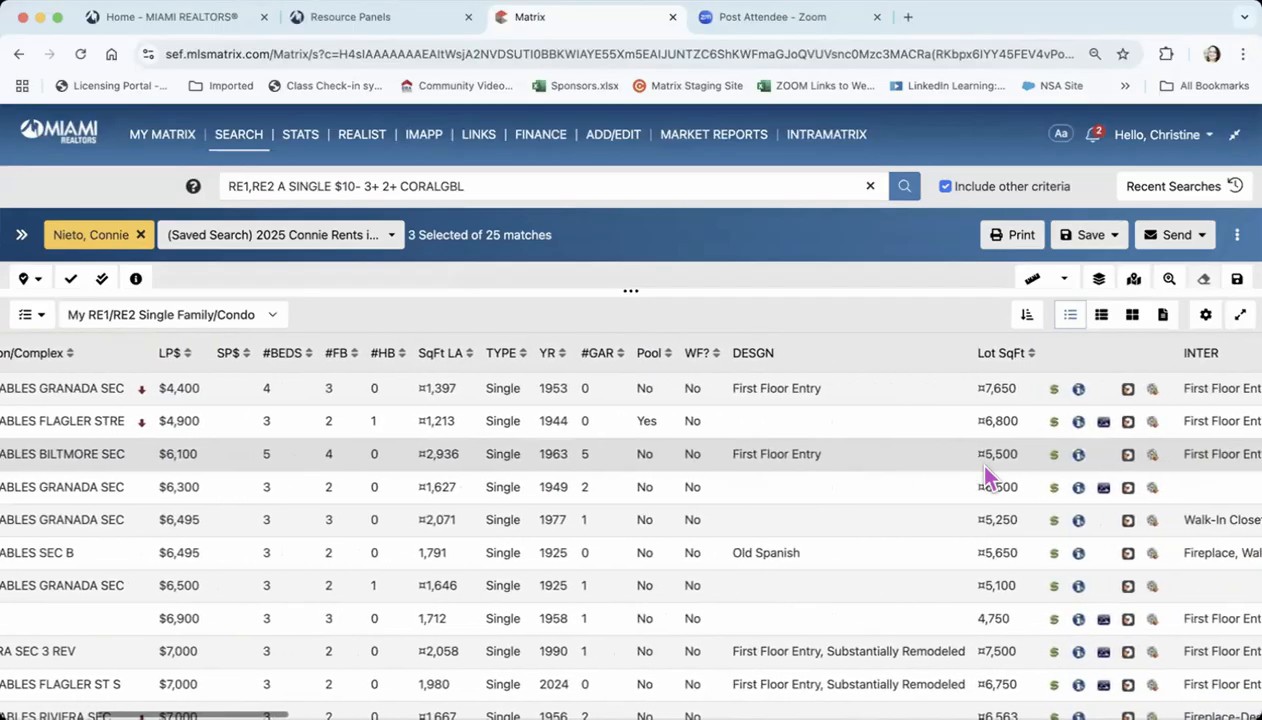
scroll(985, 468, "left", 12)
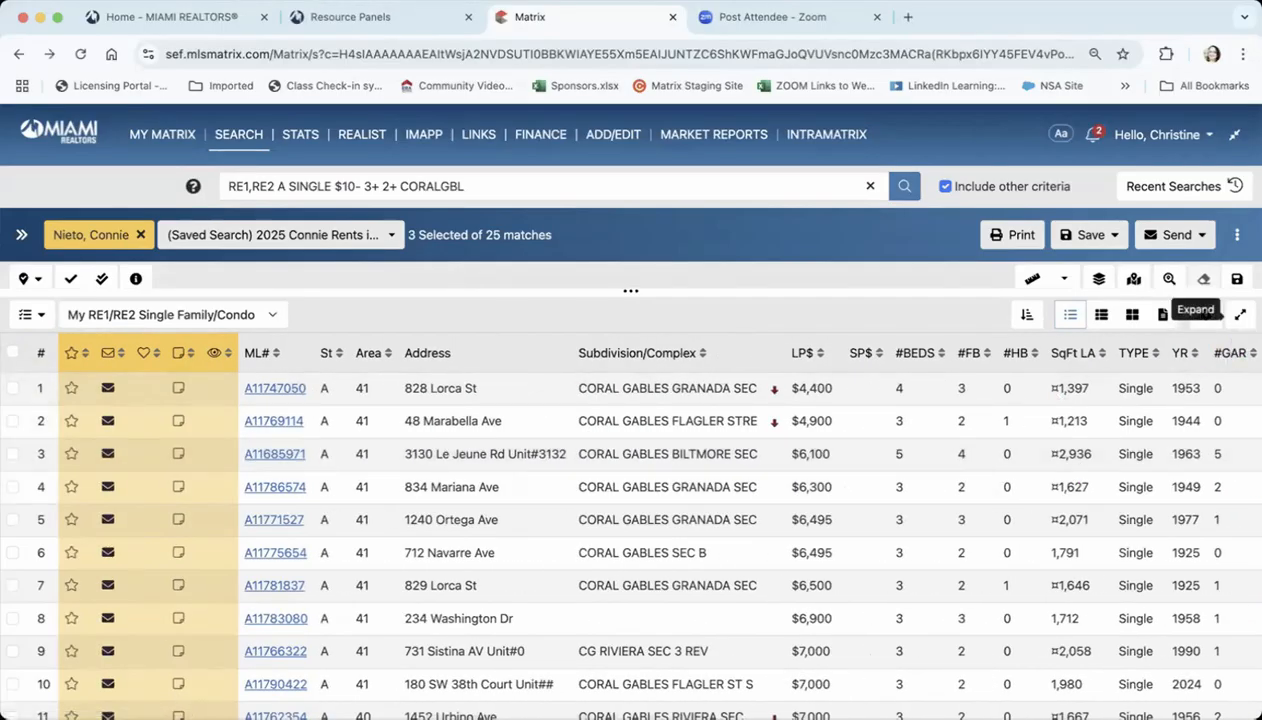
Expand the results list over the map, restore the map, and enlarge it to cover the list area
left_click(1241, 318)
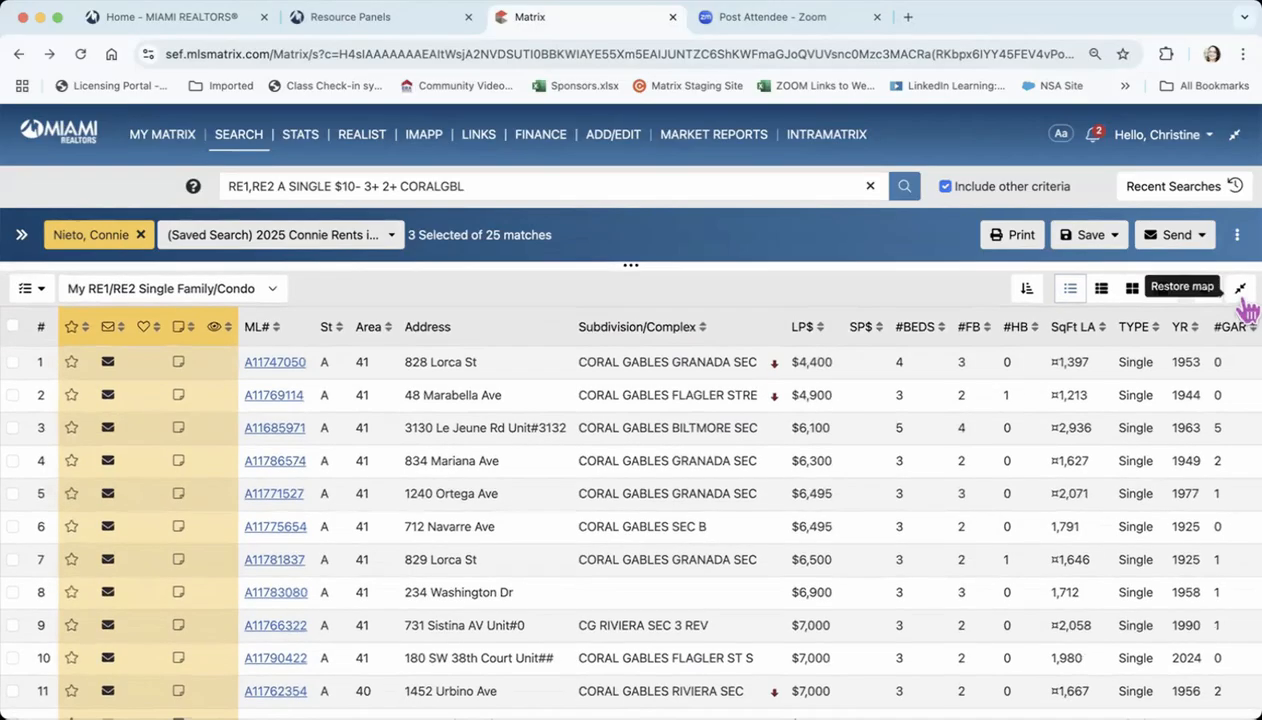
left_click(1240, 288)
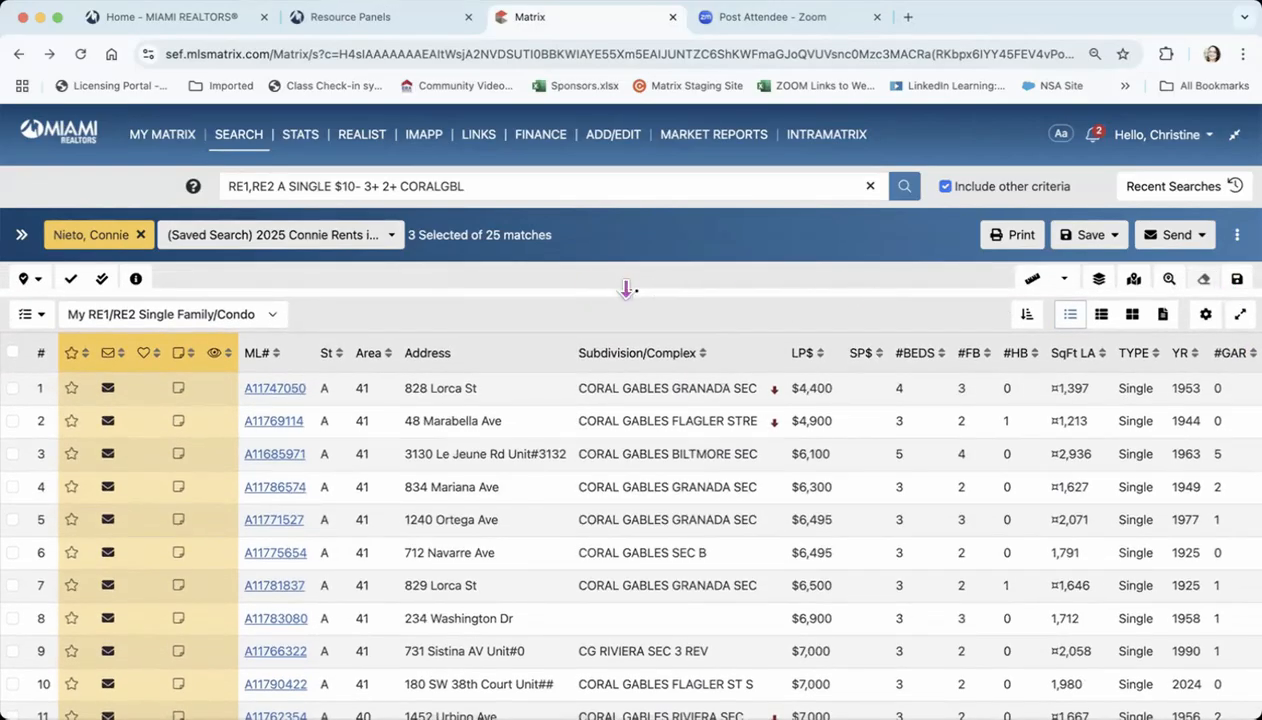
left_click_drag(626, 289, 631, 713)
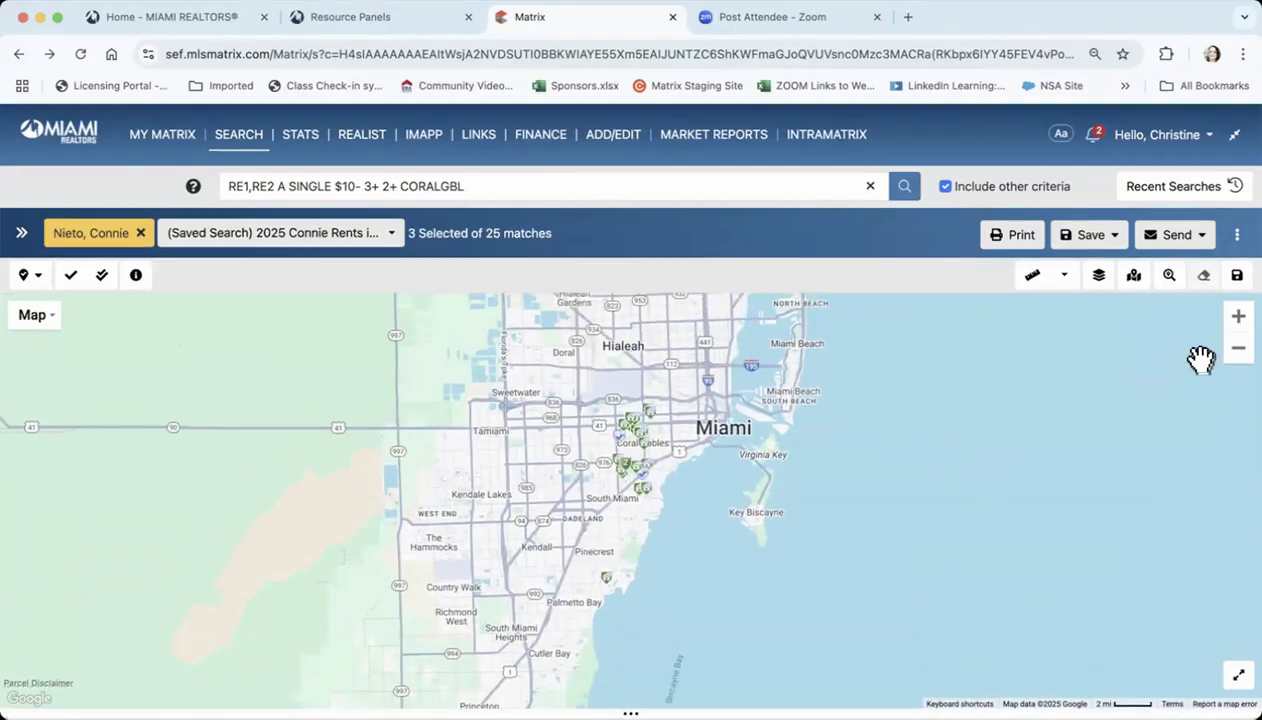
Examine the listing markers around Coral Gables on the map at closer zoom levels
left_click(1241, 320)
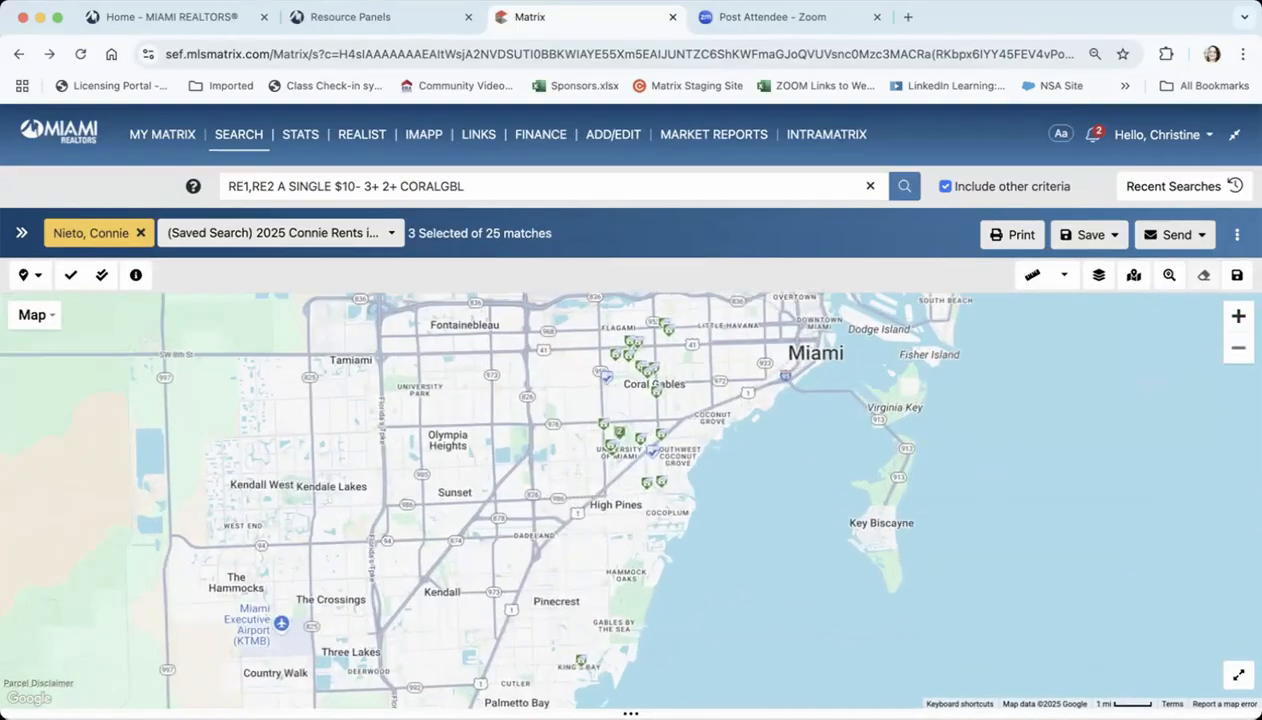
left_click(1241, 320)
left_click_drag(1038, 437, 989, 625)
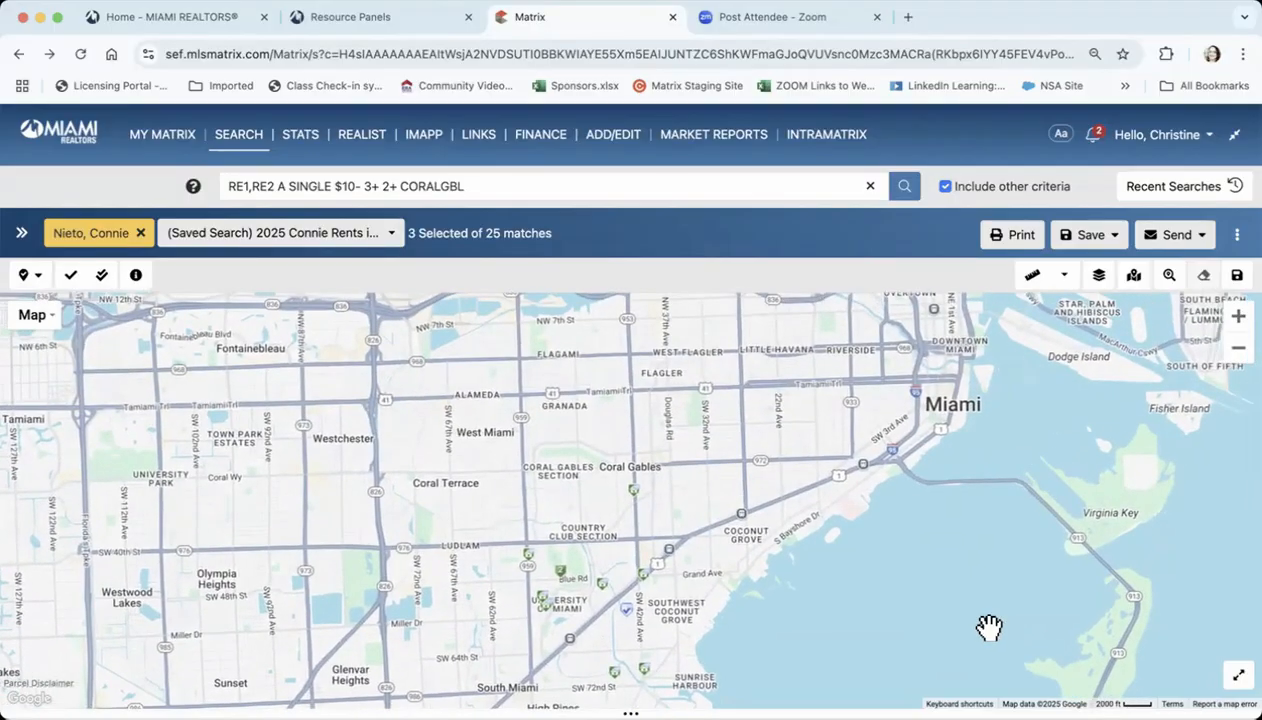
left_click_drag(1031, 520, 1037, 565)
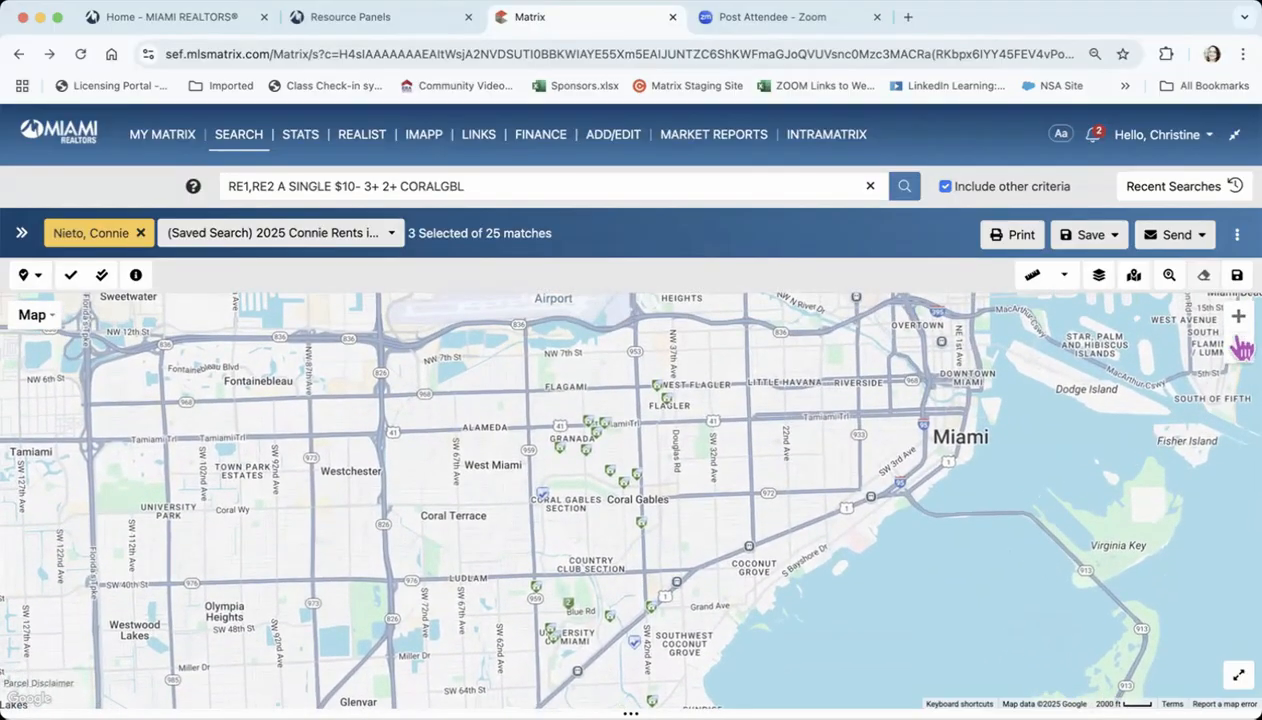
left_click(1238, 316)
left_click_drag(1101, 442, 1127, 504)
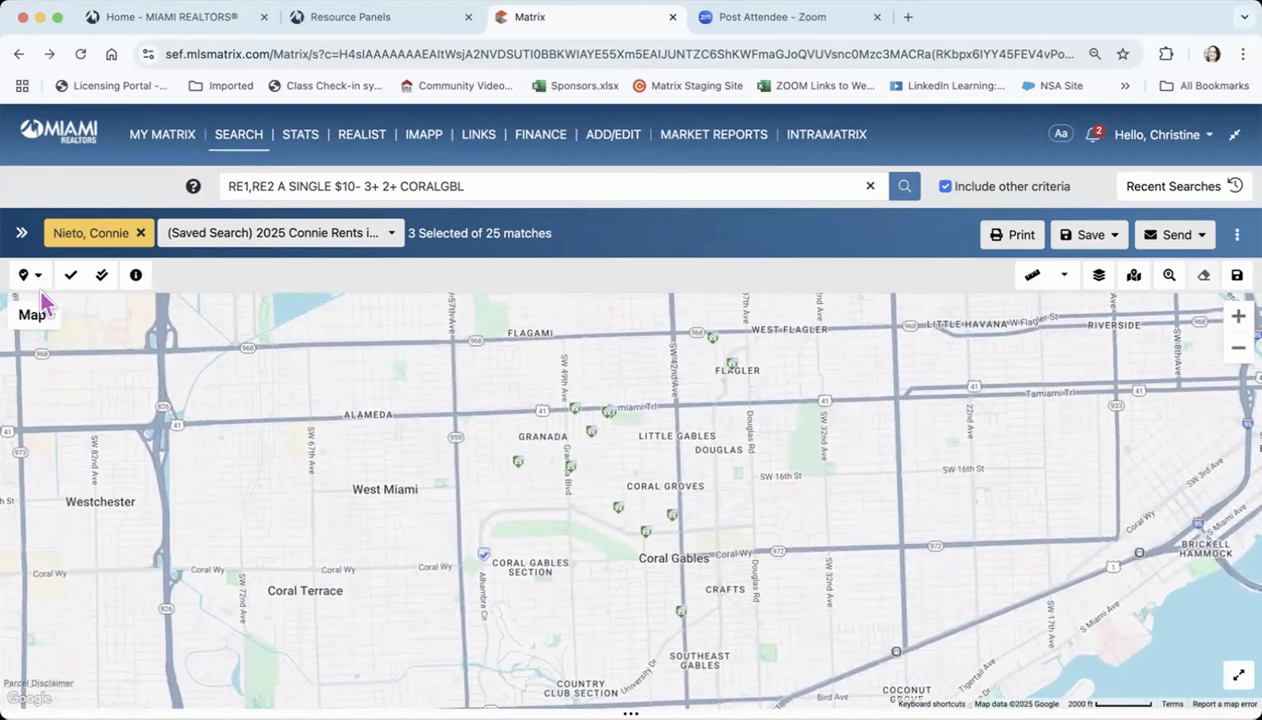
Show the map legend and review its Status, Property Type and Other marker categories
left_click(136, 277)
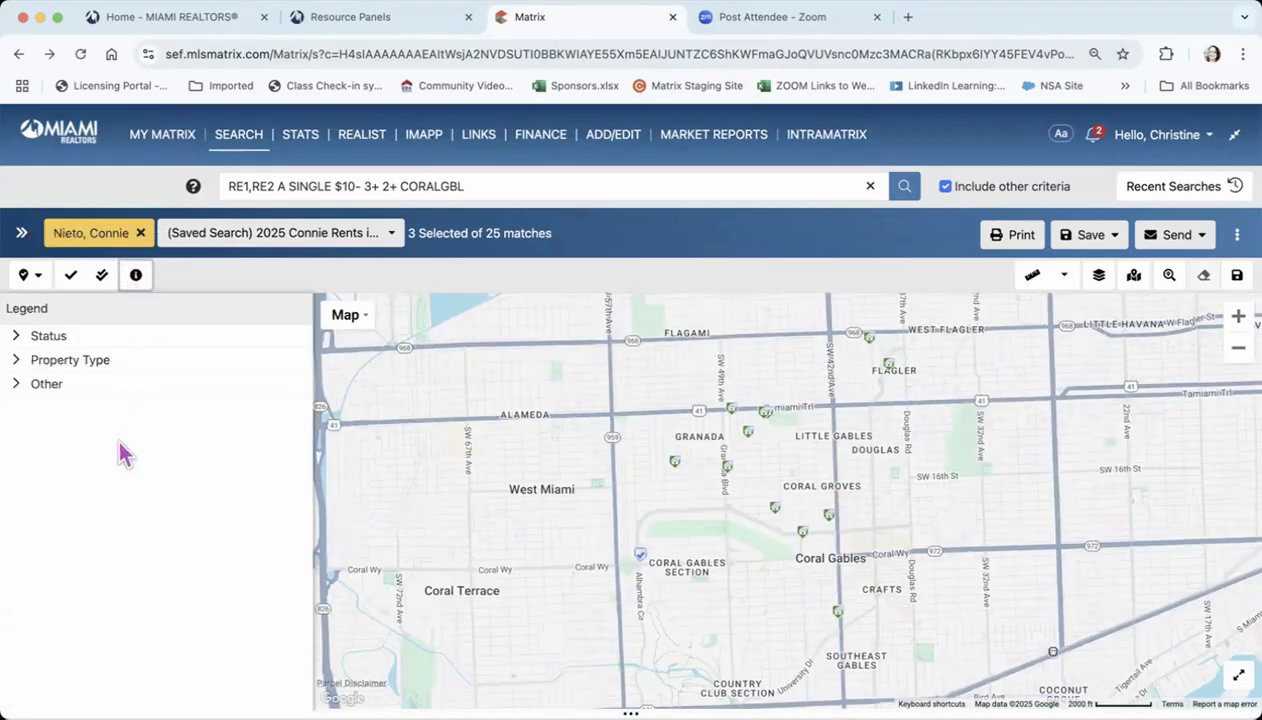
left_click(95, 340)
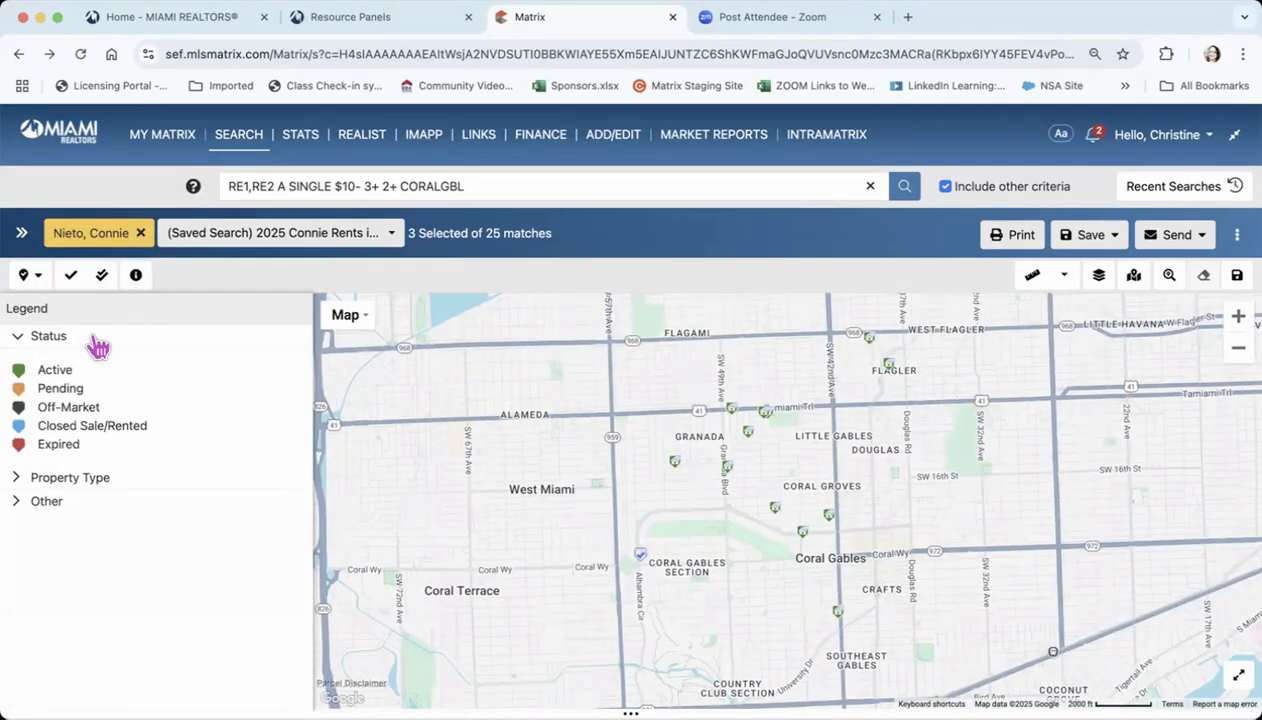
left_click(97, 344)
left_click(95, 370)
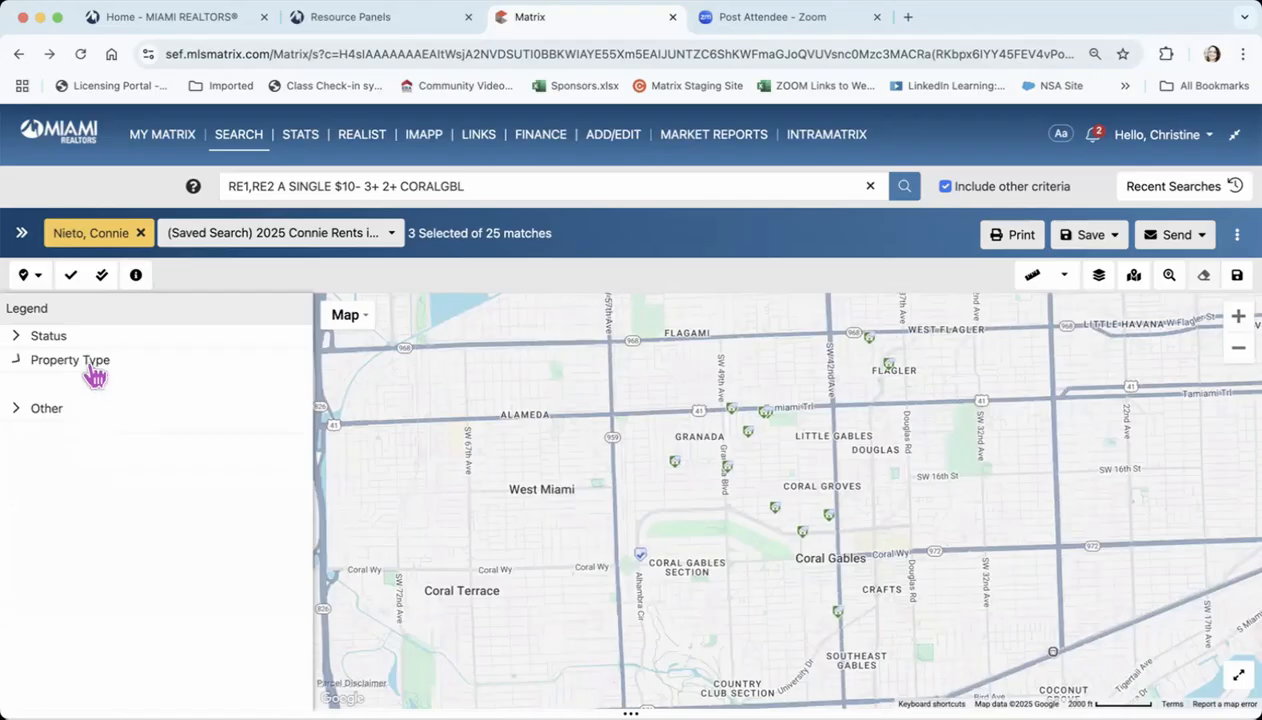
left_click(93, 402)
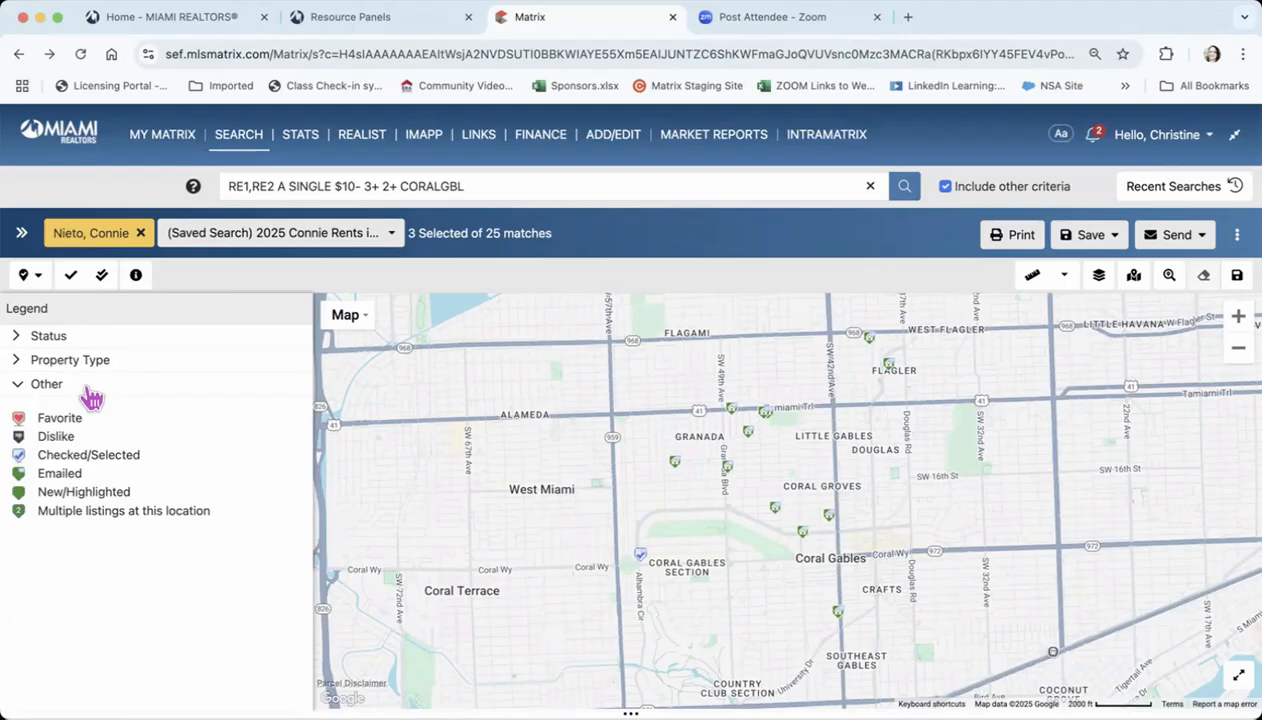
left_click(89, 389)
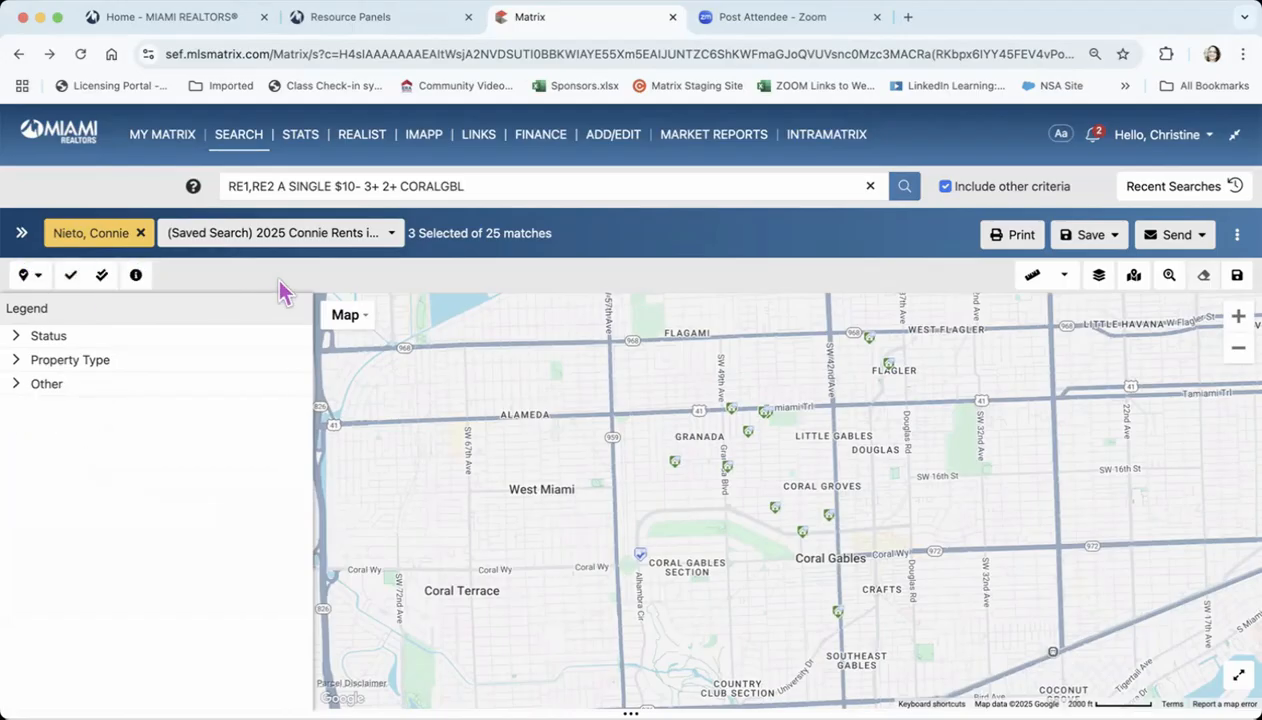
Review the Boundaries, MLS Status, Tax Data and Distressed Properties options in the map layers
left_click(1099, 276)
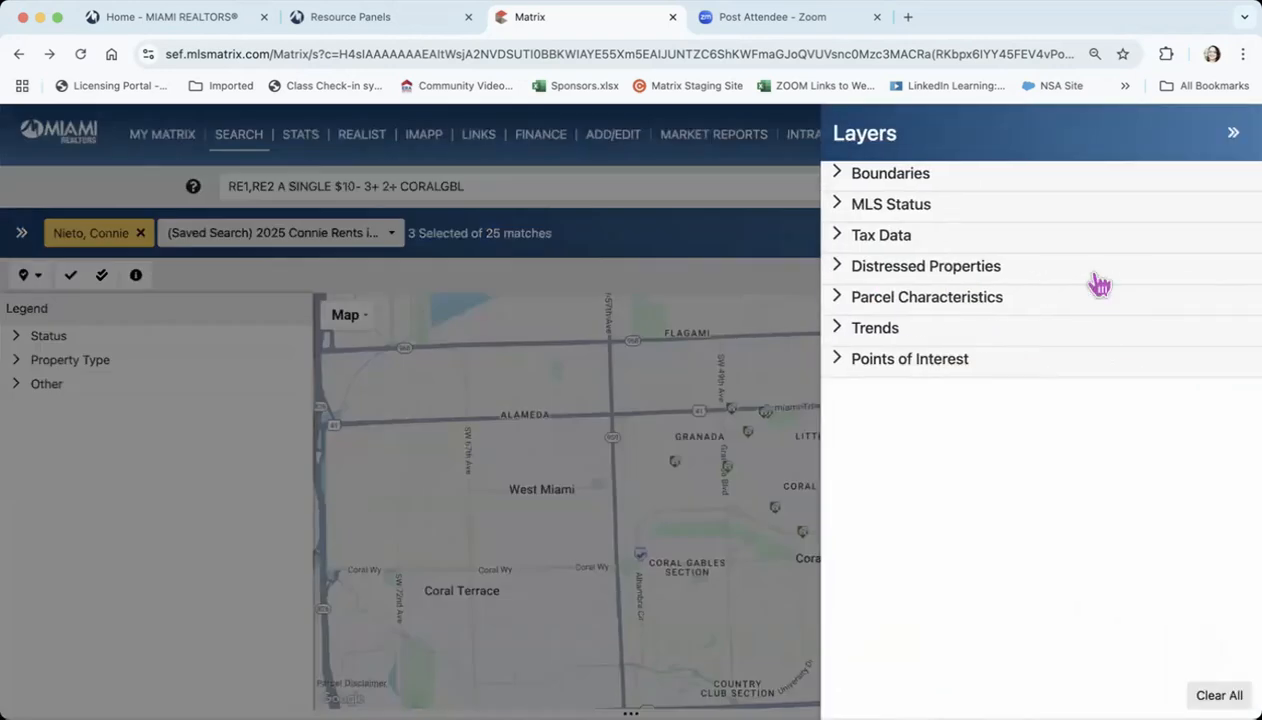
left_click(889, 176)
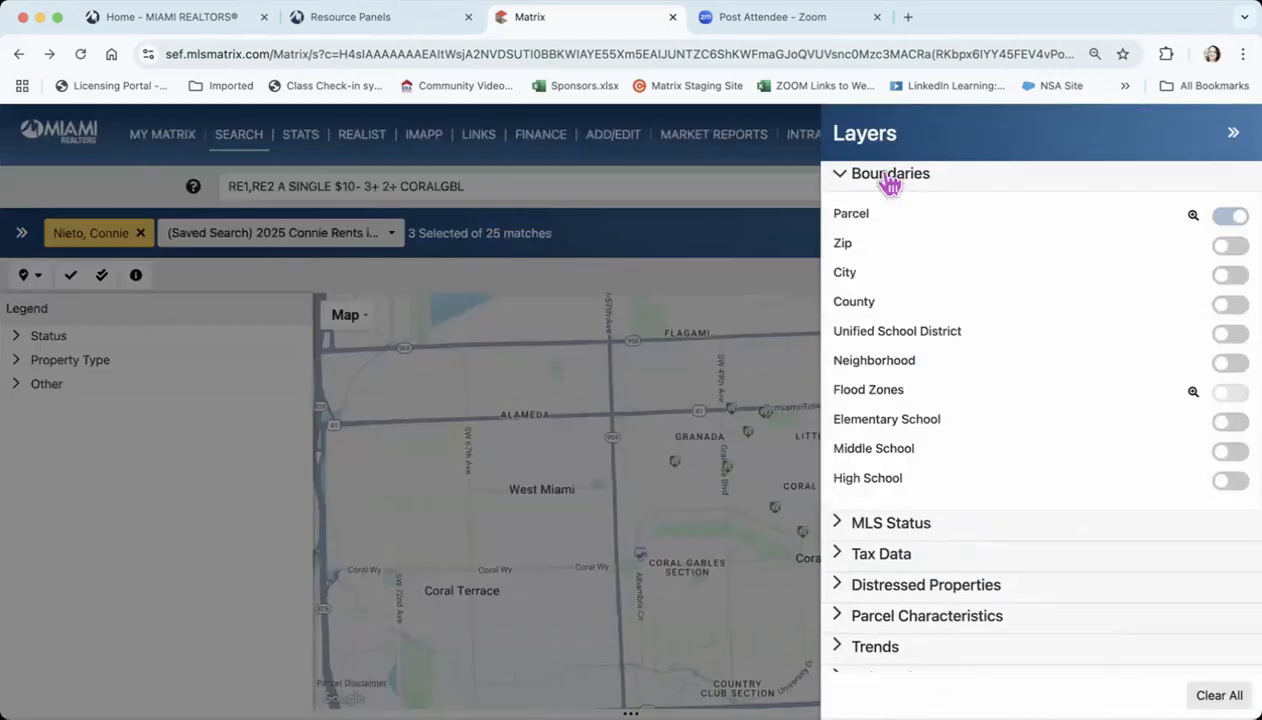
left_click(889, 176)
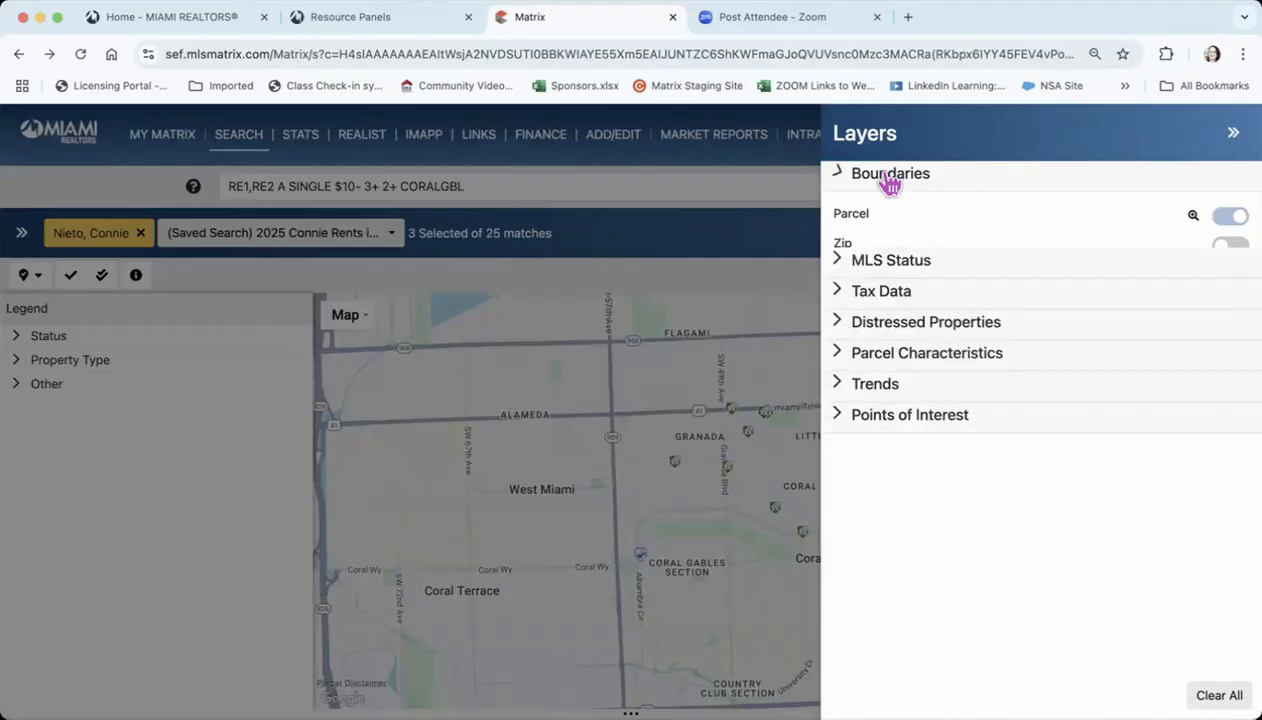
left_click(890, 206)
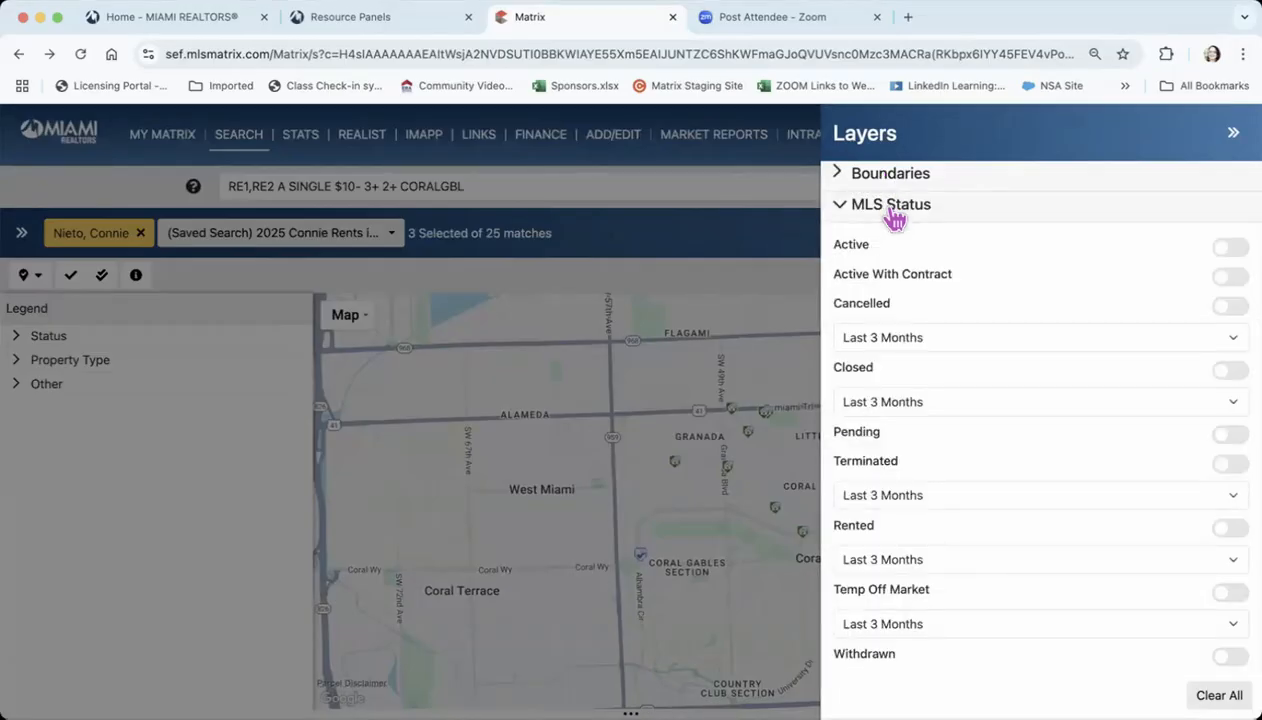
left_click(893, 214)
left_click(908, 245)
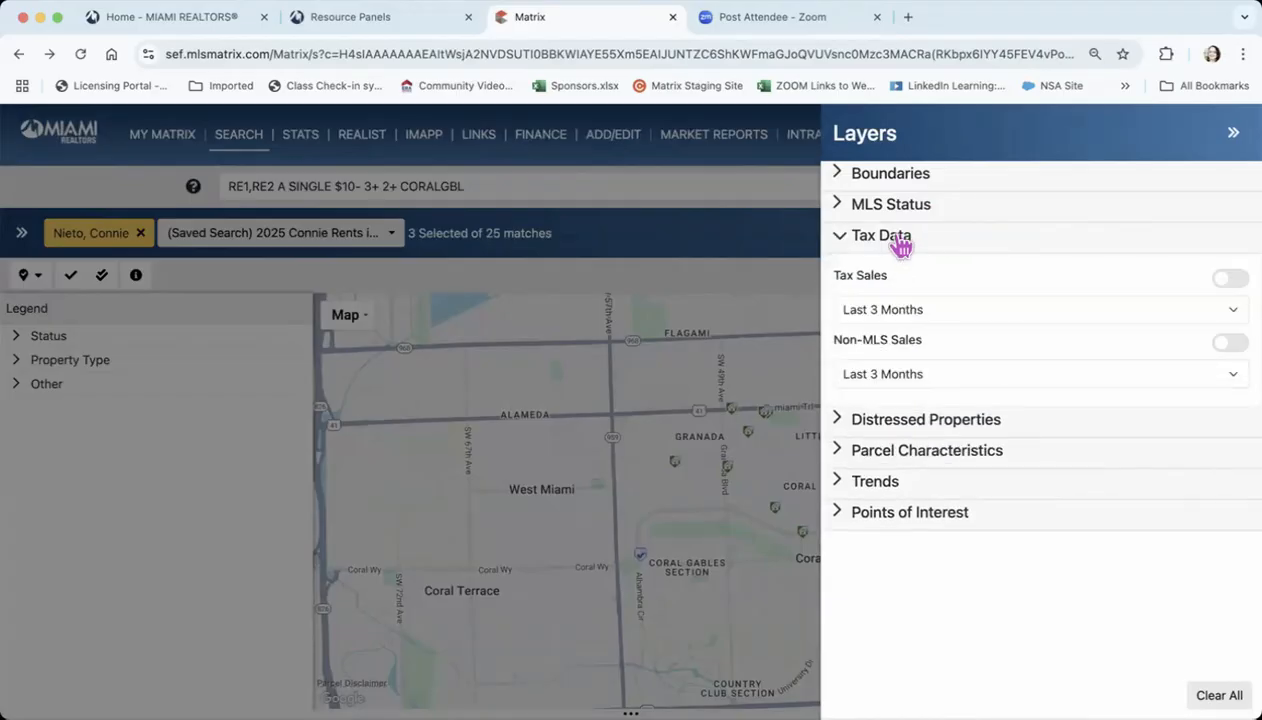
left_click(901, 246)
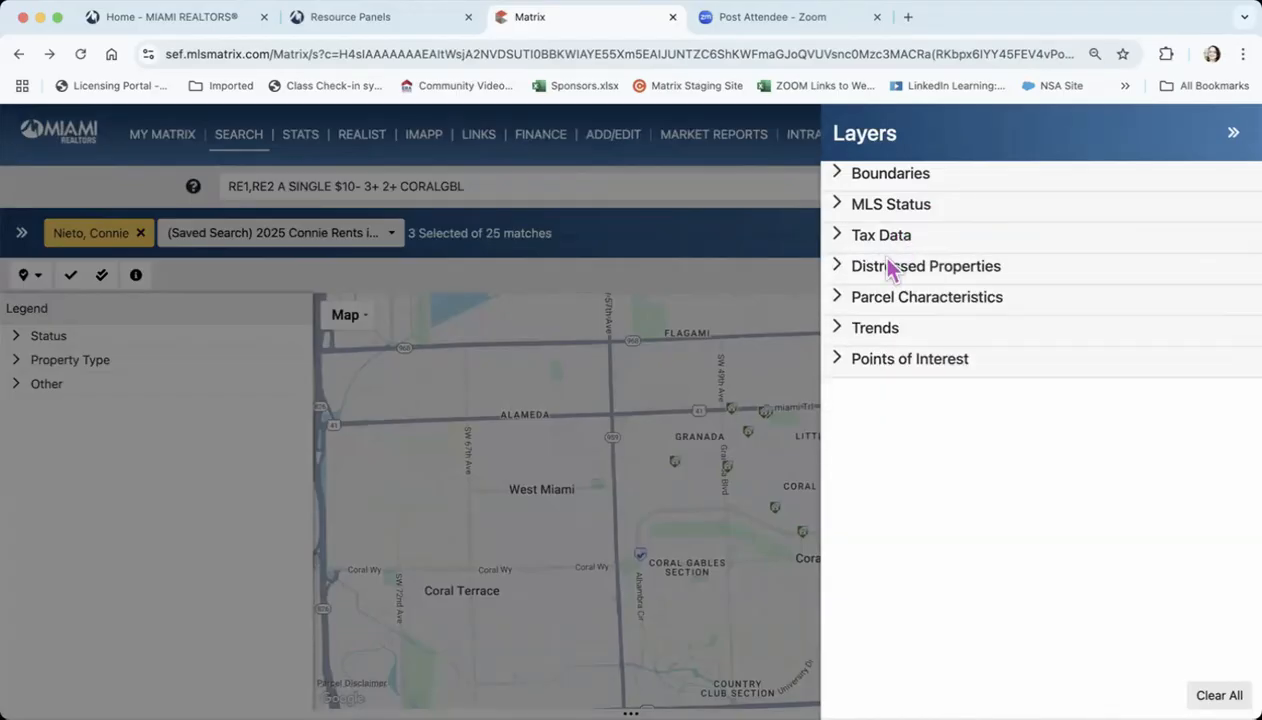
left_click(960, 282)
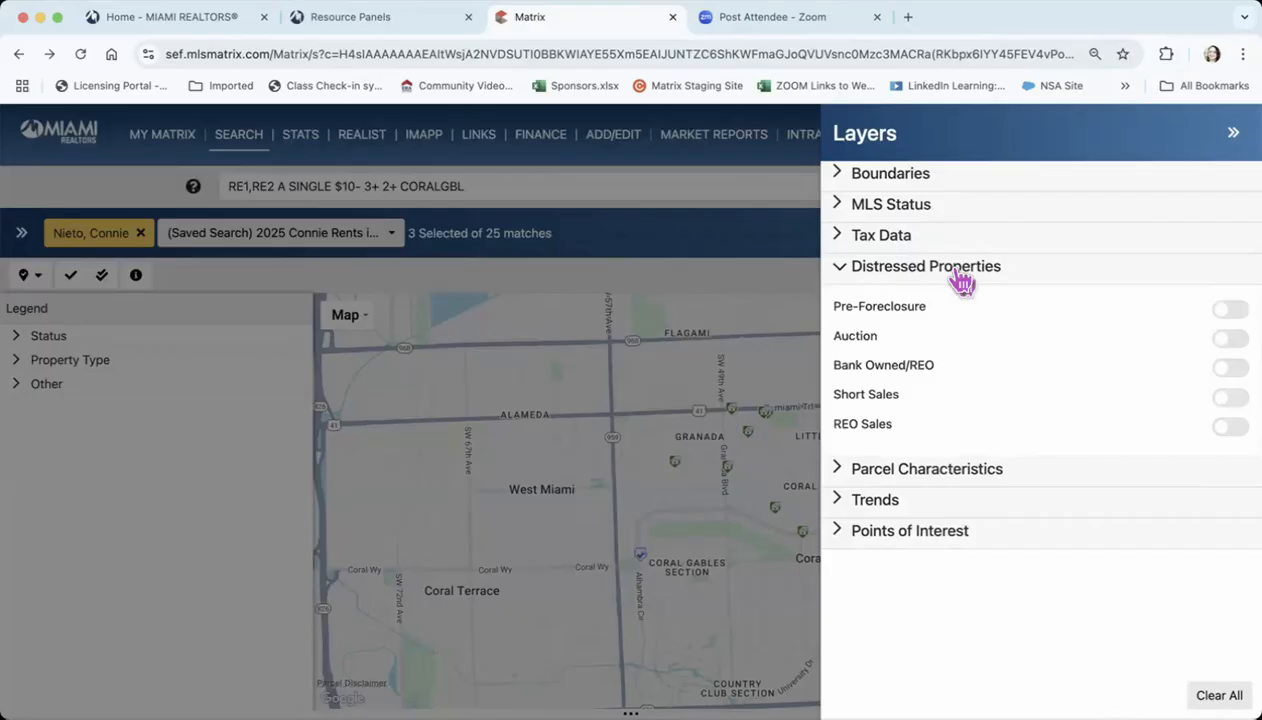
left_click(960, 282)
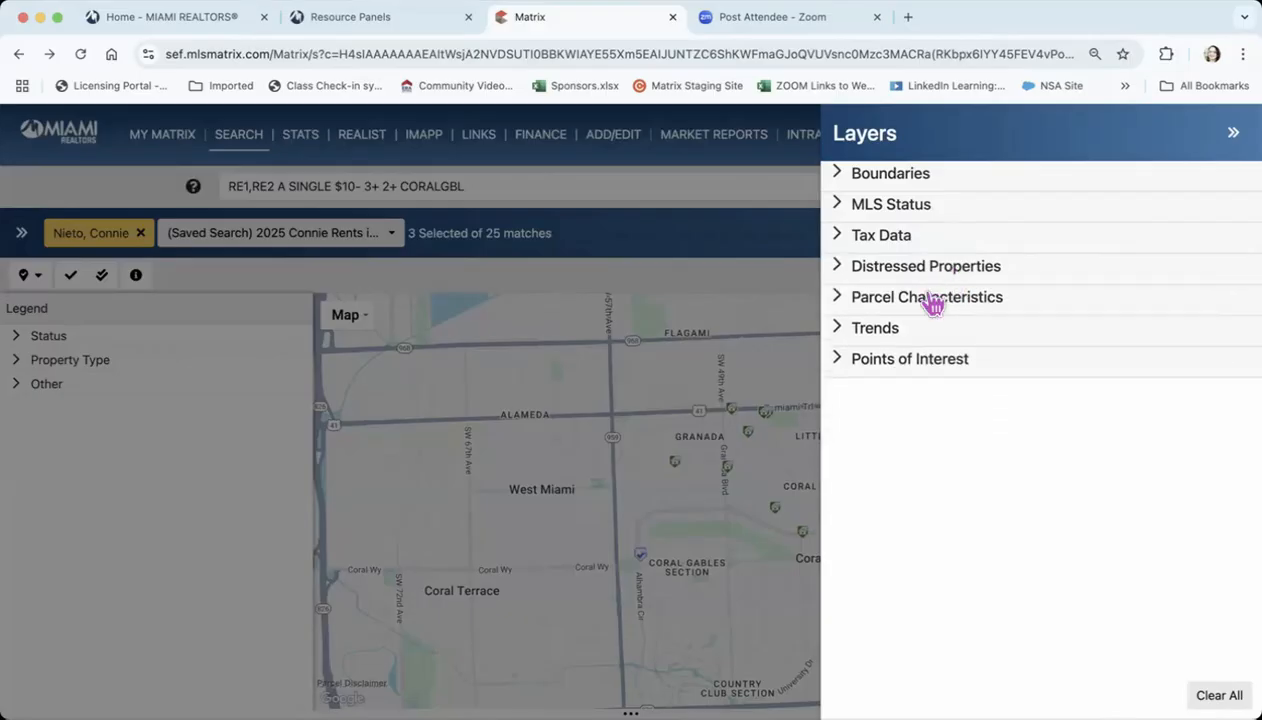
Review the Parcel Characteristics, Trends and Points of Interest layer options, and close the map layers
left_click(970, 310)
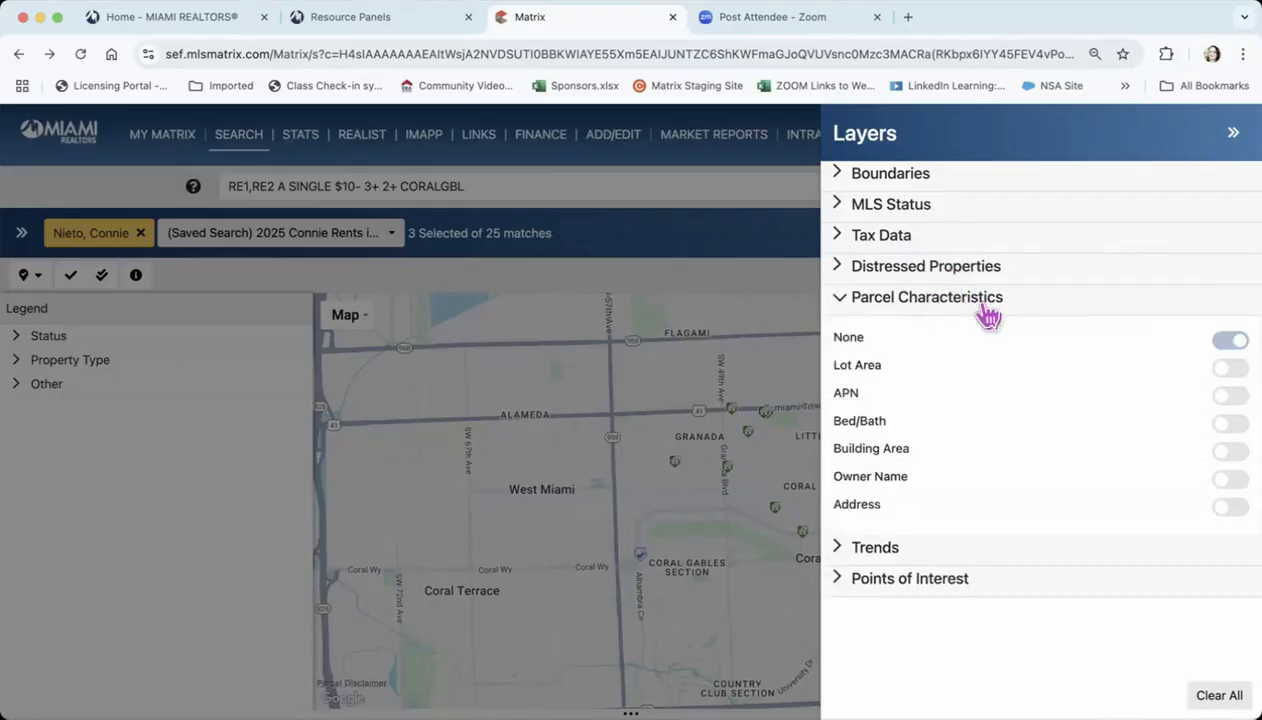
left_click(986, 302)
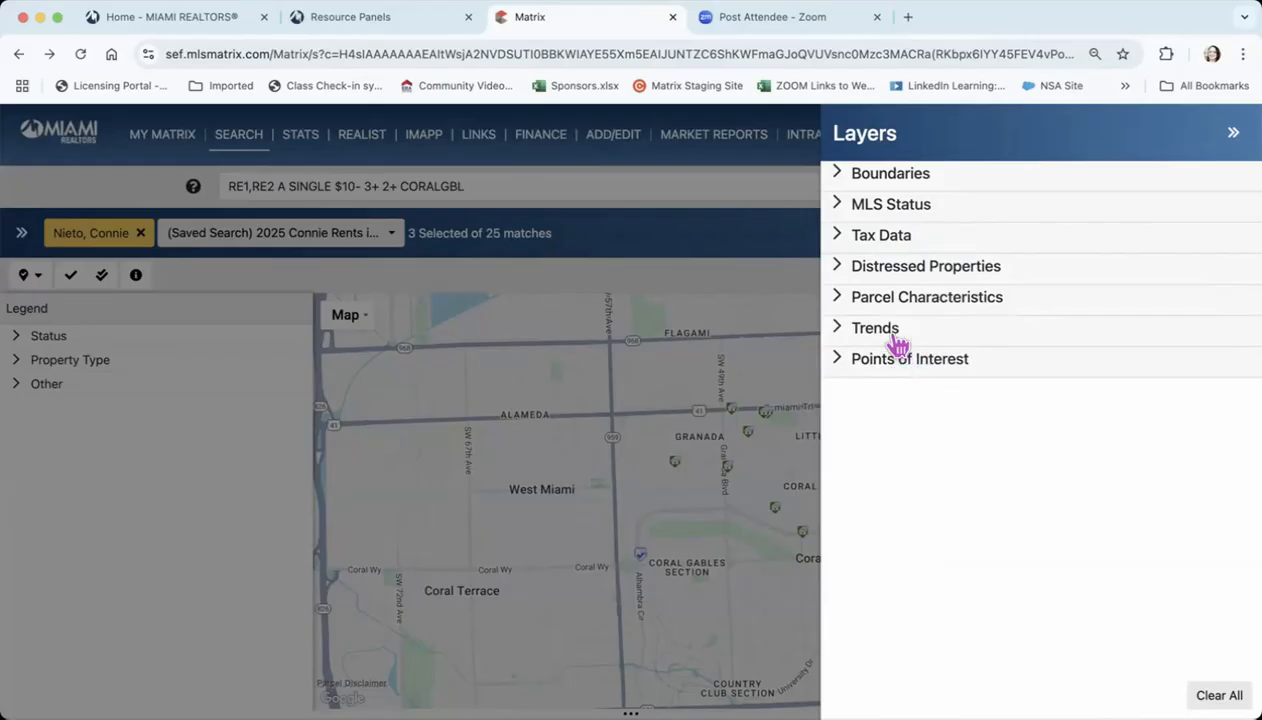
left_click(905, 330)
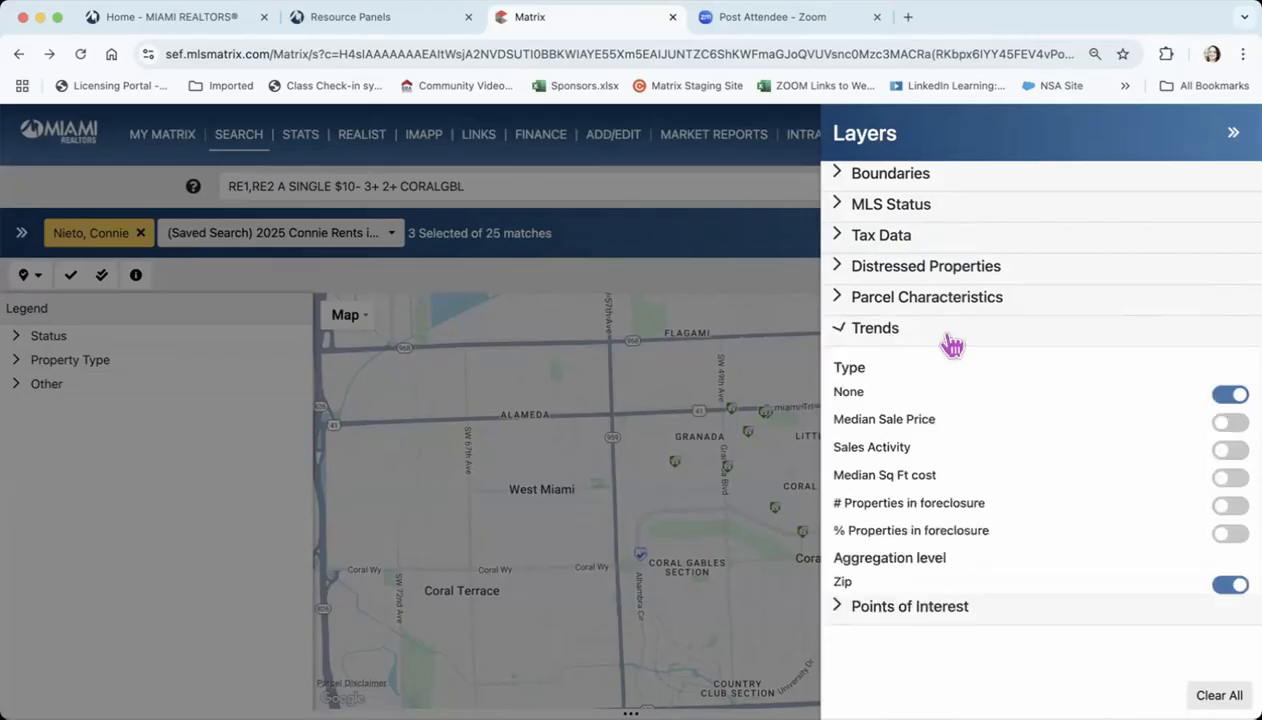
left_click(948, 341)
left_click(918, 368)
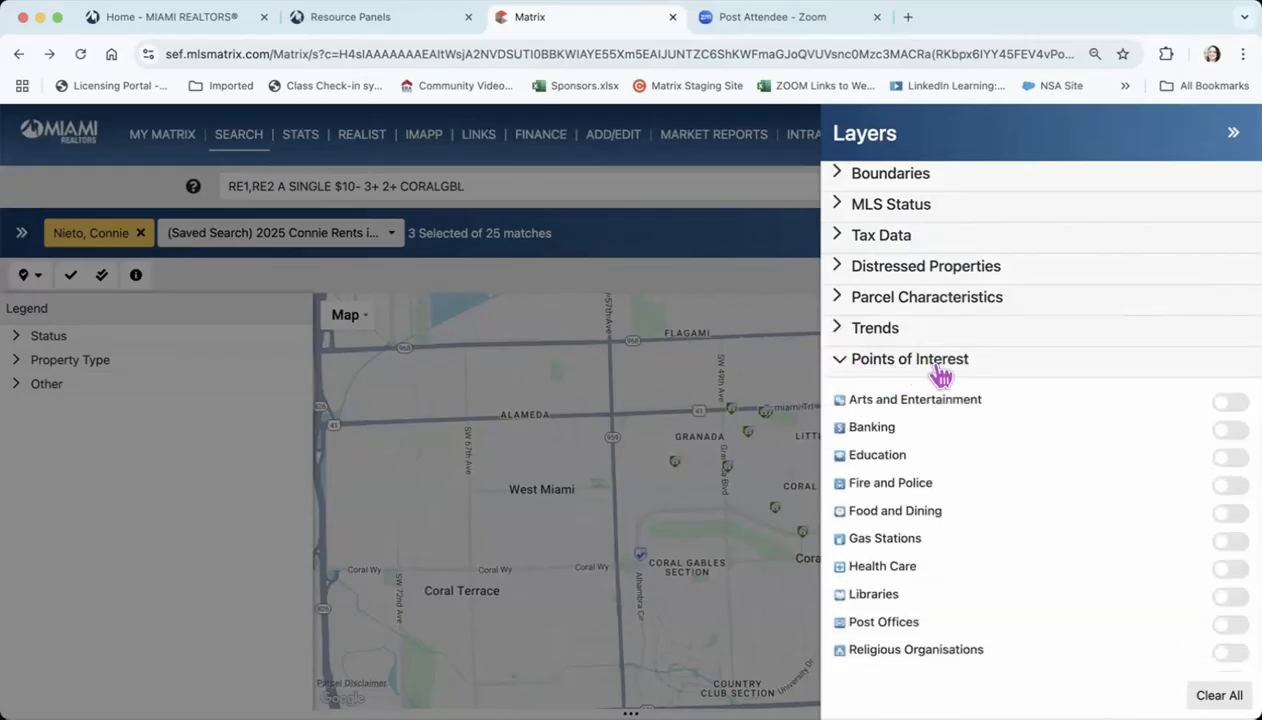
left_click(940, 362)
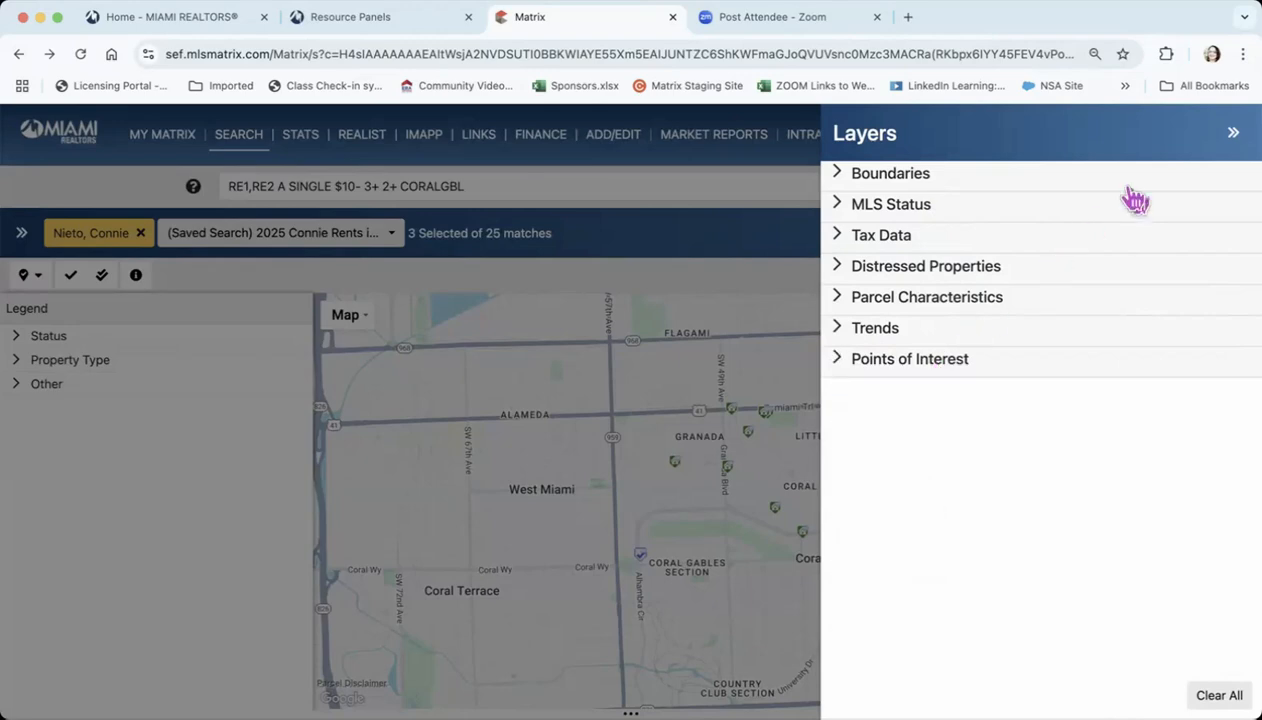
left_click(1232, 133)
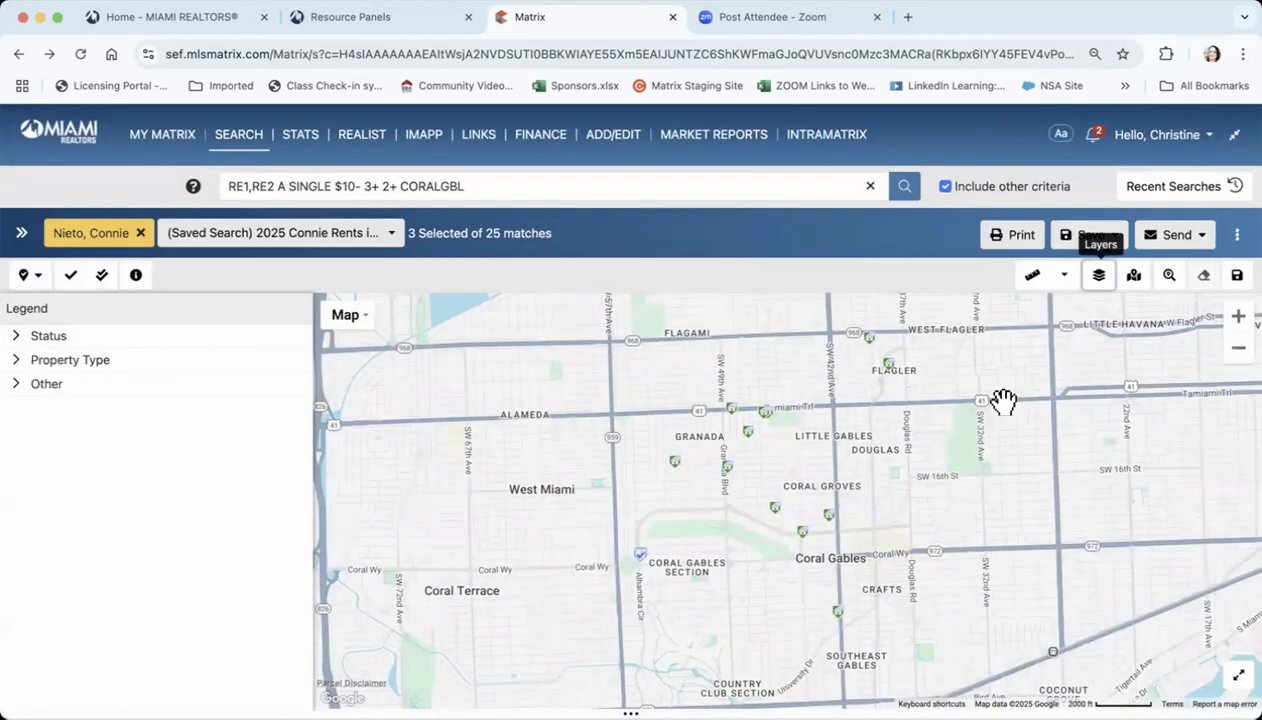
Recenter the map on the search results, and jump to the location Doral
left_click(1135, 280)
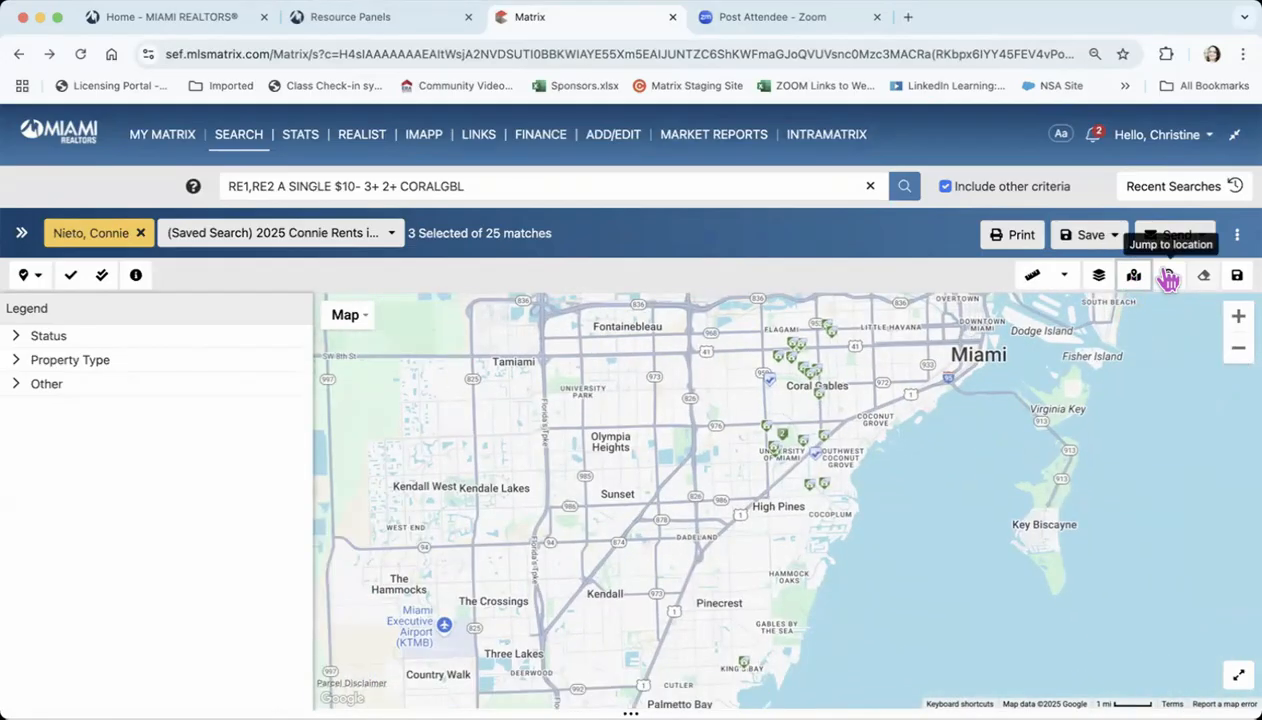
left_click(1168, 277)
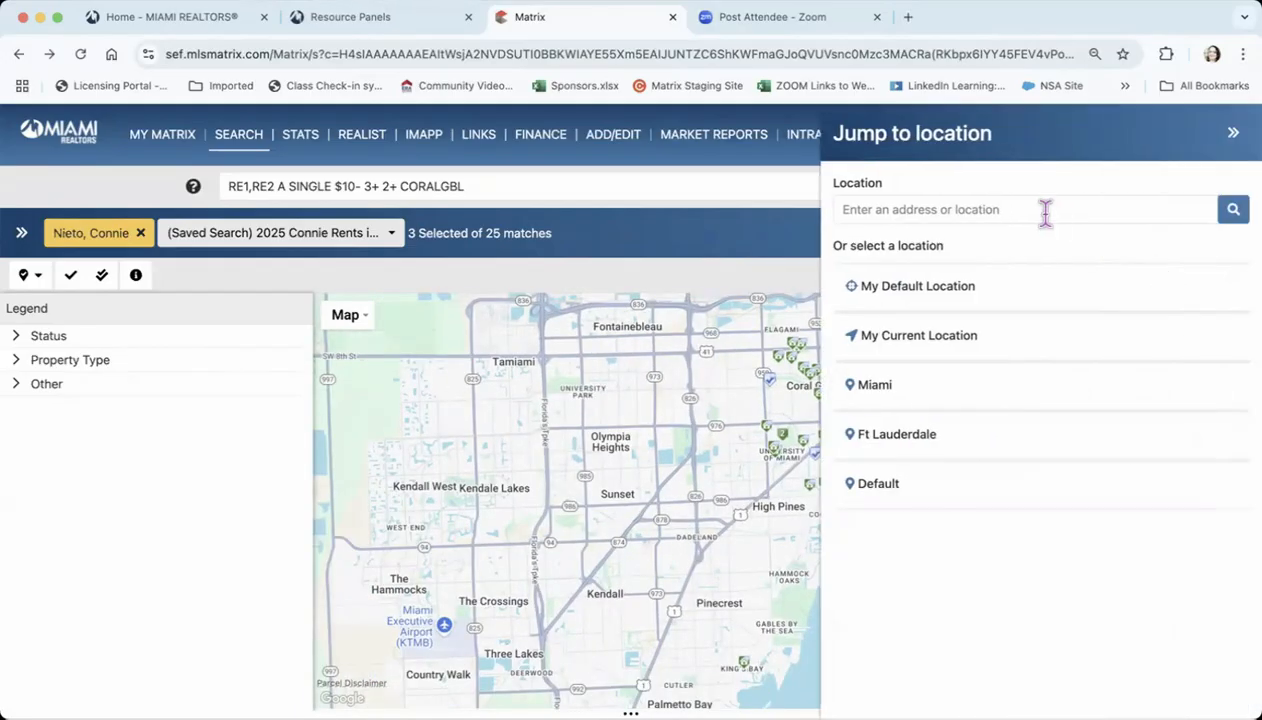
left_click(915, 198)
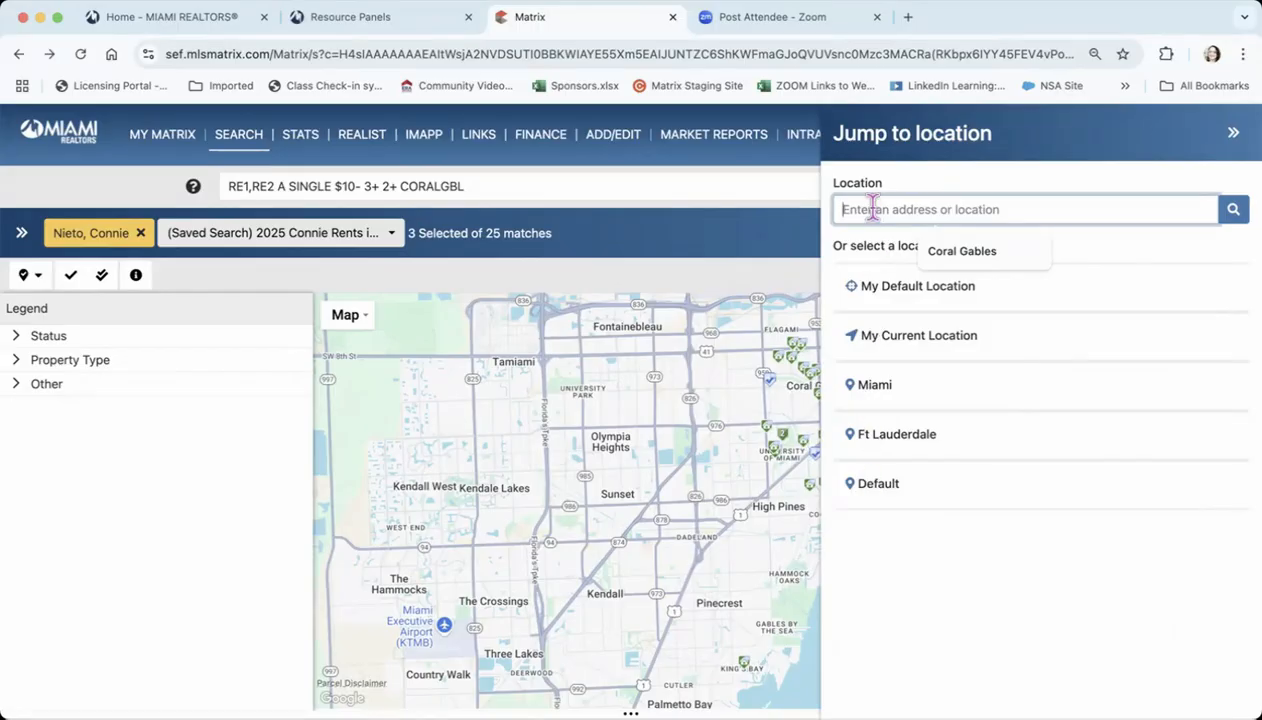
type("Doral")
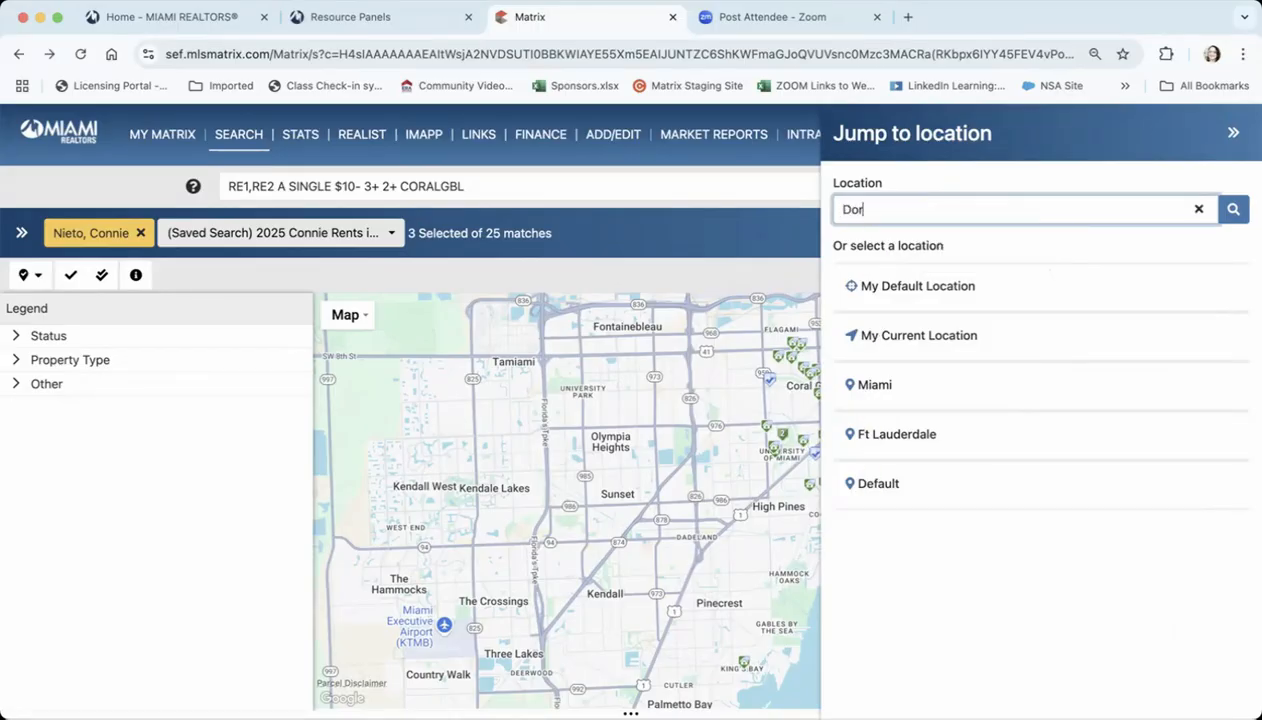
left_click(1233, 209)
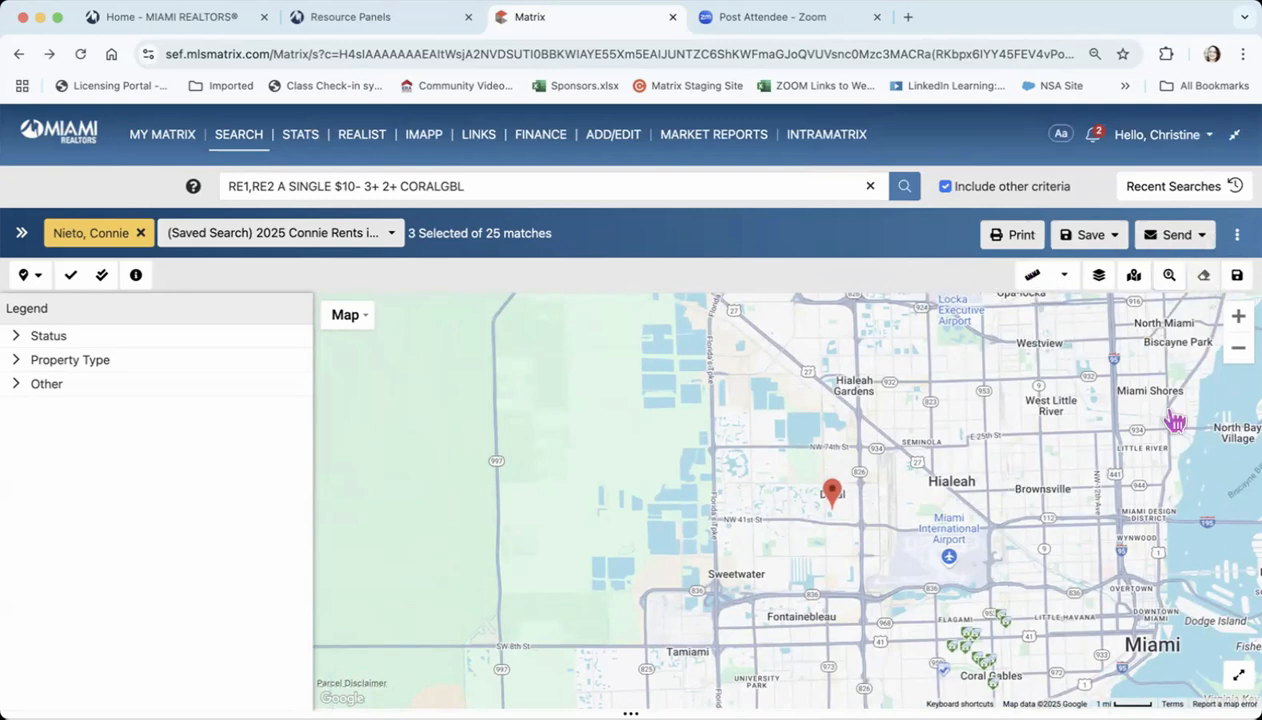
Bring the map from Doral back to the Coral Gables listings and examine their markers
left_click(1238, 316)
left_click_drag(1127, 526, 910, 366)
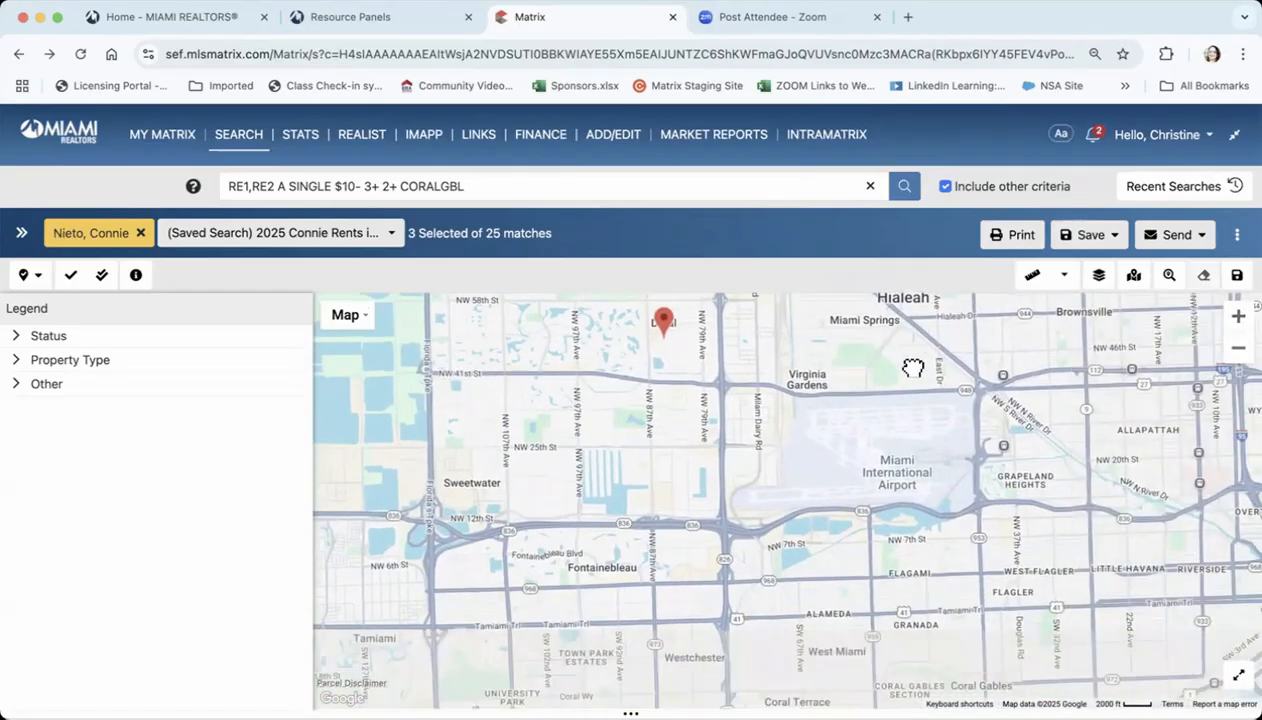
left_click_drag(1070, 501, 995, 378)
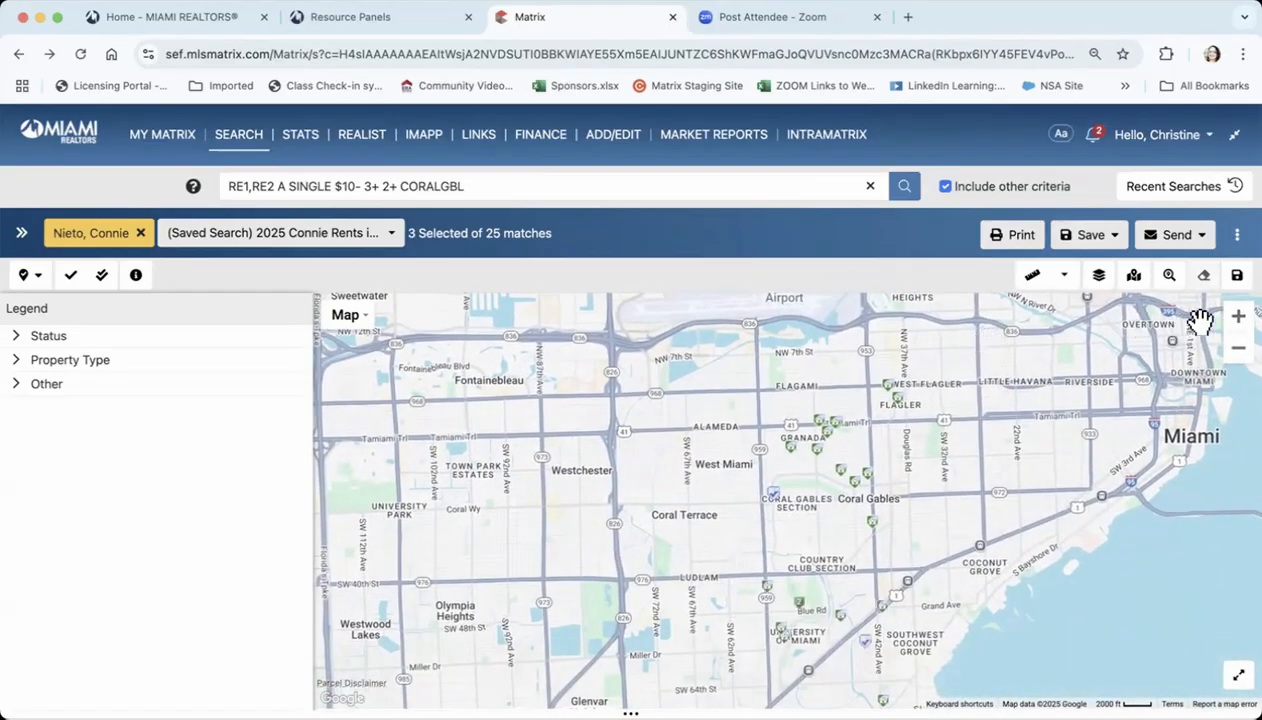
left_click(1228, 320)
left_click_drag(1087, 416, 808, 506)
left_click(1238, 347)
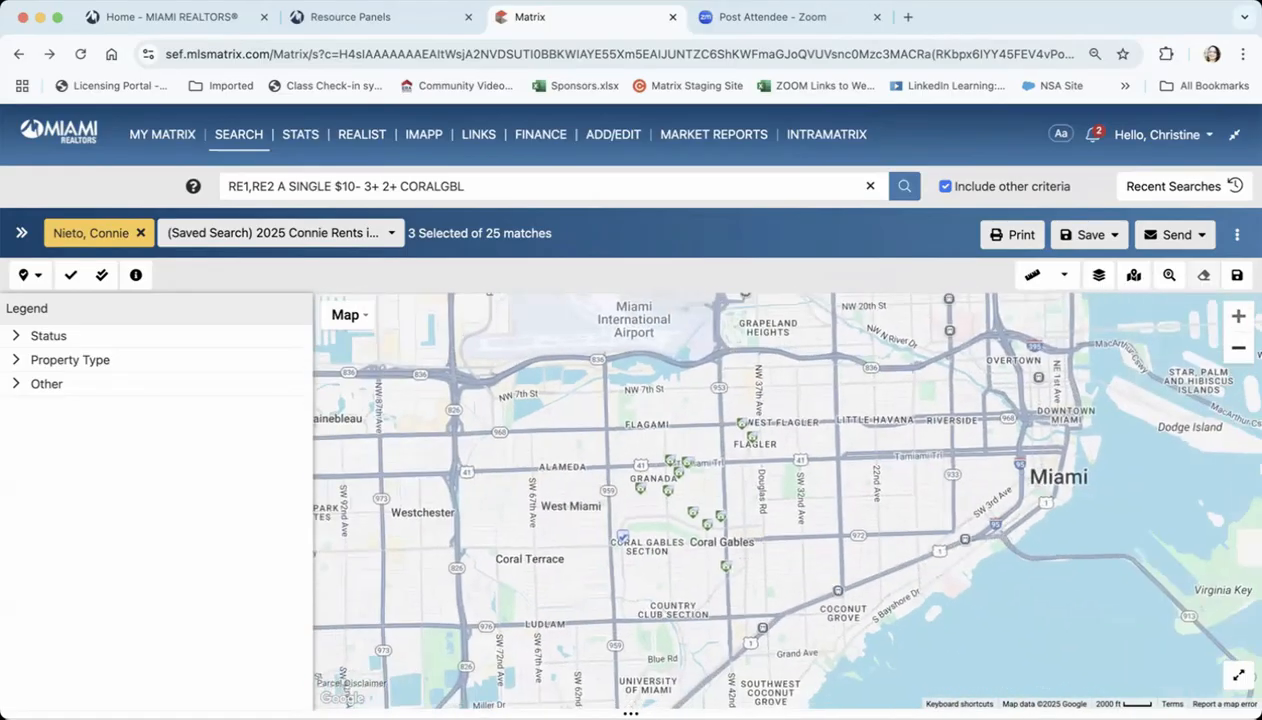
left_click_drag(1048, 427, 1043, 460)
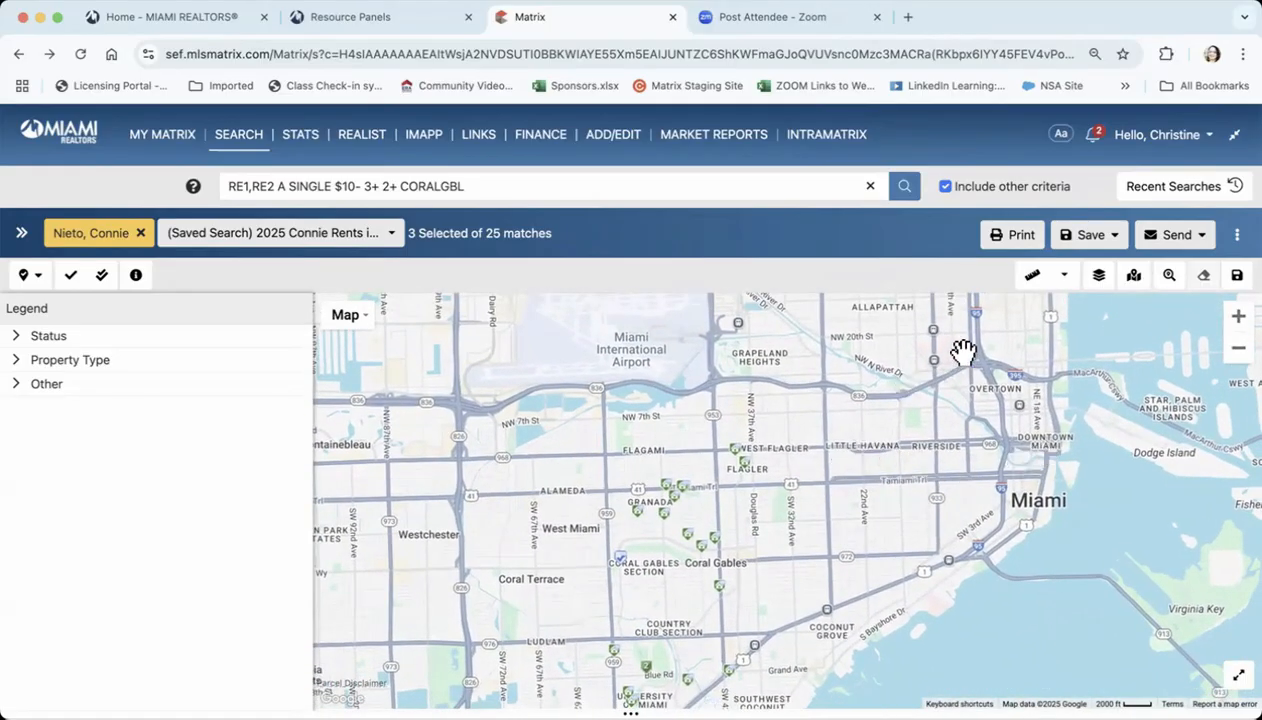
left_click(1032, 274)
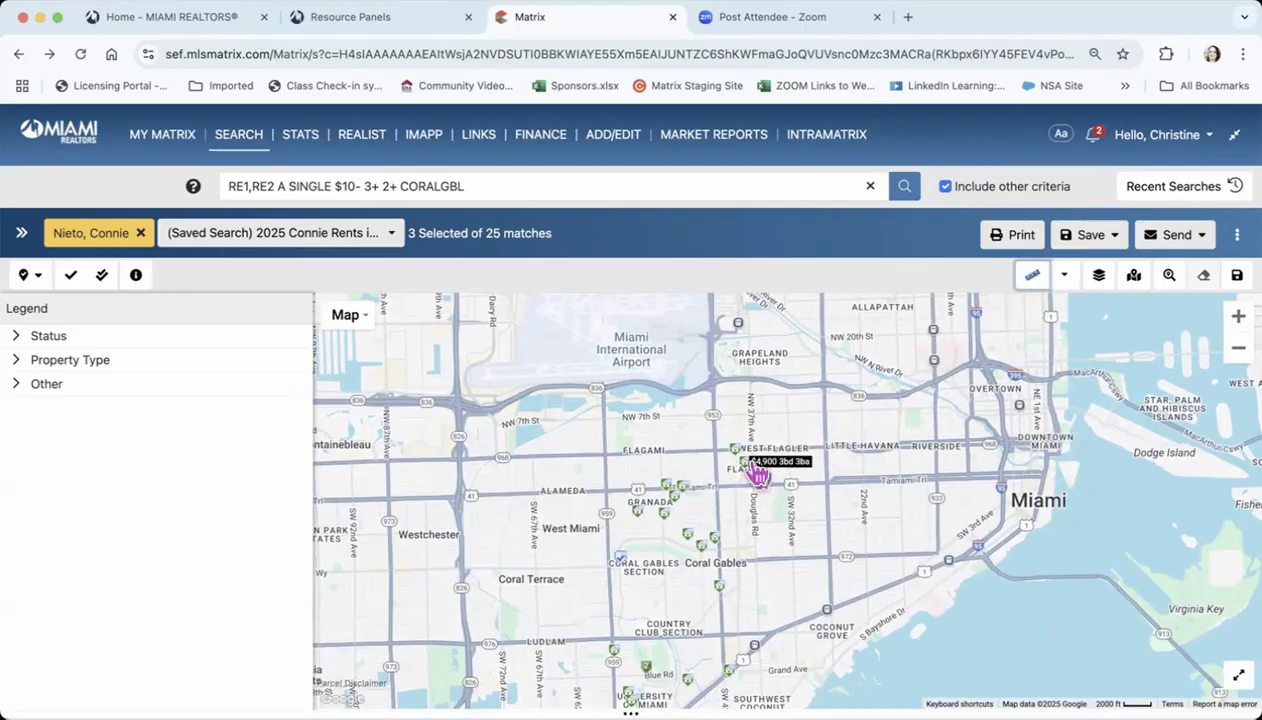
left_click(751, 474)
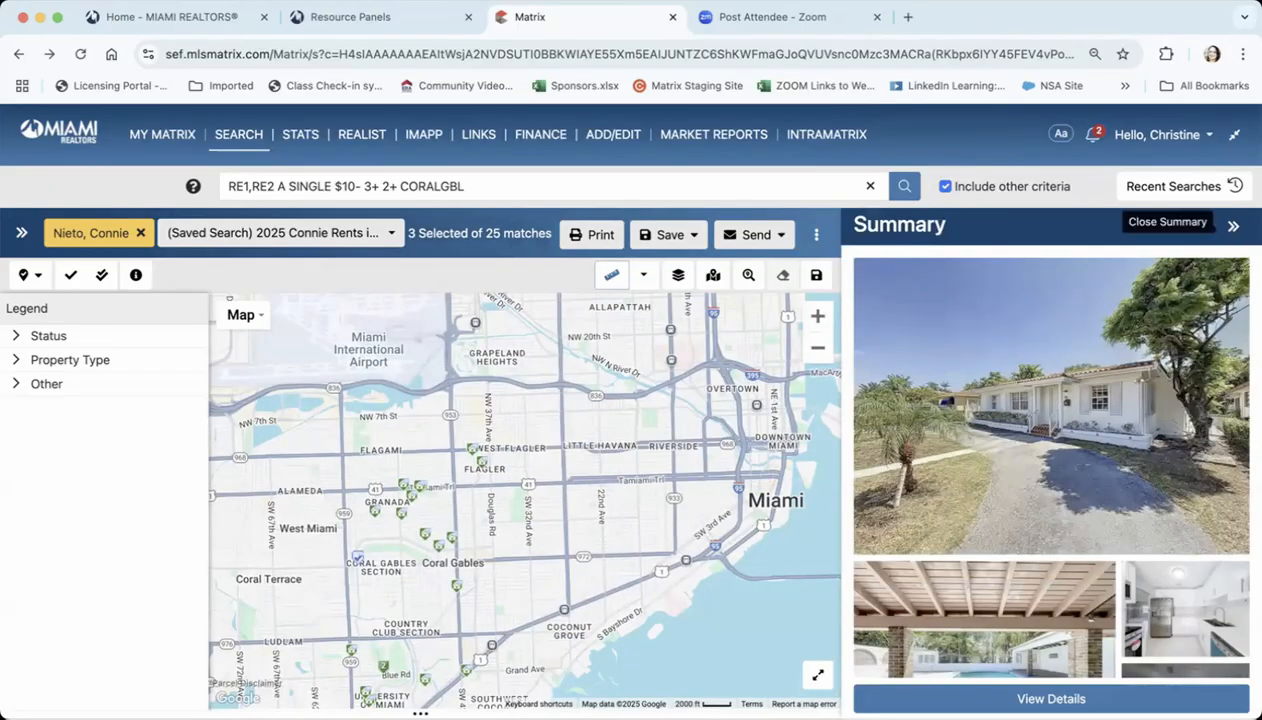
left_click(1233, 226)
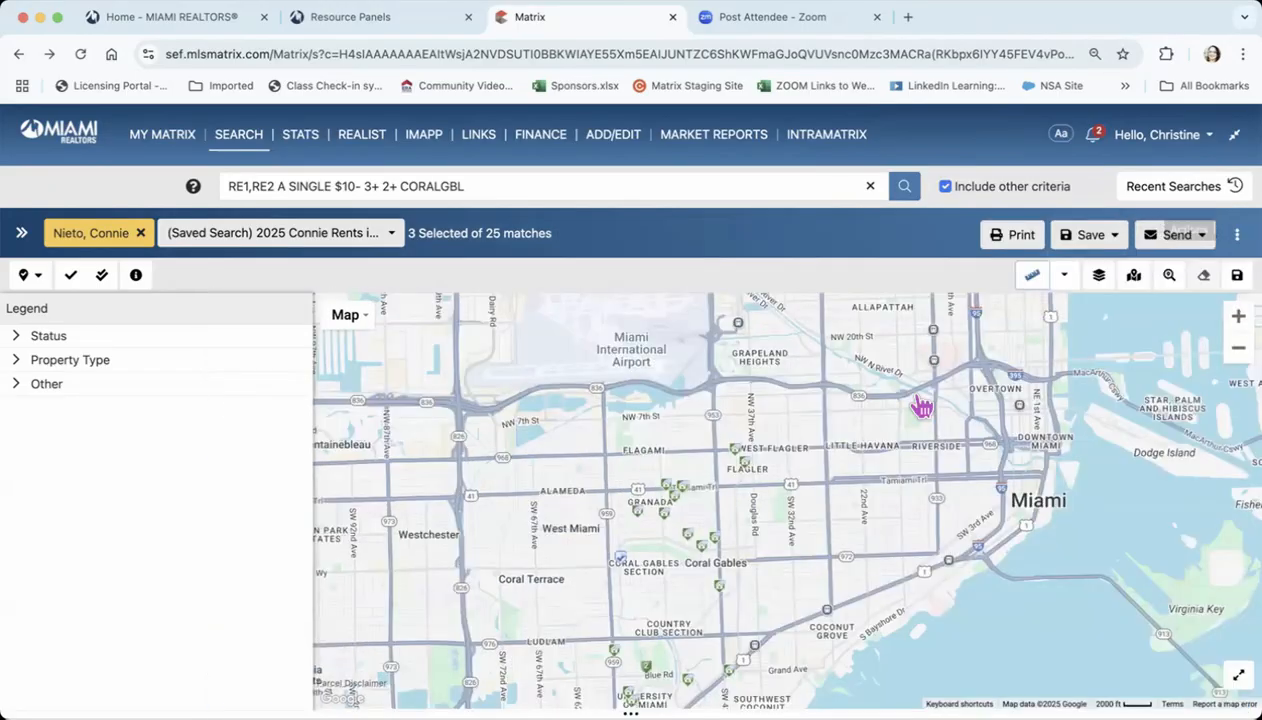
Measure the distance from the listing near Flagler to Downtown Miami with the Ruler, and delete the measurement line
left_click(1034, 277)
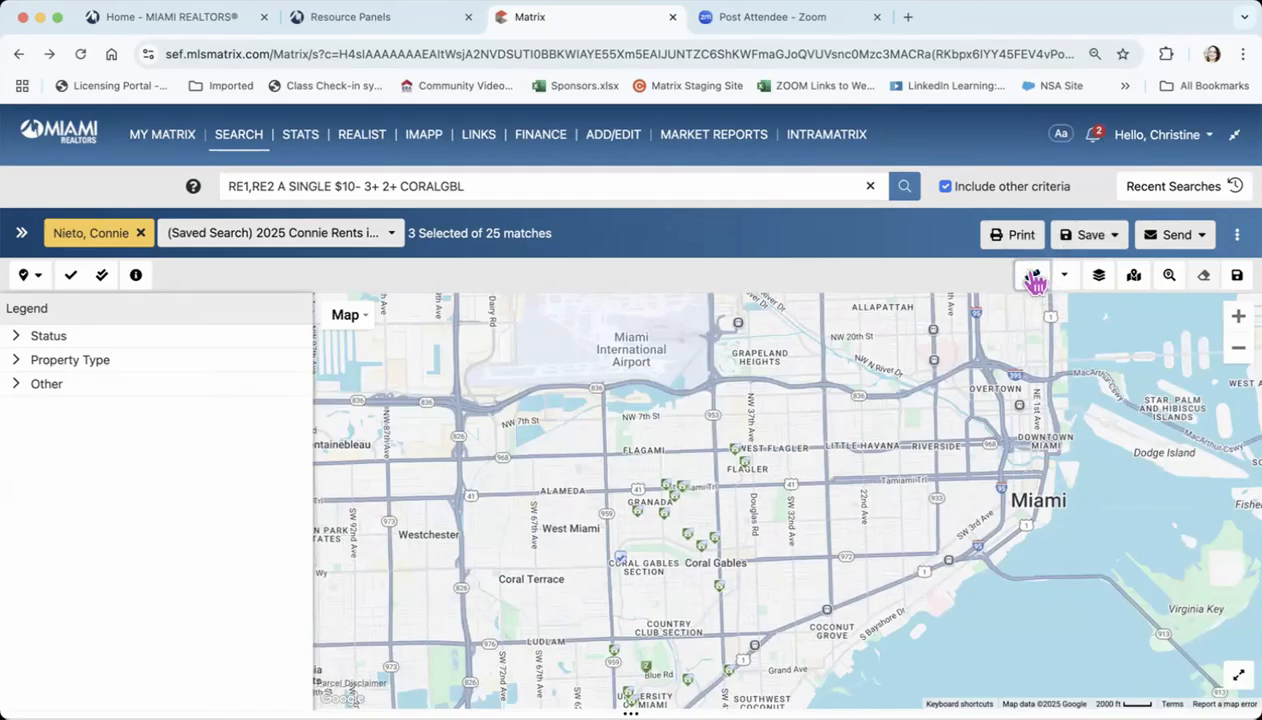
left_click(754, 462)
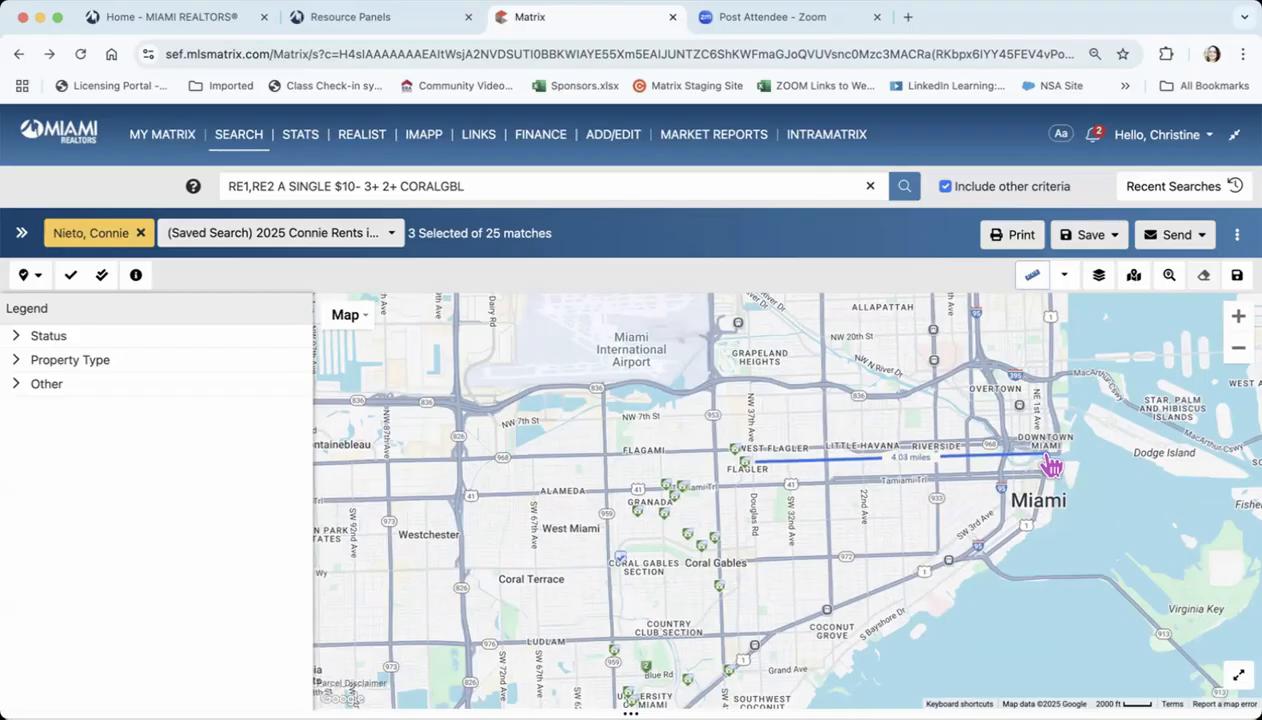
left_click(1047, 459)
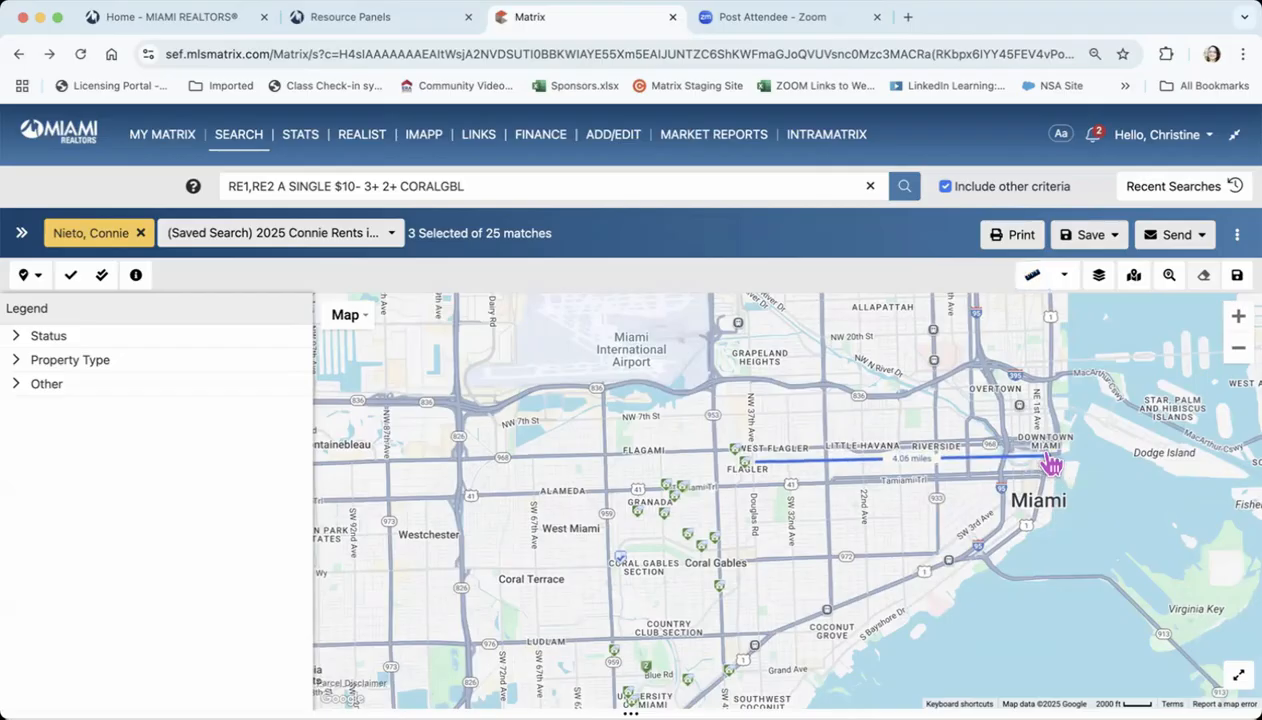
left_click(909, 463)
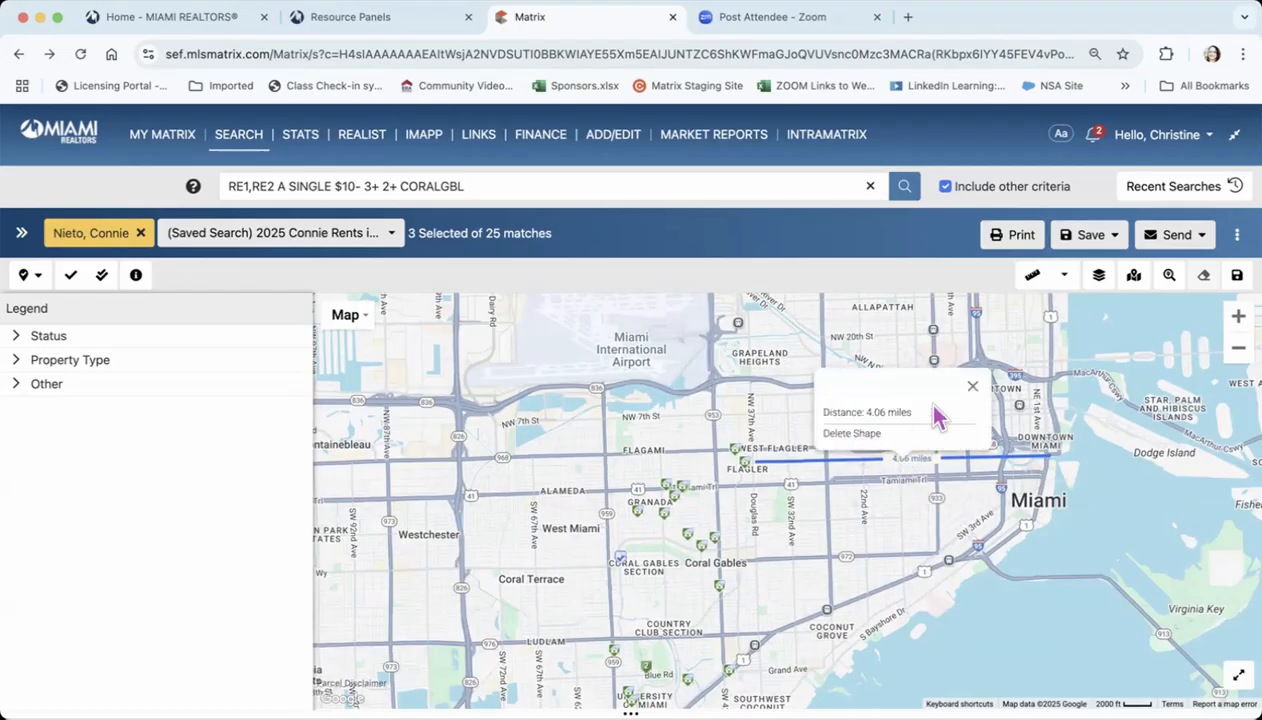
left_click(848, 433)
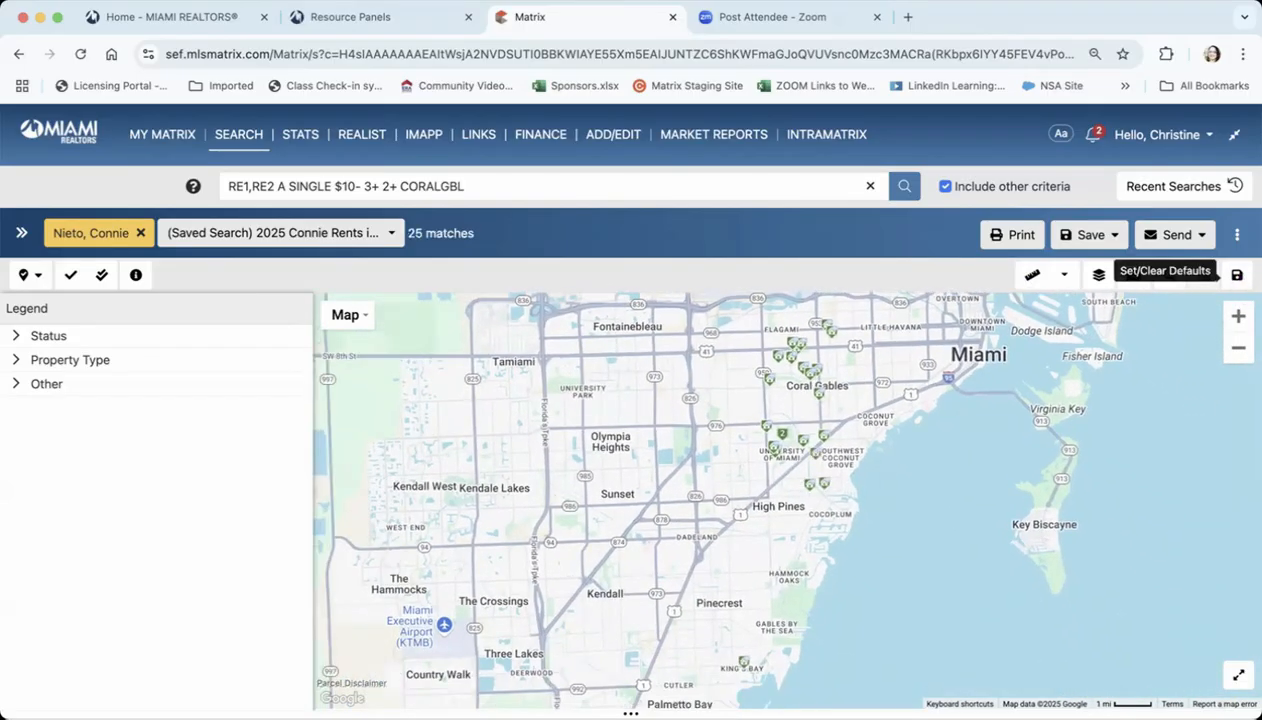
Review the Send and Save options available for the search results
left_click(1201, 238)
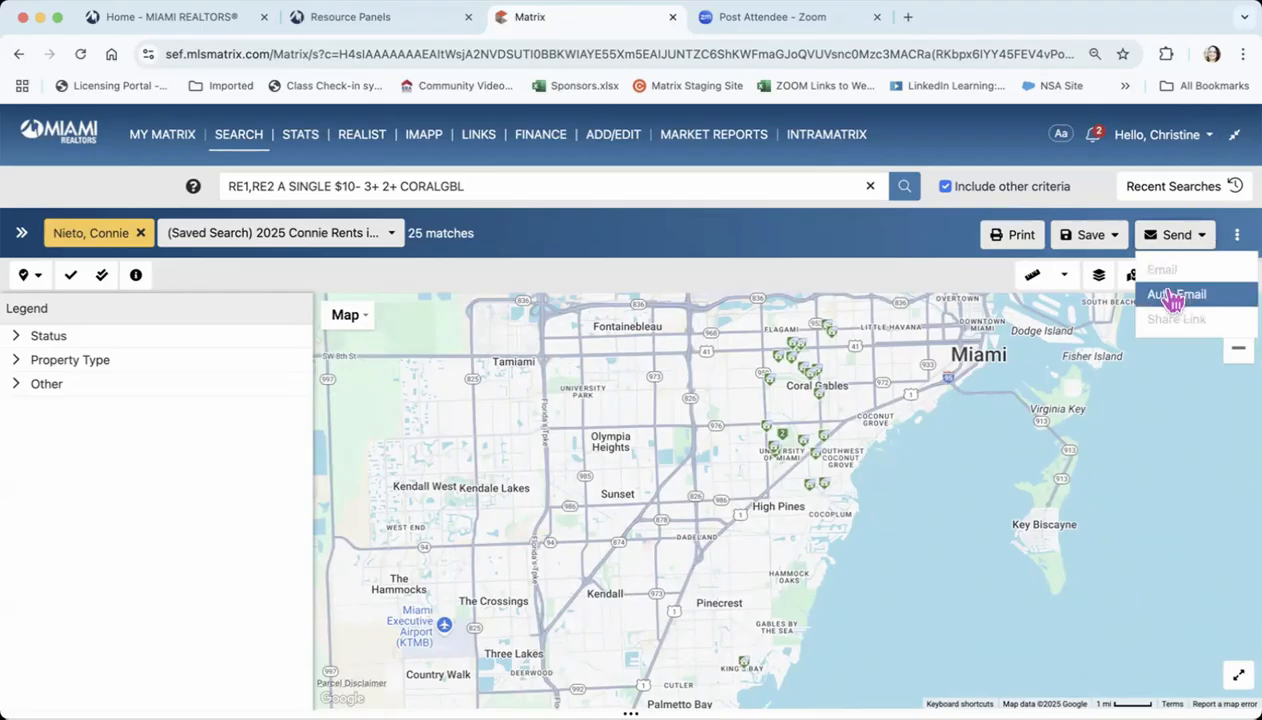
left_click(1118, 239)
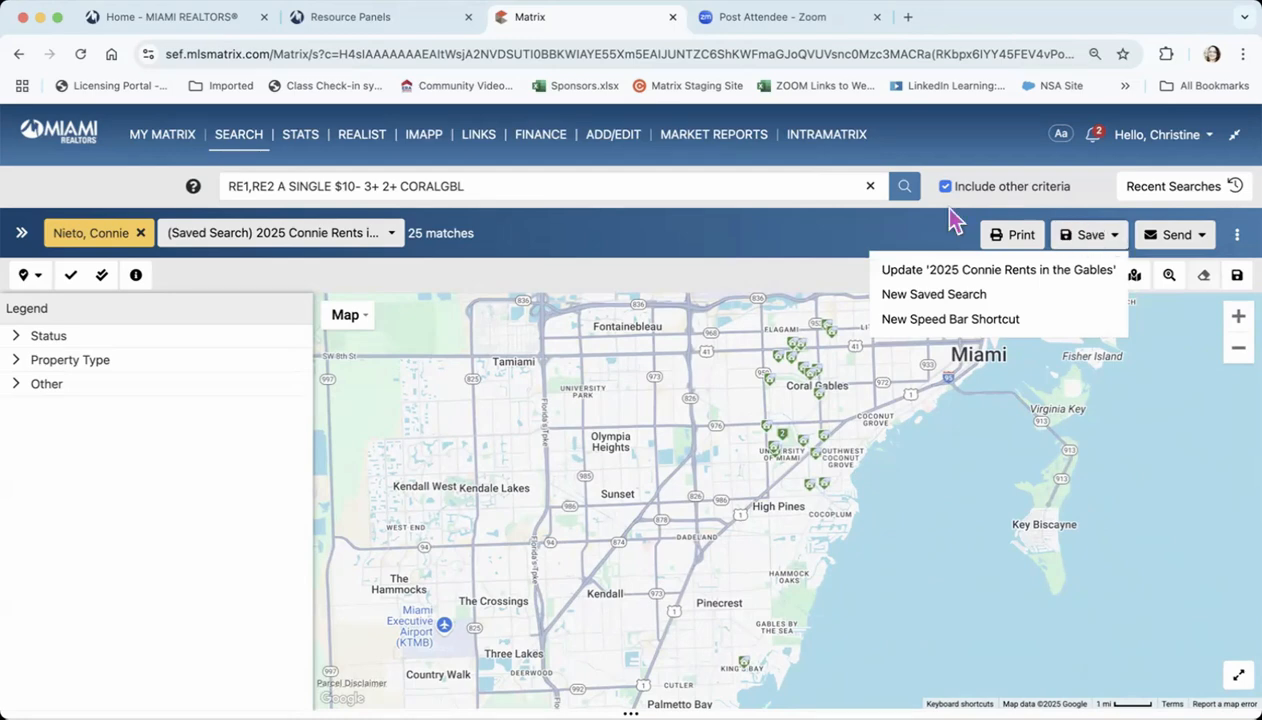
left_click(745, 247)
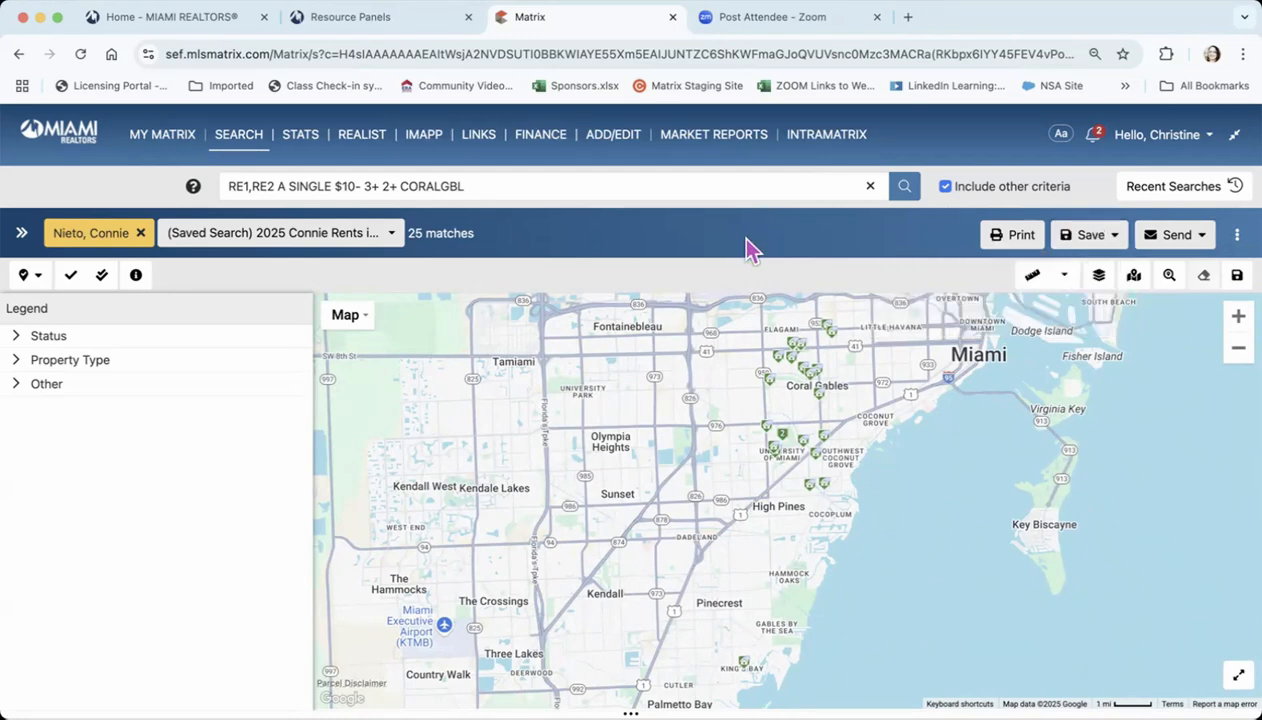
Start a new listing cart from the Actions options and name it New Map Beta Cart
left_click(1238, 242)
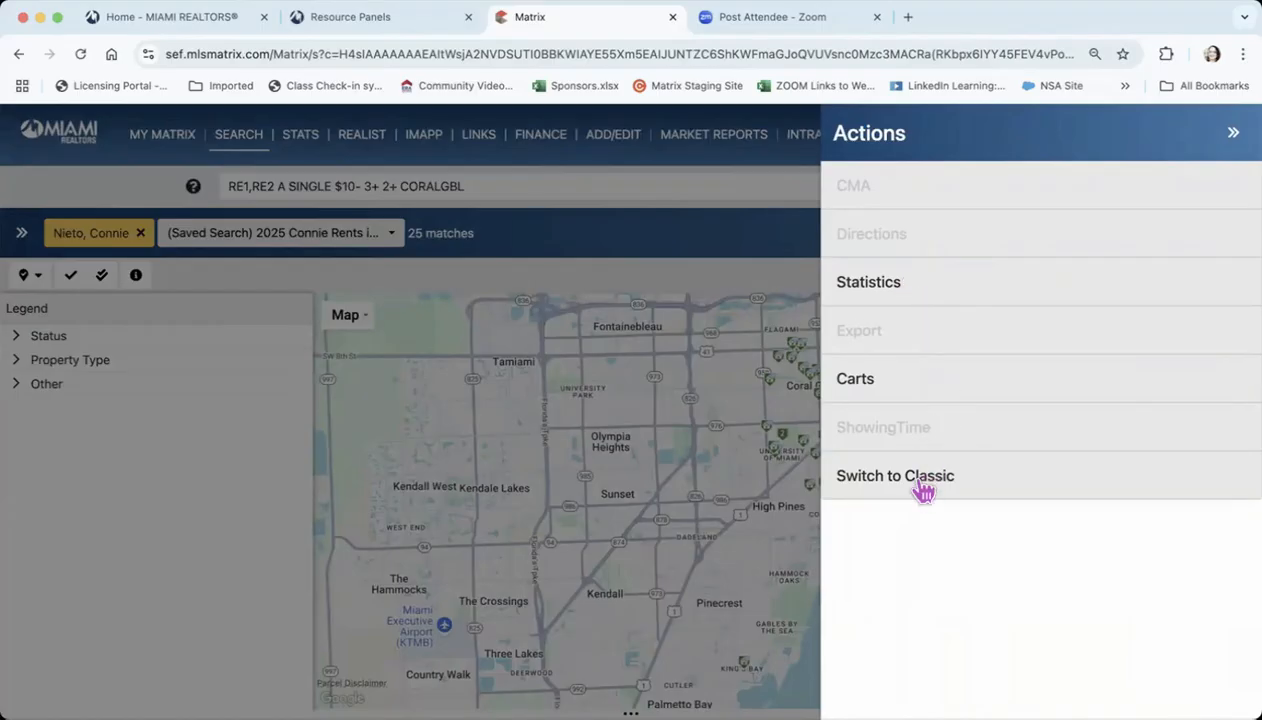
left_click(862, 385)
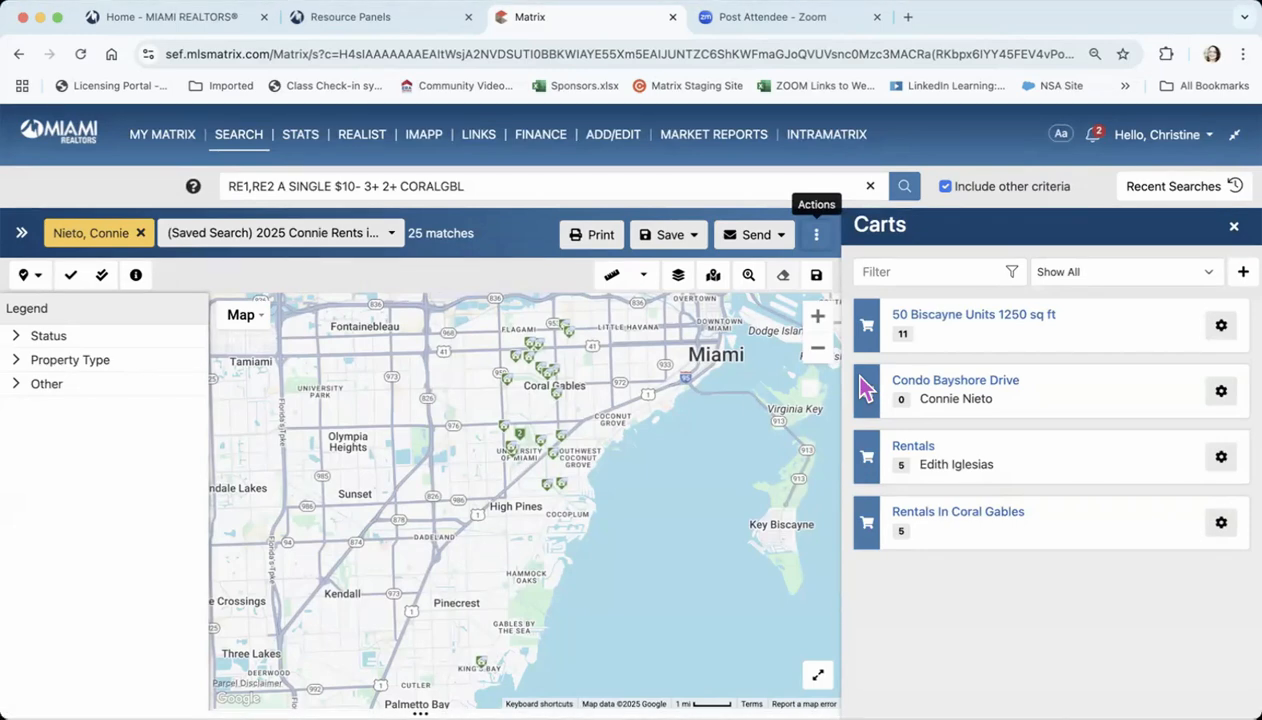
left_click(1243, 271)
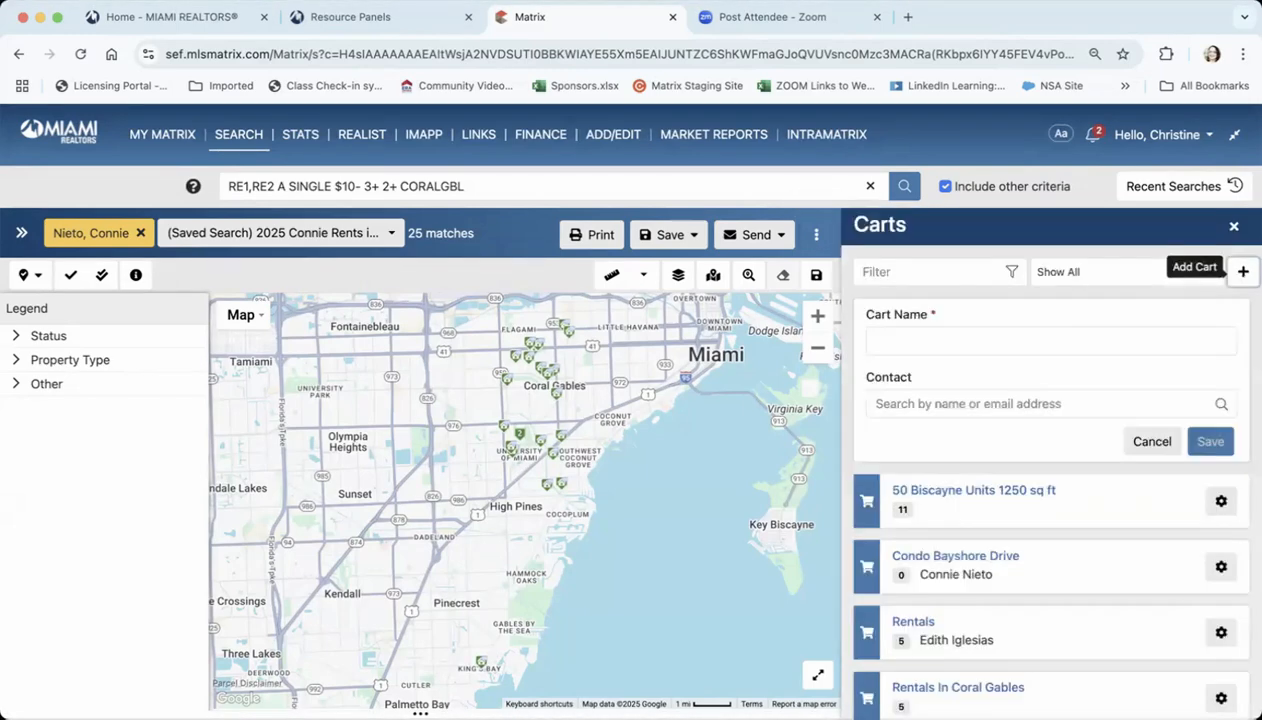
left_click(958, 332)
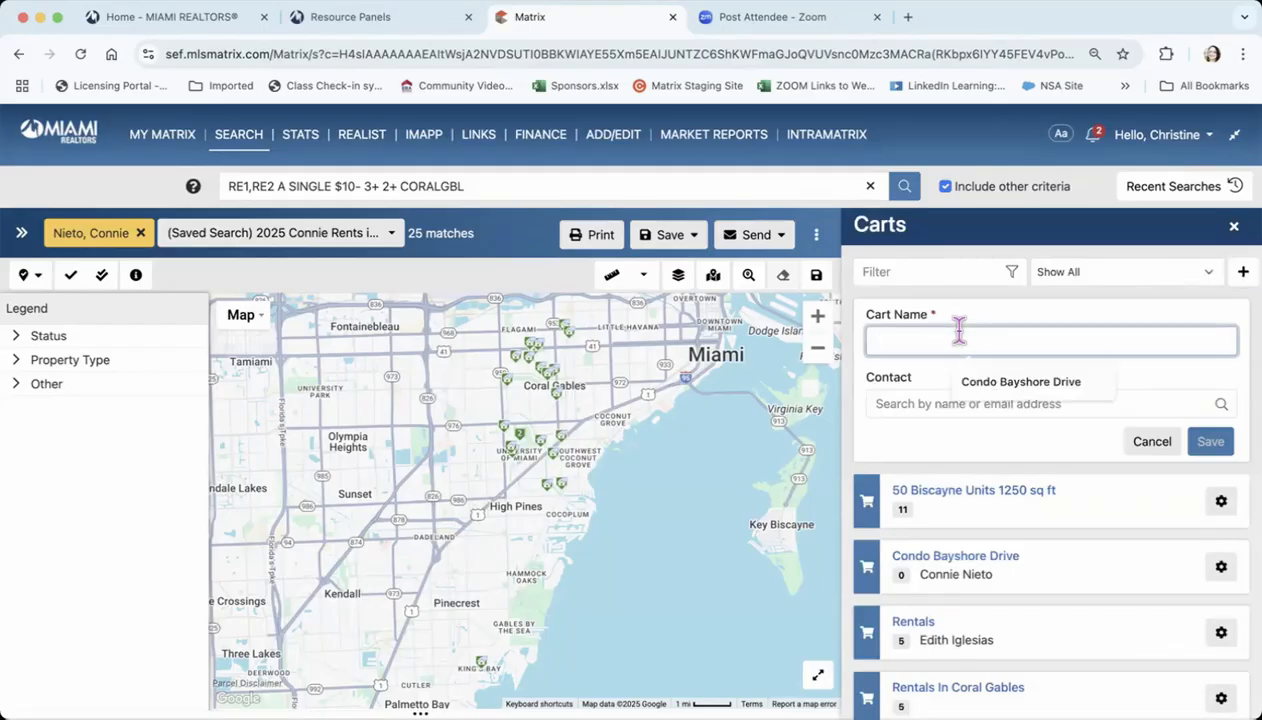
type("New Map")
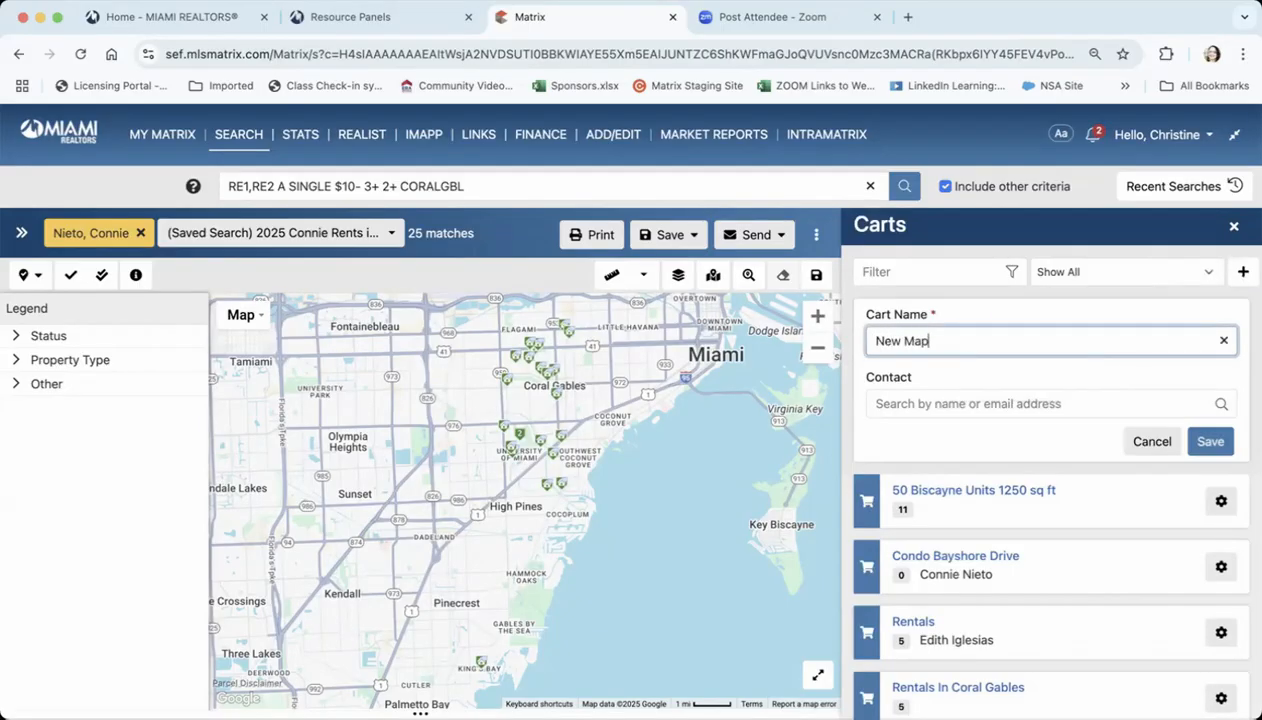
type(" Beta Cart")
Find the client's existing contact by e-mail, assign it to New Map Beta Cart, and save the cart
left_click(957, 394)
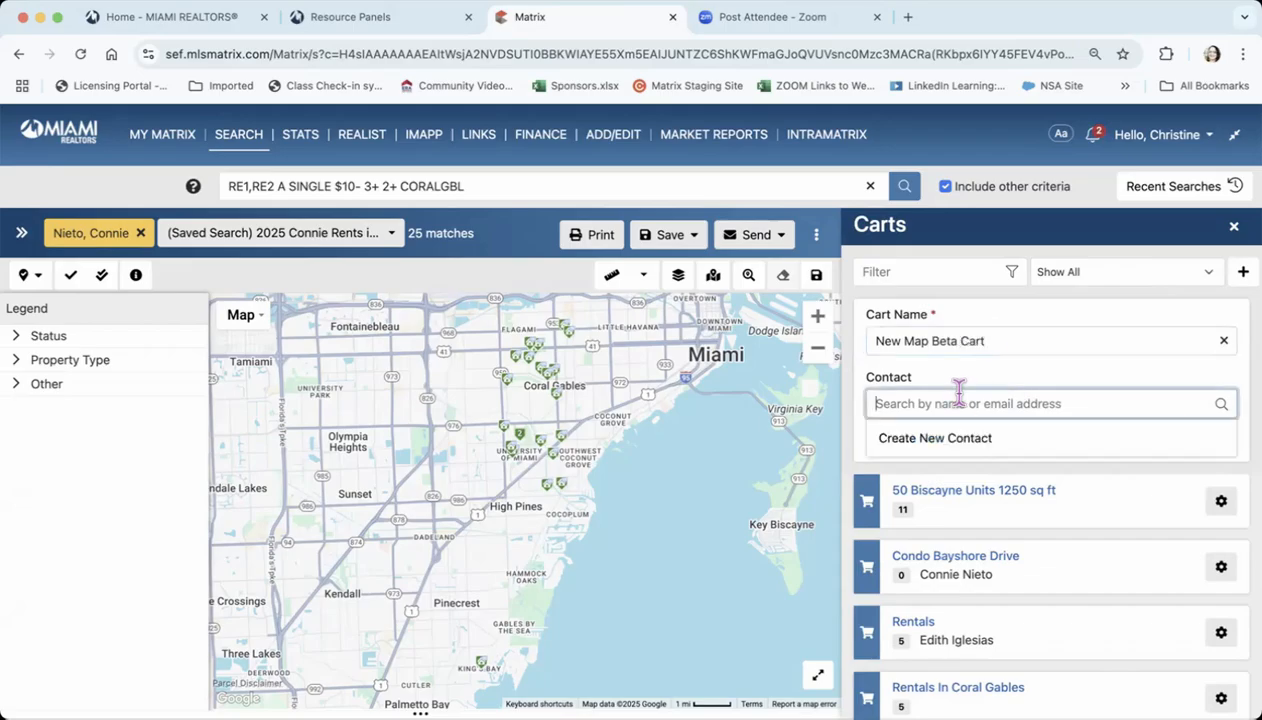
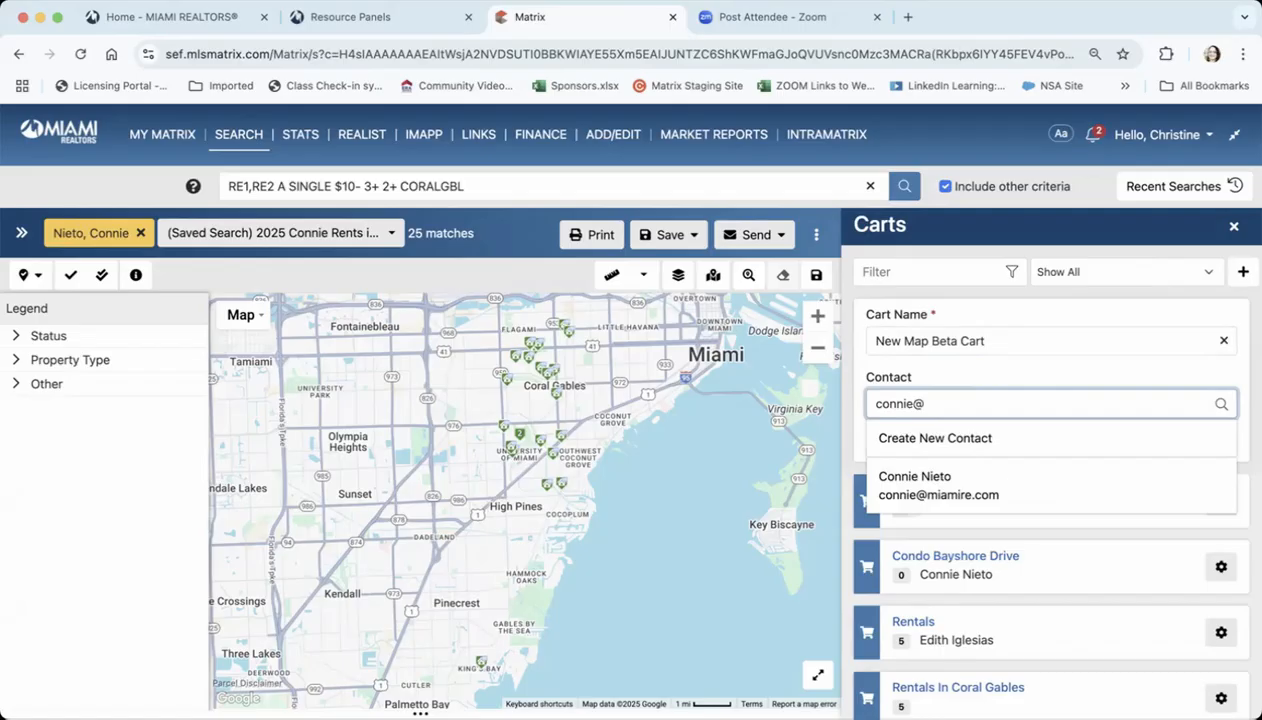
left_click(944, 480)
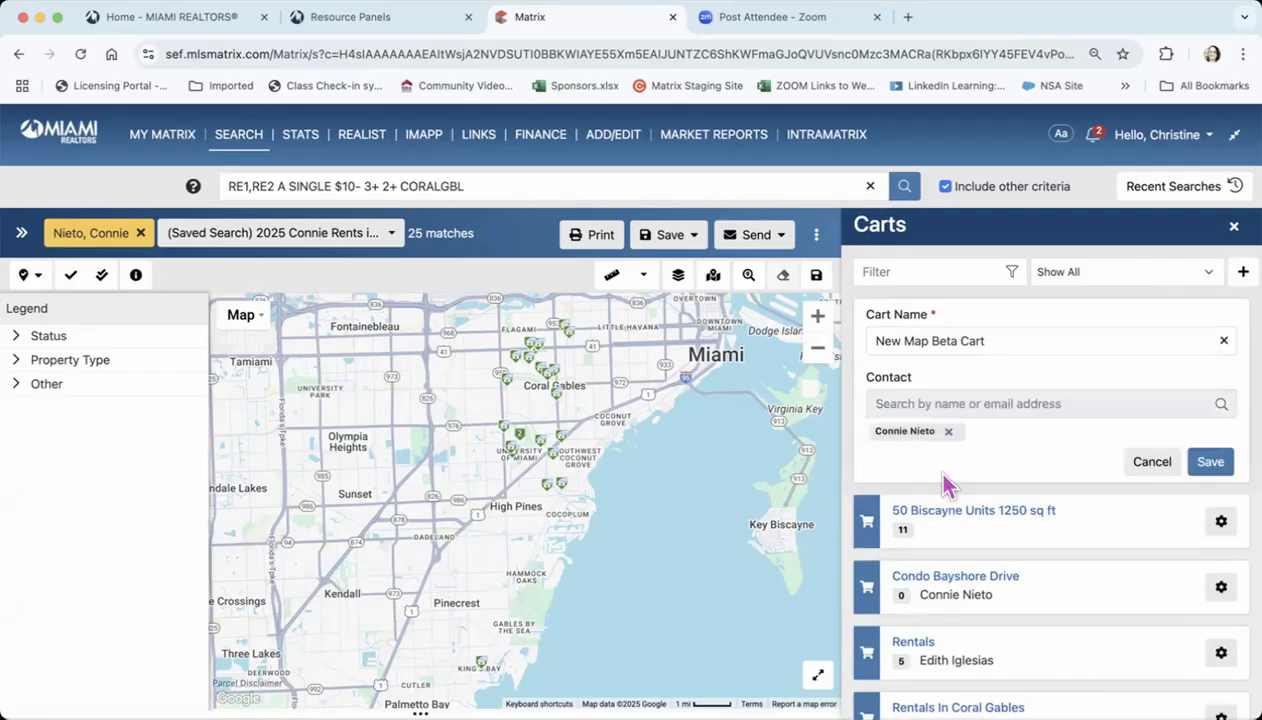
left_click(1216, 461)
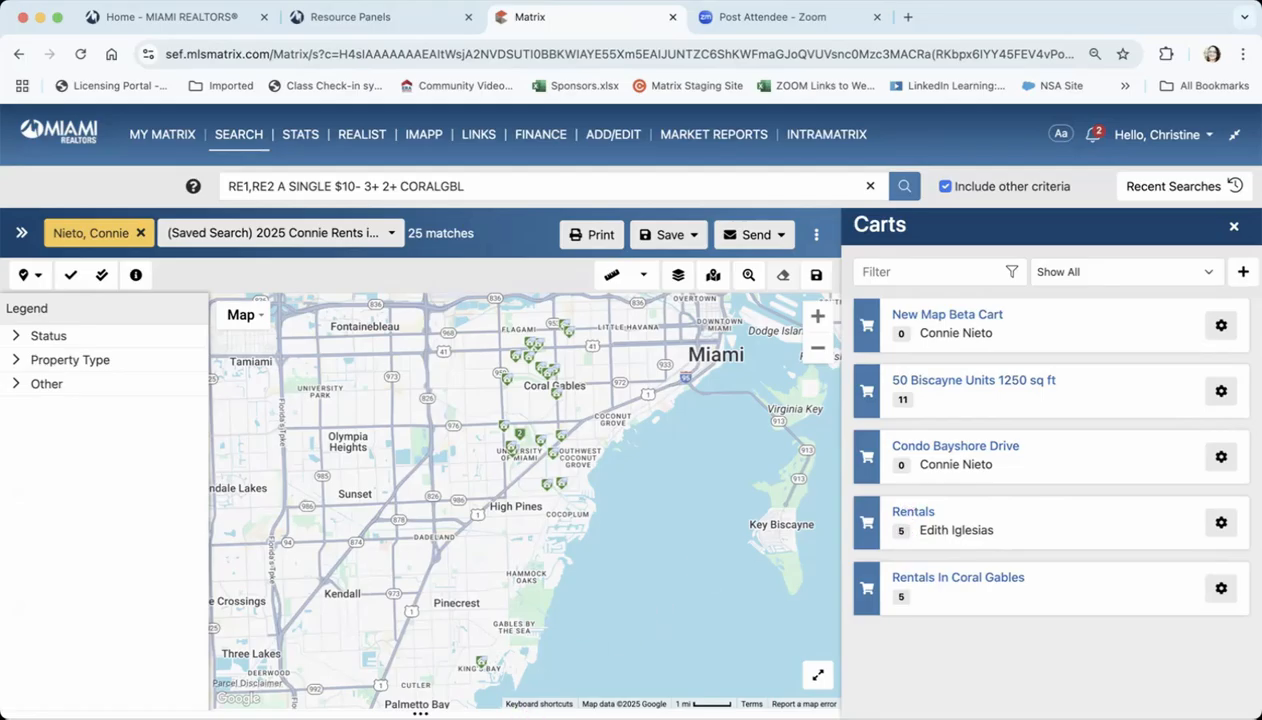
Bring the results list back over the map, add its first three listings to New Map Beta Cart, and close the carts
left_click_drag(420, 713, 438, 244)
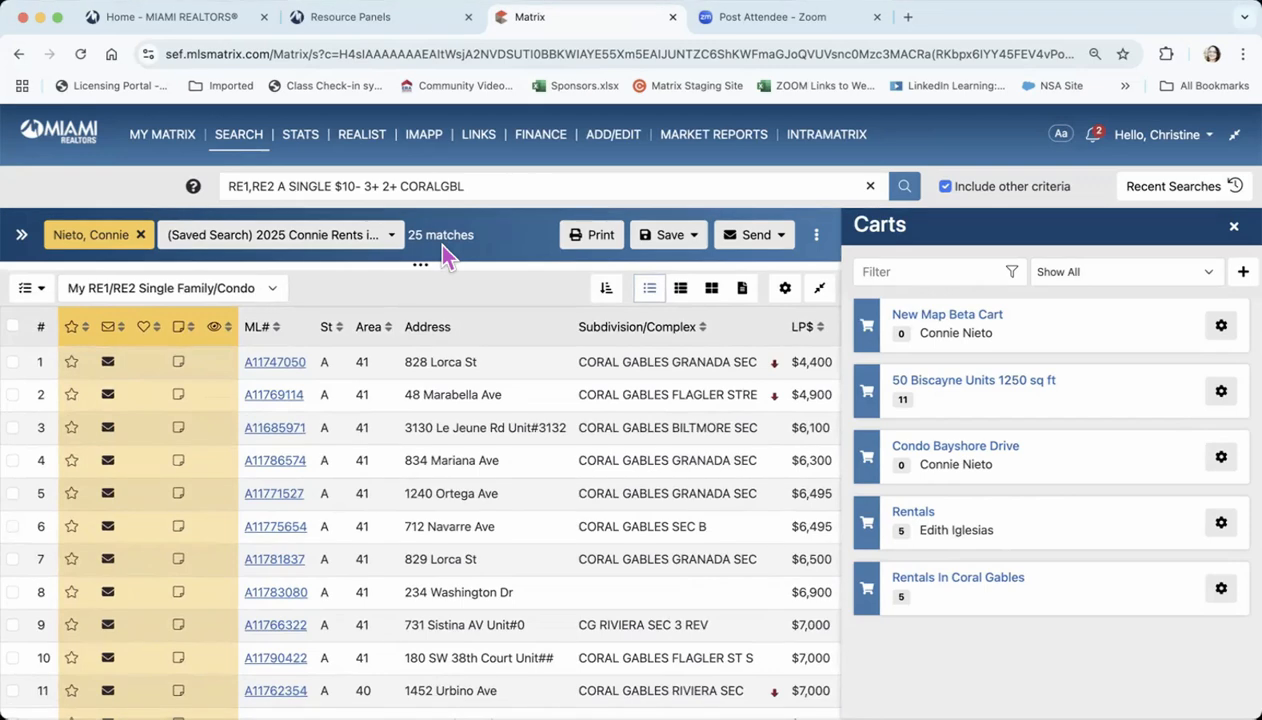
left_click(12, 362)
left_click(12, 395)
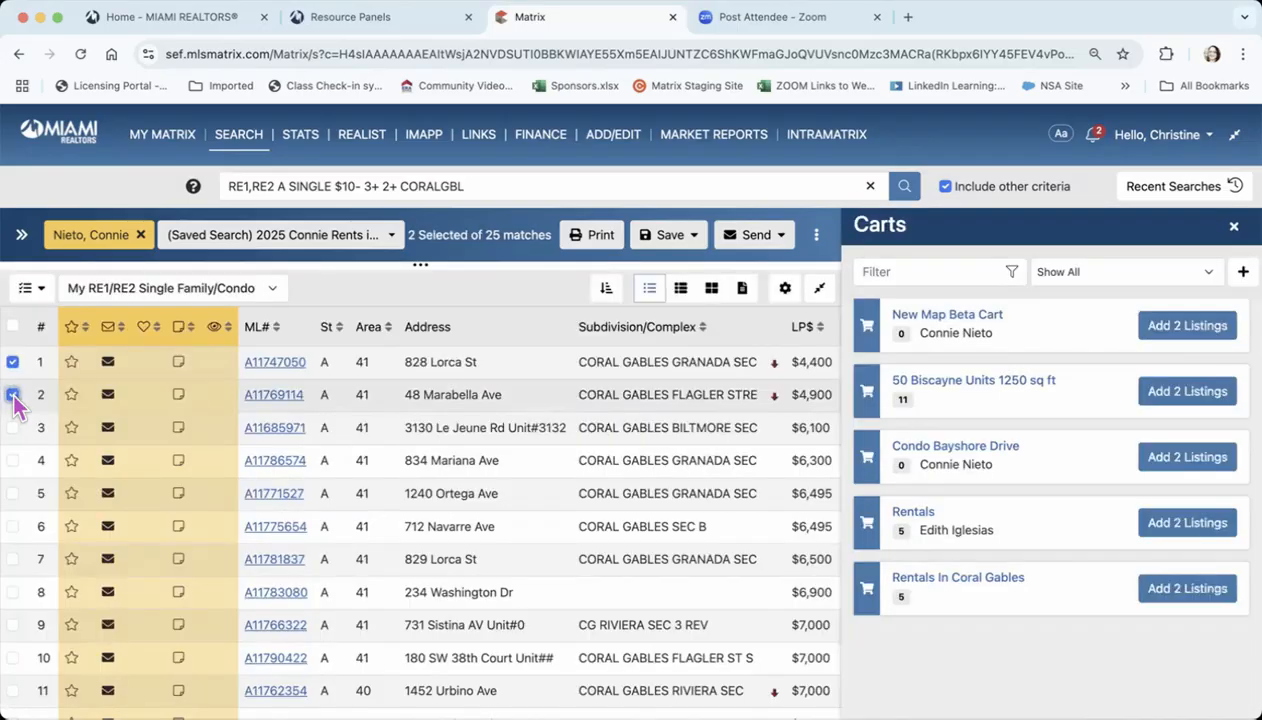
left_click(12, 428)
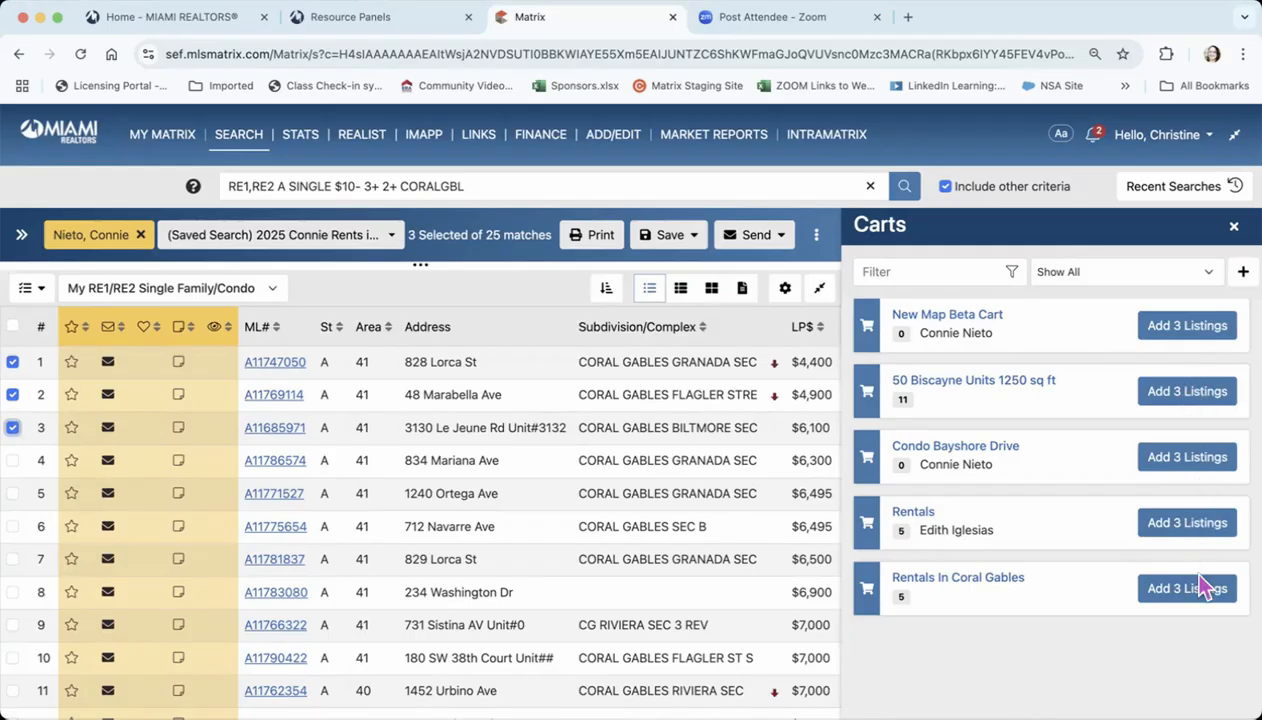
left_click(1184, 337)
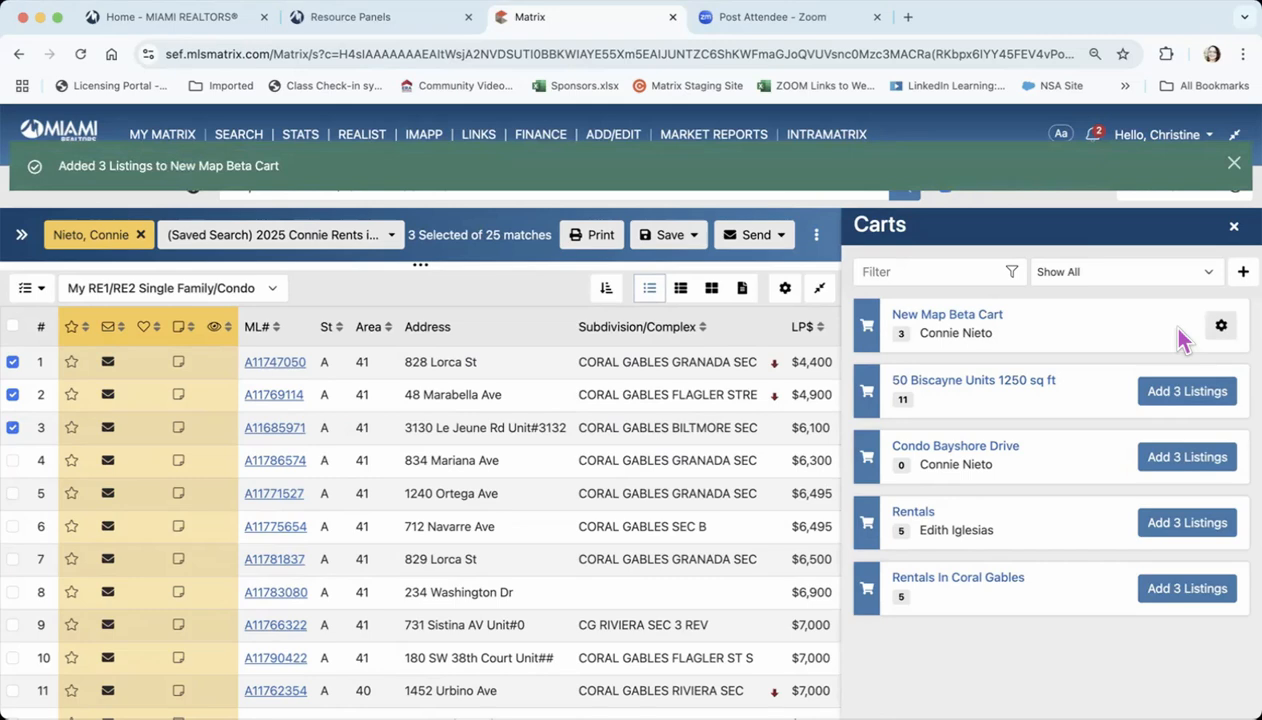
left_click(1233, 227)
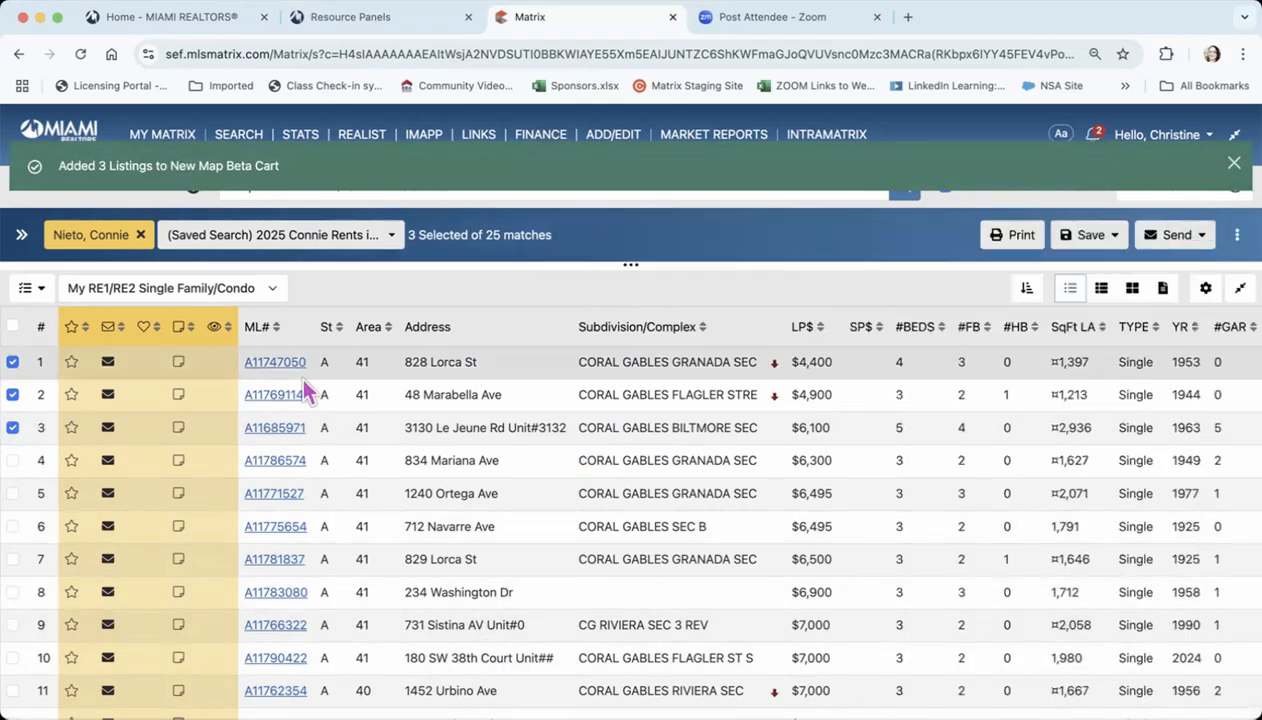
Expand the search criteria beside the results, and go to the My Matrix start page
left_click(21, 234)
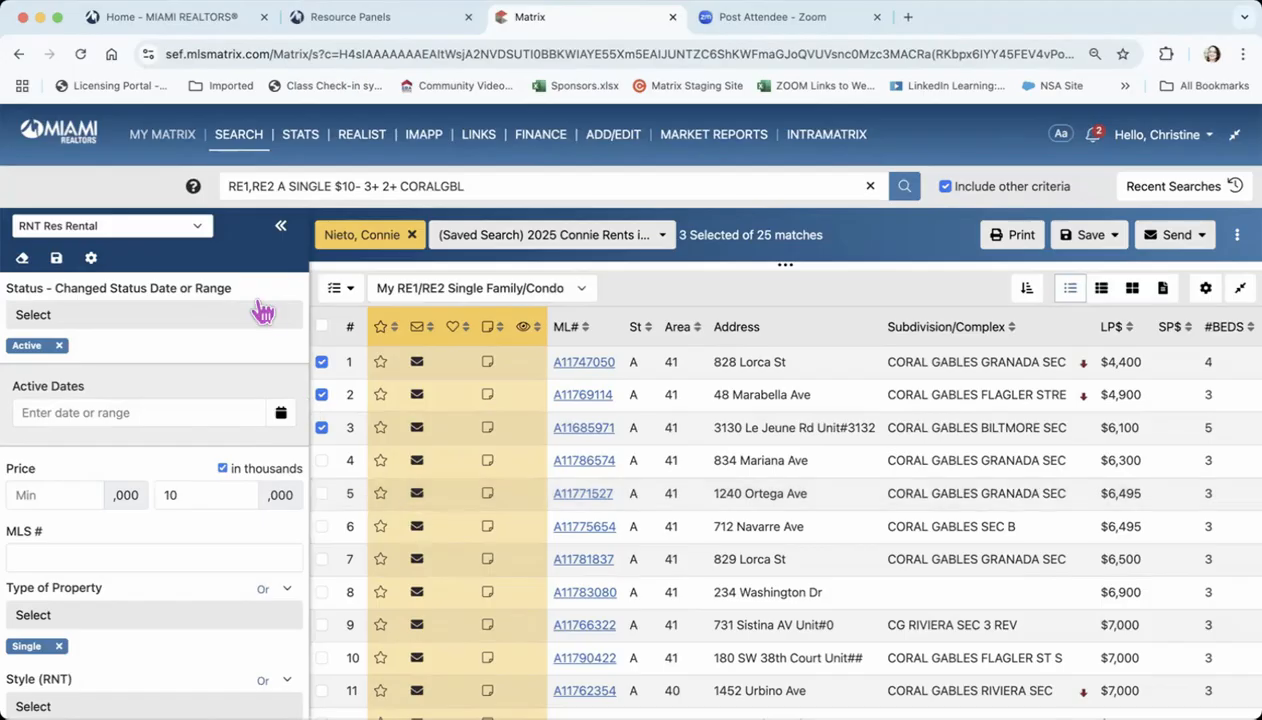
left_click(160, 136)
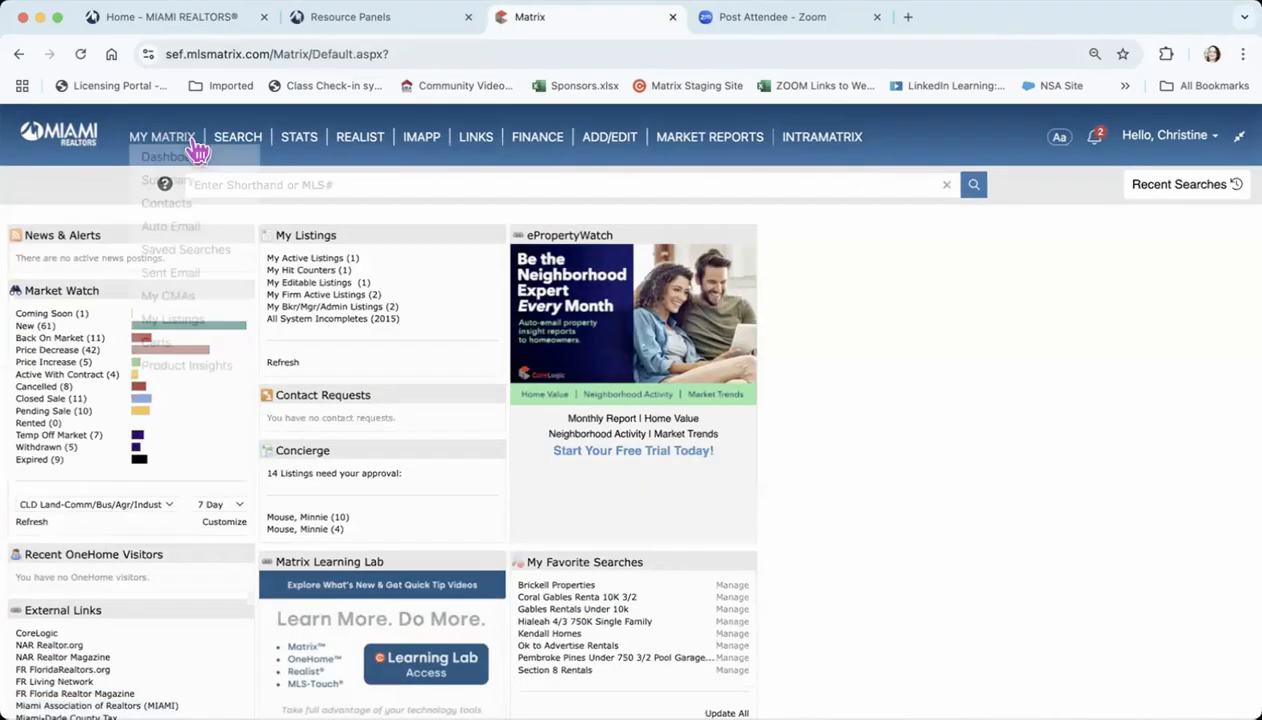
Open the RE1/RE2 Single Family/Condo search criteria, and return to the My Matrix dashboard
mouse_move(245, 146)
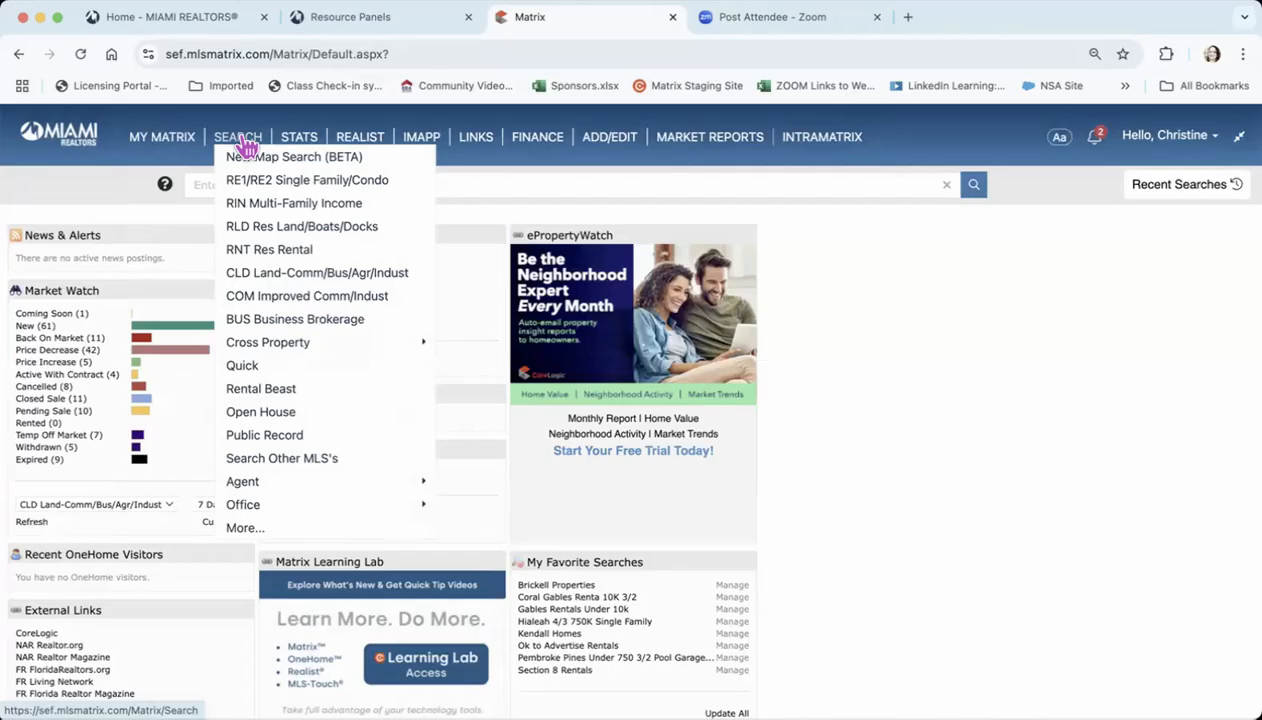
left_click(286, 181)
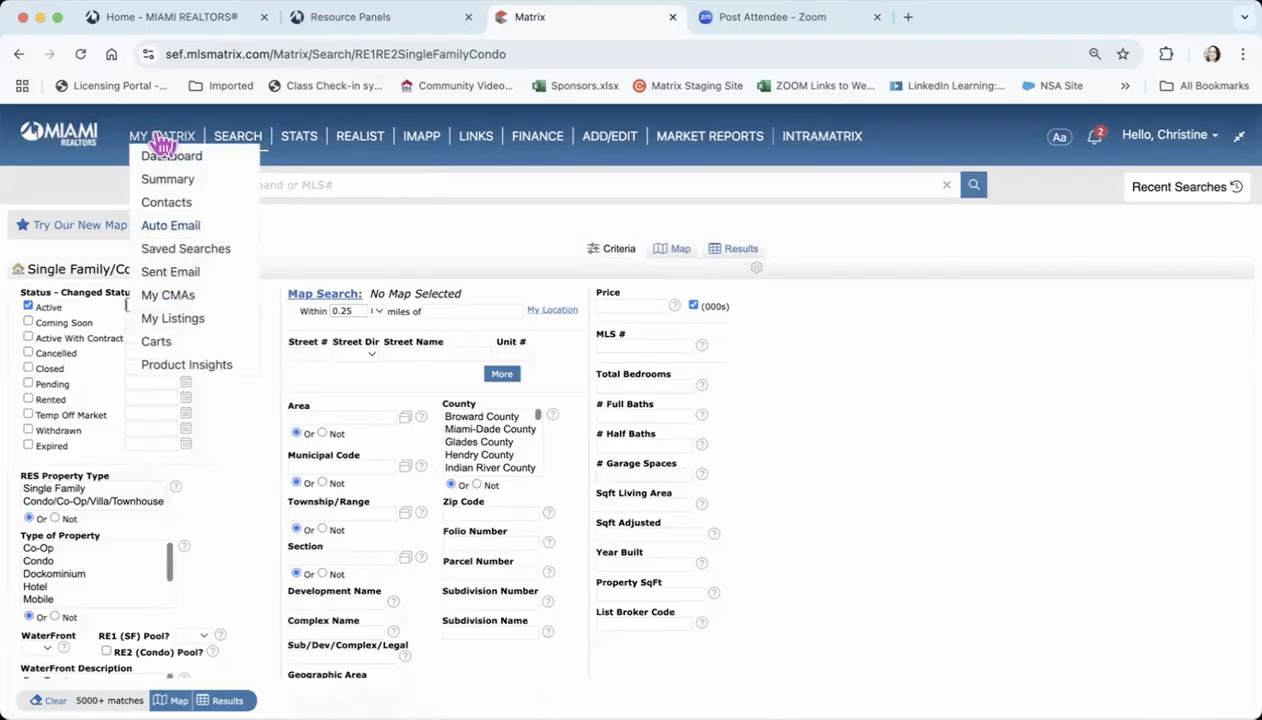
left_click(162, 156)
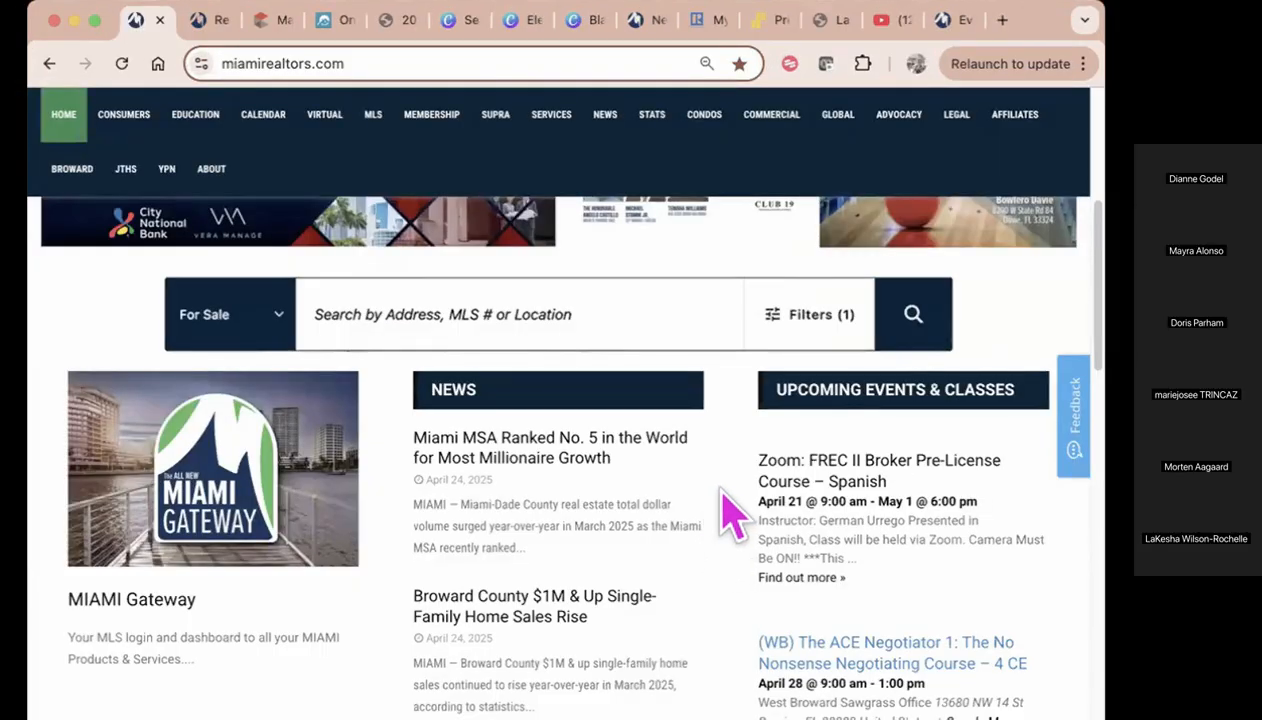
Skim the news and the upcoming events and classes on the MIAMI REALTORS website's home page
scroll(735, 515, "down", 7)
scroll(738, 515, "up", 2)
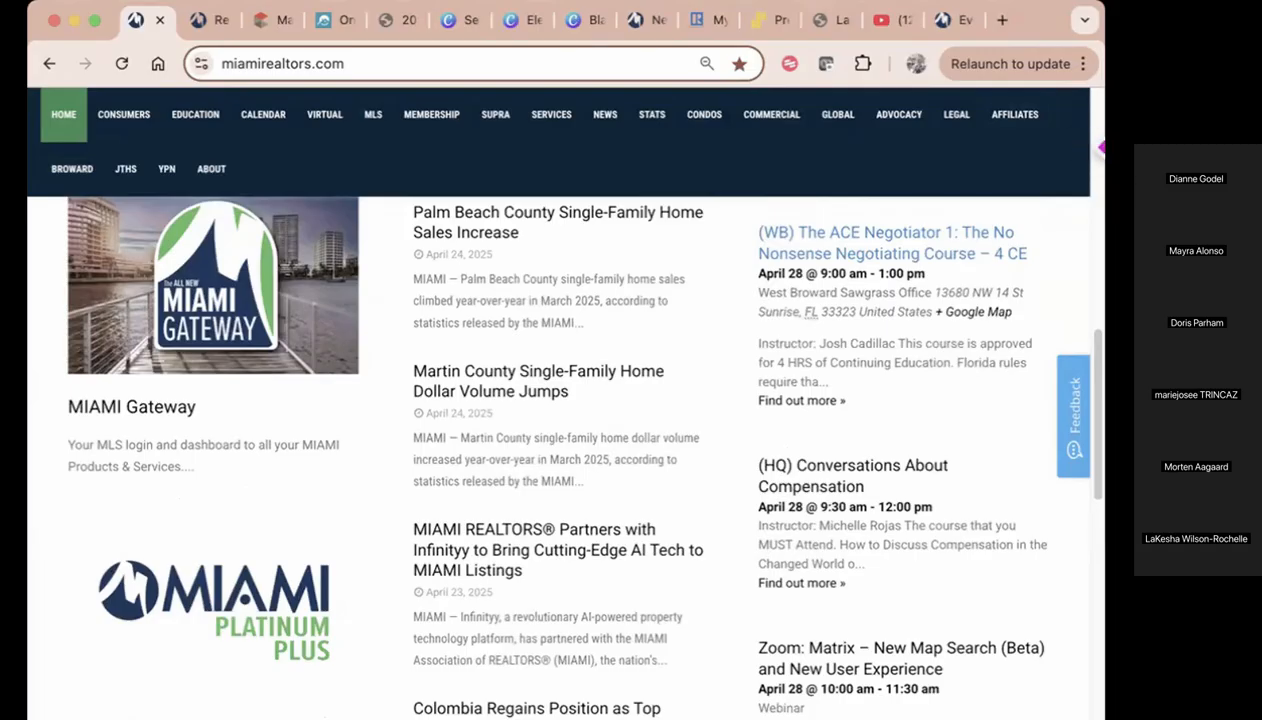
left_click_drag(1102, 148, 1131, 148)
scroll(850, 280, "up", 7)
Open the Condos resource page on the MIAMI REALTORS website, and widen the browser window
mouse_move(133, 188)
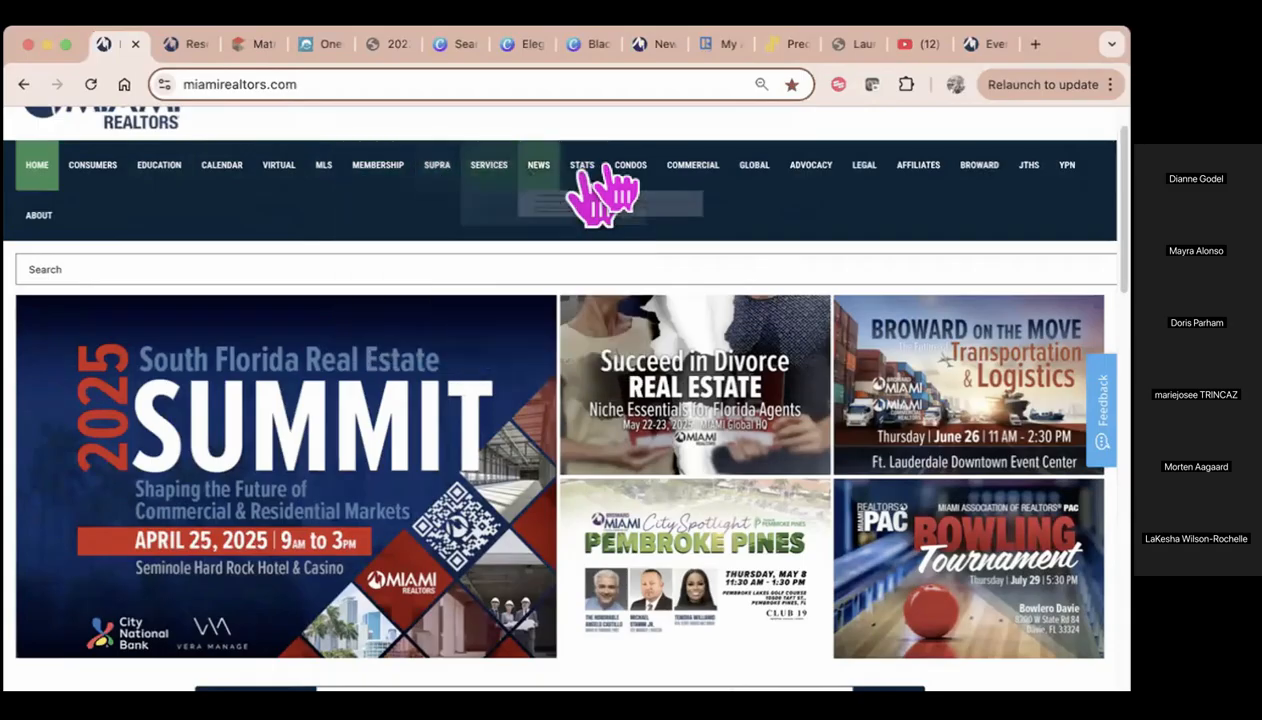
mouse_move(627, 180)
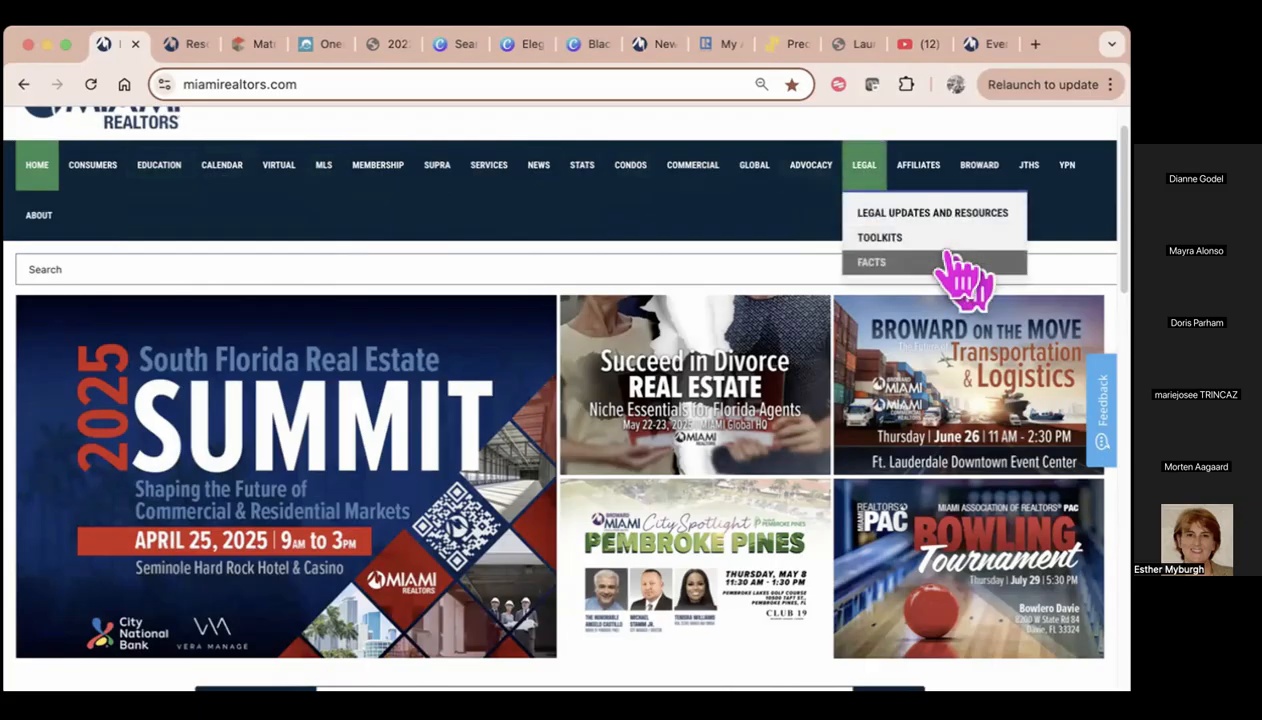
left_click(614, 168)
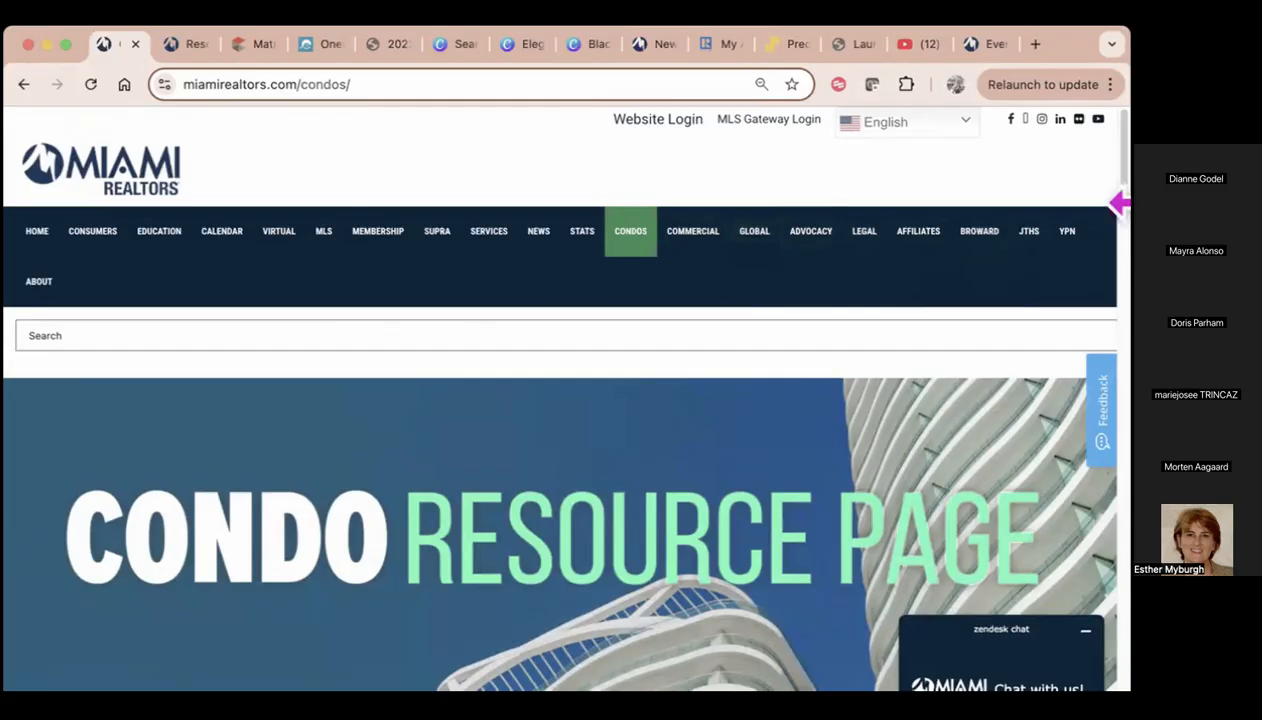
left_click_drag(1131, 230, 1244, 230)
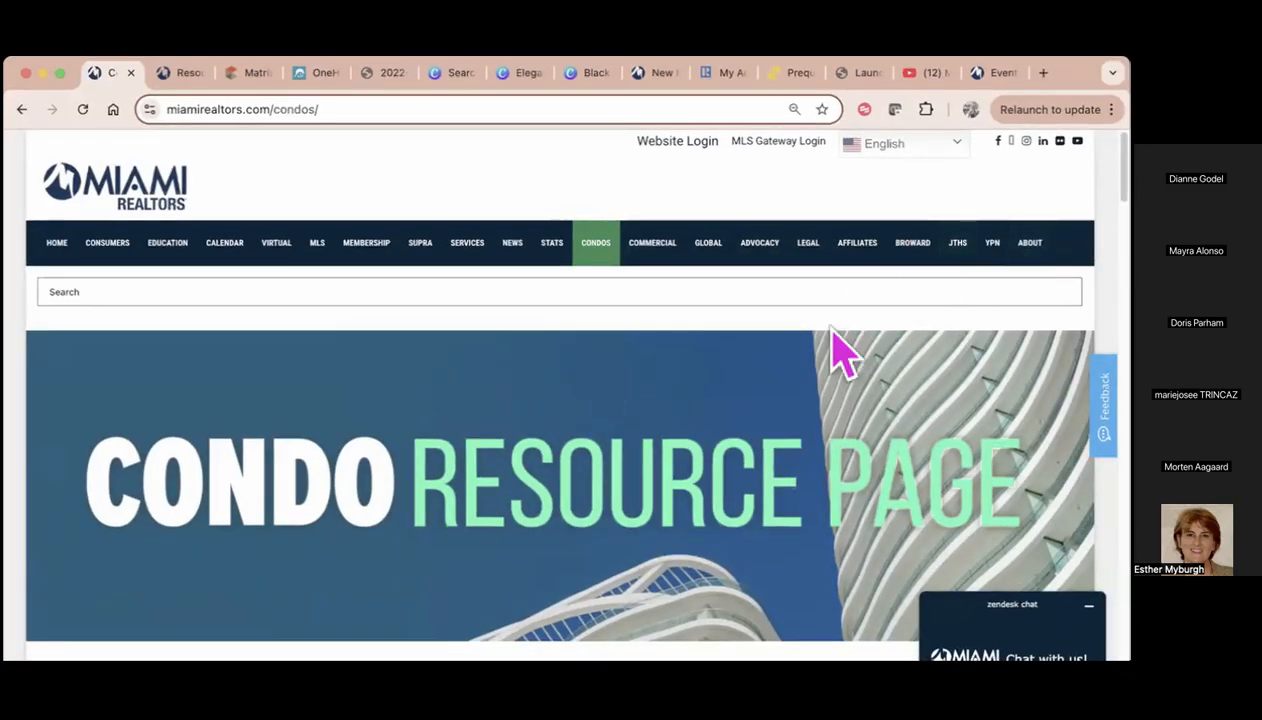
Examine the Condo Resource Page's milestone inspection definition, its forms, and the Miami-Dade and Broward condominium inspection rules
scroll(851, 332, "down", 1)
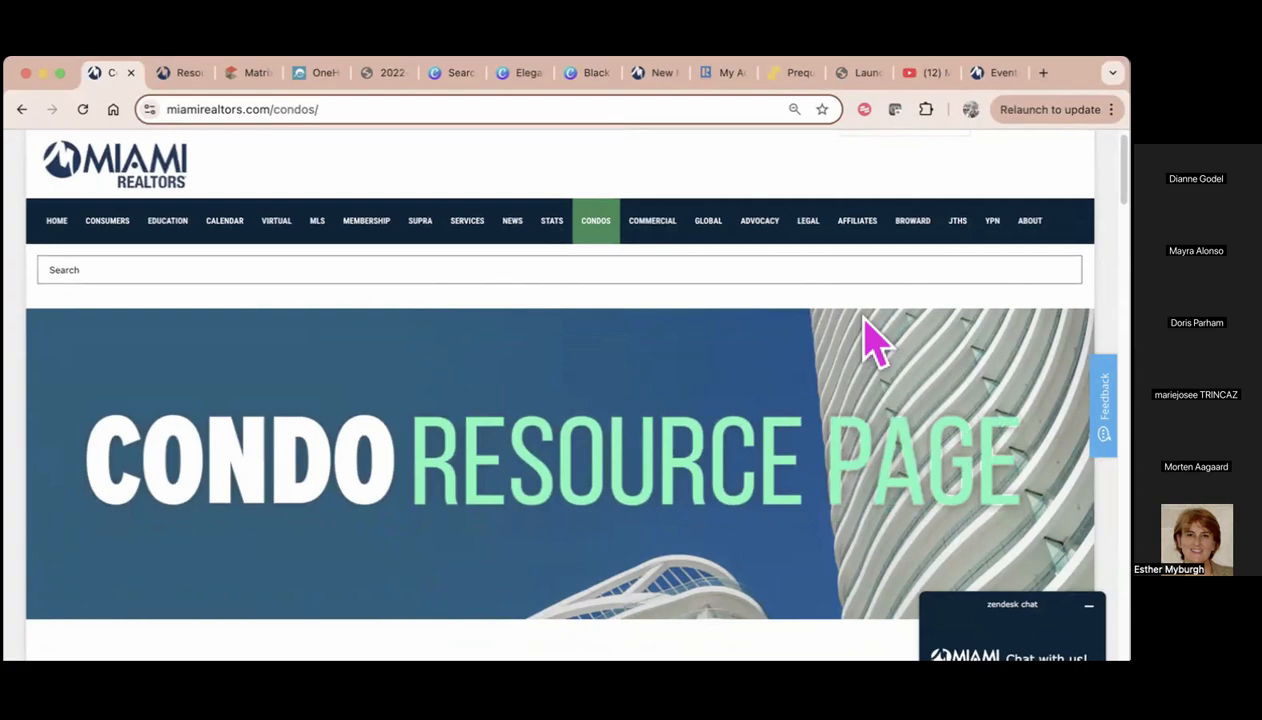
scroll(868, 338, "down", 2)
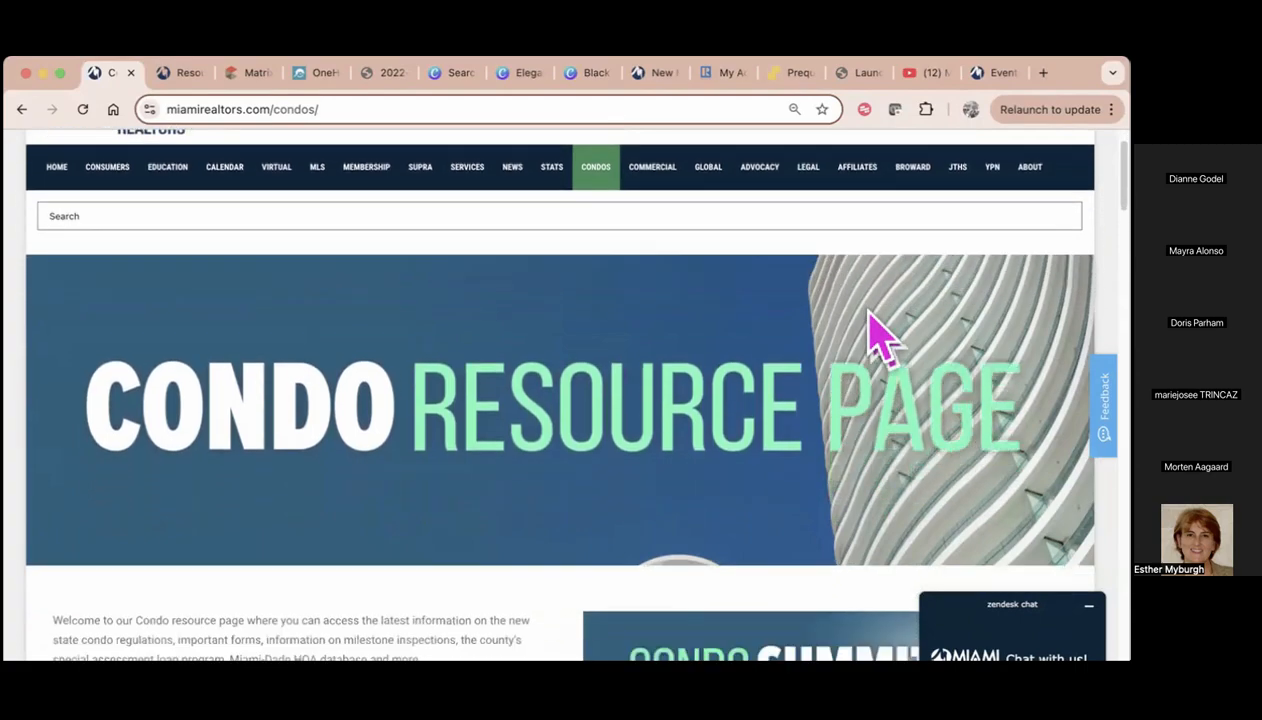
scroll(868, 315, "down", 4)
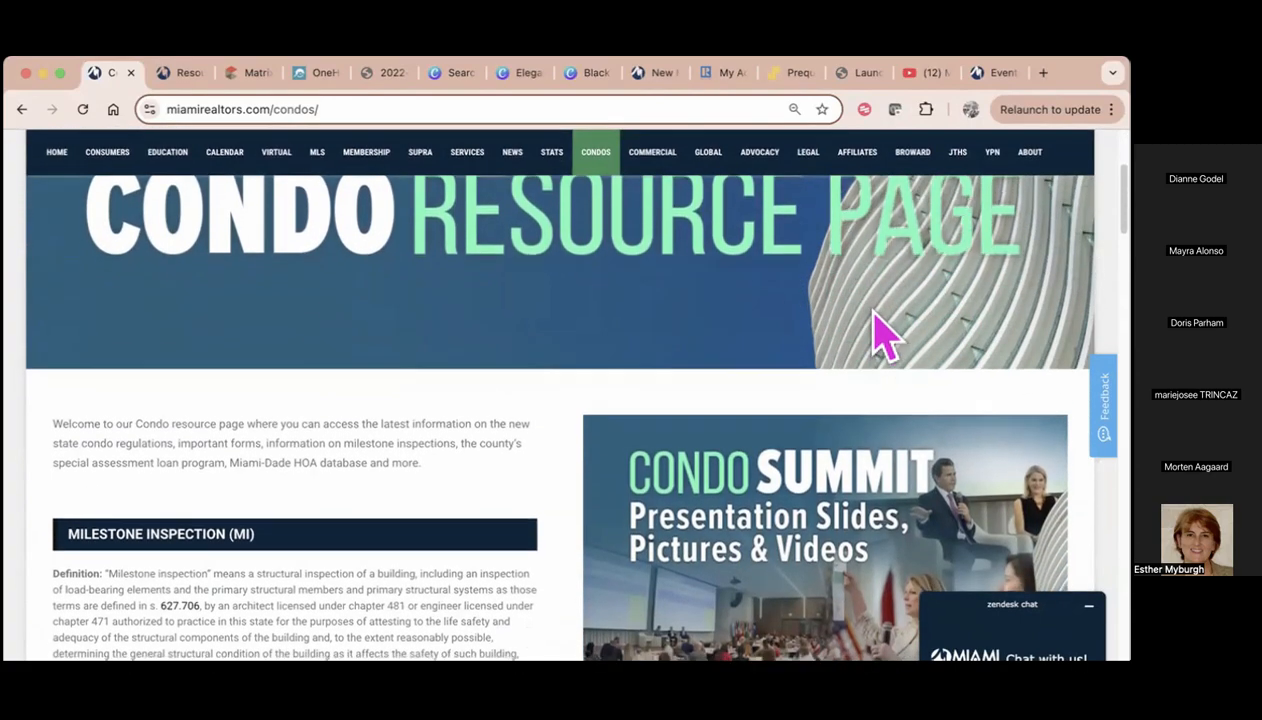
scroll(873, 312, "down", 5)
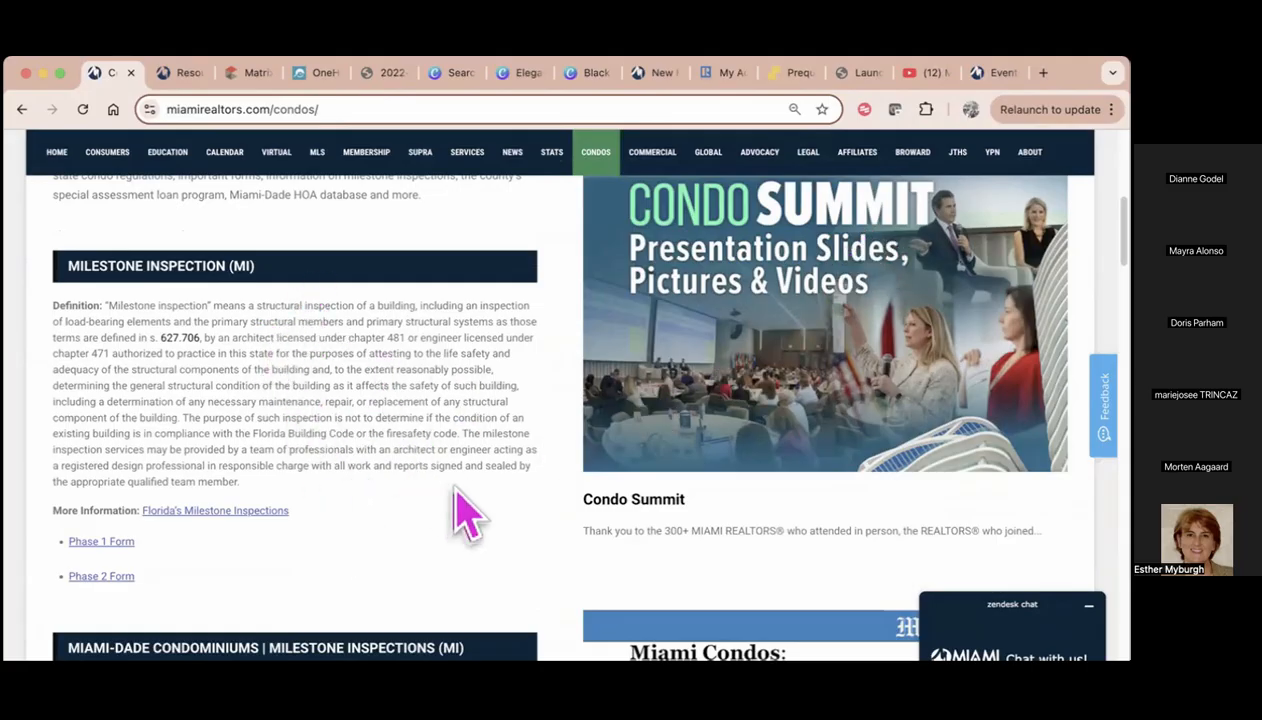
scroll(460, 510, "down", 1)
scroll(457, 471, "down", 1)
mouse_move(316, 485)
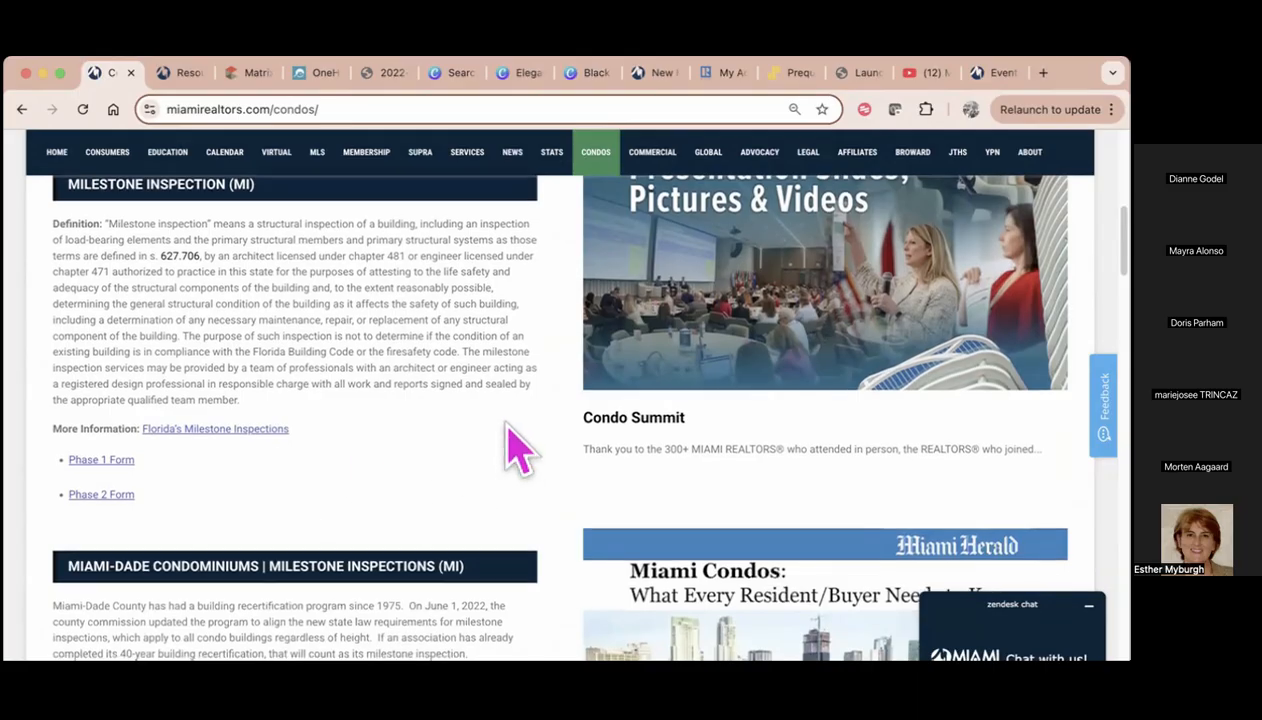
scroll(513, 448, "down", 5)
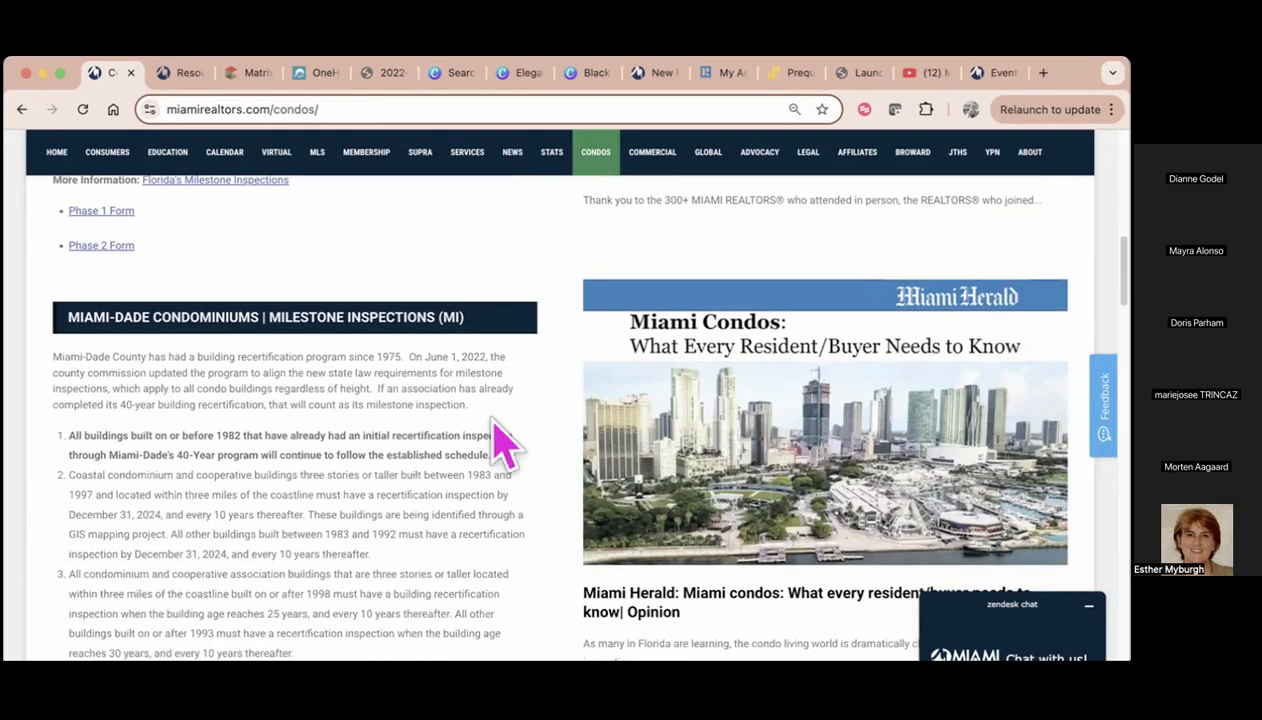
scroll(505, 442, "down", 4)
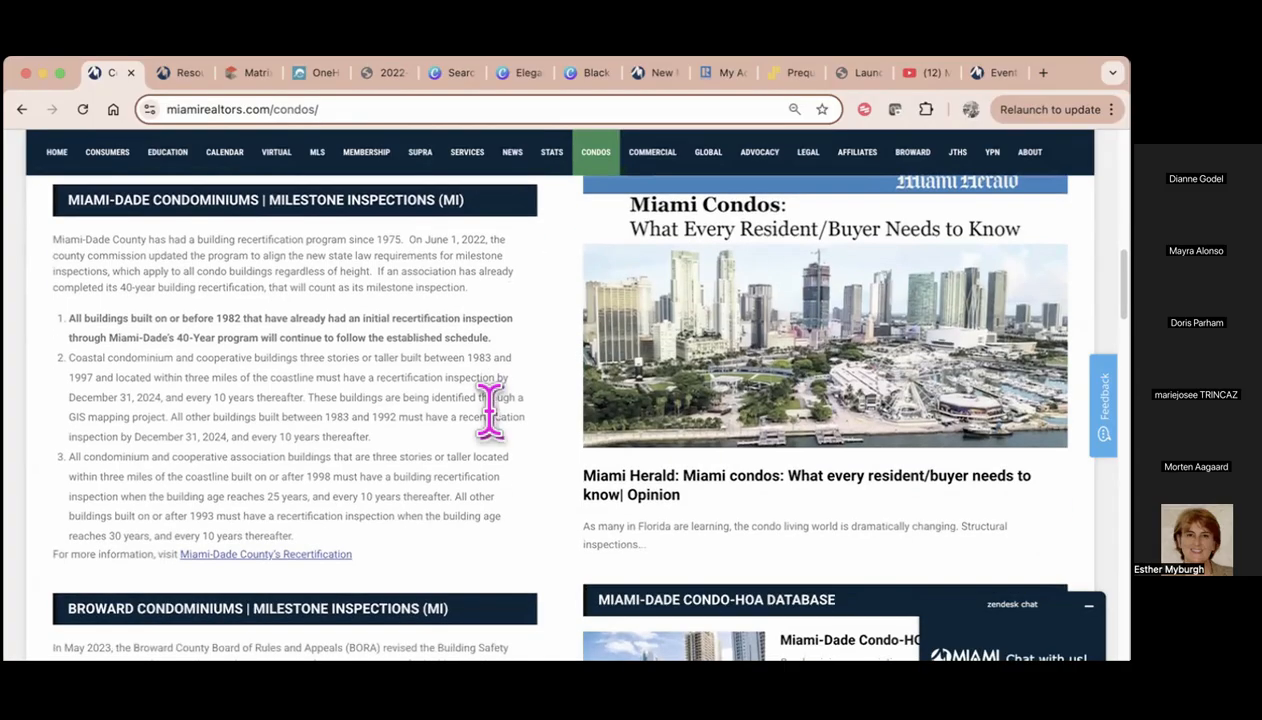
scroll(490, 410, "down", 3)
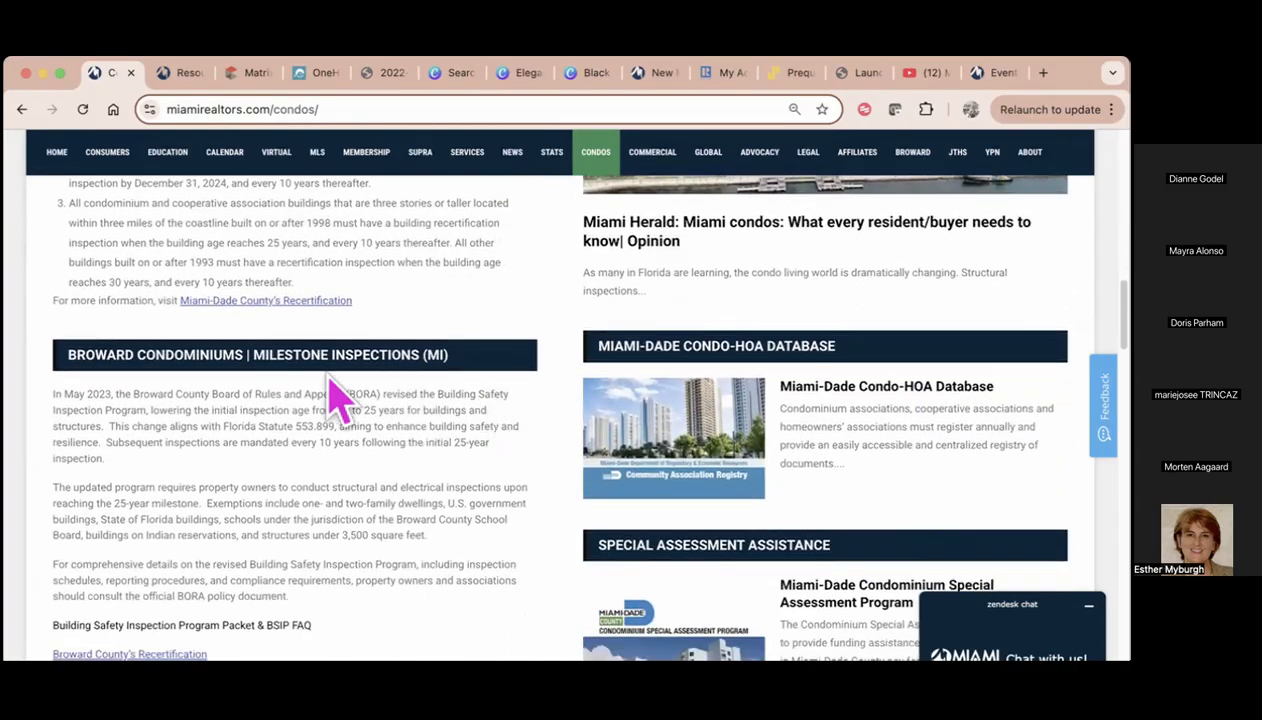
Copy the web address of the Condo Resource Page
left_click(358, 115)
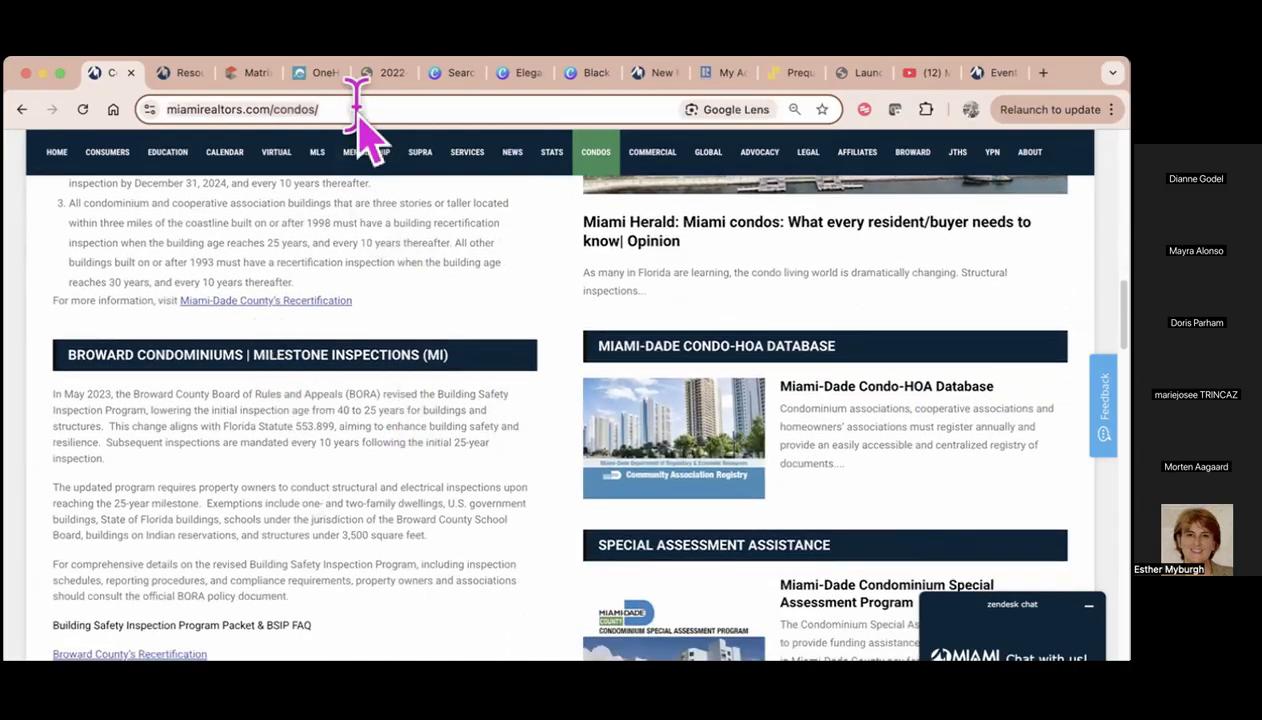
right_click(360, 110)
left_click(392, 245)
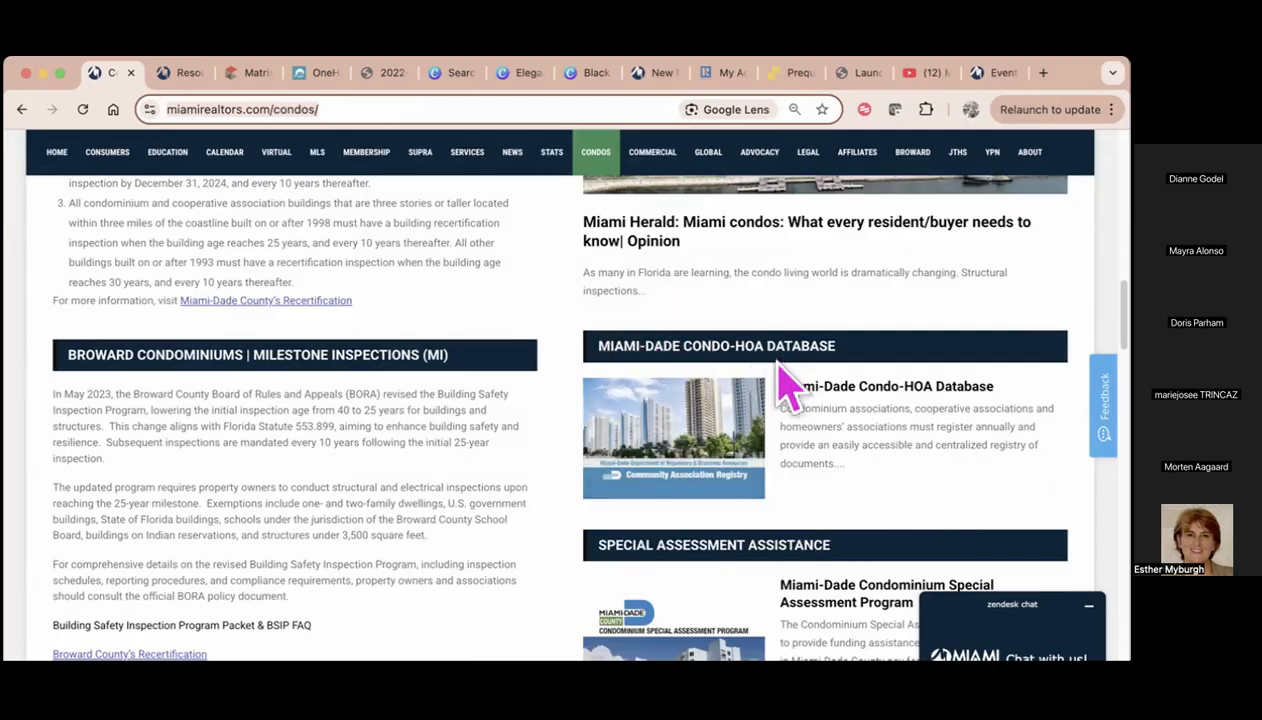
Examine the special assessment assistance, REALTOR resource tools, Structural Integrity Reserve Studies (SIRS), and condo stats and news sections
scroll(820, 520, "down", 5)
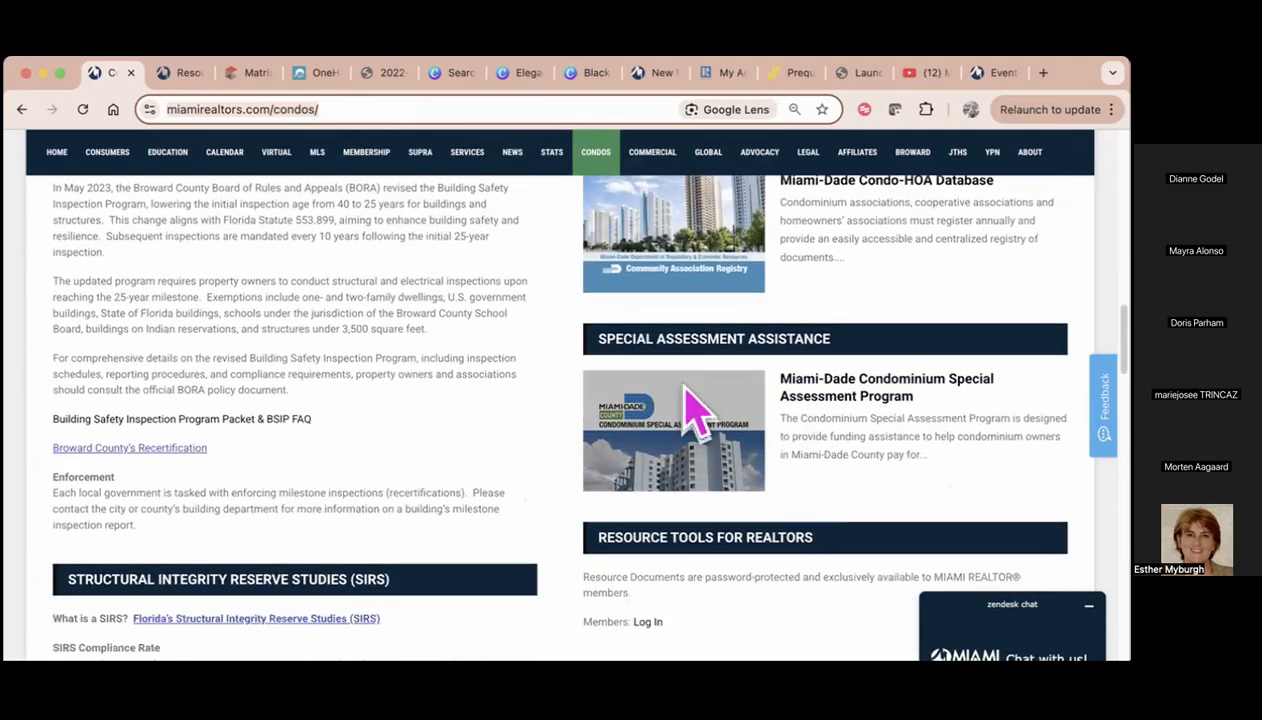
scroll(785, 492, "down", 1)
scroll(785, 492, "down", 2)
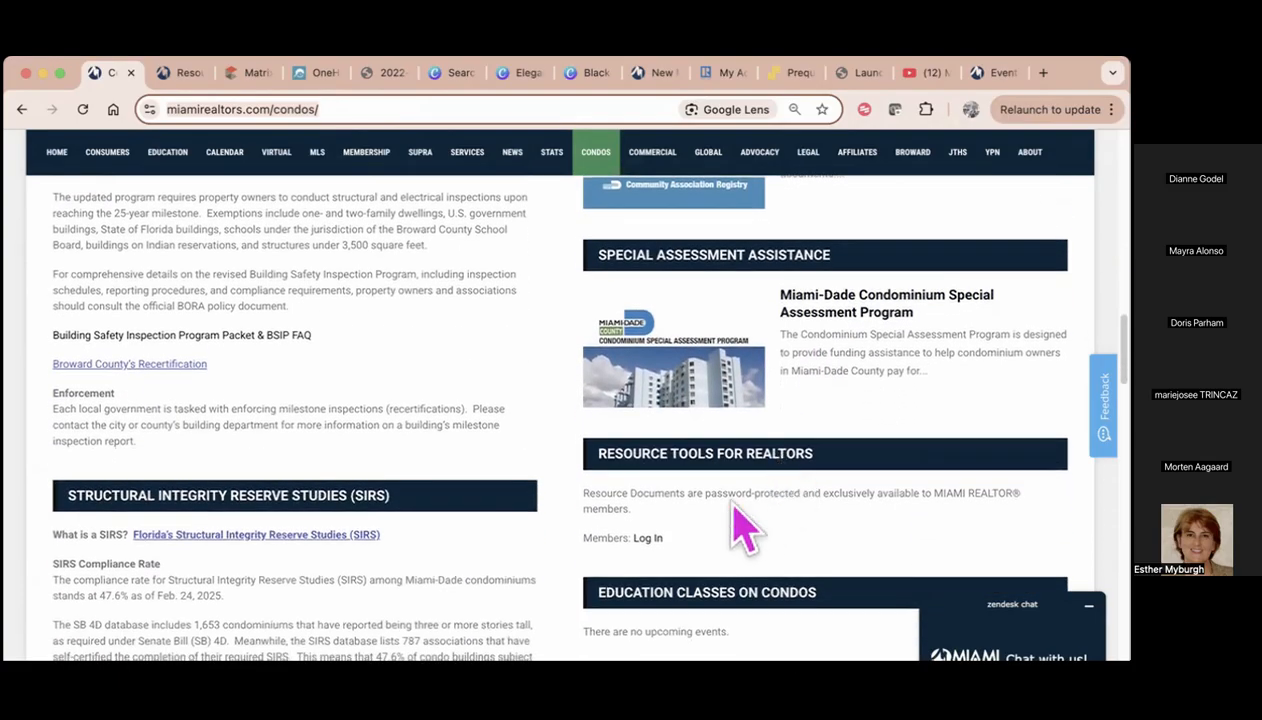
scroll(693, 527, "down", 1)
scroll(520, 505, "down", 1)
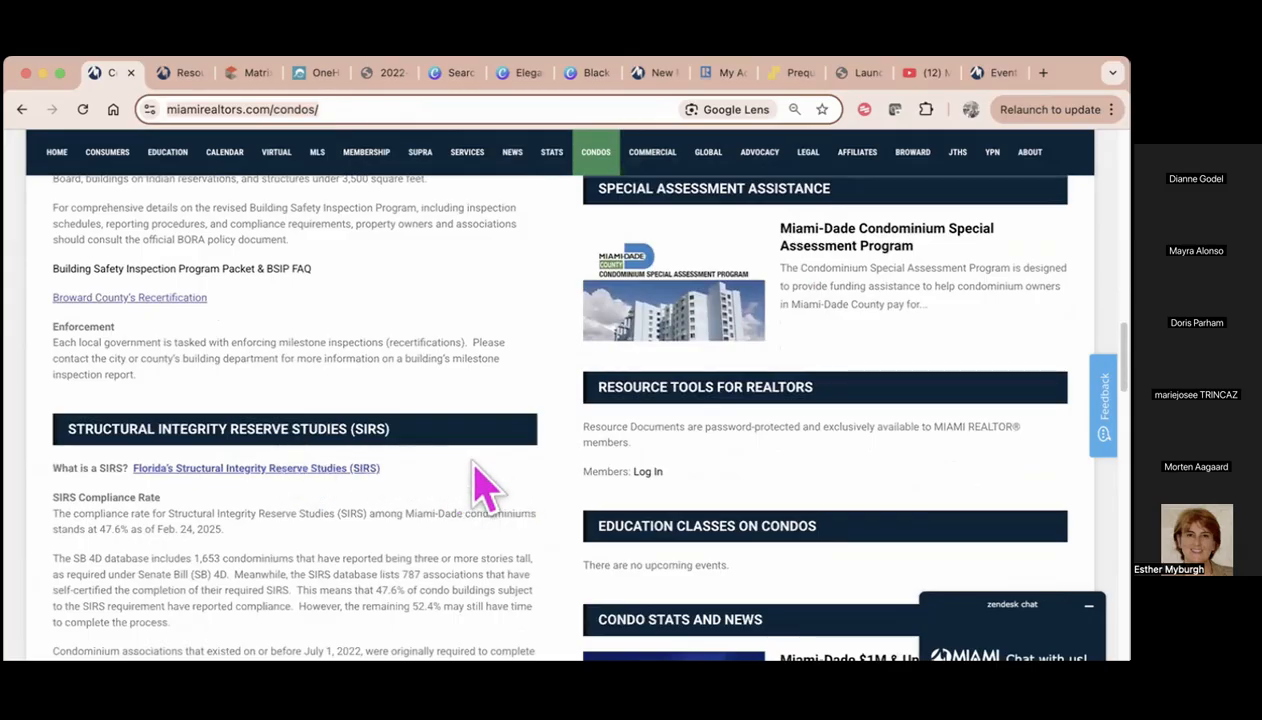
scroll(478, 485, "down", 3)
scroll(485, 489, "down", 1)
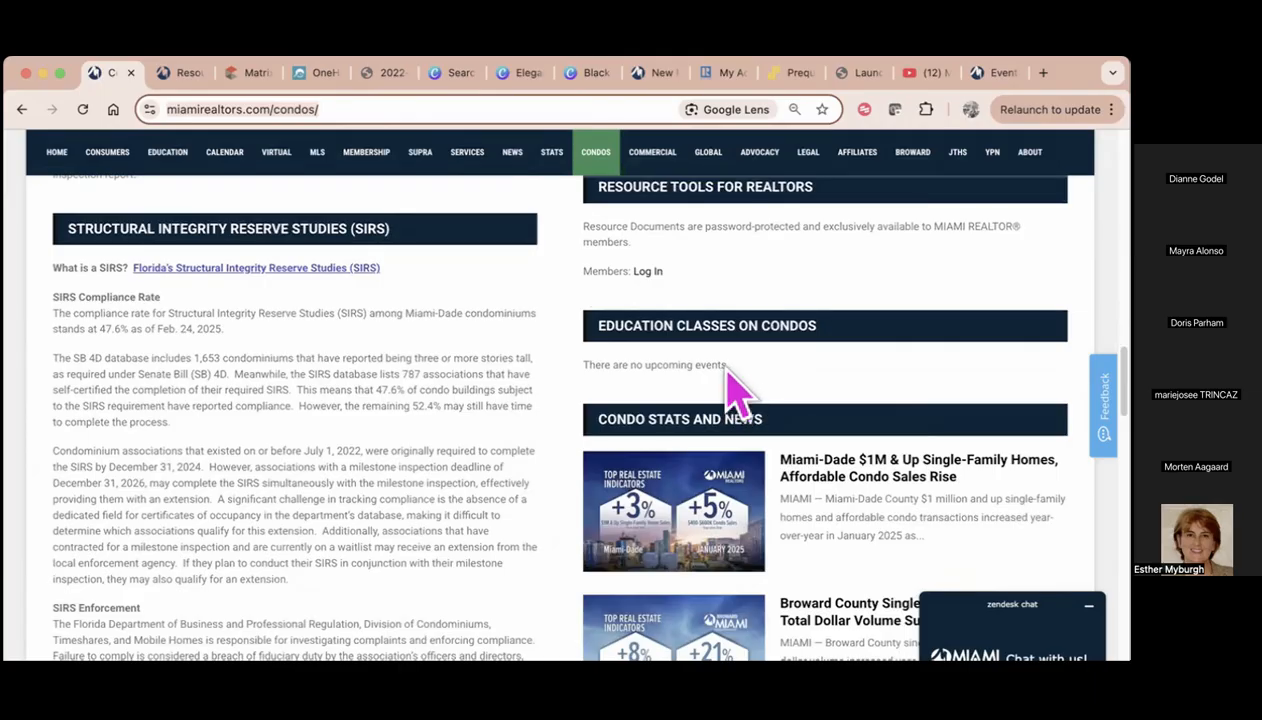
scroll(727, 368, "down", 4)
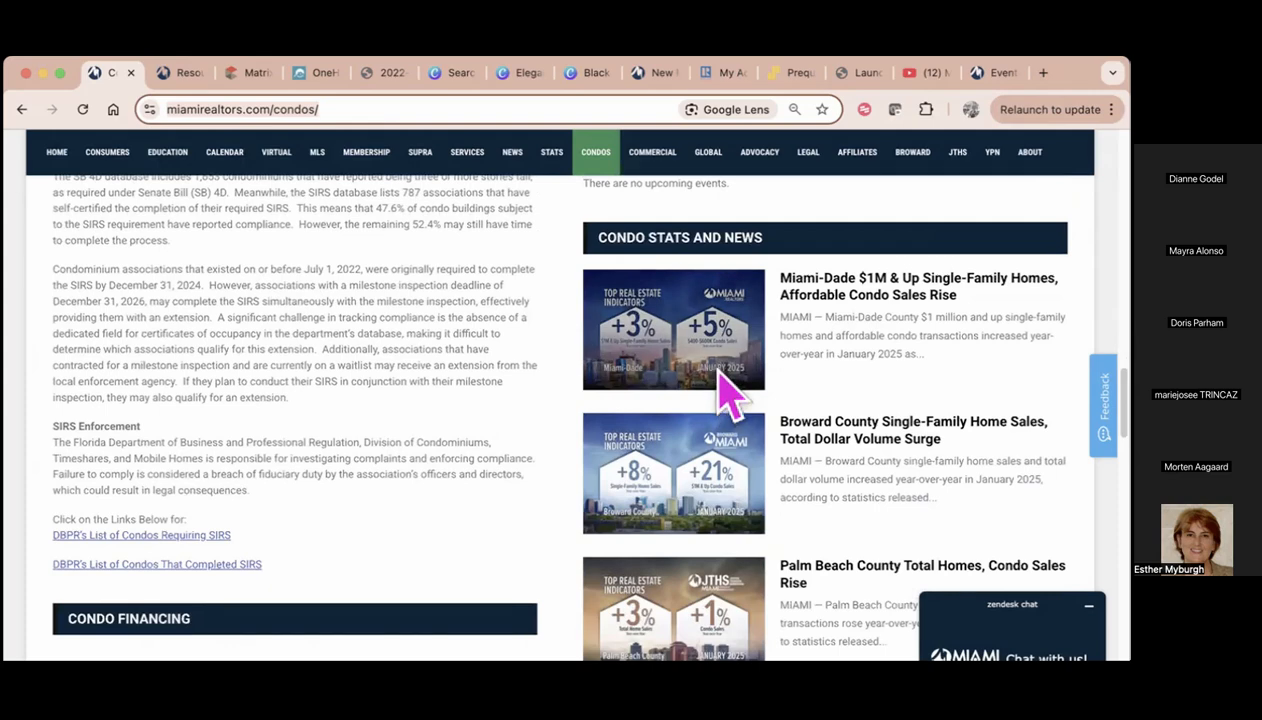
Examine the DBPR condo lists and the Condo Financing resources, including the Freddie Mac and Fannie Mae material
scroll(797, 455, "down", 1)
scroll(797, 455, "down", 4)
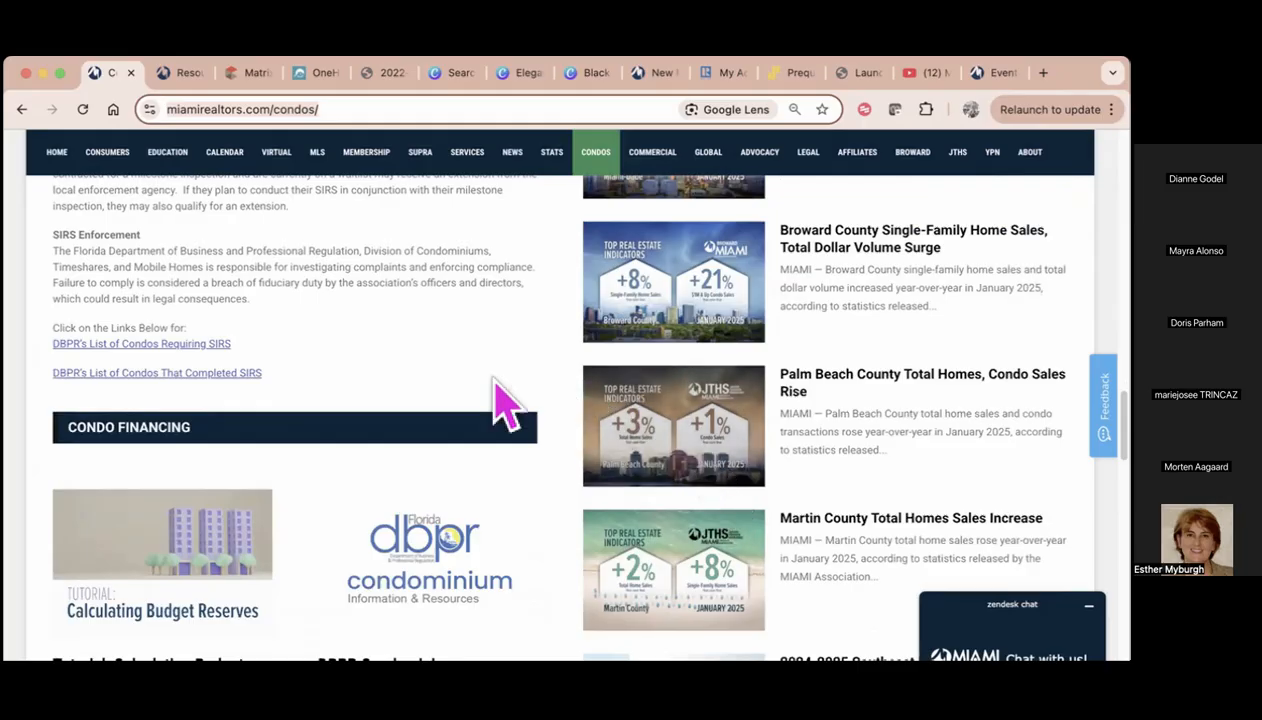
scroll(490, 410, "down", 3)
scroll(490, 478, "down", 2)
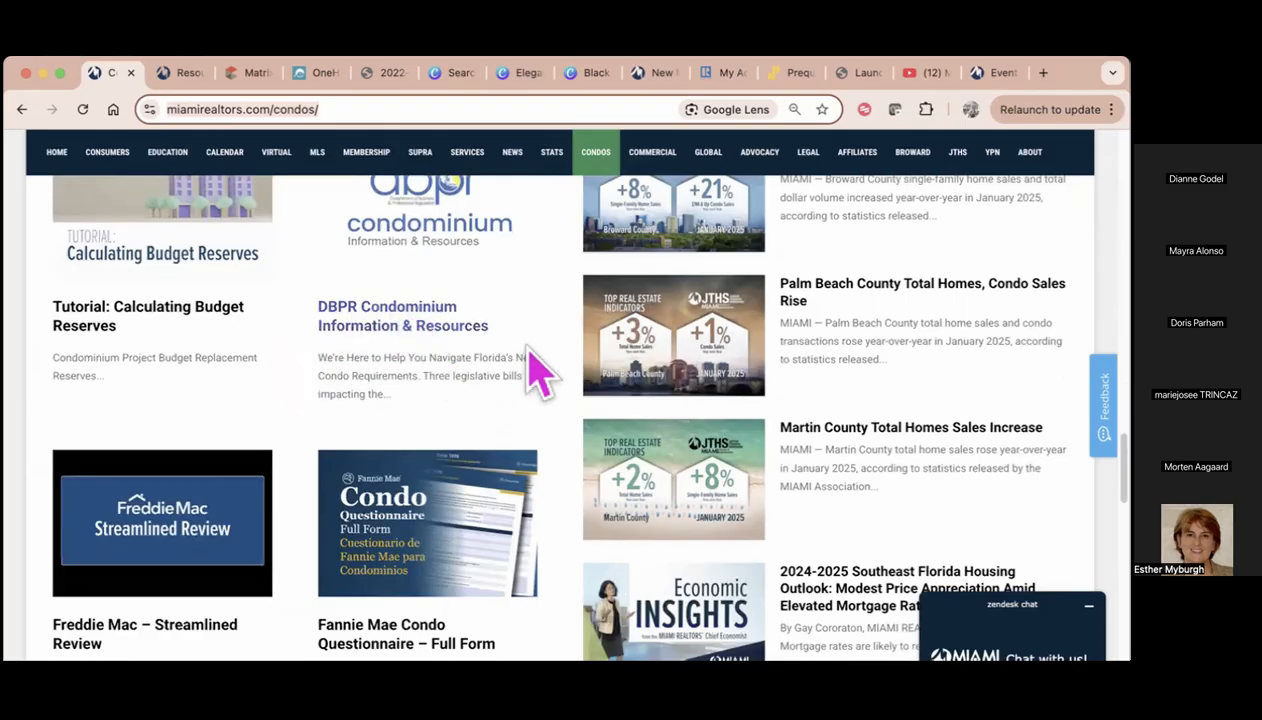
scroll(500, 380, "down", 1)
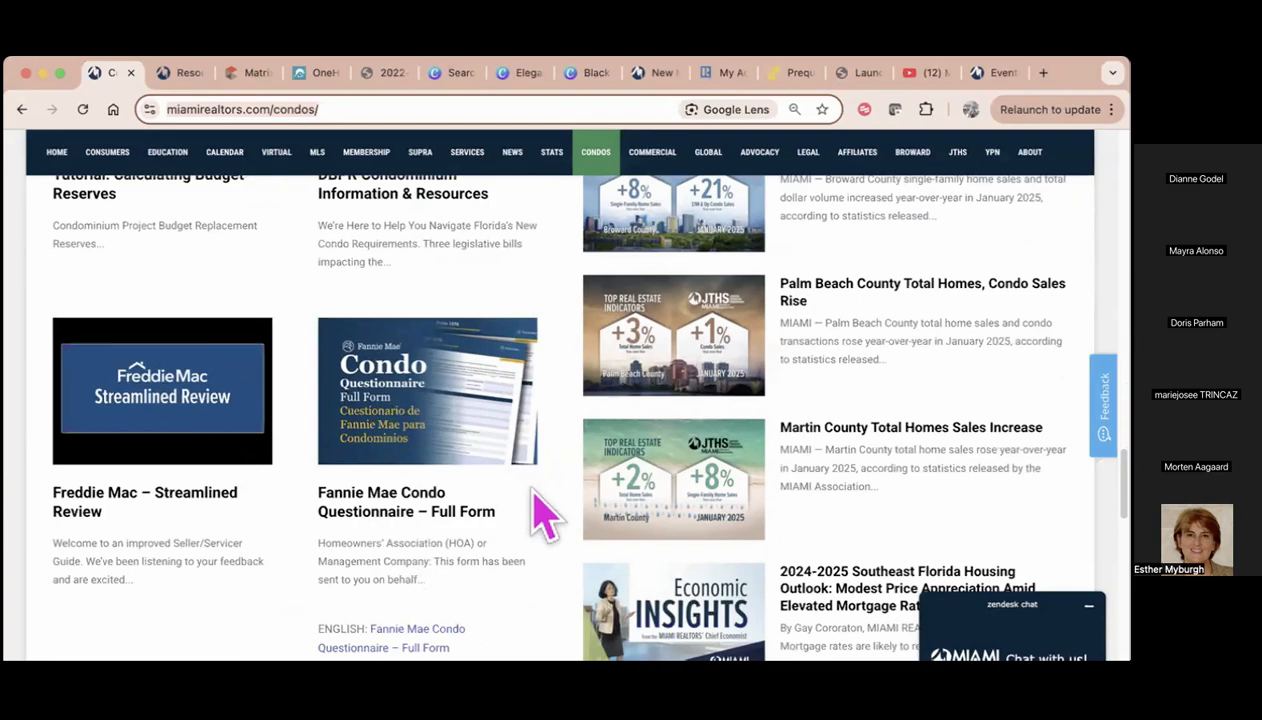
Look through the downloadable condo market graphics, and return to the start of the Condo Resource Page
scroll(535, 505, "down", 3)
scroll(535, 505, "down", 4)
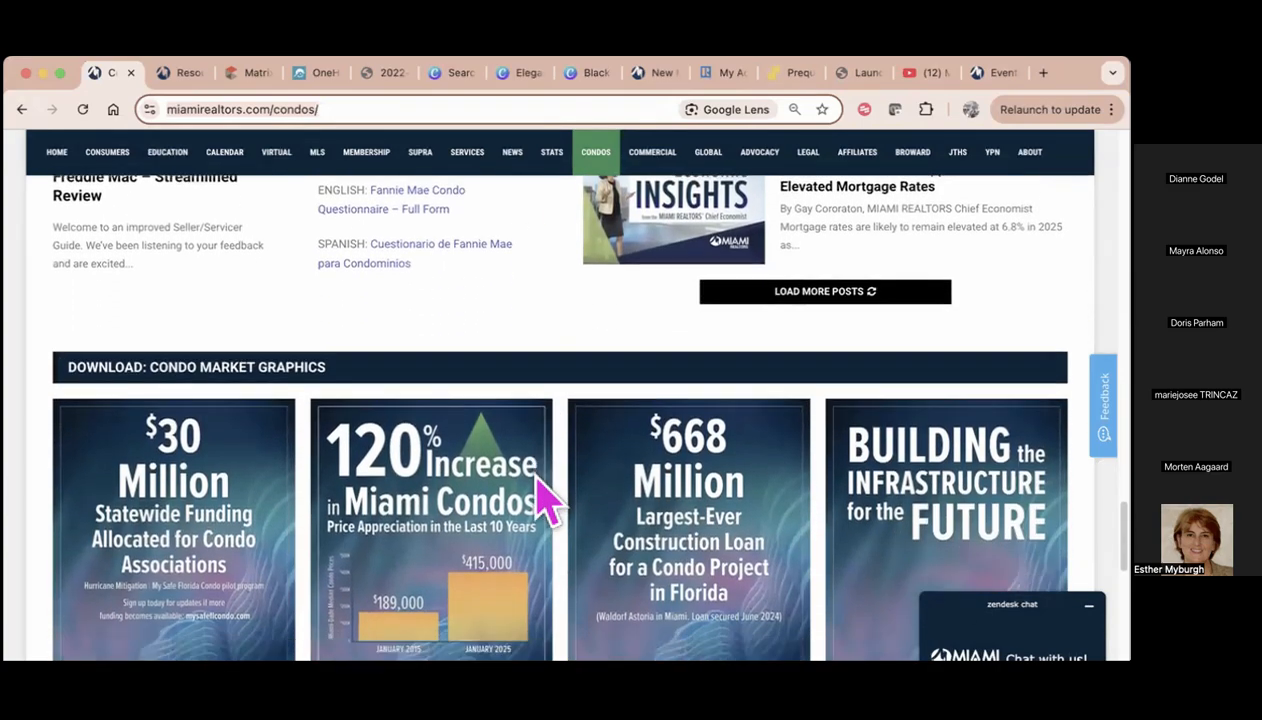
scroll(537, 505, "up", 1)
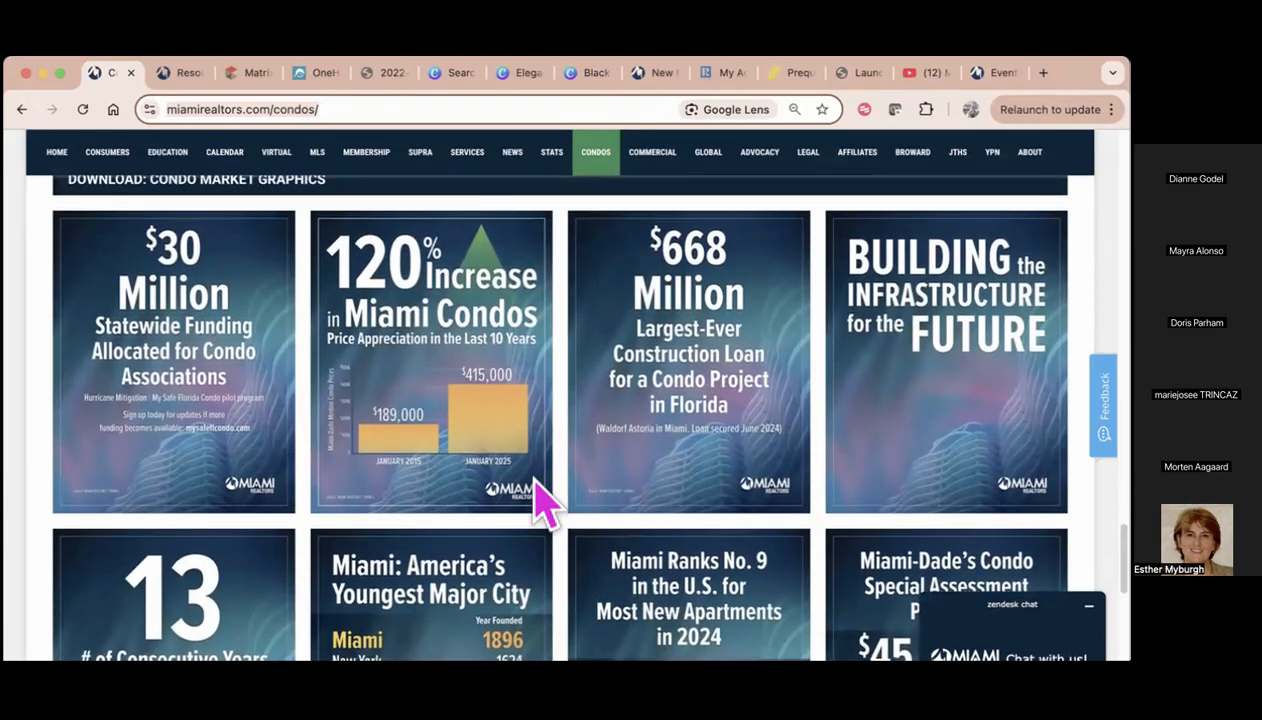
scroll(542, 502, "down", 4)
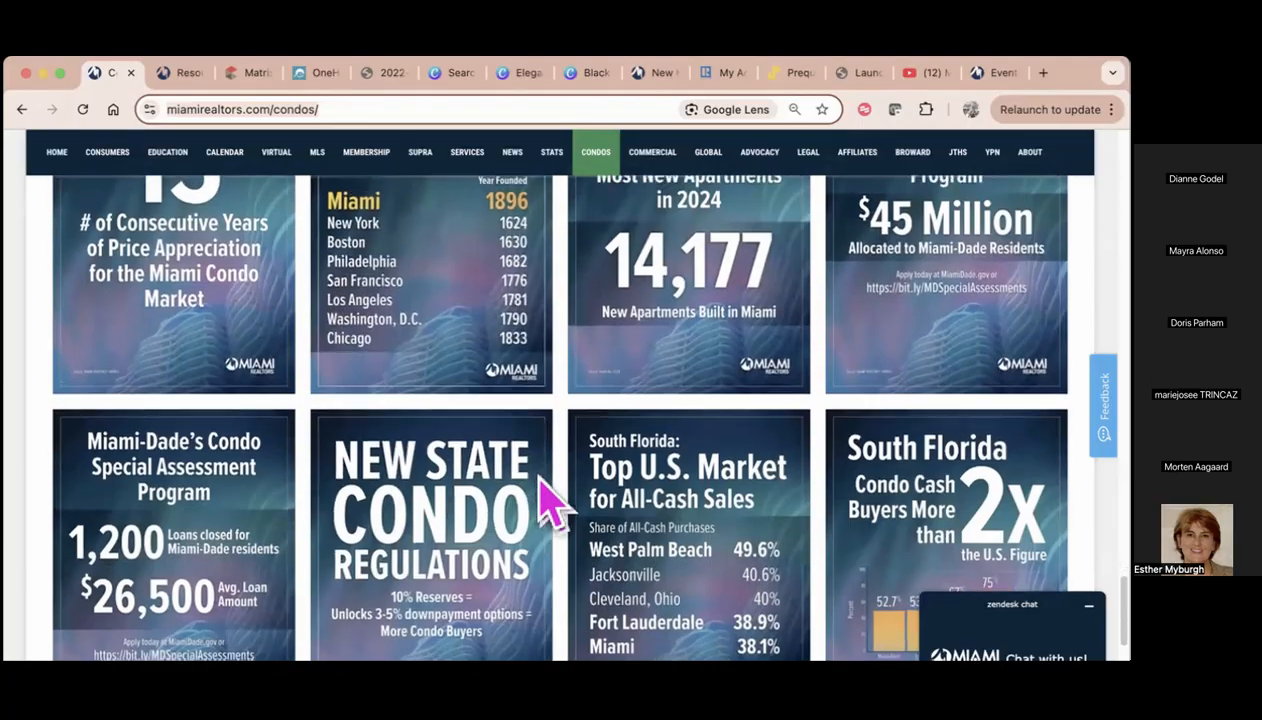
scroll(560, 420, "up", 4)
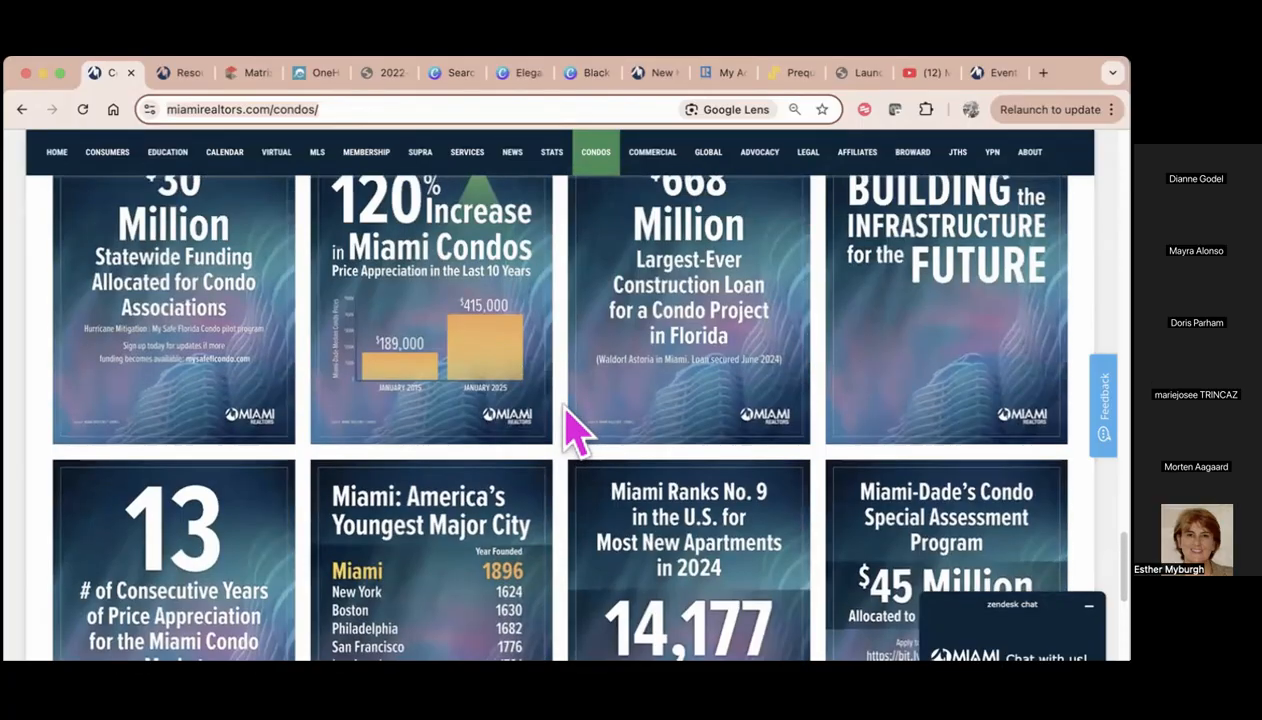
scroll(577, 430, "up", 1)
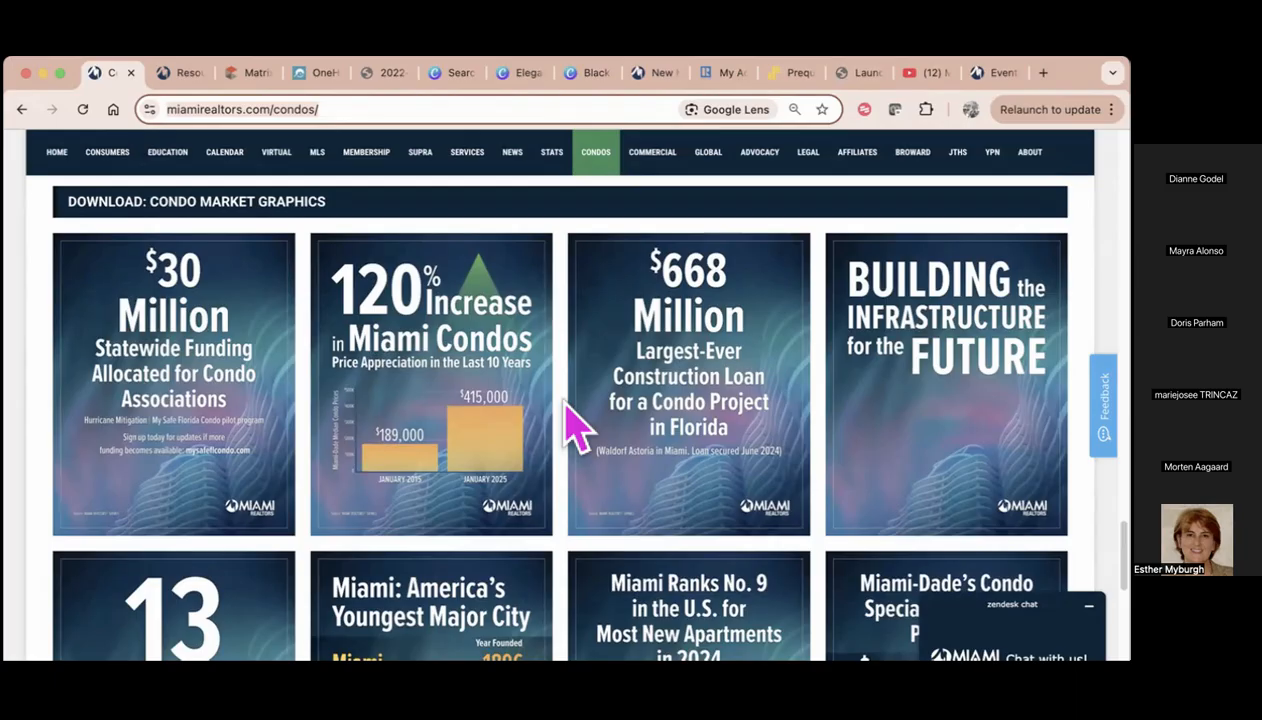
scroll(578, 430, "up", 10)
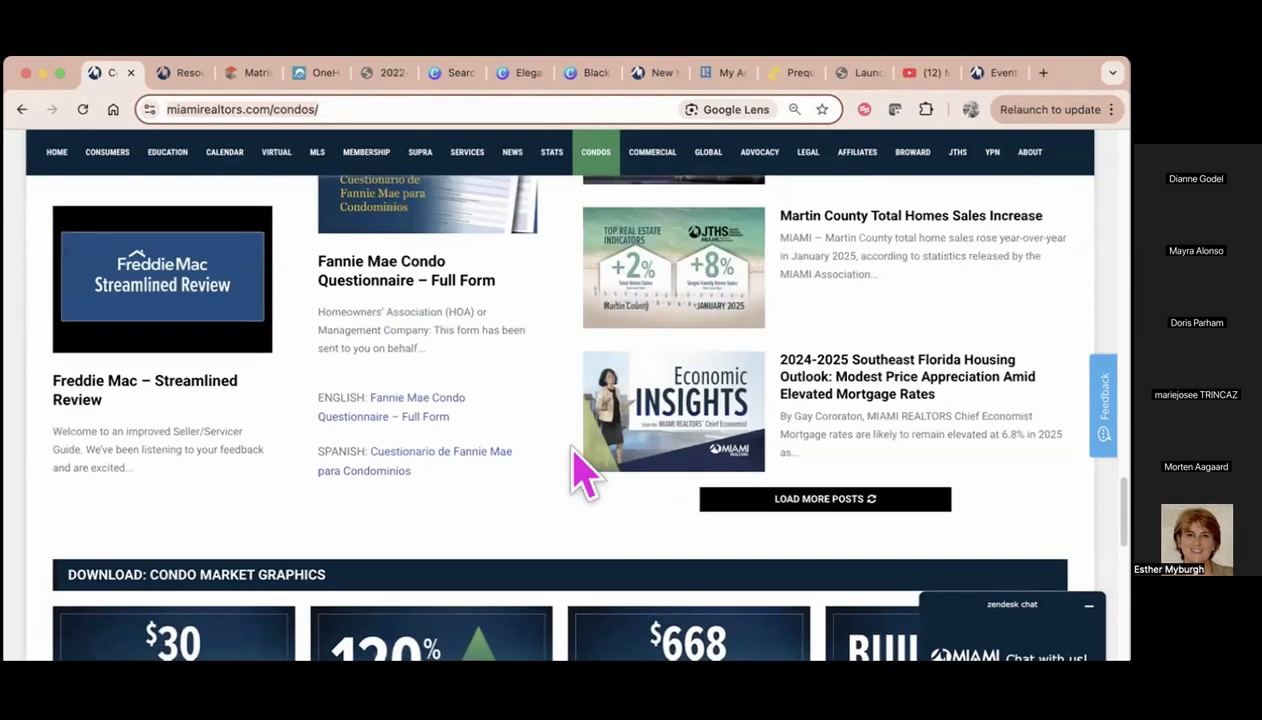
scroll(580, 455, "up", 15)
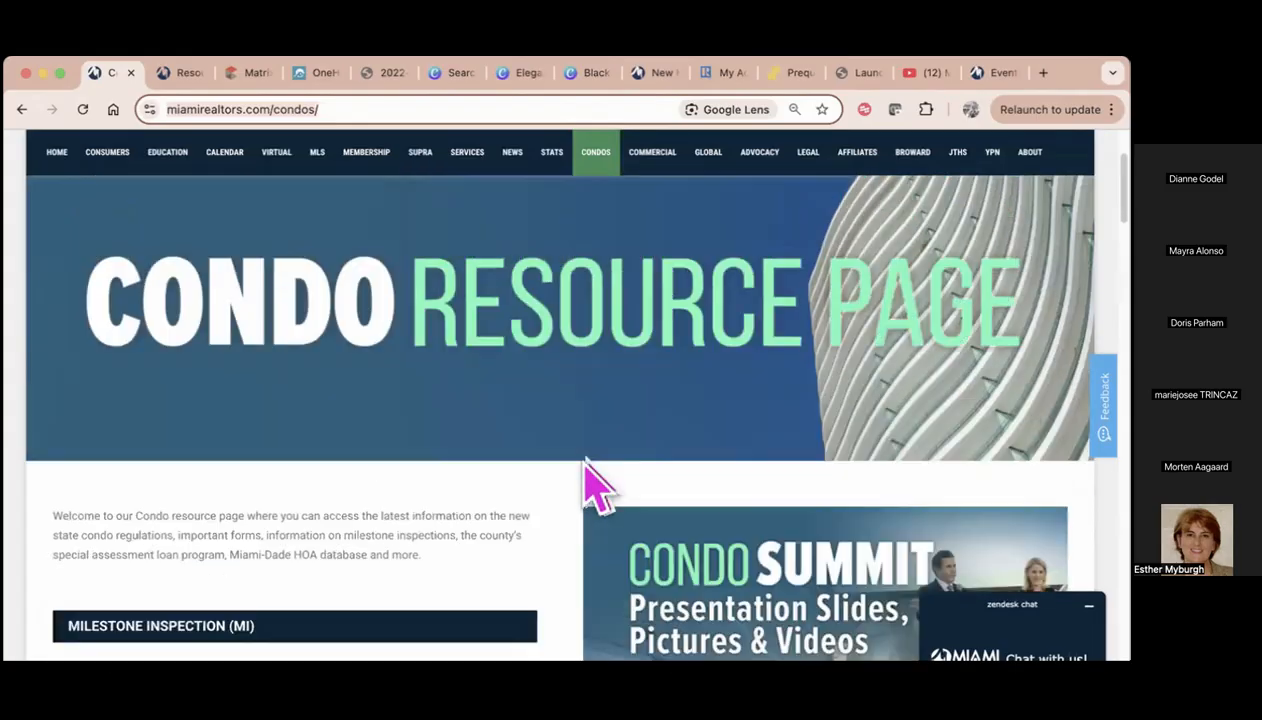
scroll(592, 478, "up", 2)
mouse_move(600, 273)
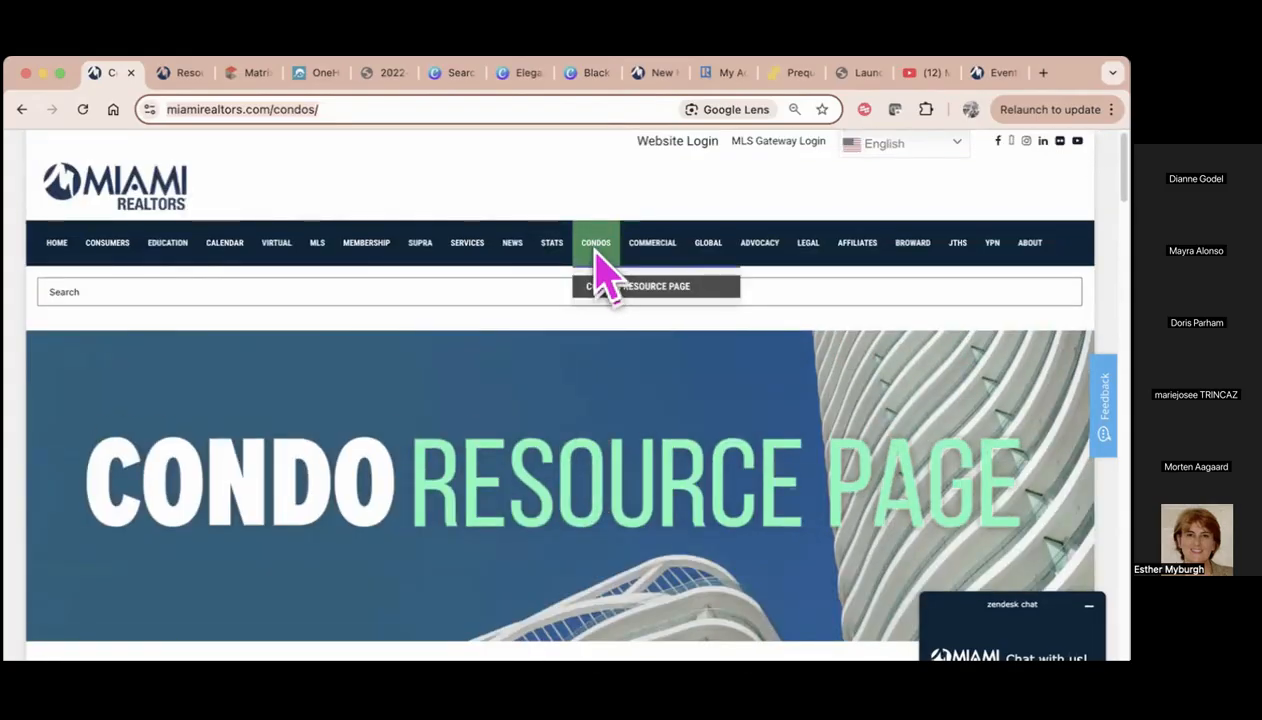